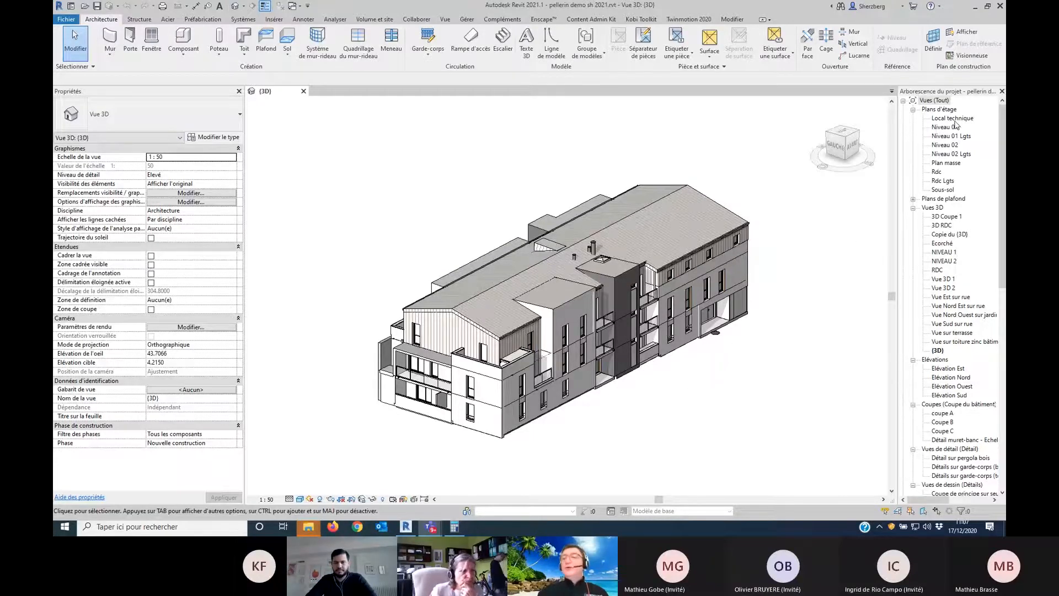
Step: Open the ground-floor plan Rdc and frame the west part of the building
{"action": "double_click", "coordinate": [937, 172]}
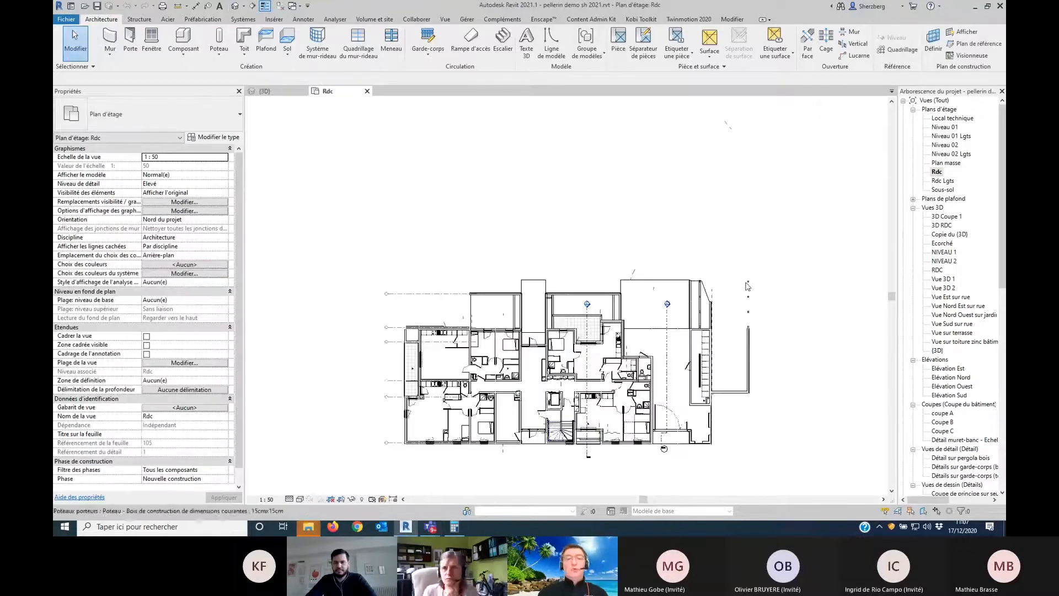
{"action": "scroll", "coordinate": [452, 303], "scroll_direction": "up", "scroll_amount": 5}
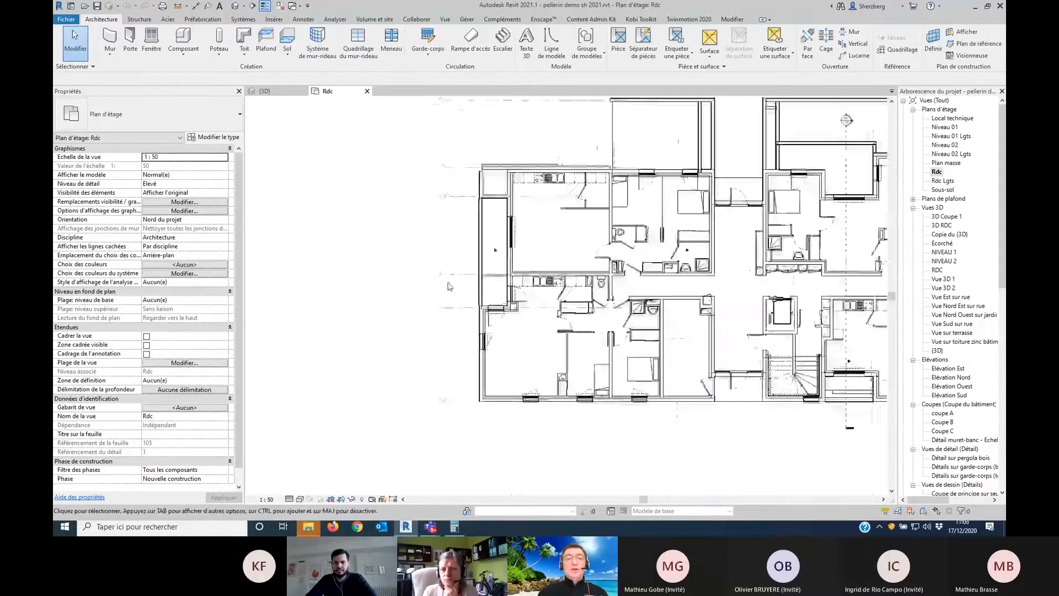
{"action": "middle_click_drag", "start_coordinate": [453, 303], "coordinate": [322, 370]}
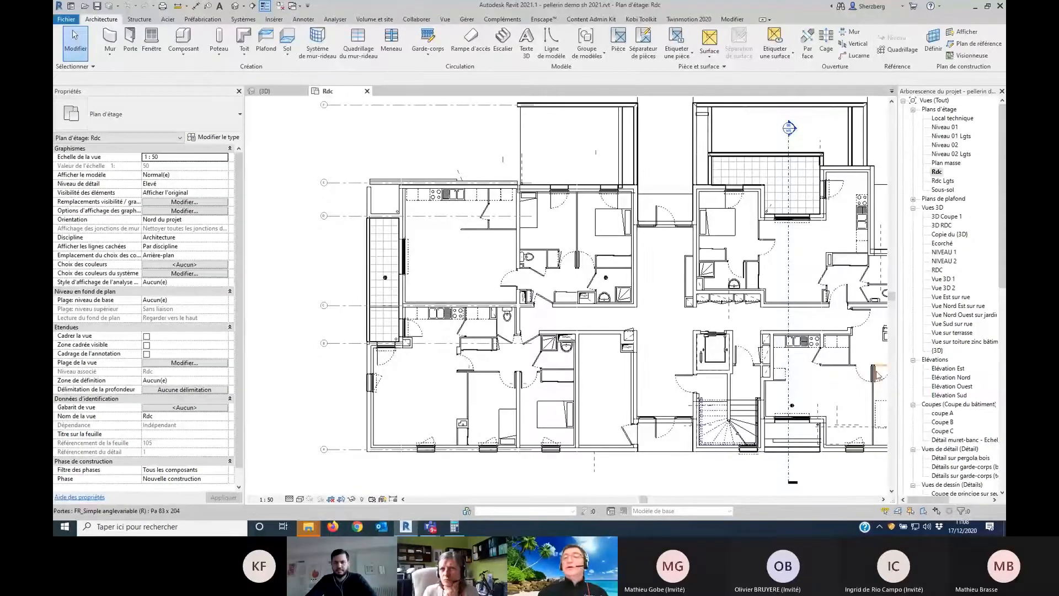
Step: Place five vertical grid lines by picking existing vertical lines, from the west facade to the stair's west wall
{"action": "left_click", "coordinate": [901, 50]}
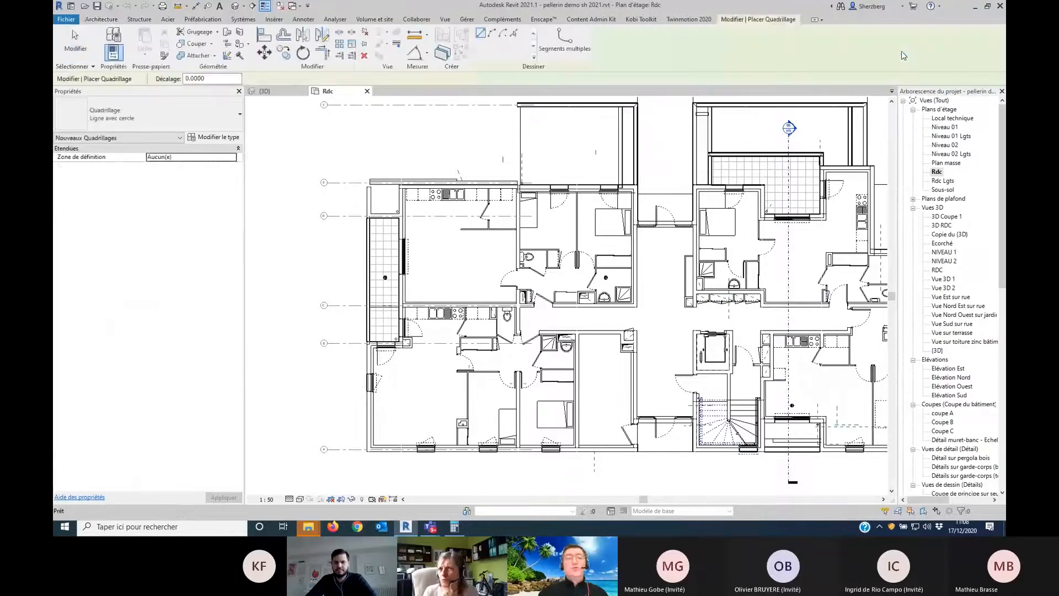
{"action": "left_click", "coordinate": [514, 33]}
{"action": "middle_click_drag", "start_coordinate": [422, 473], "coordinate": [441, 393]}
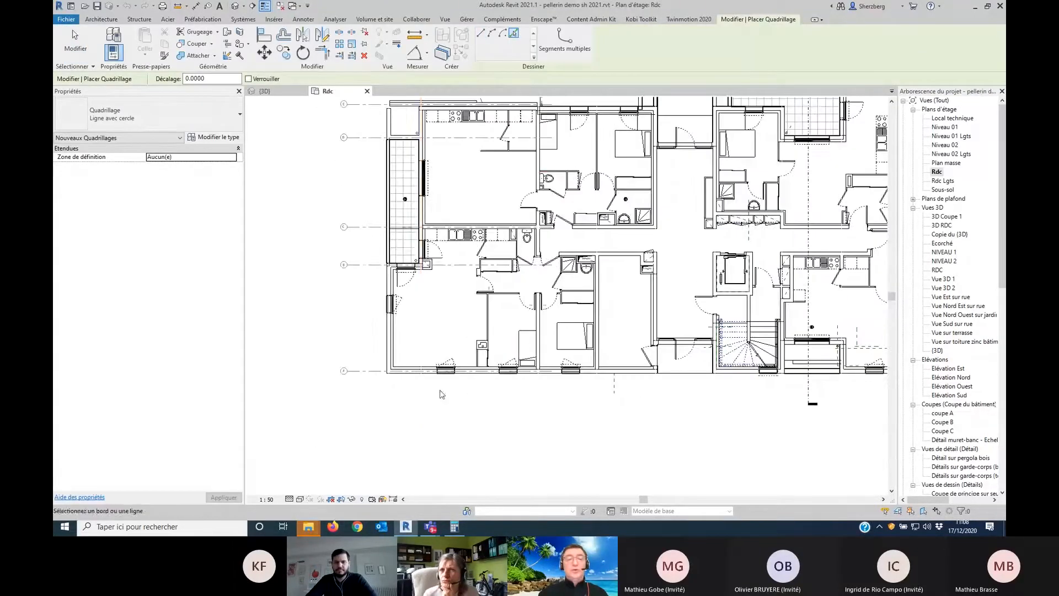
{"action": "left_click", "coordinate": [392, 389]}
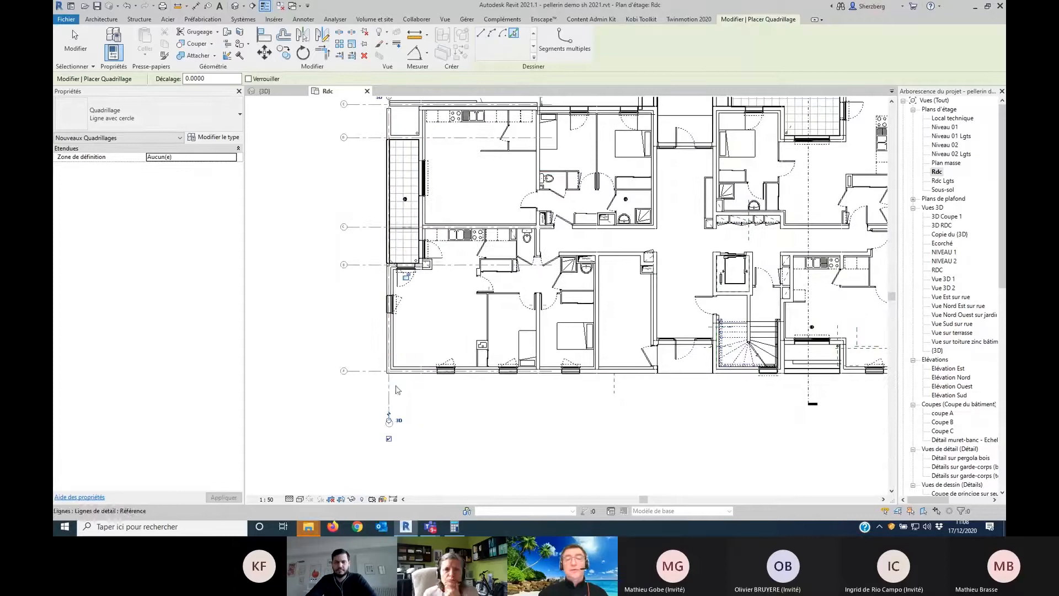
{"action": "left_click", "coordinate": [535, 393]}
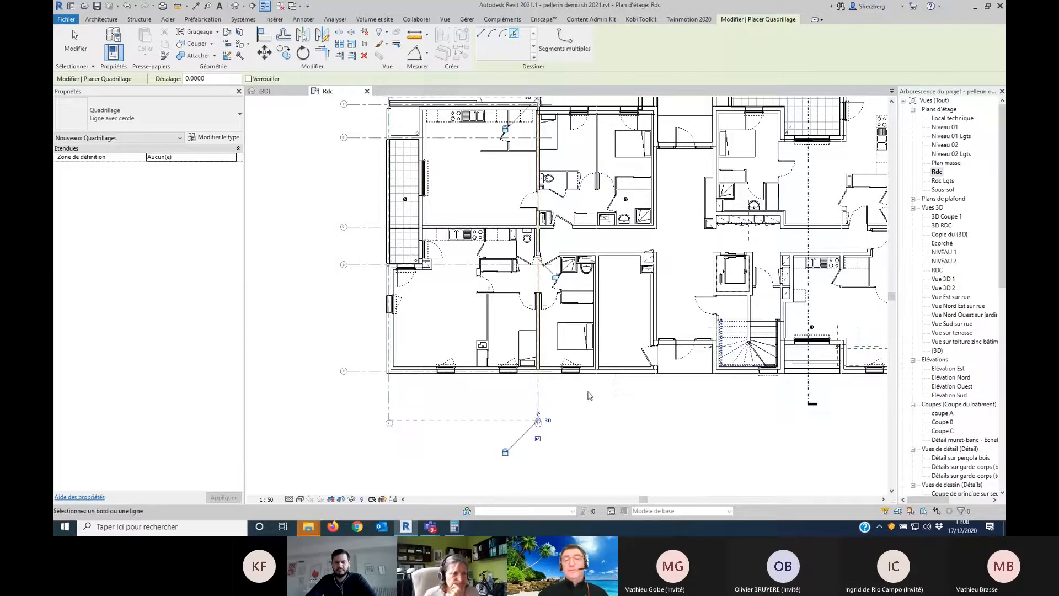
{"action": "left_click", "coordinate": [595, 395]}
{"action": "left_click", "coordinate": [656, 393]}
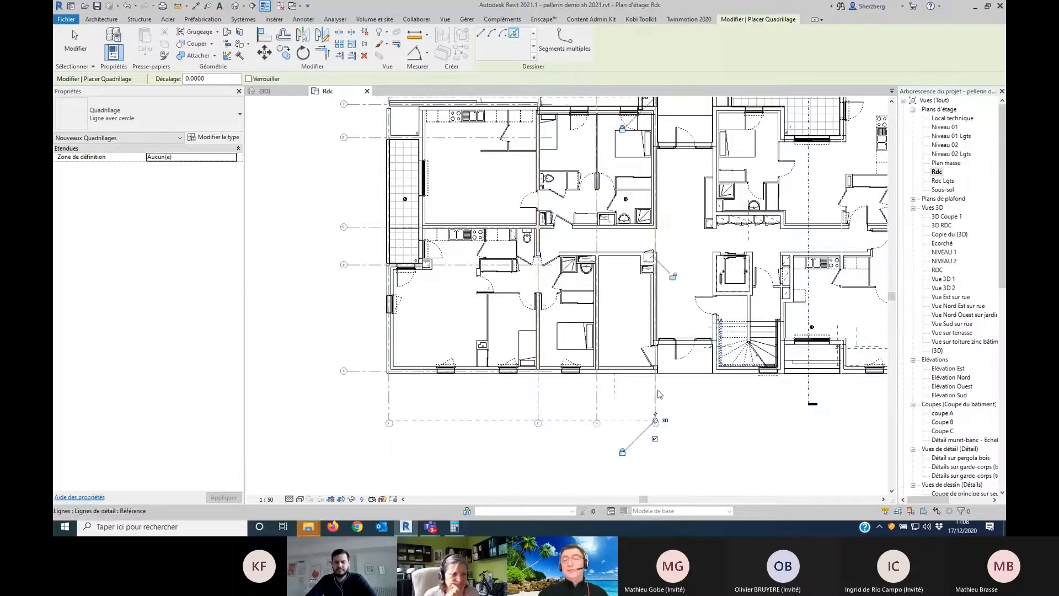
{"action": "left_click", "coordinate": [714, 388]}
Step: Continue the vertical grid lines by picking lines from the stair's east wall to the building's east facade, and end the command
{"action": "scroll", "coordinate": [716, 405], "scroll_direction": "up", "scroll_amount": 2}
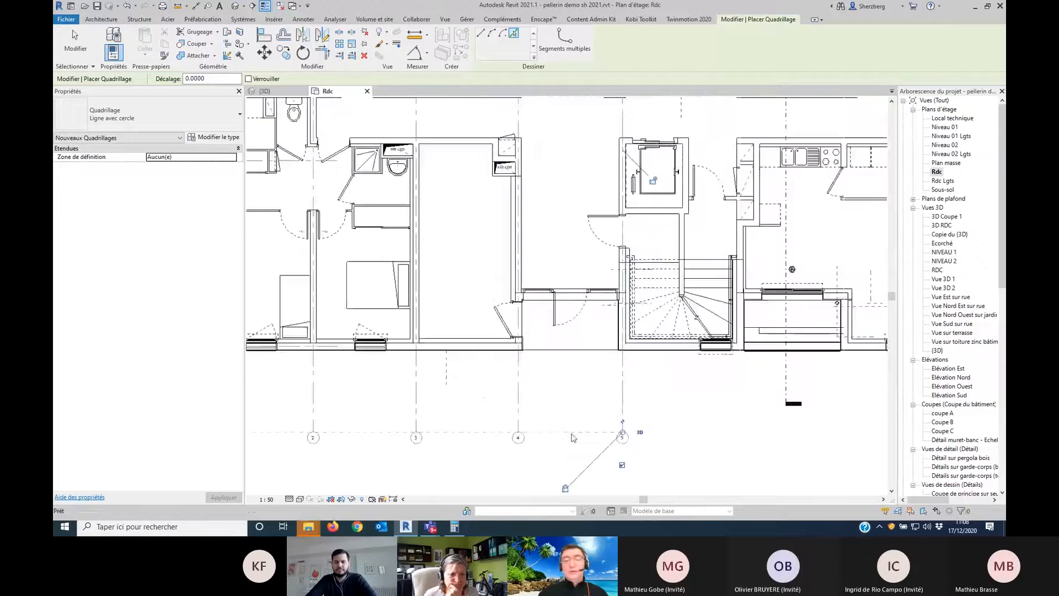
{"action": "scroll", "coordinate": [573, 438], "scroll_direction": "up", "scroll_amount": 3}
{"action": "scroll", "coordinate": [564, 433], "scroll_direction": "down", "scroll_amount": 5}
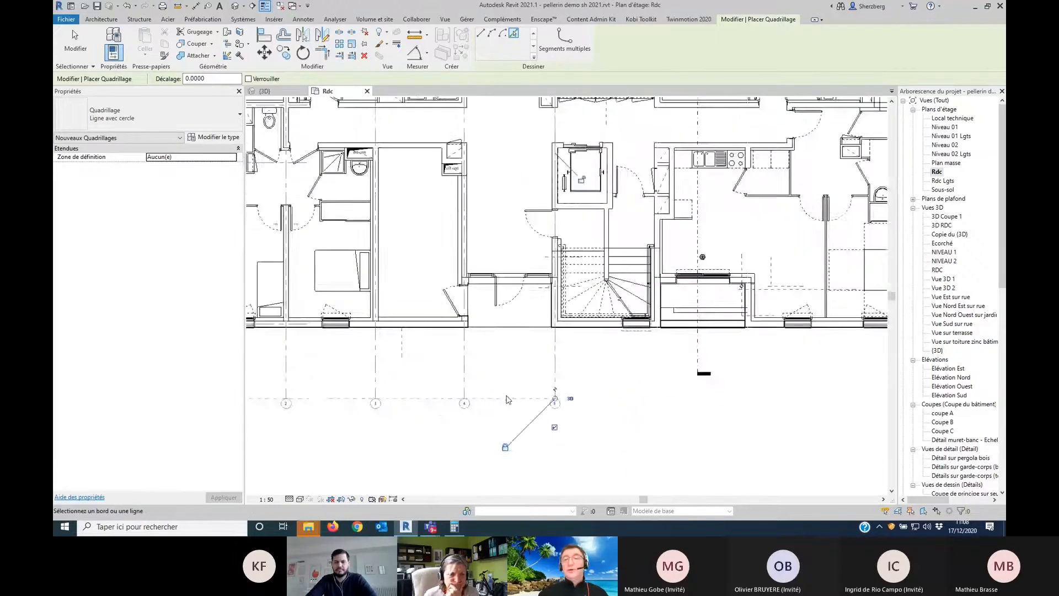
{"action": "scroll", "coordinate": [507, 398], "scroll_direction": "down", "scroll_amount": 1}
{"action": "left_click", "coordinate": [639, 354]}
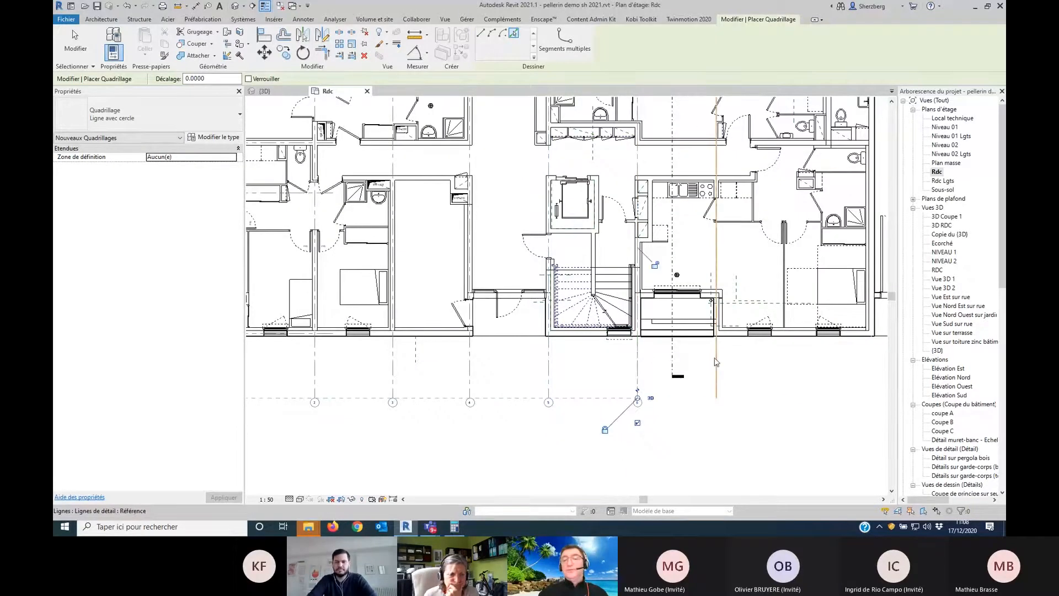
{"action": "middle_click_drag", "start_coordinate": [756, 359], "coordinate": [611, 395]}
{"action": "left_click", "coordinate": [745, 393]}
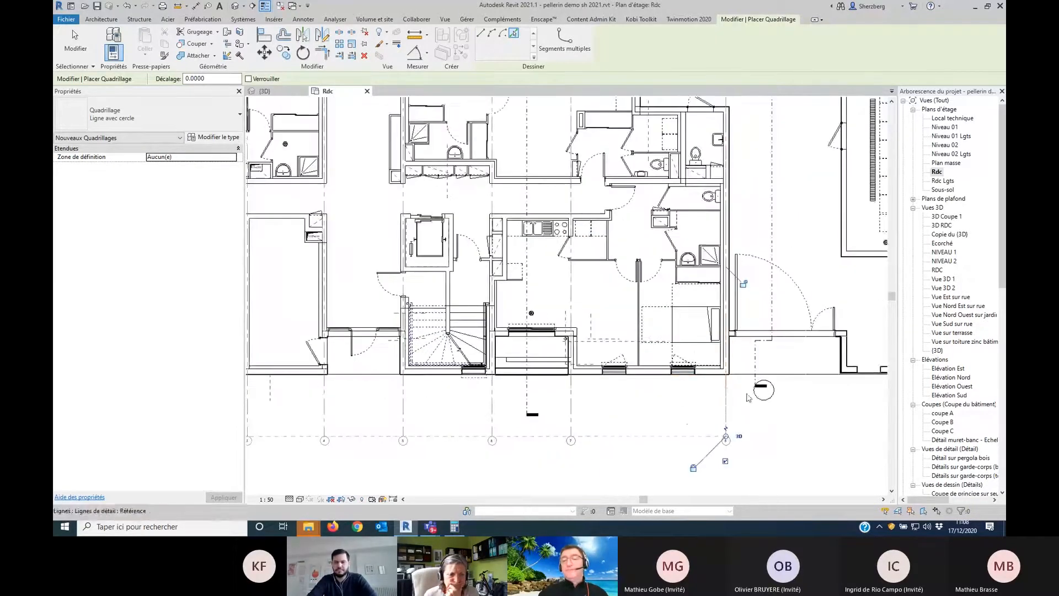
{"action": "middle_click_drag", "start_coordinate": [747, 397], "coordinate": [510, 442]}
{"action": "scroll", "coordinate": [655, 406], "scroll_direction": "down", "scroll_amount": 1}
{"action": "left_click", "coordinate": [580, 459]}
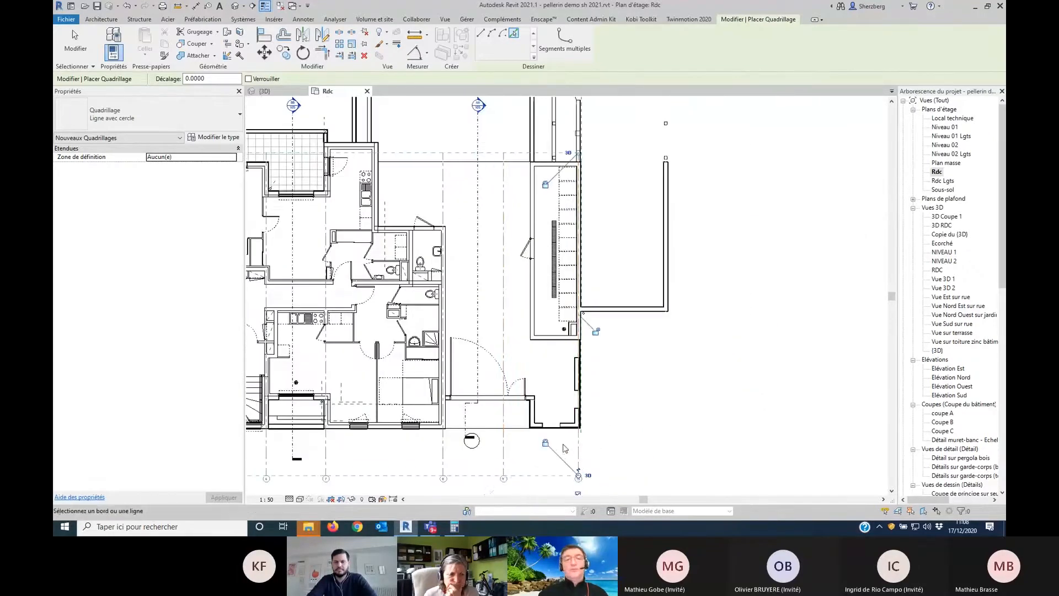
{"action": "scroll", "coordinate": [564, 448], "scroll_direction": "down", "scroll_amount": 3}
{"action": "key", "text": "Escape"}
{"action": "key", "text": "Escape"}
Step: Examine the new grids in plan, then the Elévation Sud, Elévation Nord and Elévation Est views and the Ecorché 3D view
{"action": "middle_click_drag", "start_coordinate": [581, 365], "coordinate": [724, 365]}
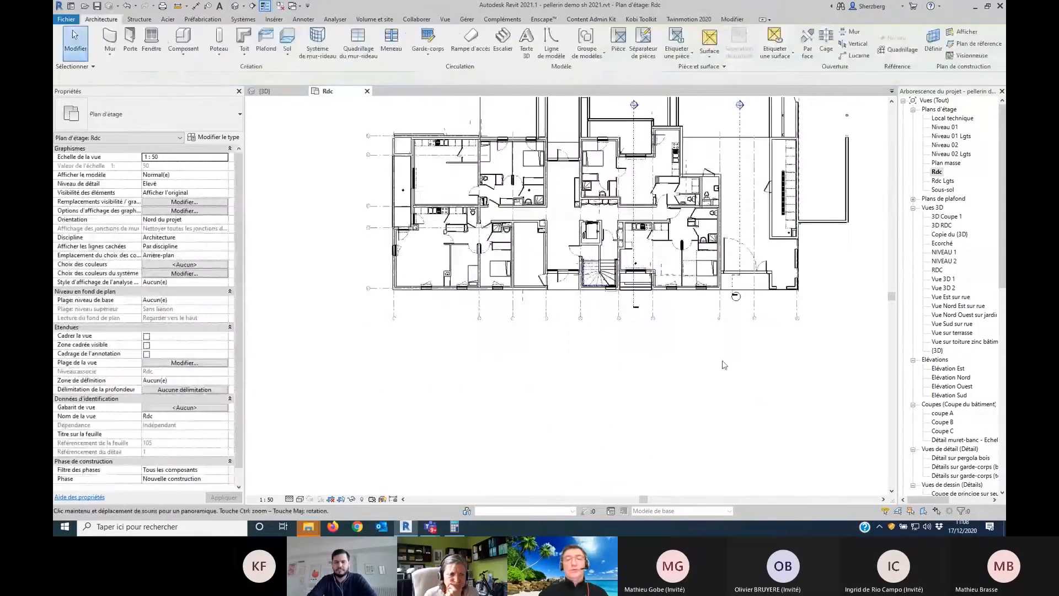
{"action": "scroll", "coordinate": [408, 331], "scroll_direction": "up", "scroll_amount": 4}
{"action": "scroll", "coordinate": [321, 374], "scroll_direction": "down", "scroll_amount": 4}
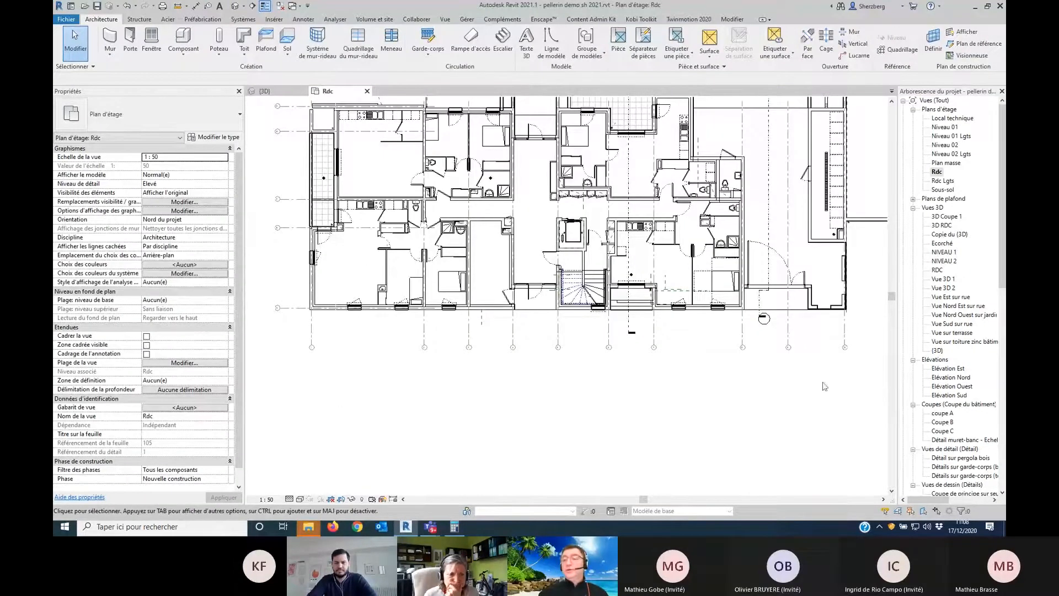
{"action": "scroll", "coordinate": [949, 399], "scroll_direction": "down", "scroll_amount": 5}
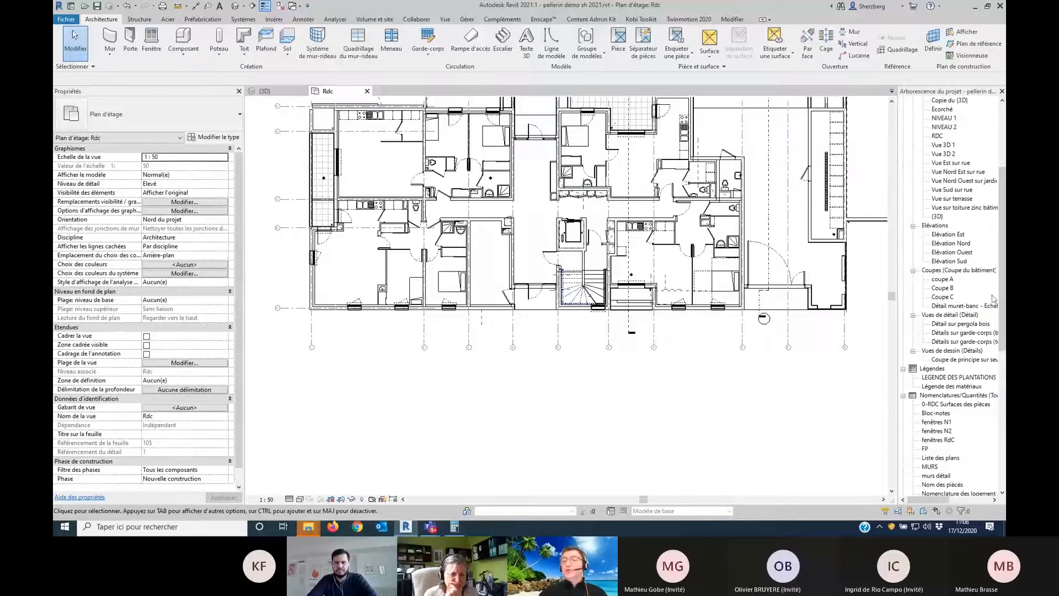
{"action": "left_click", "coordinate": [960, 262]}
{"action": "double_click", "coordinate": [961, 262]}
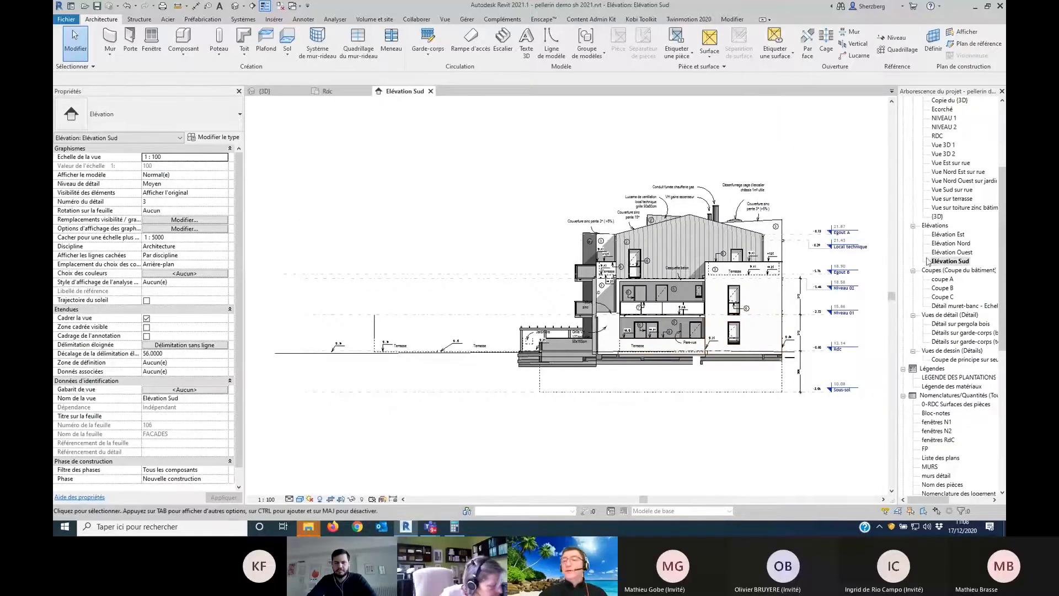
{"action": "double_click", "coordinate": [950, 244]}
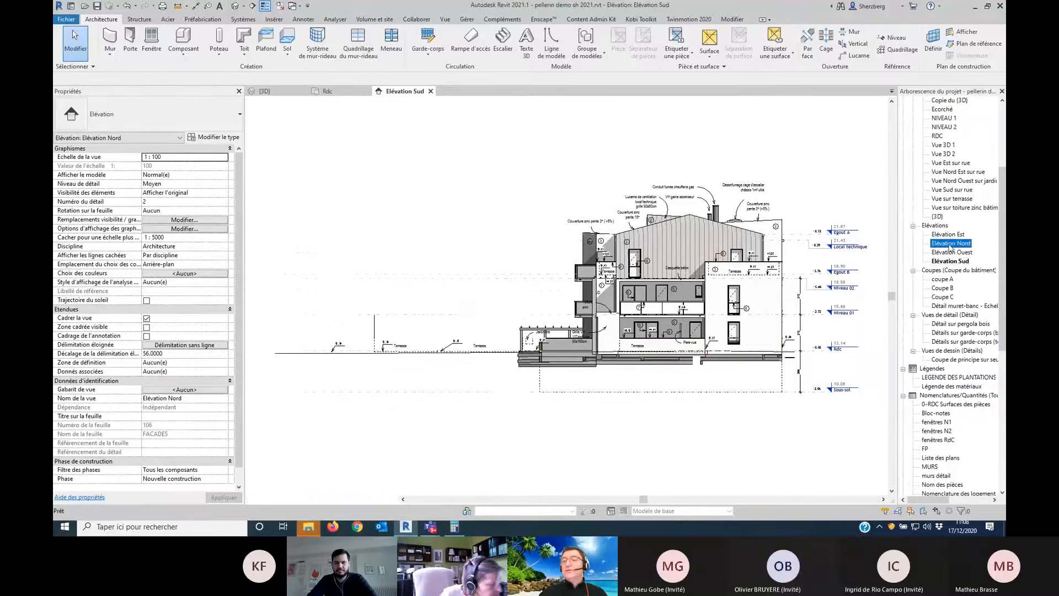
{"action": "double_click", "coordinate": [950, 235]}
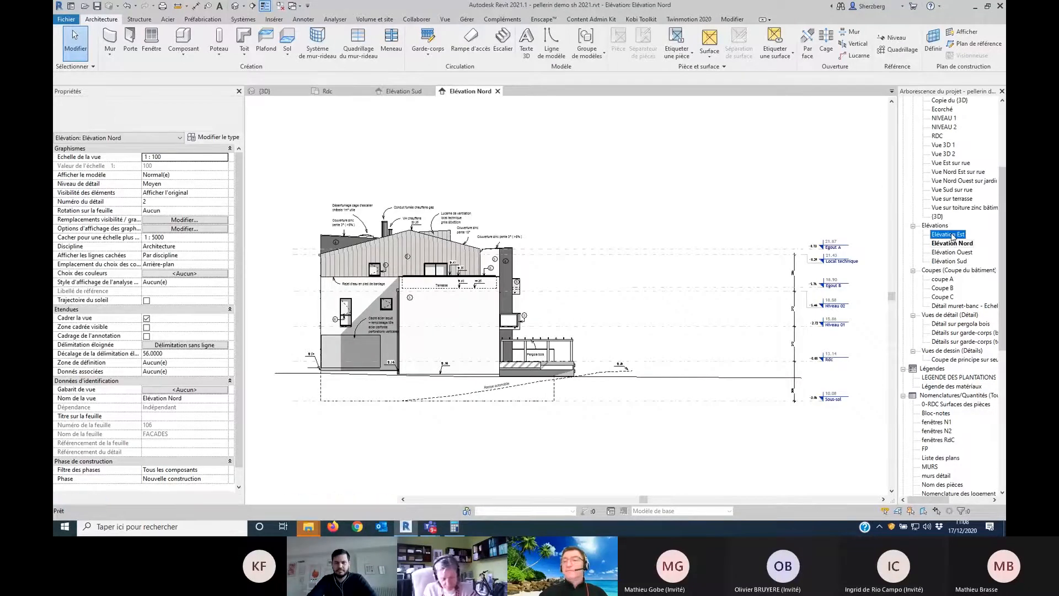
{"action": "double_click", "coordinate": [949, 110]}
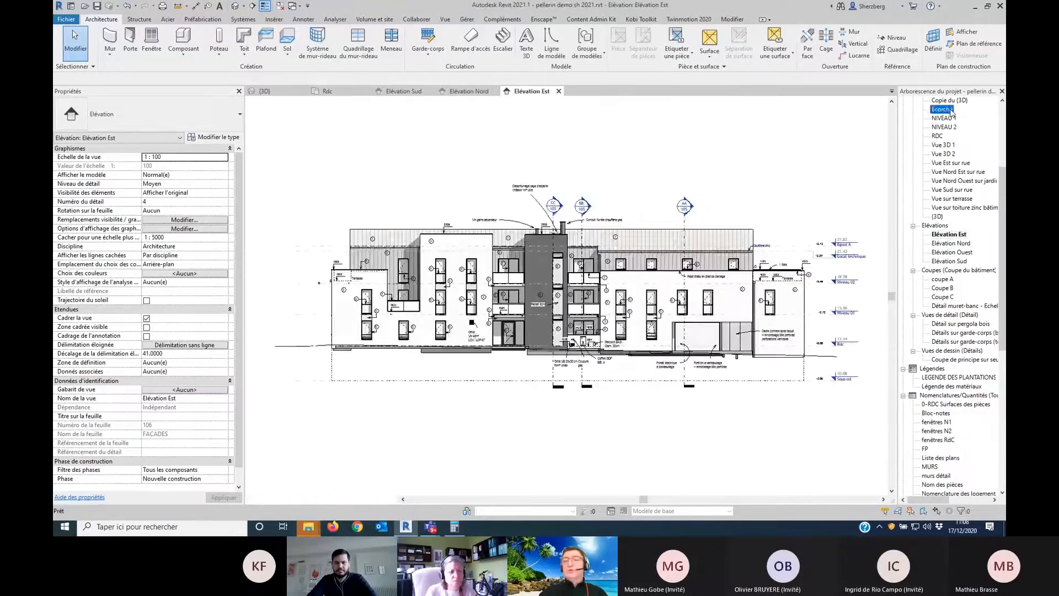
Step: Return to the Rdc plan and draw a north-south building section straight through the stairwell, across the full depth of the building
{"action": "scroll", "coordinate": [928, 210], "scroll_direction": "up", "scroll_amount": 5}
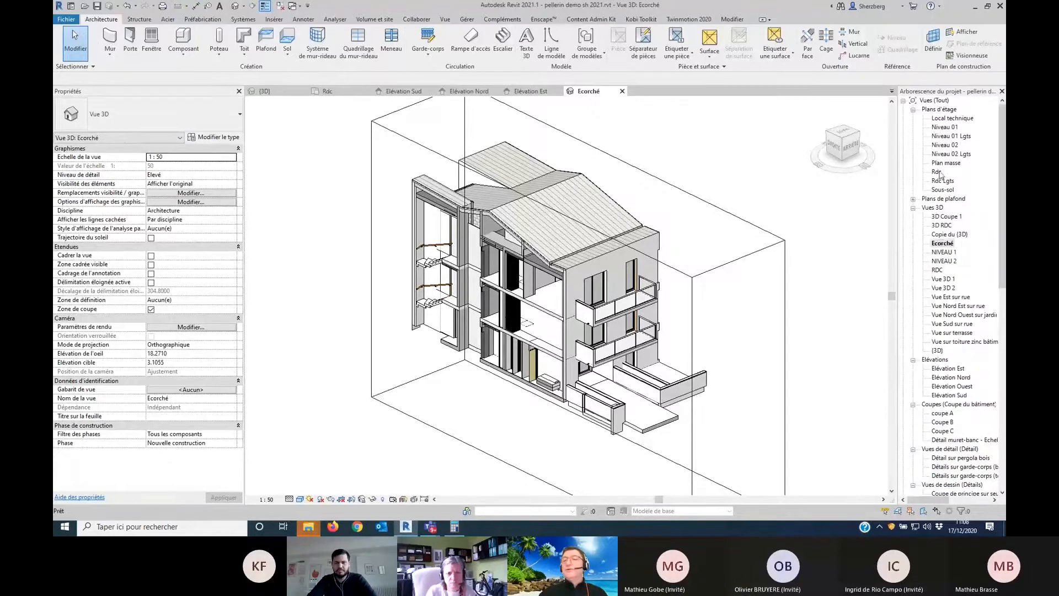
{"action": "double_click", "coordinate": [936, 171]}
{"action": "middle_click_drag", "start_coordinate": [600, 367], "coordinate": [587, 430]}
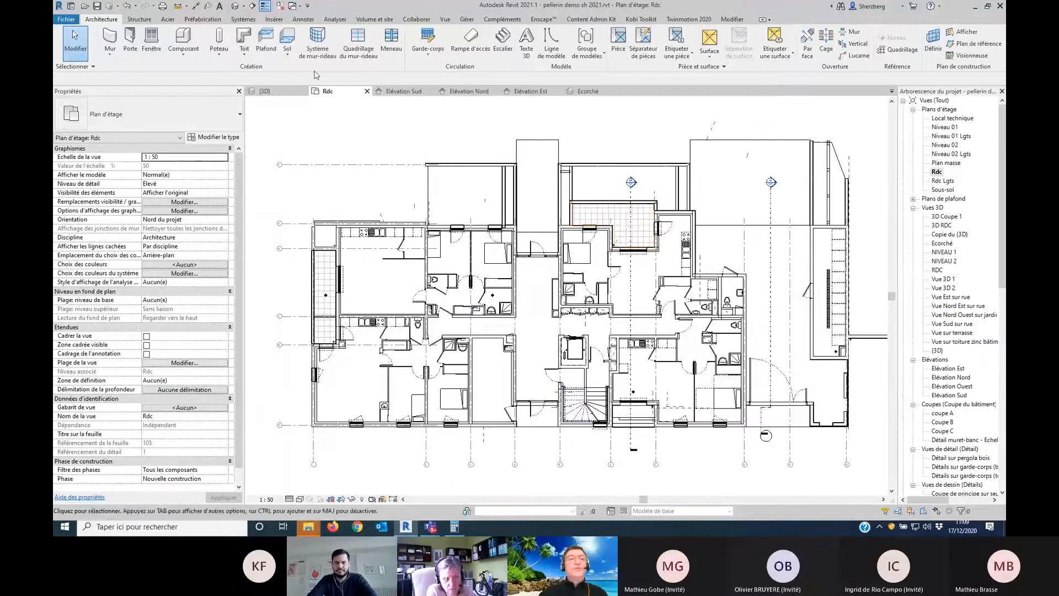
{"action": "left_click", "coordinate": [252, 7]}
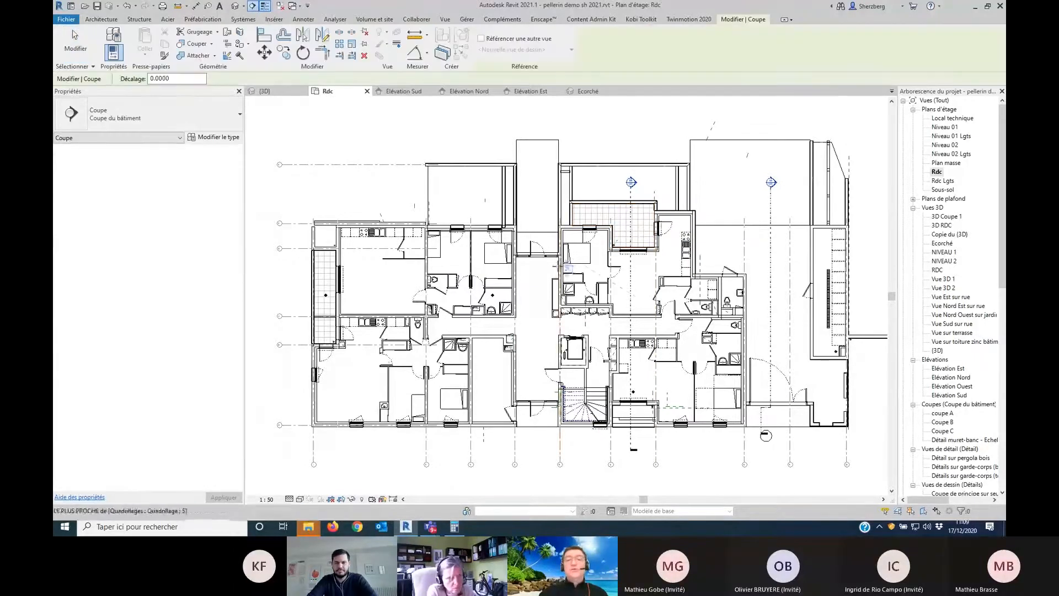
{"action": "middle_click_drag", "start_coordinate": [566, 271], "coordinate": [527, 258]}
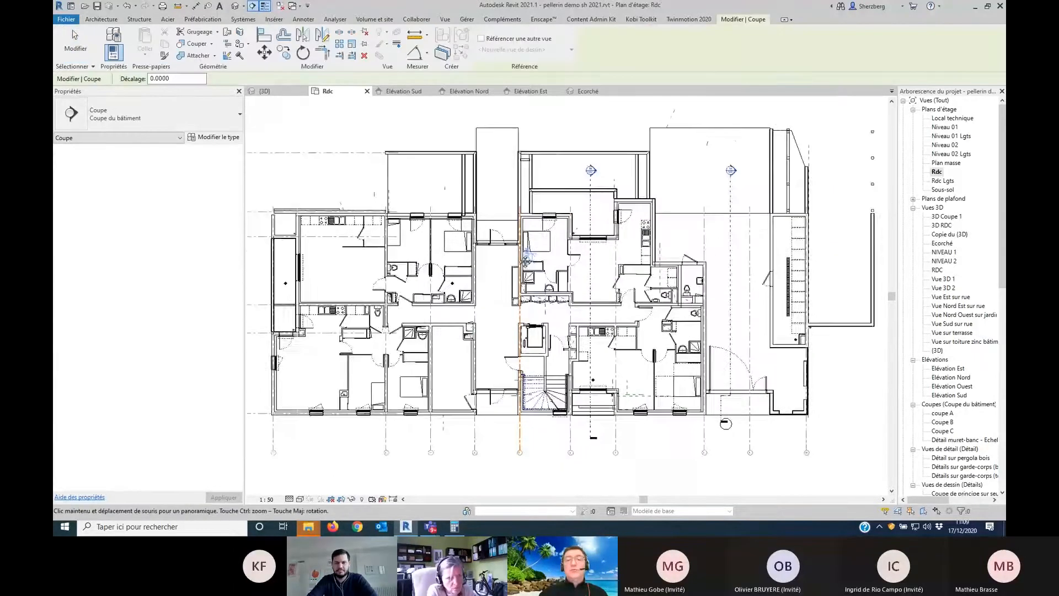
{"action": "left_click", "coordinate": [559, 129]}
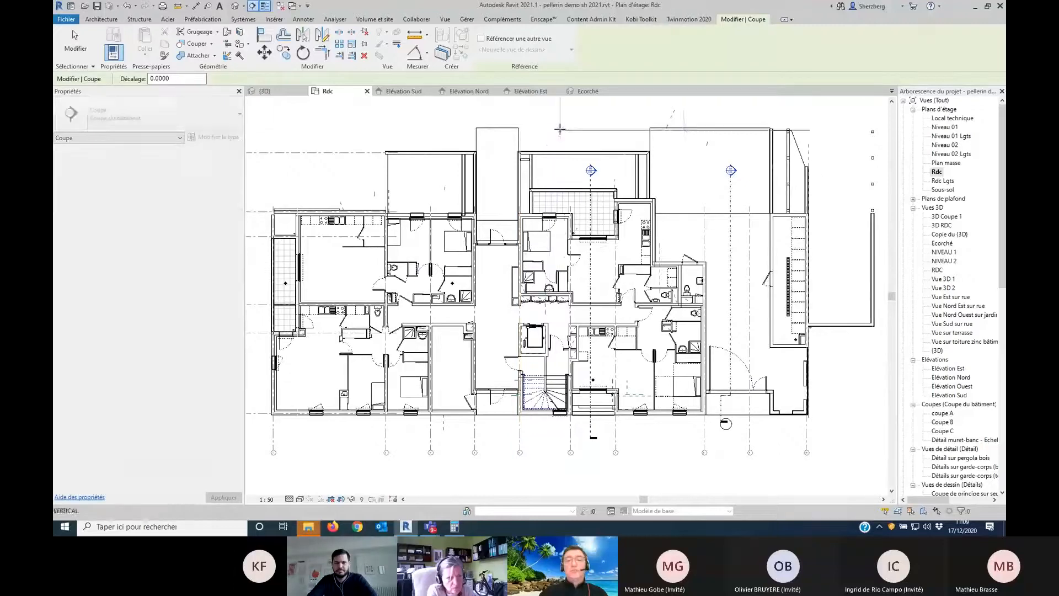
{"action": "left_click", "coordinate": [558, 462]}
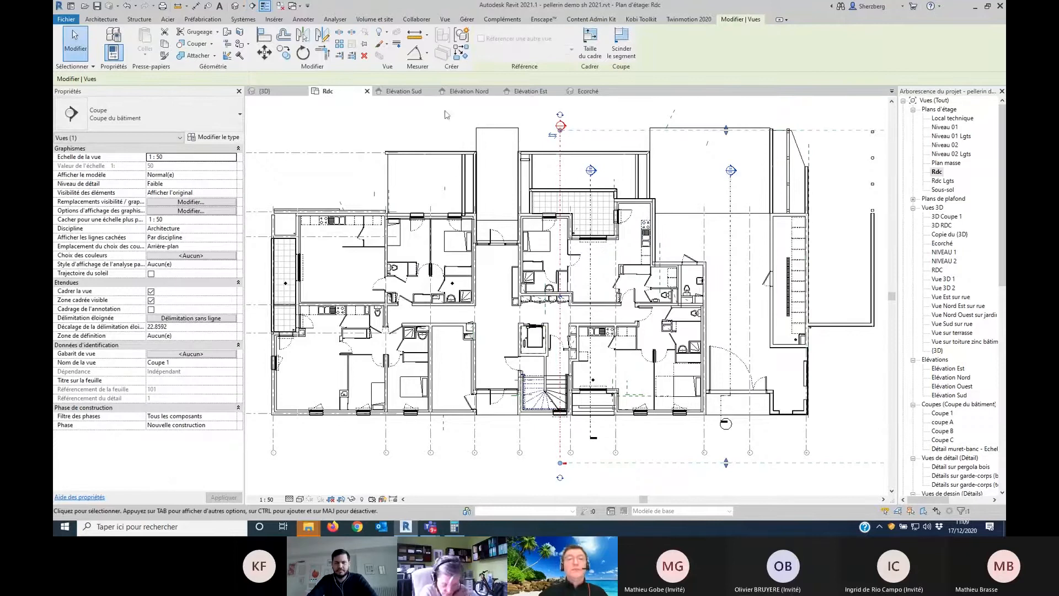
Step: Close the Elévation Sud, Elévation Nord, Elévation Est, Ecorché and {3D} views, keeping only the Rdc plan open
{"action": "left_click", "coordinate": [435, 92]}
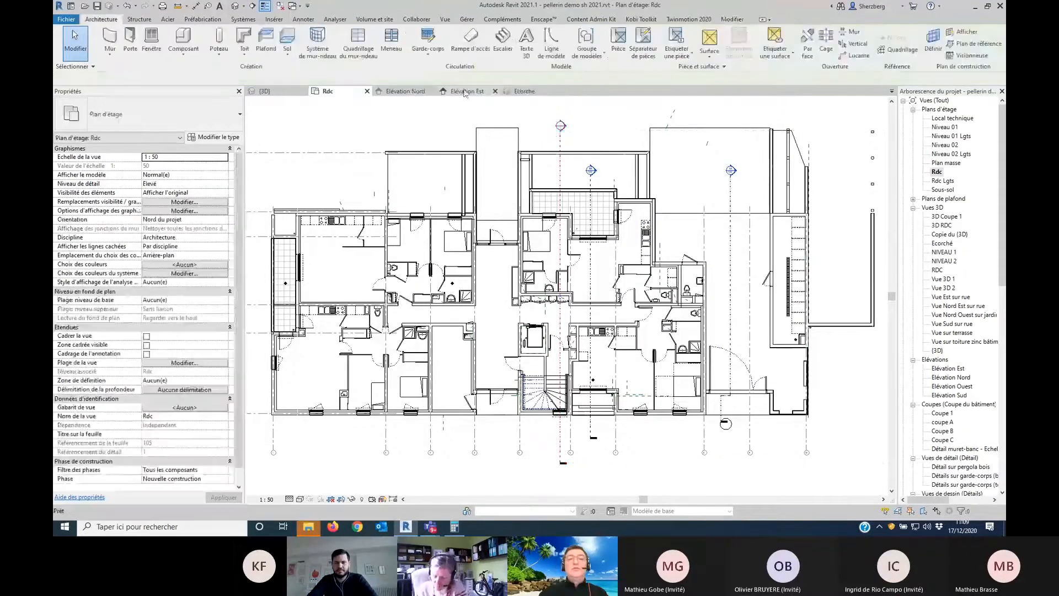
{"action": "left_click", "coordinate": [434, 92]}
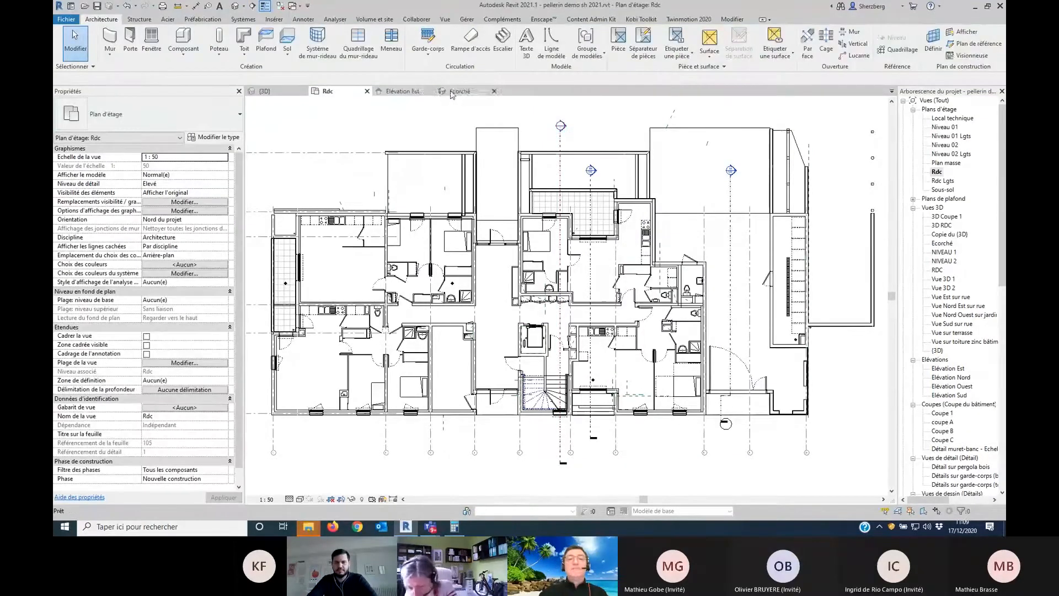
{"action": "left_click", "coordinate": [431, 92]}
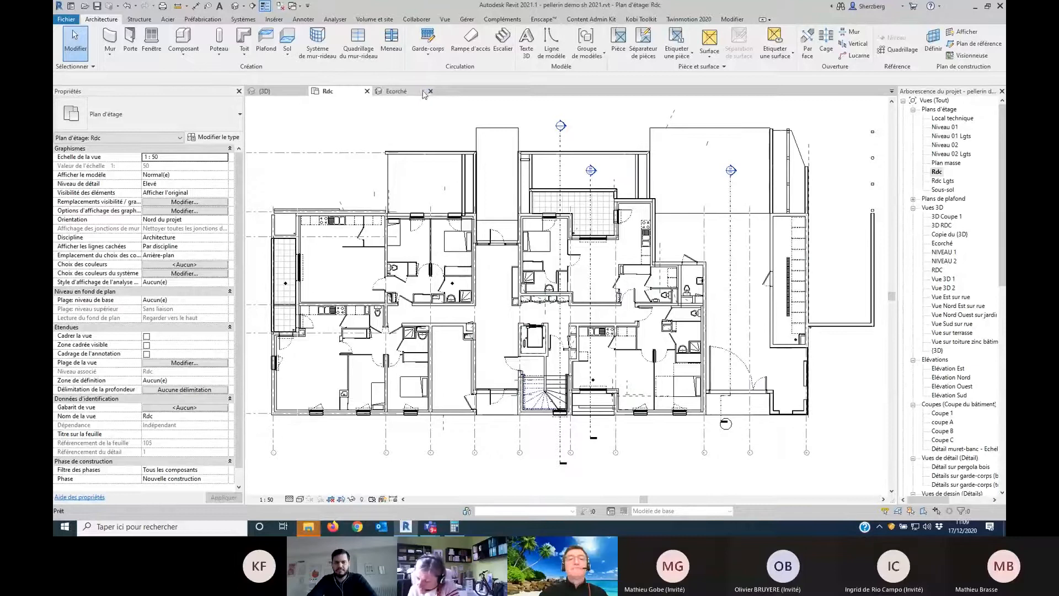
{"action": "left_click", "coordinate": [430, 91]}
{"action": "left_click", "coordinate": [303, 91]}
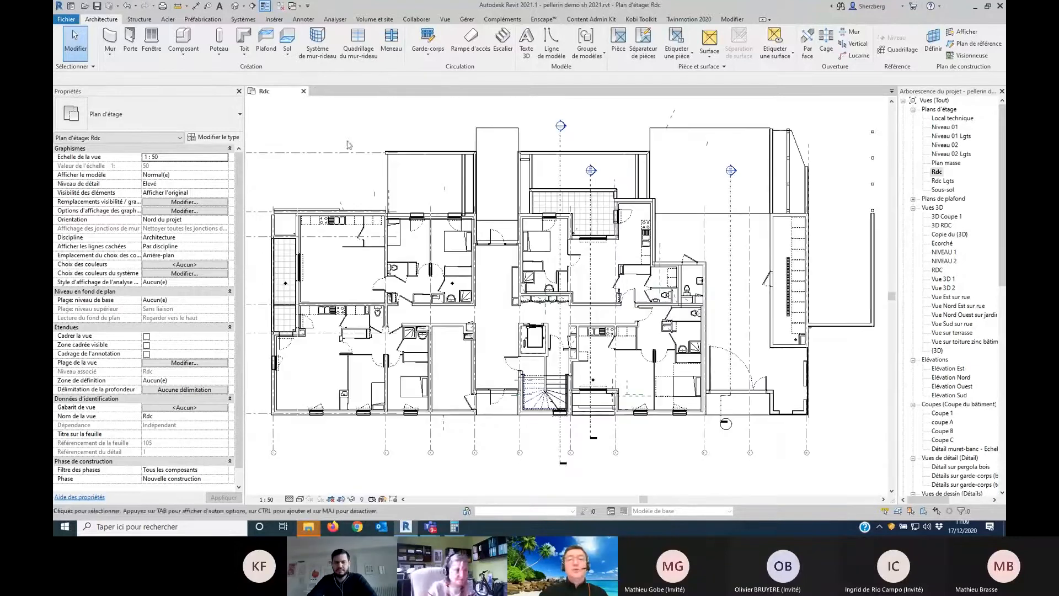
Step: Open the new section's view, tile it beside the Rdc plan, centre the plan on the stair area and activate the section view
{"action": "double_click", "coordinate": [558, 126]}
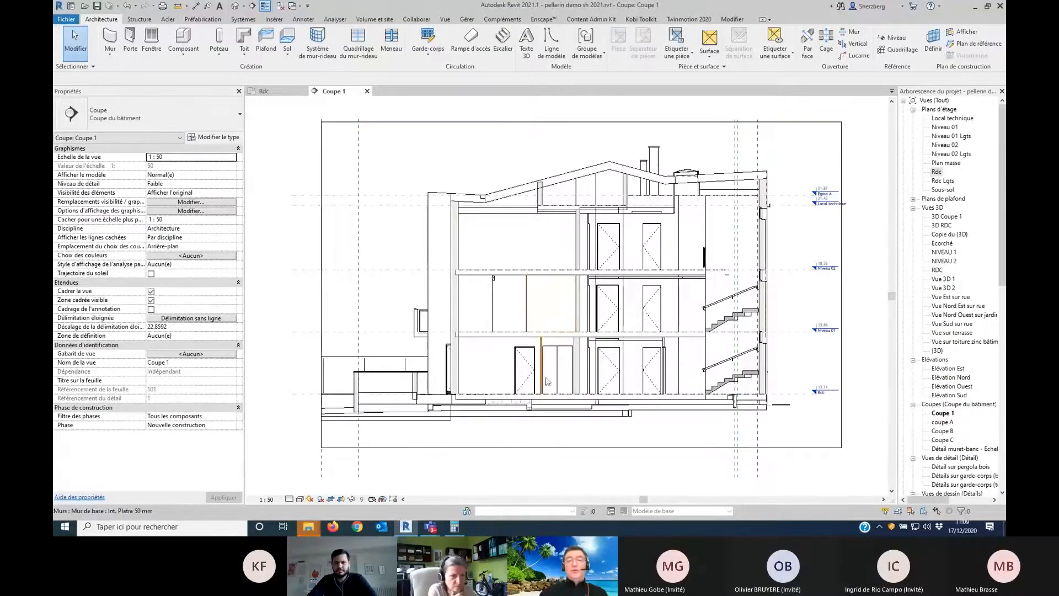
{"action": "left_click", "coordinate": [264, 91]}
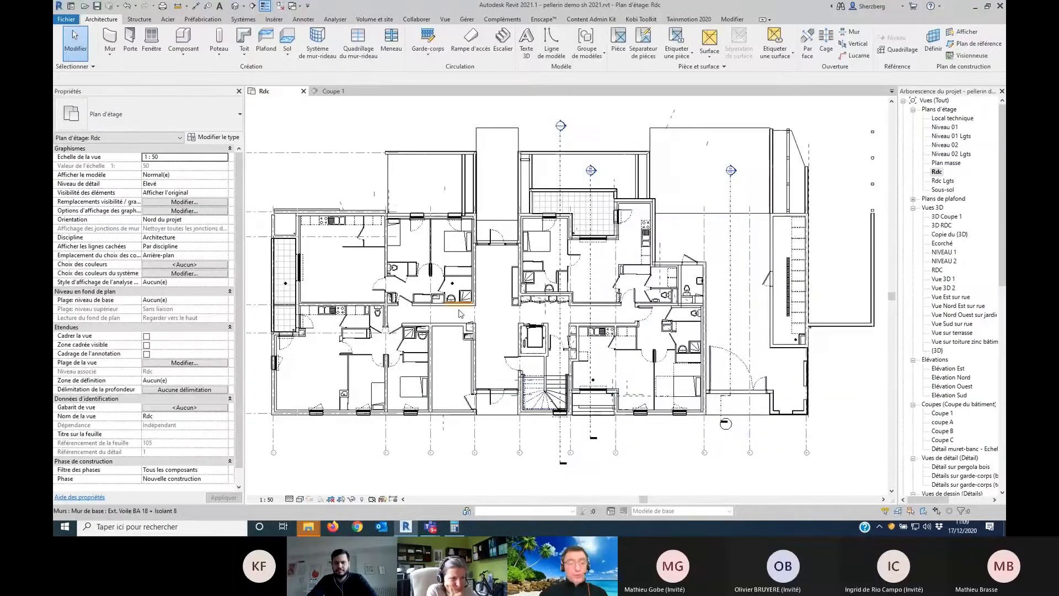
{"action": "key", "text": "w"}
{"action": "key", "text": "t"}
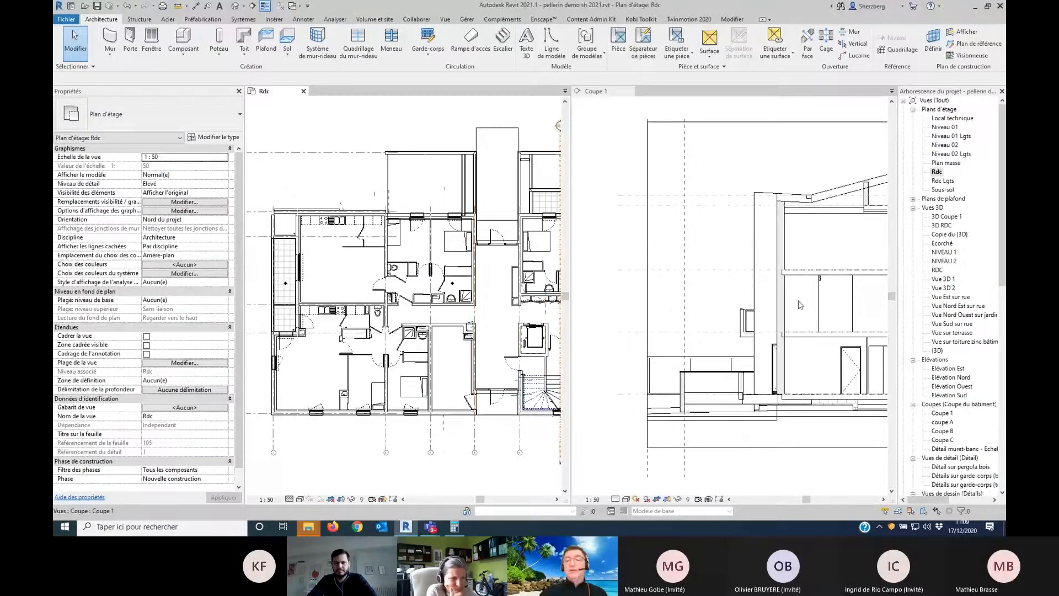
{"action": "scroll", "coordinate": [448, 315], "scroll_direction": "down", "scroll_amount": 2}
{"action": "middle_click_drag", "start_coordinate": [495, 318], "coordinate": [399, 317]}
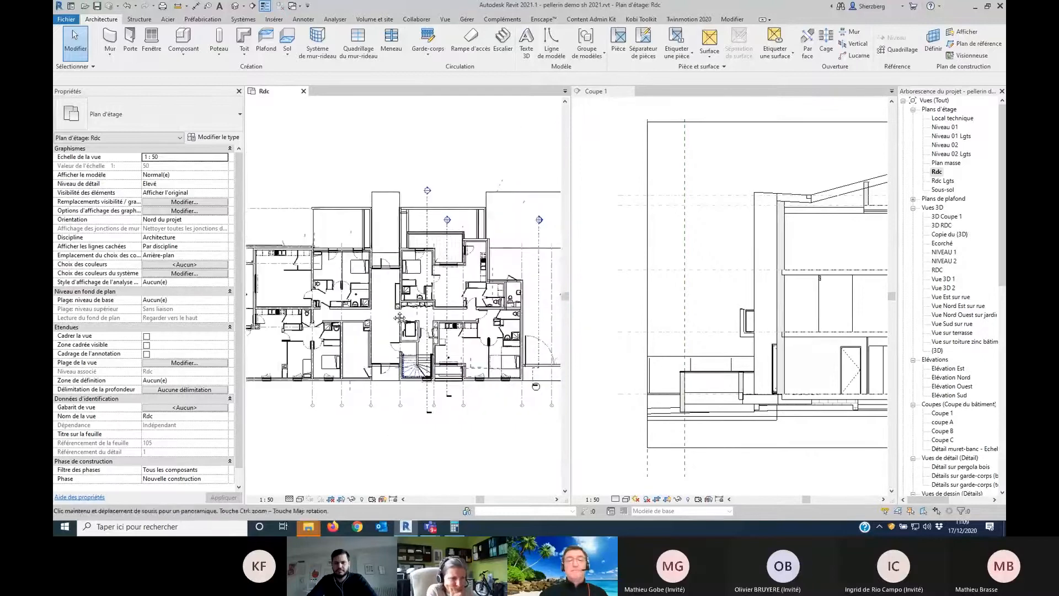
{"action": "scroll", "coordinate": [399, 318], "scroll_direction": "up", "scroll_amount": 3}
{"action": "left_click", "coordinate": [762, 318]}
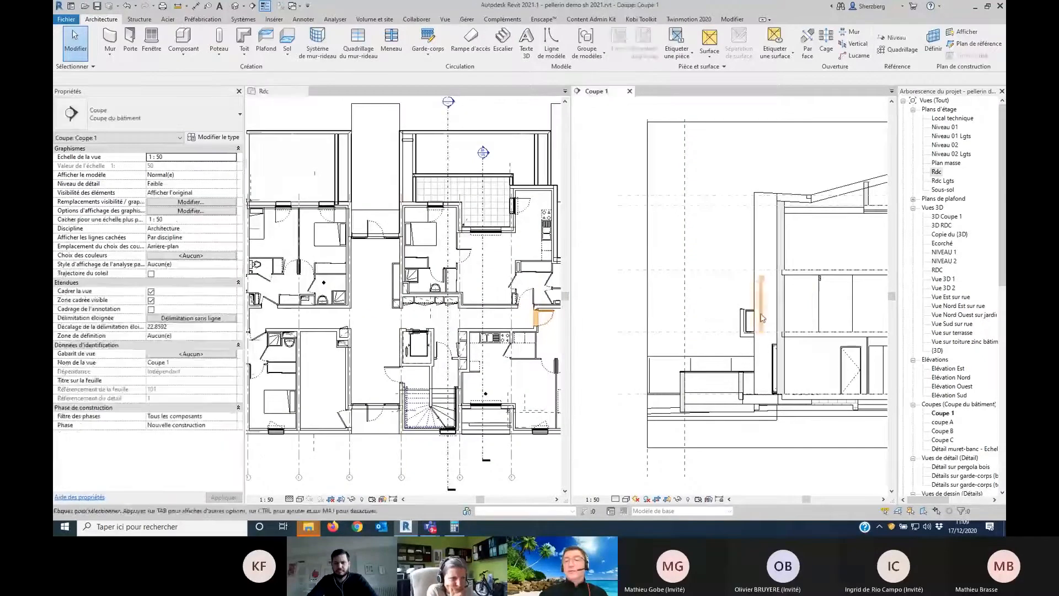
Step: Fit the building into the Coupe 1 section view and select its section line in the Rdc plan
{"action": "scroll", "coordinate": [762, 318], "scroll_direction": "down", "scroll_amount": 5}
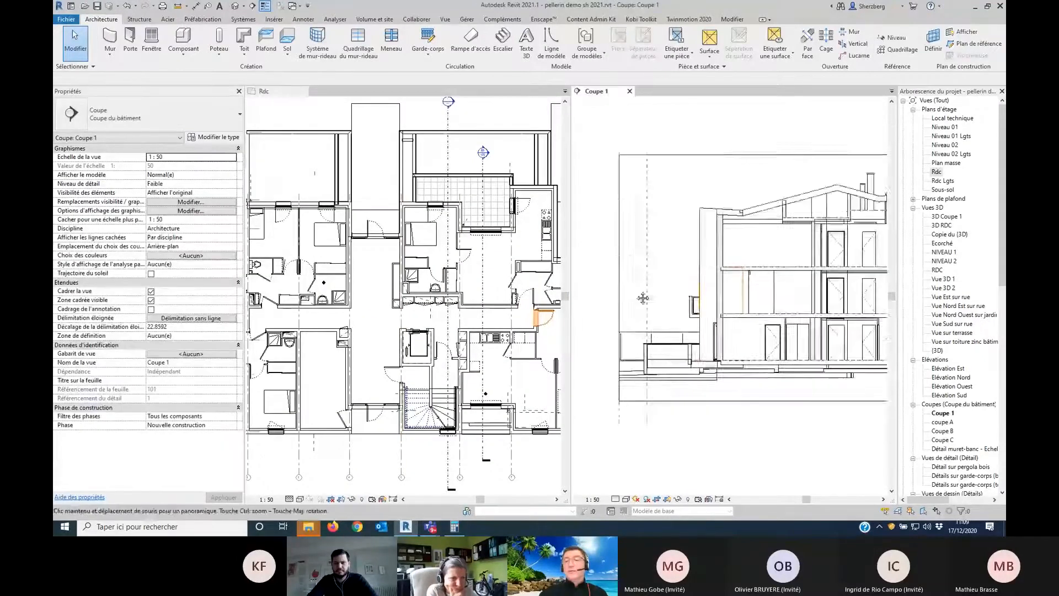
{"action": "left_click", "coordinate": [450, 157]}
{"action": "mouse_move", "coordinate": [448, 157]}
{"action": "left_mouse_down"}
{"action": "mouse_move", "coordinate": [378, 156]}
{"action": "mouse_move", "coordinate": [446, 161]}
{"action": "left_mouse_up"}
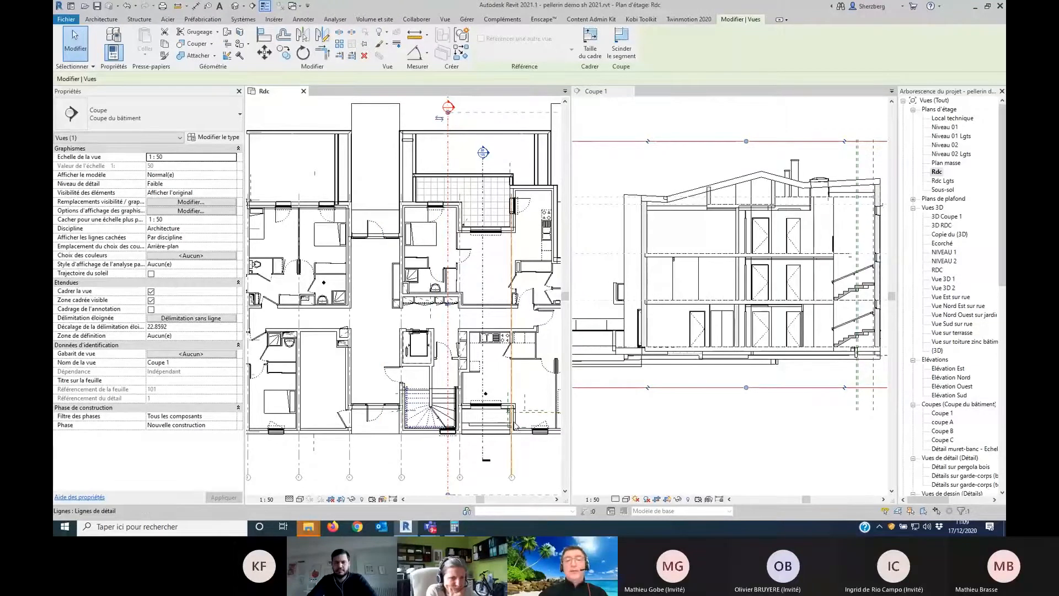
Step: Move the bedroom's 83 x 204 door along its wall in the Rdc plan, up to the corner beside the terrace
{"action": "scroll", "coordinate": [479, 238], "scroll_direction": "up", "scroll_amount": 3}
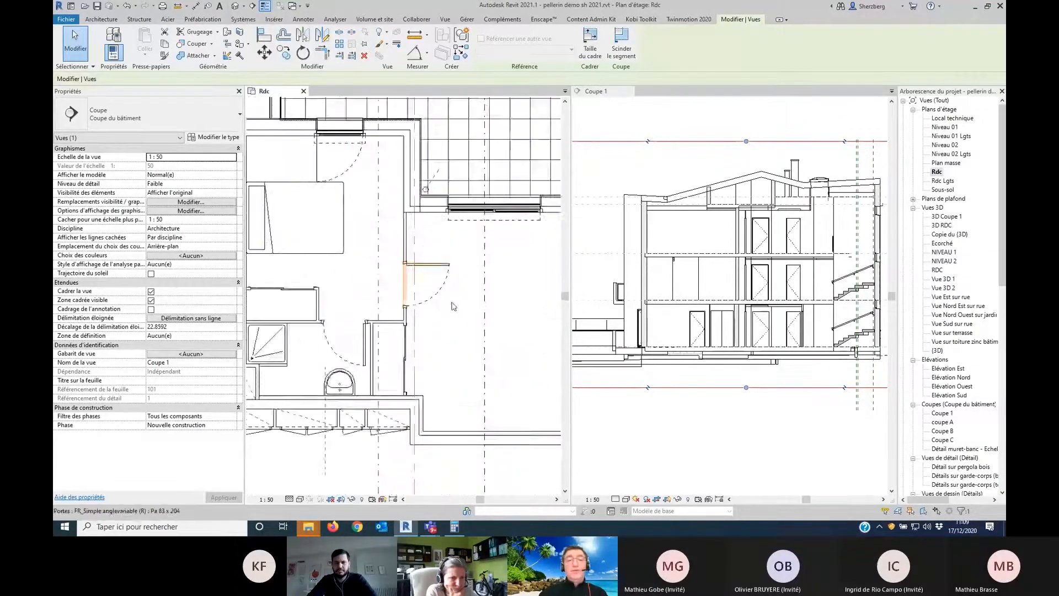
{"action": "scroll", "coordinate": [454, 306], "scroll_direction": "up", "scroll_amount": 2}
{"action": "left_click", "coordinate": [452, 366]}
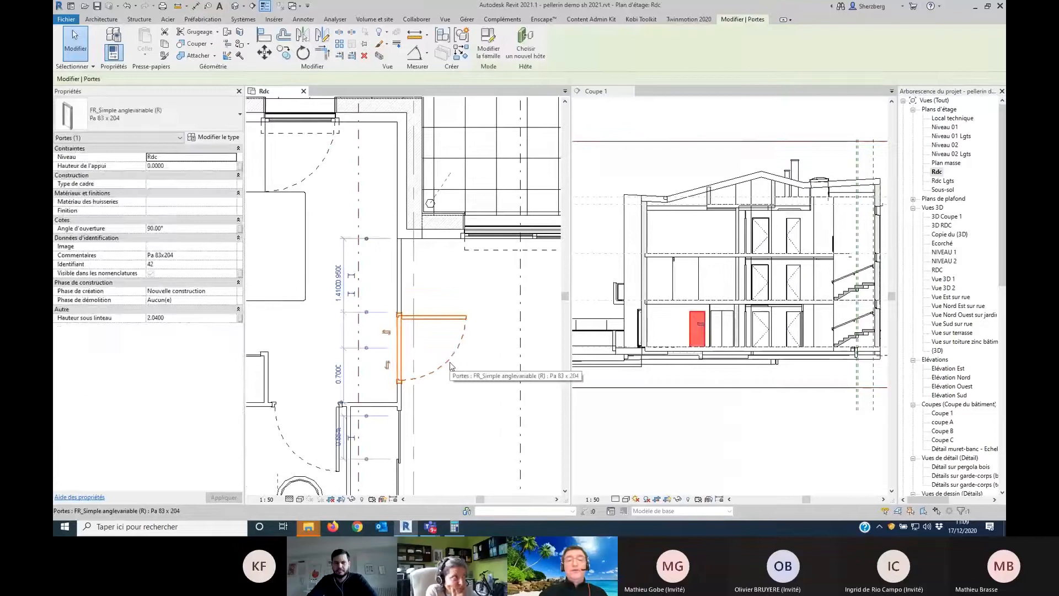
{"action": "left_click_drag", "start_coordinate": [447, 362], "coordinate": [456, 292]}
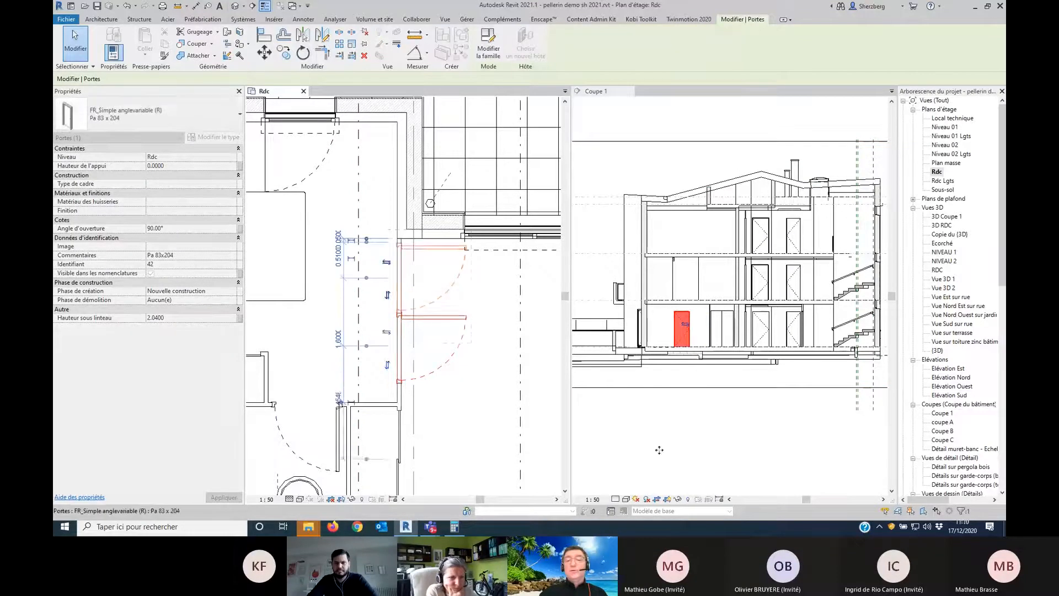
{"action": "left_click", "coordinate": [698, 343]}
{"action": "key", "text": "Escape"}
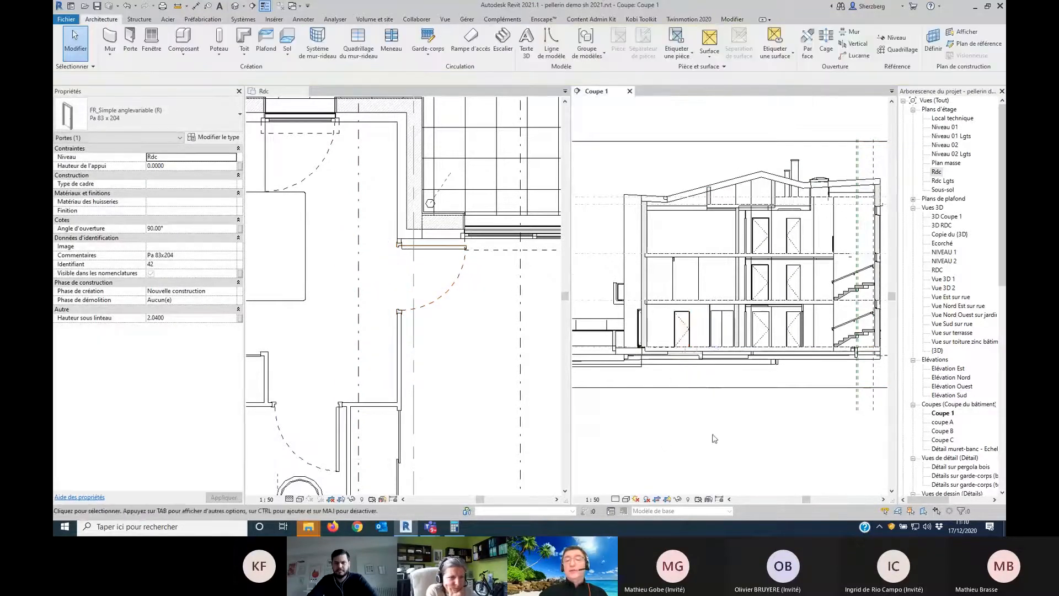
Step: In the section view, flip the door to open into the bedroom and shift it until its centre is about 0.80 m from the partition
{"action": "scroll", "coordinate": [692, 331], "scroll_direction": "up", "scroll_amount": 5}
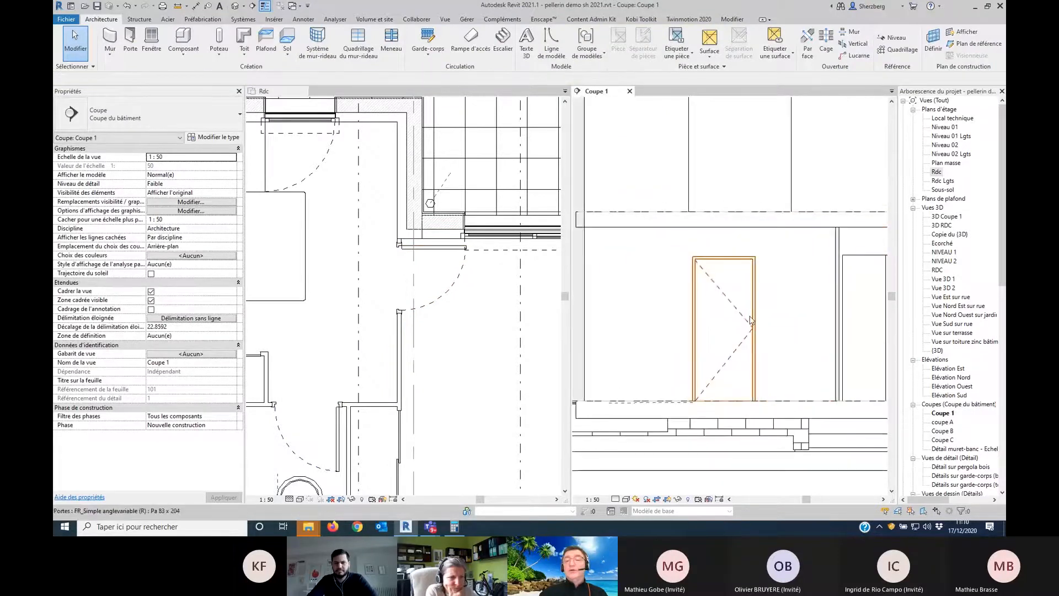
{"action": "left_click", "coordinate": [737, 309]}
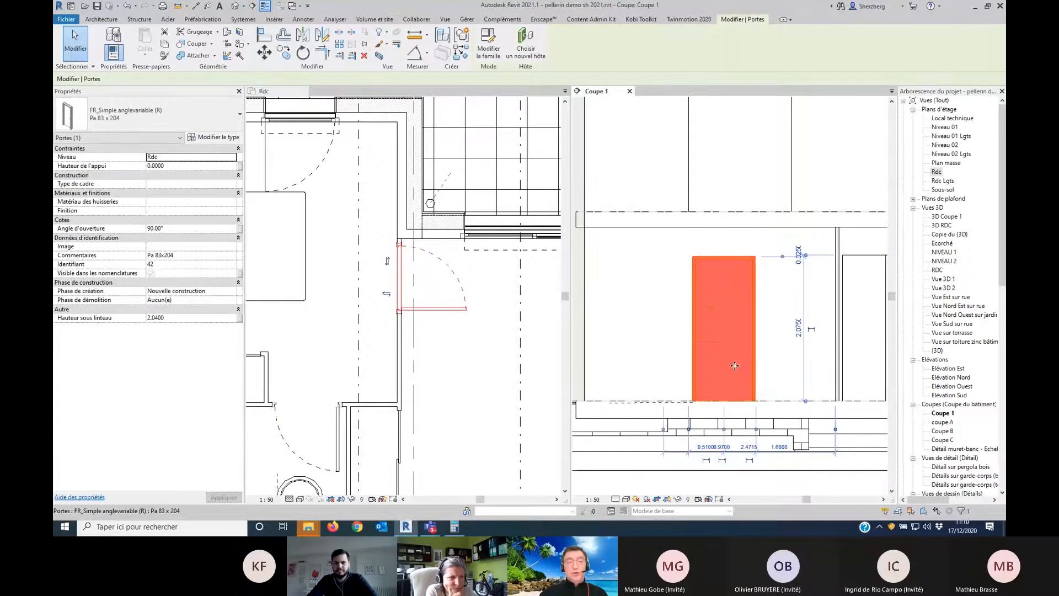
{"action": "key", "text": "space"}
{"action": "key", "text": "space"}
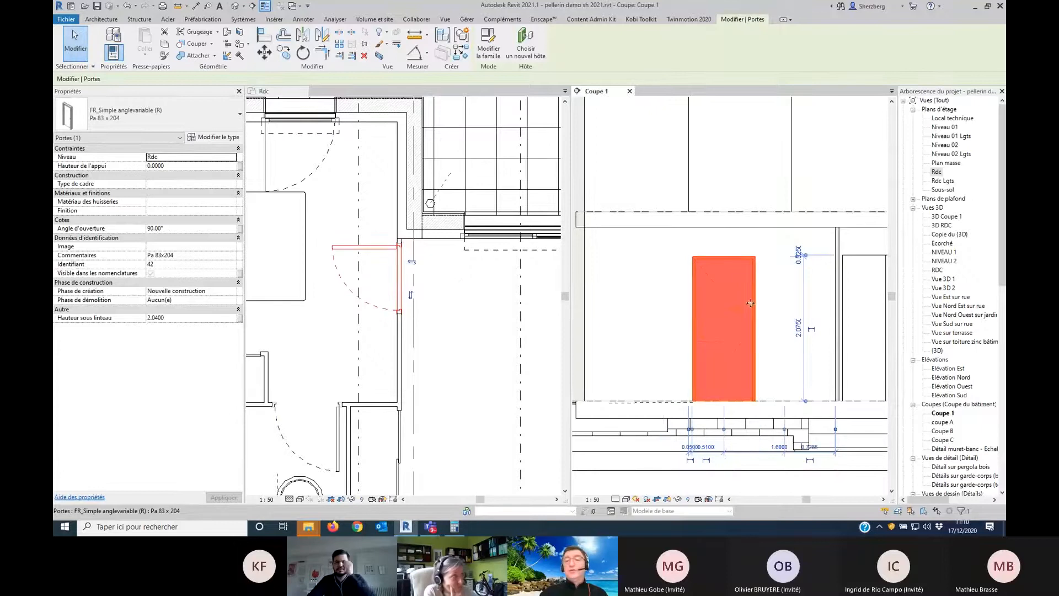
{"action": "left_click_drag", "start_coordinate": [733, 365], "coordinate": [806, 307]}
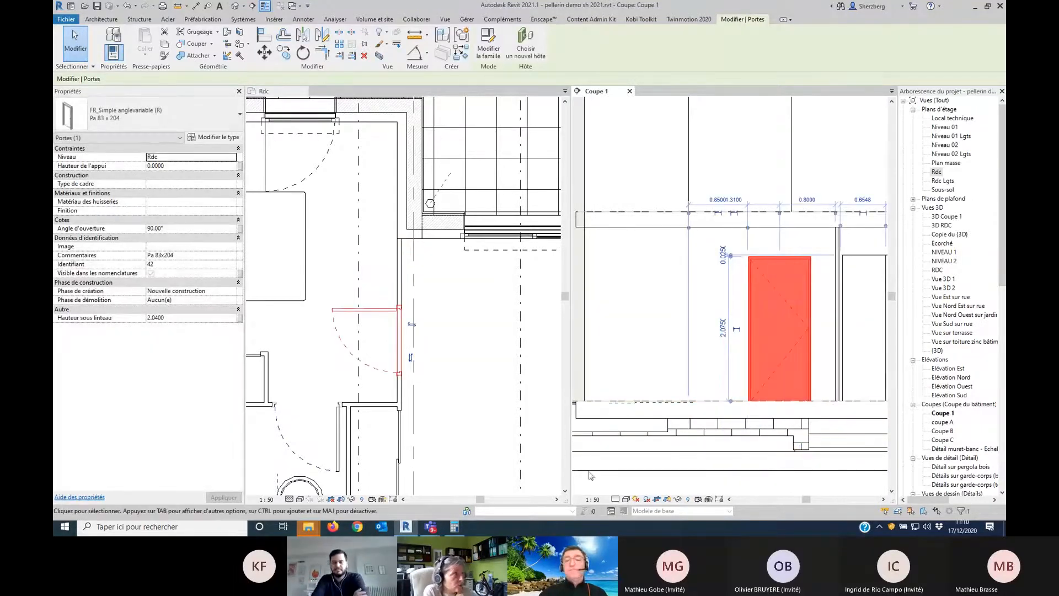
Step: Flip the viewing direction of the Coupe 1 section from its line in the Rdc plan
{"action": "scroll", "coordinate": [373, 324], "scroll_direction": "down", "scroll_amount": 3}
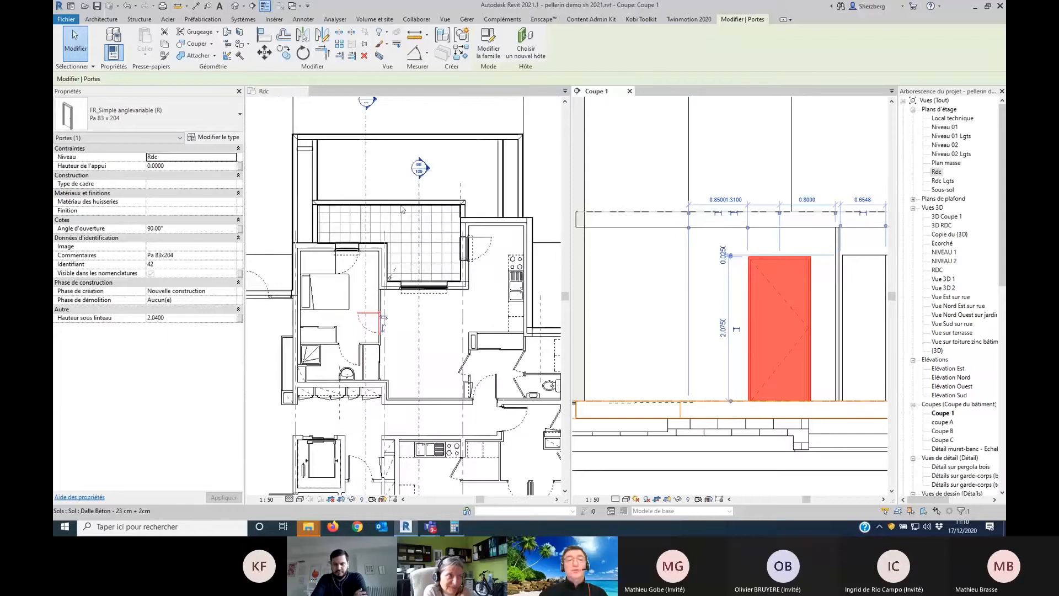
{"action": "middle_click_drag", "start_coordinate": [367, 165], "coordinate": [385, 202]}
{"action": "left_click", "coordinate": [381, 194]}
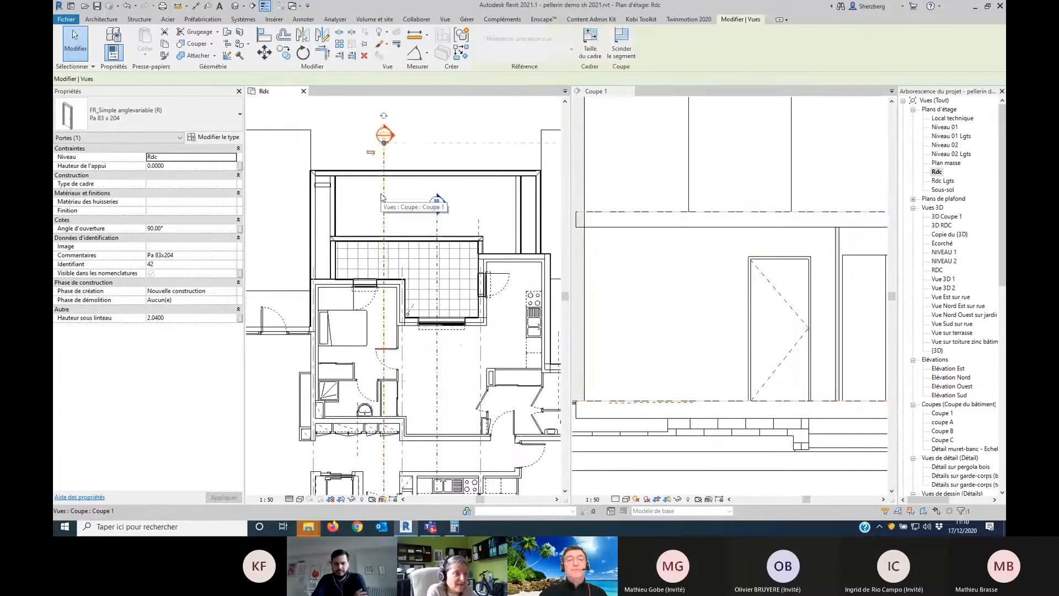
{"action": "left_click", "coordinate": [373, 156]}
{"action": "scroll", "coordinate": [780, 374], "scroll_direction": "down", "scroll_amount": 4}
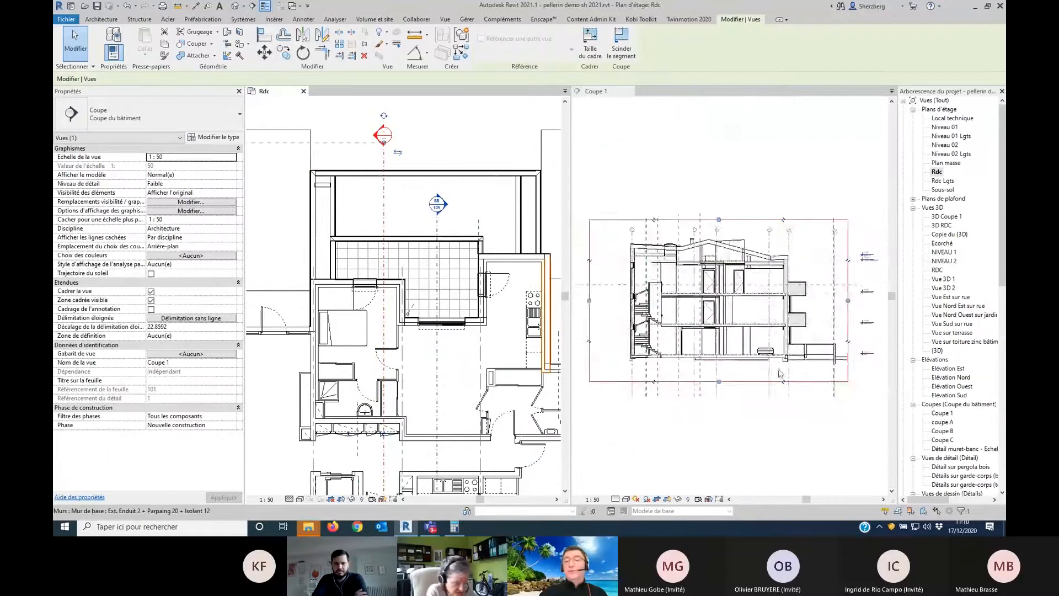
Step: Move the double bed in the section view so it stands about 1.09 m from the exterior wall
{"action": "scroll", "coordinate": [780, 373], "scroll_direction": "up", "scroll_amount": 5}
{"action": "scroll", "coordinate": [764, 397], "scroll_direction": "up", "scroll_amount": 2}
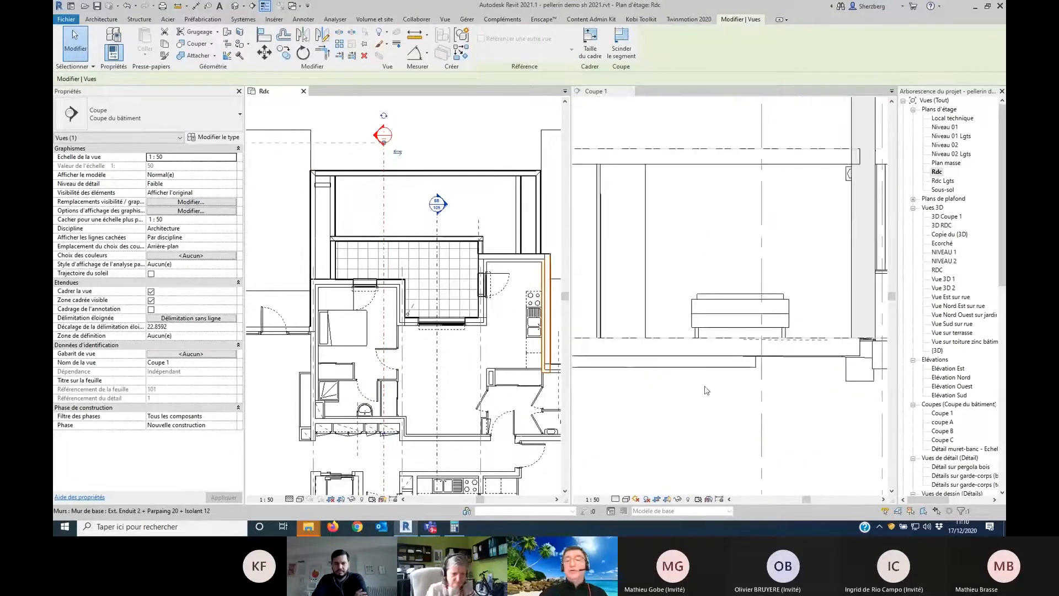
{"action": "left_click", "coordinate": [738, 302]}
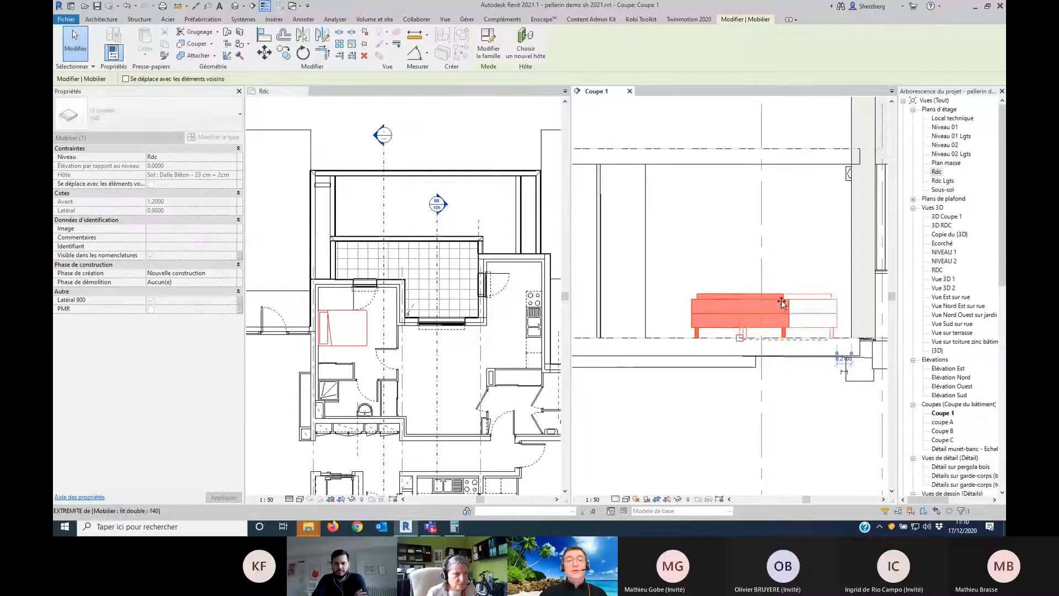
{"action": "left_click_drag", "start_coordinate": [736, 302], "coordinate": [678, 302]}
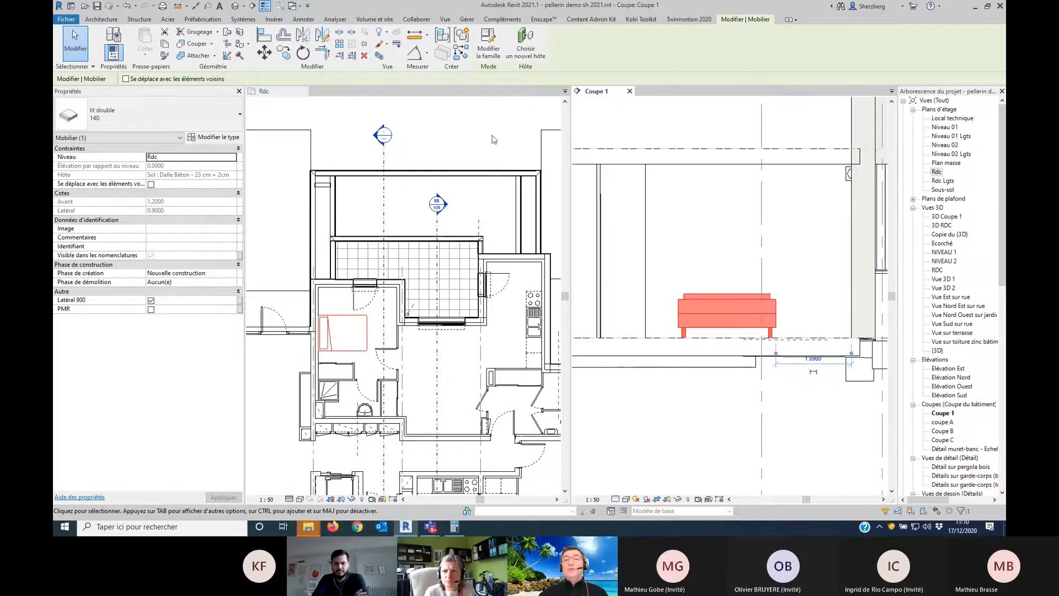
Step: Close the Coupe 1 view, open the default 3D view and tile it beside the Rdc plan
{"action": "left_click", "coordinate": [629, 91]}
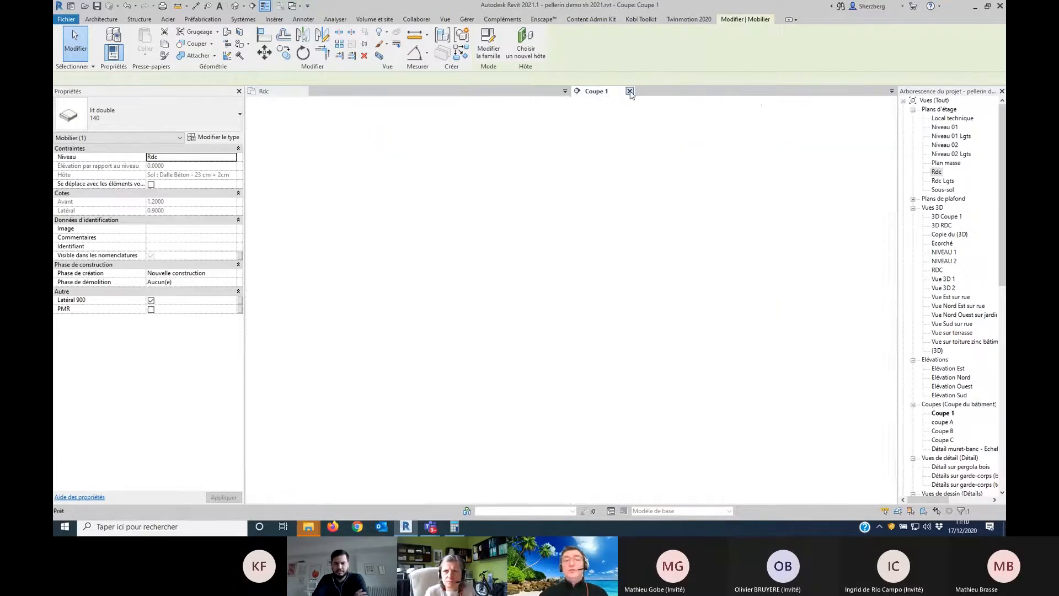
{"action": "left_click", "coordinate": [235, 6]}
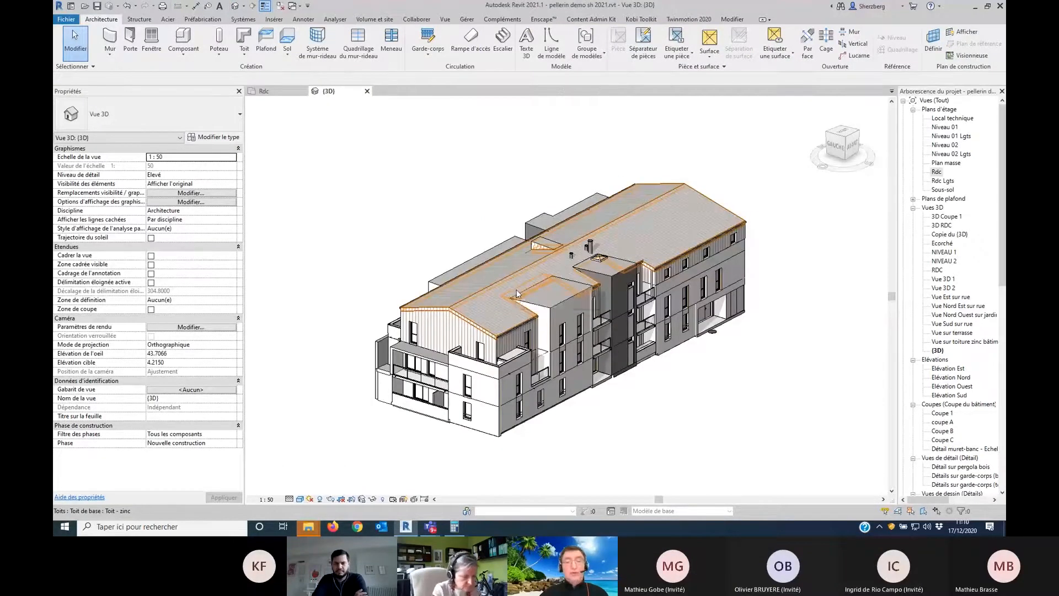
{"action": "key", "text": "w"}
{"action": "key", "text": "t"}
{"action": "middle_click_drag", "start_coordinate": [499, 326], "coordinate": [358, 321]}
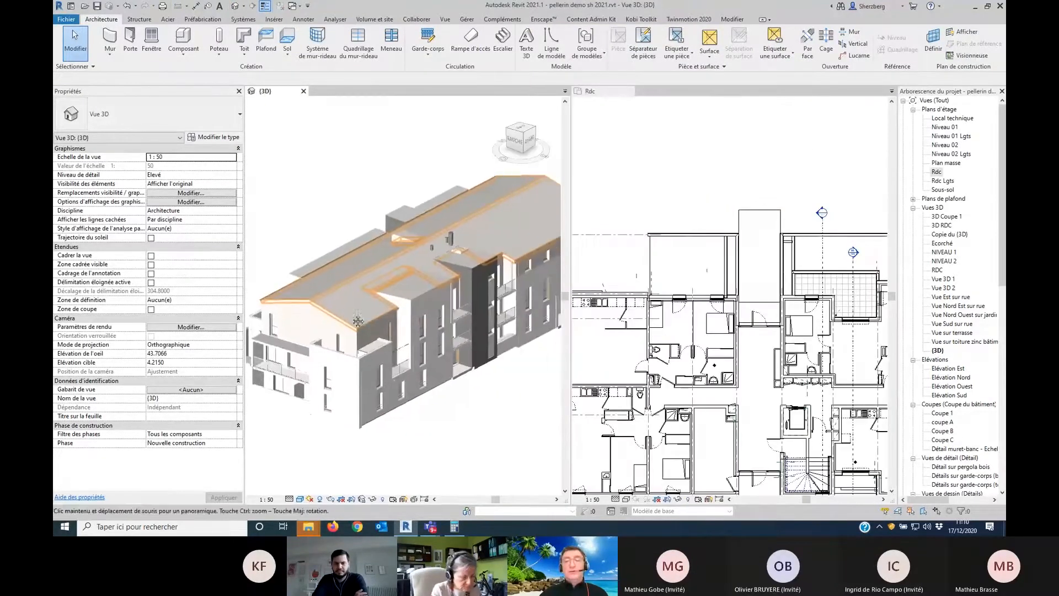
Step: Bring the building's corner apartment into view in the Rdc plan and select the ground-floor long-façade window nearest the corner in 3D
{"action": "scroll", "coordinate": [814, 359], "scroll_direction": "down", "scroll_amount": 2}
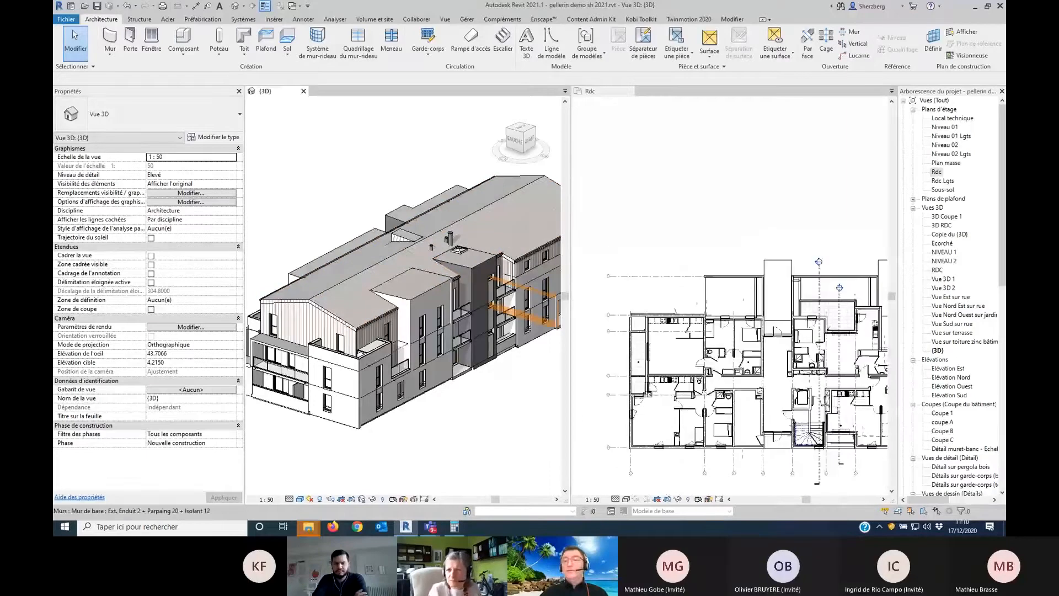
{"action": "middle_click_drag", "start_coordinate": [708, 356], "coordinate": [440, 340]}
{"action": "scroll", "coordinate": [626, 272], "scroll_direction": "up", "scroll_amount": 3}
{"action": "middle_click_drag", "start_coordinate": [627, 271], "coordinate": [864, 262]}
{"action": "scroll", "coordinate": [736, 318], "scroll_direction": "up", "scroll_amount": 1}
{"action": "middle_click_drag", "start_coordinate": [721, 365], "coordinate": [753, 211]}
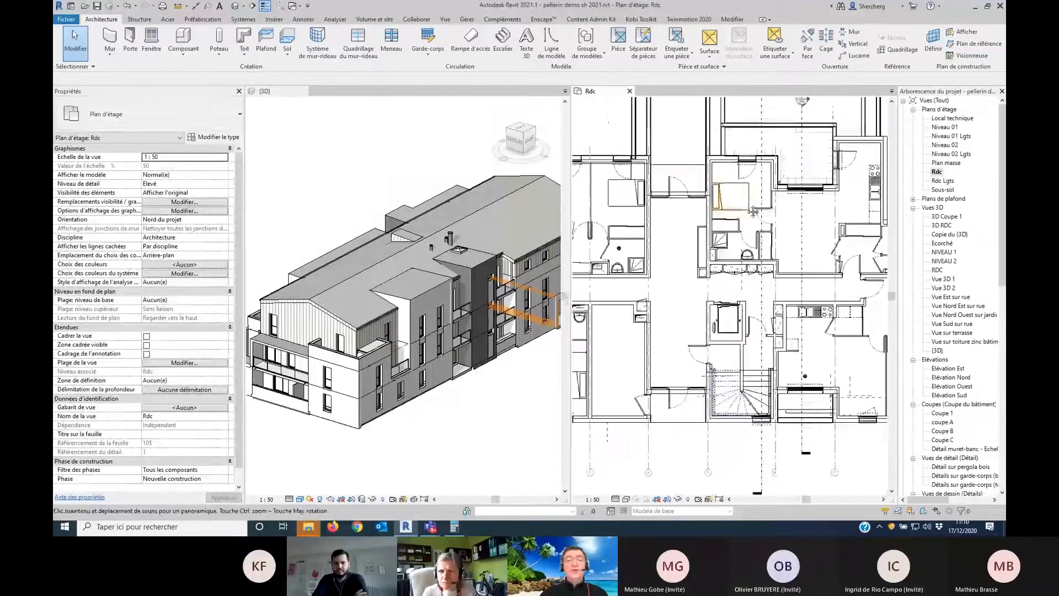
{"action": "middle_click_drag", "start_coordinate": [727, 466], "coordinate": [802, 354]}
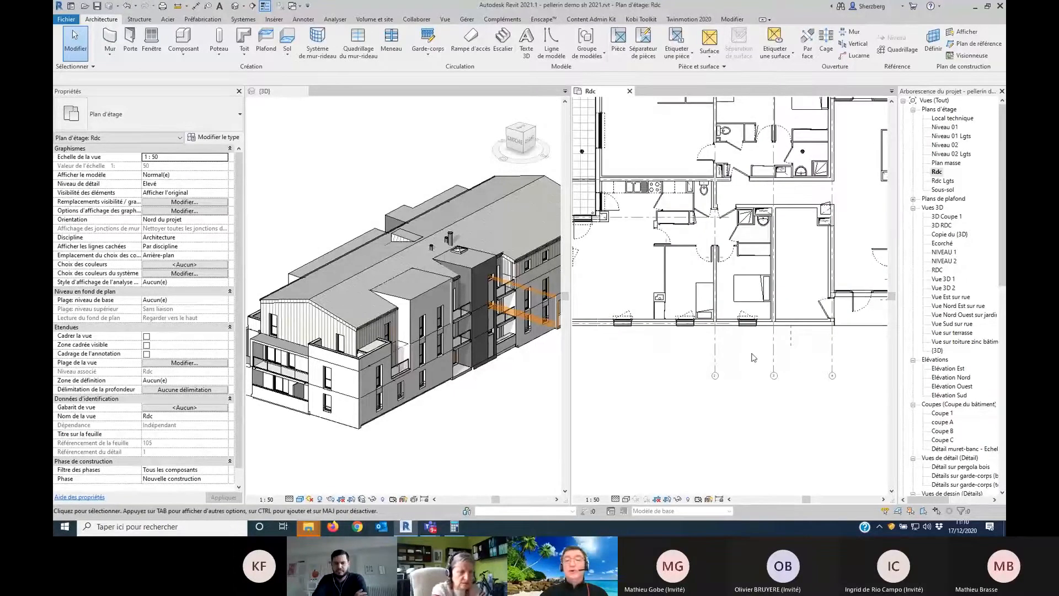
{"action": "scroll", "coordinate": [753, 357], "scroll_direction": "down", "scroll_amount": 3}
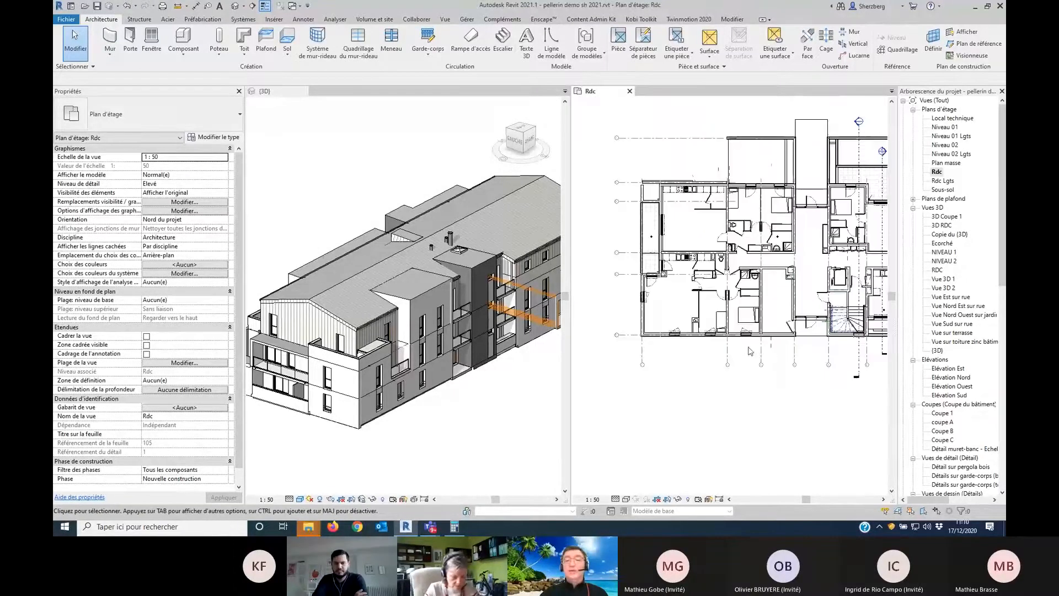
{"action": "left_click", "coordinate": [384, 415]}
{"action": "left_click", "coordinate": [384, 411]}
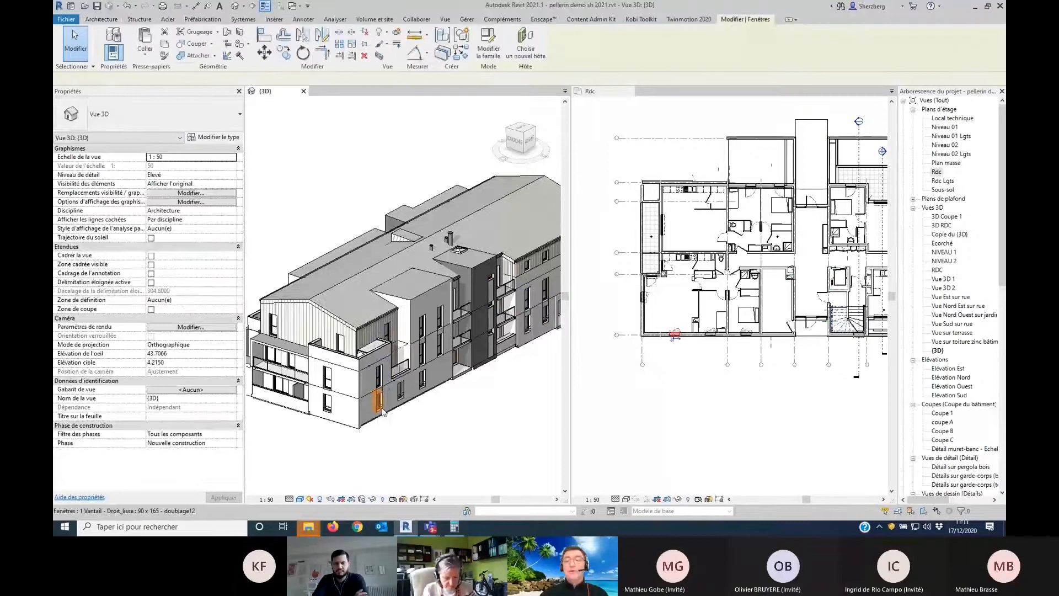
{"action": "key", "text": "ctrl"}
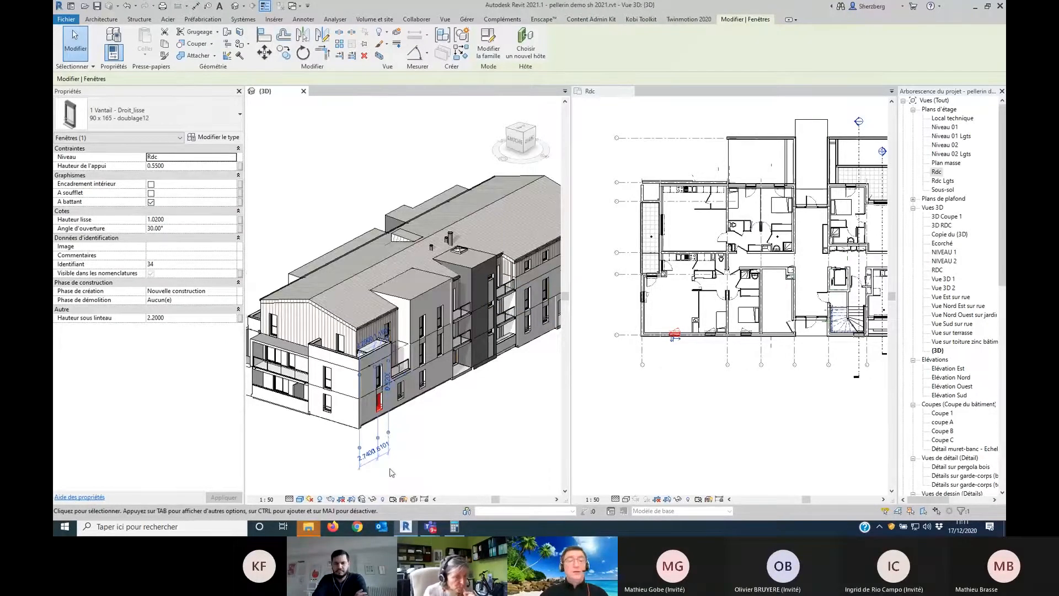
Step: Move the selected window along the façade in the Rdc plan to about 0.59 m from the corner wall
{"action": "scroll", "coordinate": [390, 472], "scroll_direction": "up", "scroll_amount": 5}
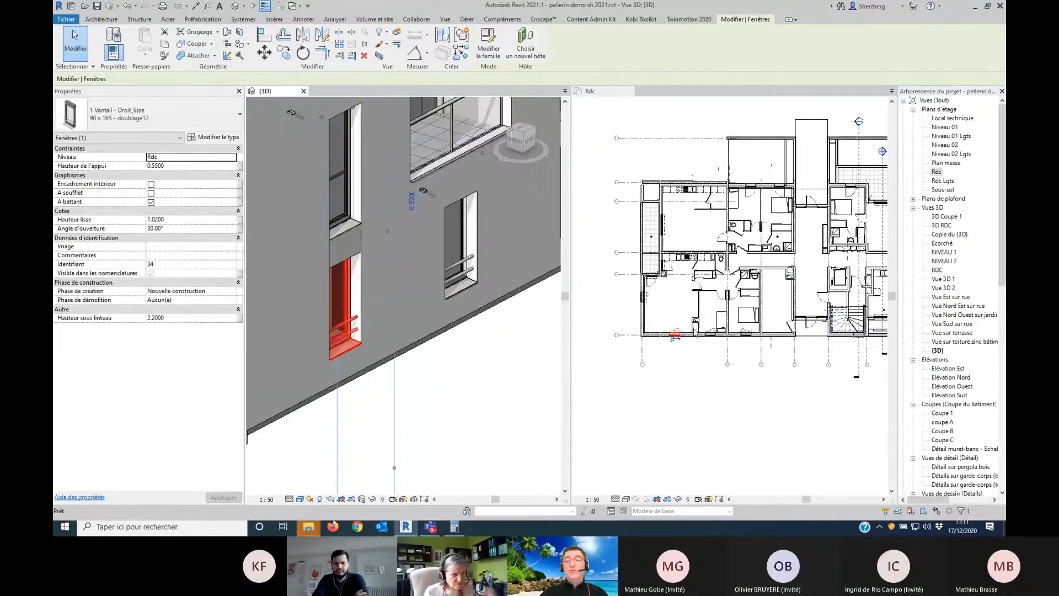
{"action": "scroll", "coordinate": [709, 325], "scroll_direction": "up", "scroll_amount": 5}
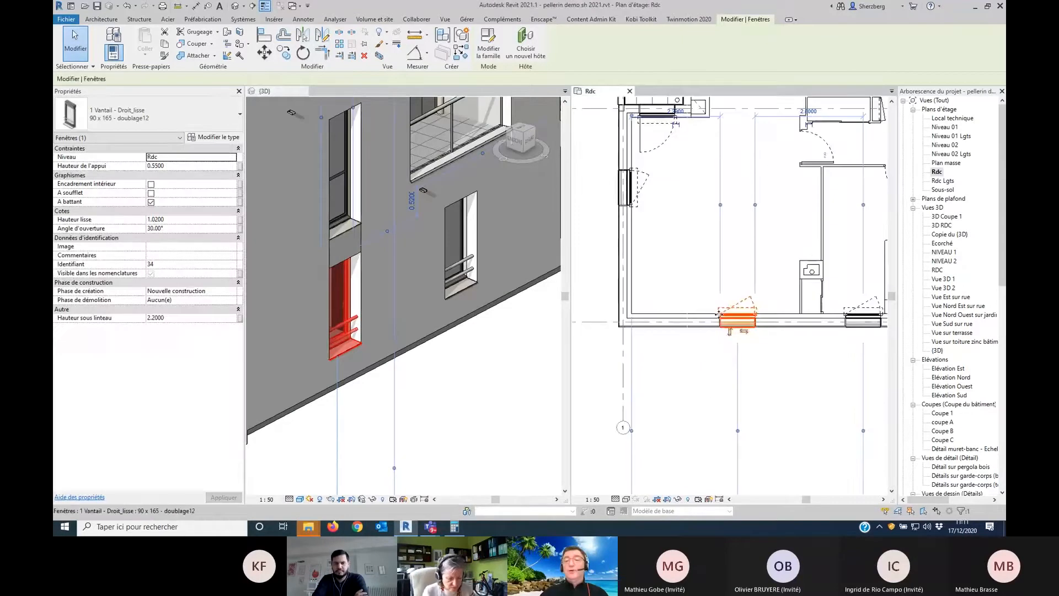
{"action": "left_click_drag", "start_coordinate": [735, 319], "coordinate": [673, 453]}
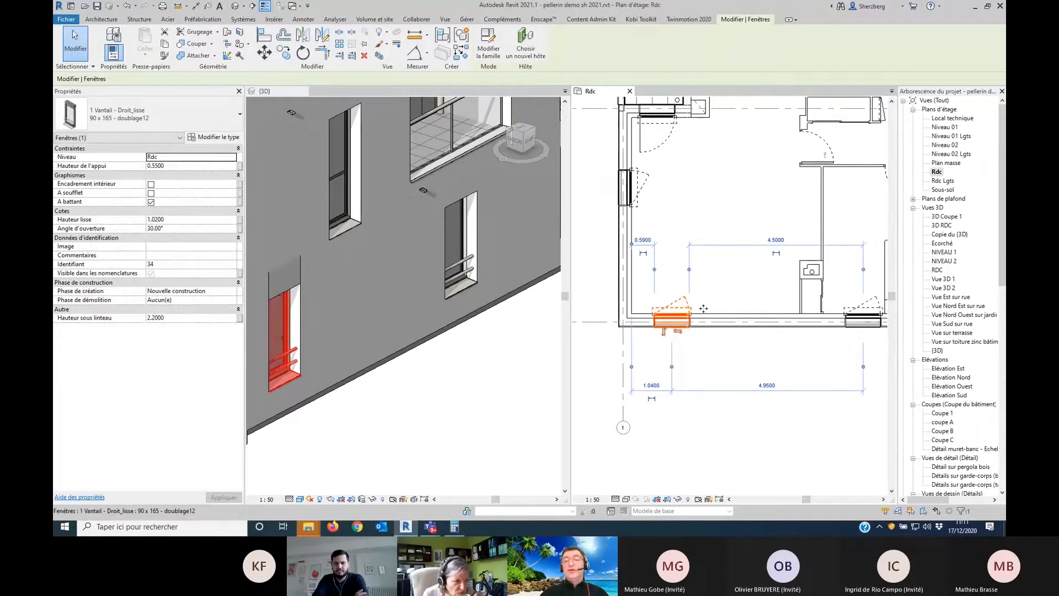
Step: Copy the moved window along the same façade, about 2.40 m from the original centre to centre, and clear the selection
{"action": "left_click_drag", "start_coordinate": [703, 308], "coordinate": [796, 309], "text": "ctrl"}
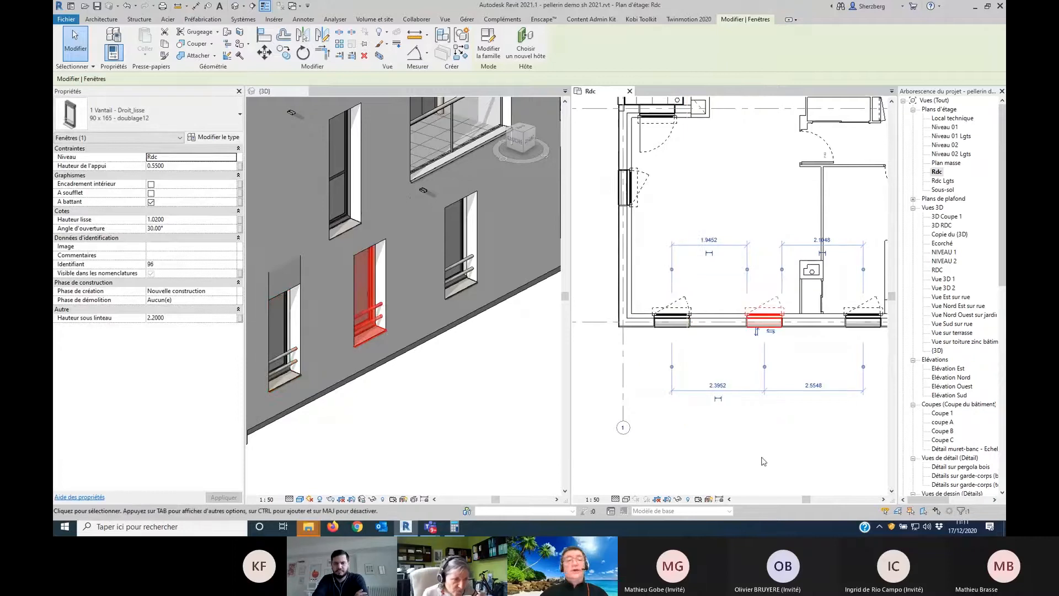
{"action": "left_click", "coordinate": [655, 442]}
{"action": "scroll", "coordinate": [645, 433], "scroll_direction": "down", "scroll_amount": 2}
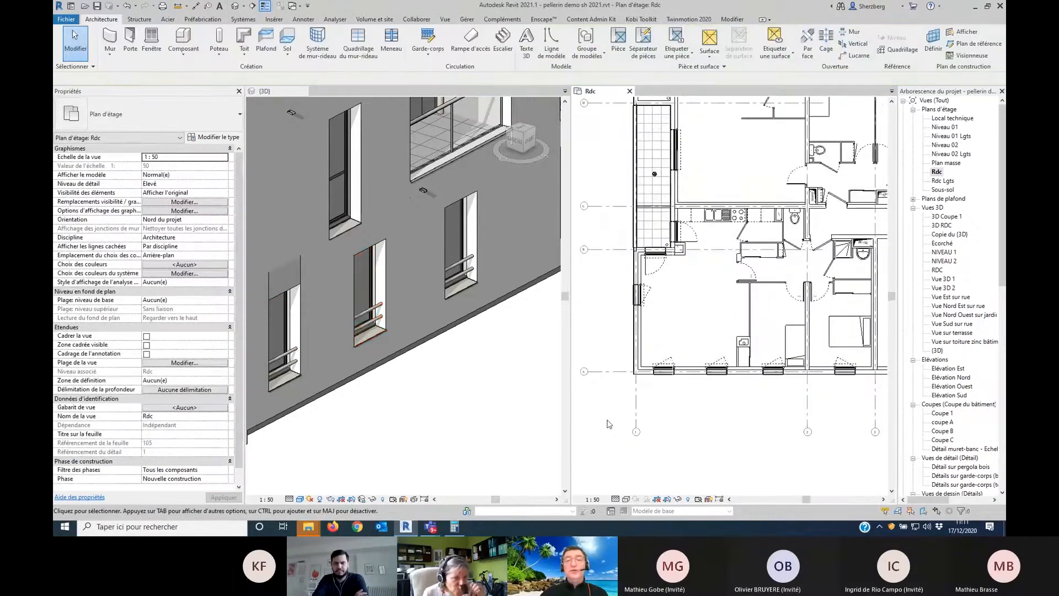
{"action": "scroll", "coordinate": [474, 413], "scroll_direction": "down", "scroll_amount": 5}
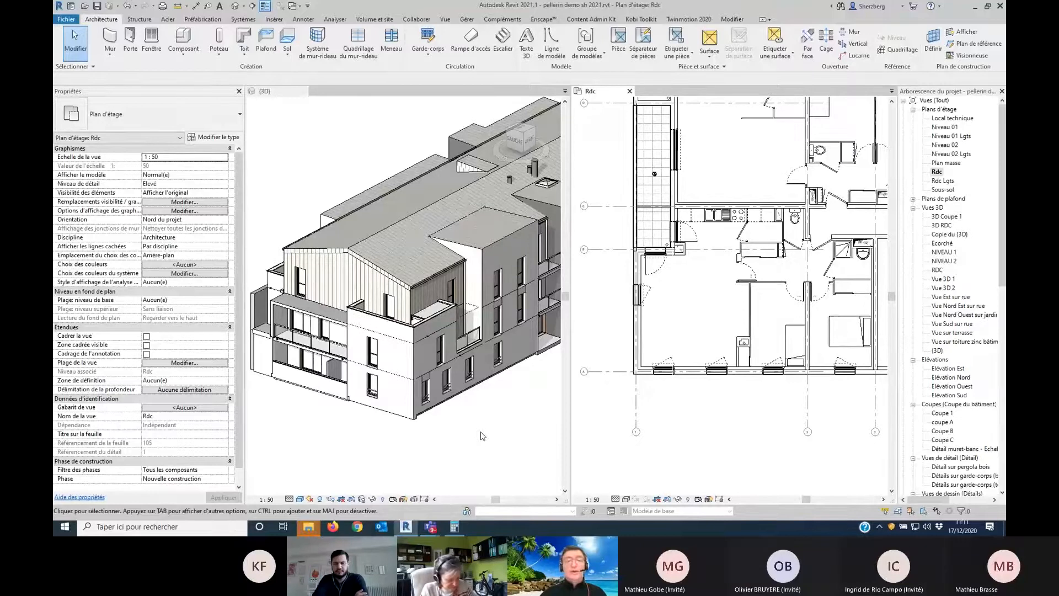
Step: Move the ground-floor gable window to about 1.17 m from the corner wall and place a copy of it farther along the gable
{"action": "left_click", "coordinate": [641, 294]}
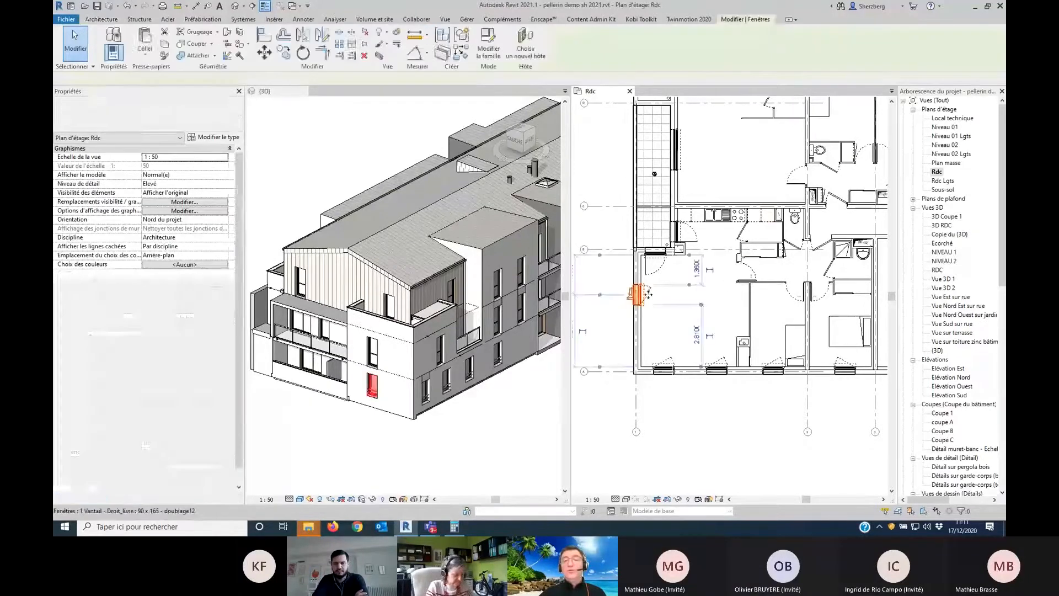
{"action": "left_click_drag", "start_coordinate": [646, 295], "coordinate": [646, 331]}
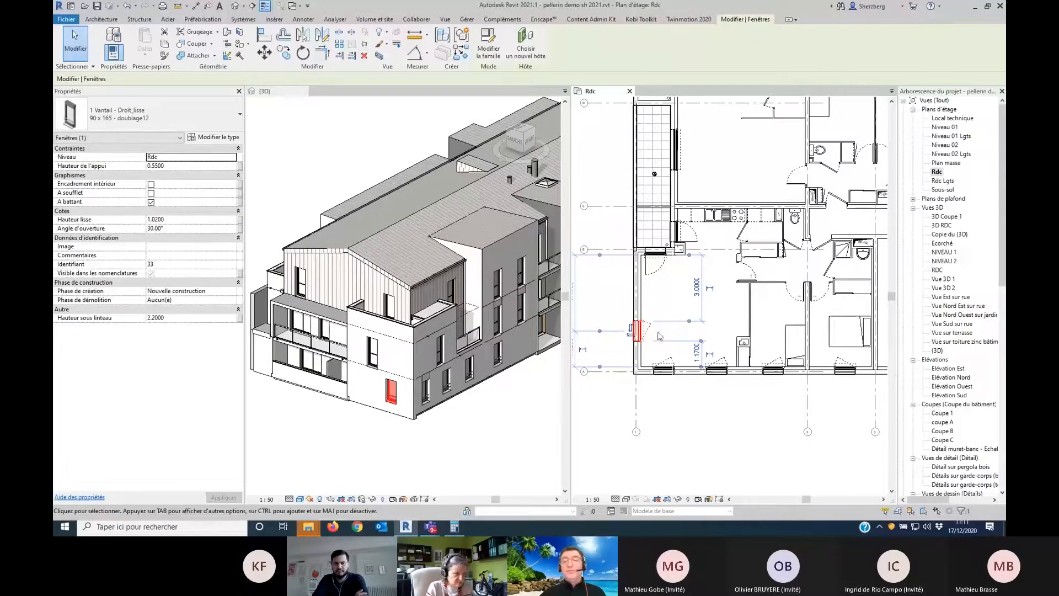
{"action": "left_click_drag", "start_coordinate": [645, 330], "coordinate": [647, 298], "text": "ctrl"}
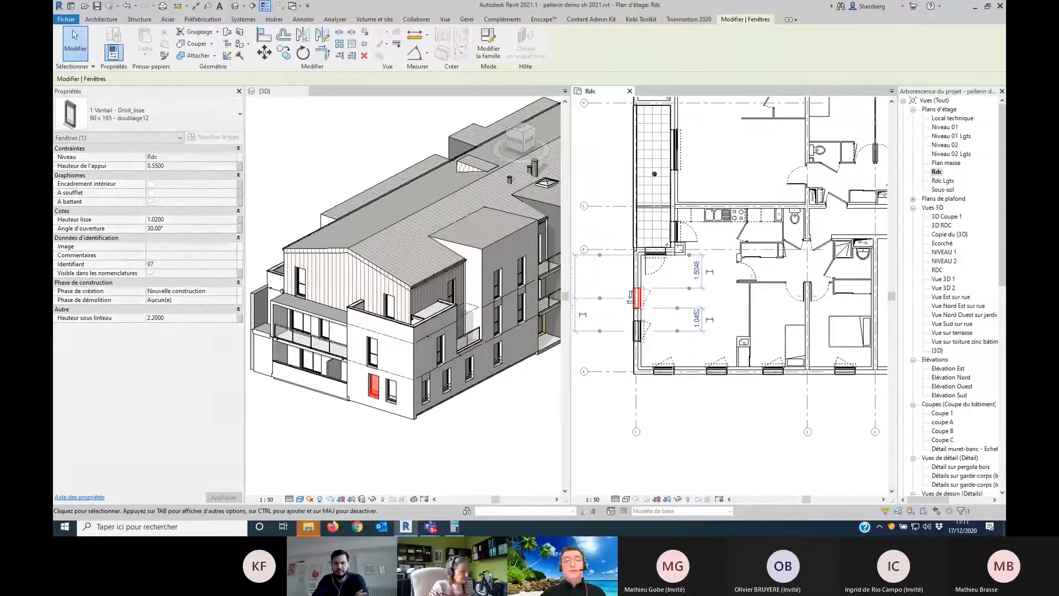
{"action": "mouse_move", "coordinate": [454, 526]}
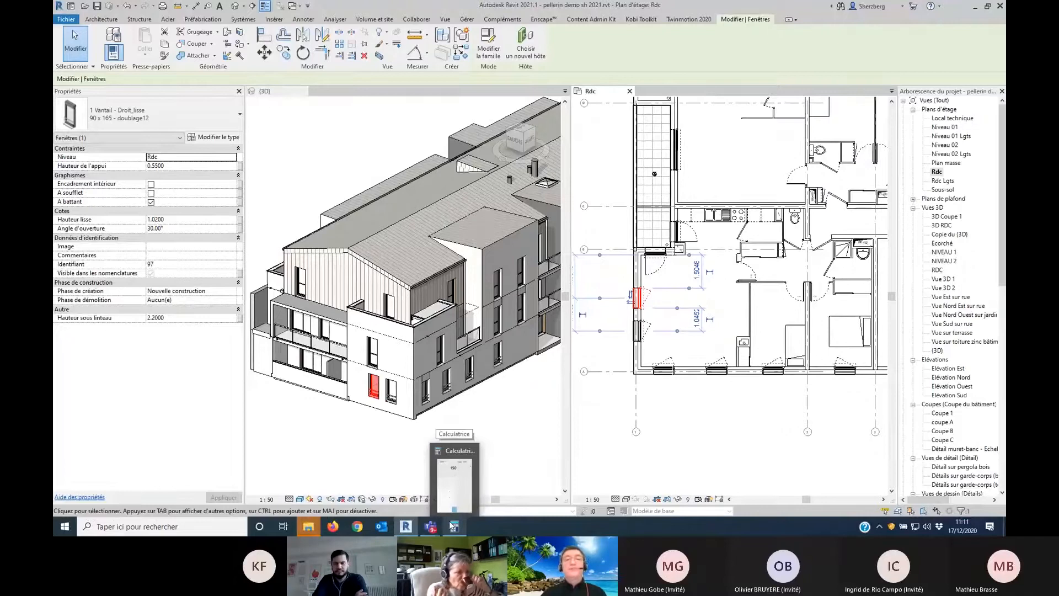
Step: Replace the open Rdc plan and 3D views with the Rdc Lgts floor plan
{"action": "left_click", "coordinate": [629, 91]}
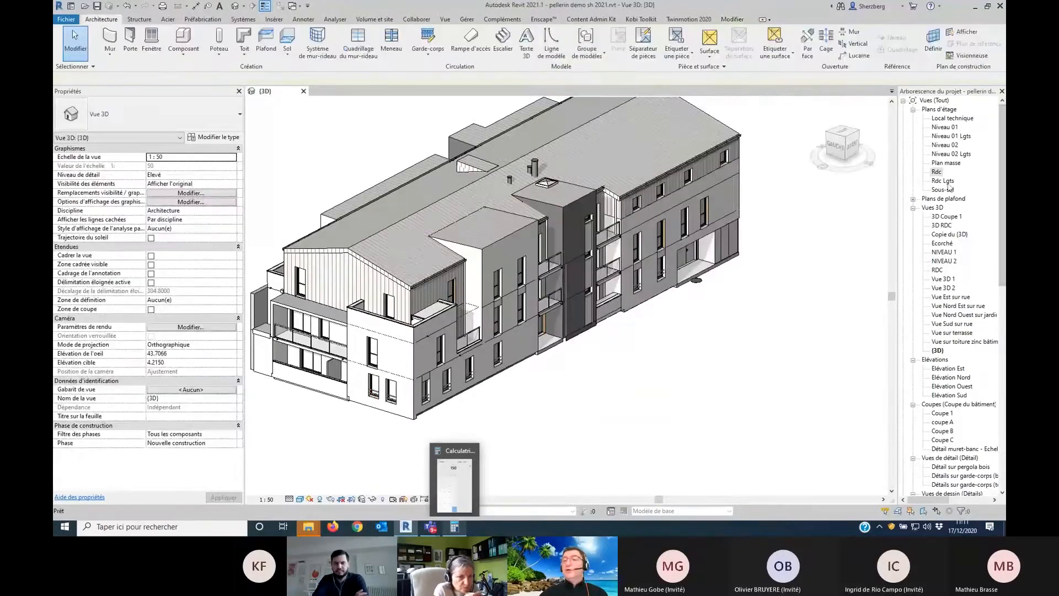
{"action": "double_click", "coordinate": [945, 182]}
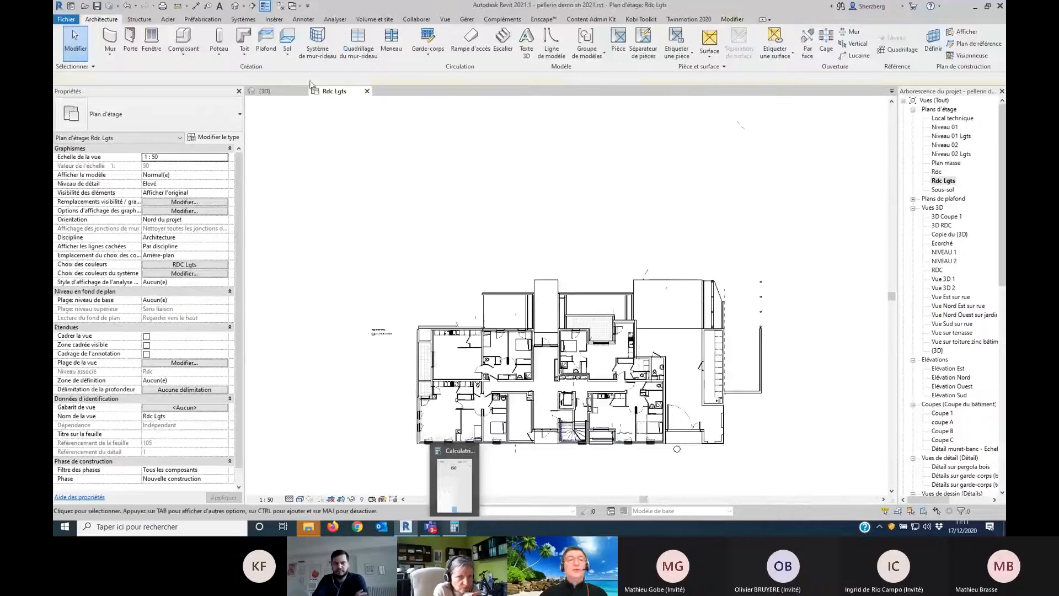
{"action": "left_click", "coordinate": [303, 91]}
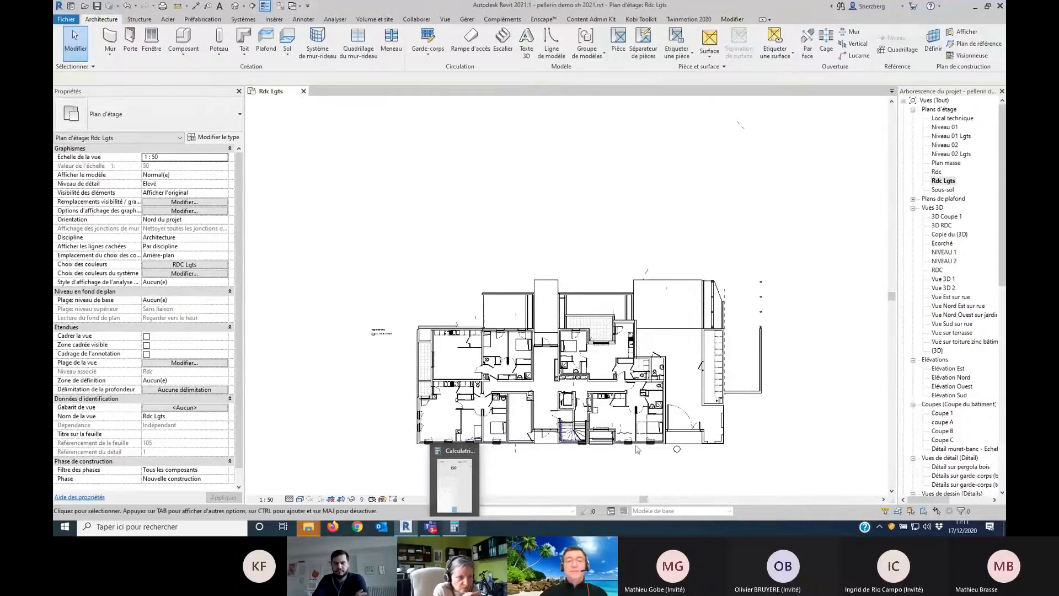
{"action": "middle_click_drag", "start_coordinate": [620, 400], "coordinate": [546, 329]}
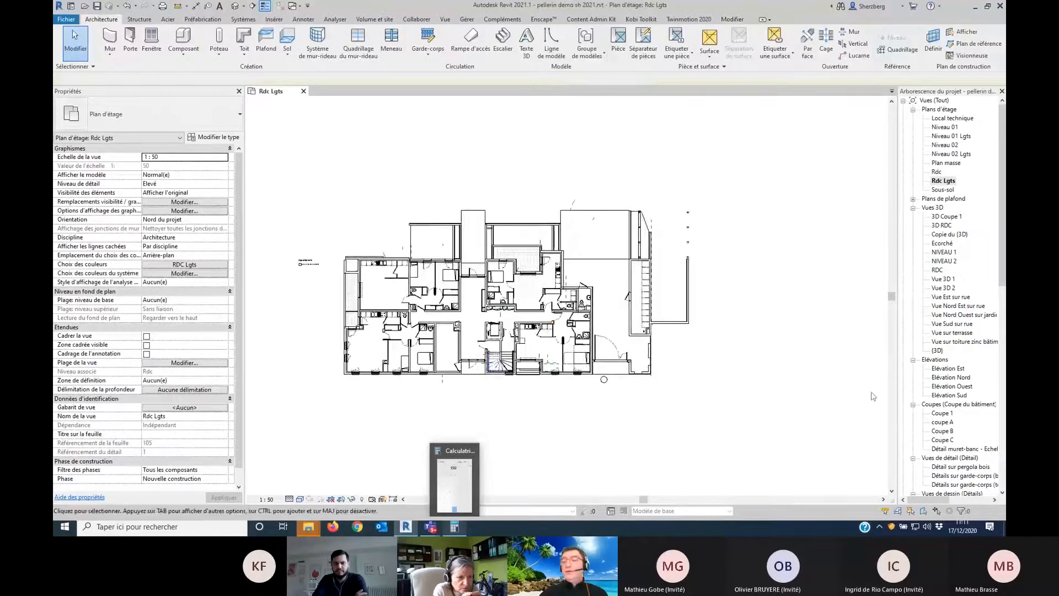
Step: Open the 0-RDC Surfaces des pièces schedule, tile it beside the Rdc Lgts plan and give the plan the larger share of the width
{"action": "scroll", "coordinate": [968, 427], "scroll_direction": "down", "scroll_amount": 5}
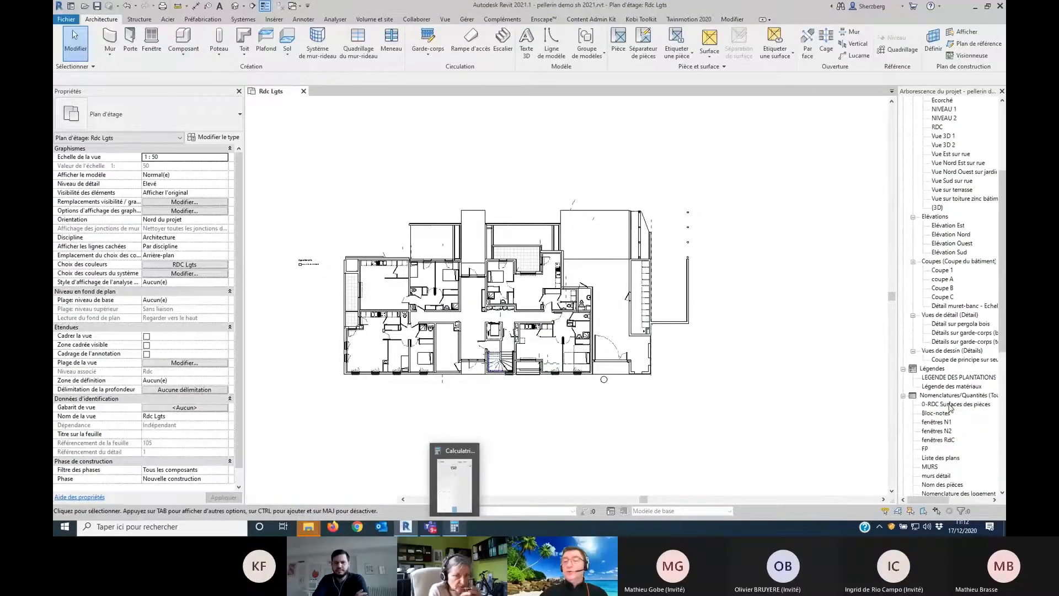
{"action": "double_click", "coordinate": [952, 405]}
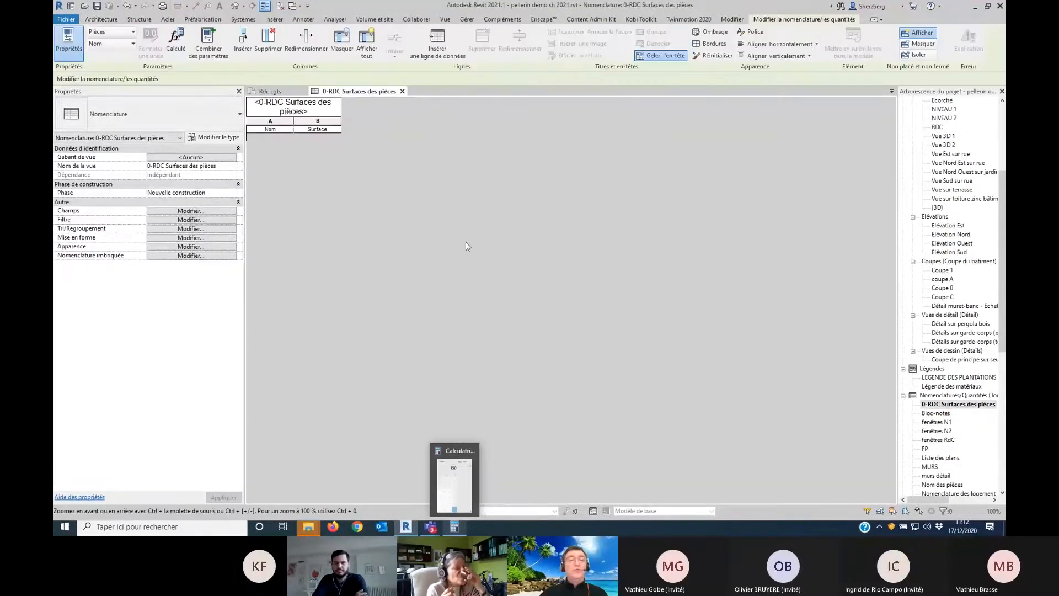
{"action": "left_click", "coordinate": [276, 91]}
{"action": "key", "text": "w"}
{"action": "key", "text": "t"}
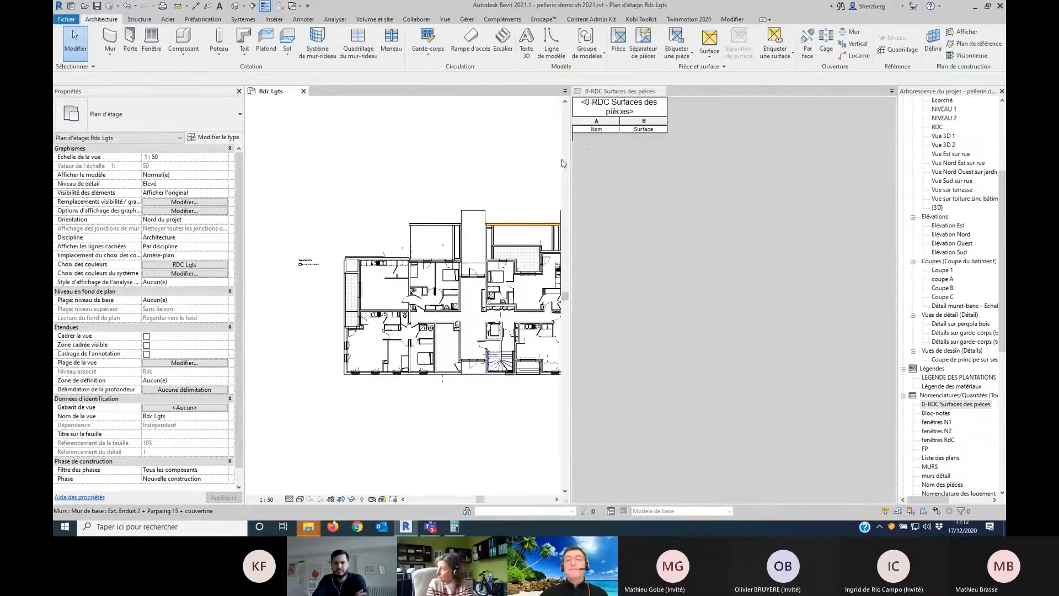
{"action": "left_click_drag", "start_coordinate": [570, 166], "coordinate": [739, 190]}
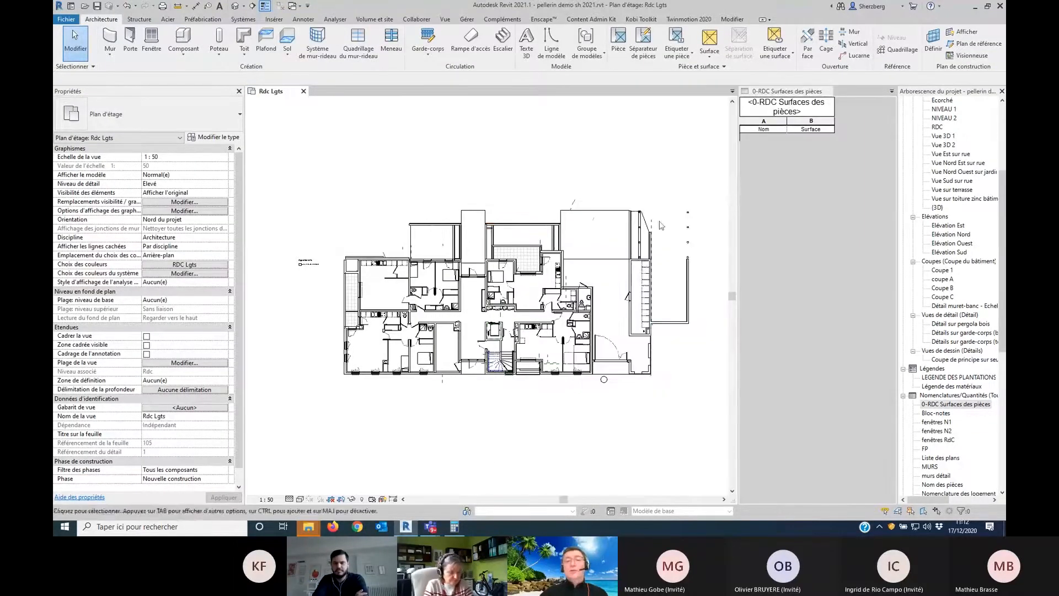
Step: Start placing rooms with N° appartement set to 01 and place the first one in the corner apartment's living room
{"action": "scroll", "coordinate": [378, 359], "scroll_direction": "up", "scroll_amount": 2}
{"action": "scroll", "coordinate": [380, 357], "scroll_direction": "up", "scroll_amount": 2}
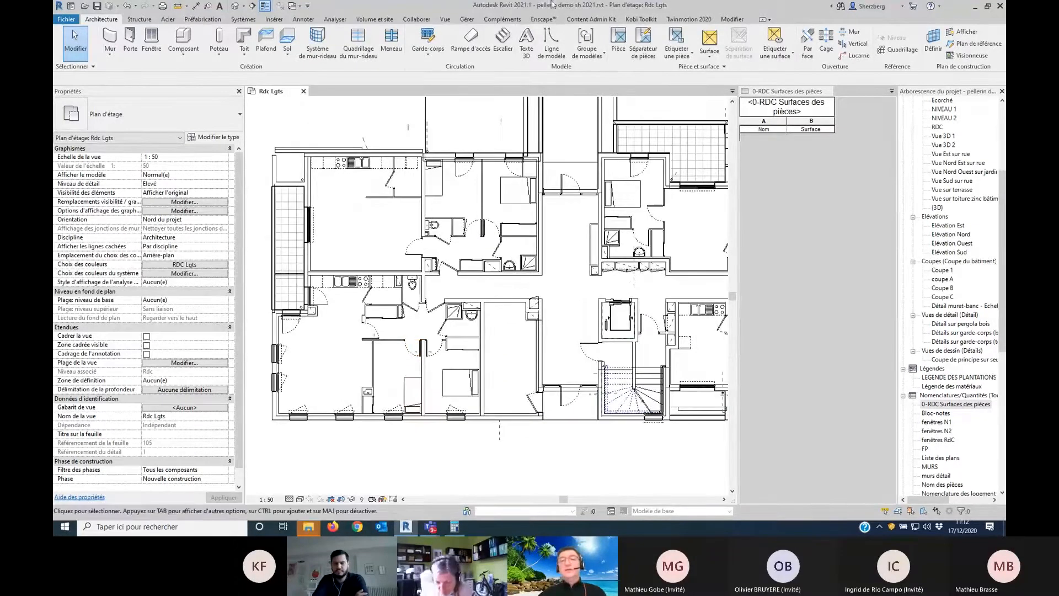
{"action": "left_click", "coordinate": [620, 42]}
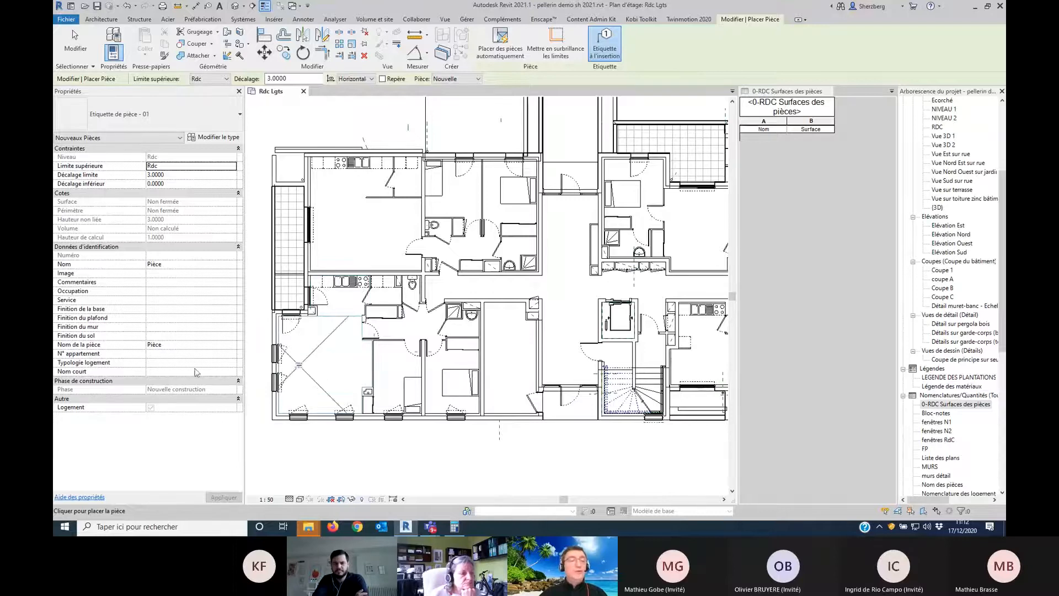
{"action": "left_click", "coordinate": [151, 355]}
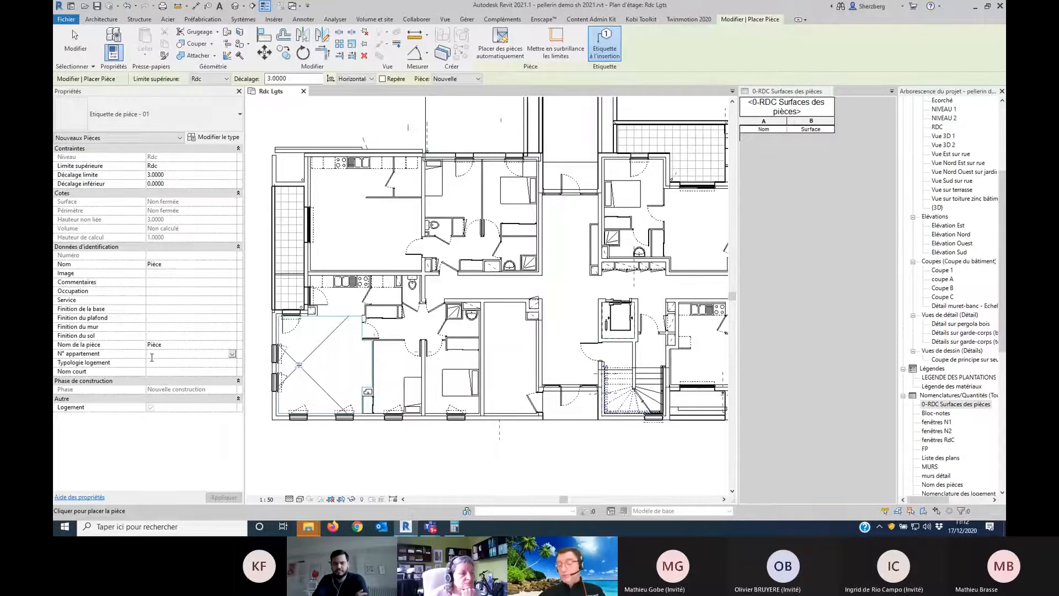
{"action": "type", "text": "01"}
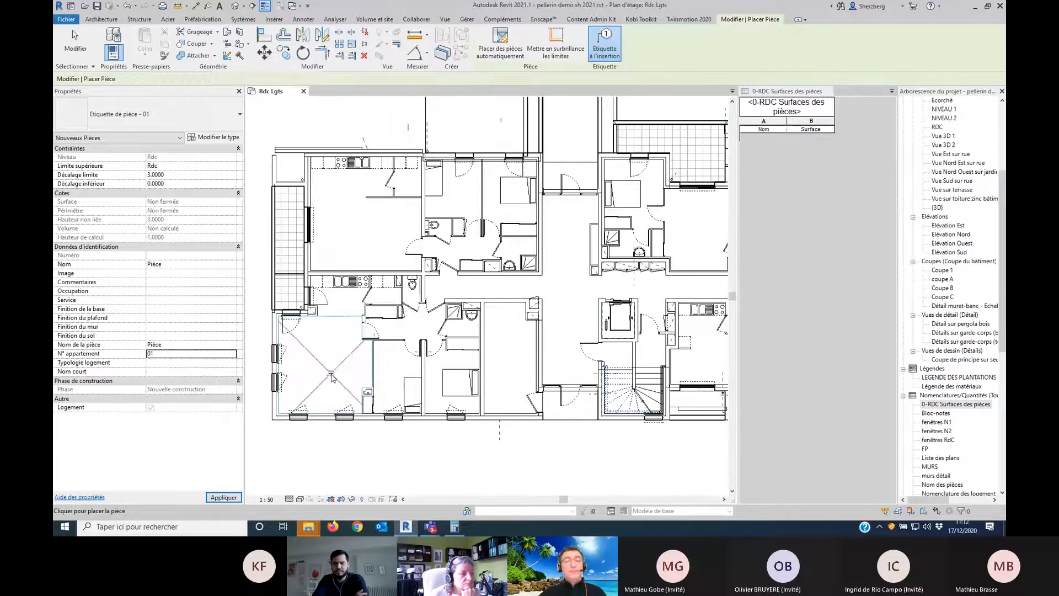
{"action": "left_click", "coordinate": [332, 367]}
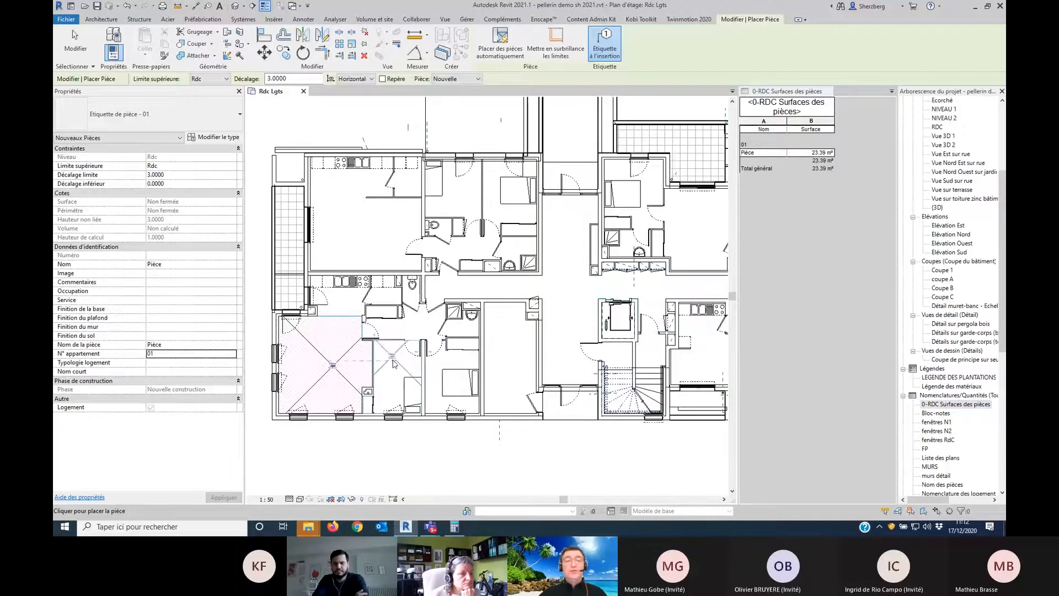
Step: Place apartment 01's remaining rooms in its two bedrooms, shower room, hallway, kitchen, WC and two storage spaces
{"action": "left_click", "coordinate": [392, 365]}
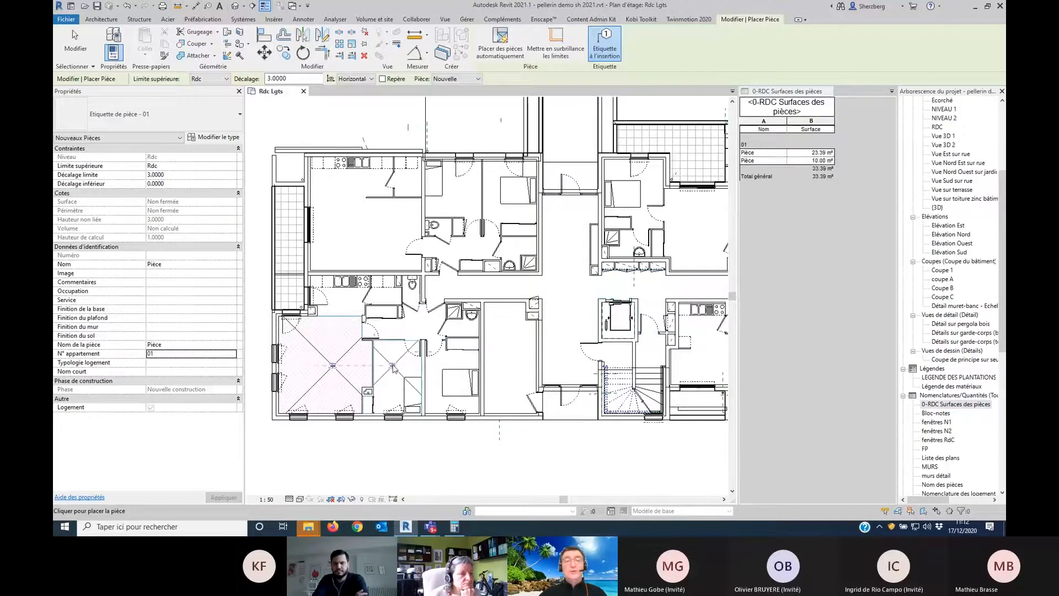
{"action": "left_click", "coordinate": [444, 374]}
{"action": "left_click", "coordinate": [465, 330]}
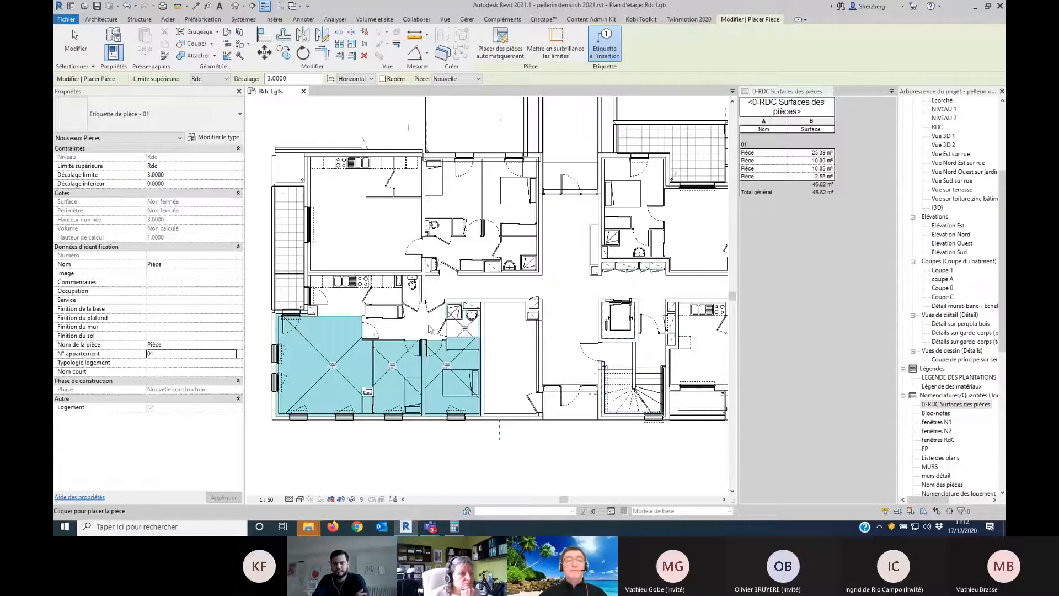
{"action": "left_click", "coordinate": [419, 329]}
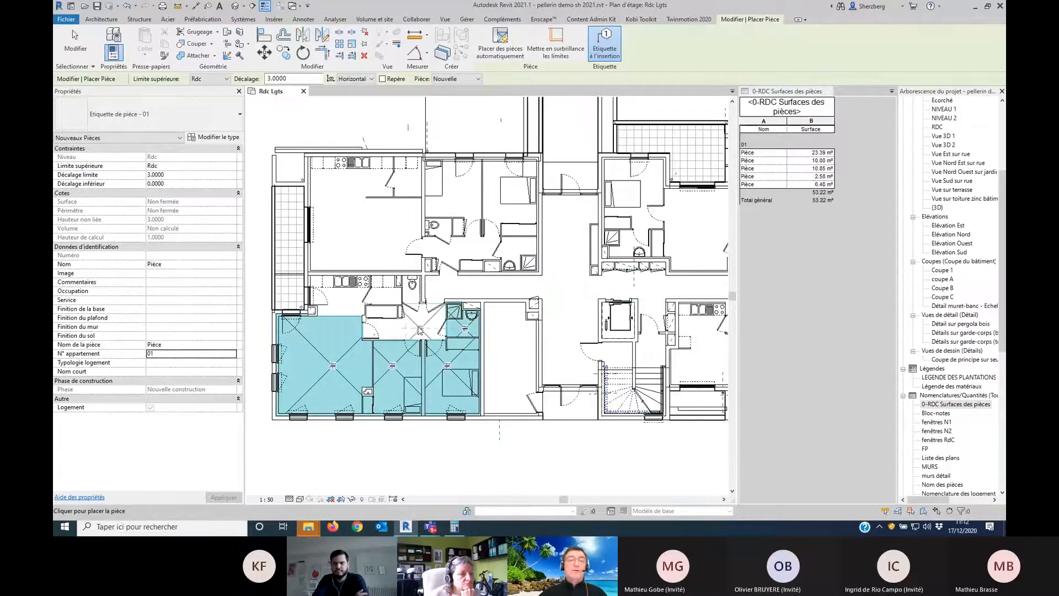
{"action": "left_click", "coordinate": [337, 309]}
{"action": "left_click", "coordinate": [384, 298]}
{"action": "left_click", "coordinate": [408, 295]}
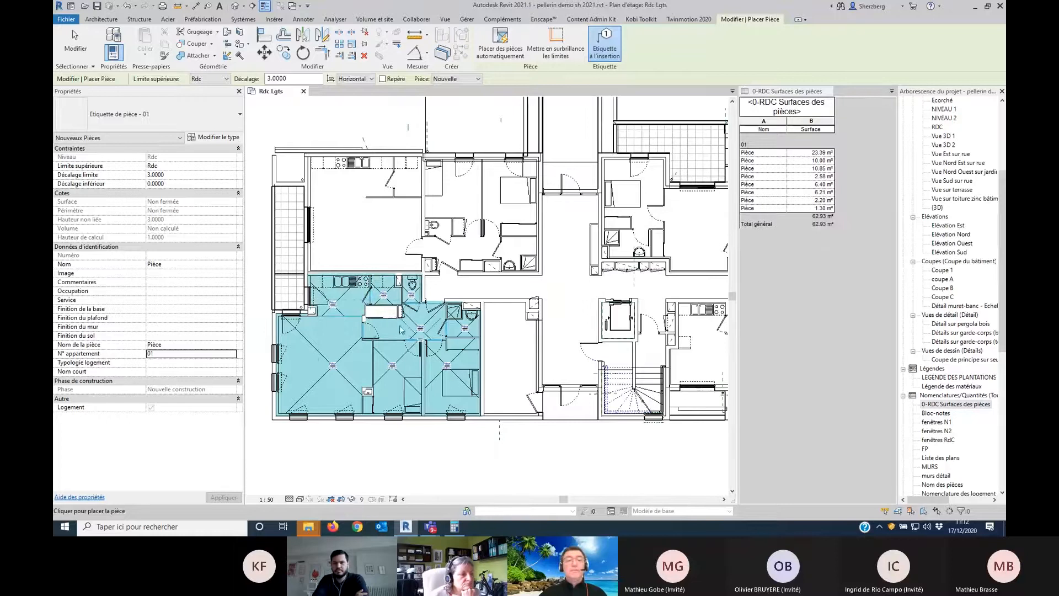
{"action": "left_click", "coordinate": [384, 312]}
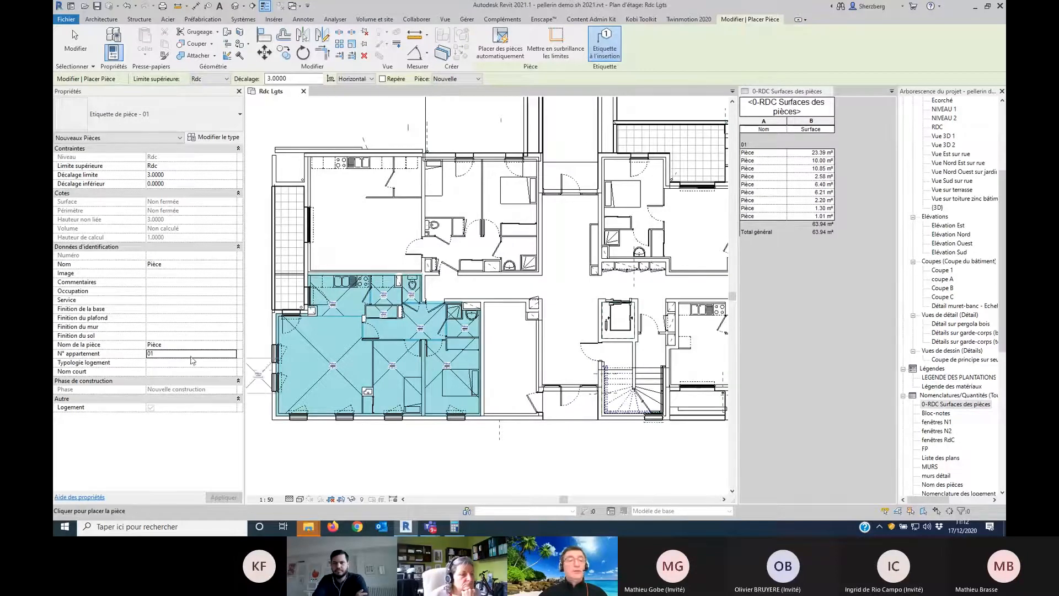
Step: Set N° appartement to 02 and place rooms in the adjacent apartment's living room, two bedrooms, kitchen, hallway, shower room and storage
{"action": "type", "text": "02"}
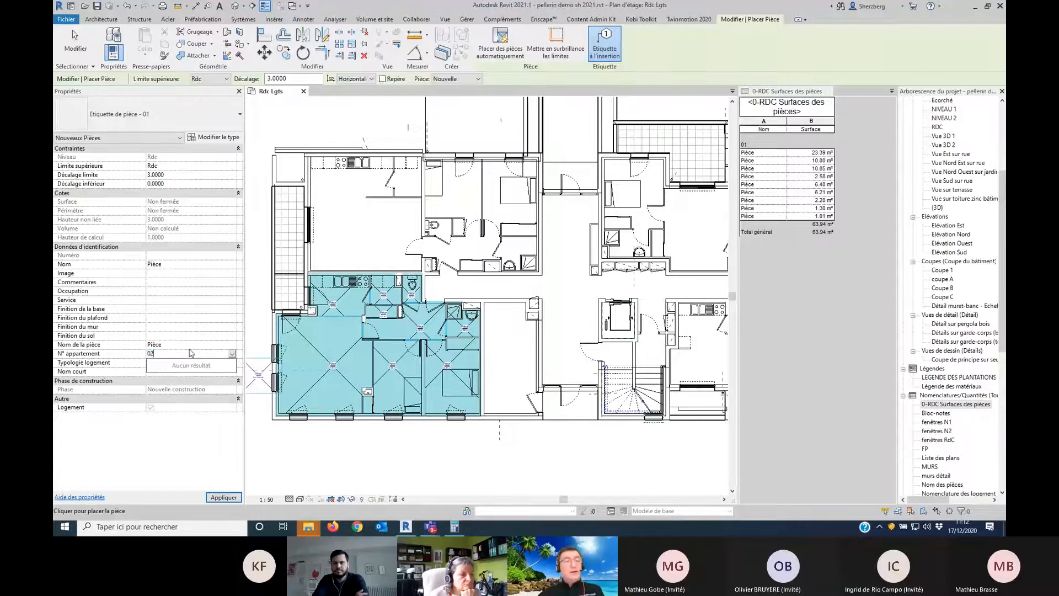
{"action": "left_click", "coordinate": [372, 236]}
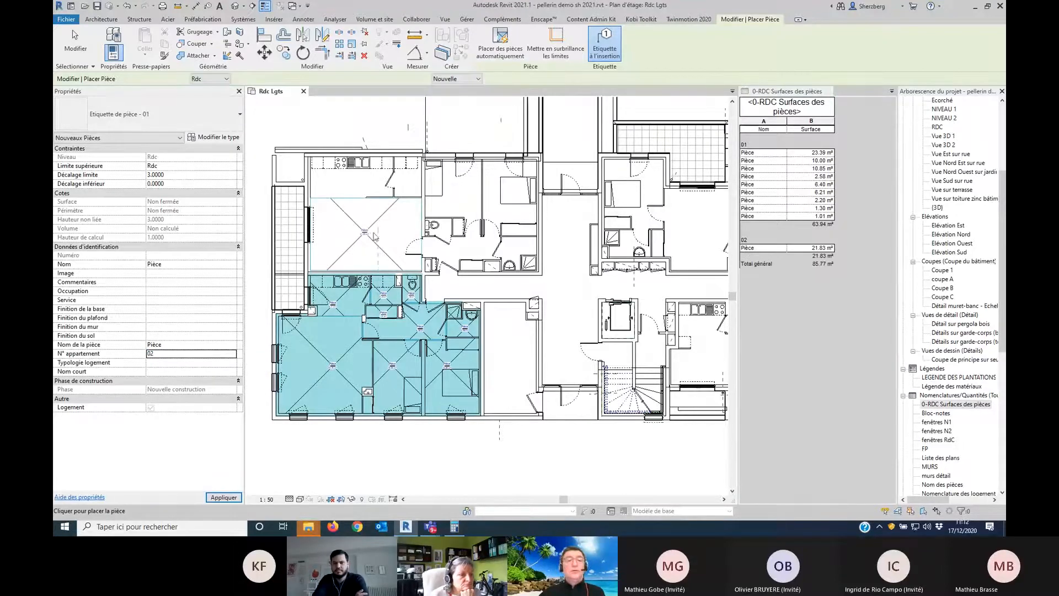
{"action": "left_click", "coordinate": [441, 205]}
{"action": "left_click", "coordinate": [488, 201]}
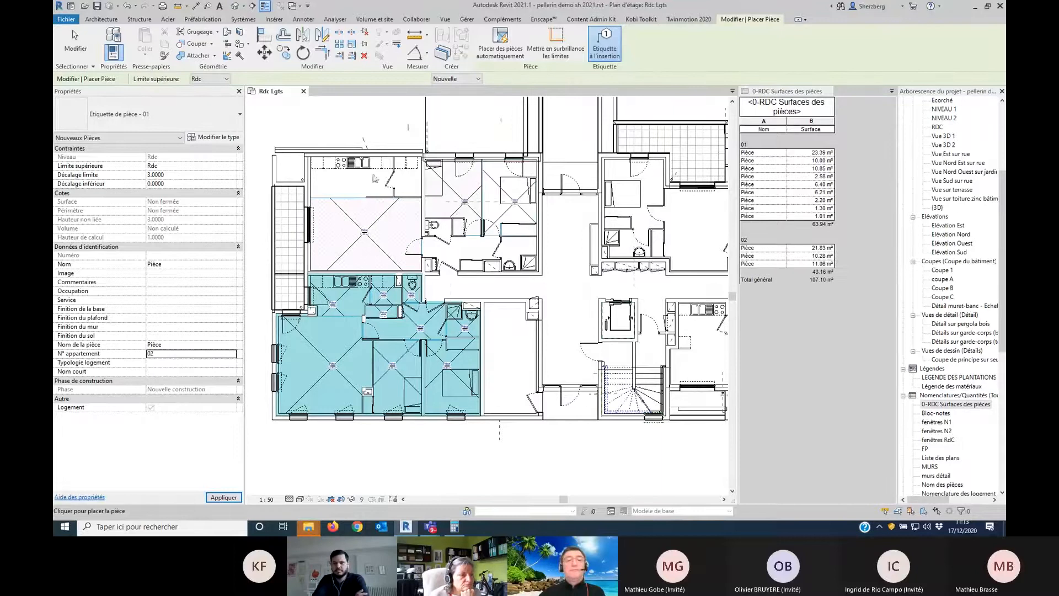
{"action": "left_click", "coordinate": [373, 178]}
{"action": "left_click", "coordinate": [465, 248]}
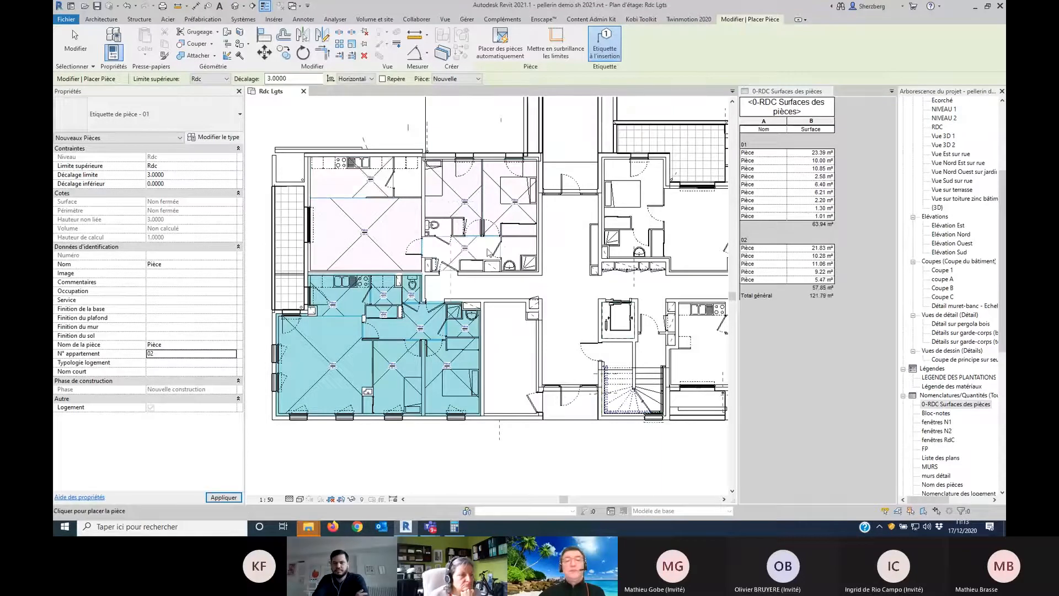
{"action": "left_click", "coordinate": [516, 251]}
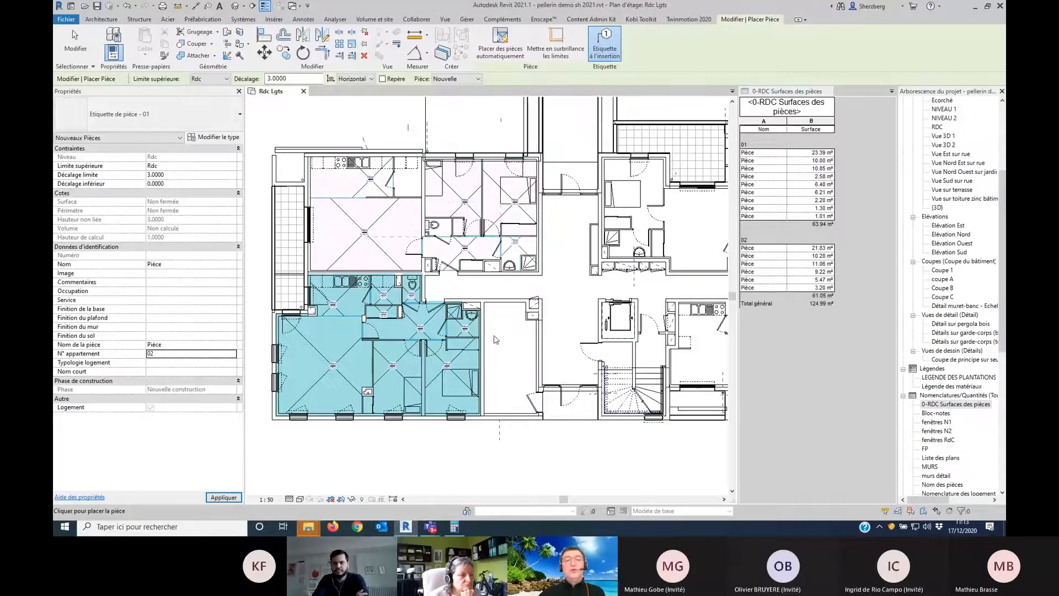
{"action": "left_click", "coordinate": [413, 187]}
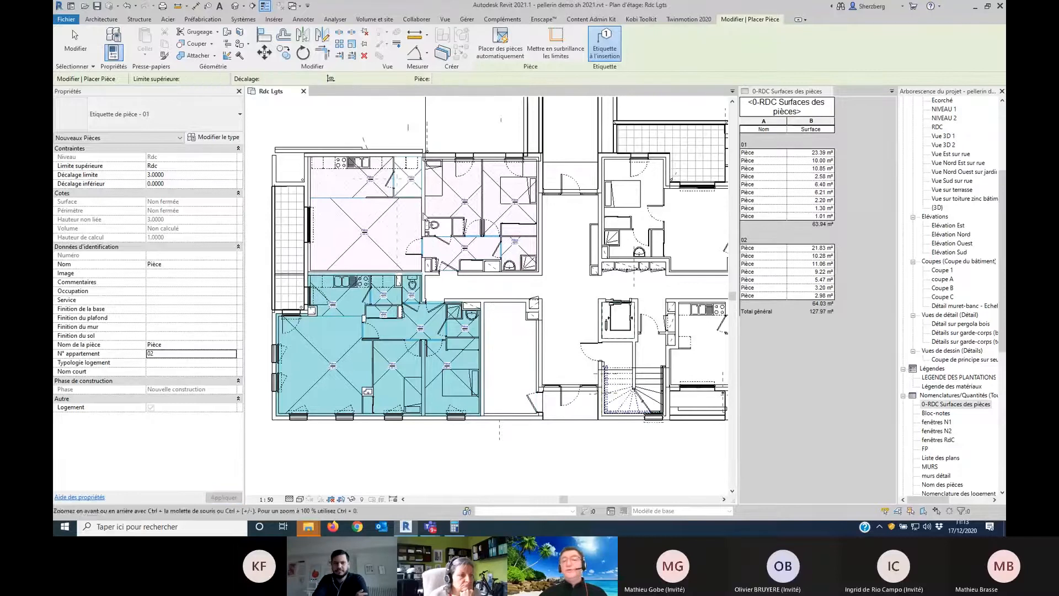
{"action": "key", "text": "Escape"}
{"action": "key", "text": "Escape"}
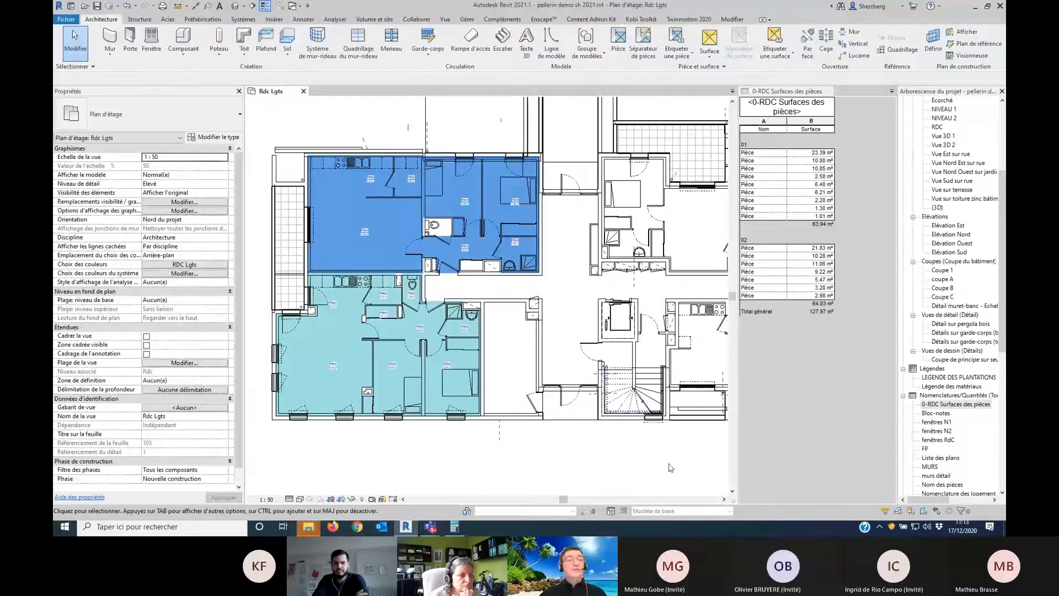
Step: Add the missing room in apartment 02's small WC beside the hallway
{"action": "left_click", "coordinate": [619, 39]}
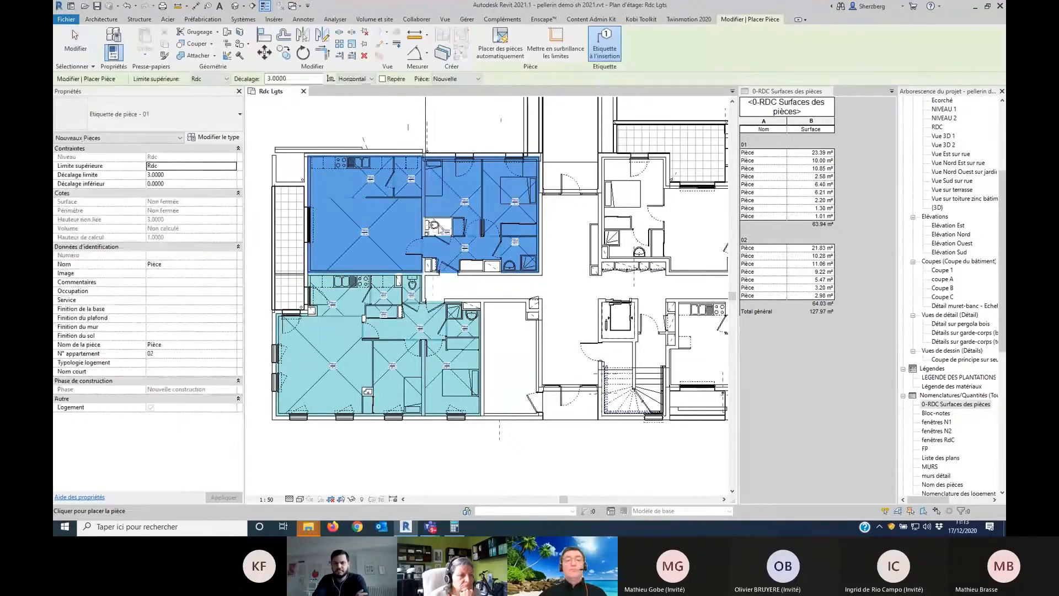
{"action": "left_click", "coordinate": [436, 226]}
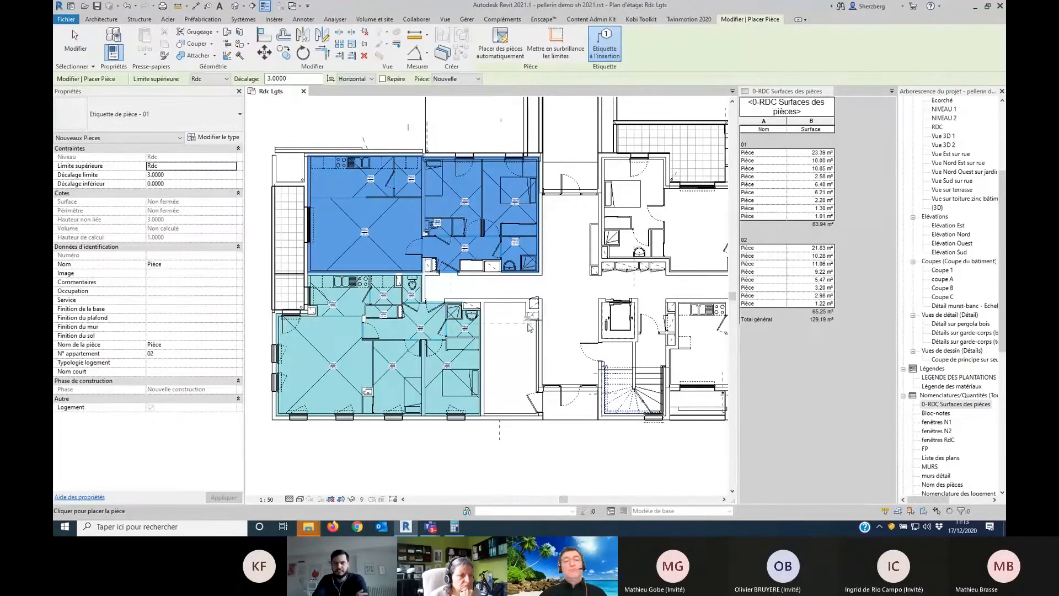
{"action": "key", "text": "Escape"}
{"action": "key", "text": "Escape"}
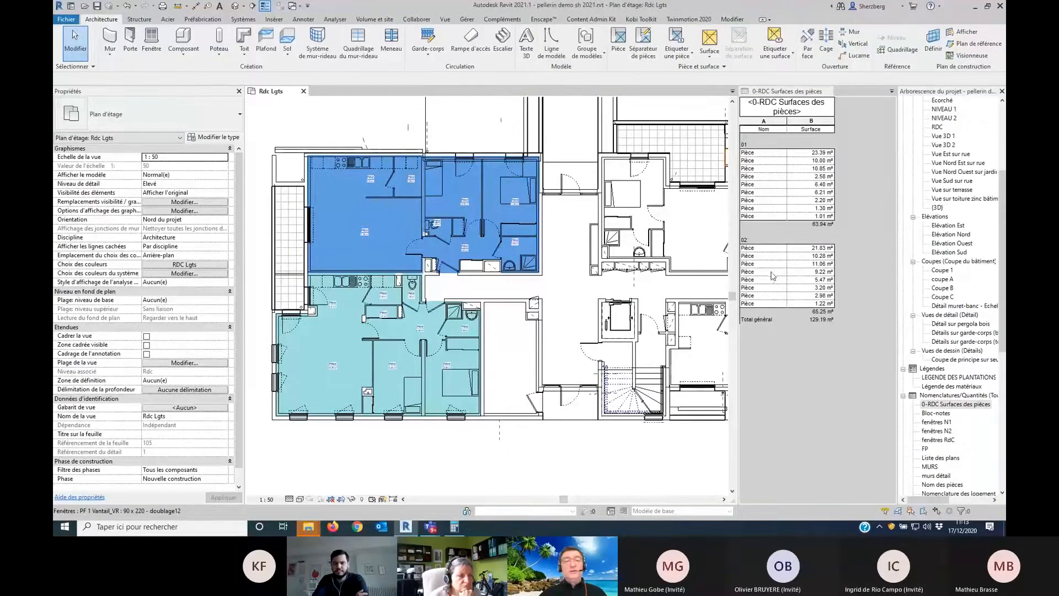
Step: Rename apartment 01's living room as Séjour
{"action": "scroll", "coordinate": [350, 378], "scroll_direction": "up", "scroll_amount": 5}
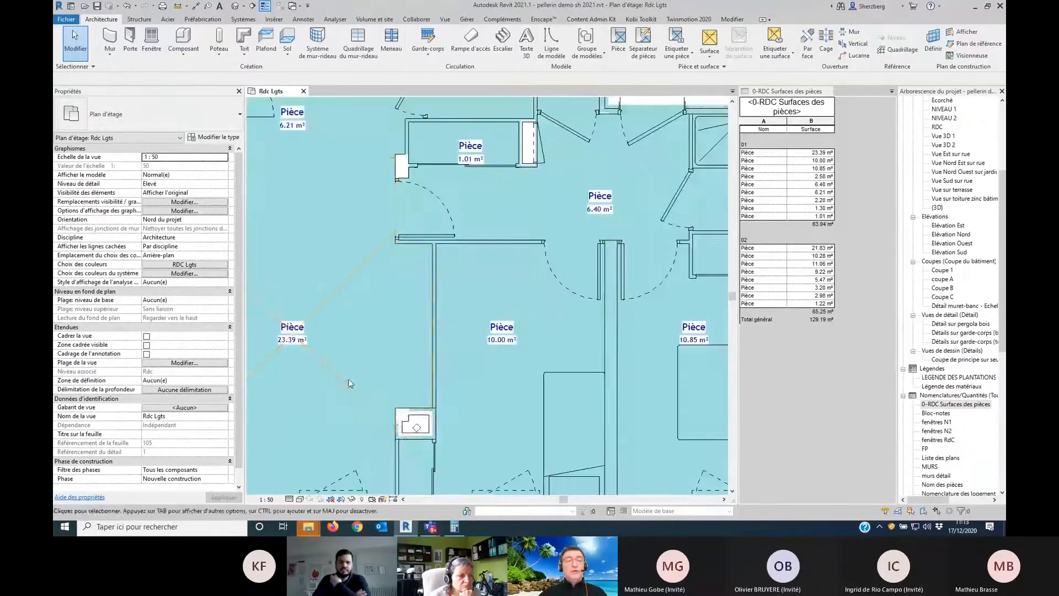
{"action": "left_click", "coordinate": [330, 374]}
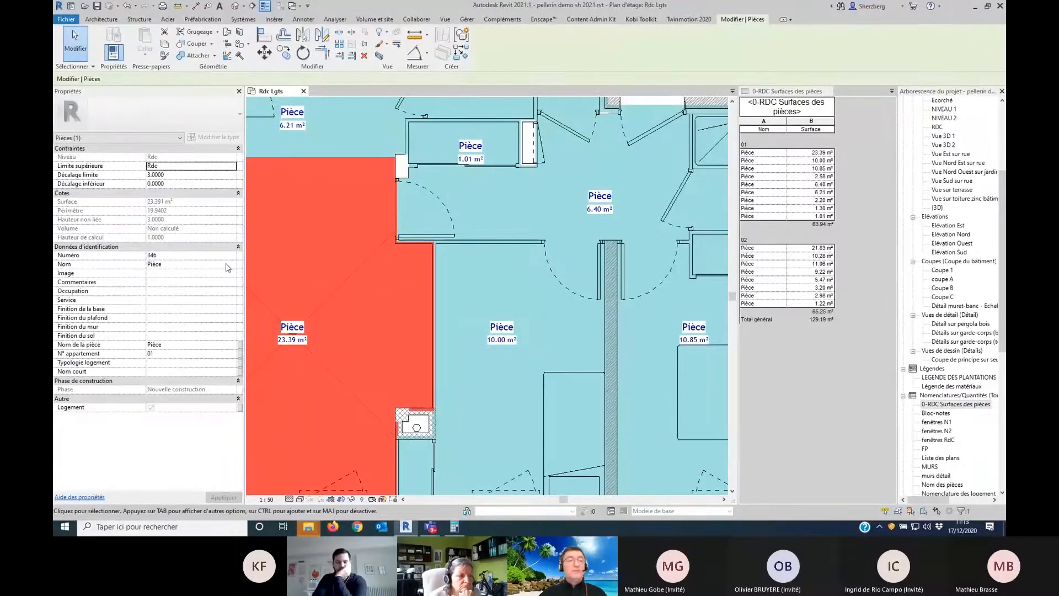
{"action": "left_click", "coordinate": [231, 265]}
{"action": "left_click", "coordinate": [232, 265]}
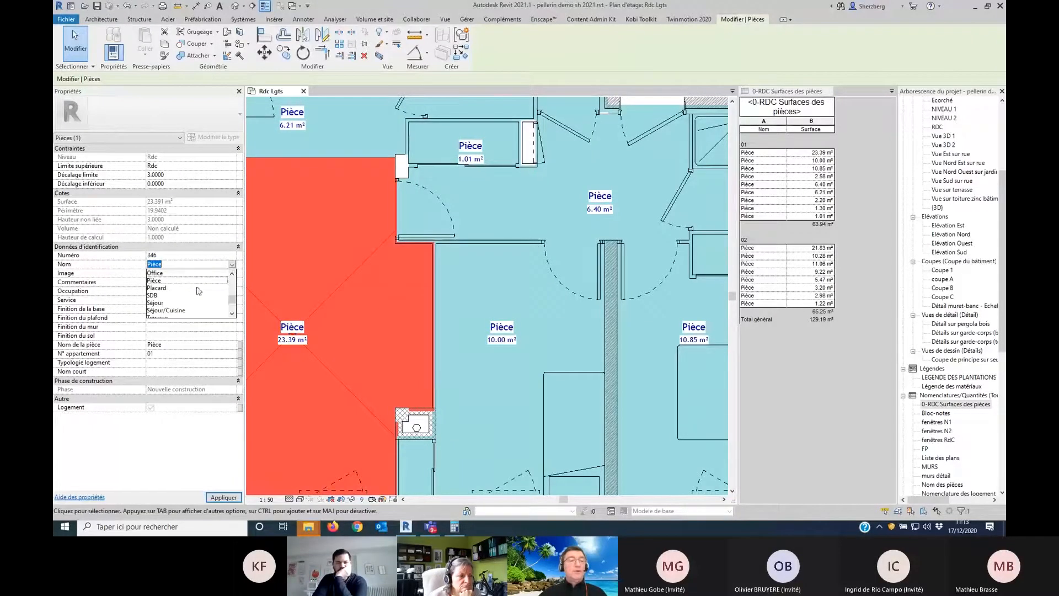
{"action": "left_click", "coordinate": [160, 304]}
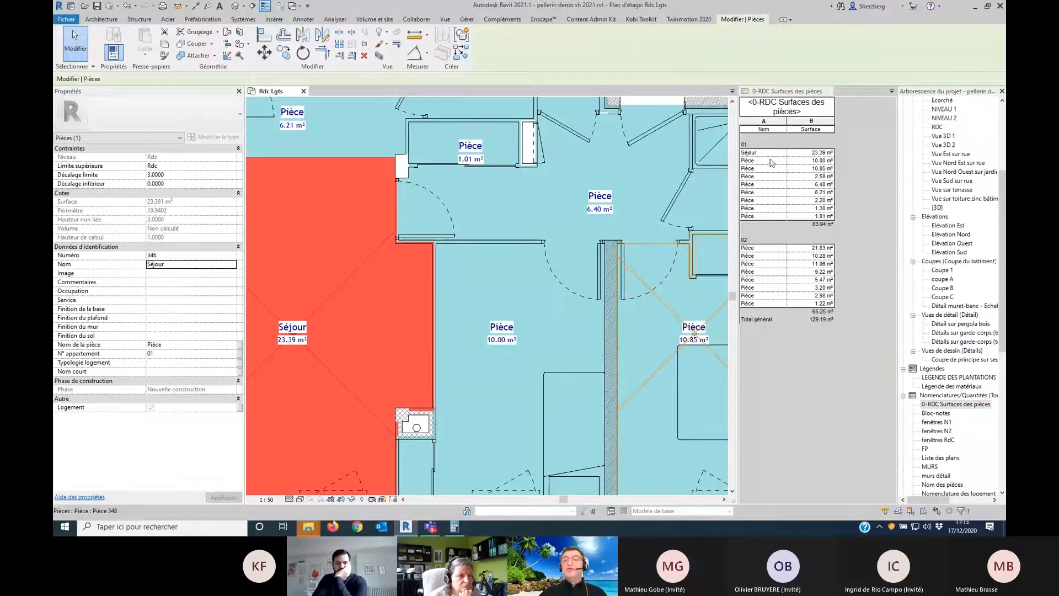
Step: Select the 10.85 m² room of apartment 01 in the room schedule to locate it in the plan
{"action": "left_click", "coordinate": [757, 153]}
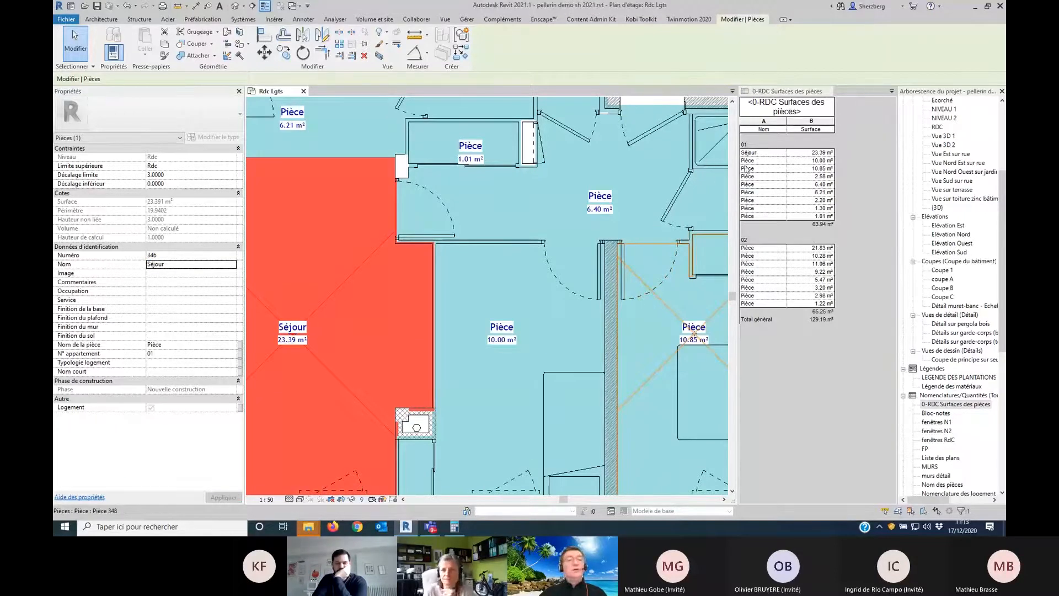
{"action": "scroll", "coordinate": [568, 300], "scroll_direction": "down", "scroll_amount": 4}
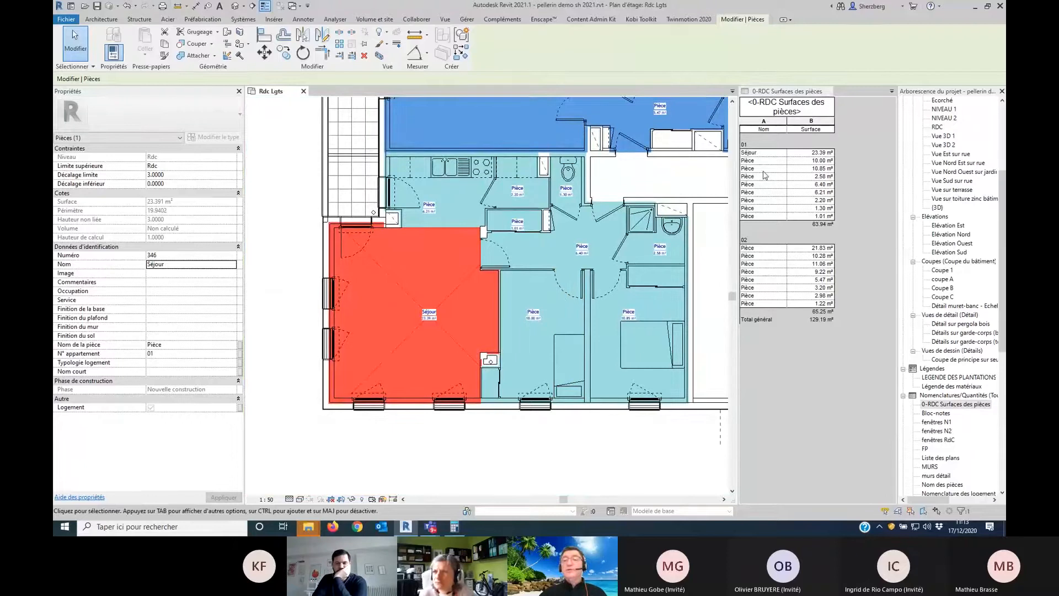
{"action": "left_click", "coordinate": [763, 169]}
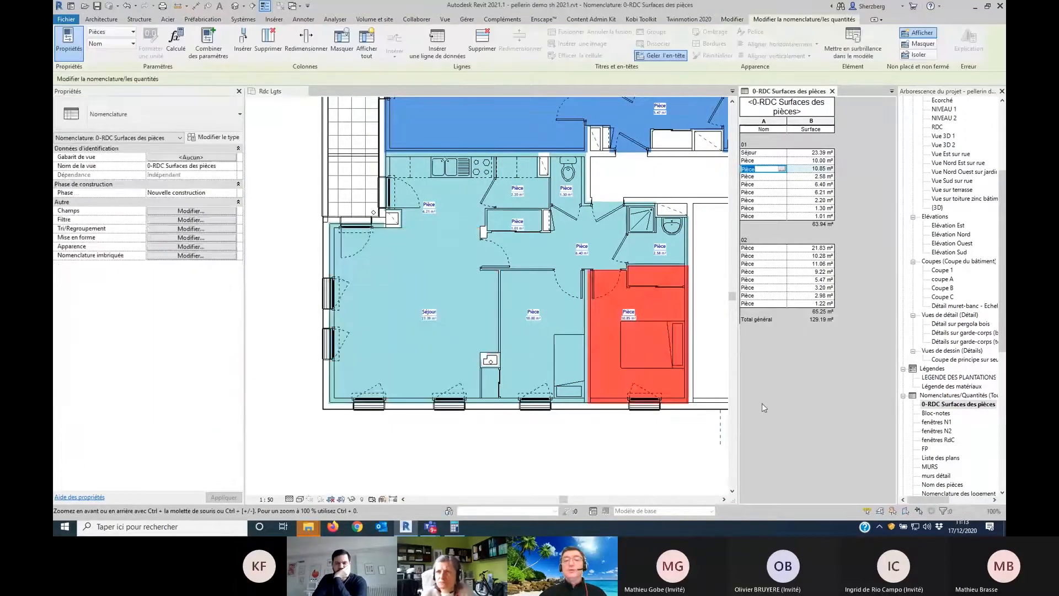
Step: Rename the selected 10.85 m² room of apartment 01 as Chambre in the room schedule
{"action": "left_click", "coordinate": [782, 170]}
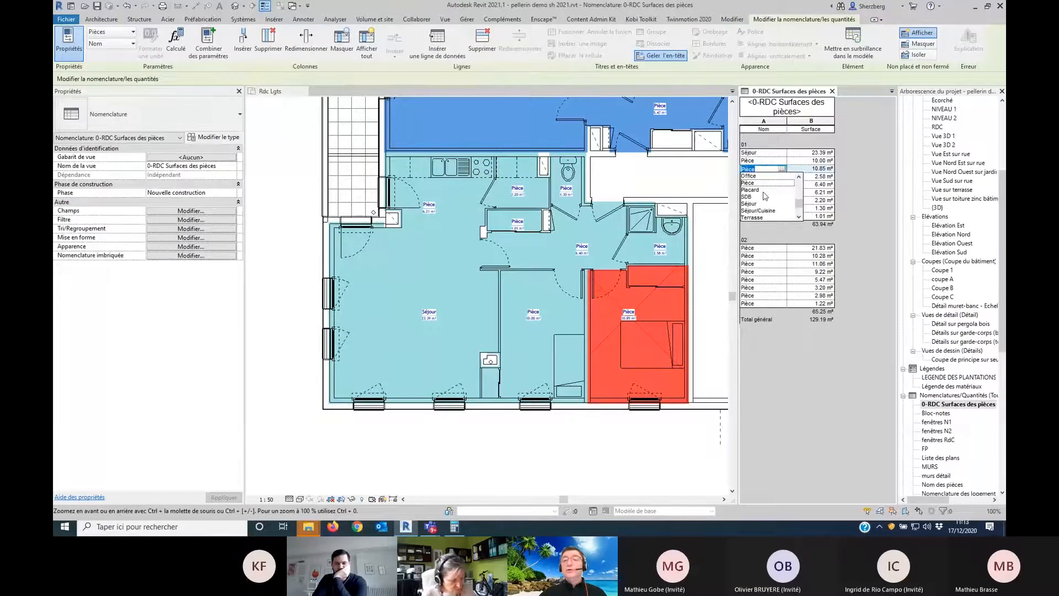
{"action": "scroll", "coordinate": [765, 197], "scroll_direction": "up", "scroll_amount": 3}
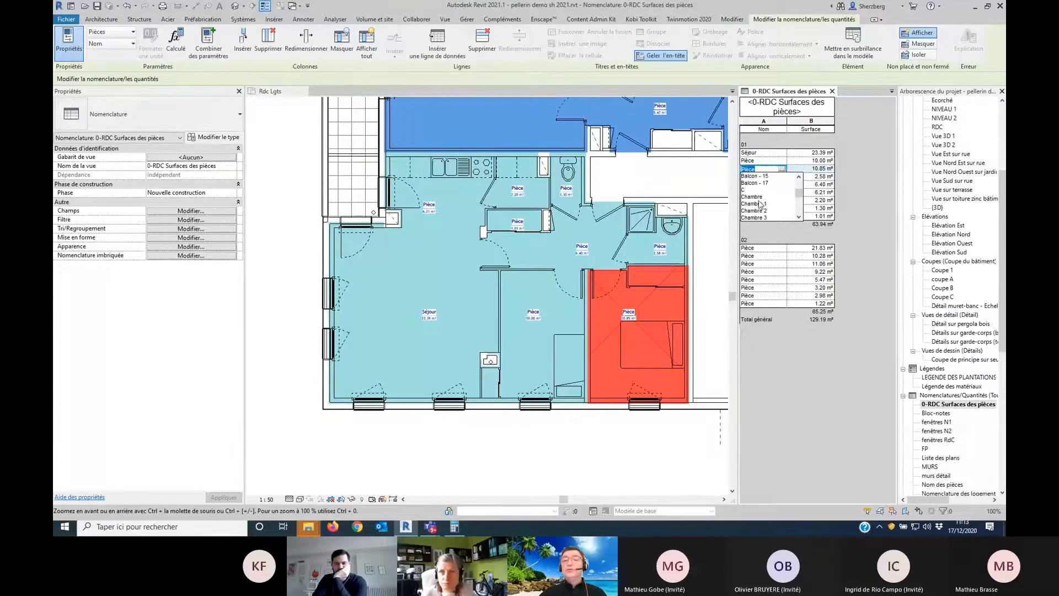
{"action": "left_click", "coordinate": [755, 196]}
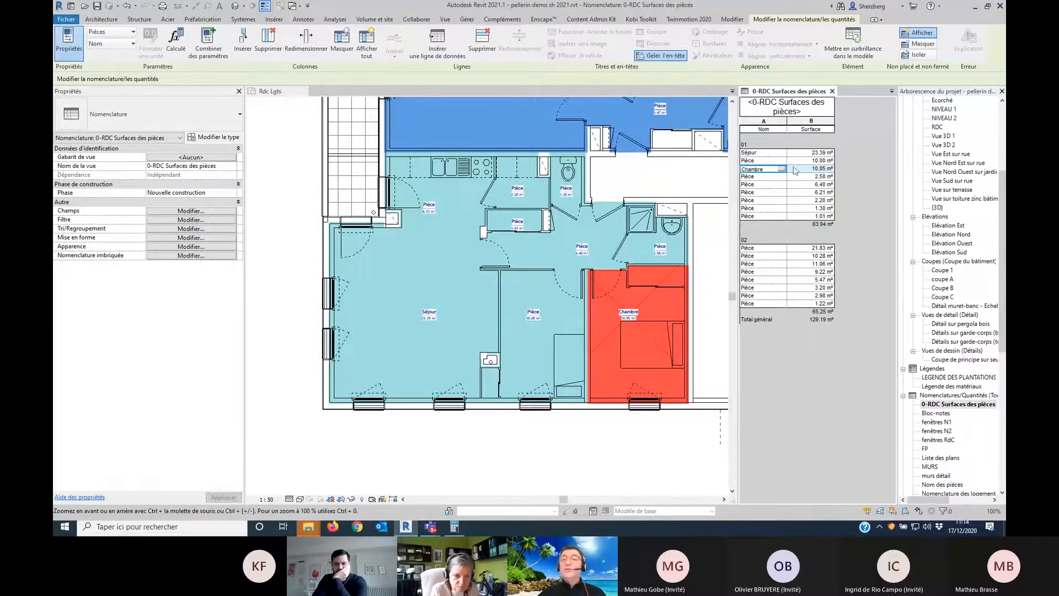
{"action": "left_click", "coordinate": [673, 476]}
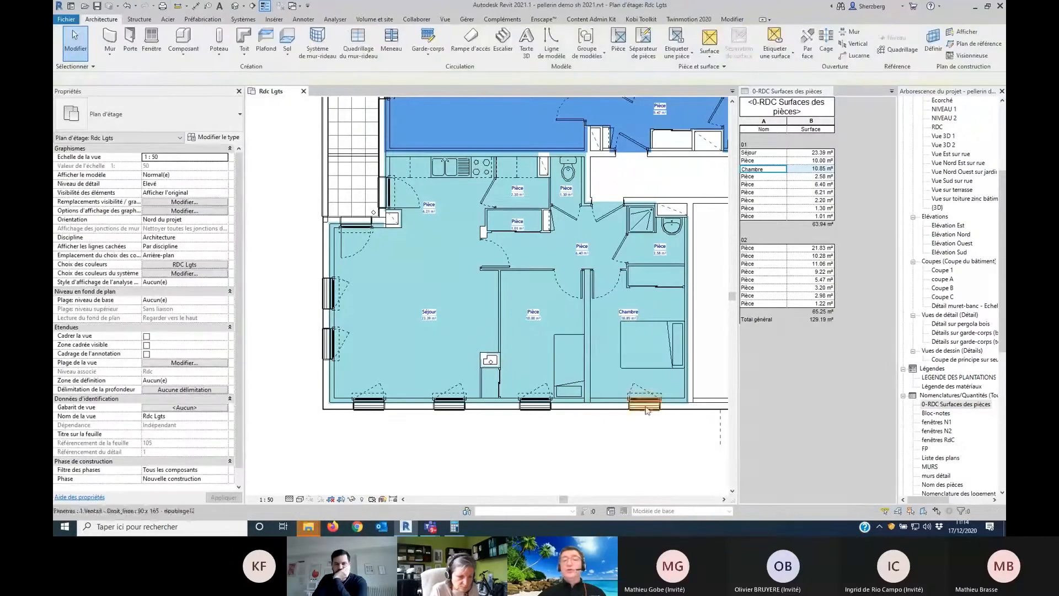
Step: Open the Rdc floor plan and bring the whole ground floor into view
{"action": "scroll", "coordinate": [616, 430], "scroll_direction": "down", "scroll_amount": 1}
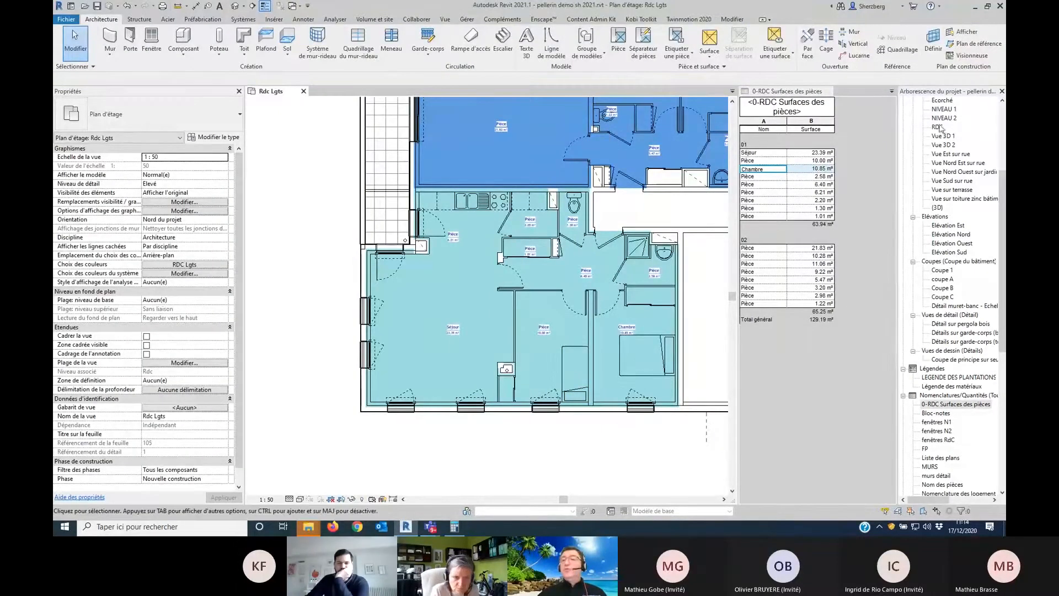
{"action": "scroll", "coordinate": [962, 171], "scroll_direction": "up", "scroll_amount": 3}
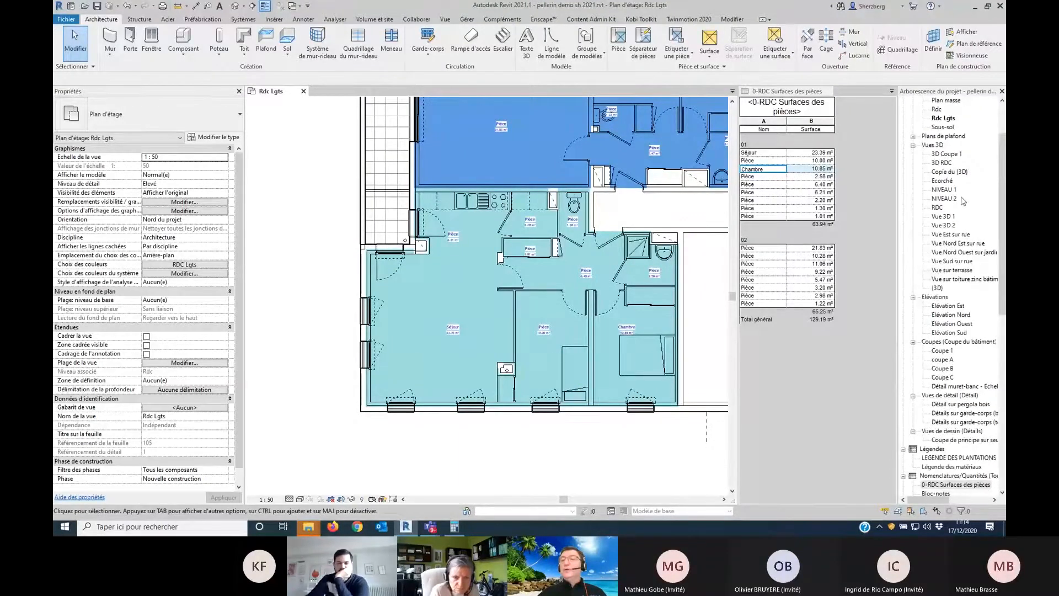
{"action": "scroll", "coordinate": [951, 206], "scroll_direction": "up", "scroll_amount": 2}
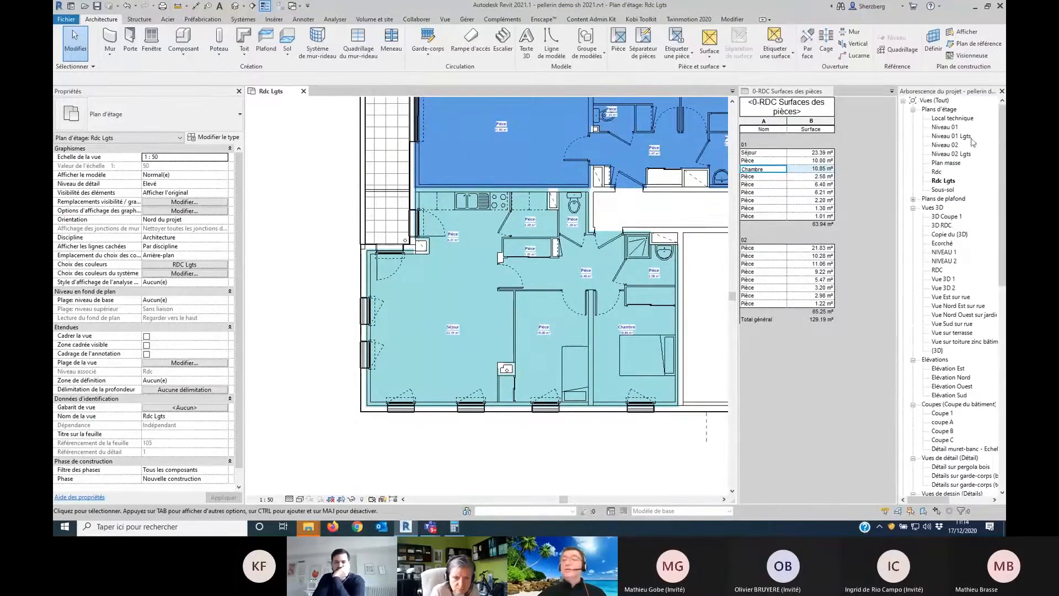
{"action": "left_click", "coordinate": [936, 172]}
{"action": "double_click", "coordinate": [936, 171]}
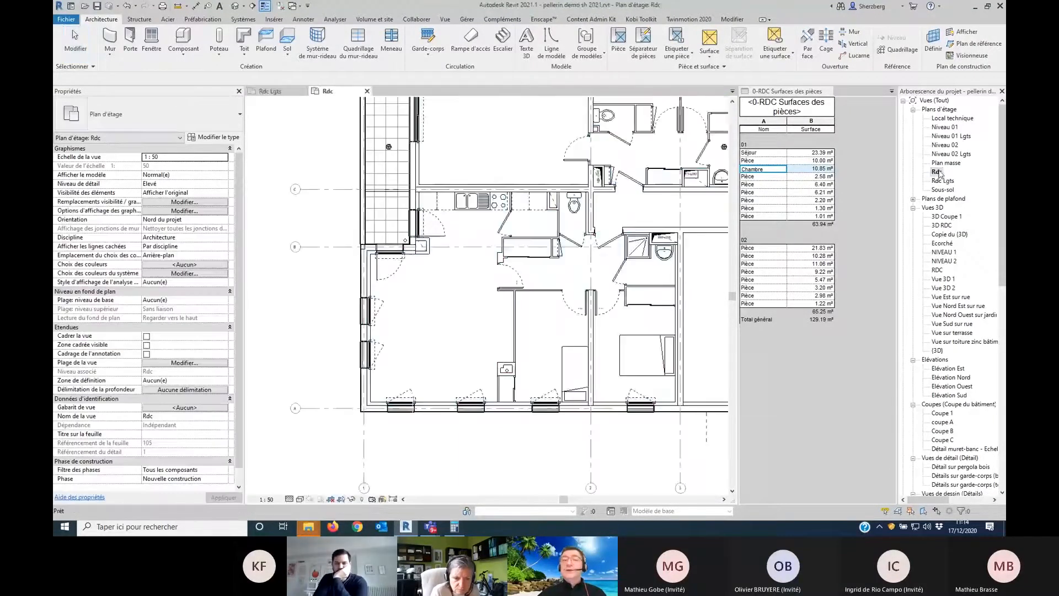
{"action": "scroll", "coordinate": [364, 325], "scroll_direction": "down", "scroll_amount": 3}
{"action": "mouse_move", "coordinate": [364, 325]}
{"action": "middle_mouse_down"}
{"action": "mouse_move", "coordinate": [528, 329]}
{"action": "mouse_move", "coordinate": [380, 328]}
{"action": "middle_mouse_up"}
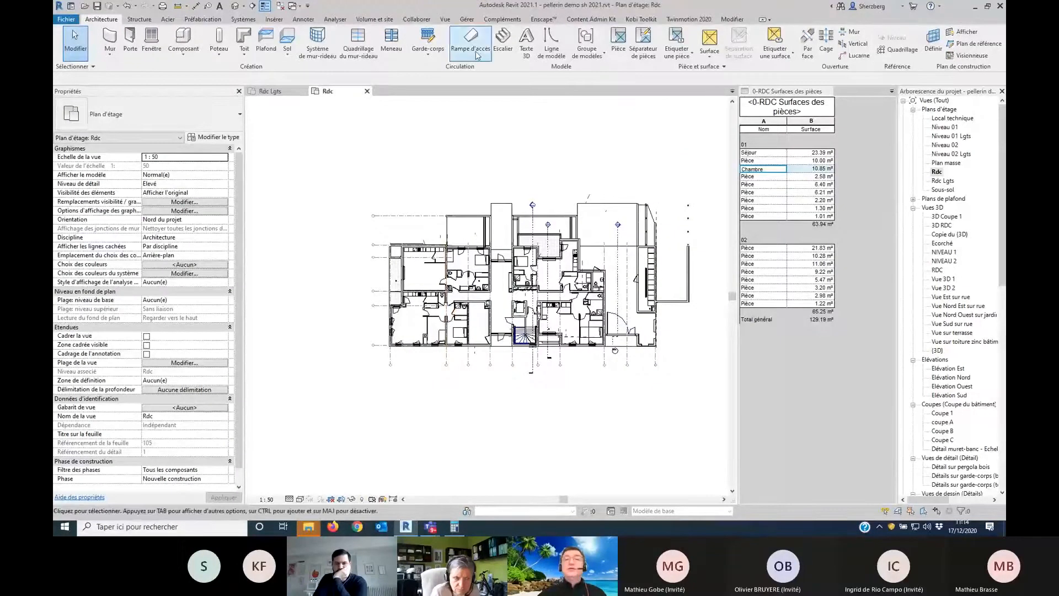
Step: Place rooms automatically in all remaining enclosed areas of the Rdc plan with N° appartement 02
{"action": "left_click", "coordinate": [618, 43]}
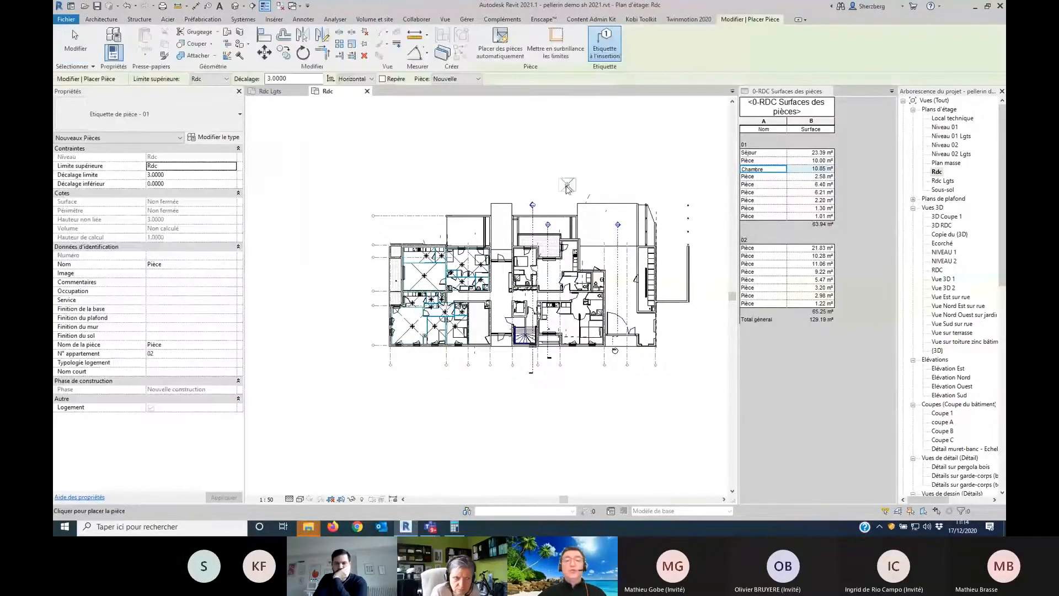
{"action": "scroll", "coordinate": [568, 181], "scroll_direction": "up", "scroll_amount": 2}
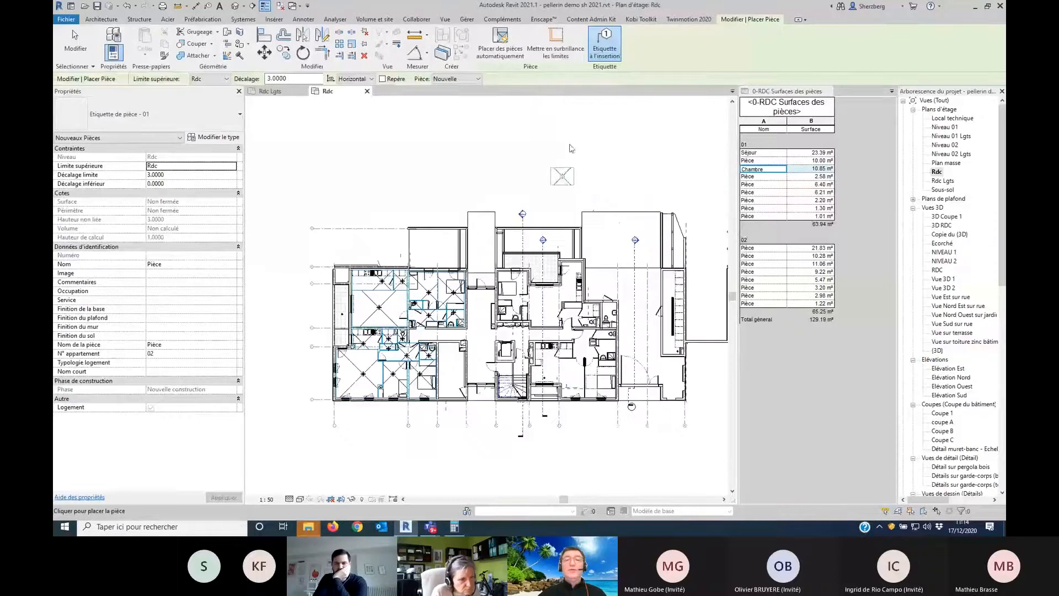
{"action": "left_click", "coordinate": [499, 49]}
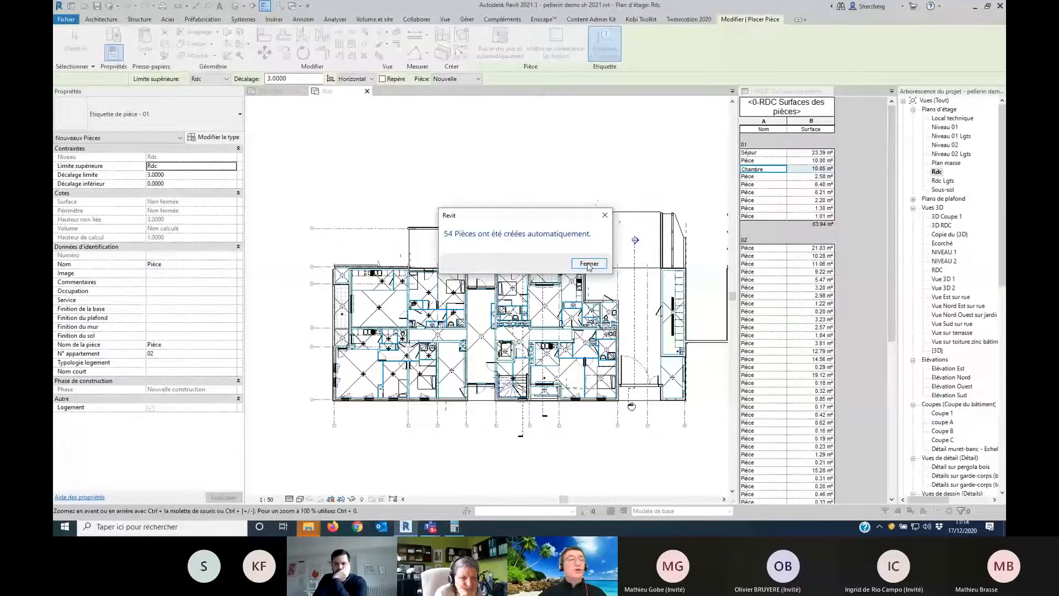
{"action": "left_click", "coordinate": [589, 265]}
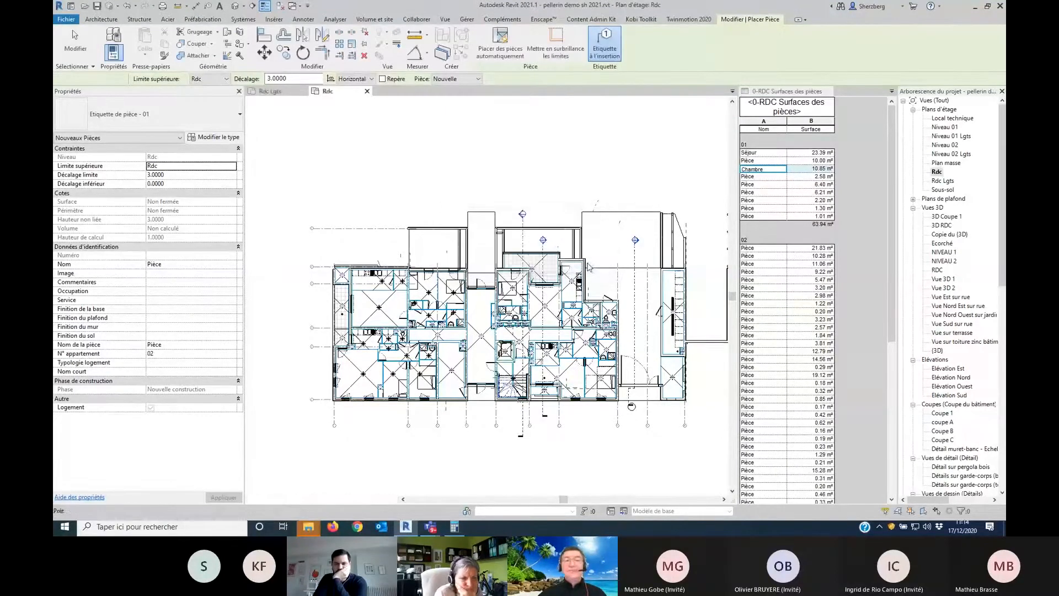
{"action": "key", "text": "Escape"}
{"action": "key", "text": "Escape"}
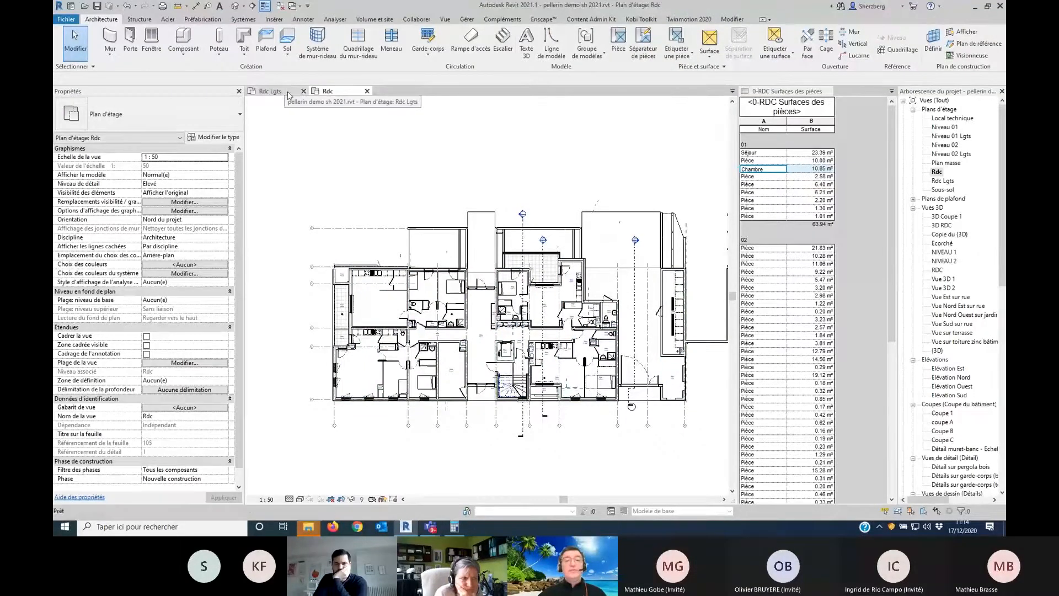
Step: Check the automatically placed rooms in the Rdc Lgts colour plan and undo their placement
{"action": "left_click", "coordinate": [286, 91]}
{"action": "scroll", "coordinate": [526, 282], "scroll_direction": "down", "scroll_amount": 5}
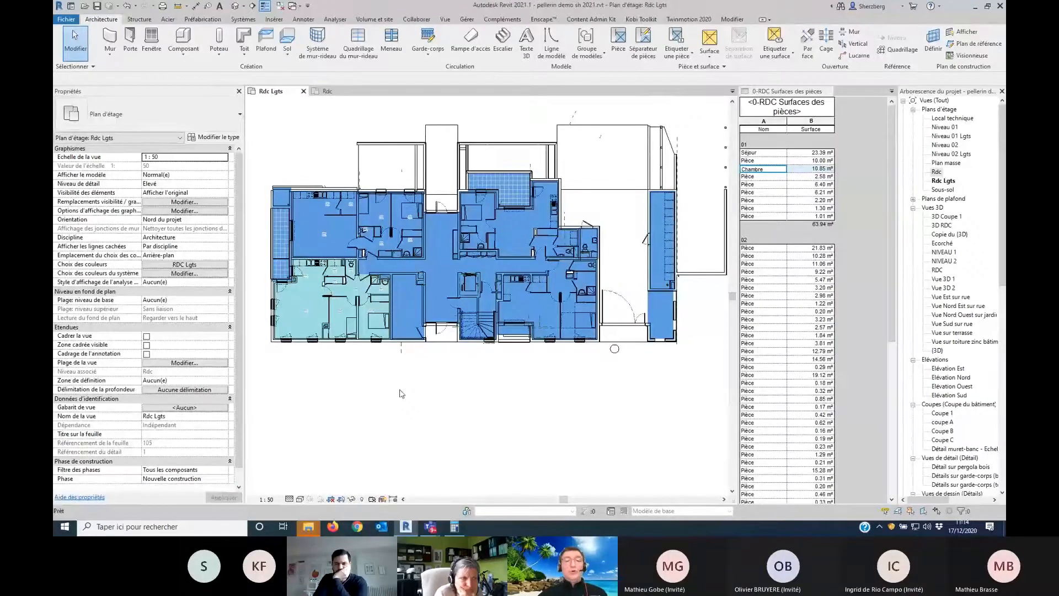
{"action": "key", "text": "ctrl+z"}
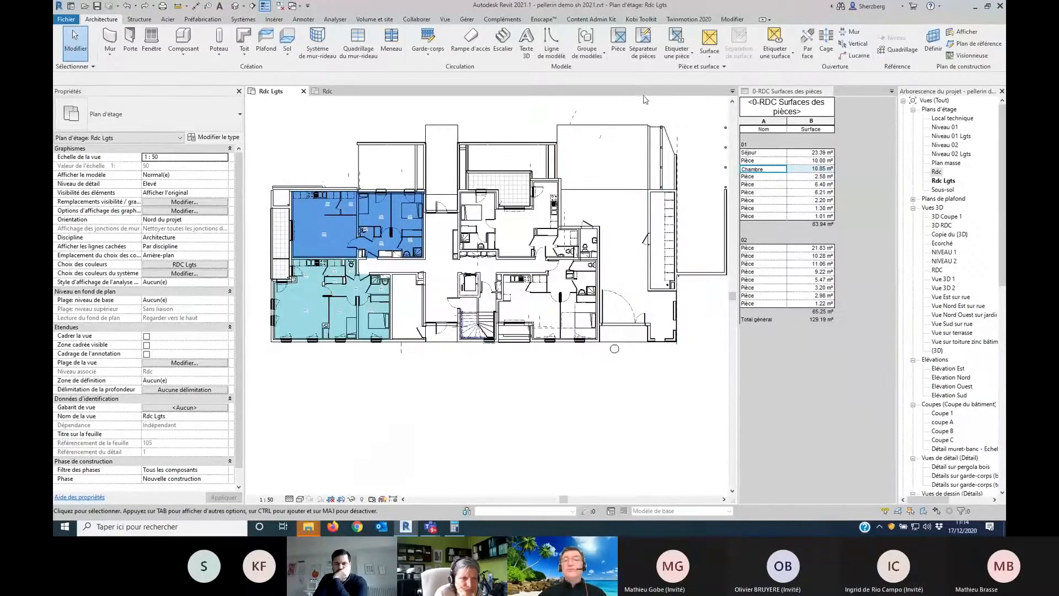
Step: In the Rdc plan, clear N° appartement for new rooms and place rooms automatically in all remaining enclosed areas
{"action": "left_click", "coordinate": [328, 90]}
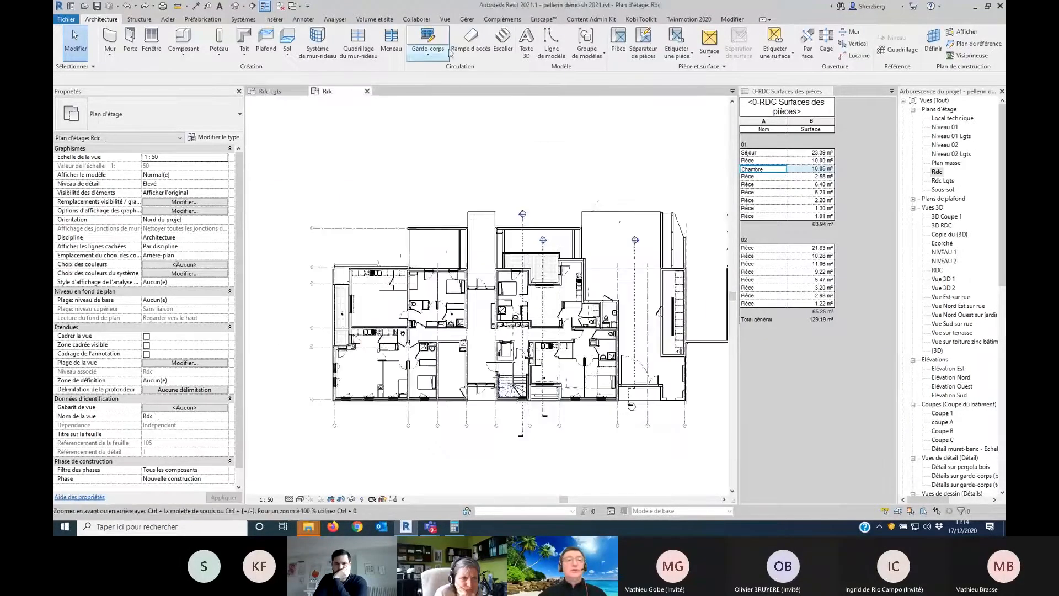
{"action": "left_click", "coordinate": [616, 34]}
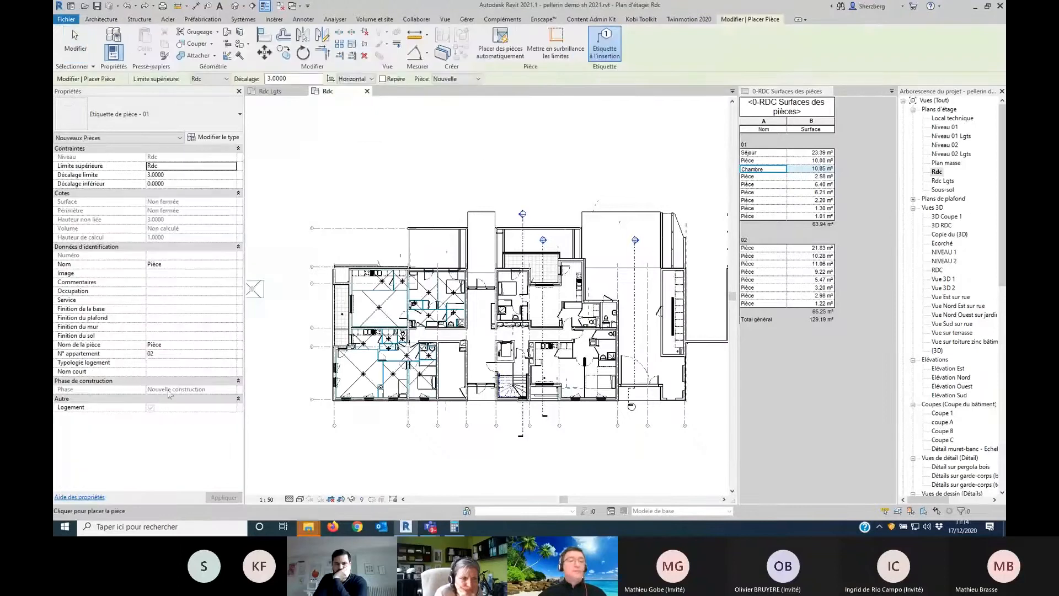
{"action": "left_click", "coordinate": [177, 355]}
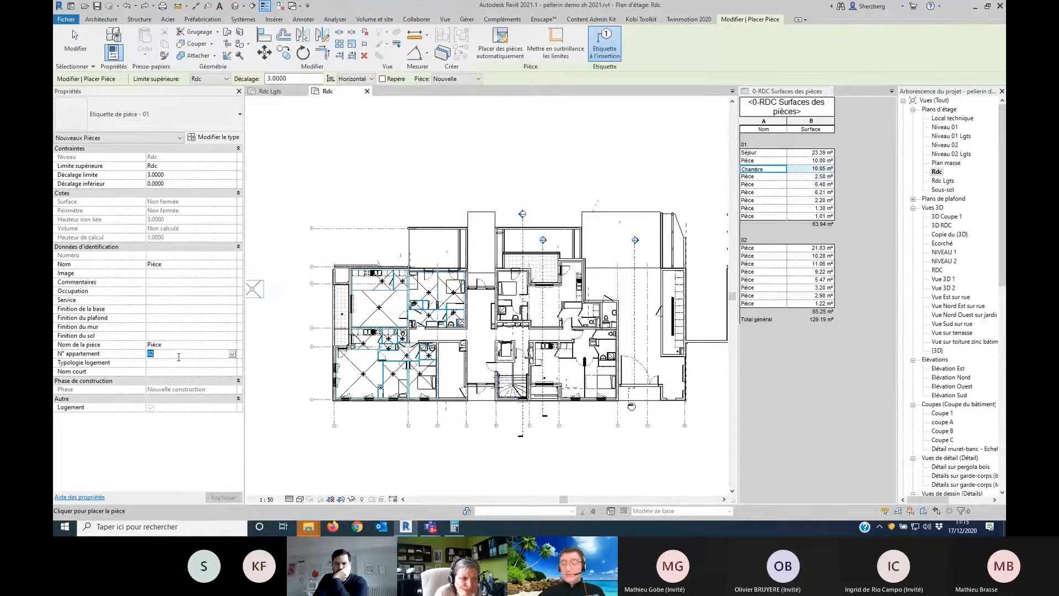
{"action": "key", "text": "BackSpace"}
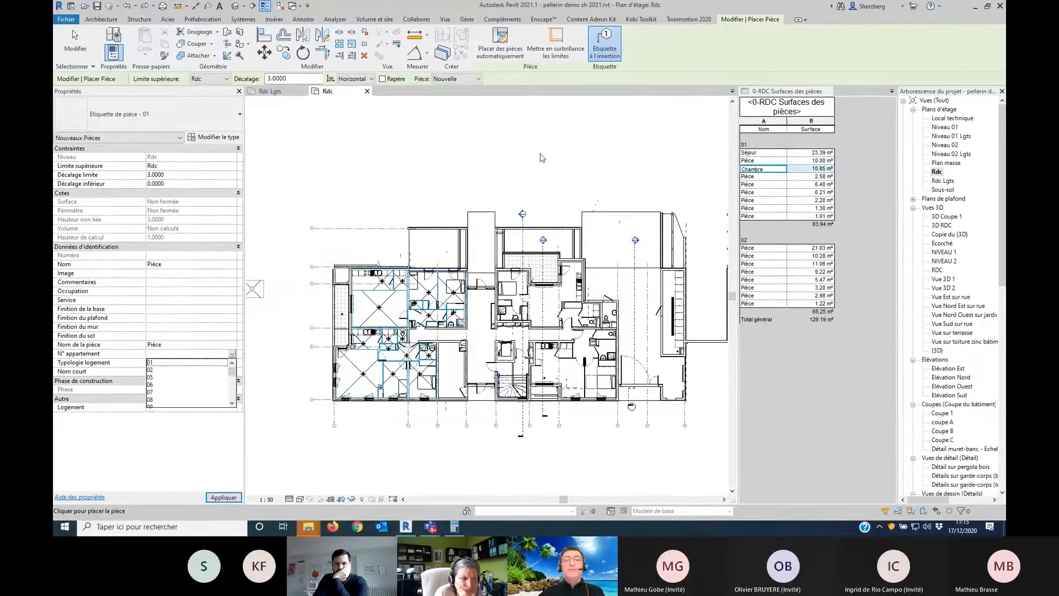
{"action": "left_click", "coordinate": [501, 43]}
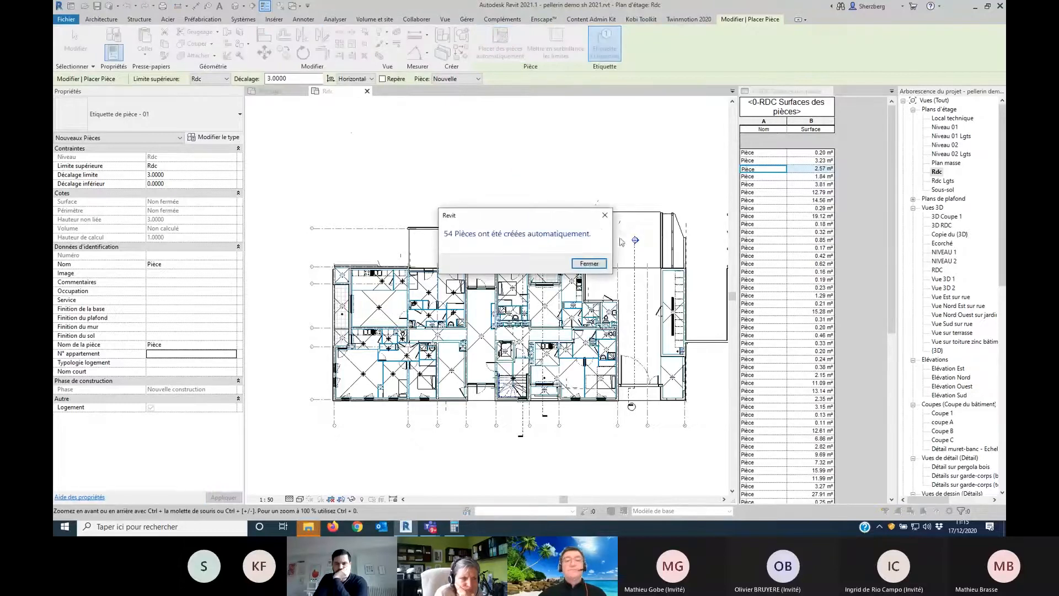
{"action": "left_click", "coordinate": [588, 263]}
{"action": "key", "text": "Escape"}
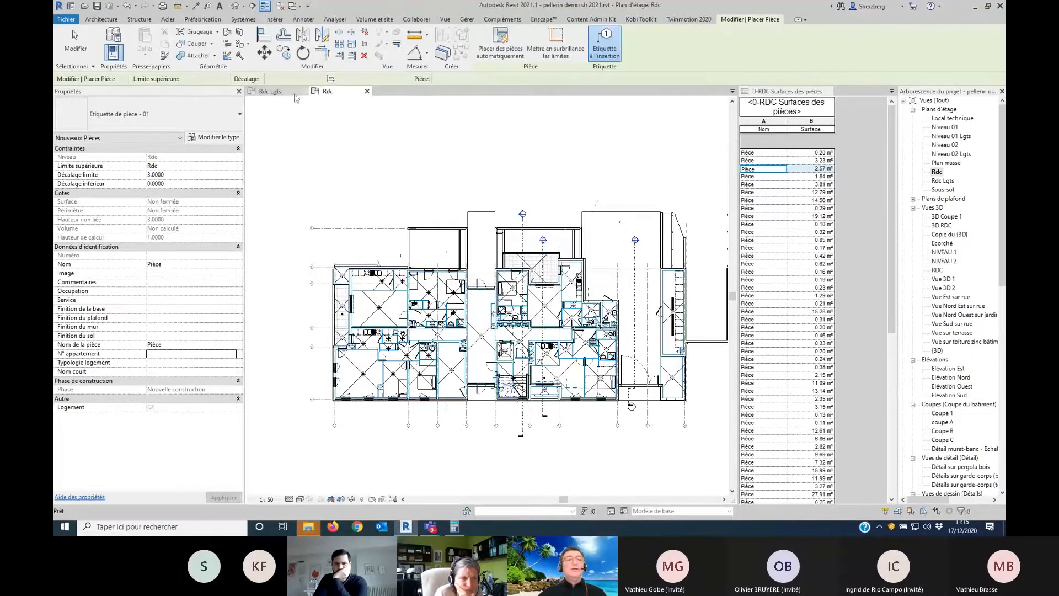
Step: In the Rdc Lgts plan, set N° appartement to 04 for all rooms of the lower apartment east of the staircase
{"action": "double_click", "coordinate": [943, 180]}
{"action": "scroll", "coordinate": [543, 374], "scroll_direction": "up", "scroll_amount": 3}
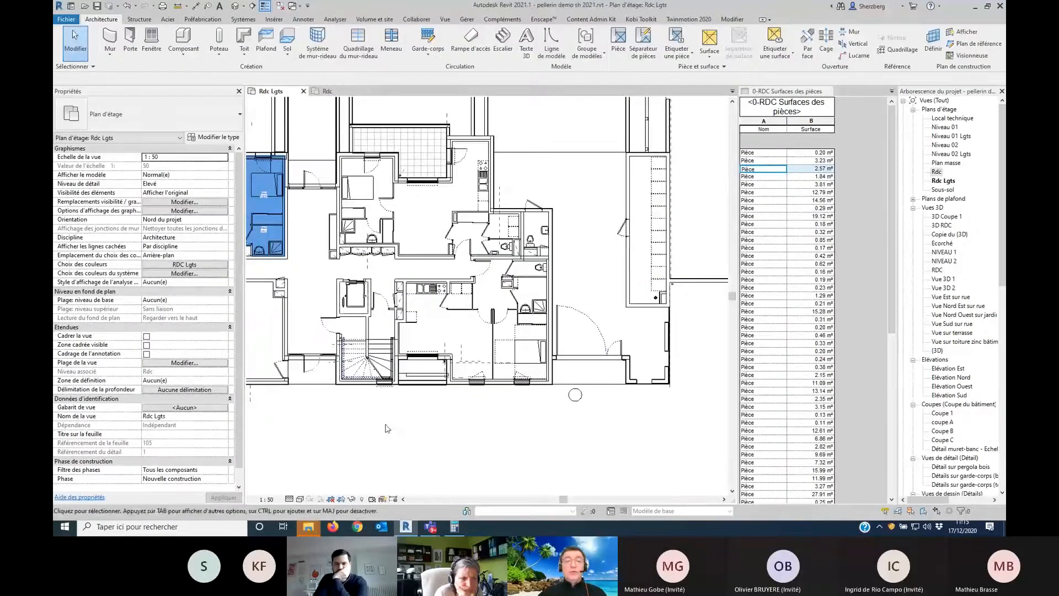
{"action": "left_click_drag", "start_coordinate": [385, 428], "coordinate": [562, 256]}
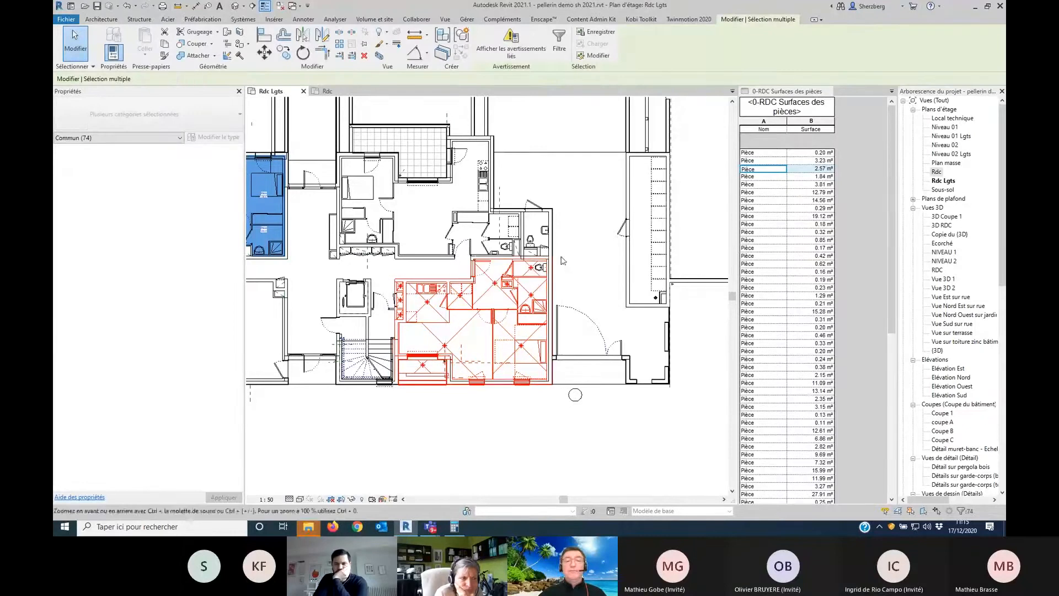
{"action": "left_click", "coordinate": [179, 138]}
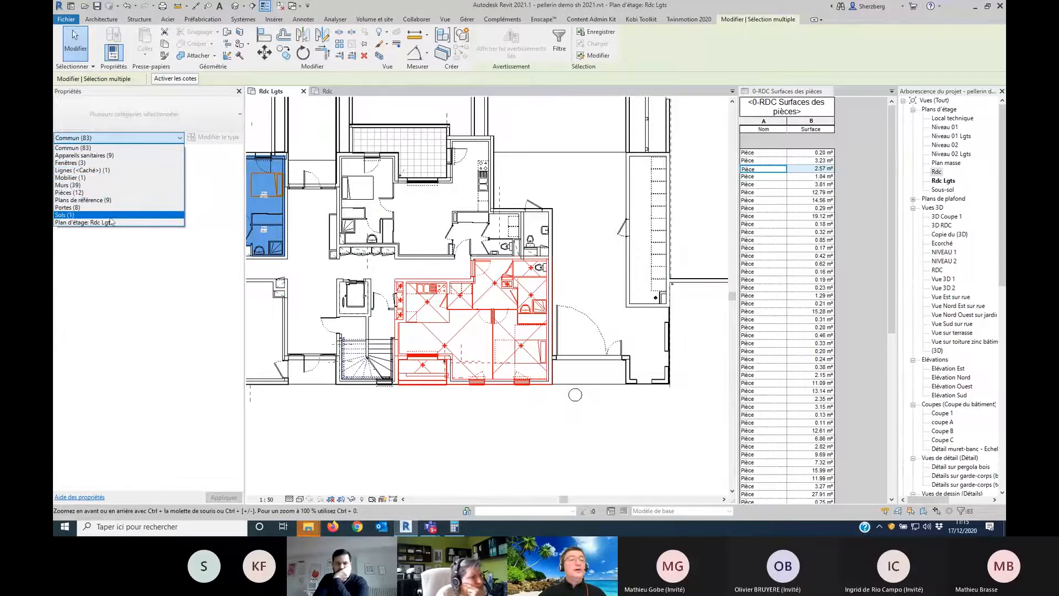
{"action": "left_click", "coordinate": [121, 193]}
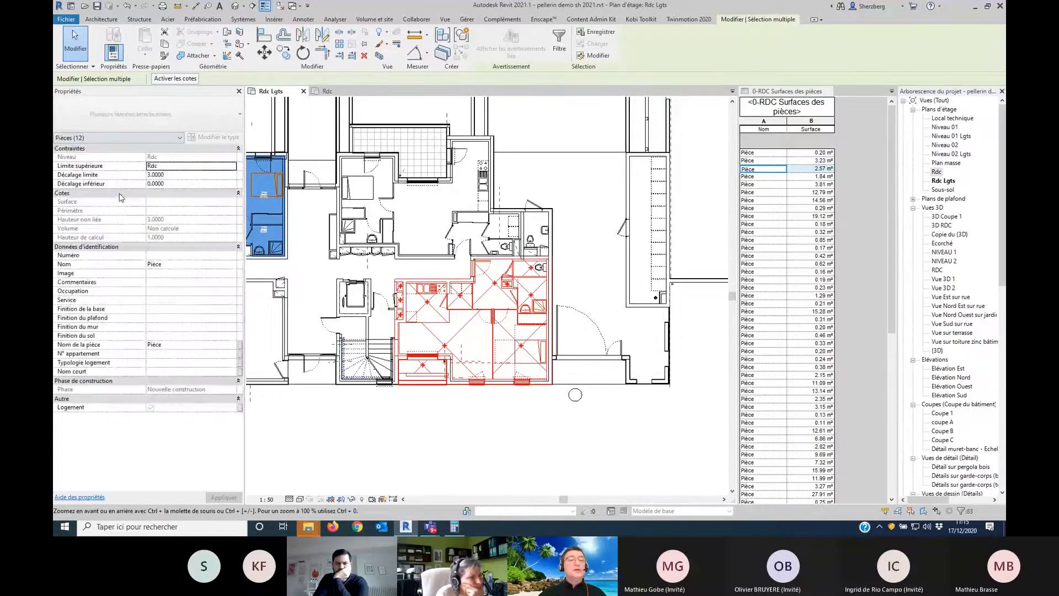
{"action": "left_click", "coordinate": [169, 353]}
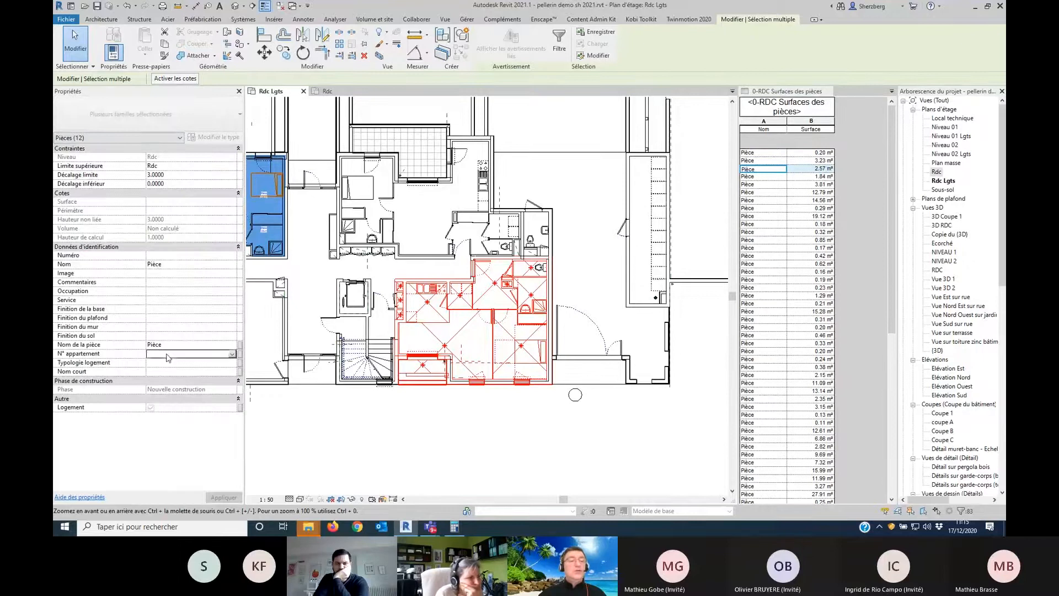
{"action": "type", "text": "04"}
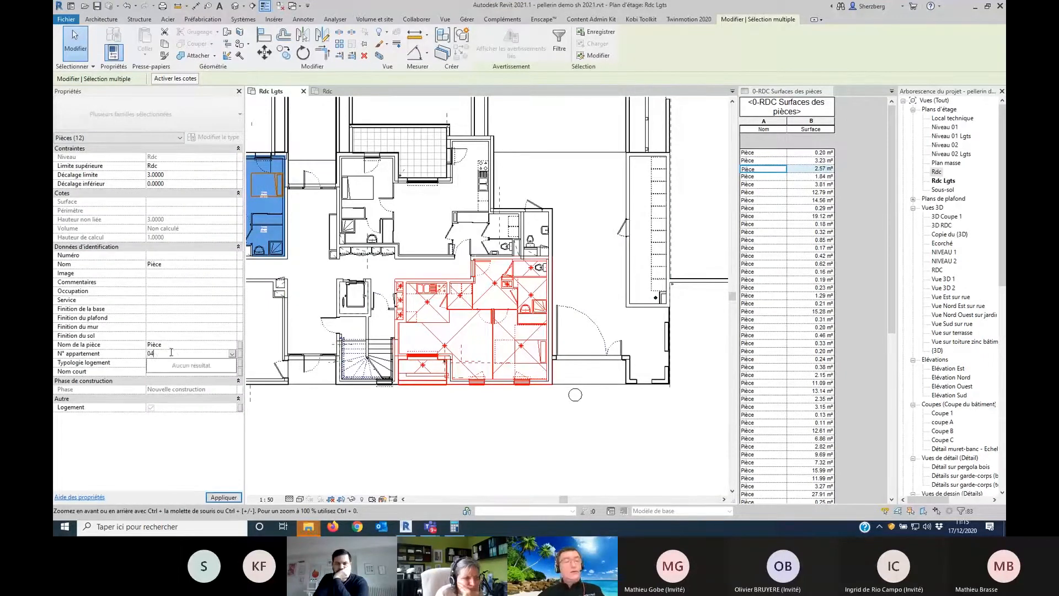
{"action": "key", "text": "Return"}
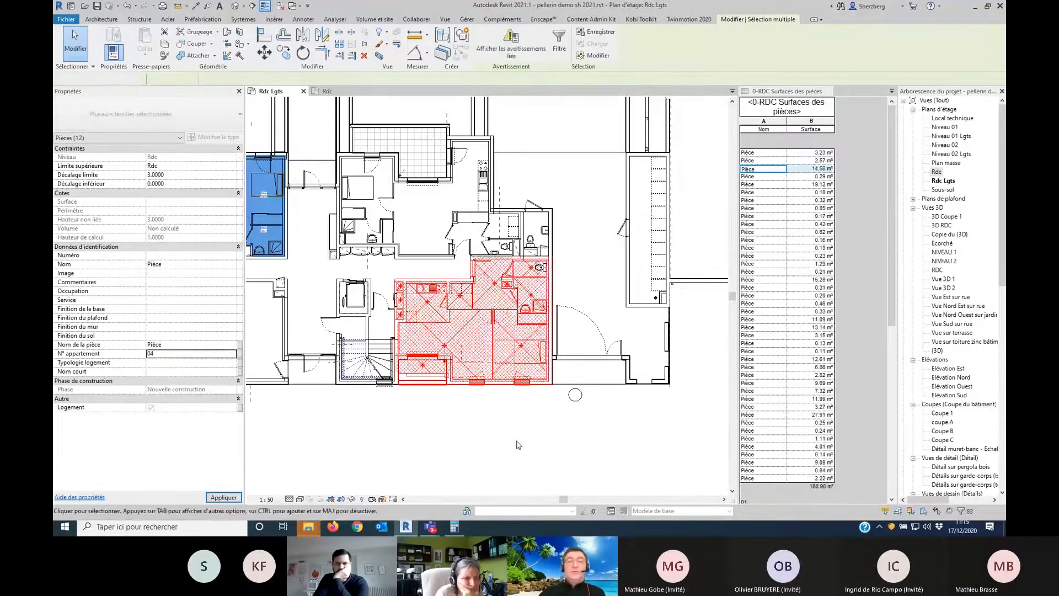
{"action": "left_click", "coordinate": [516, 441]}
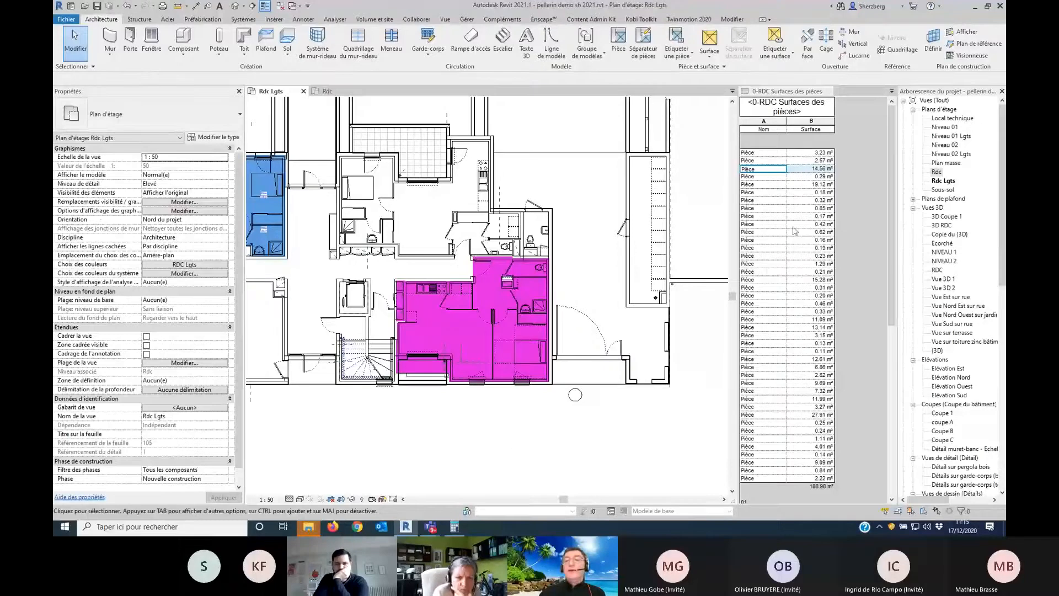
Step: Examine apartment 04's group in the room schedule and its coloured area in the plan
{"action": "scroll", "coordinate": [798, 215], "scroll_direction": "down", "scroll_amount": 5}
{"action": "scroll", "coordinate": [797, 218], "scroll_direction": "down", "scroll_amount": 5}
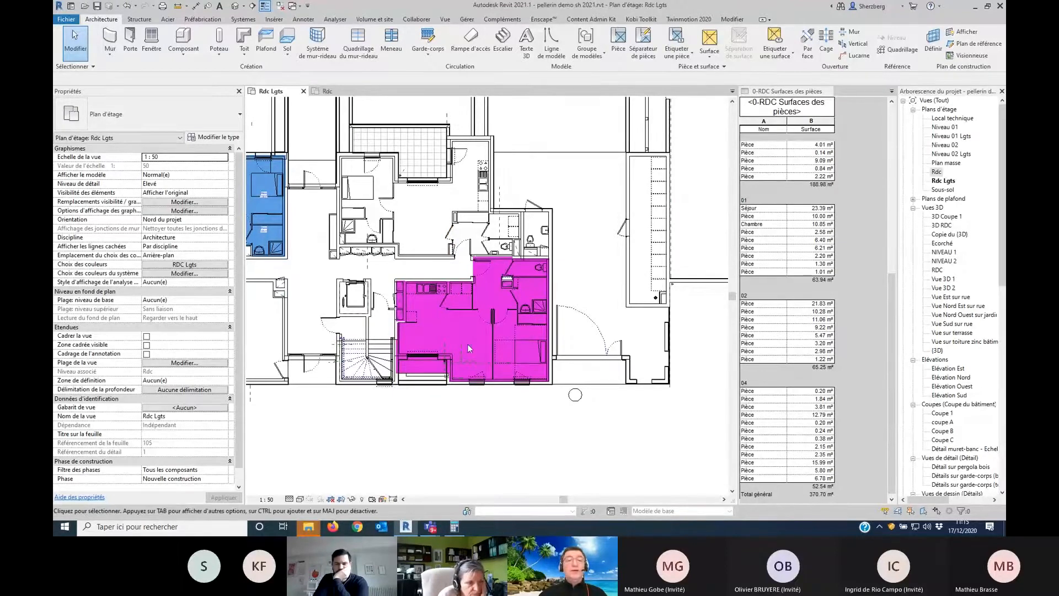
{"action": "scroll", "coordinate": [450, 255], "scroll_direction": "up", "scroll_amount": 2}
{"action": "scroll", "coordinate": [450, 257], "scroll_direction": "down", "scroll_amount": 4}
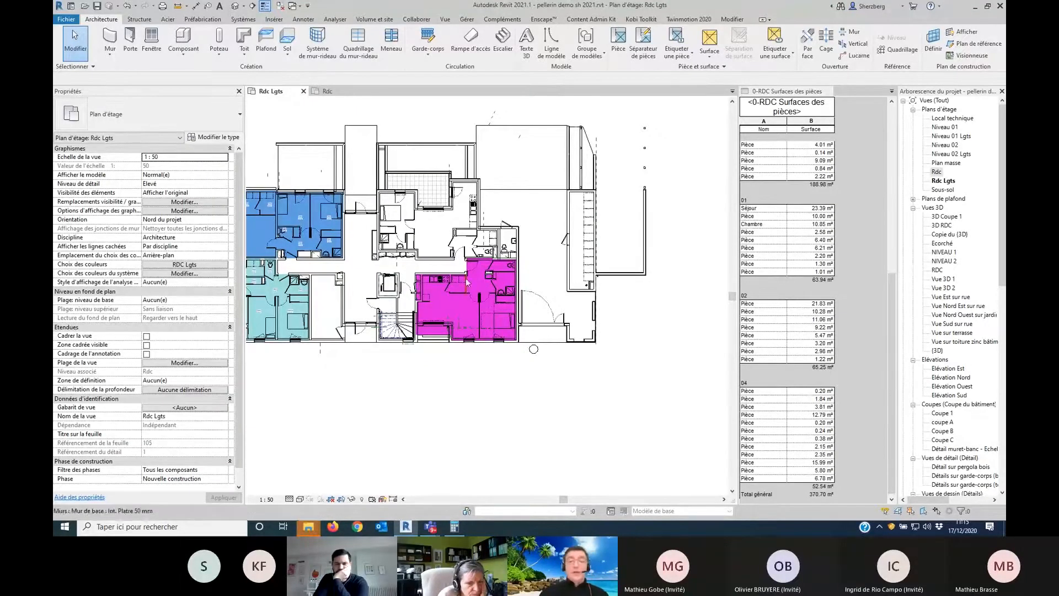
Step: Open the default 3D view of the building and switch the open views from tiled to tabbed display
{"action": "key", "text": "3"}
{"action": "key", "text": "d"}
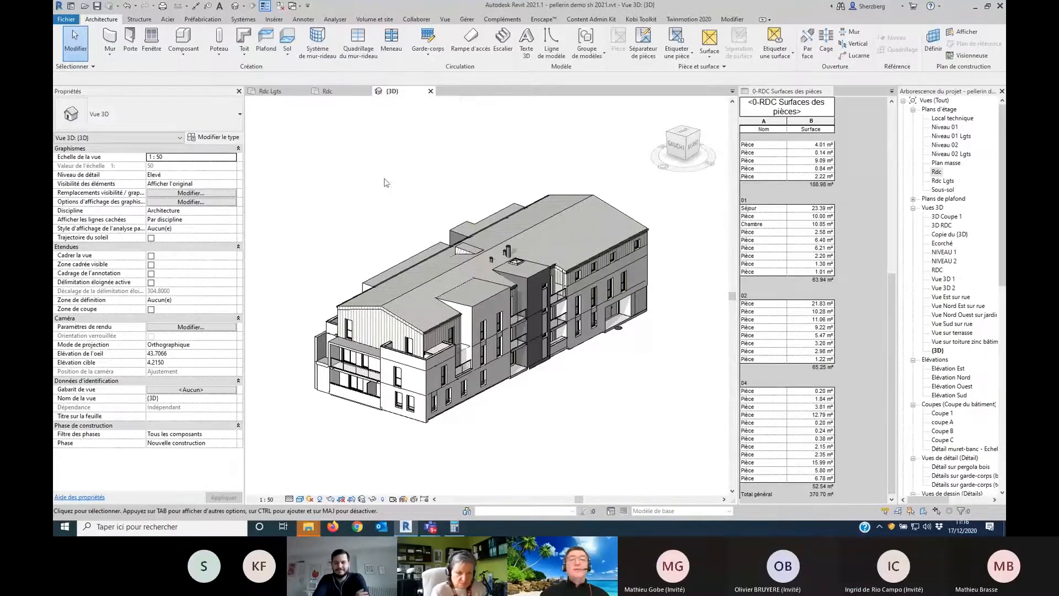
{"action": "scroll", "coordinate": [456, 189], "scroll_direction": "down", "scroll_amount": 2}
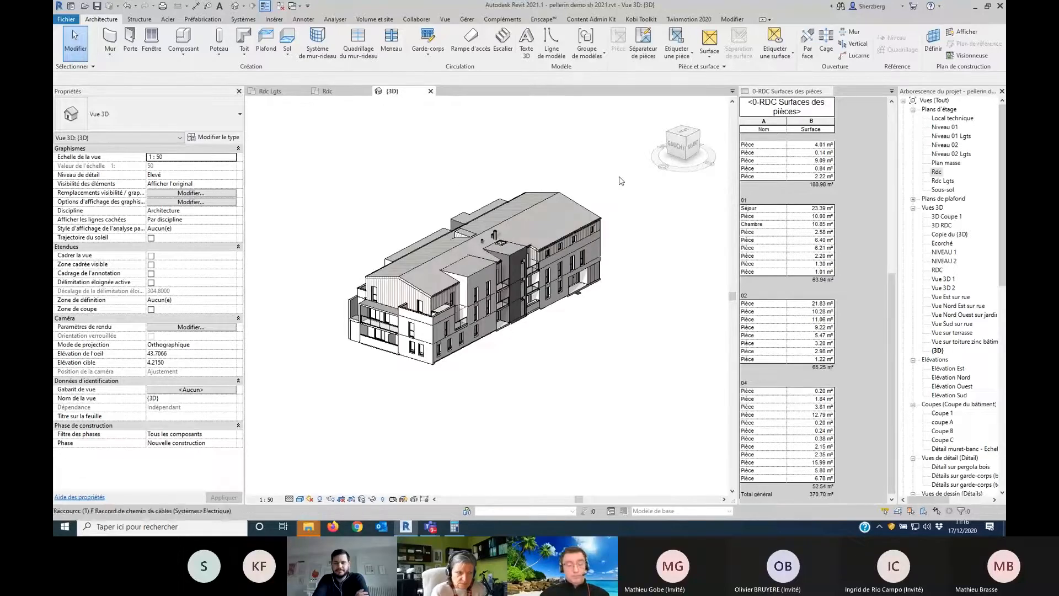
{"action": "key", "text": "t"}
{"action": "key", "text": "w"}
{"action": "scroll", "coordinate": [563, 228], "scroll_direction": "up", "scroll_amount": 2}
{"action": "middle_click_drag", "start_coordinate": [590, 247], "coordinate": [683, 274]}
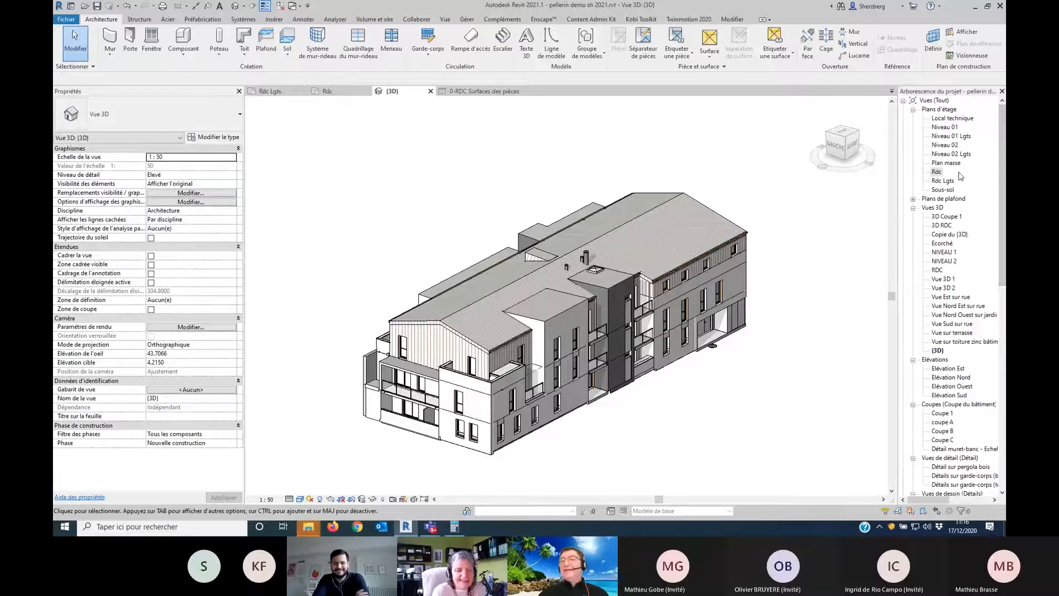
Step: Open the 3D RDC view, orient it to the Rdc floor plan and inspect the cut-open ground floor in 3D
{"action": "double_click", "coordinate": [944, 225]}
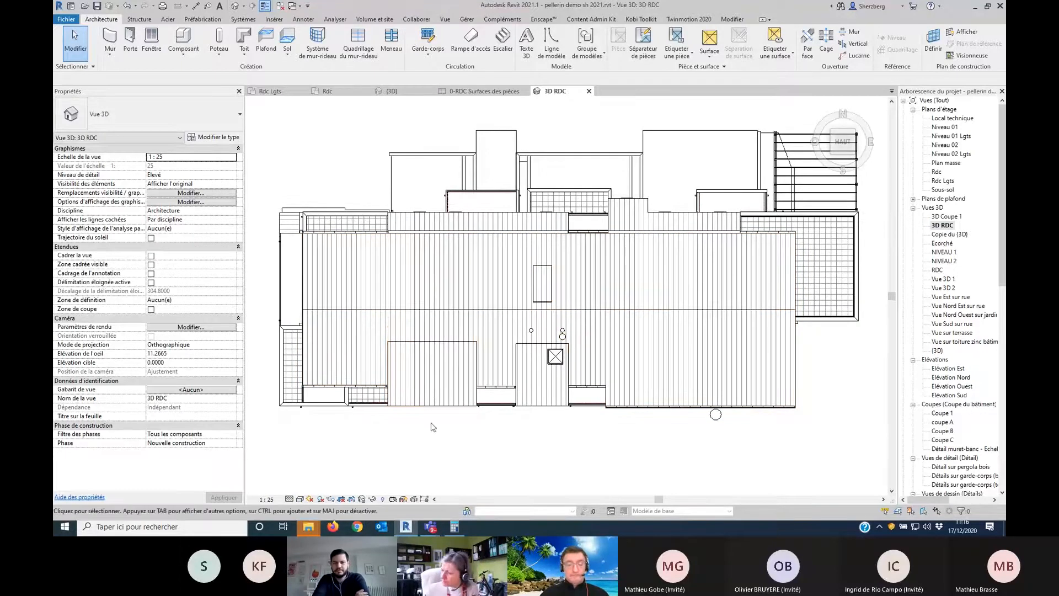
{"action": "middle_click_drag", "start_coordinate": [395, 379], "coordinate": [425, 419], "text": "shift"}
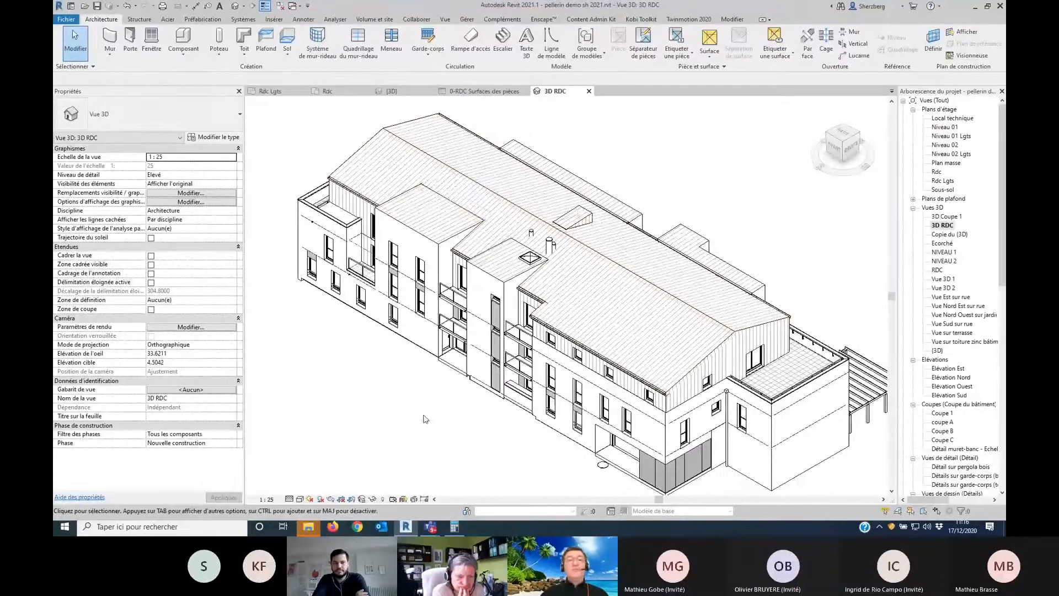
{"action": "right_click", "coordinate": [834, 147]}
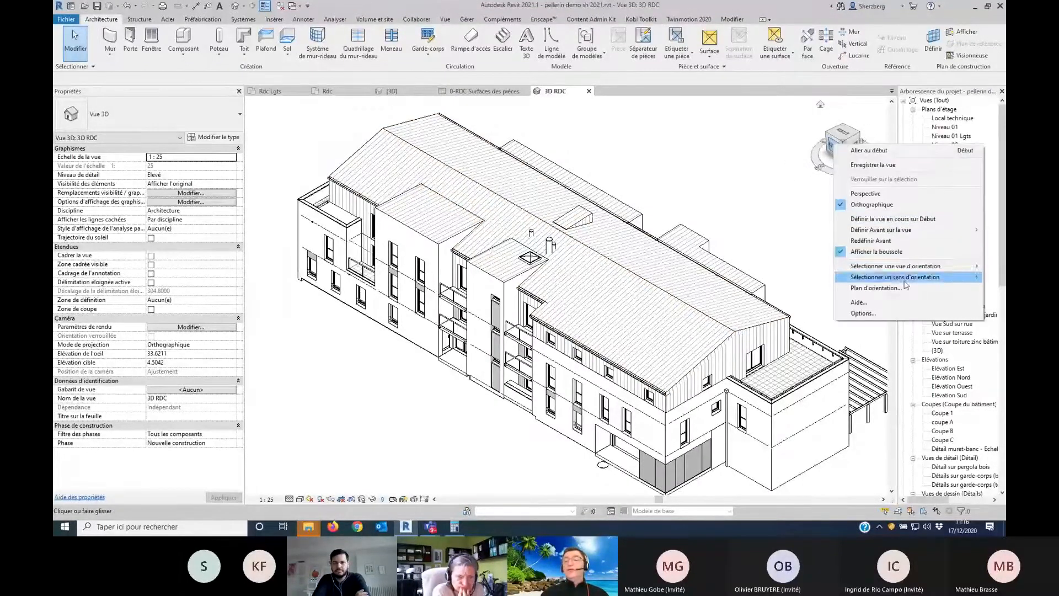
{"action": "mouse_move", "coordinate": [904, 268]}
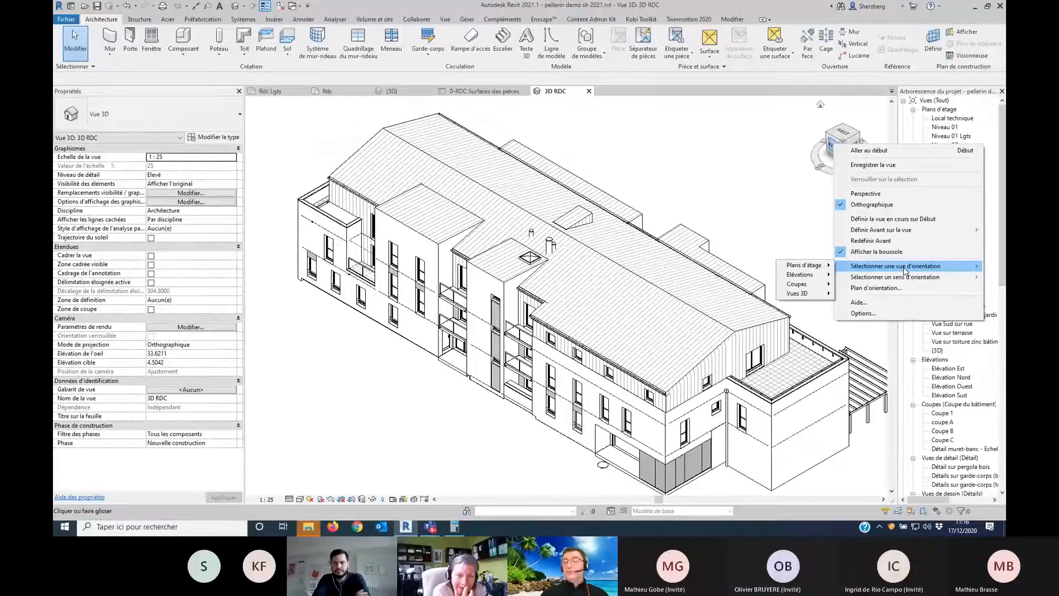
{"action": "mouse_move", "coordinate": [816, 271]}
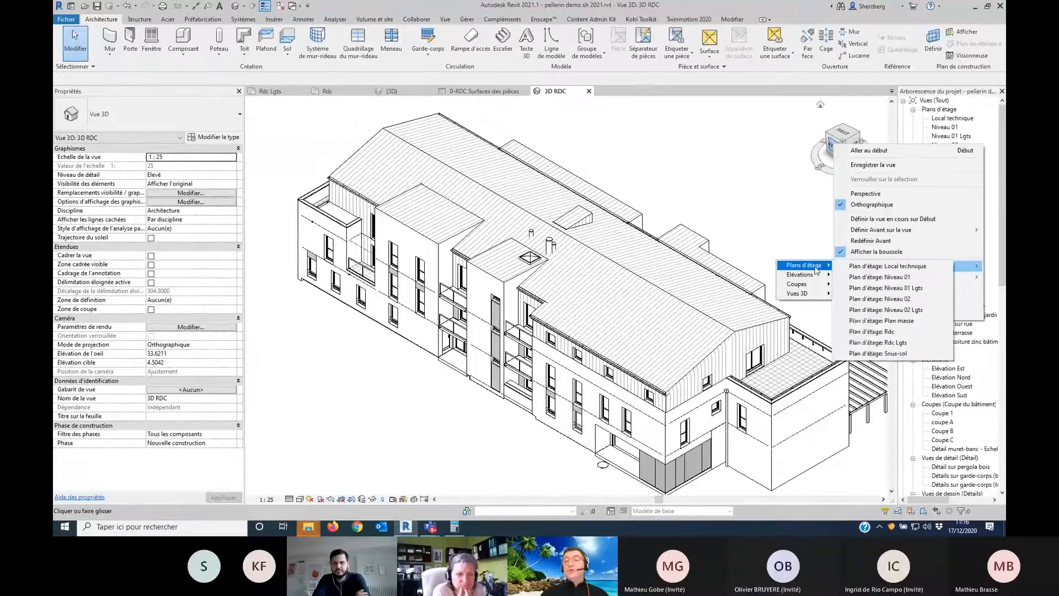
{"action": "left_click", "coordinate": [903, 332]}
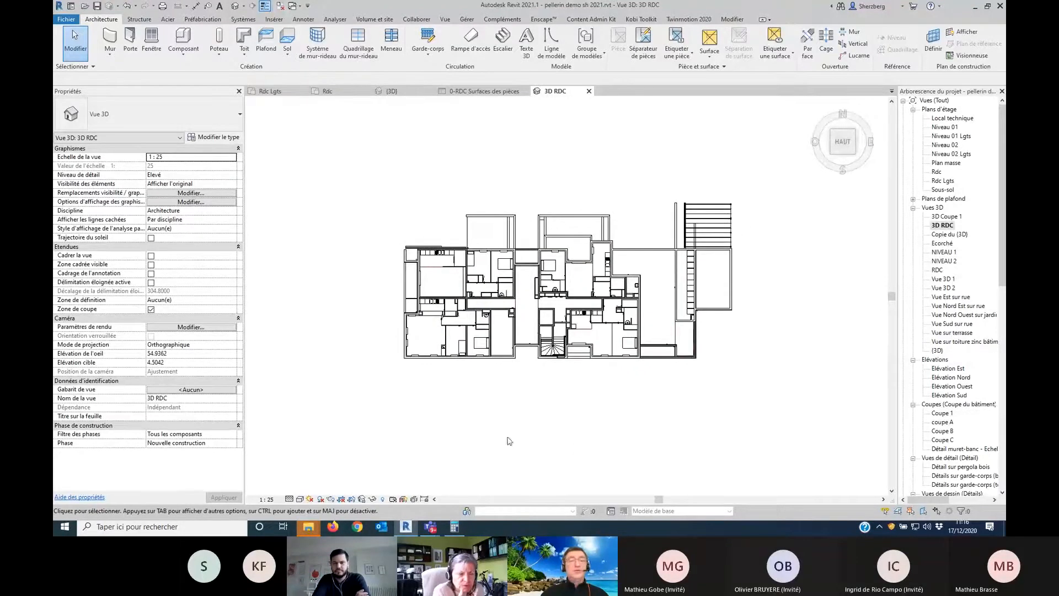
{"action": "middle_click_drag", "start_coordinate": [449, 426], "coordinate": [555, 193], "text": "shift"}
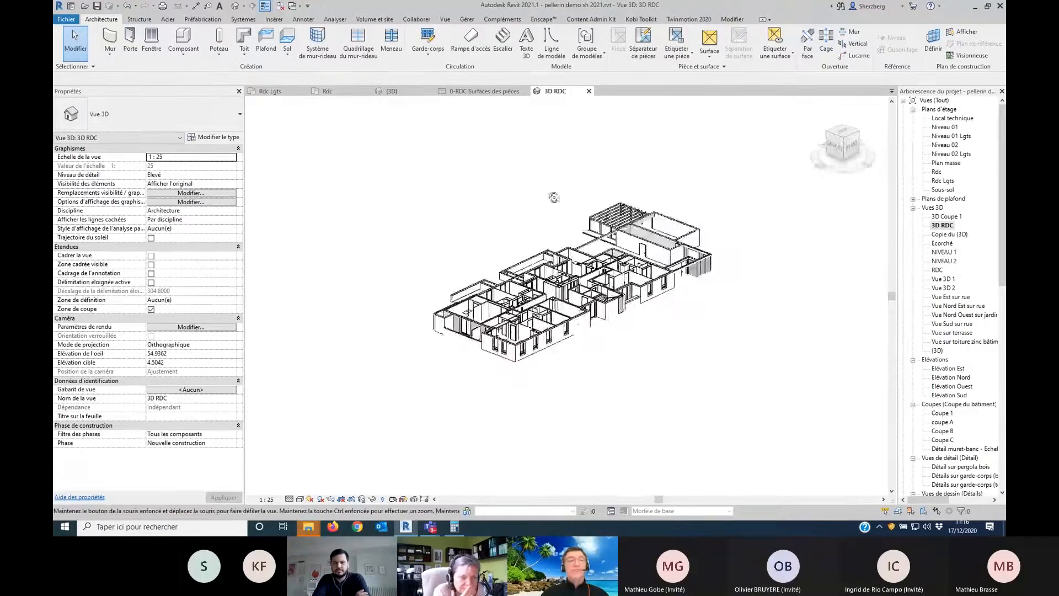
{"action": "scroll", "coordinate": [534, 221], "scroll_direction": "up", "scroll_amount": 4}
{"action": "scroll", "coordinate": [534, 221], "scroll_direction": "up", "scroll_amount": 5}
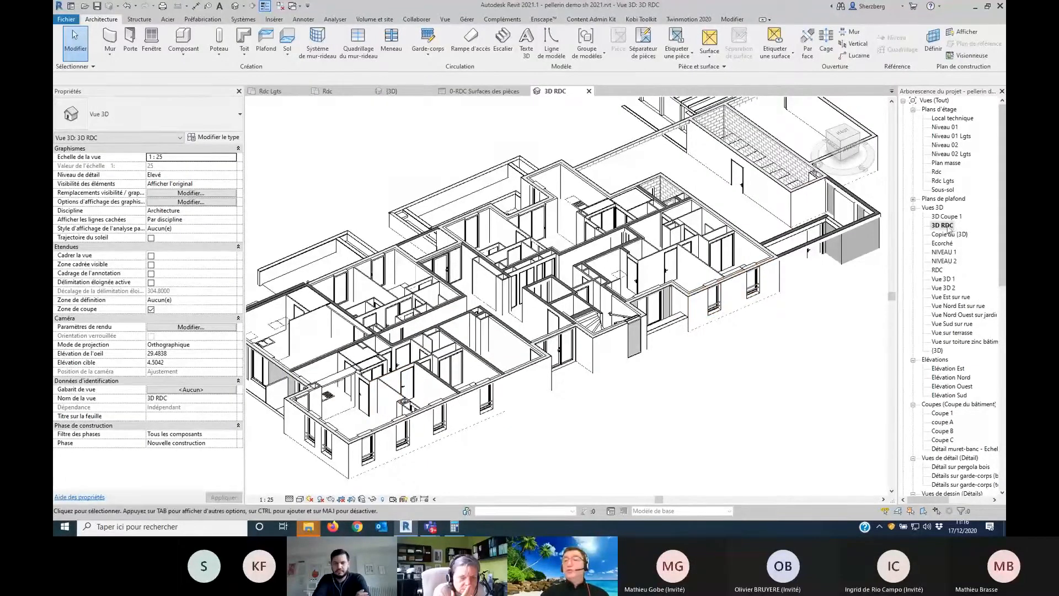
Step: Look straight down on the ground floor in 3D RDC, enable ambient shadows and set the projection mode to Perspective
{"action": "left_click", "coordinate": [845, 140]}
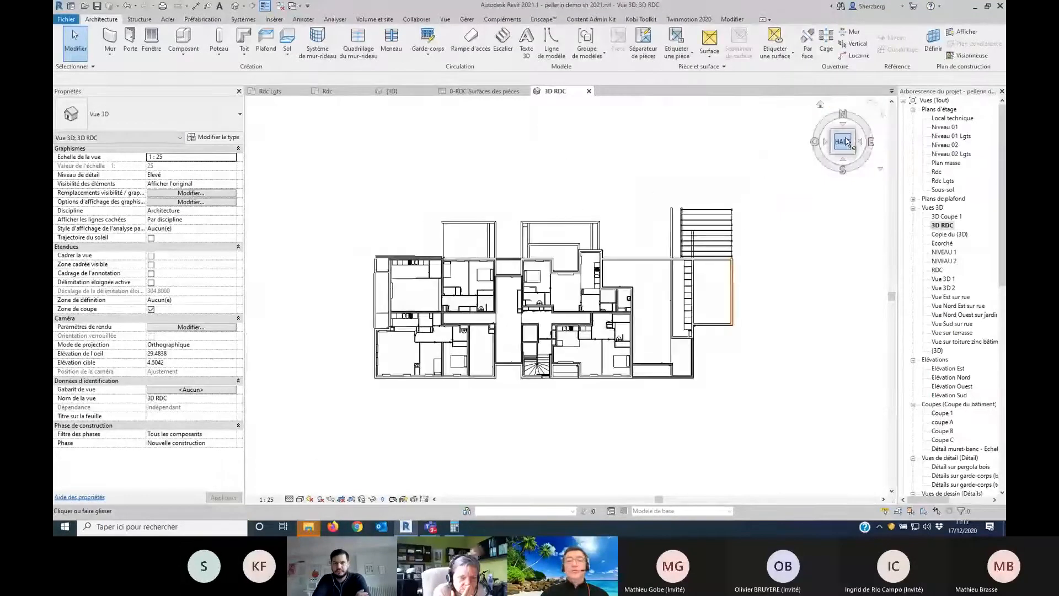
{"action": "scroll", "coordinate": [661, 357], "scroll_direction": "up", "scroll_amount": 3}
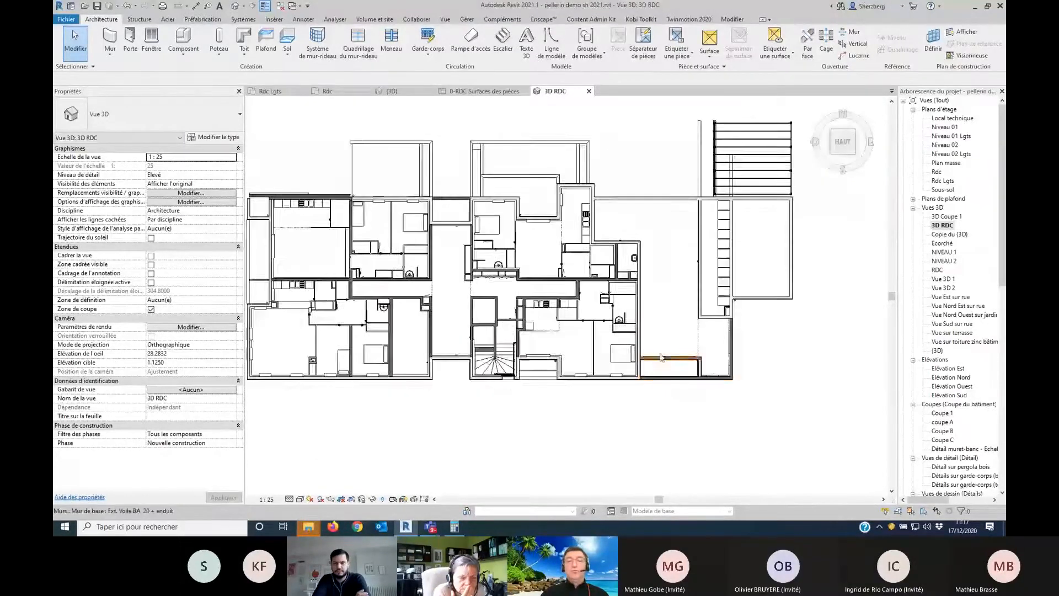
{"action": "middle_click_drag", "start_coordinate": [661, 354], "coordinate": [710, 389]}
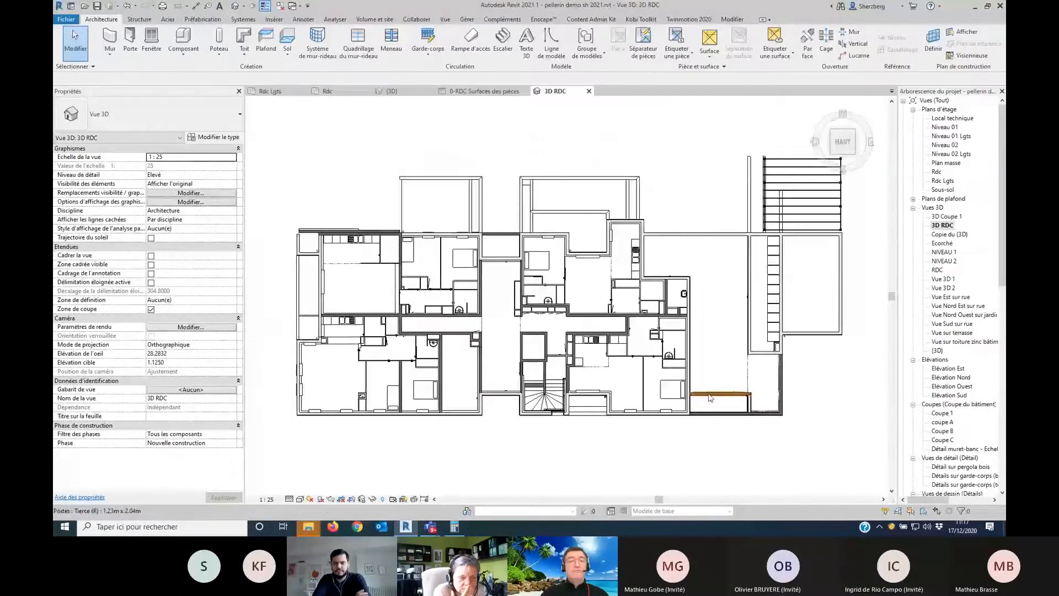
{"action": "left_click", "coordinate": [300, 499]}
{"action": "left_click", "coordinate": [319, 436]}
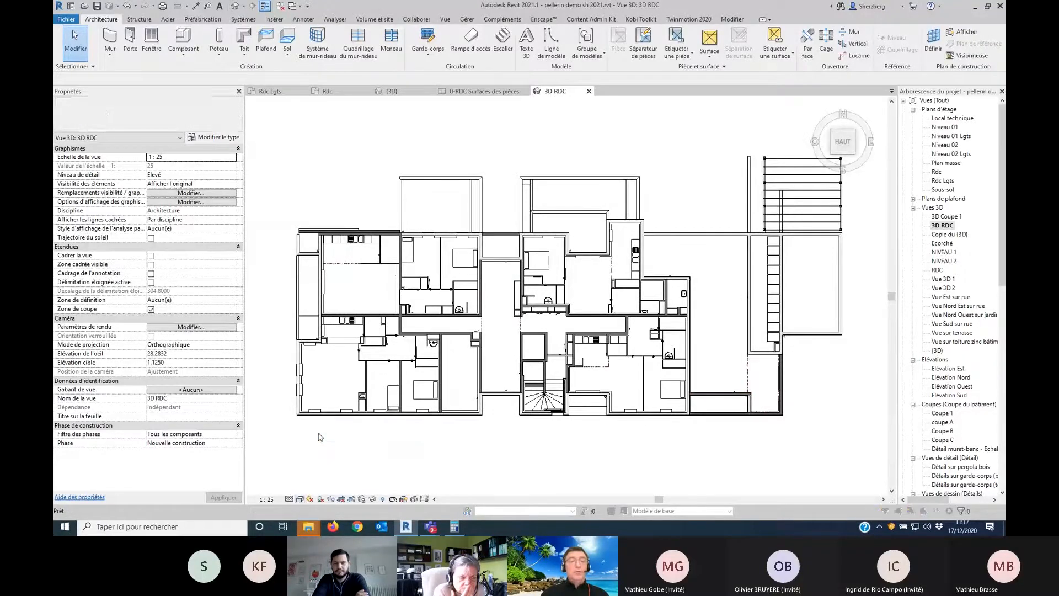
{"action": "left_click", "coordinate": [98, 123]}
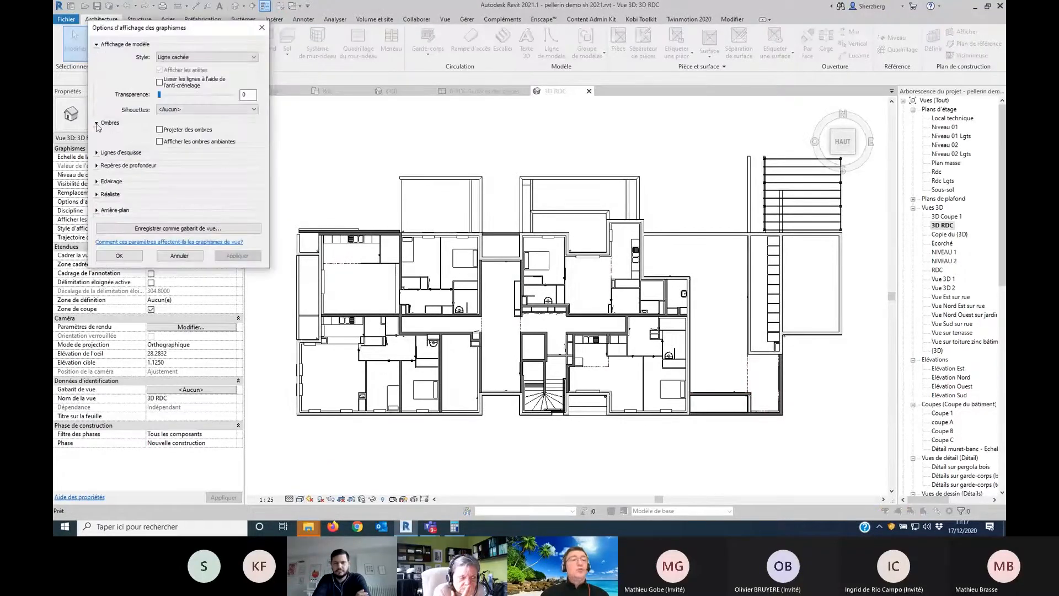
{"action": "left_click", "coordinate": [159, 141]}
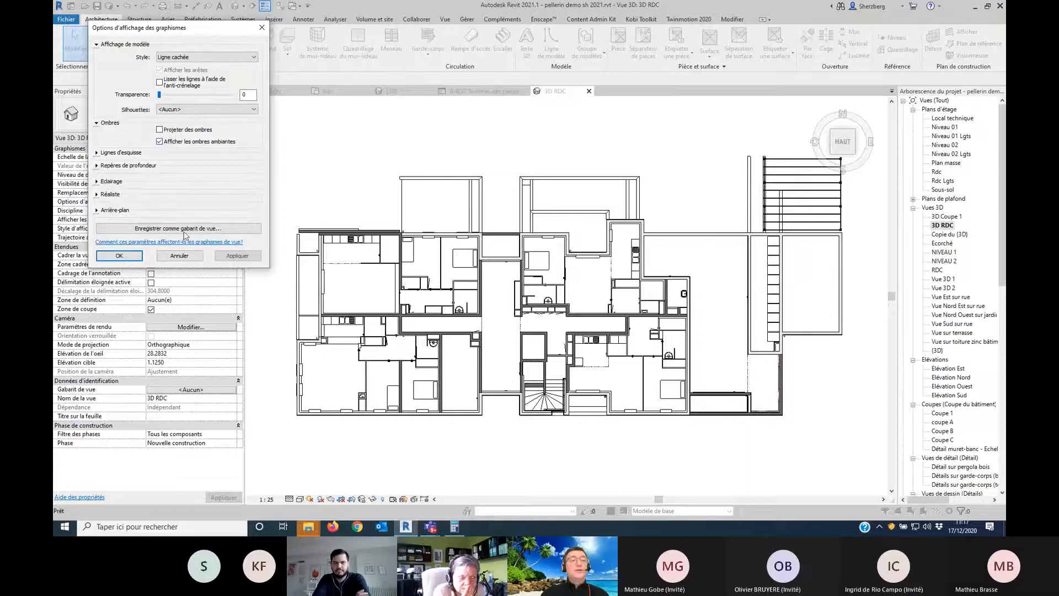
{"action": "left_click", "coordinate": [236, 257]}
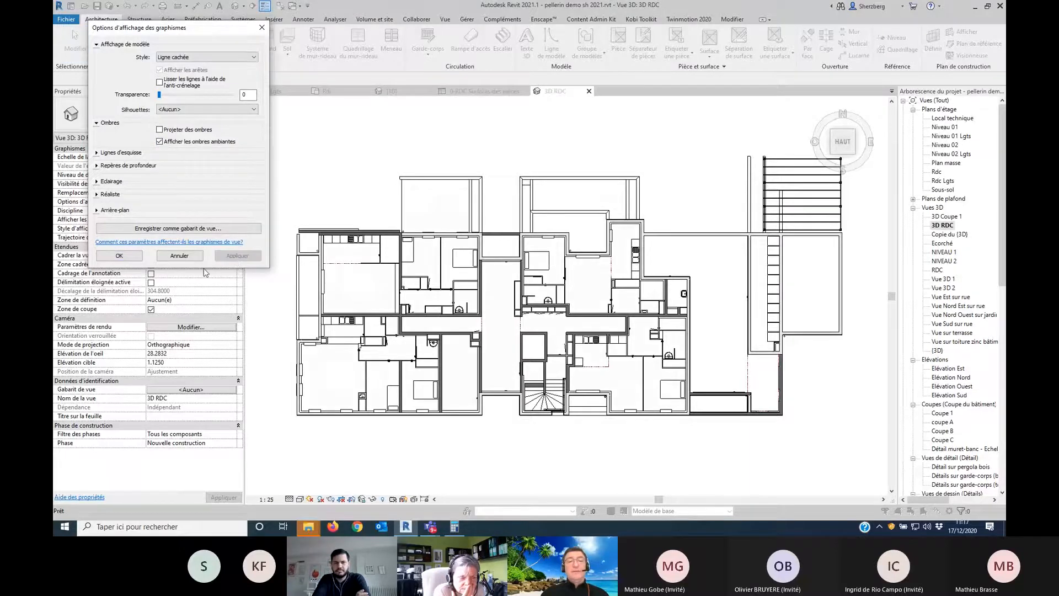
{"action": "left_click", "coordinate": [119, 255]}
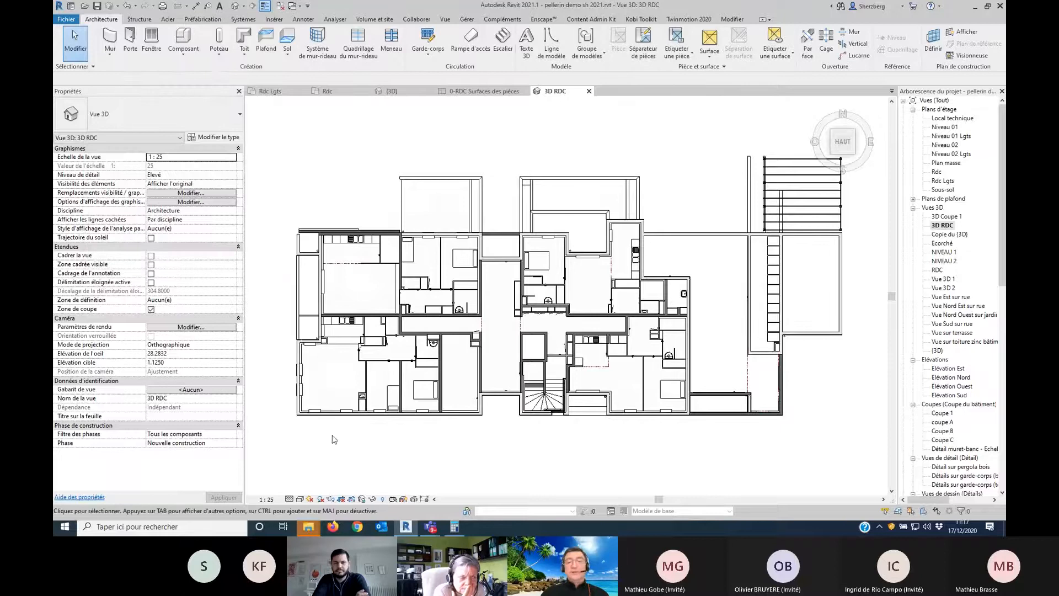
{"action": "left_click", "coordinate": [234, 348]}
{"action": "left_click", "coordinate": [176, 362]}
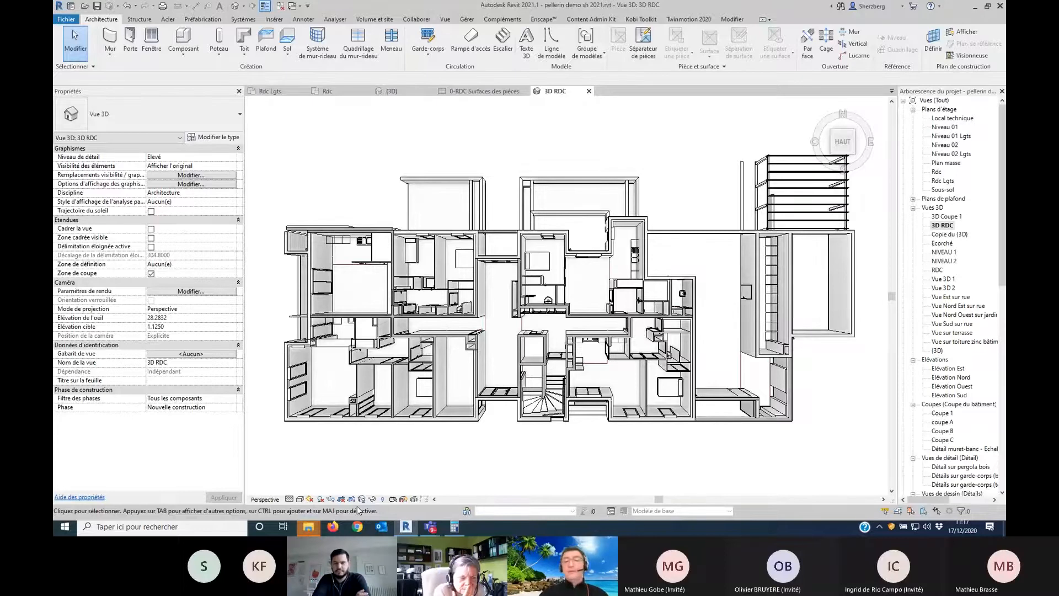
Step: Open the 3D Coupe 1 view and orient it to the section Coupe 1
{"action": "double_click", "coordinate": [950, 234]}
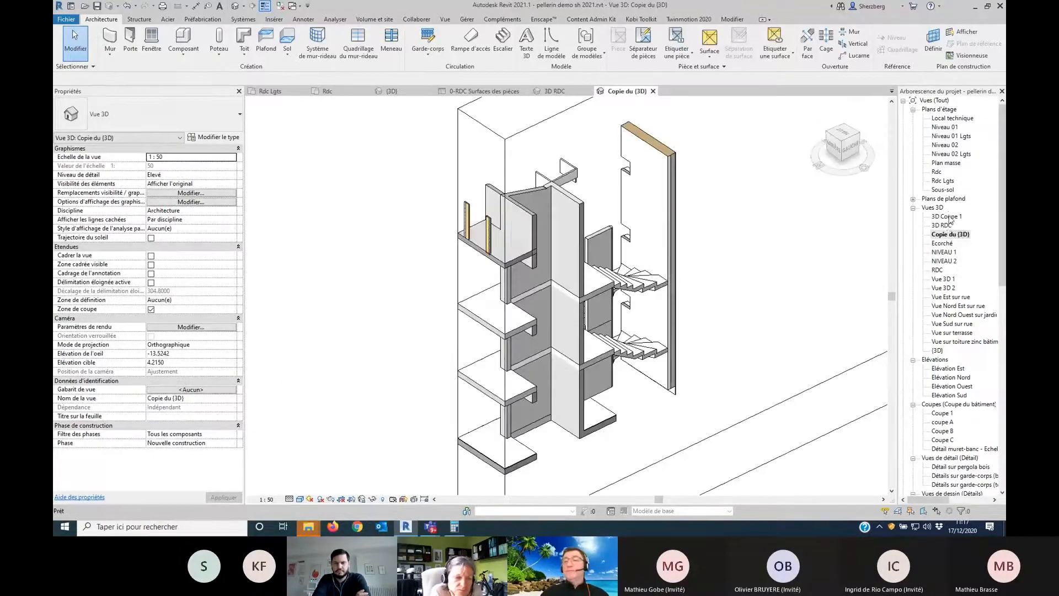
{"action": "double_click", "coordinate": [948, 216]}
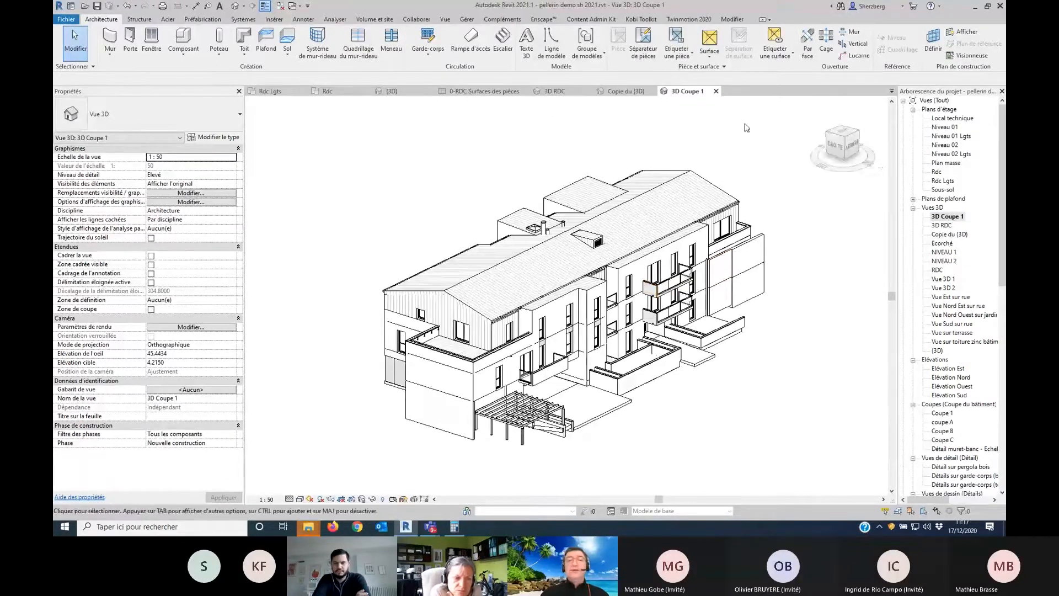
{"action": "right_click", "coordinate": [841, 154]}
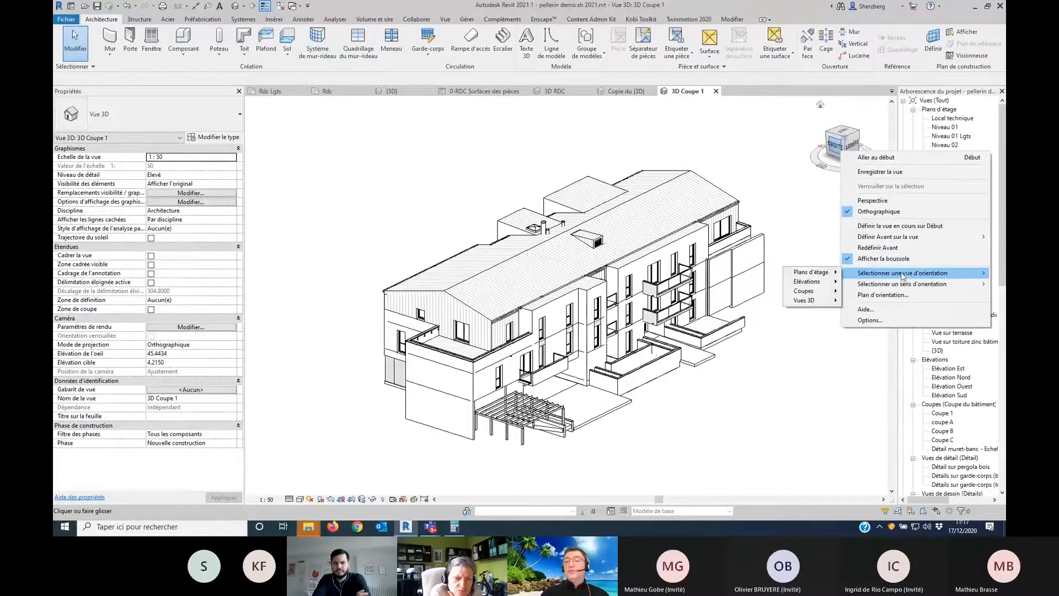
{"action": "mouse_move", "coordinate": [825, 292]}
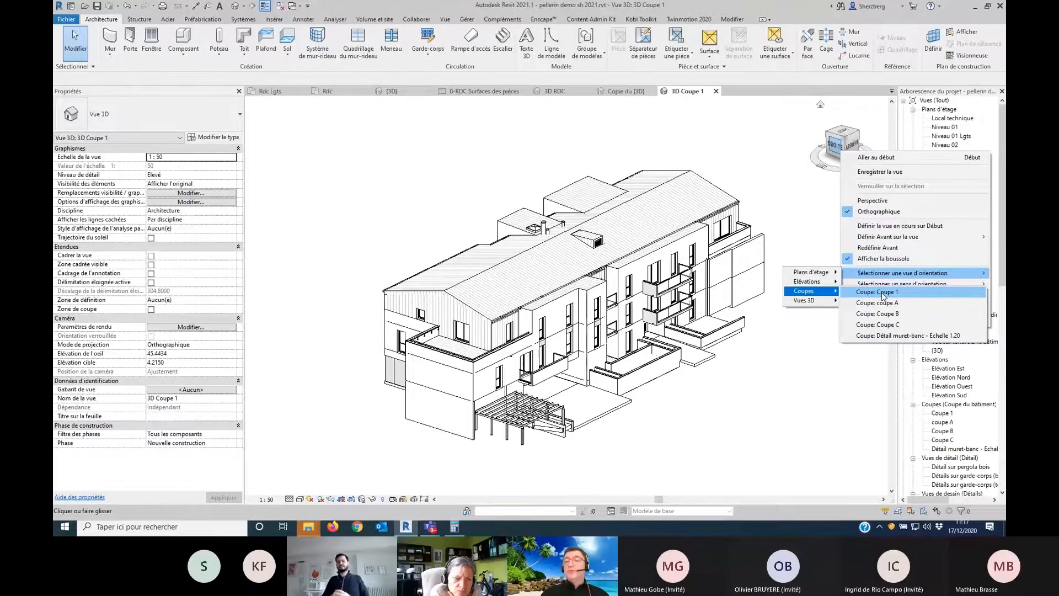
{"action": "left_click", "coordinate": [882, 292]}
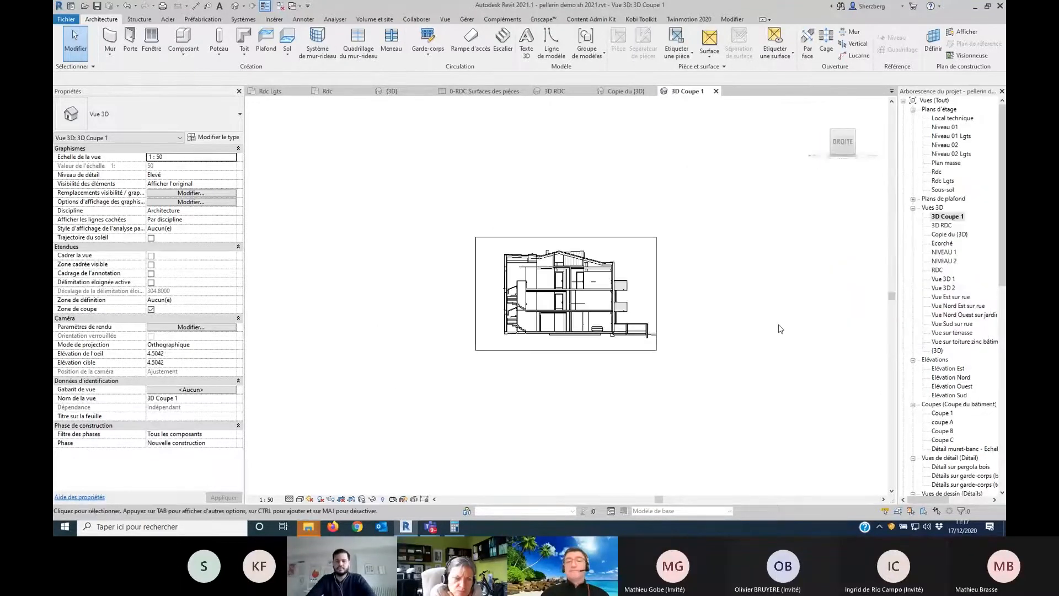
{"action": "scroll", "coordinate": [617, 287], "scroll_direction": "up", "scroll_amount": 4}
{"action": "scroll", "coordinate": [620, 289], "scroll_direction": "up", "scroll_amount": 1}
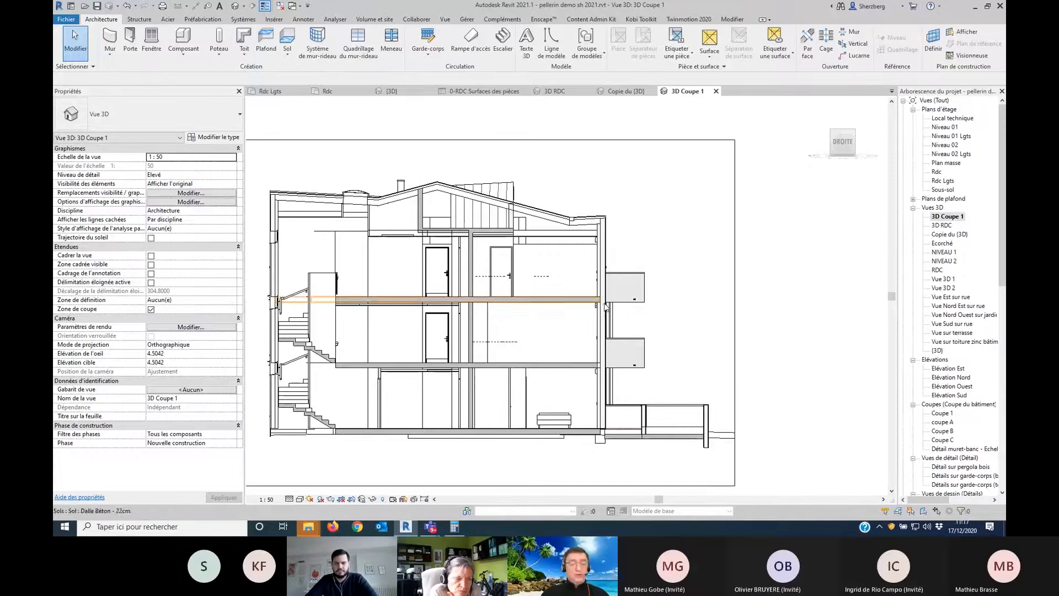
Step: Select the section box in 3D Coupe 1, raise its upper face slightly above the roof and nudge its cutting face
{"action": "middle_click_drag", "start_coordinate": [606, 306], "coordinate": [607, 379], "text": "shift"}
{"action": "scroll", "coordinate": [585, 358], "scroll_direction": "down", "scroll_amount": 5}
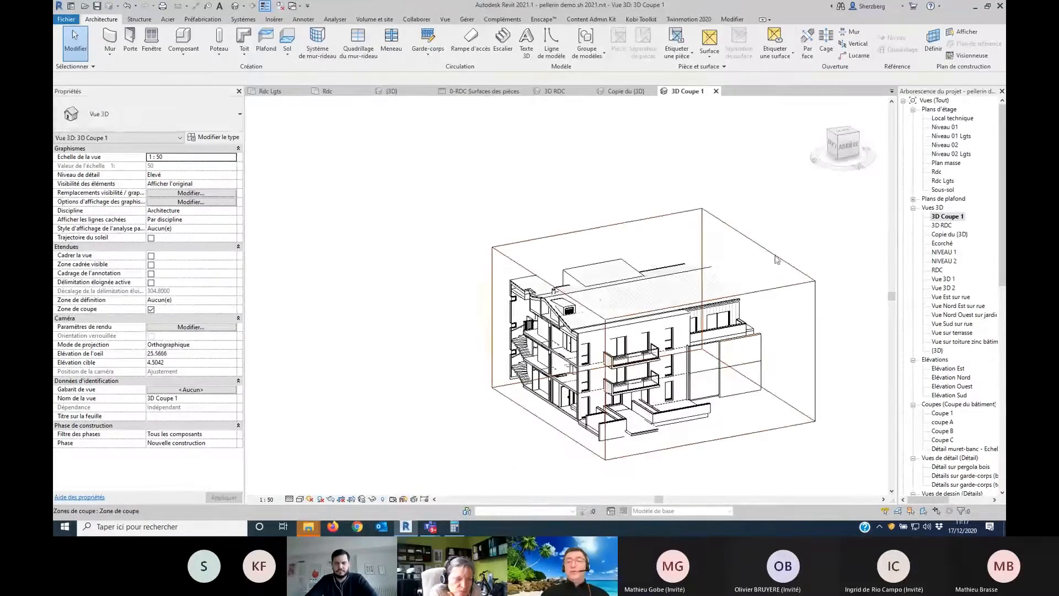
{"action": "left_click", "coordinate": [780, 300]}
{"action": "mouse_move", "coordinate": [653, 264]}
{"action": "left_mouse_down"}
{"action": "mouse_move", "coordinate": [652, 319]}
{"action": "mouse_move", "coordinate": [653, 253]}
{"action": "left_mouse_up"}
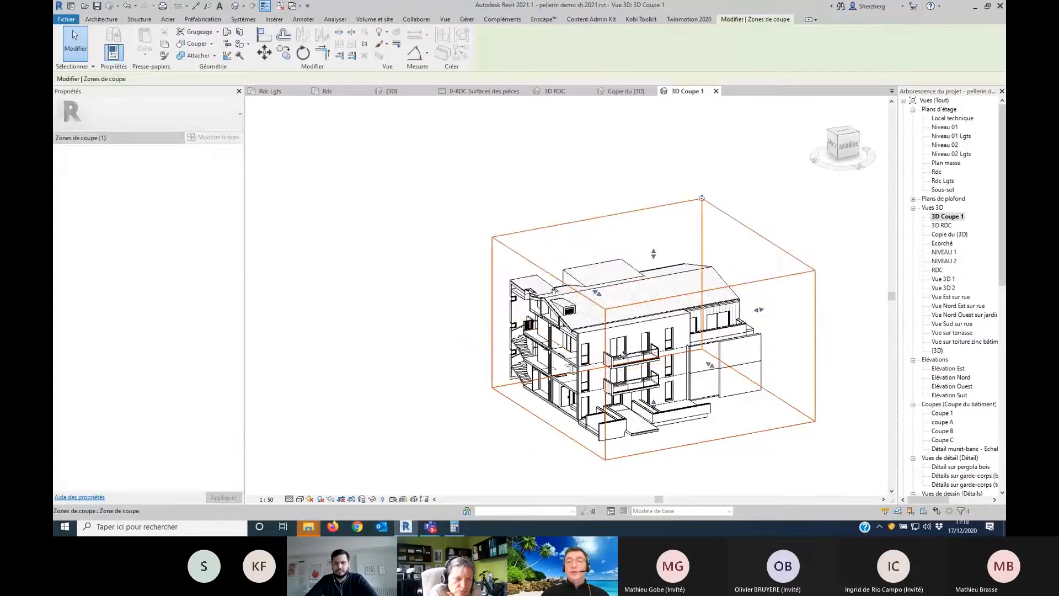
{"action": "mouse_move", "coordinate": [550, 355]}
{"action": "left_mouse_down"}
{"action": "mouse_move", "coordinate": [538, 356]}
{"action": "mouse_move", "coordinate": [551, 356]}
{"action": "left_mouse_up"}
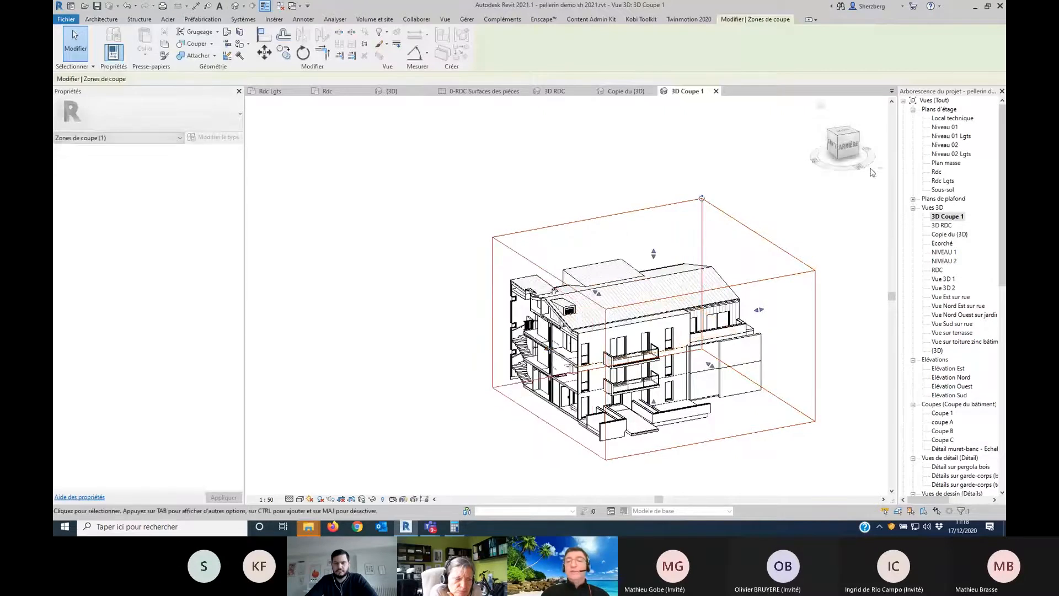
Step: Turn 3D Coupe 1 to the Droite orientation and set its projection mode to Perspective
{"action": "left_click", "coordinate": [832, 146]}
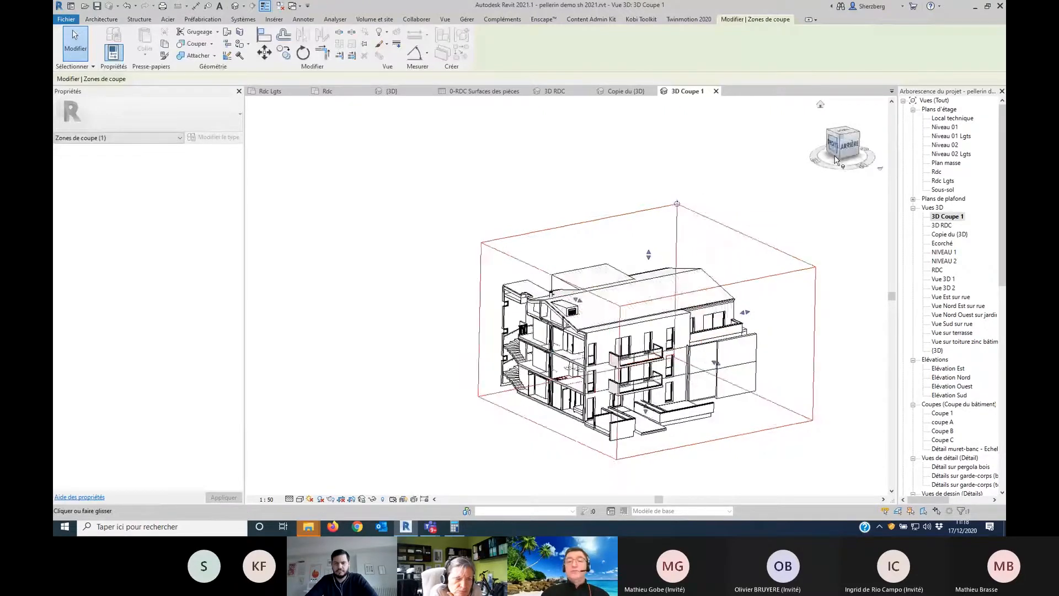
{"action": "scroll", "coordinate": [639, 253], "scroll_direction": "up", "scroll_amount": 1}
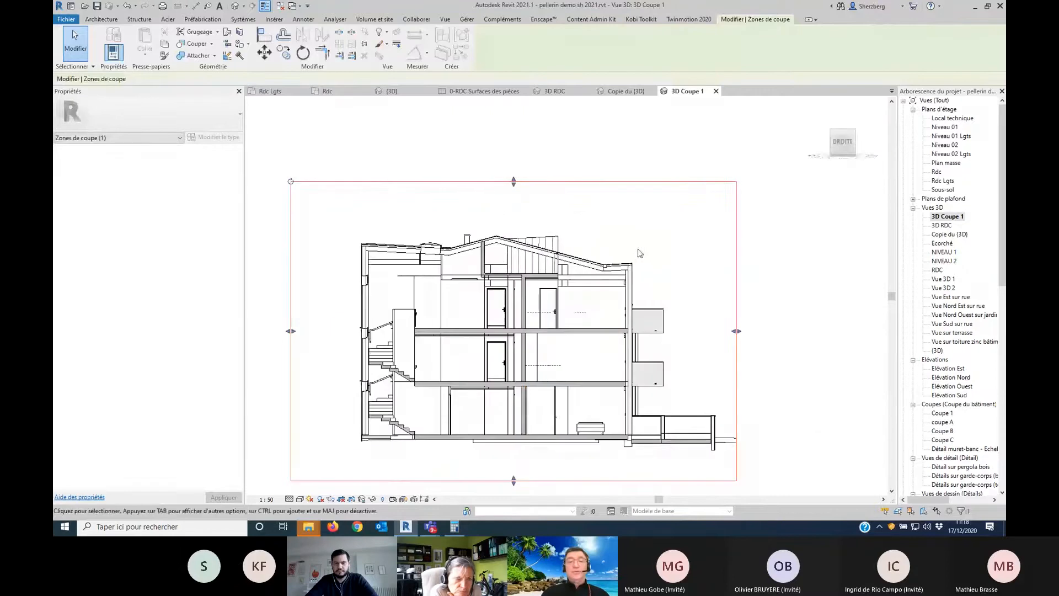
{"action": "left_click", "coordinate": [388, 151]}
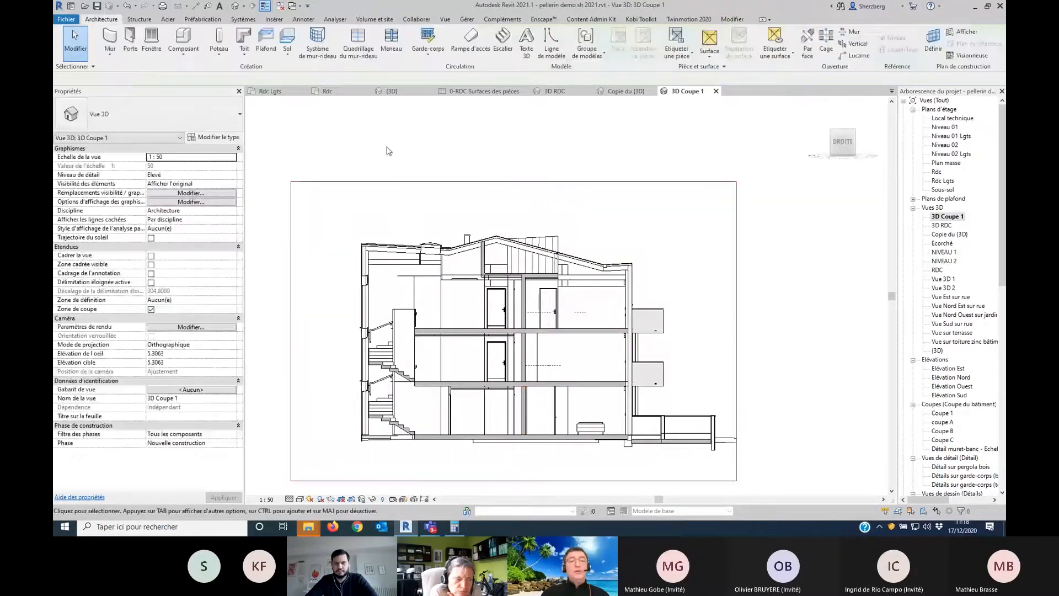
{"action": "left_click", "coordinate": [237, 344]}
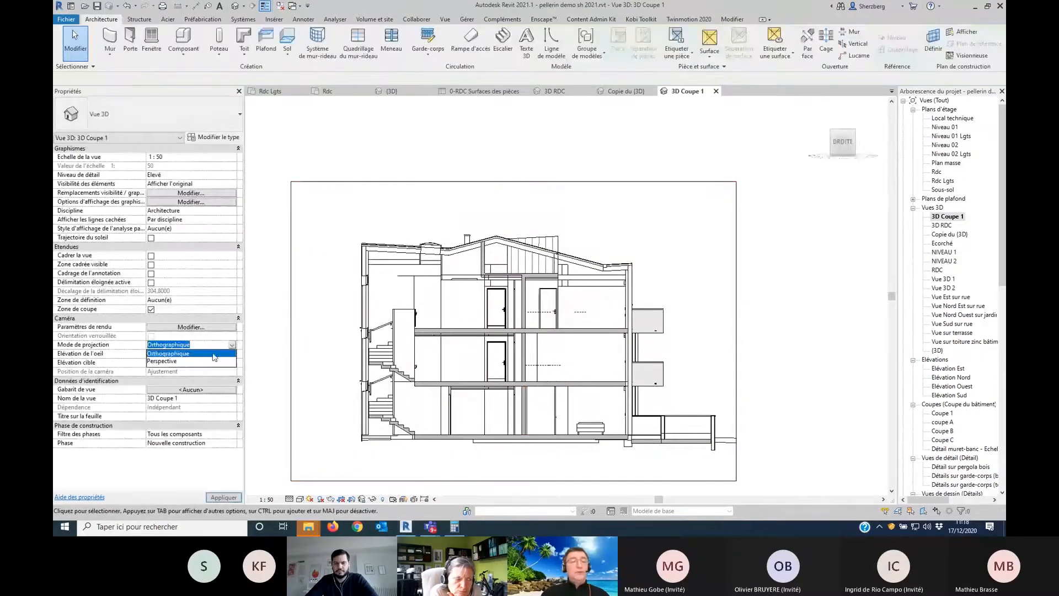
{"action": "left_click", "coordinate": [185, 362]}
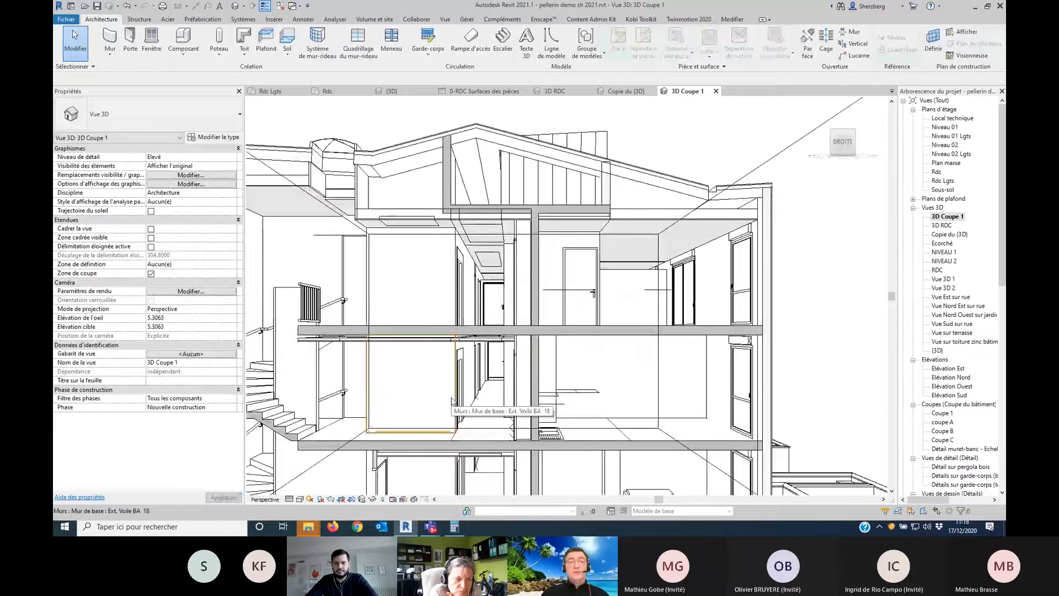
{"action": "scroll", "coordinate": [579, 351], "scroll_direction": "up", "scroll_amount": 1}
{"action": "scroll", "coordinate": [579, 352], "scroll_direction": "down", "scroll_amount": 1}
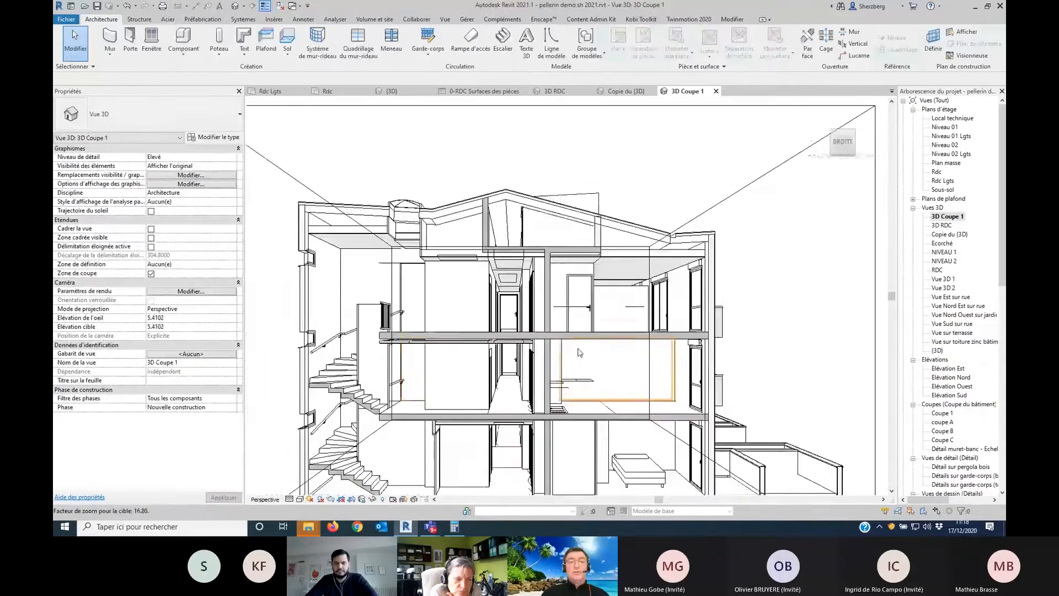
Step: Enable ambient shadows in the graphic display options of the 3D Coupe 1 view
{"action": "left_click", "coordinate": [299, 498]}
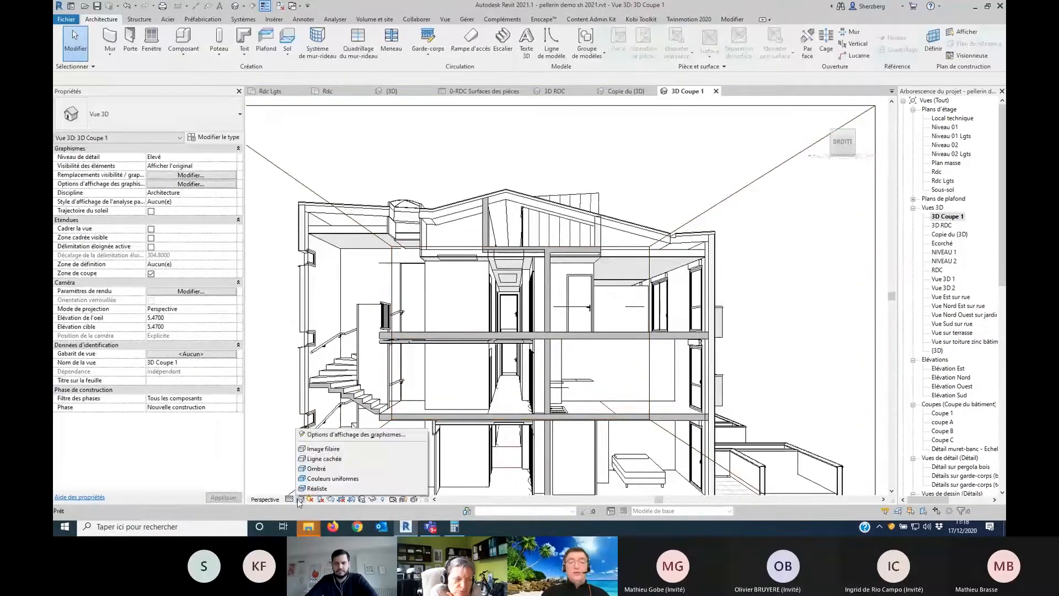
{"action": "left_click", "coordinate": [324, 436]}
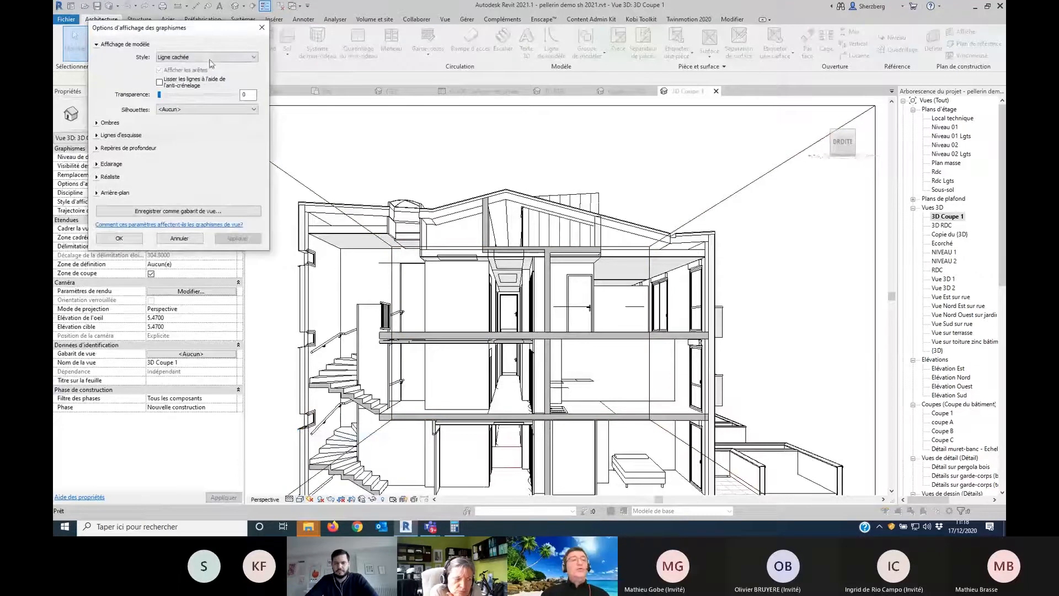
{"action": "left_click", "coordinate": [96, 123]}
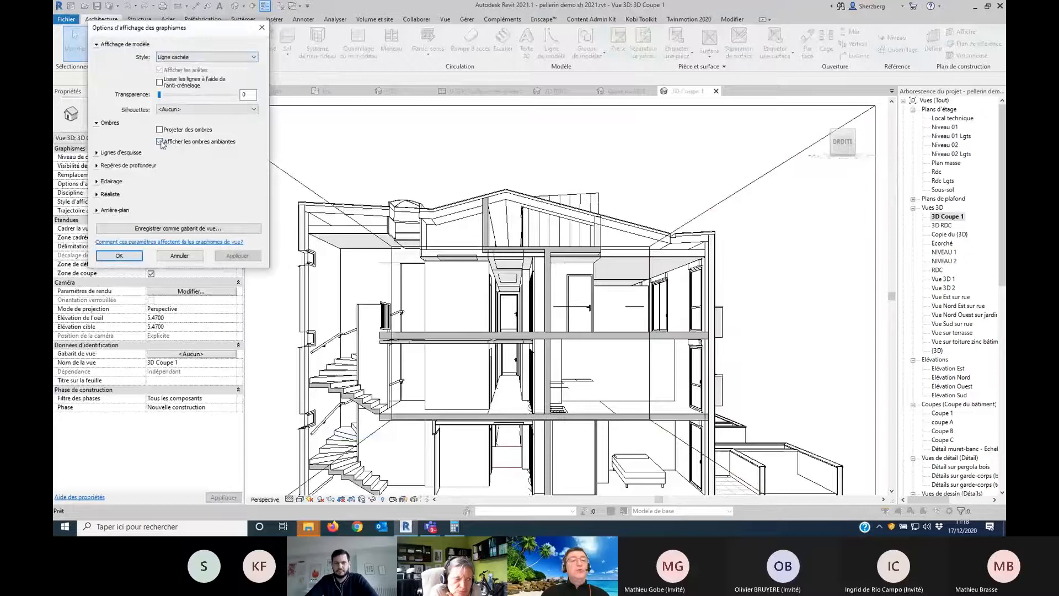
{"action": "left_click", "coordinate": [120, 255]}
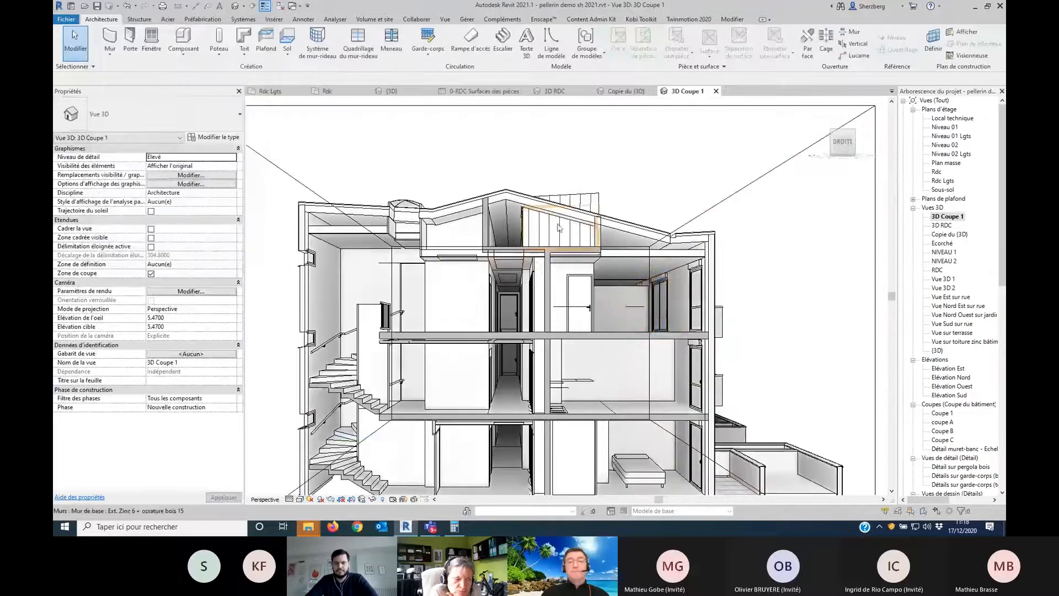
Step: Select the section box in 3D Coupe 1 and hide its category in this view
{"action": "middle_click_drag", "start_coordinate": [832, 300], "coordinate": [776, 260]}
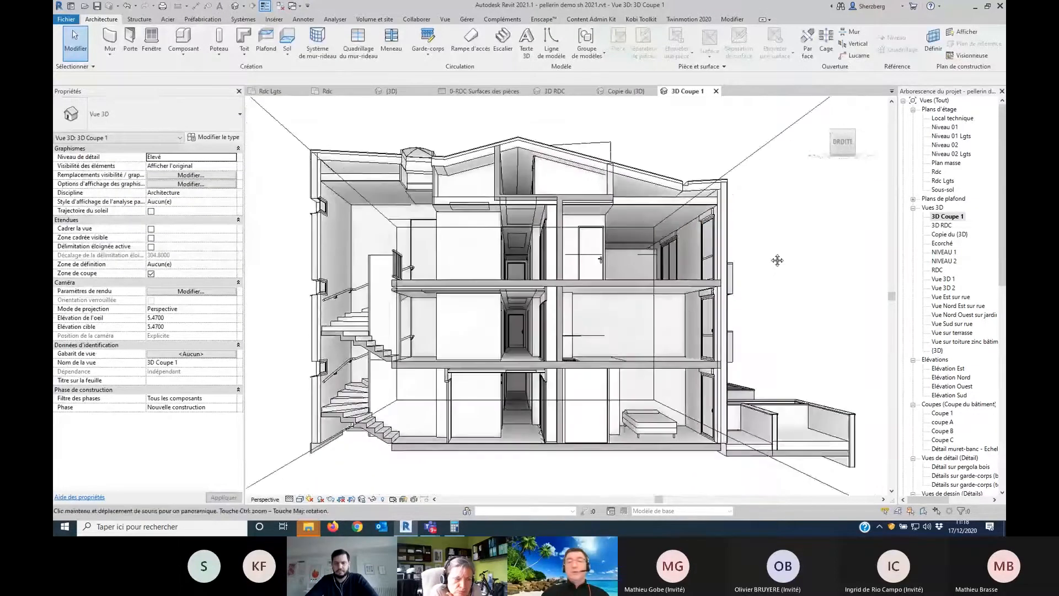
{"action": "scroll", "coordinate": [771, 256], "scroll_direction": "down", "scroll_amount": 4}
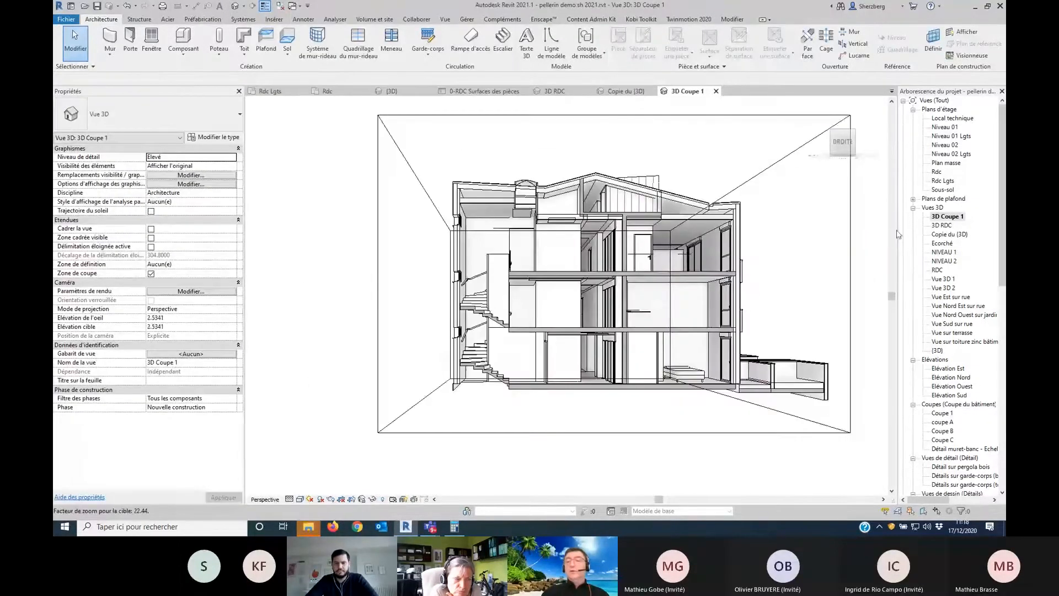
{"action": "left_click", "coordinate": [851, 236]}
{"action": "right_click", "coordinate": [845, 232]}
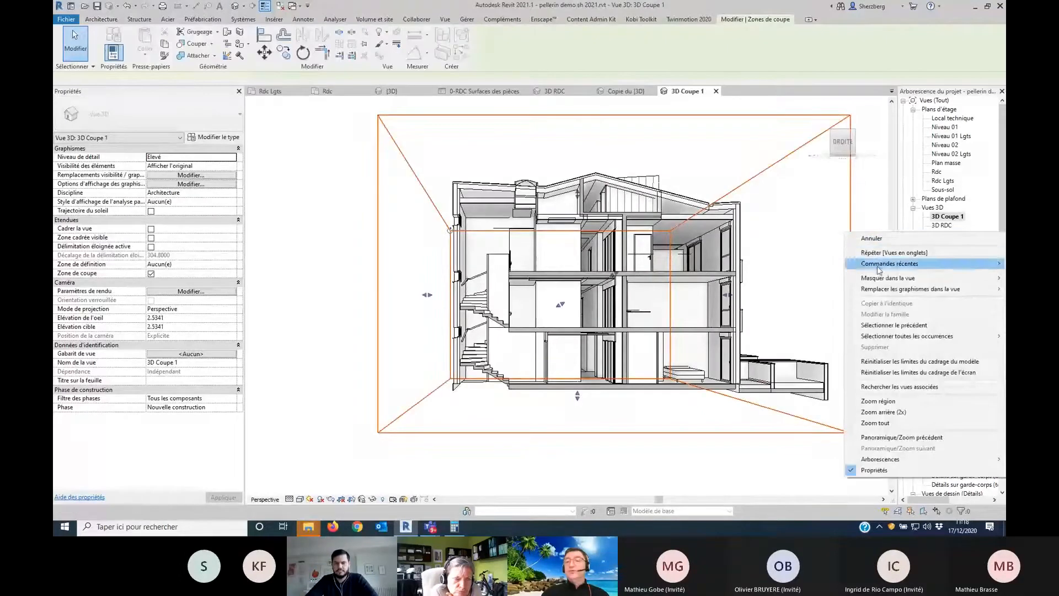
{"action": "mouse_move", "coordinate": [888, 277]}
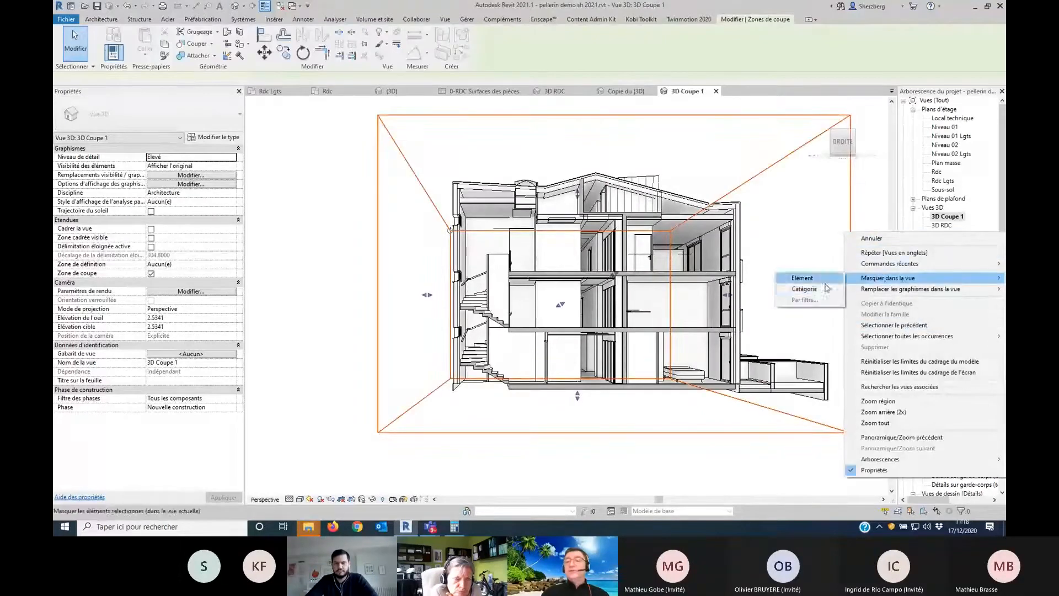
{"action": "left_click", "coordinate": [808, 289]}
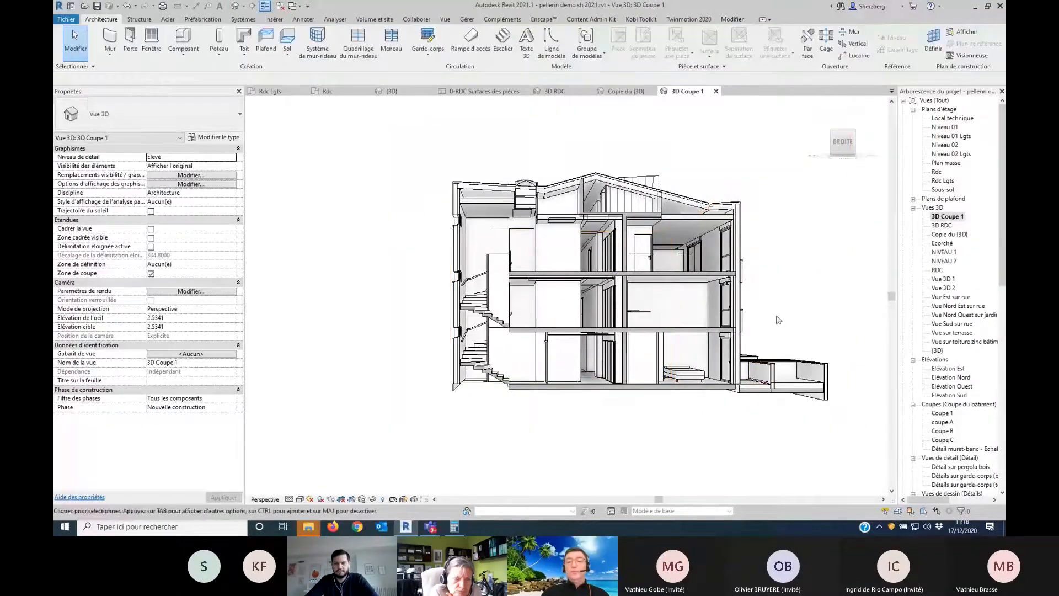
Step: Set both the camera's eye elevation and target elevation of 3D Coupe 1 to 5
{"action": "middle_click_drag", "start_coordinate": [767, 364], "coordinate": [711, 341]}
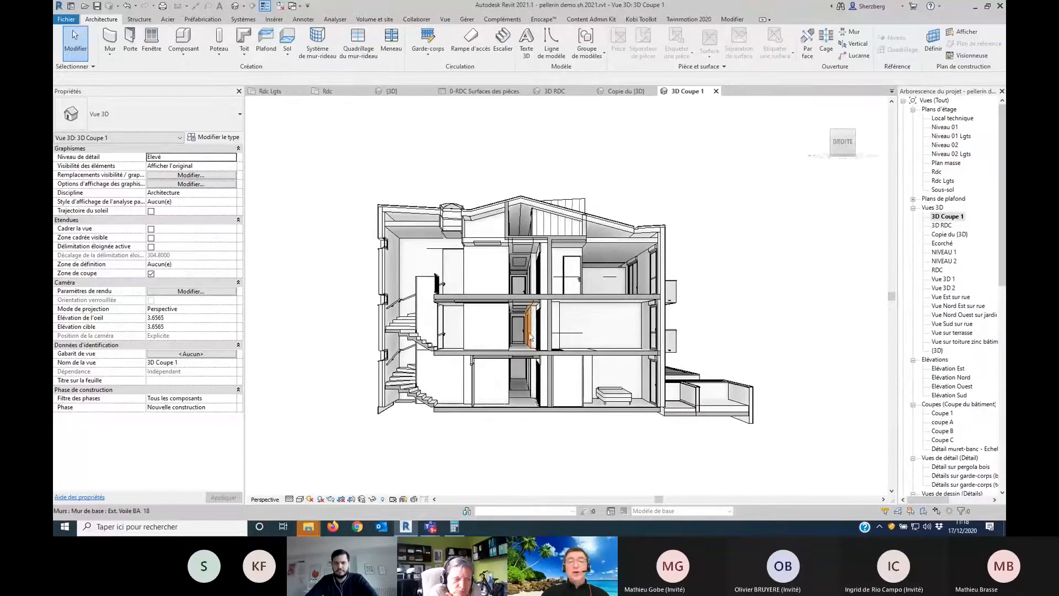
{"action": "left_click", "coordinate": [177, 319]}
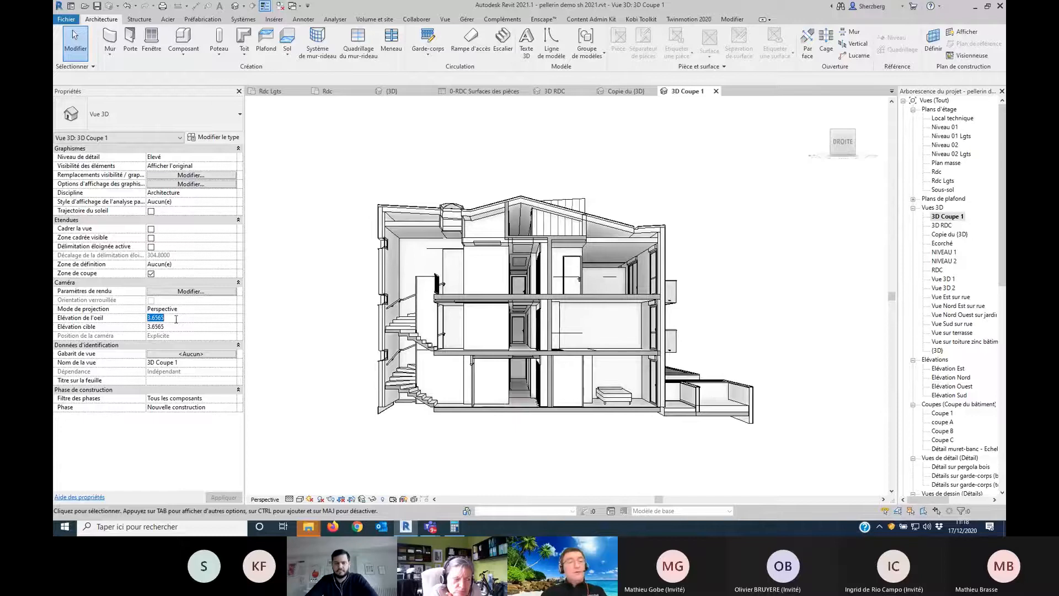
{"action": "type", "text": "5"}
{"action": "left_click", "coordinate": [176, 327]}
{"action": "type", "text": "5"}
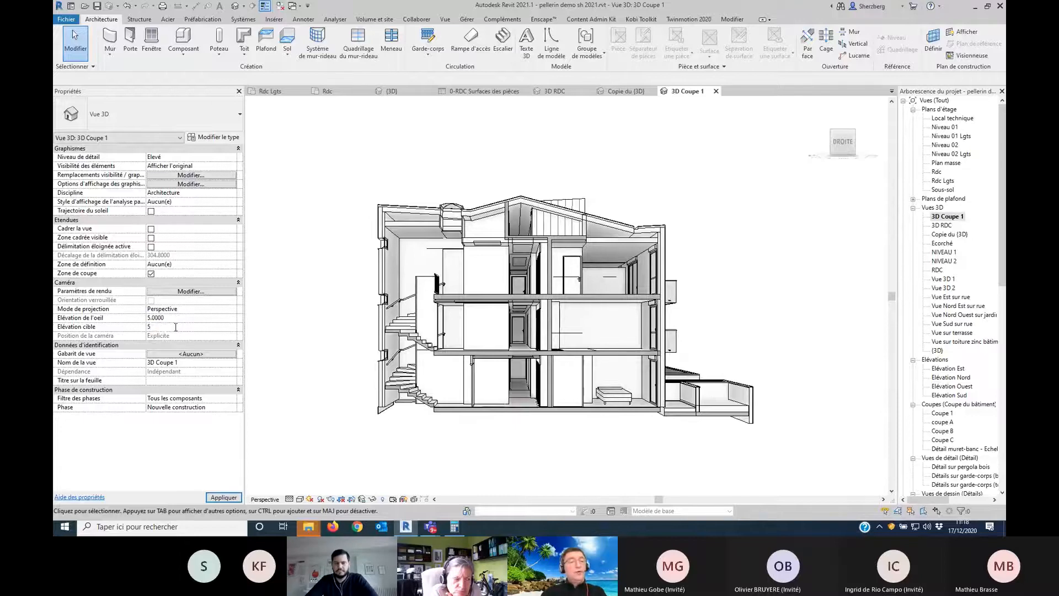
{"action": "key", "text": "Return"}
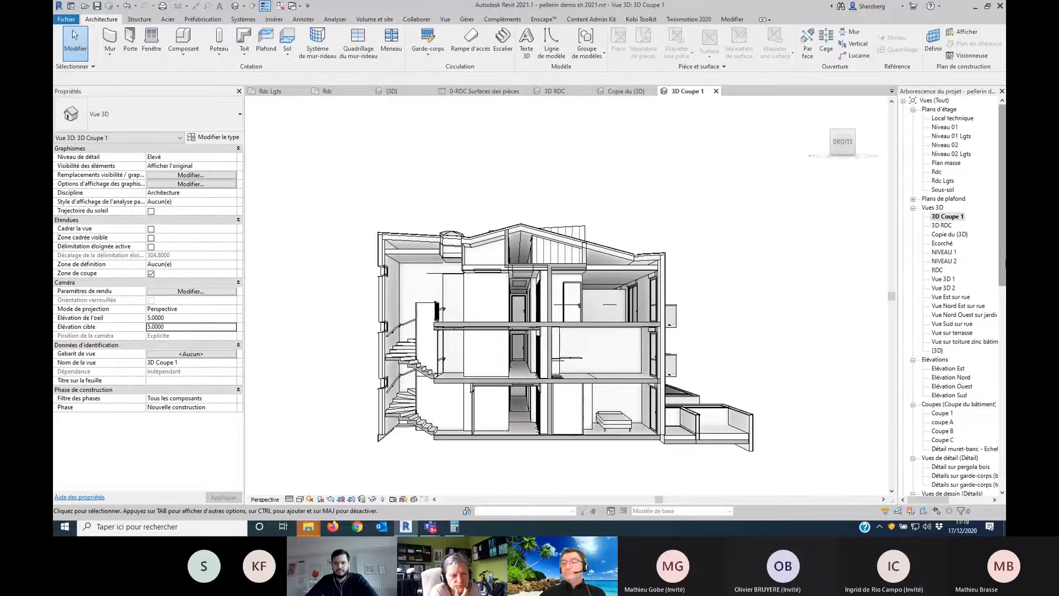
Step: Open the sheet 103 - NIVEAU 1 BATIMENT A / B
{"action": "left_click_drag", "start_coordinate": [1002, 263], "coordinate": [1000, 473]}
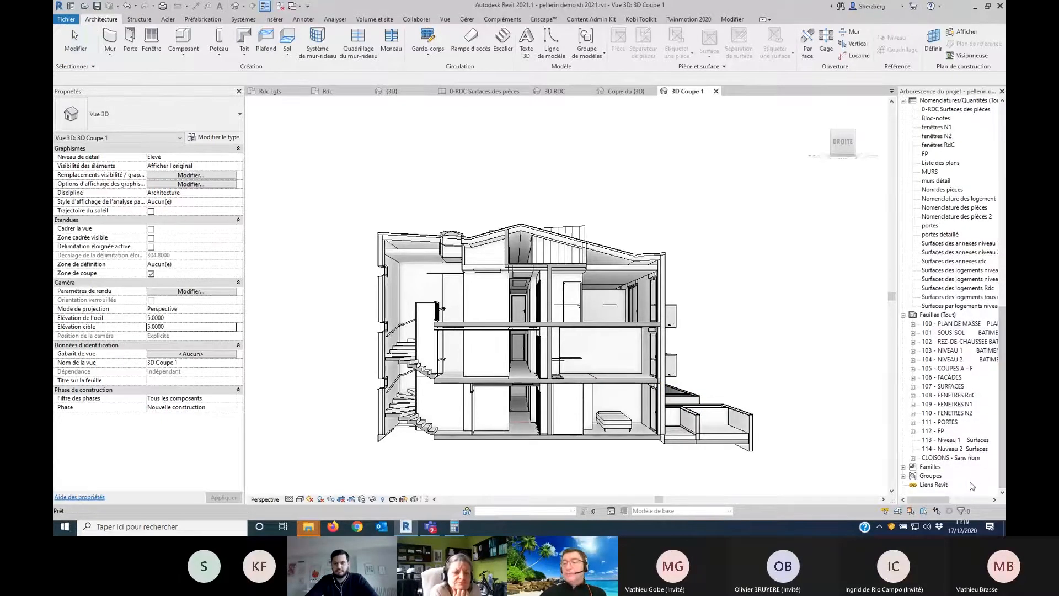
{"action": "double_click", "coordinate": [948, 352]}
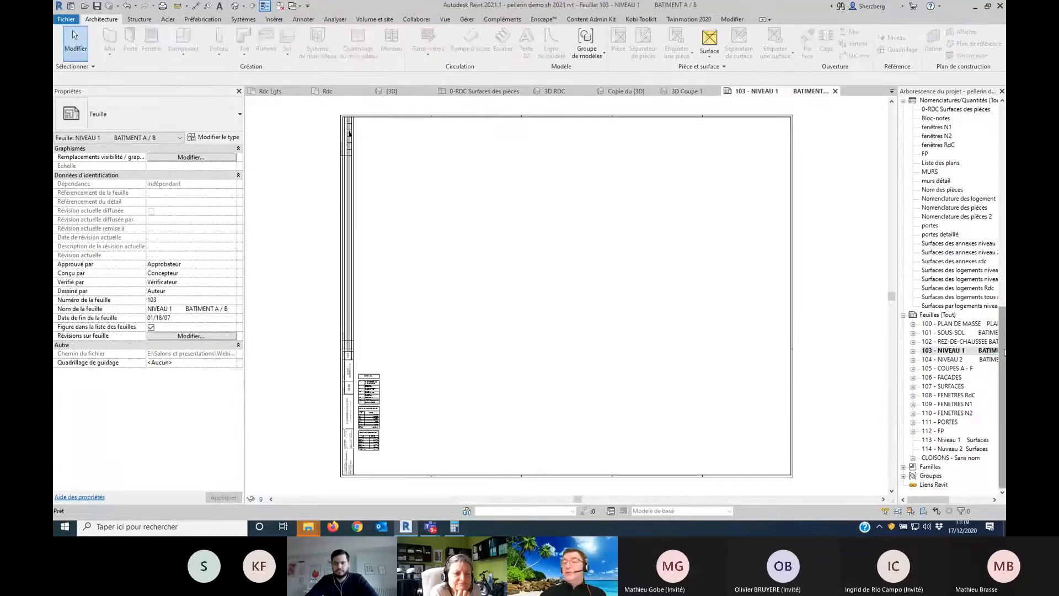
Step: Try to place the 3D Coupe 1 and 3D RDC perspective views on sheet 103, declining to activate their crop regions
{"action": "left_click_drag", "start_coordinate": [1003, 351], "coordinate": [948, 144]}
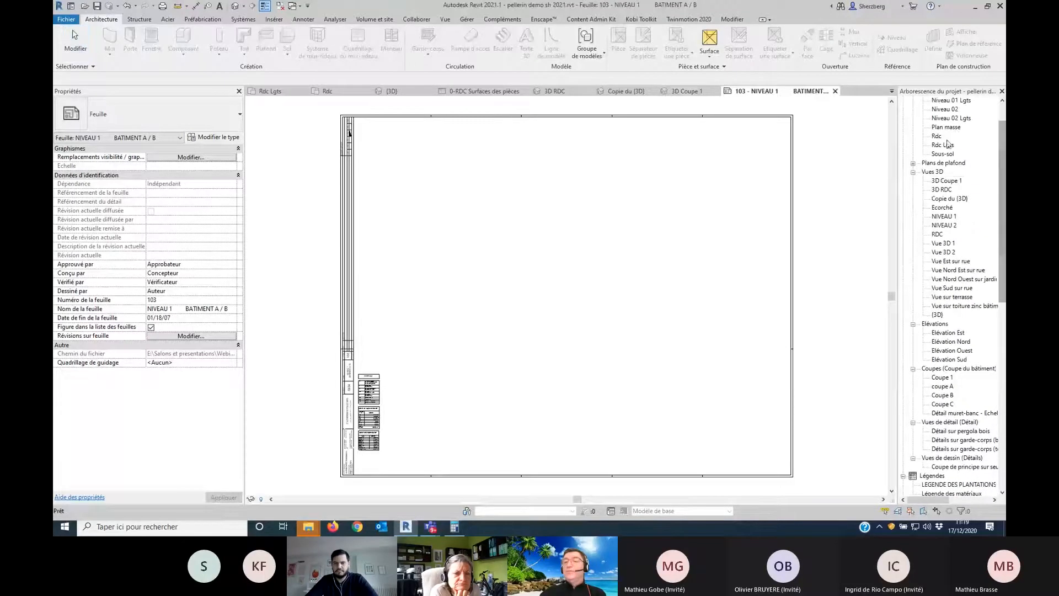
{"action": "left_click", "coordinate": [946, 181]}
{"action": "left_click", "coordinate": [551, 228]}
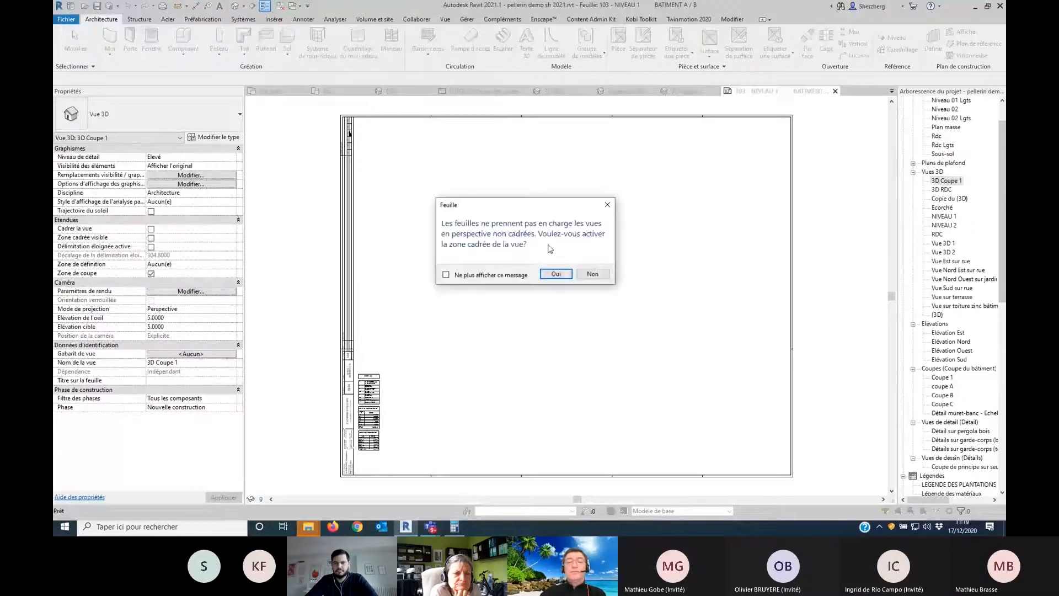
{"action": "left_click", "coordinate": [598, 275]}
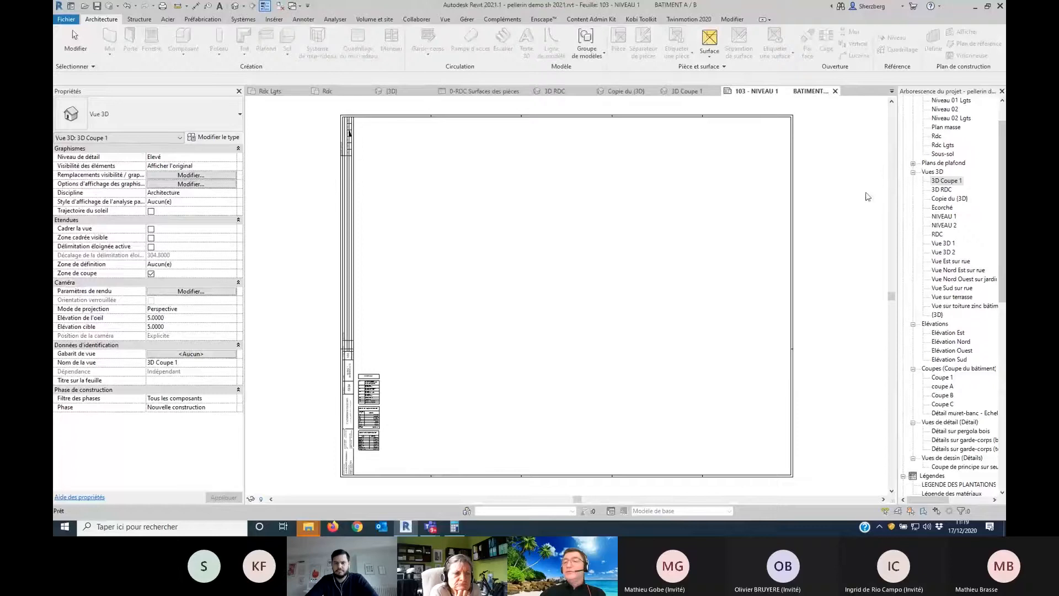
{"action": "left_click", "coordinate": [941, 189]}
{"action": "left_click", "coordinate": [598, 200]}
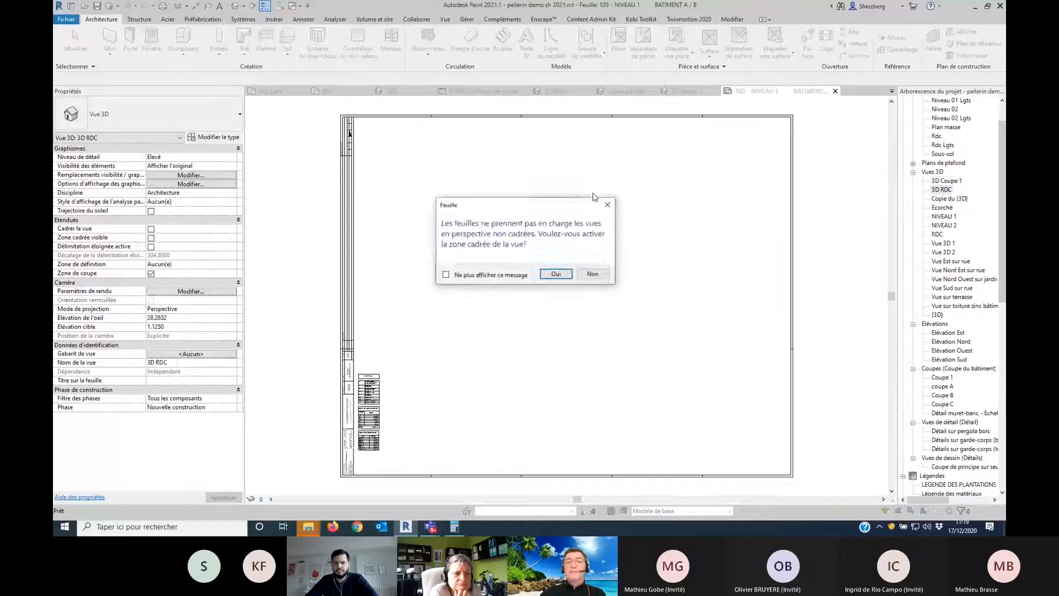
{"action": "left_click", "coordinate": [598, 275]}
Step: Place the Ecorché 3D view in the upper part of sheet 103, beside the title block
{"action": "left_click_drag", "start_coordinate": [947, 210], "coordinate": [672, 215]}
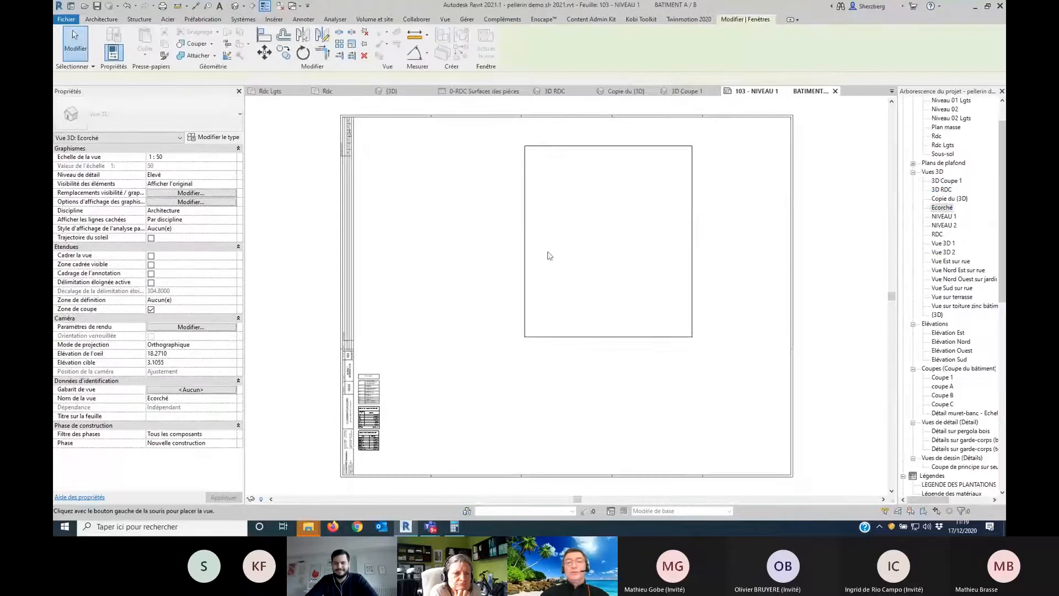
{"action": "left_click", "coordinate": [631, 331]}
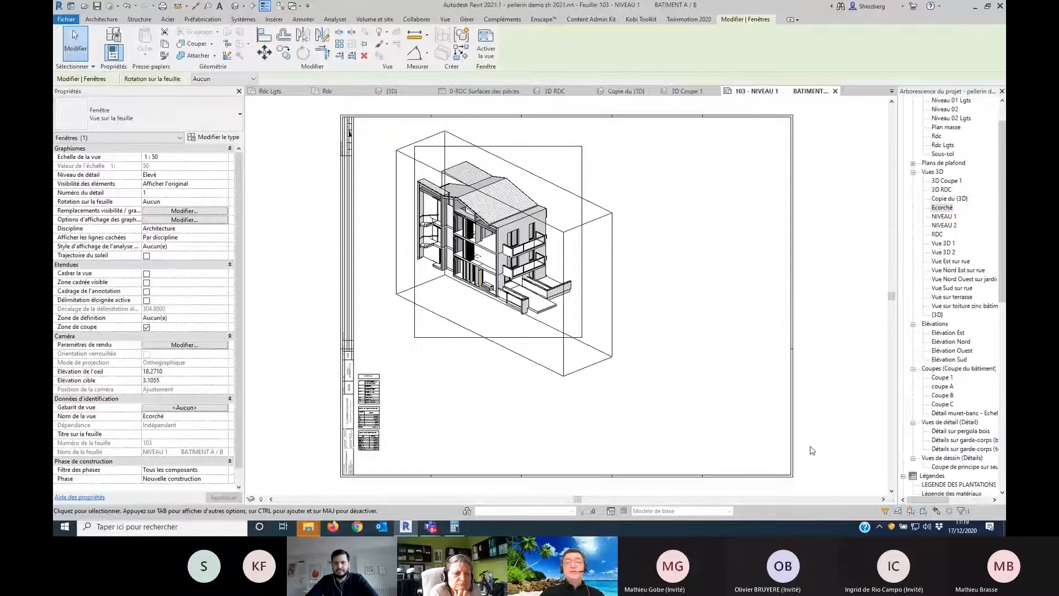
Step: Try placing the Rdc Lgts floor plan on sheet 103, and undo the placement
{"action": "scroll", "coordinate": [963, 176], "scroll_direction": "up", "scroll_amount": 3}
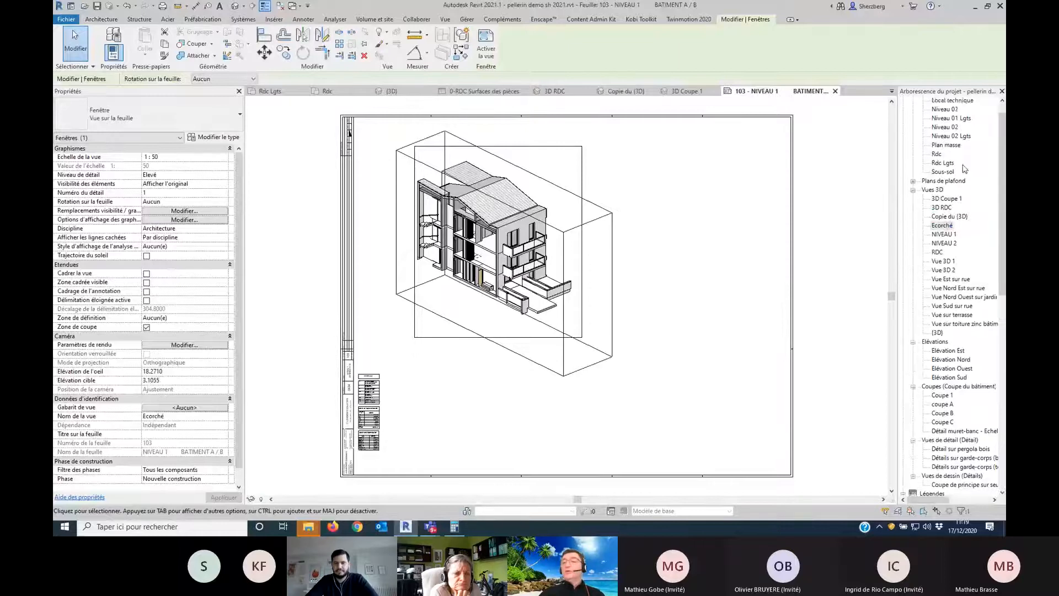
{"action": "left_click", "coordinate": [949, 182]}
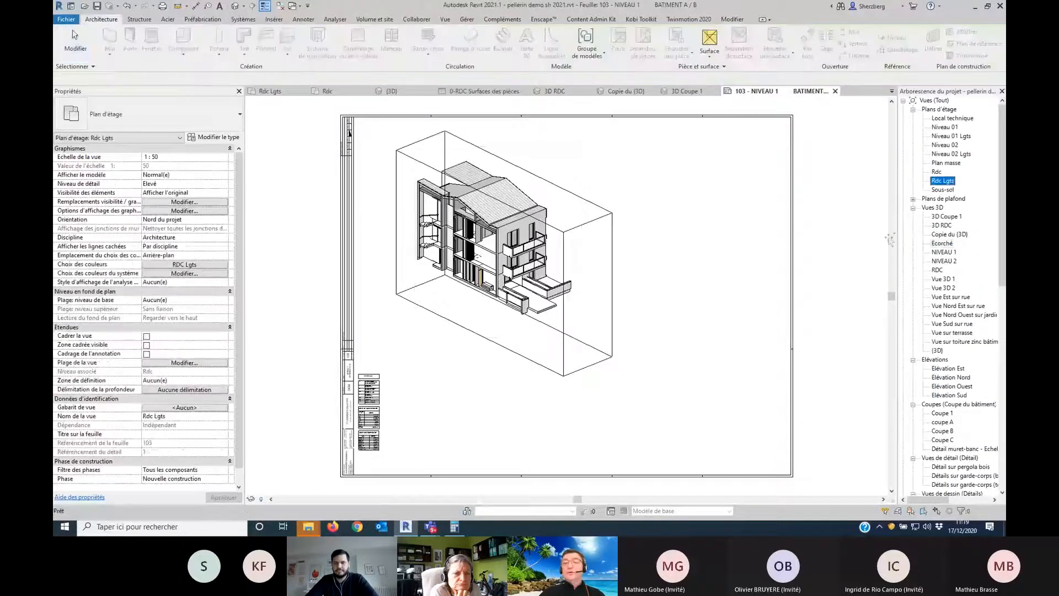
{"action": "left_click_drag", "start_coordinate": [740, 343], "coordinate": [671, 370]}
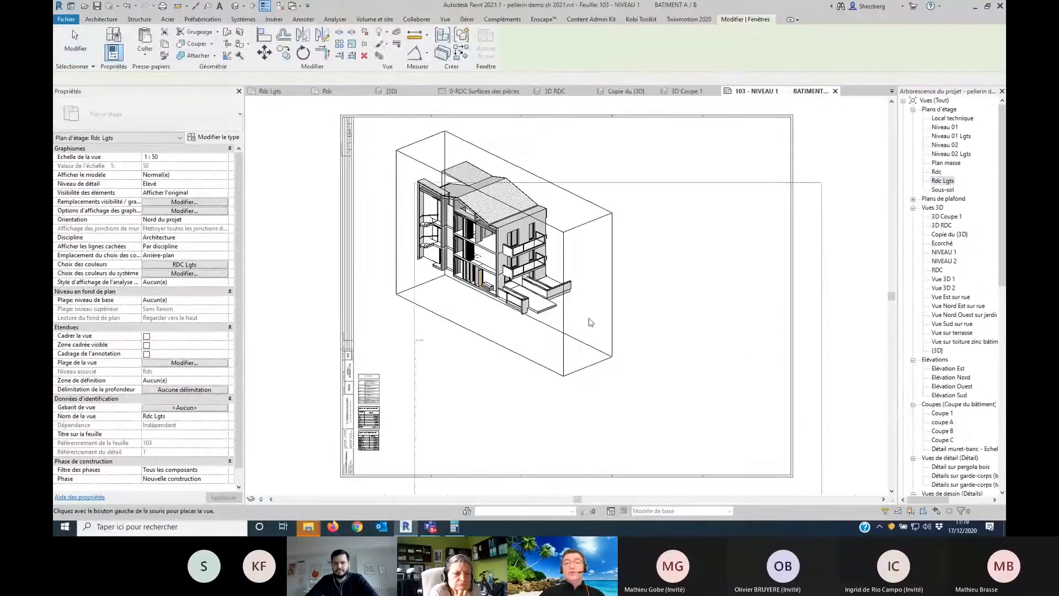
{"action": "left_click", "coordinate": [686, 412]}
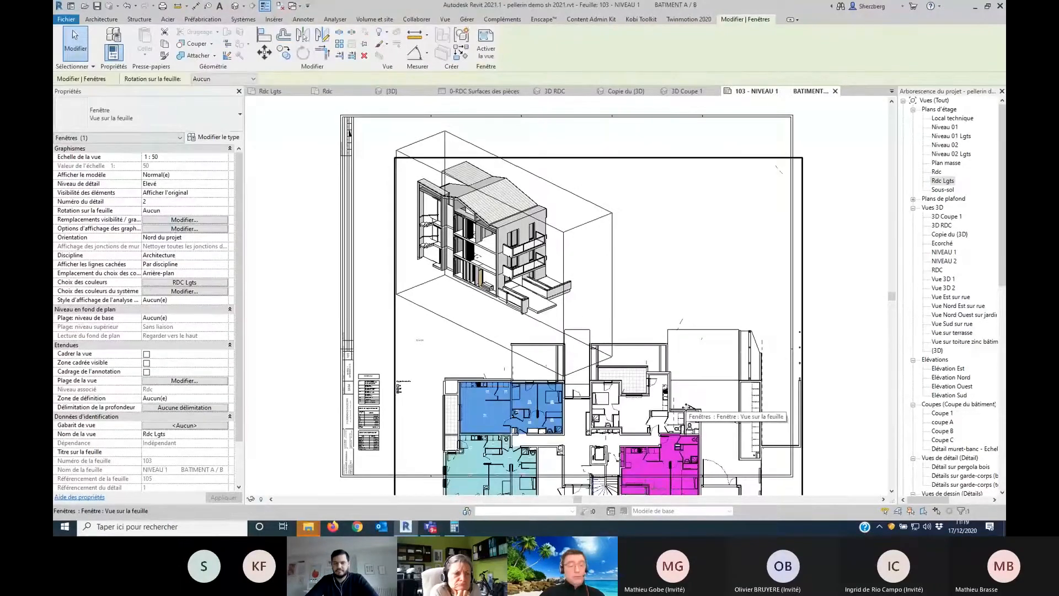
{"action": "key", "text": "ctrl+z"}
Step: Find the sheet 106 - FACADES in the project's sheet list and open it
{"action": "scroll", "coordinate": [980, 398], "scroll_direction": "down", "scroll_amount": 4}
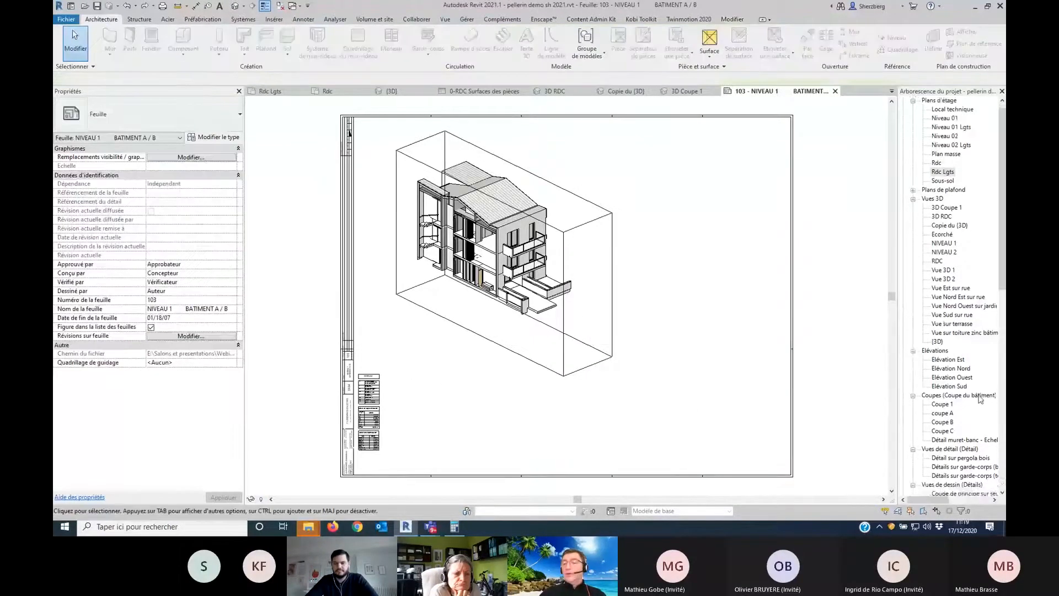
{"action": "scroll", "coordinate": [980, 398], "scroll_direction": "down", "scroll_amount": 6}
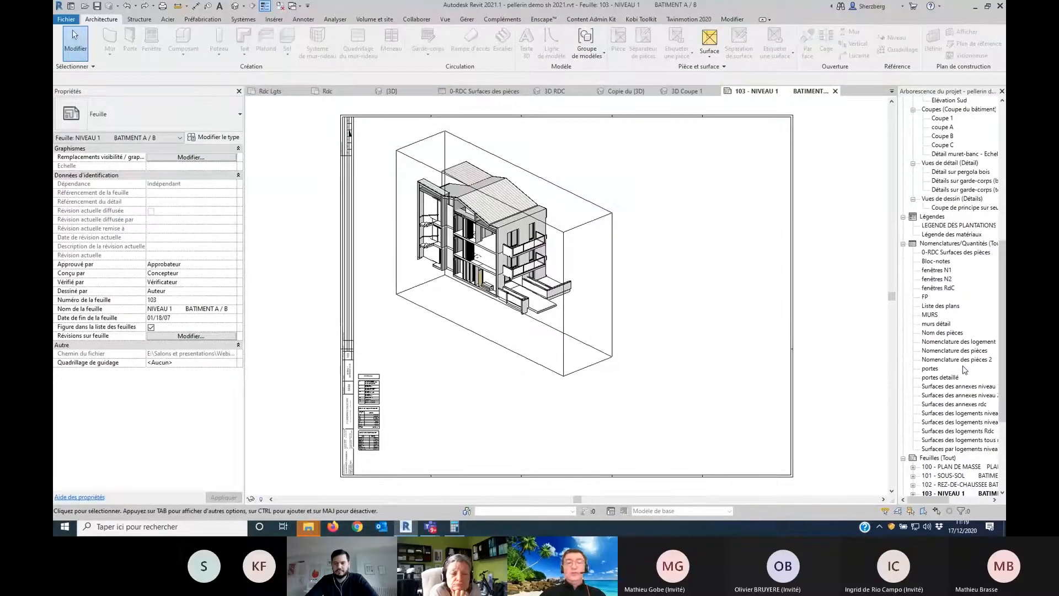
{"action": "scroll", "coordinate": [965, 369], "scroll_direction": "down", "scroll_amount": 5}
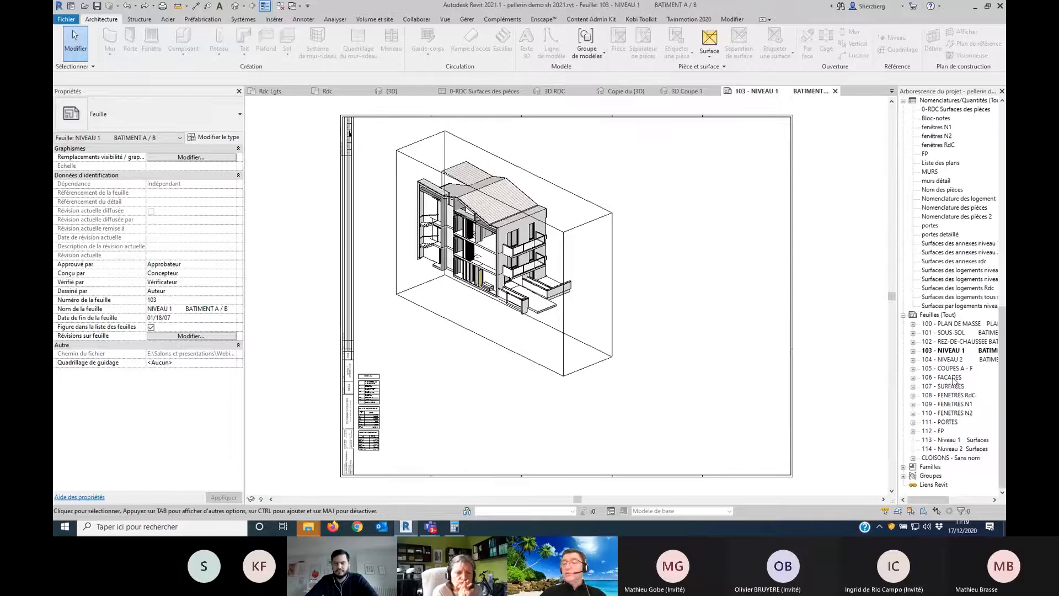
{"action": "left_click", "coordinate": [950, 378]}
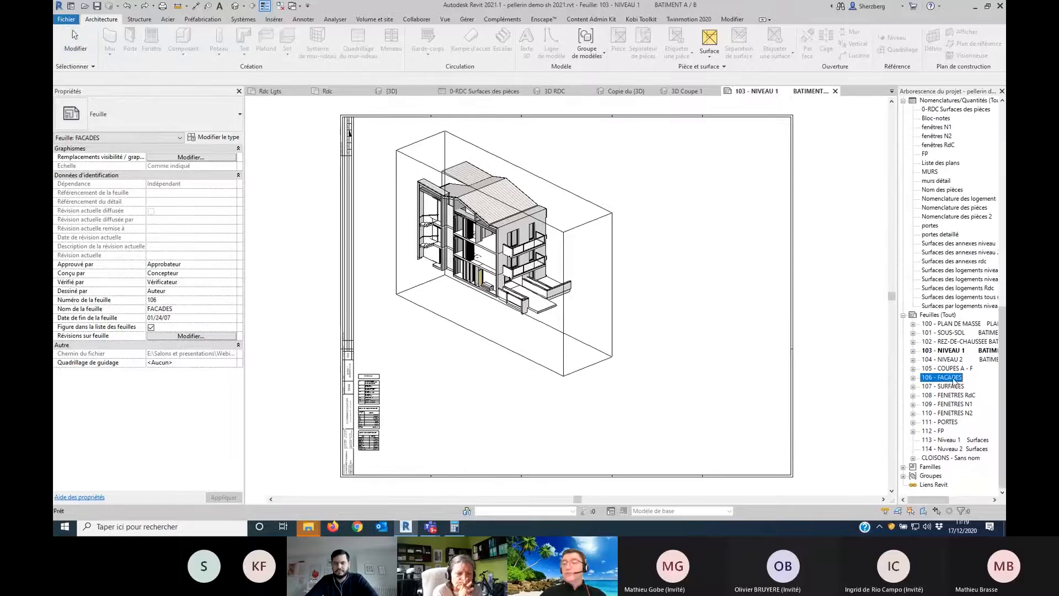
{"action": "double_click", "coordinate": [950, 378]}
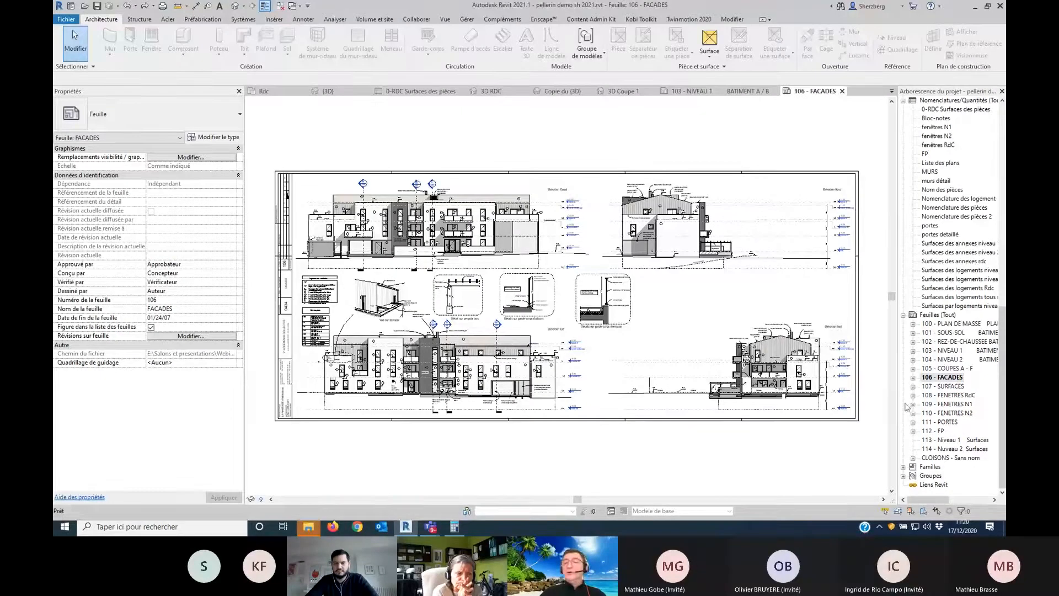
Step: Place the drafting view Coupe de principe sur seuil on sheet 106, in the free space beside the row of existing details
{"action": "scroll", "coordinate": [980, 193], "scroll_direction": "up", "scroll_amount": 3}
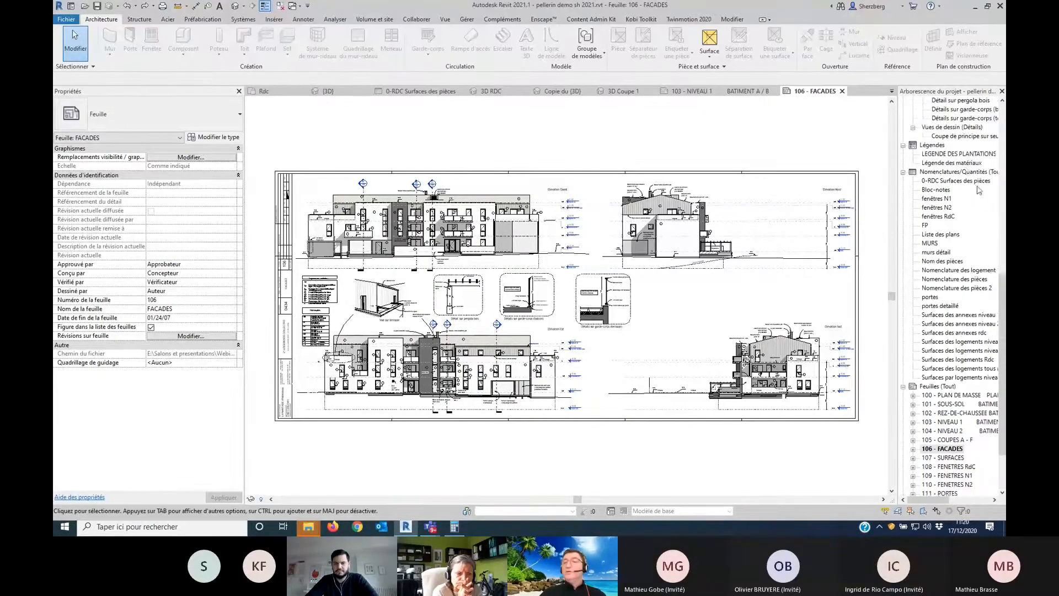
{"action": "scroll", "coordinate": [973, 185], "scroll_direction": "up", "scroll_amount": 2}
{"action": "left_click", "coordinate": [963, 180]}
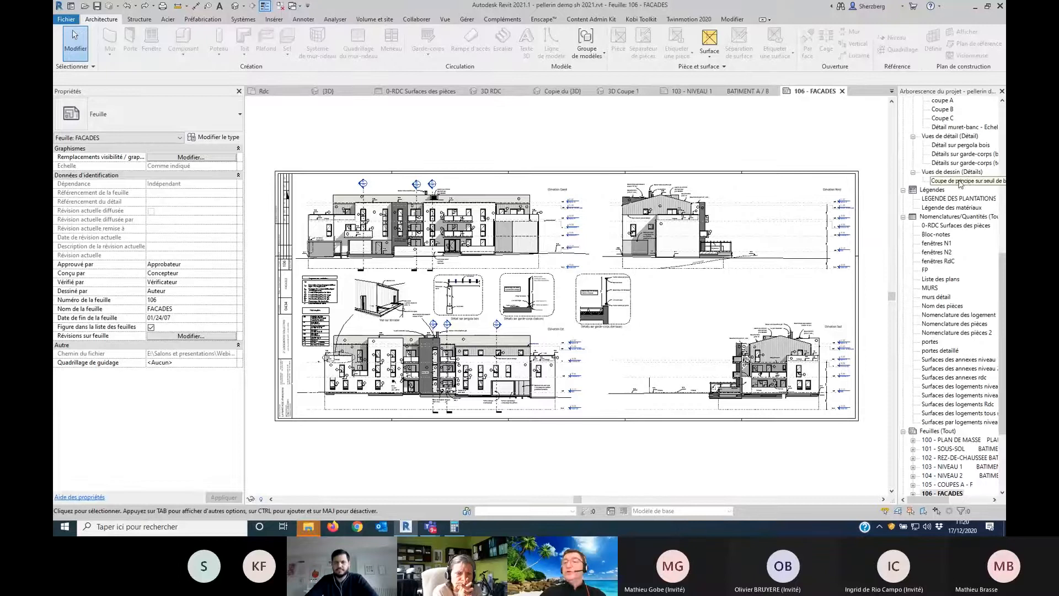
{"action": "left_click_drag", "start_coordinate": [775, 314], "coordinate": [684, 312]}
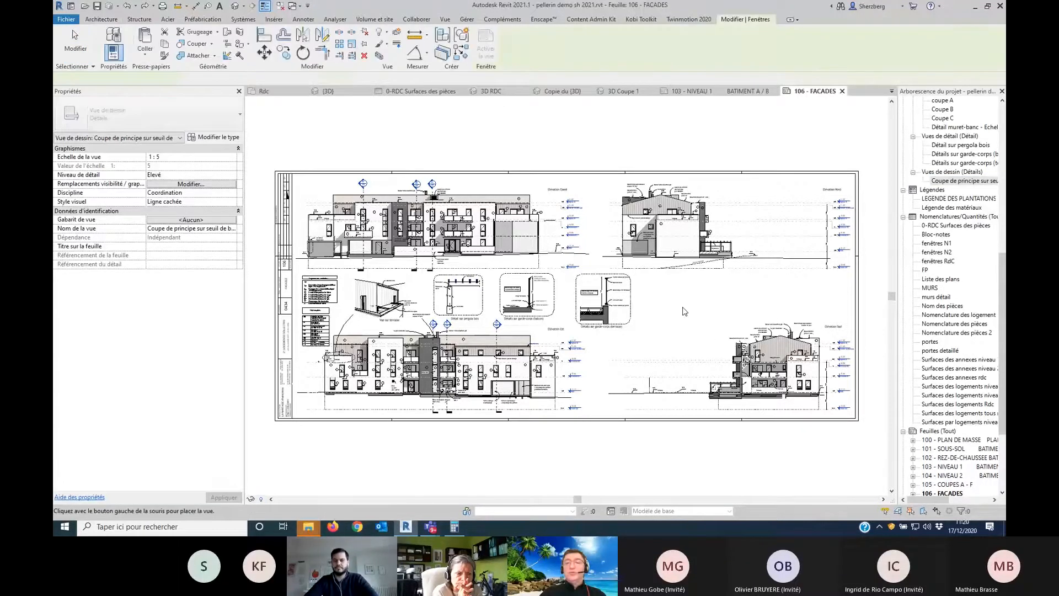
{"action": "left_click", "coordinate": [684, 312]}
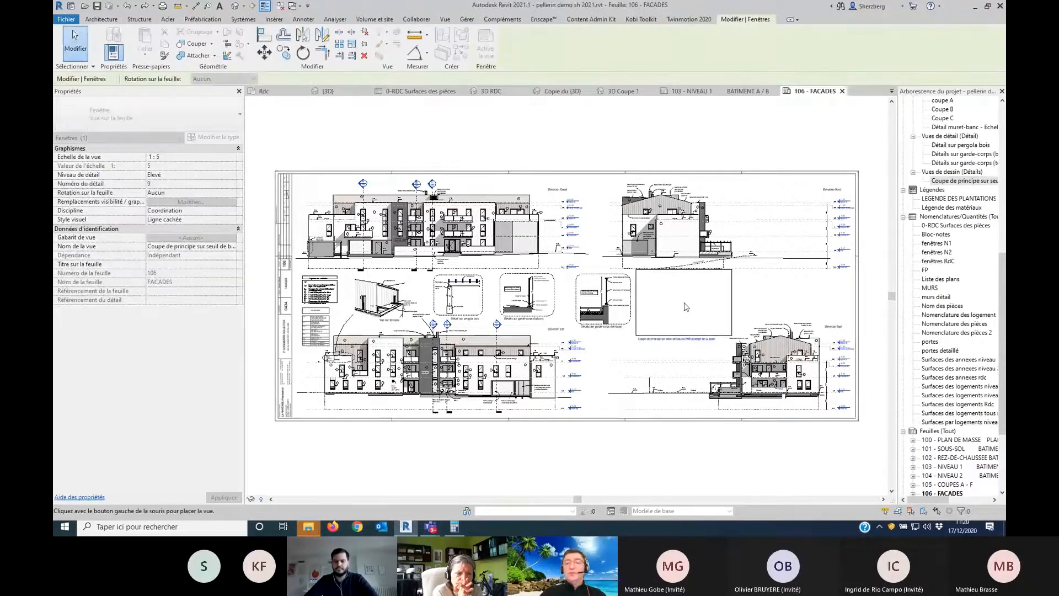
{"action": "left_click", "coordinate": [686, 306]}
{"action": "key", "text": "Escape"}
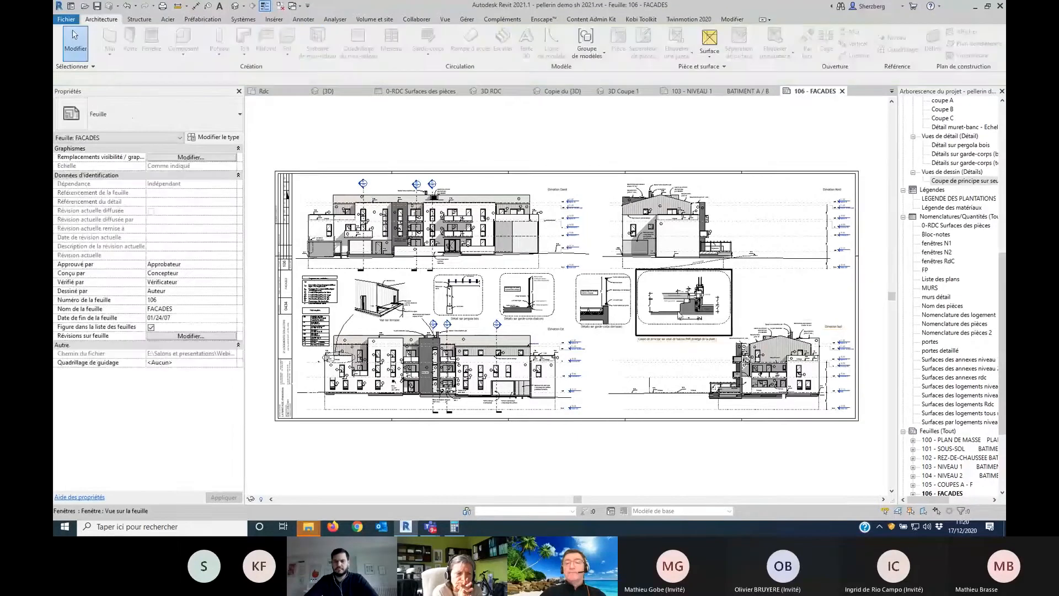
Step: Examine the newly placed threshold section, the neighbouring railing details and the elevations on the FACADES sheet
{"action": "scroll", "coordinate": [680, 314], "scroll_direction": "up", "scroll_amount": 6}
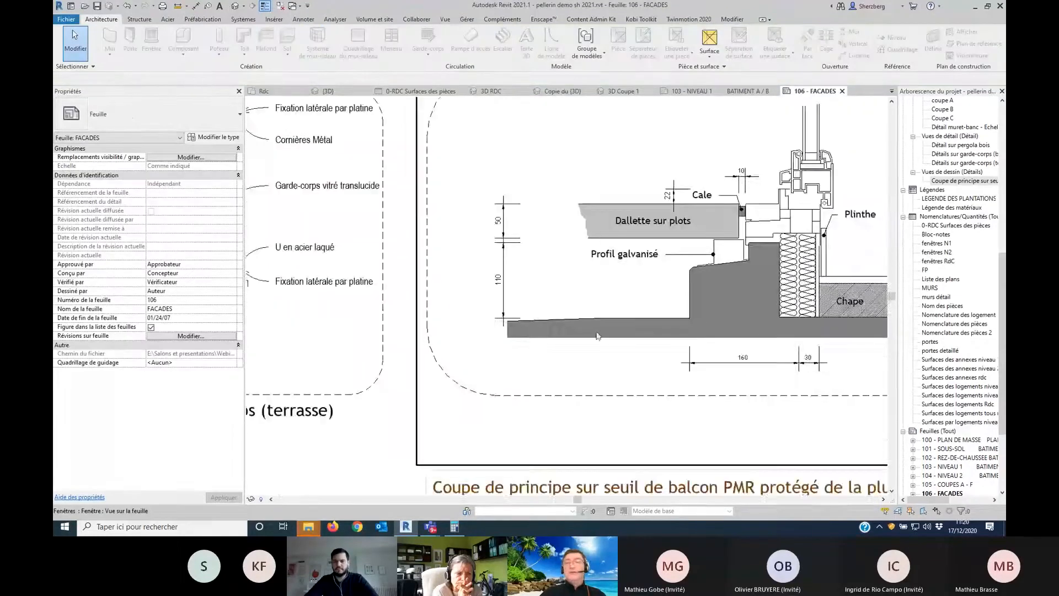
{"action": "middle_click_drag", "start_coordinate": [371, 324], "coordinate": [616, 423]}
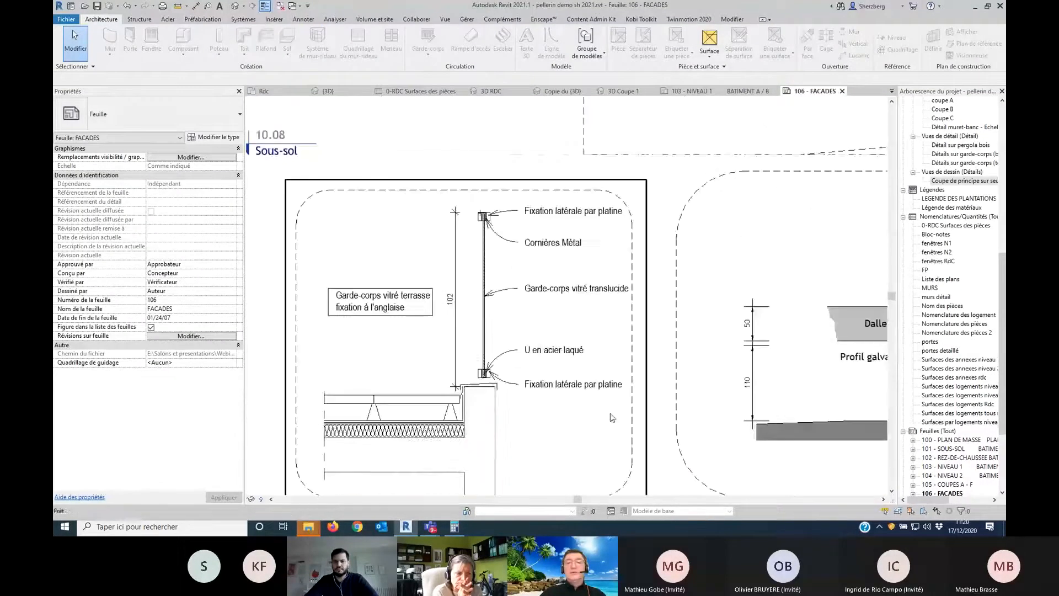
{"action": "middle_click_drag", "start_coordinate": [648, 374], "coordinate": [850, 350]}
{"action": "scroll", "coordinate": [850, 349], "scroll_direction": "down", "scroll_amount": 1}
{"action": "scroll", "coordinate": [728, 370], "scroll_direction": "down", "scroll_amount": 4}
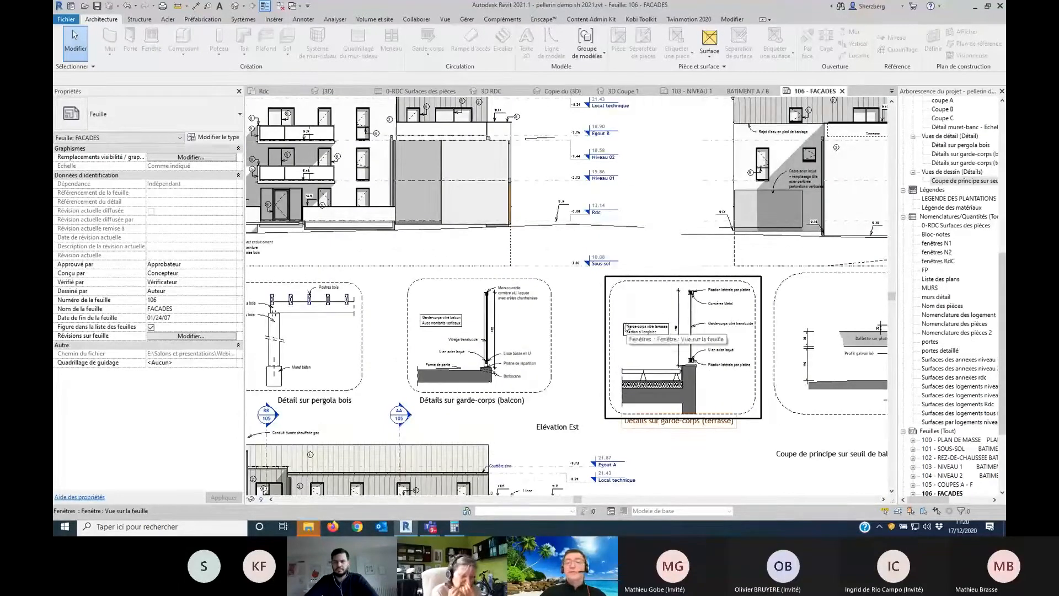
{"action": "scroll", "coordinate": [627, 328], "scroll_direction": "down", "scroll_amount": 5}
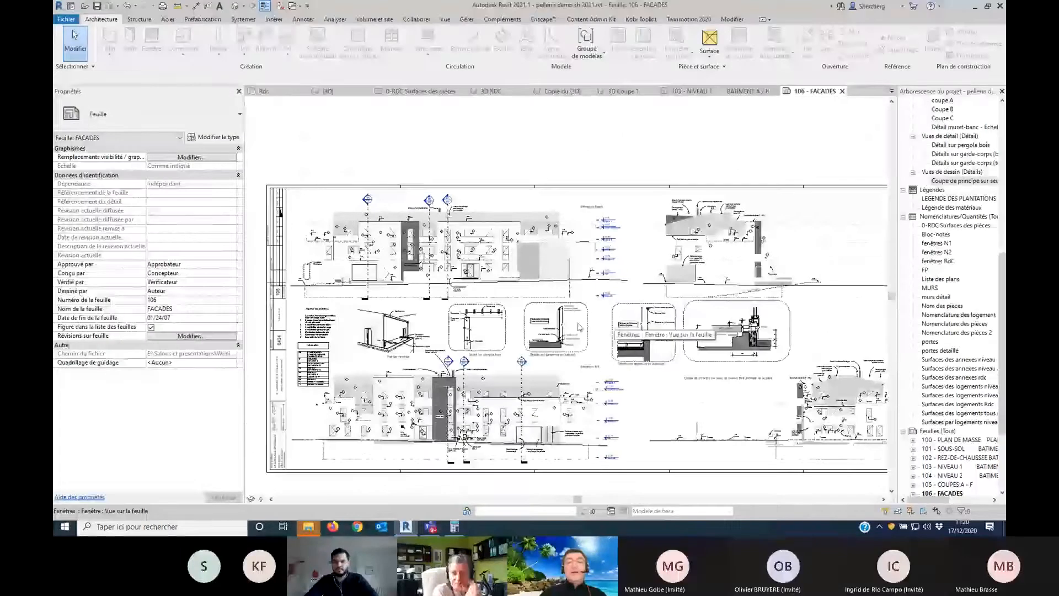
{"action": "scroll", "coordinate": [580, 326], "scroll_direction": "up", "scroll_amount": 5}
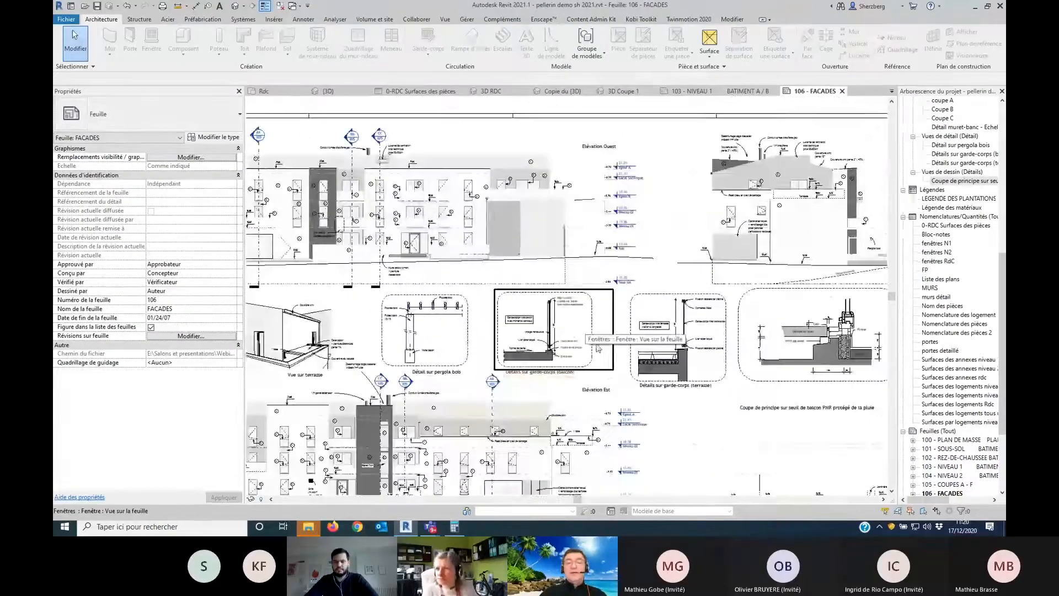
{"action": "scroll", "coordinate": [598, 347], "scroll_direction": "down", "scroll_amount": 3}
{"action": "scroll", "coordinate": [513, 341], "scroll_direction": "up", "scroll_amount": 3}
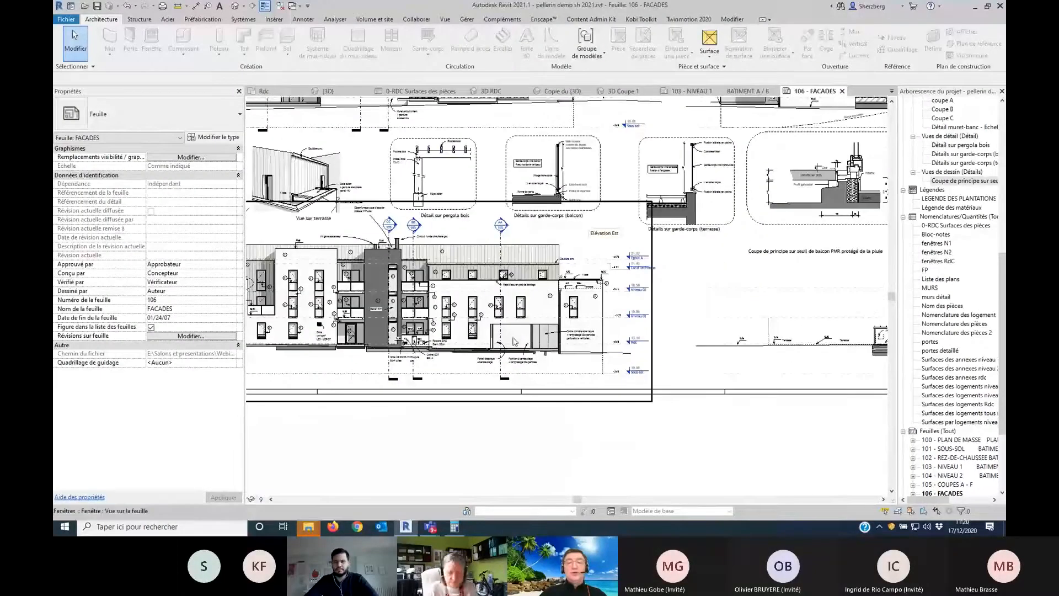
Step: Activate the Elévation Est view on the sheet and copy the rightmost Niveau 01 window above the gate twice along the wall
{"action": "scroll", "coordinate": [513, 341], "scroll_direction": "up", "scroll_amount": 2}
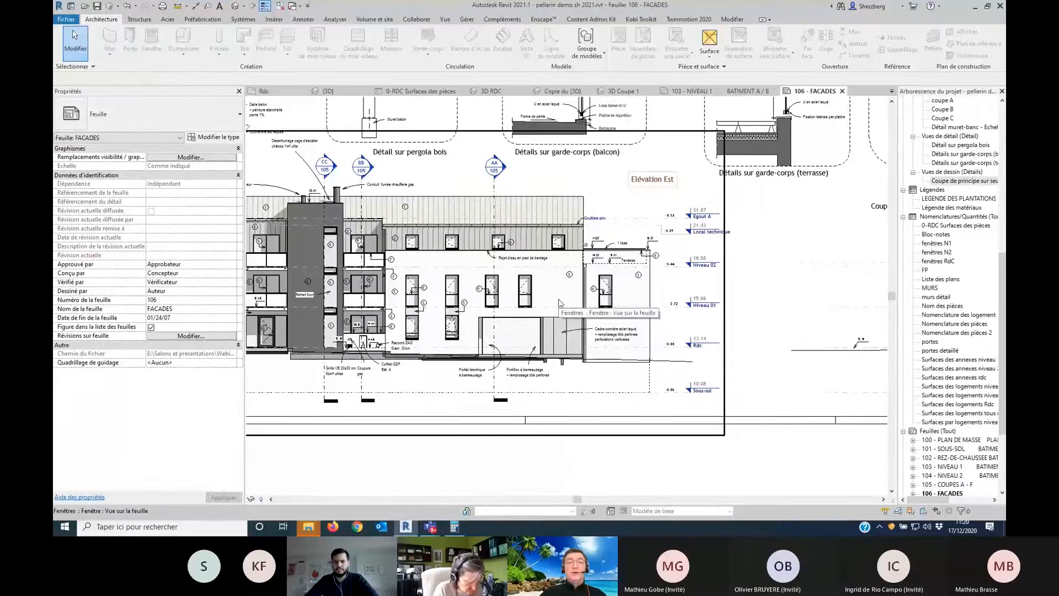
{"action": "double_click", "coordinate": [551, 301]}
{"action": "left_click", "coordinate": [527, 295]}
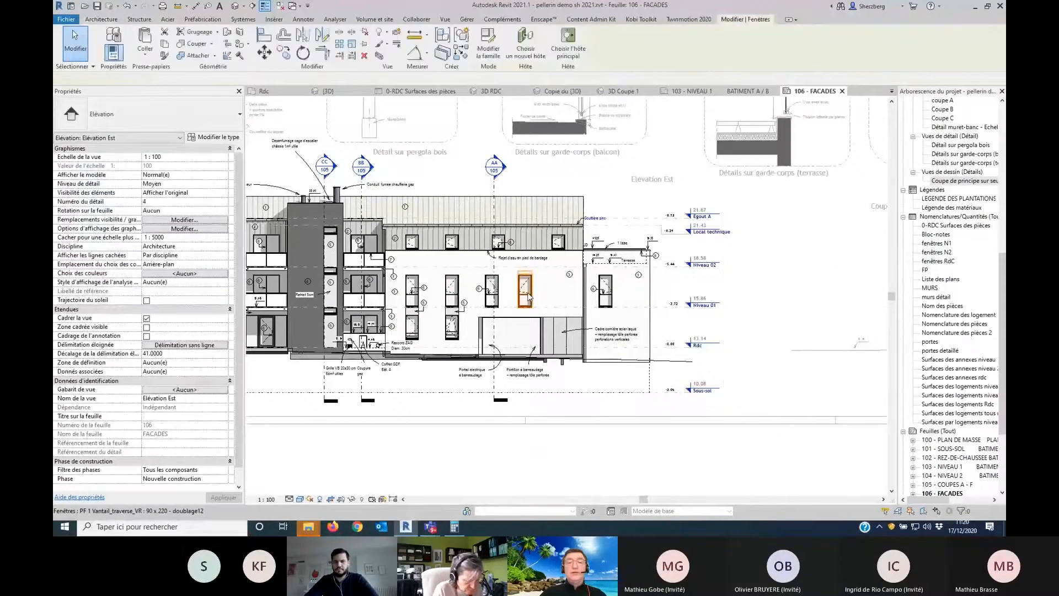
{"action": "scroll", "coordinate": [528, 296], "scroll_direction": "up", "scroll_amount": 4}
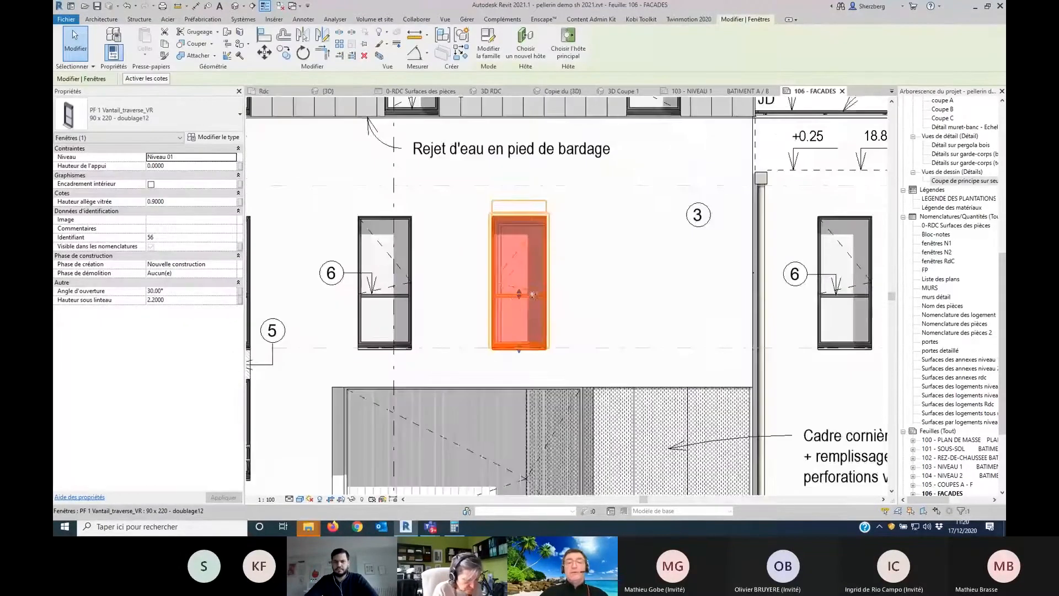
{"action": "left_click_drag", "start_coordinate": [587, 297], "coordinate": [640, 296], "text": "ctrl"}
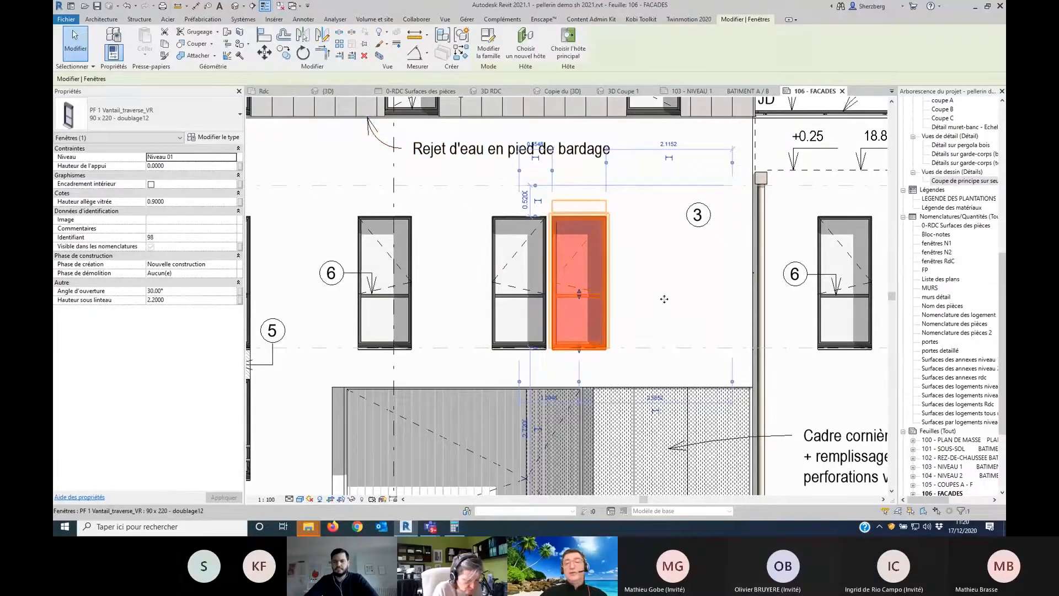
{"action": "mouse_move", "coordinate": [650, 299]}
{"action": "left_mouse_down"}
{"action": "mouse_move", "coordinate": [684, 311]}
{"action": "mouse_move", "coordinate": [671, 298]}
{"action": "left_mouse_up"}
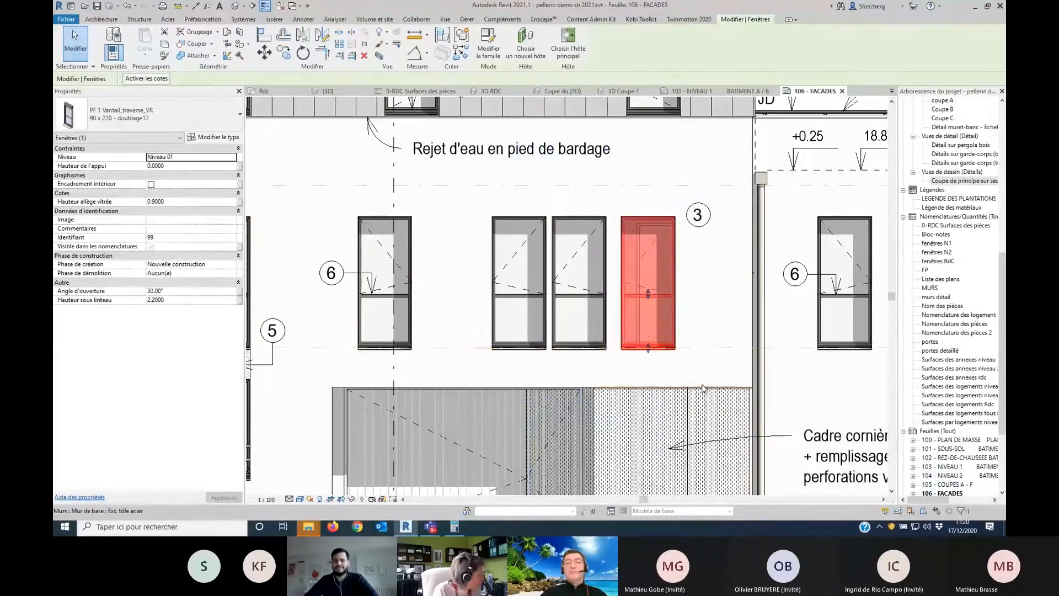
{"action": "key", "text": "Escape"}
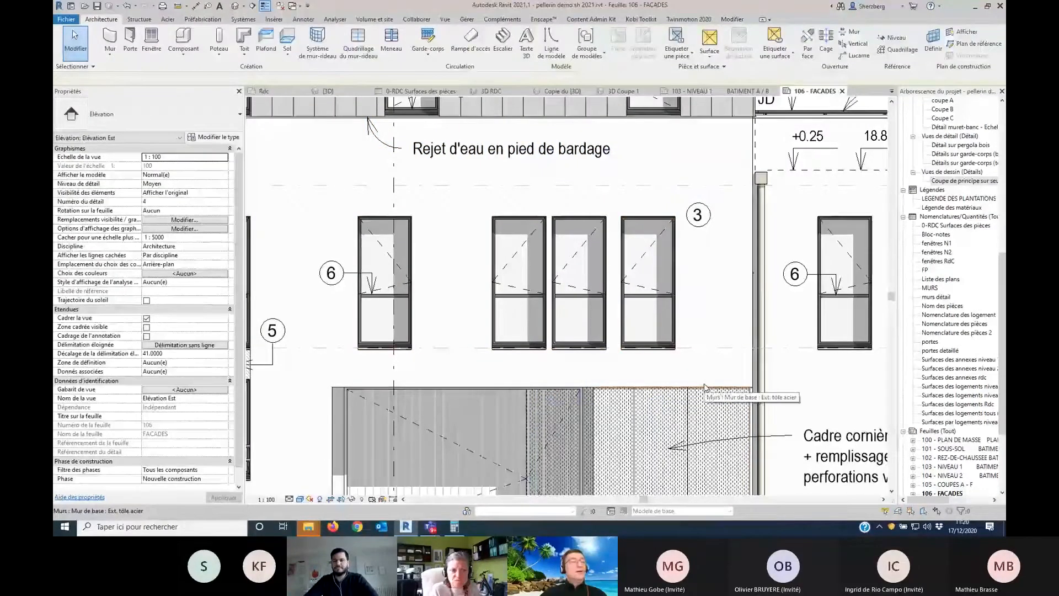
Step: Open the {3D} view and examine the copied windows on the facade, up close and within the whole building
{"action": "left_click", "coordinate": [237, 7]}
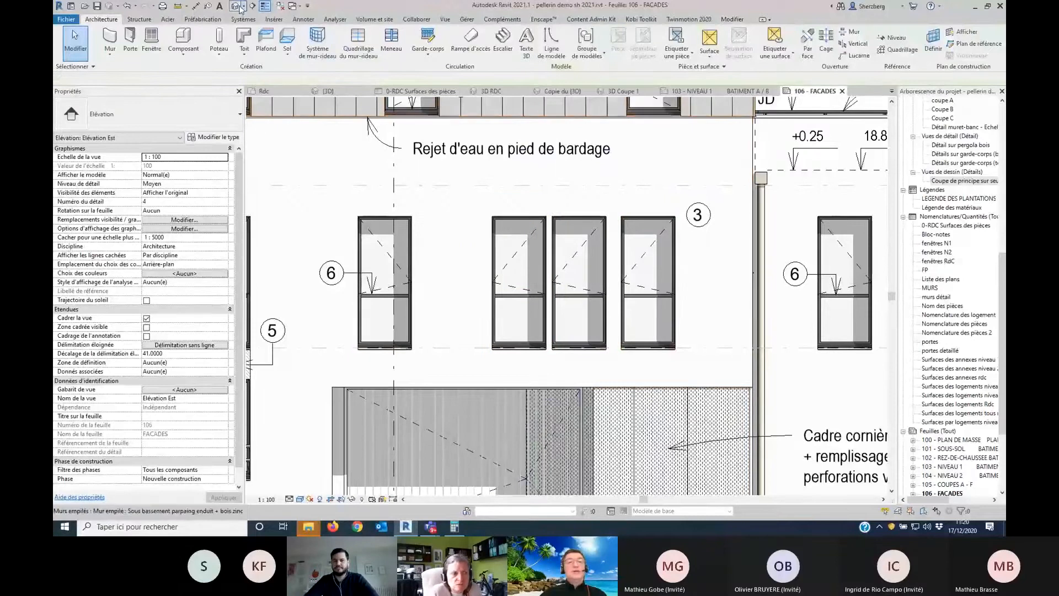
{"action": "middle_click_drag", "start_coordinate": [766, 386], "coordinate": [710, 368], "text": "shift"}
{"action": "scroll", "coordinate": [737, 322], "scroll_direction": "up", "scroll_amount": 10}
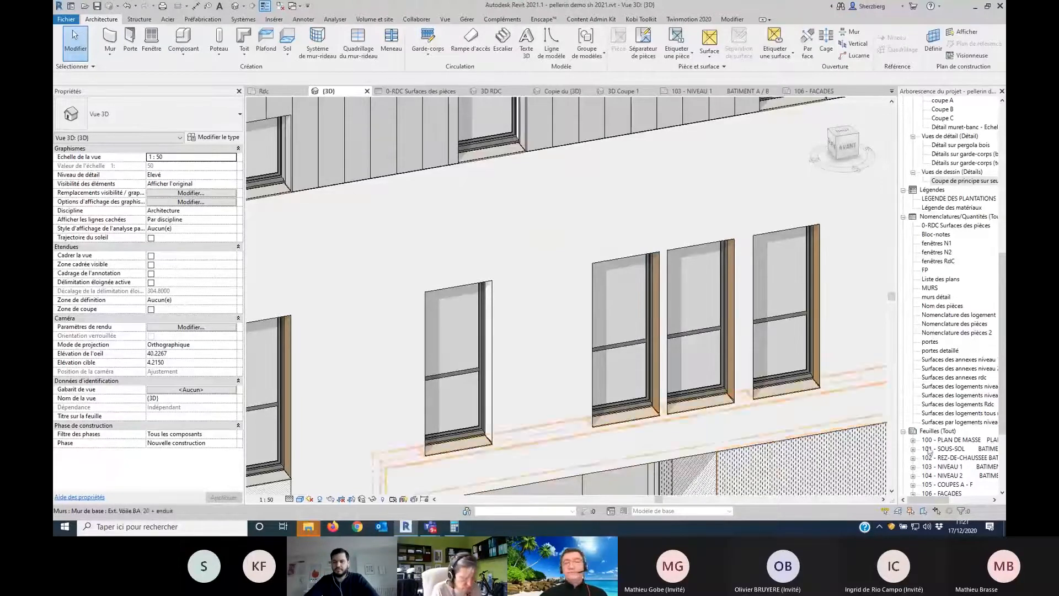
{"action": "scroll", "coordinate": [661, 381], "scroll_direction": "down", "scroll_amount": 1}
{"action": "scroll", "coordinate": [661, 380], "scroll_direction": "down", "scroll_amount": 5}
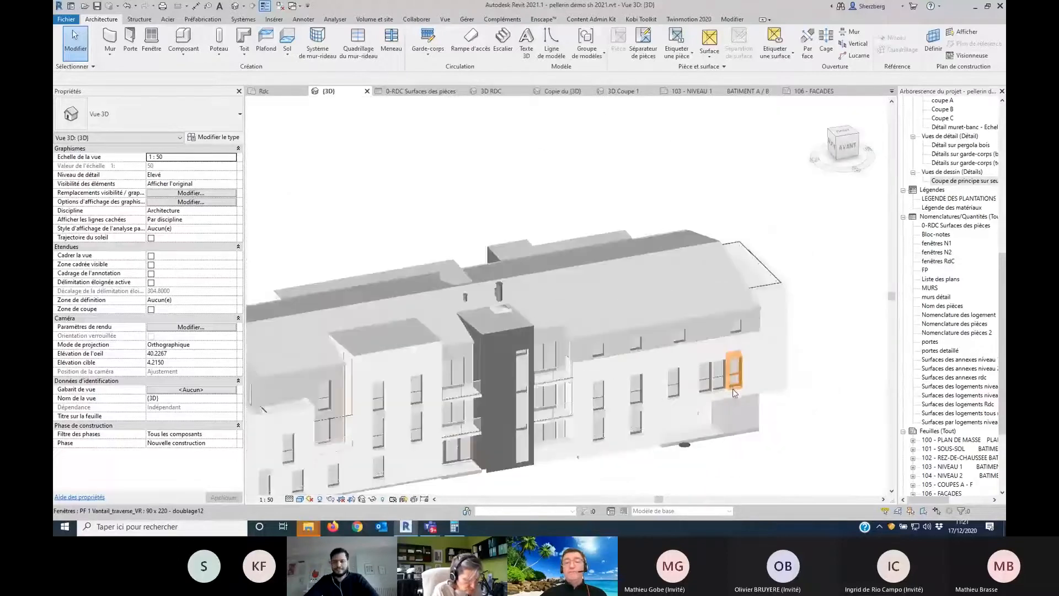
{"action": "middle_click_drag", "start_coordinate": [731, 388], "coordinate": [768, 317]}
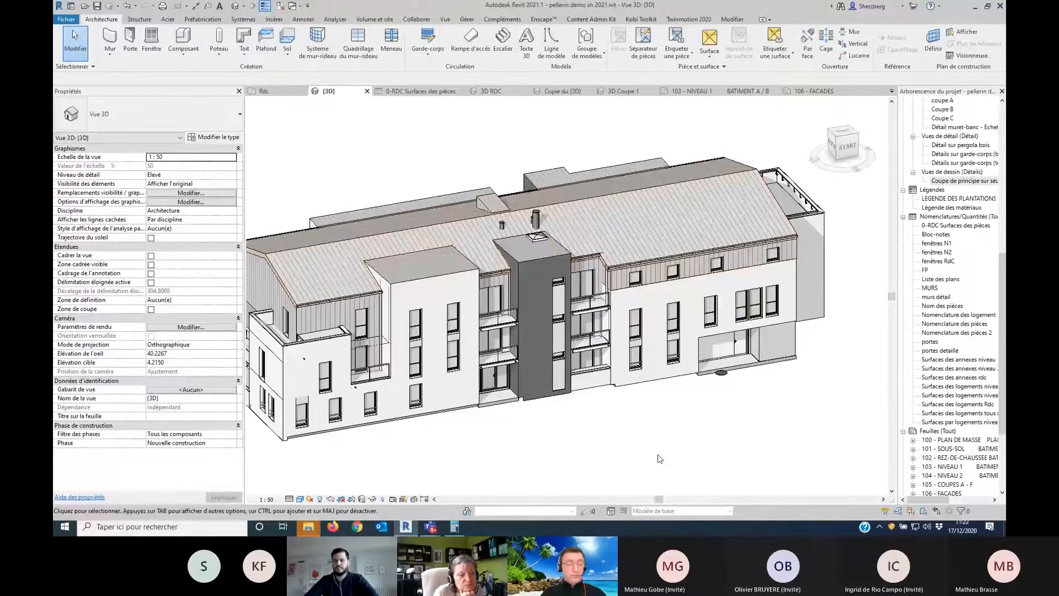
Step: Close the current project and create a new project from the Gabarit SH 2021 template
{"action": "key", "text": "alt+F4"}
{"action": "left_click", "coordinate": [556, 270]}
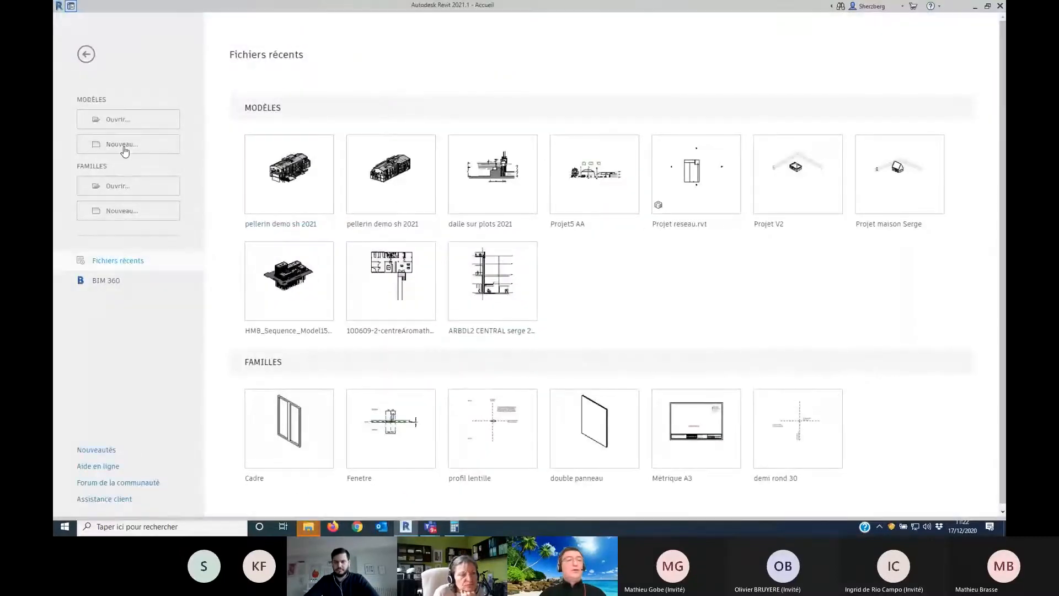
{"action": "left_click", "coordinate": [125, 149]}
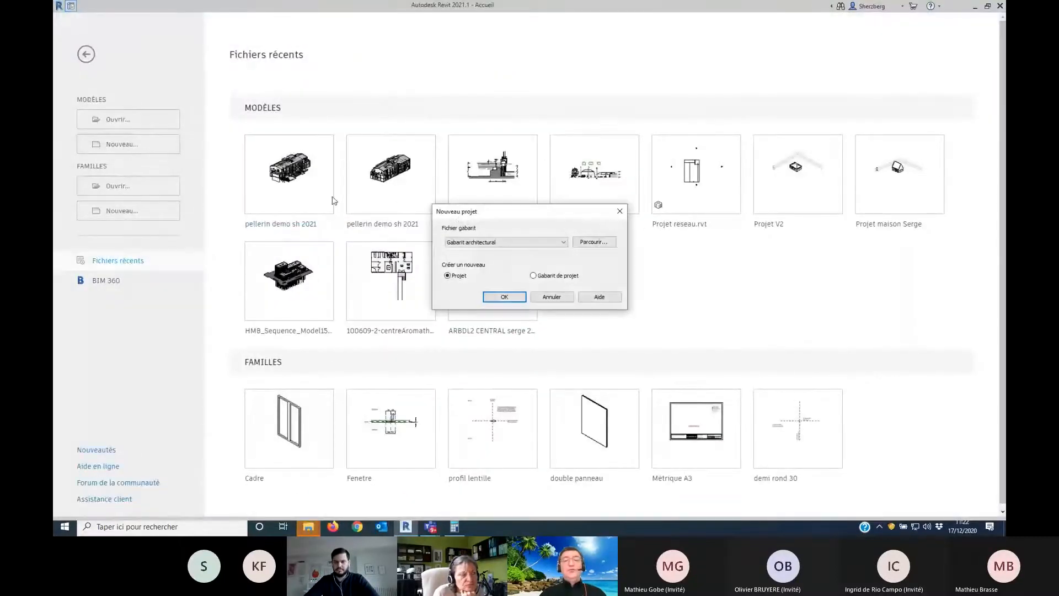
{"action": "left_click", "coordinate": [499, 243]}
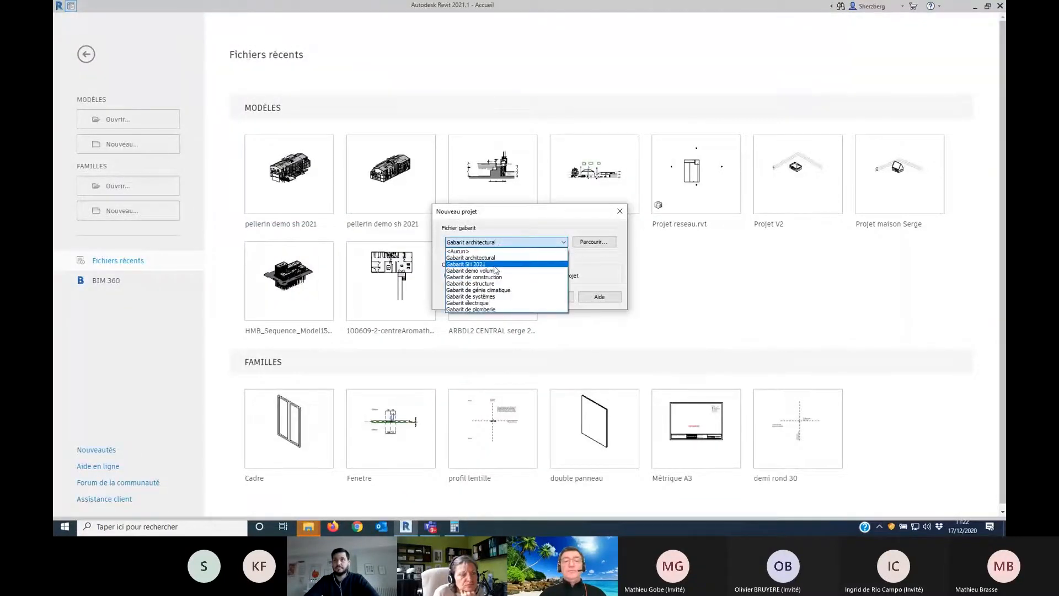
{"action": "left_click", "coordinate": [496, 270]}
{"action": "left_click", "coordinate": [498, 296]}
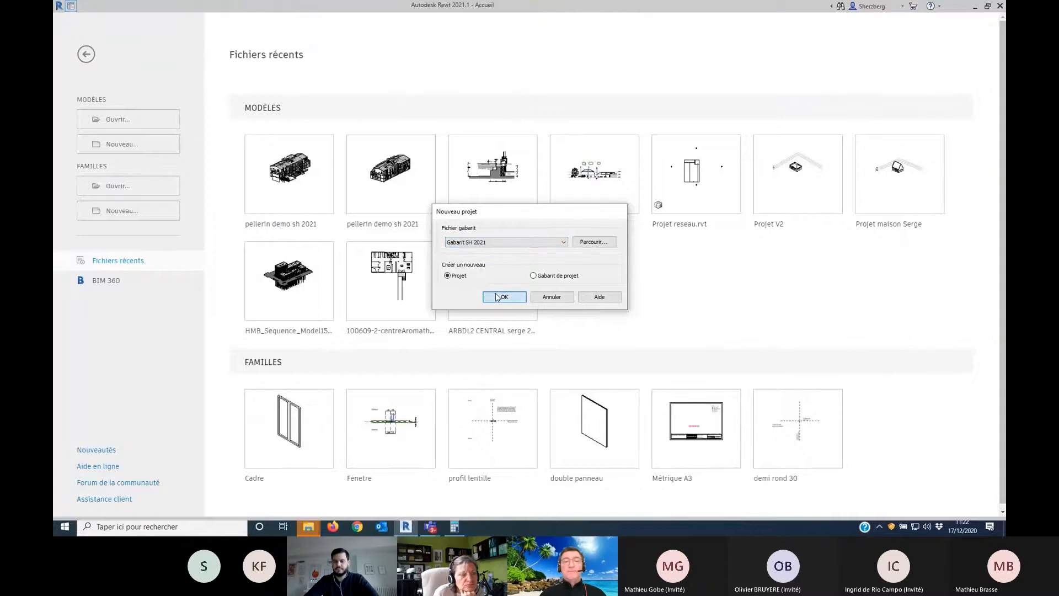
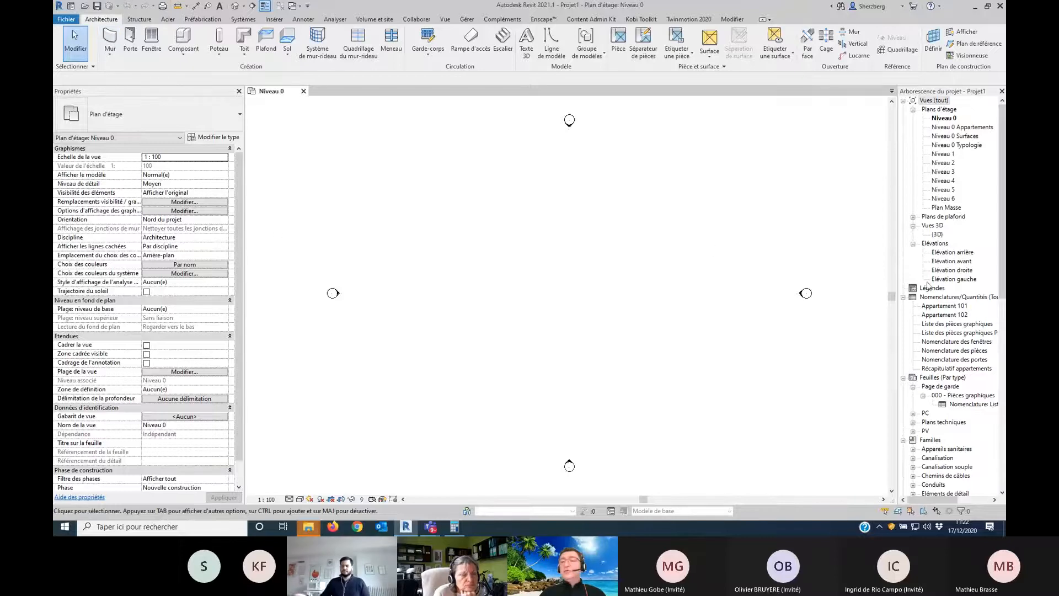
Step: Inspect the predefined levels in the Elévation avant view and return to the Niveau 0 floor plan
{"action": "double_click", "coordinate": [962, 262]}
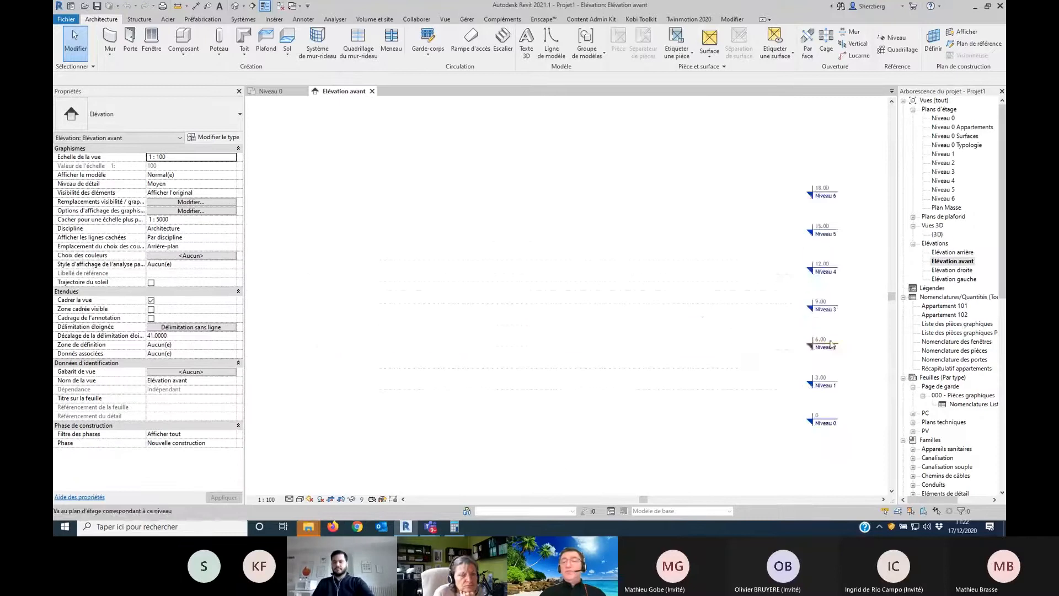
{"action": "scroll", "coordinate": [742, 348], "scroll_direction": "up", "scroll_amount": 5}
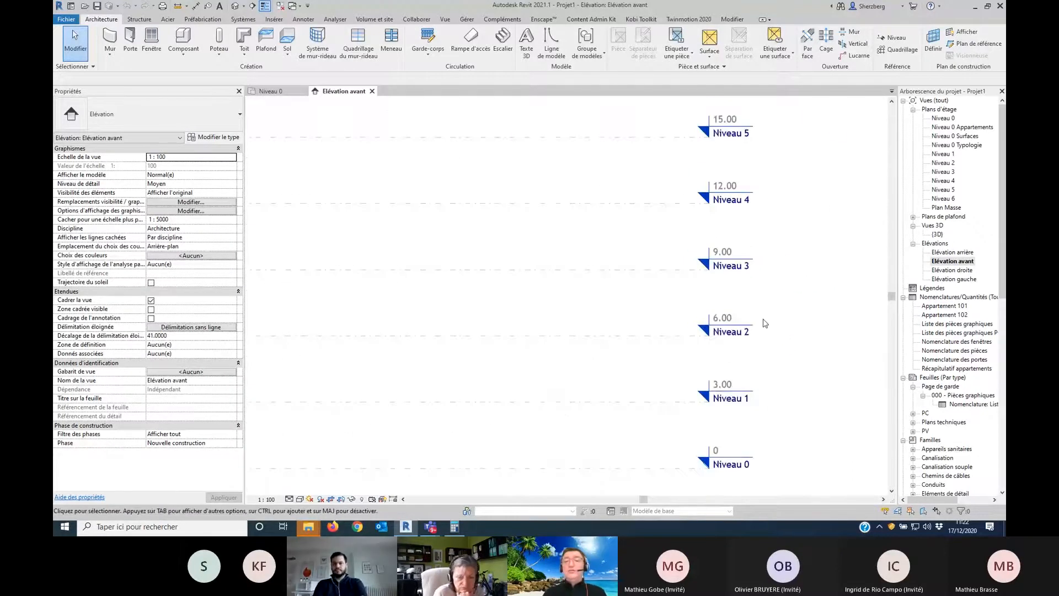
{"action": "double_click", "coordinate": [944, 118]}
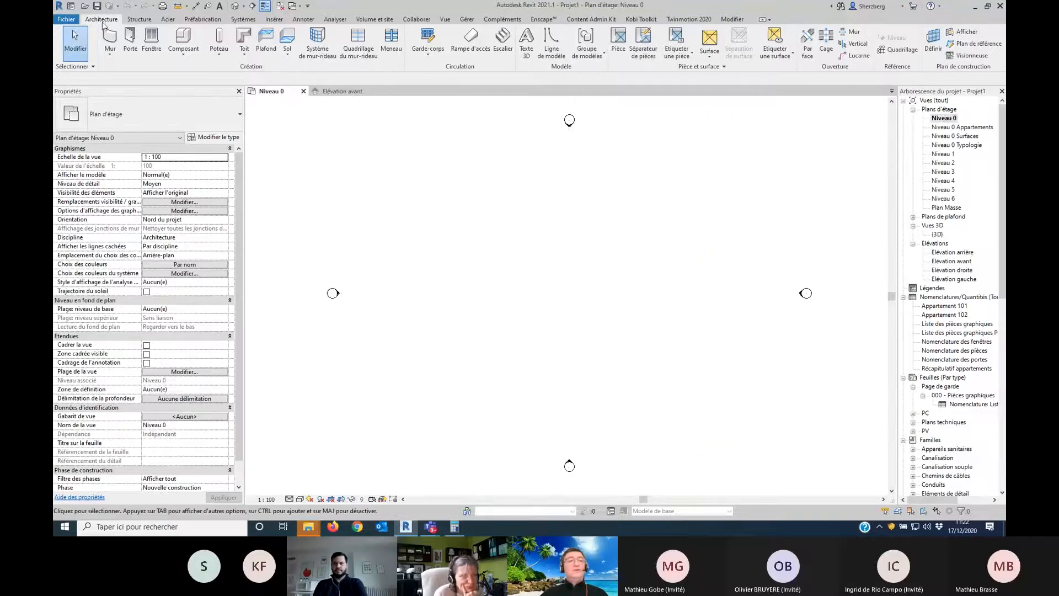
Step: Set up a new wall of type Ext. Voile BA 20 + Isolant 10 with its height constrained to Niveau 1
{"action": "left_click", "coordinate": [110, 39]}
{"action": "left_click", "coordinate": [177, 112]}
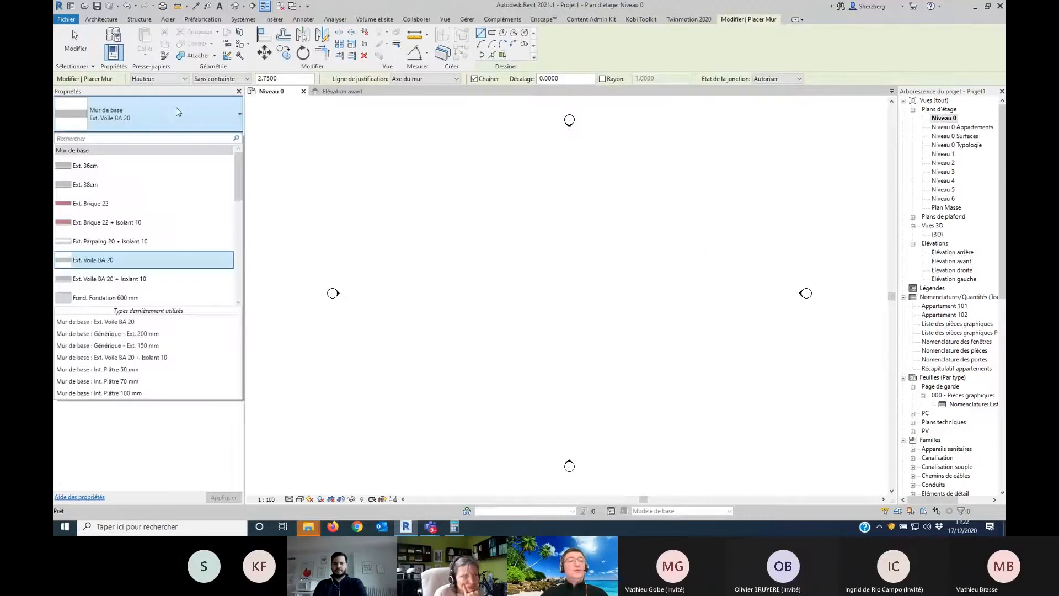
{"action": "scroll", "coordinate": [168, 226], "scroll_direction": "down", "scroll_amount": 1}
{"action": "left_click", "coordinate": [166, 231]}
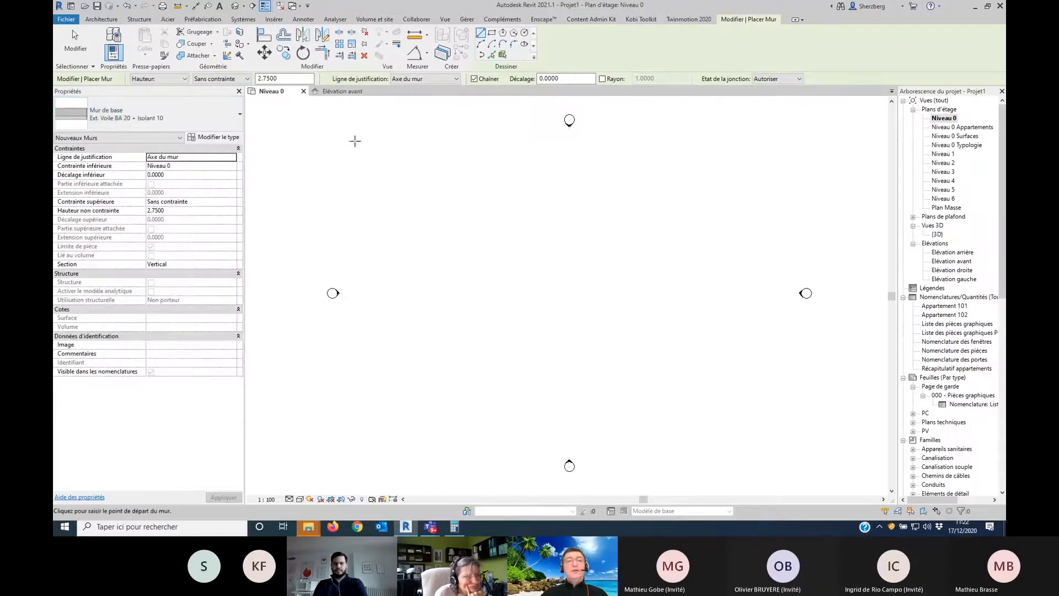
{"action": "left_click", "coordinate": [248, 79]}
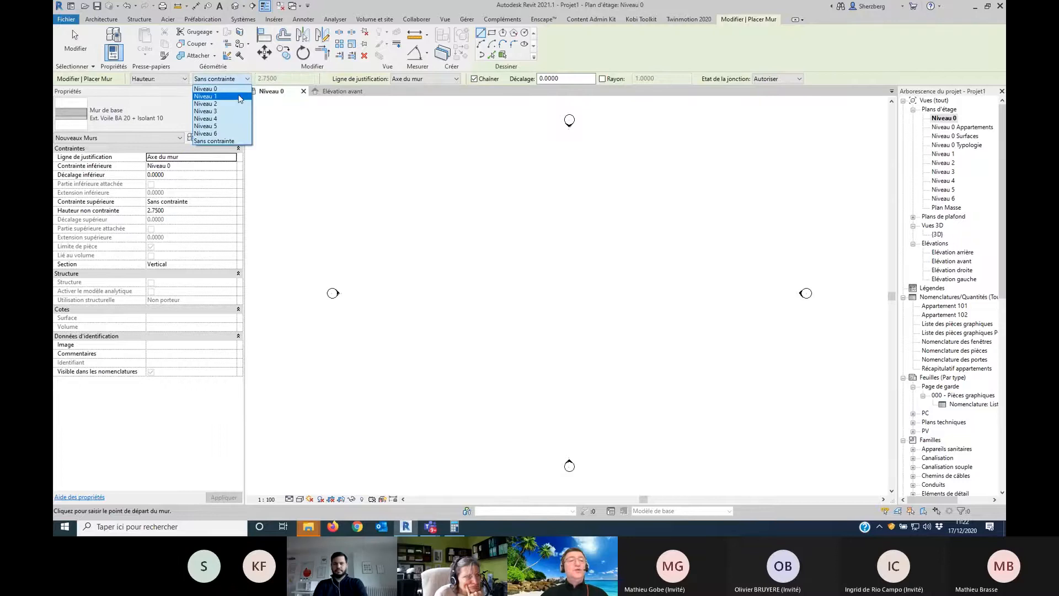
{"action": "left_click", "coordinate": [241, 96]}
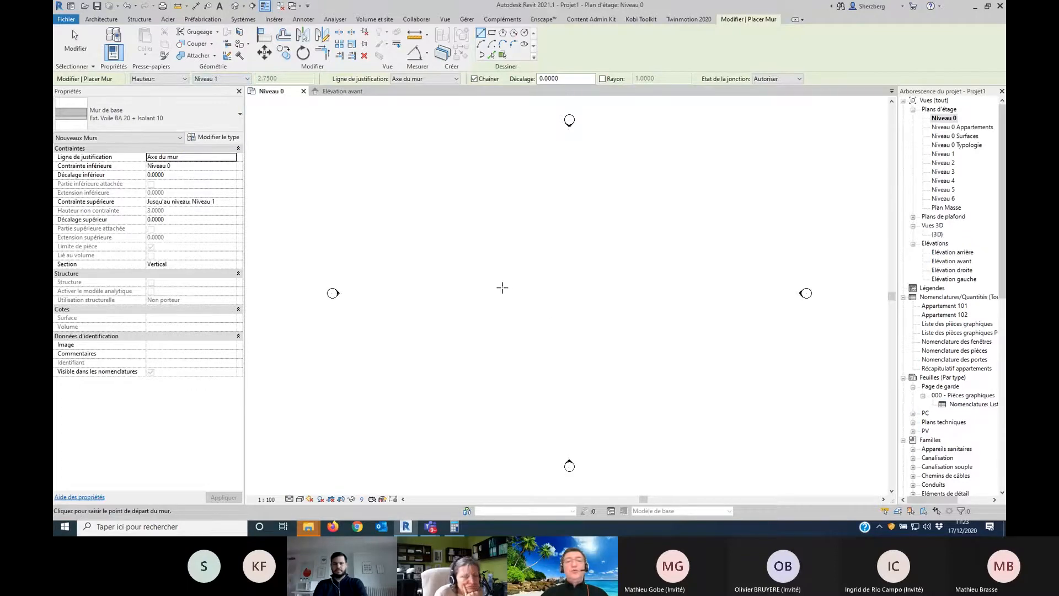
Step: Draw a closed outline of eight exterior walls, stepped at the upper-right and lower-left corners, with the right-hand wall about 14 m long
{"action": "left_click", "coordinate": [467, 218]}
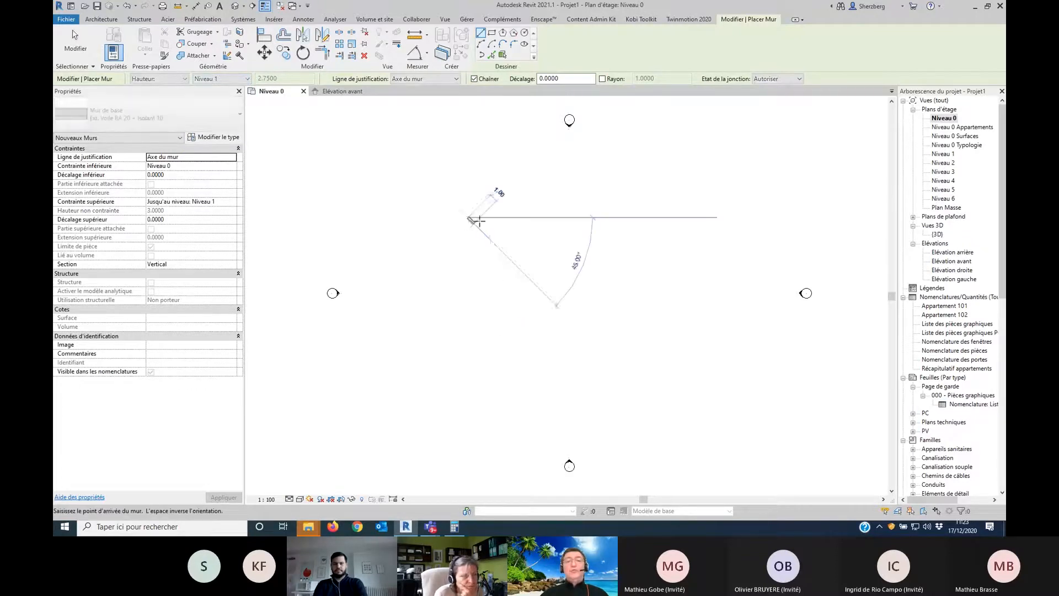
{"action": "left_click", "coordinate": [545, 218]}
{"action": "left_click", "coordinate": [545, 259]}
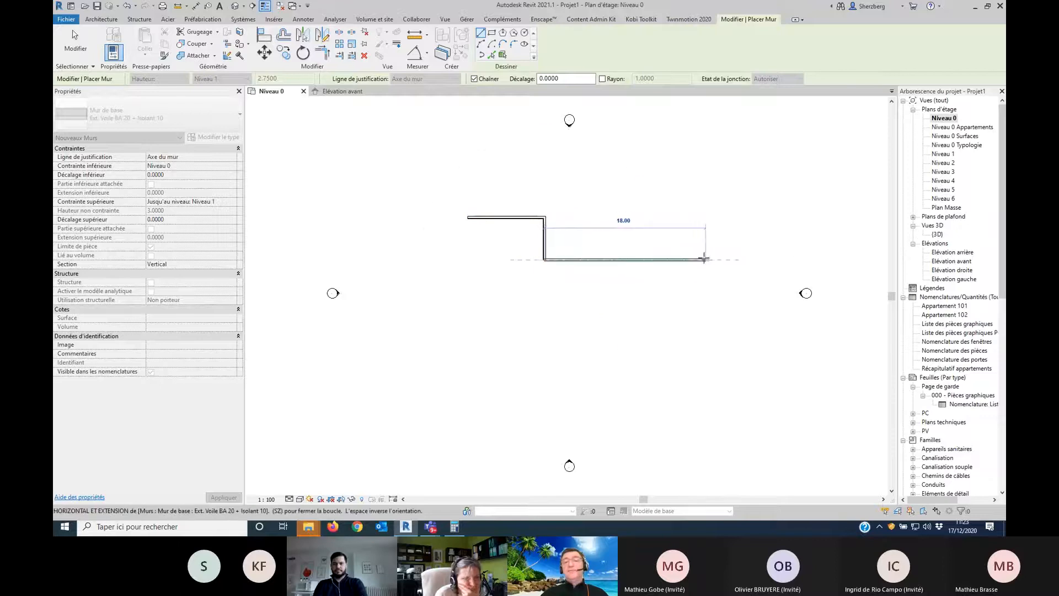
{"action": "left_click", "coordinate": [699, 259]}
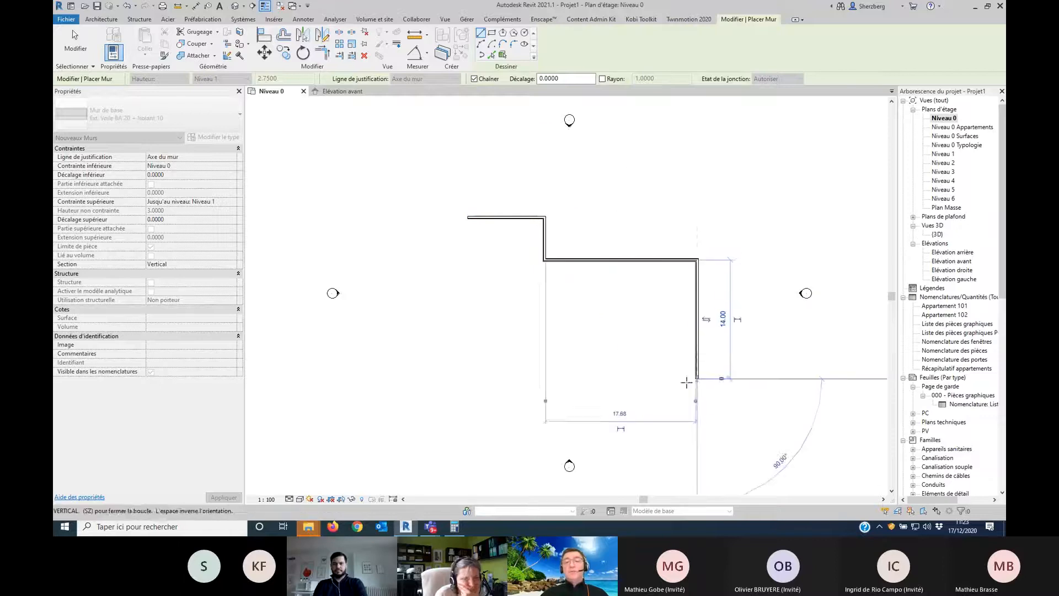
{"action": "left_click", "coordinate": [696, 378]}
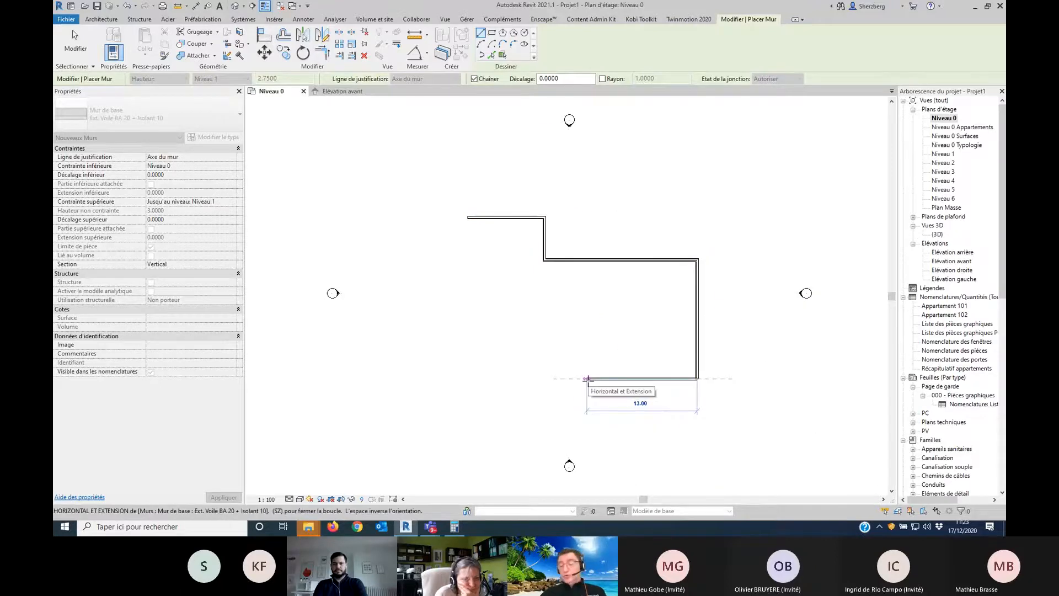
{"action": "left_click", "coordinate": [612, 379]}
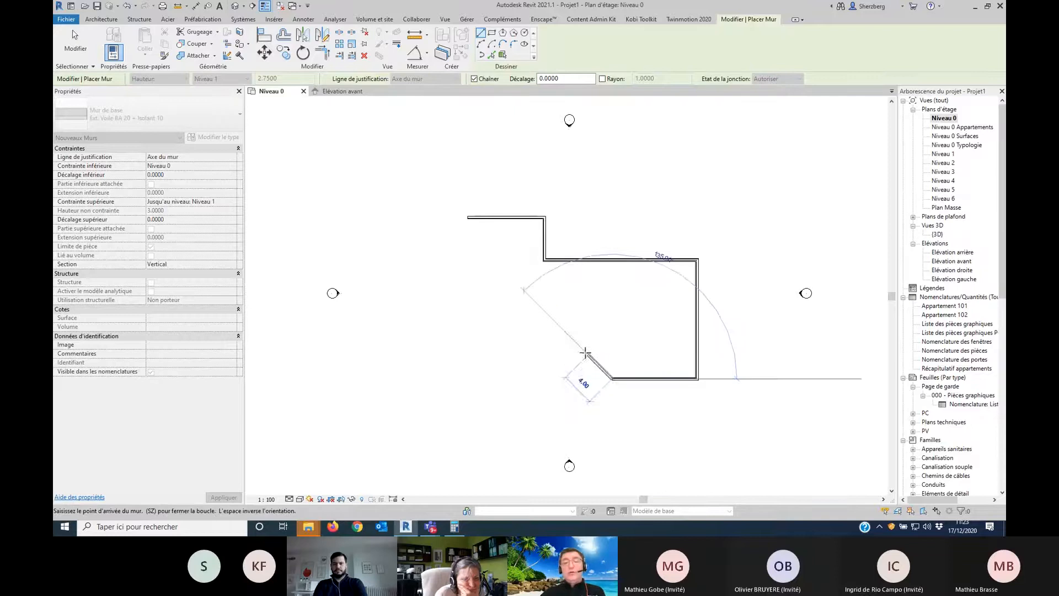
{"action": "left_click", "coordinate": [612, 353]}
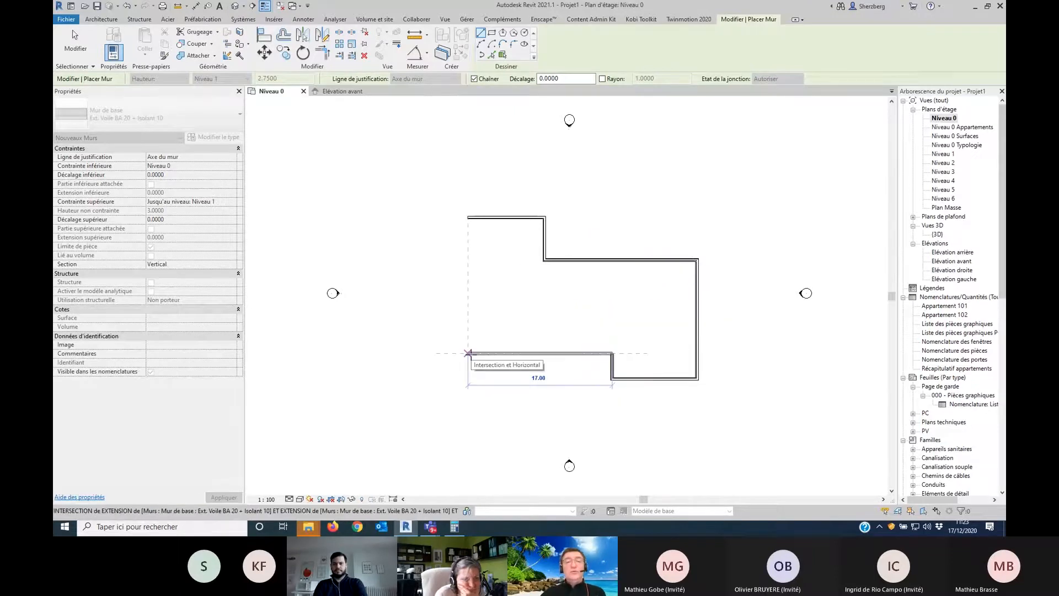
{"action": "left_click", "coordinate": [468, 353]}
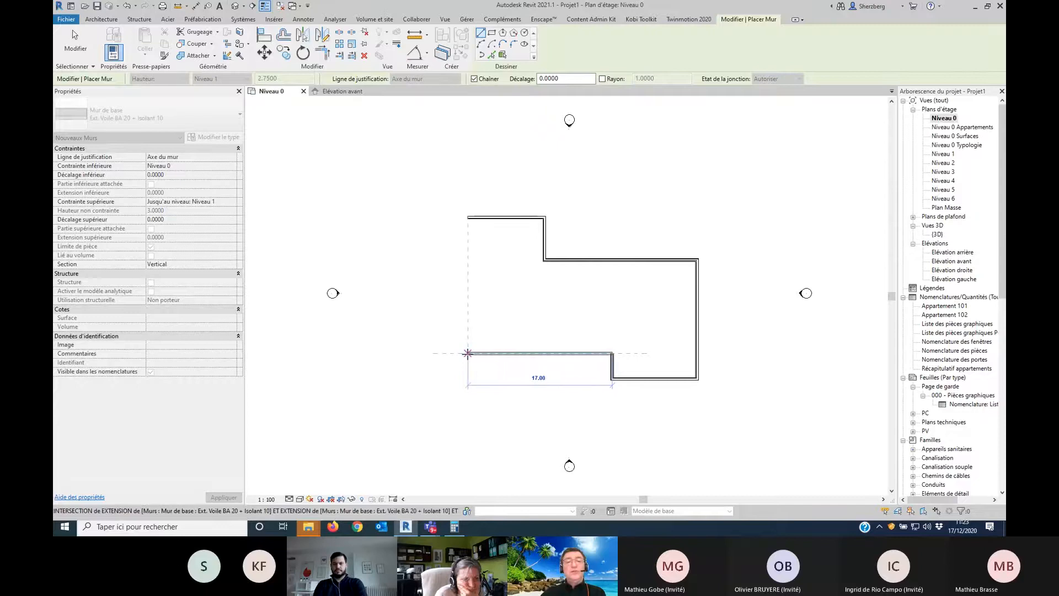
{"action": "left_click", "coordinate": [468, 218]}
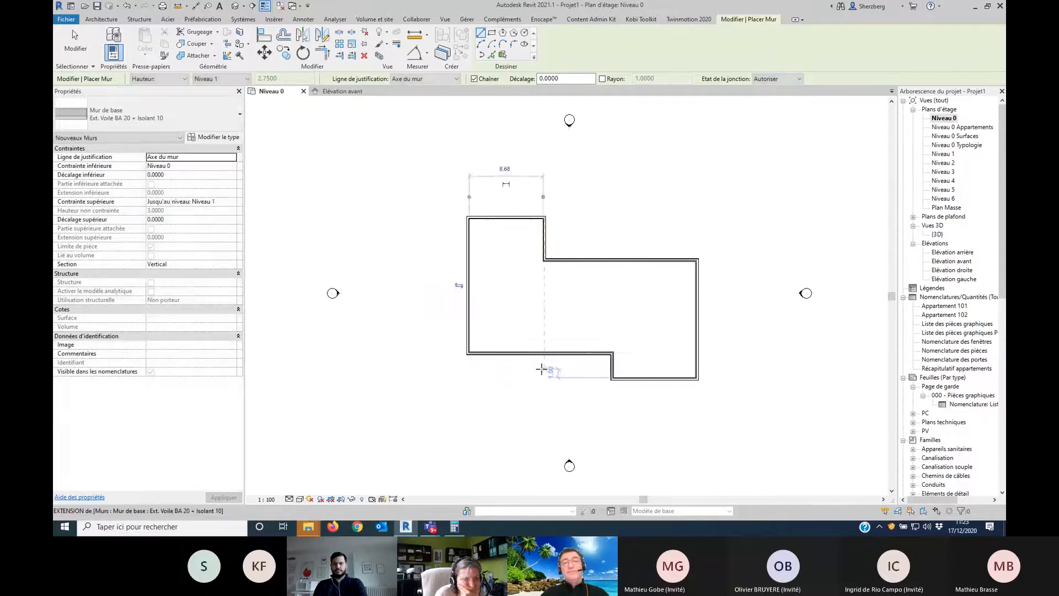
{"action": "key", "text": "Escape"}
{"action": "key", "text": "Escape"}
Step: Move both lower horizontal exterior walls further outward and shift the short step wall between them to the left
{"action": "scroll", "coordinate": [466, 359], "scroll_direction": "up", "scroll_amount": 3}
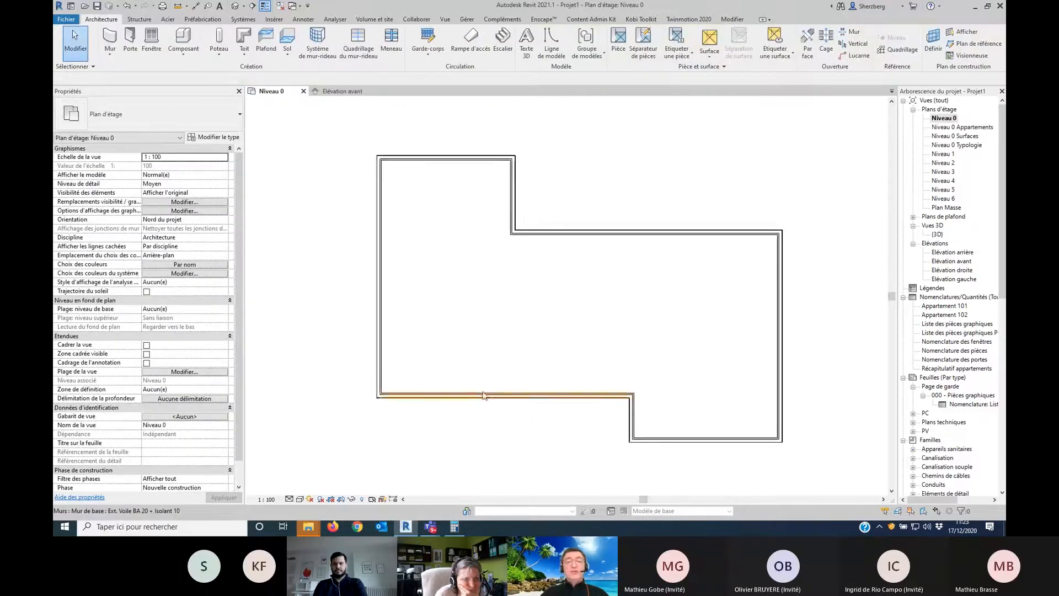
{"action": "scroll", "coordinate": [496, 359], "scroll_direction": "down", "scroll_amount": 1}
{"action": "left_click", "coordinate": [674, 370]}
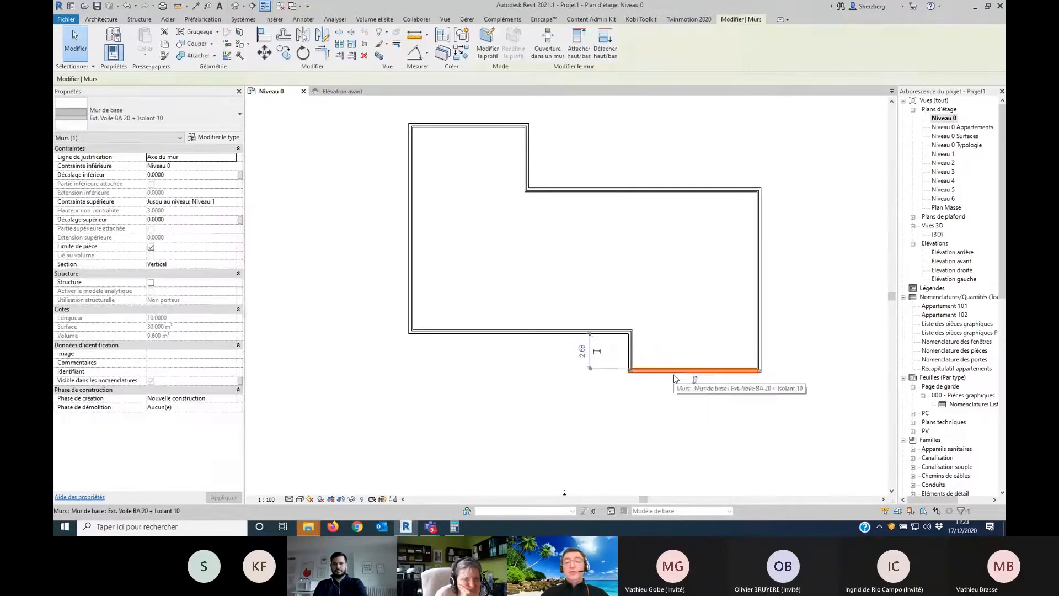
{"action": "left_click_drag", "start_coordinate": [673, 370], "coordinate": [674, 399]}
{"action": "left_click_drag", "start_coordinate": [629, 364], "coordinate": [582, 365]}
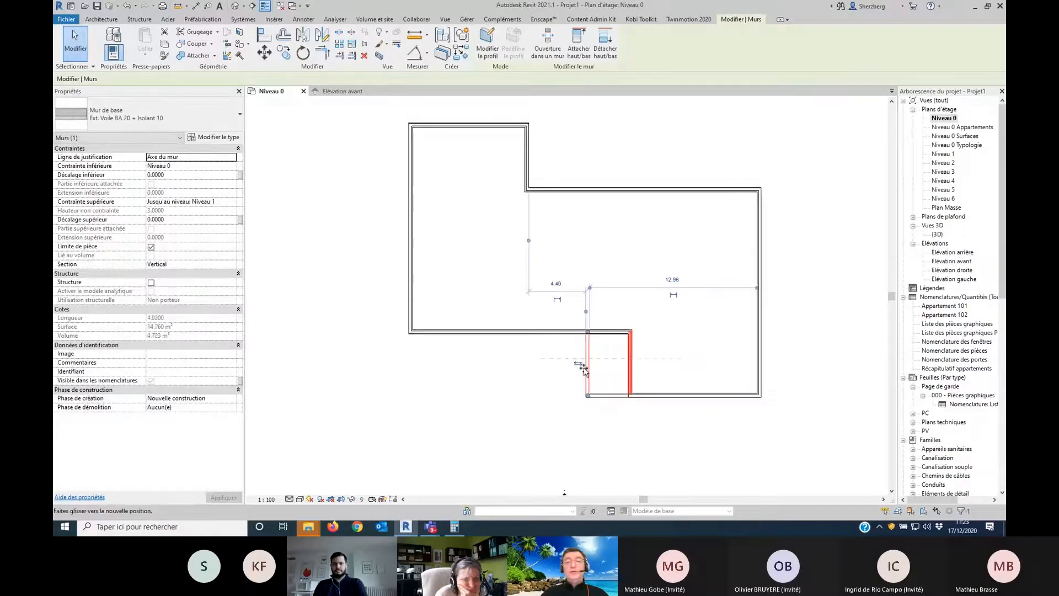
{"action": "left_click_drag", "start_coordinate": [540, 338], "coordinate": [539, 364]}
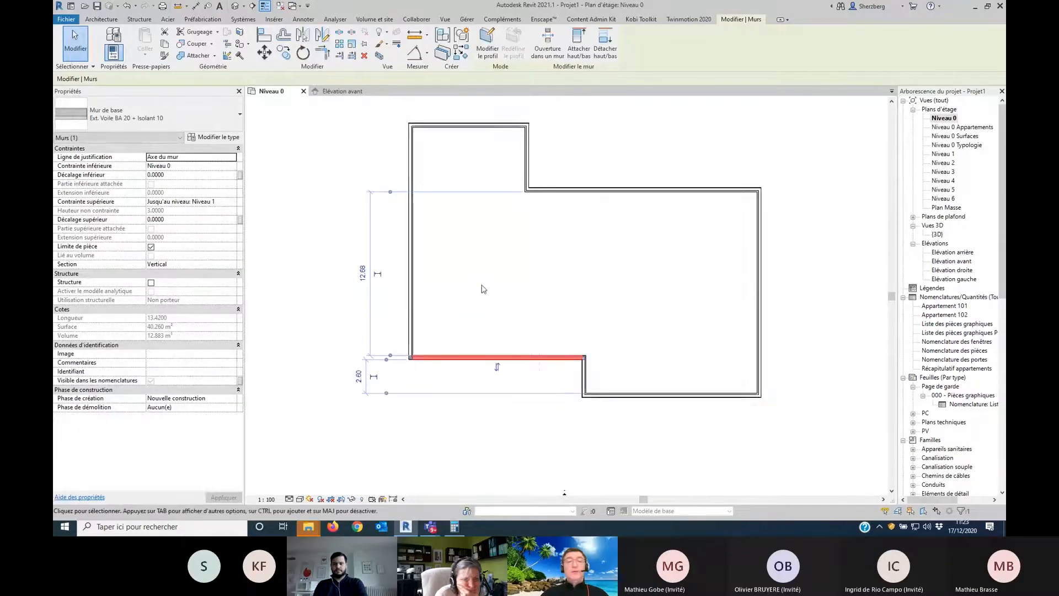
Step: Set the distance between the left exterior wall and the upper short step wall to 10 m
{"action": "middle_click_drag", "start_coordinate": [502, 183], "coordinate": [488, 225]}
{"action": "left_click", "coordinate": [511, 202]}
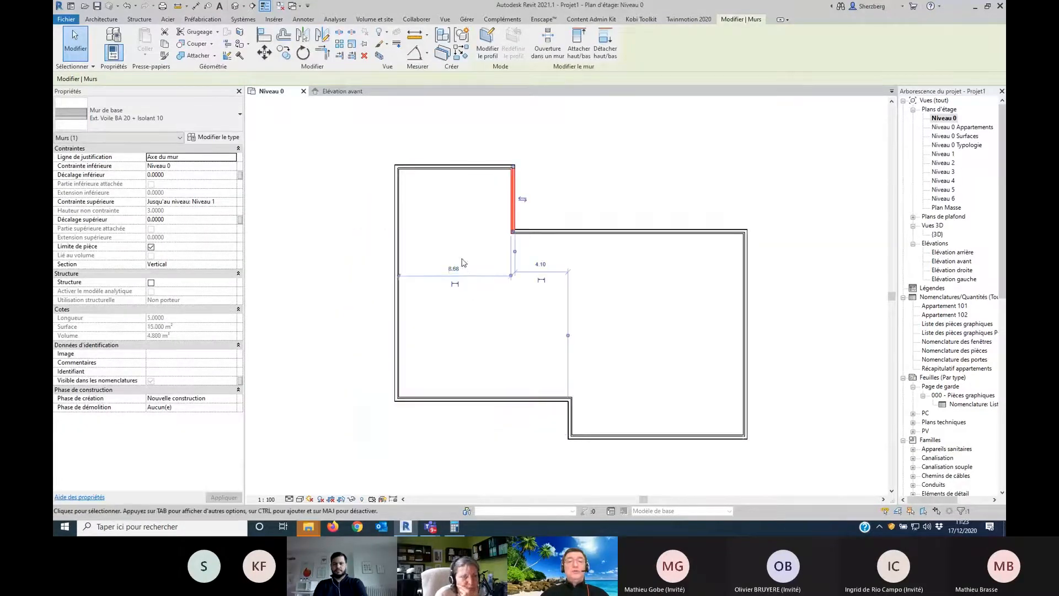
{"action": "left_click", "coordinate": [461, 271]}
{"action": "type", "text": "110"}
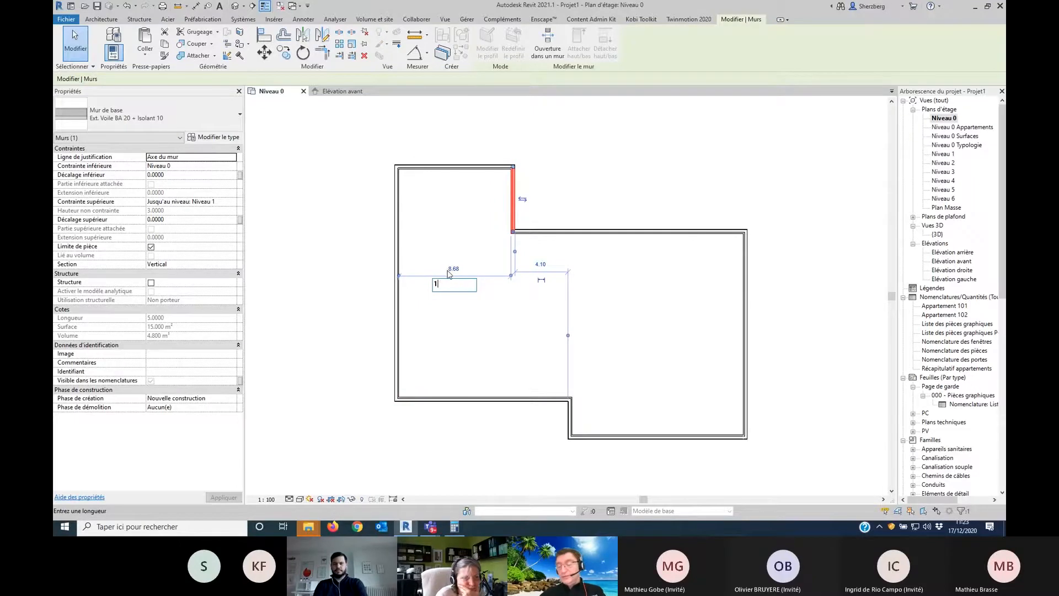
{"action": "key", "text": "Return"}
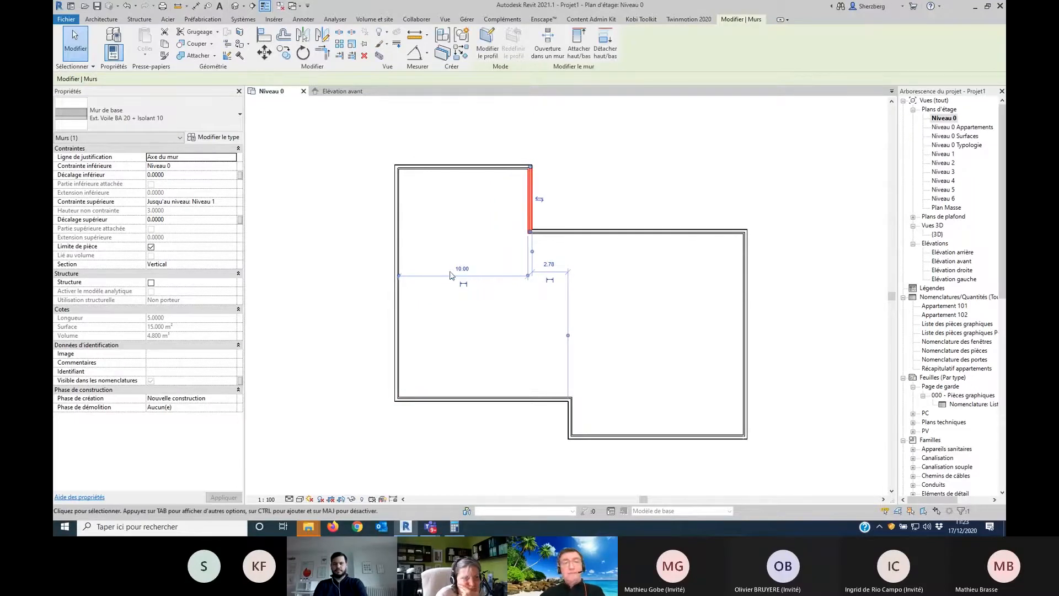
{"action": "left_click", "coordinate": [644, 314]}
Step: Set the distance between the topmost horizontal wall and the stepped-back upper wall to 3.5 m
{"action": "left_click", "coordinate": [471, 166]}
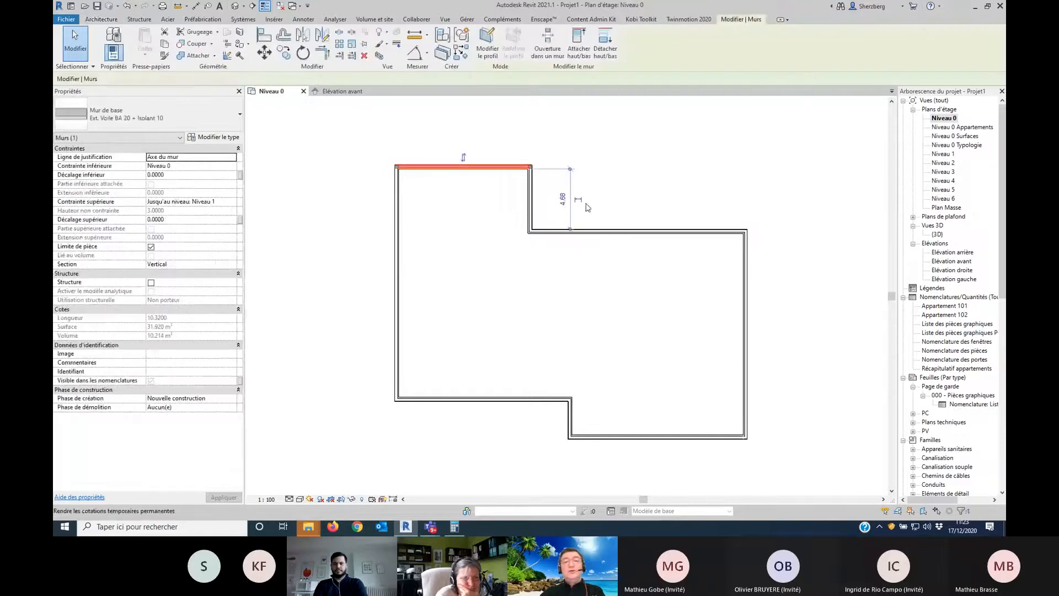
{"action": "left_click", "coordinate": [567, 203]}
{"action": "type", "text": "2"}
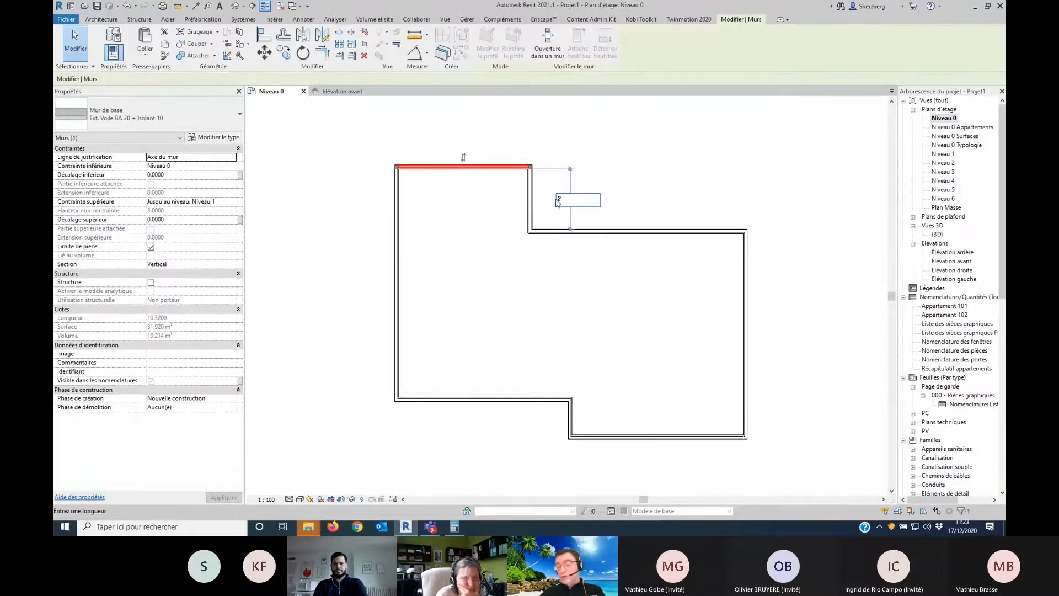
{"action": "type", "text": ".5"}
{"action": "key", "text": "Return"}
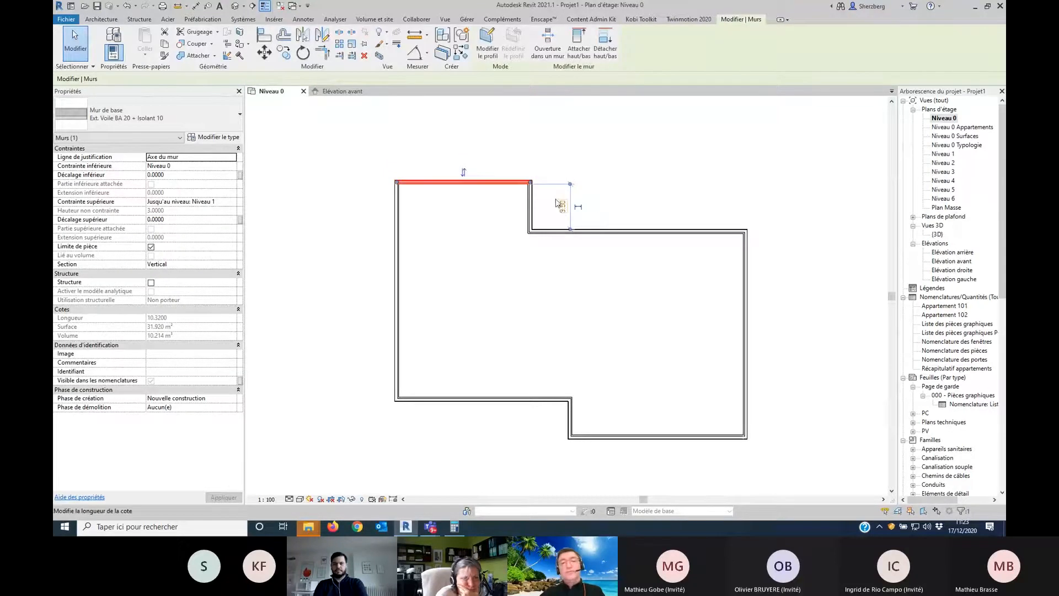
{"action": "left_click", "coordinate": [626, 332]}
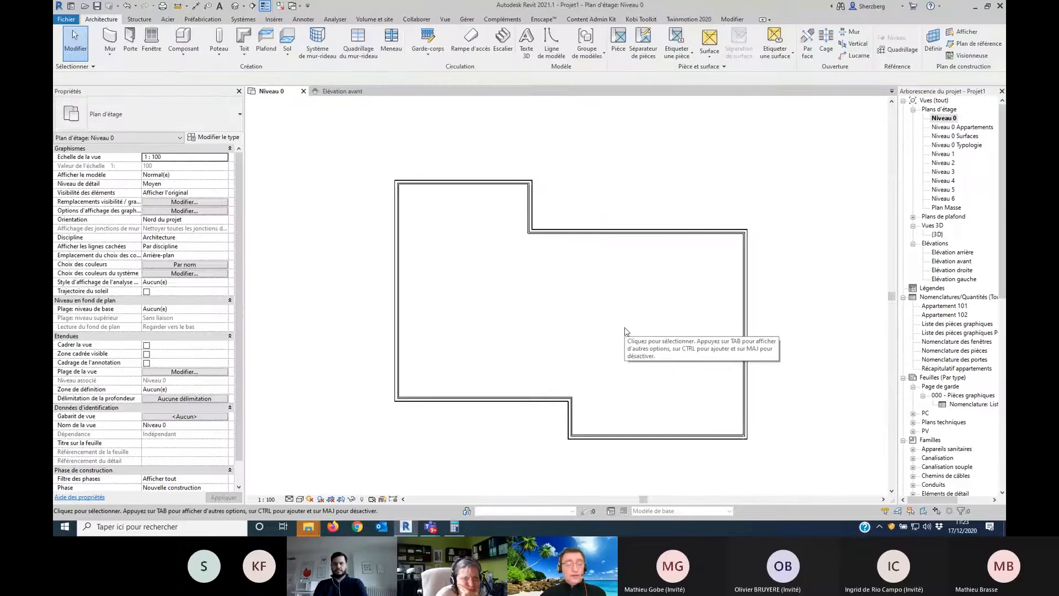
Step: Enclose the upper-right corner room with two Int. Plâtre 100 mm partitions, the vertical one about 5.2 m long
{"action": "key", "text": "w"}
{"action": "key", "text": "a"}
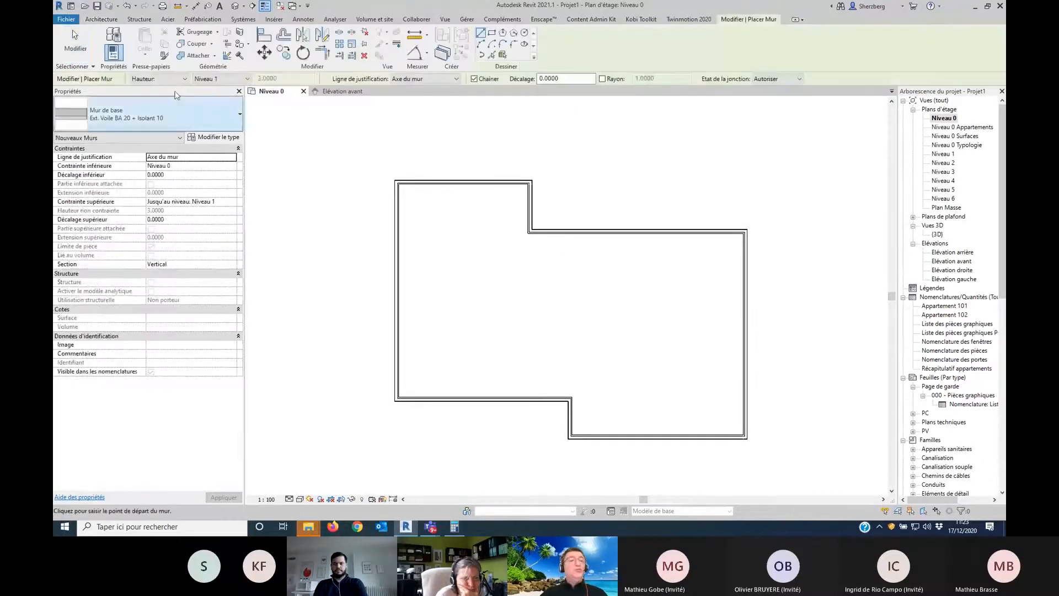
{"action": "left_click", "coordinate": [143, 106]}
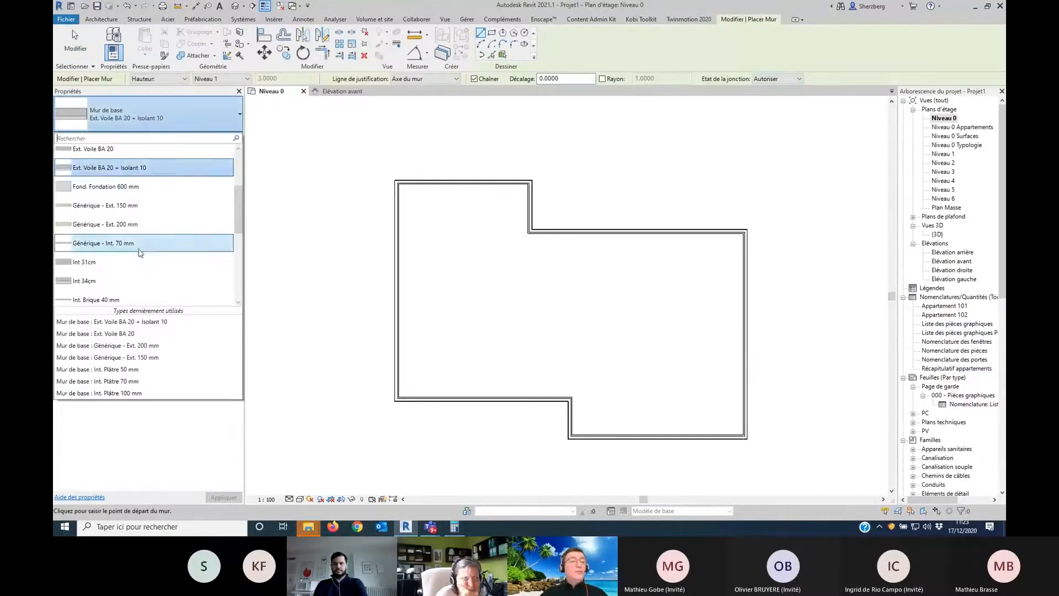
{"action": "scroll", "coordinate": [141, 248], "scroll_direction": "down", "scroll_amount": 5}
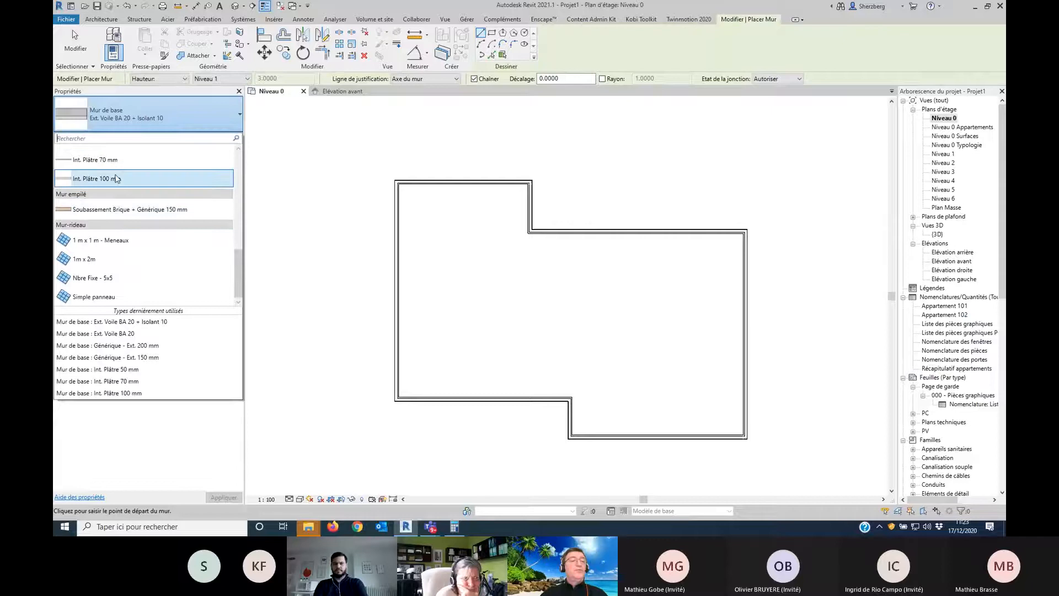
{"action": "left_click", "coordinate": [116, 178]}
{"action": "scroll", "coordinate": [607, 302], "scroll_direction": "up", "scroll_amount": 3}
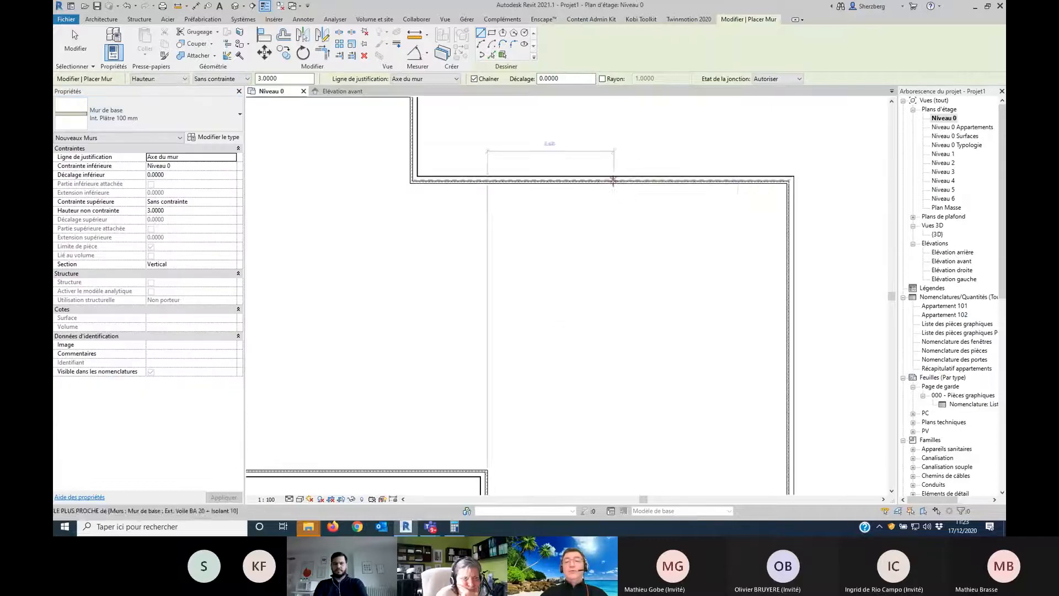
{"action": "left_click", "coordinate": [614, 182]}
{"action": "left_click", "coordinate": [614, 297]}
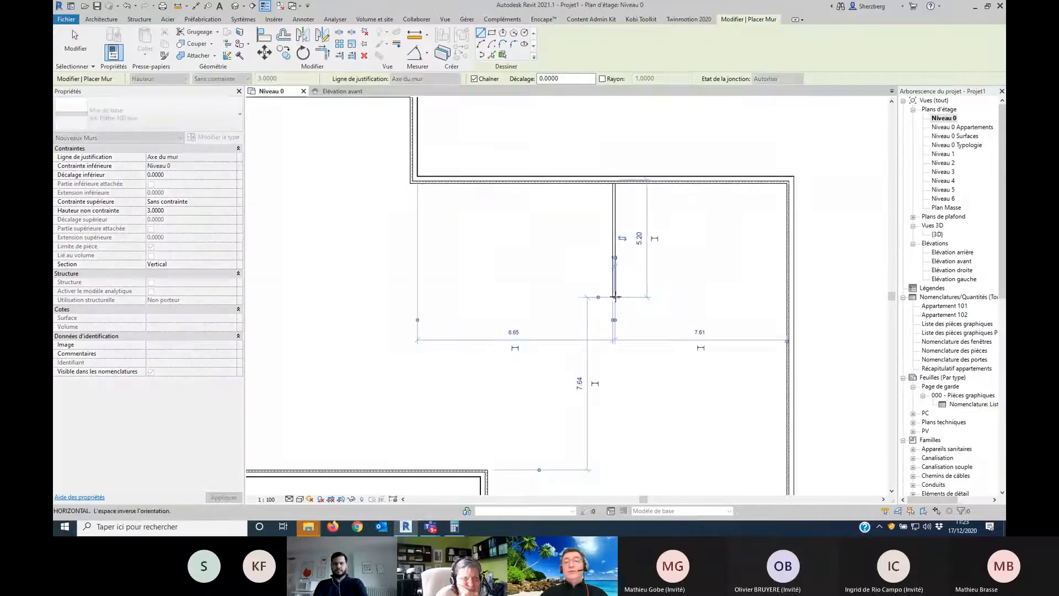
{"action": "left_click", "coordinate": [787, 298]}
{"action": "key", "text": "Escape"}
Step: Add a vertical partition from the corner room to the bottom exterior wall, plus an L-shaped partition enclosing a small room about 4.2 m wide beside it
{"action": "middle_click_drag", "start_coordinate": [689, 367], "coordinate": [686, 240]}
{"action": "left_click", "coordinate": [671, 169]}
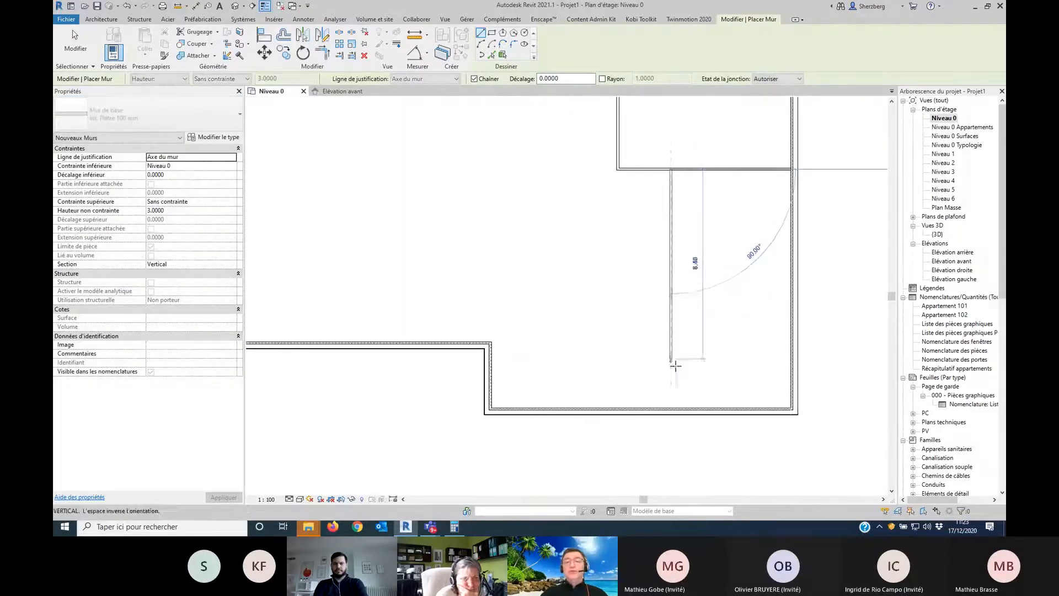
{"action": "left_click", "coordinate": [671, 411]}
{"action": "left_click", "coordinate": [577, 411]}
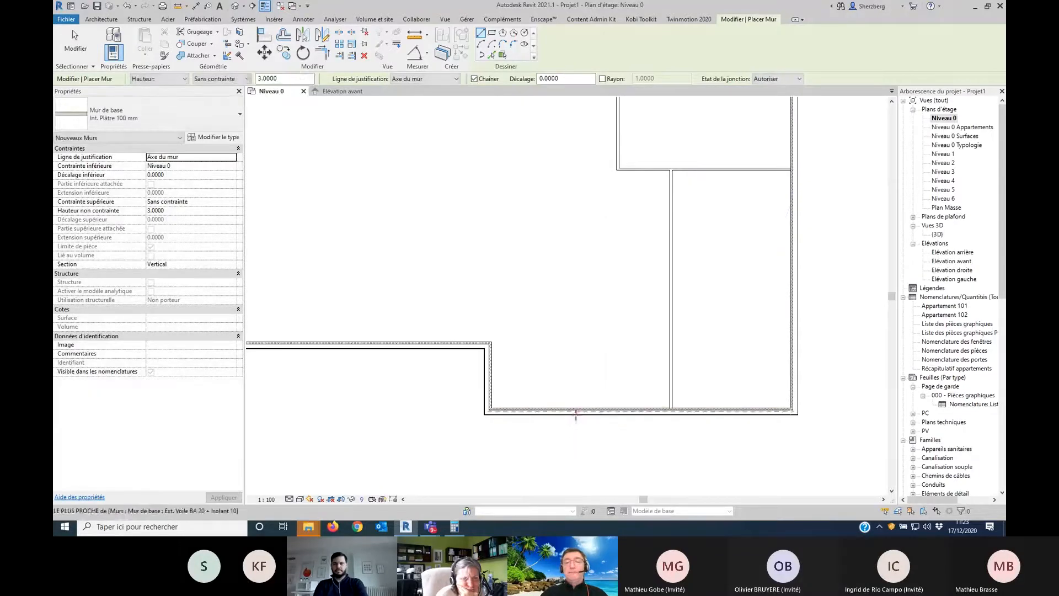
{"action": "left_click", "coordinate": [577, 302]}
{"action": "left_click", "coordinate": [671, 302]}
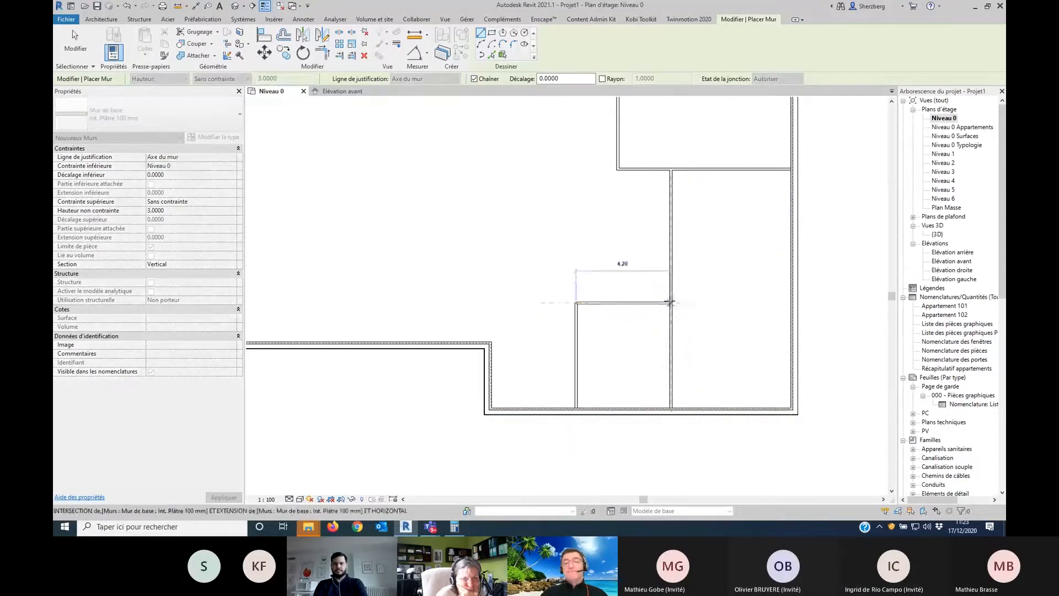
{"action": "key", "text": "Escape"}
Step: Draw an Ext. Voile BA 20 wall from the left exterior wall to the corner-room partition, and a perpendicular one up to the upper exterior wall
{"action": "middle_click_drag", "start_coordinate": [590, 274], "coordinate": [645, 338]}
{"action": "left_click", "coordinate": [183, 110]}
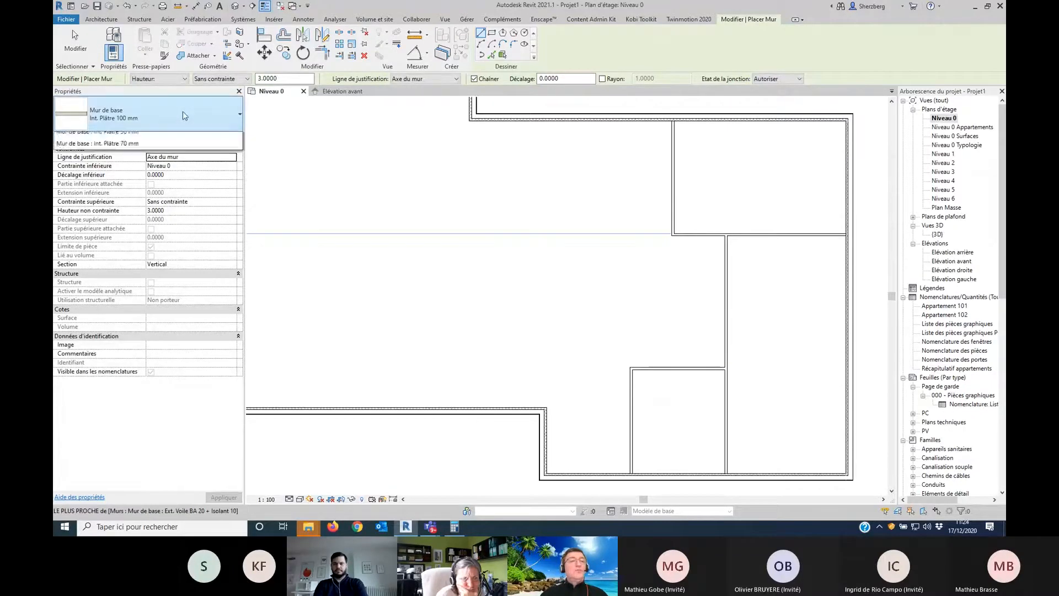
{"action": "scroll", "coordinate": [149, 210], "scroll_direction": "up", "scroll_amount": 5}
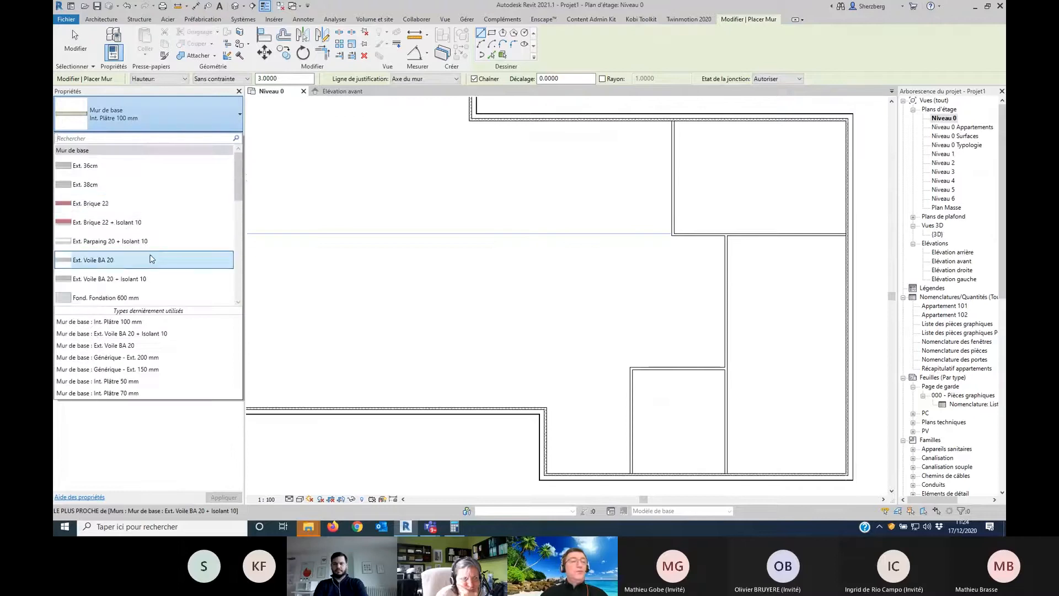
{"action": "left_click", "coordinate": [153, 259]}
{"action": "middle_click_drag", "start_coordinate": [563, 338], "coordinate": [607, 352]}
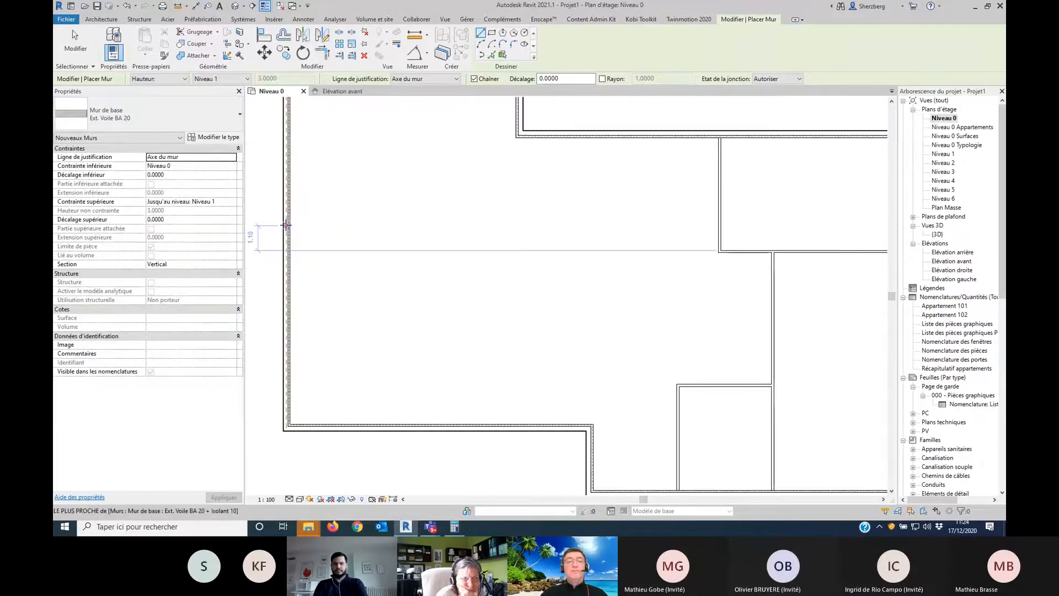
{"action": "left_click", "coordinate": [286, 225]}
{"action": "left_click", "coordinate": [719, 225]}
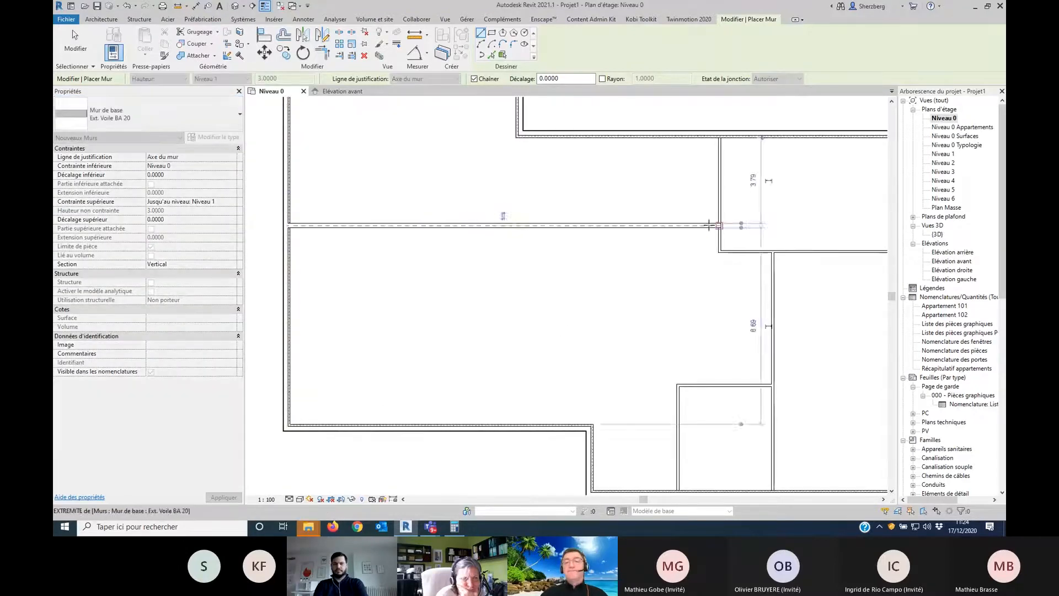
{"action": "key", "text": "Escape"}
{"action": "left_click", "coordinate": [573, 225]}
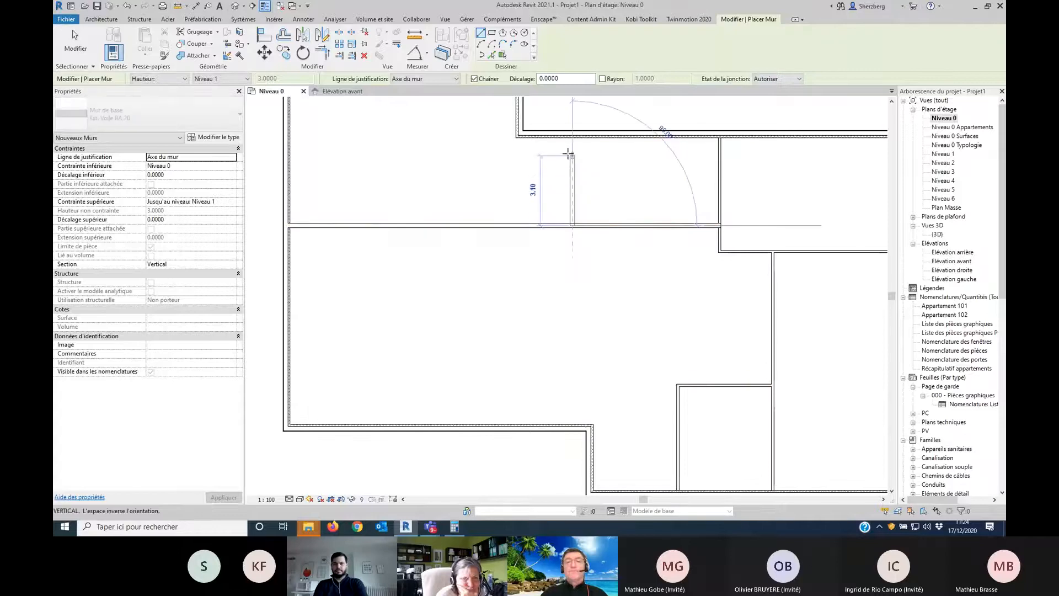
{"action": "left_click", "coordinate": [574, 132]}
{"action": "key", "text": "Escape"}
{"action": "key", "text": "Escape"}
Step: Match the type of the corner room's Int. Plâtre 100 mm vertical partition onto the short vertical BA 20 wall of the adjacent upper room
{"action": "middle_click_drag", "start_coordinate": [596, 329], "coordinate": [473, 464]}
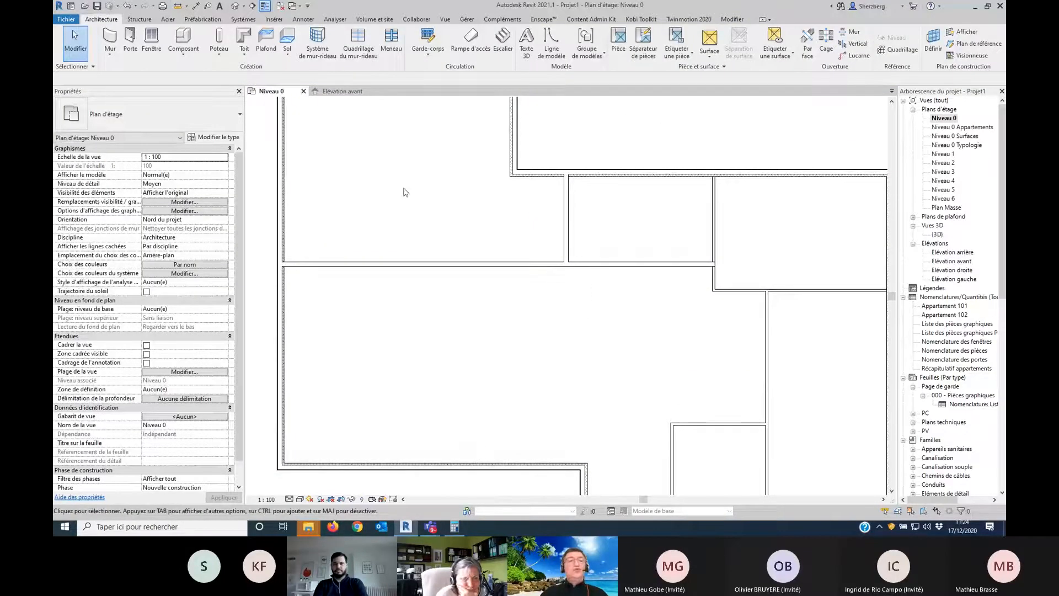
{"action": "left_click", "coordinate": [732, 18]}
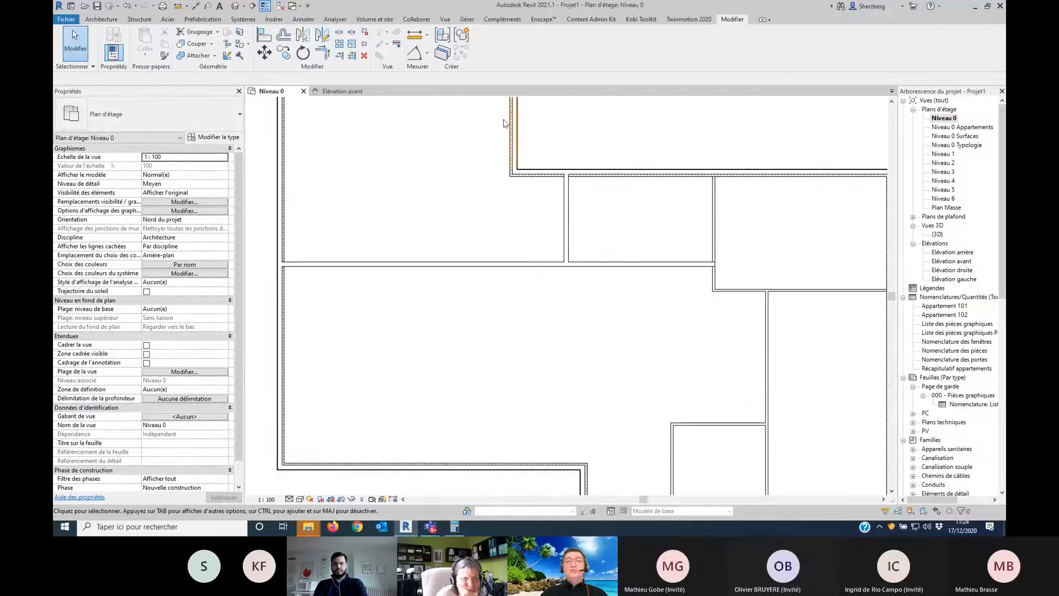
{"action": "left_click", "coordinate": [164, 56]}
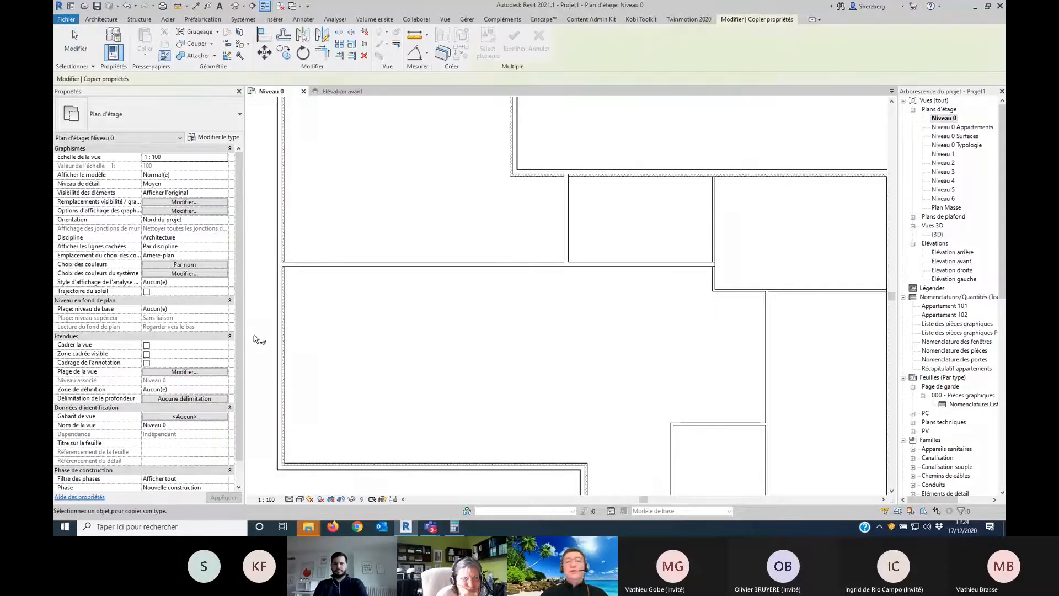
{"action": "left_click", "coordinate": [713, 223]}
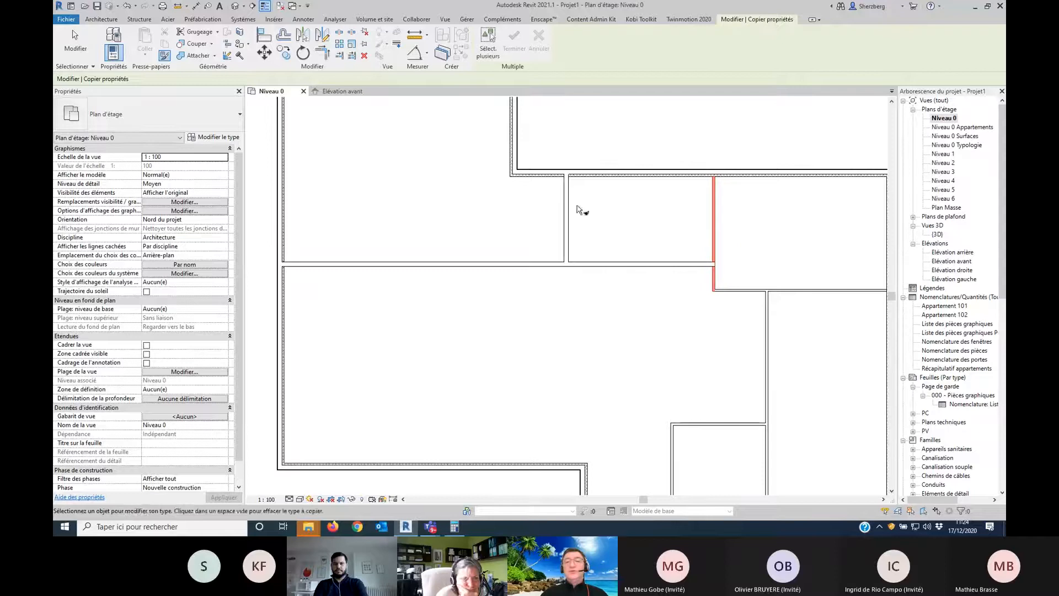
{"action": "left_click", "coordinate": [565, 210]}
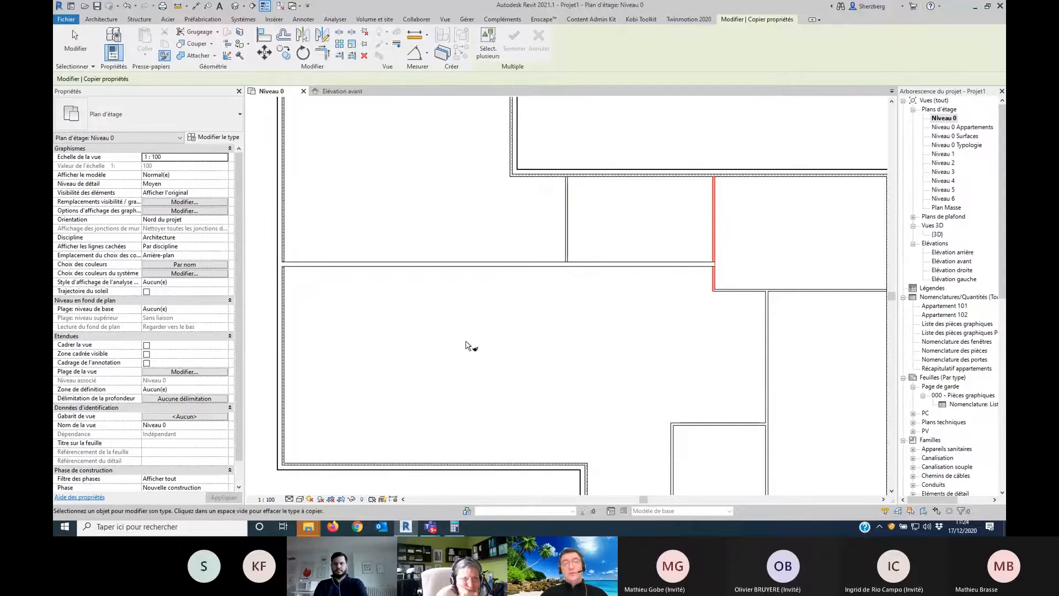
Step: Match the long horizontal BA 20 wall's type onto the vertical partition running from the corner room to the bottom exterior wall
{"action": "left_click", "coordinate": [484, 265]}
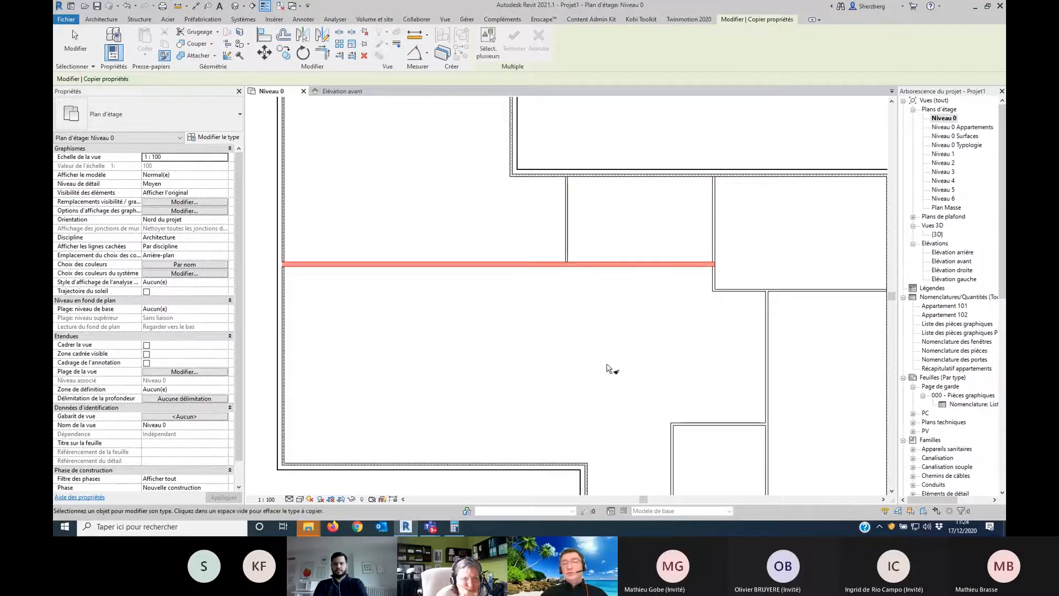
{"action": "left_click", "coordinate": [764, 404]}
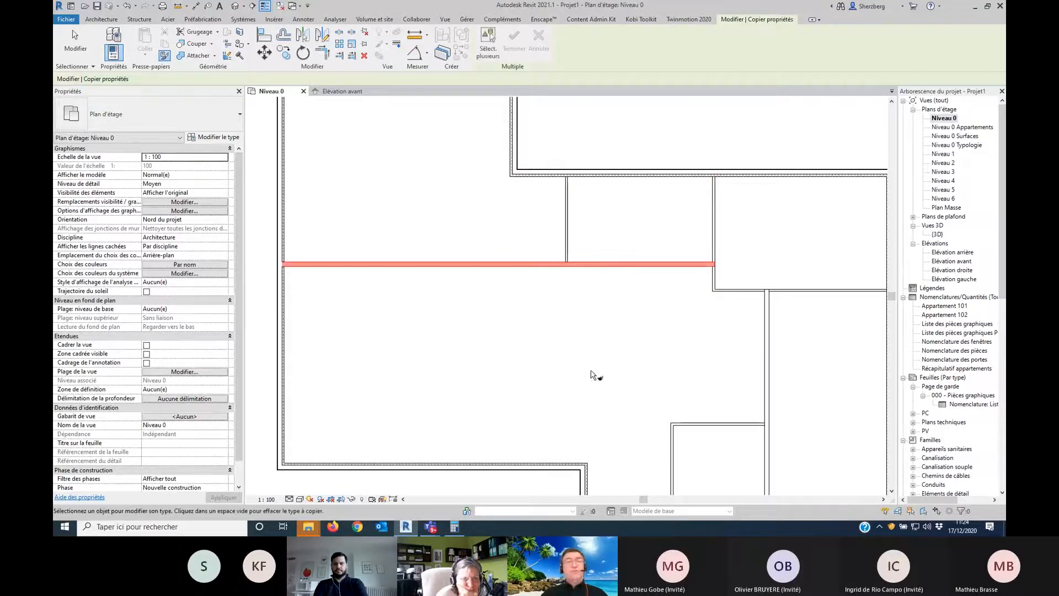
{"action": "key", "text": "Escape"}
Step: Automatically place rooms with name and area tags in all enclosed spaces of Niveau 0
{"action": "scroll", "coordinate": [626, 356], "scroll_direction": "down", "scroll_amount": 3}
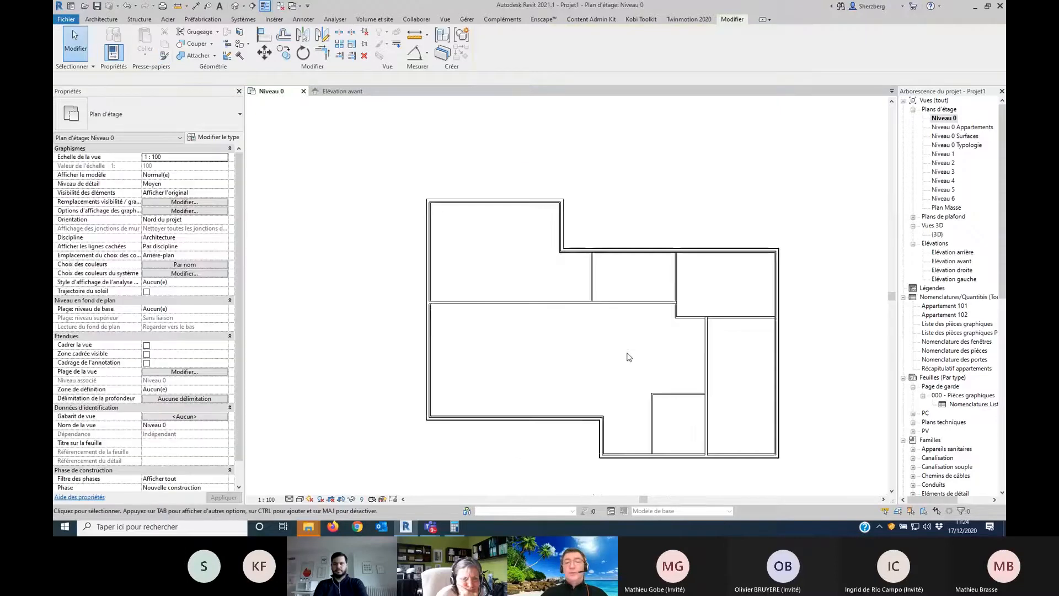
{"action": "middle_click_drag", "start_coordinate": [627, 358], "coordinate": [605, 283]}
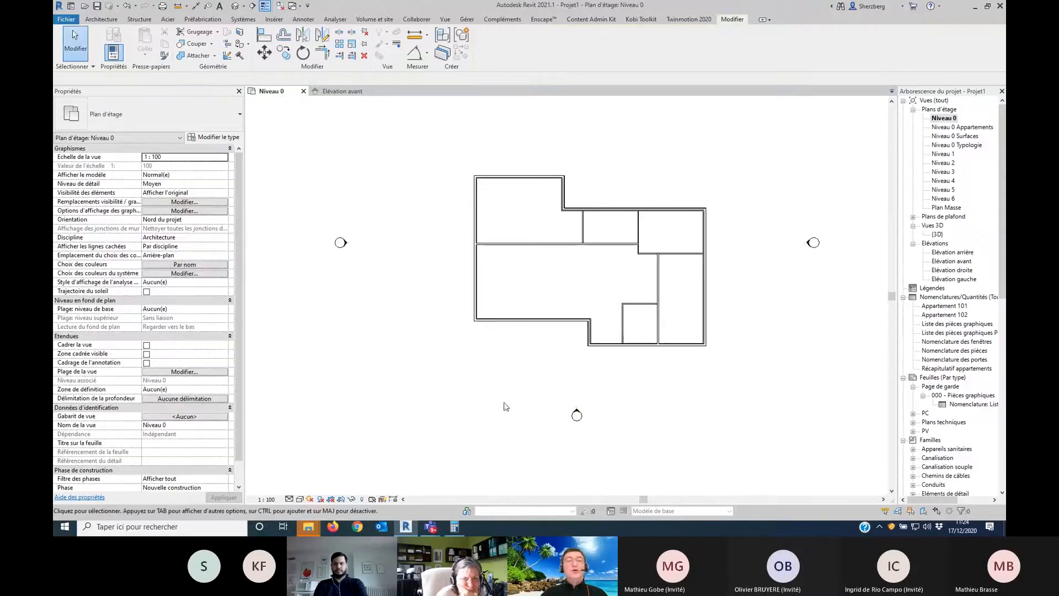
{"action": "left_click", "coordinate": [109, 21]}
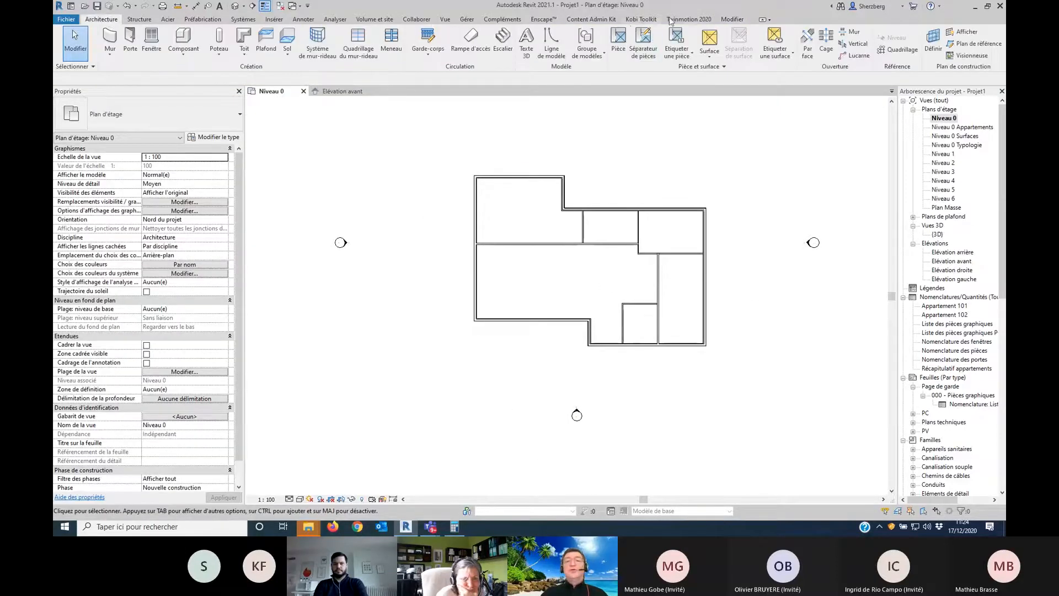
{"action": "left_click", "coordinate": [621, 40]}
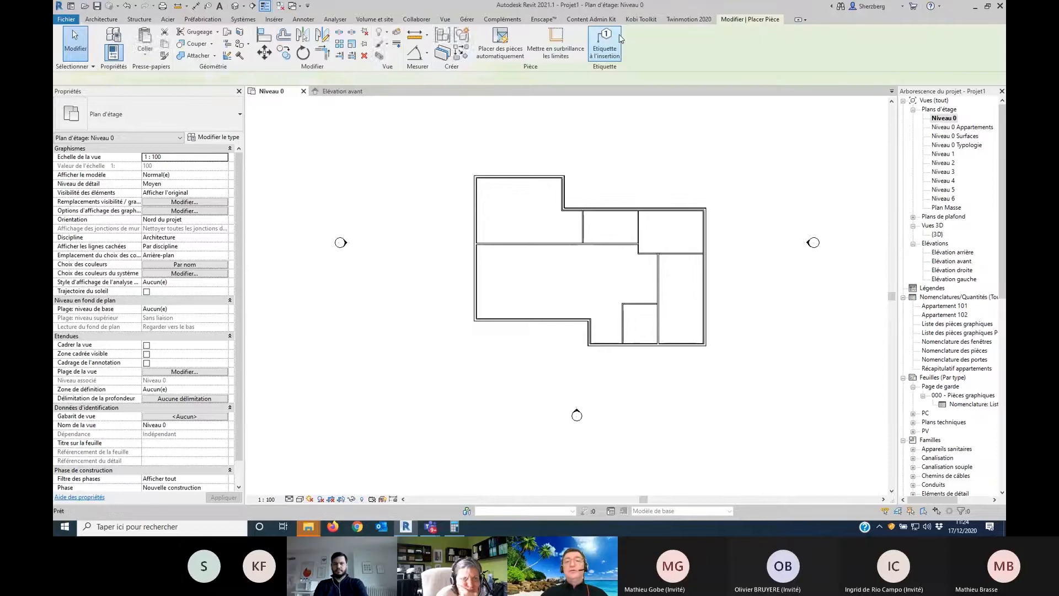
{"action": "left_click", "coordinate": [502, 43]}
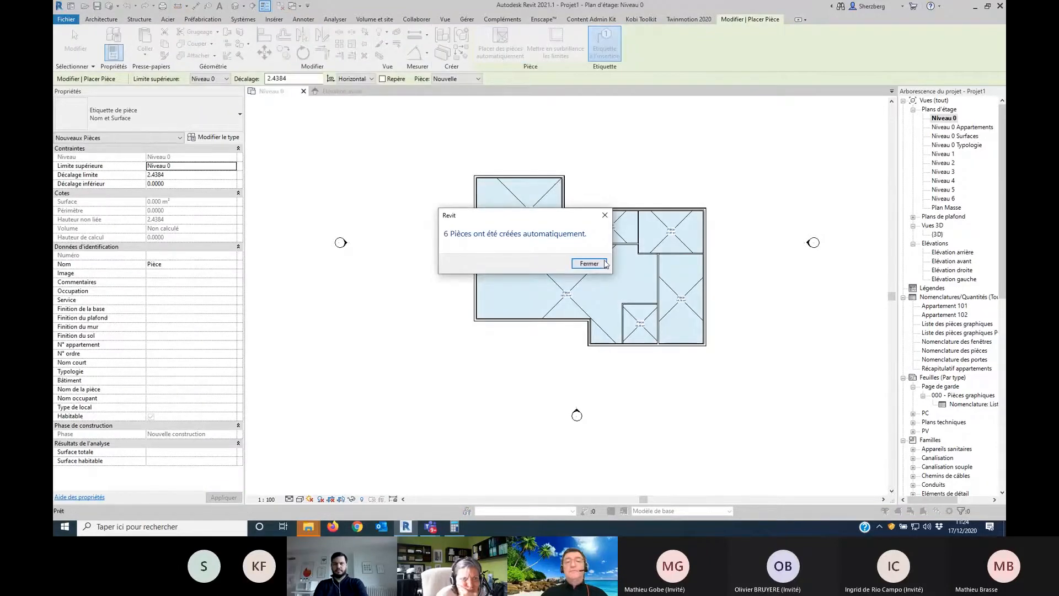
{"action": "left_click", "coordinate": [604, 264]}
{"action": "key", "text": "Escape"}
Step: Move the middle upper room's left partition to about 2.40 m from the stepped exterior wall and recentre that room's tag
{"action": "scroll", "coordinate": [606, 331], "scroll_direction": "up", "scroll_amount": 5}
{"action": "middle_click_drag", "start_coordinate": [601, 373], "coordinate": [569, 505]}
{"action": "scroll", "coordinate": [624, 340], "scroll_direction": "up", "scroll_amount": 3}
{"action": "middle_click_drag", "start_coordinate": [624, 347], "coordinate": [577, 465]}
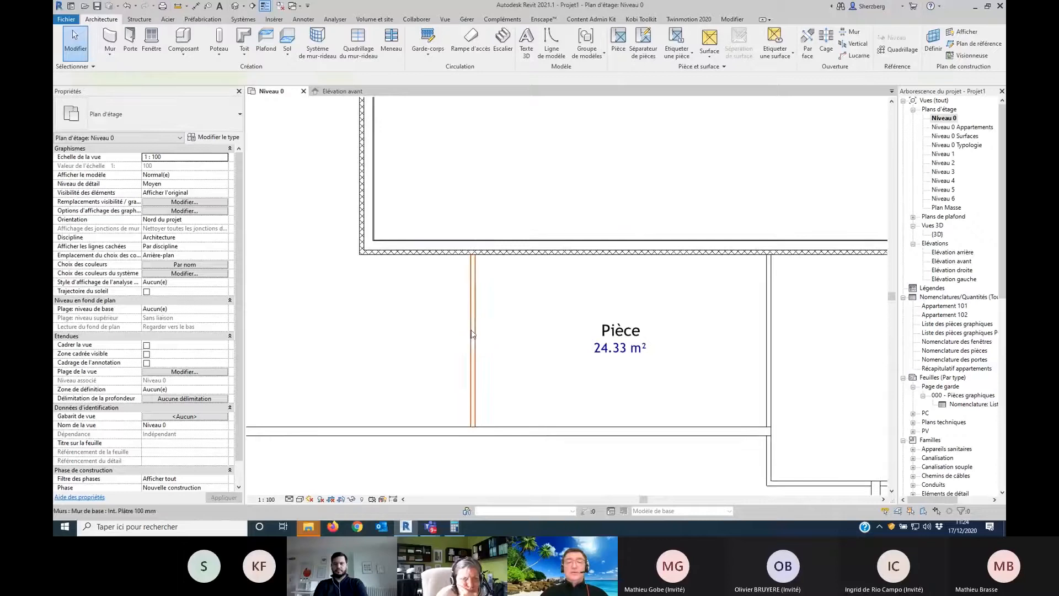
{"action": "left_click_drag", "start_coordinate": [472, 334], "coordinate": [484, 302]}
{"action": "left_click", "coordinate": [563, 341]}
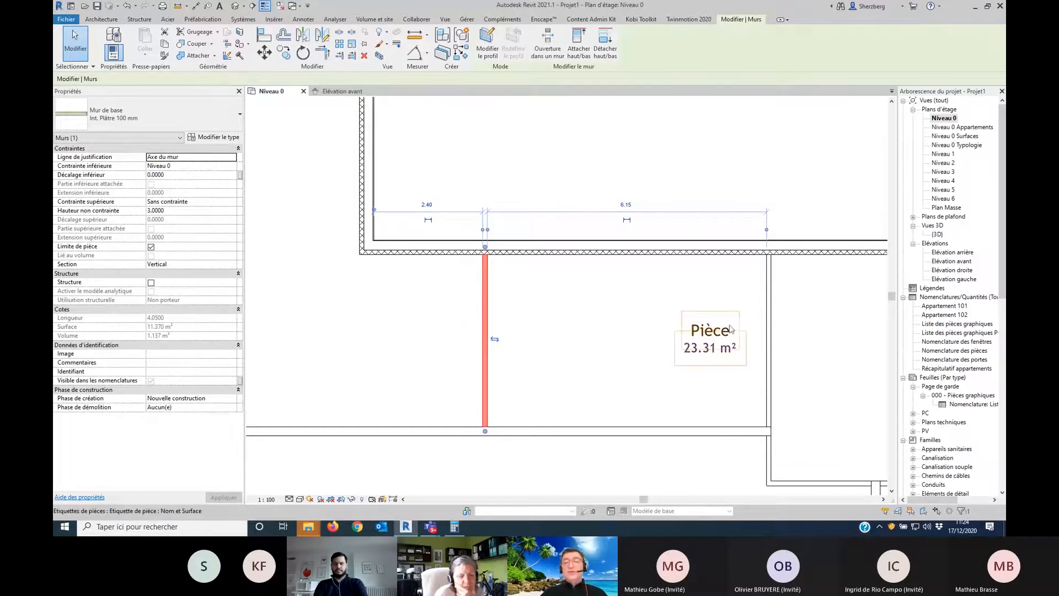
{"action": "left_click_drag", "start_coordinate": [717, 334], "coordinate": [643, 337]}
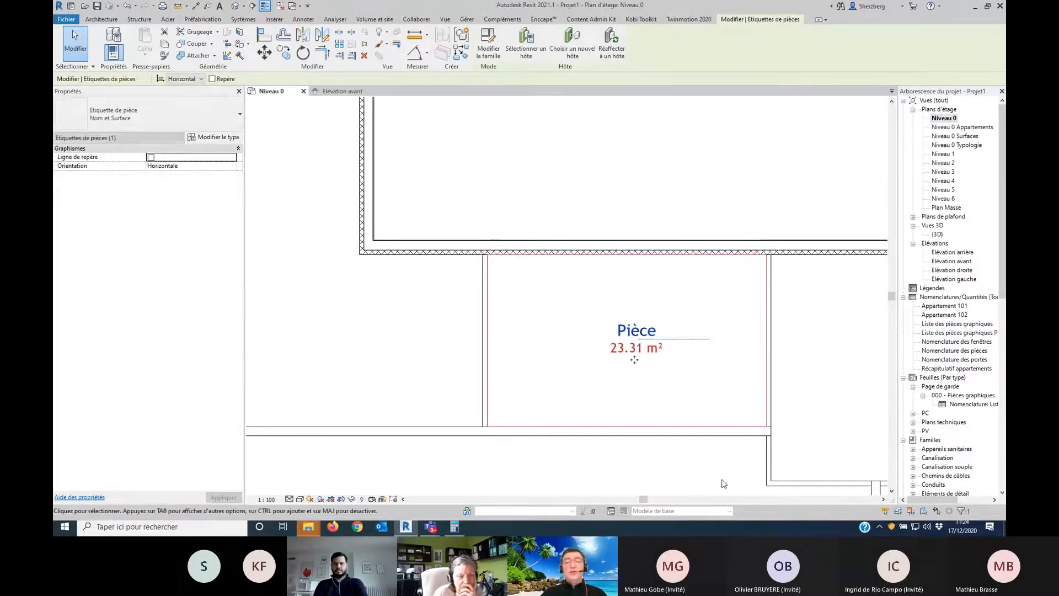
{"action": "left_click", "coordinate": [703, 452]}
Step: Place tagged PS_HAB PS_113 doors in the long horizontal wall and in both vertical partitions of the middle upper room
{"action": "scroll", "coordinate": [672, 400], "scroll_direction": "down", "scroll_amount": 3}
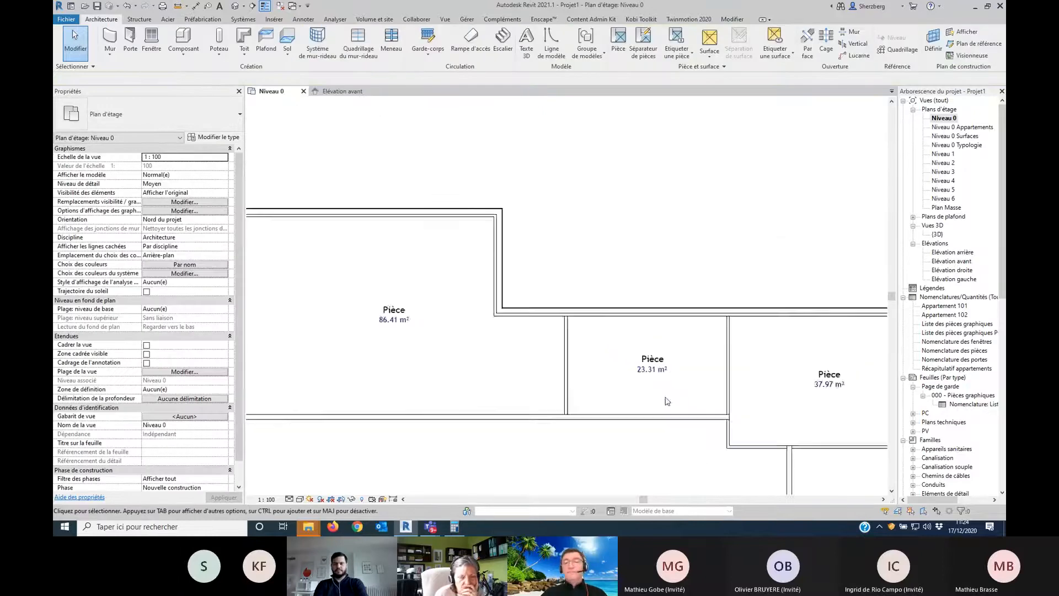
{"action": "middle_click_drag", "start_coordinate": [665, 381], "coordinate": [585, 142]}
{"action": "middle_click_drag", "start_coordinate": [587, 250], "coordinate": [588, 278]}
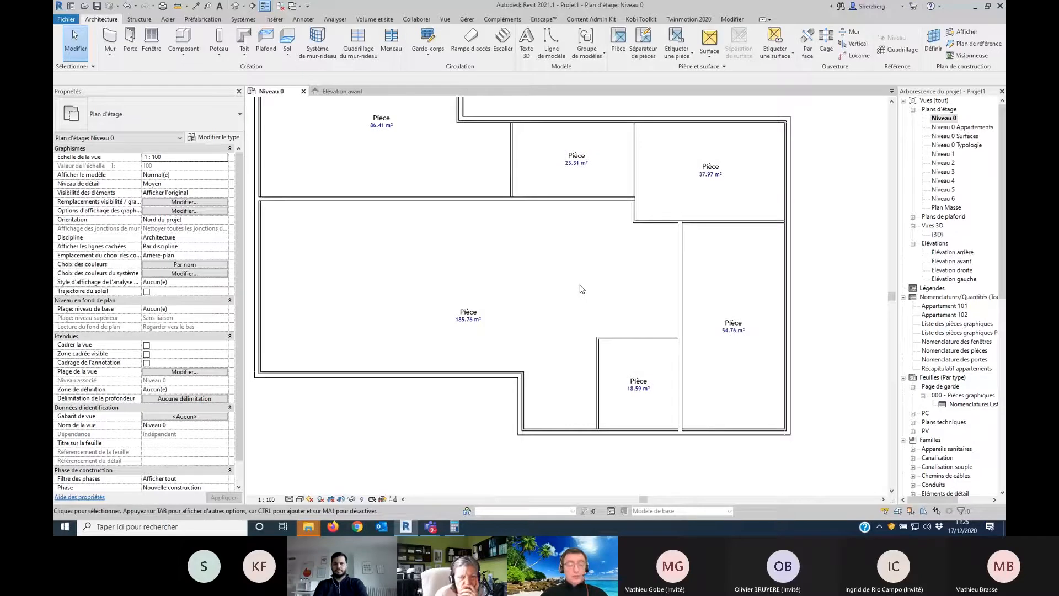
{"action": "key", "text": "d"}
{"action": "key", "text": "r"}
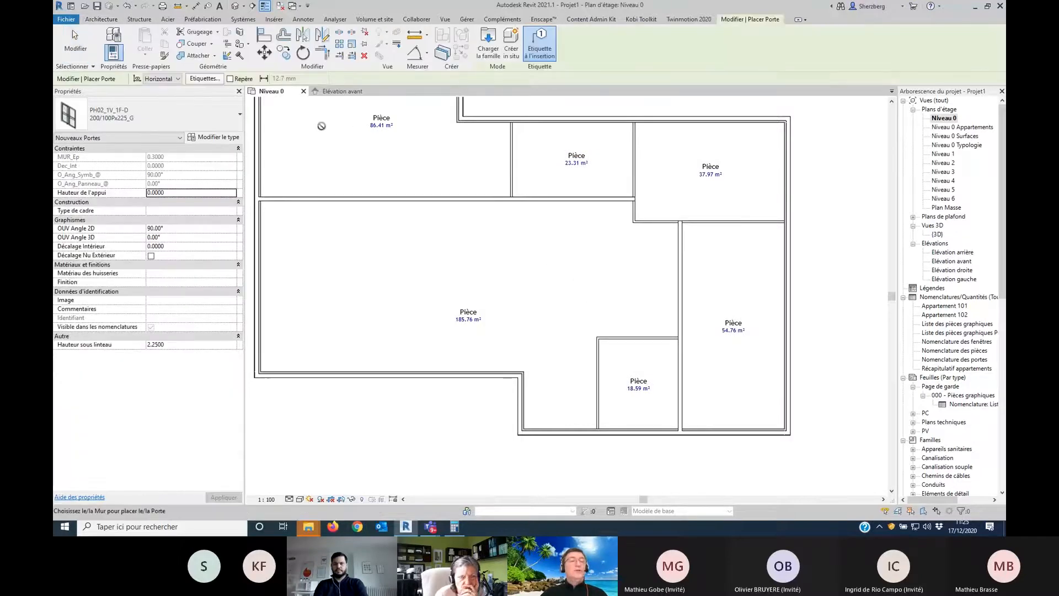
{"action": "left_click", "coordinate": [231, 121]}
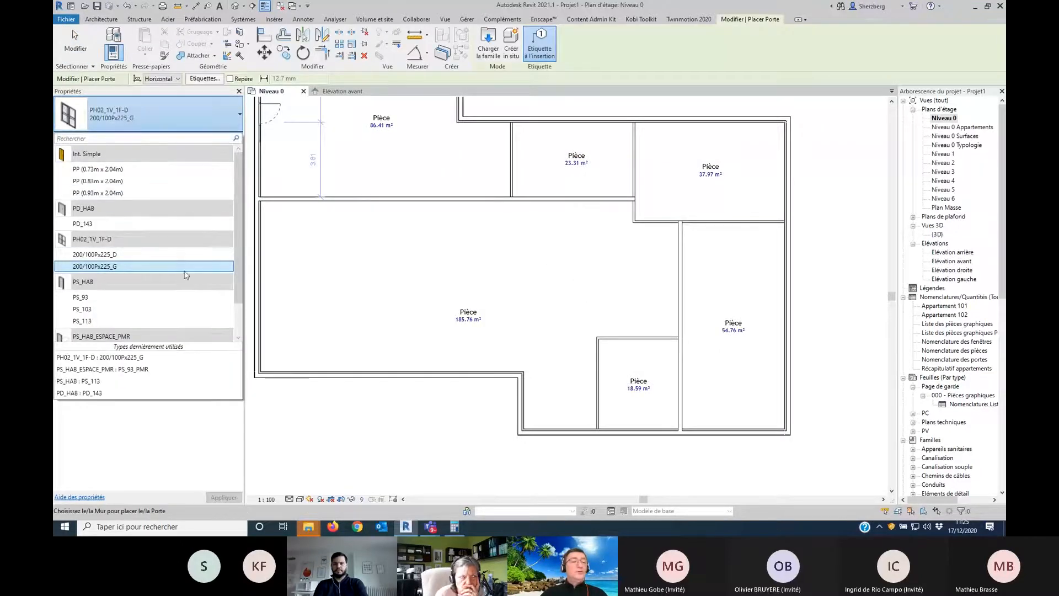
{"action": "left_click", "coordinate": [163, 321]}
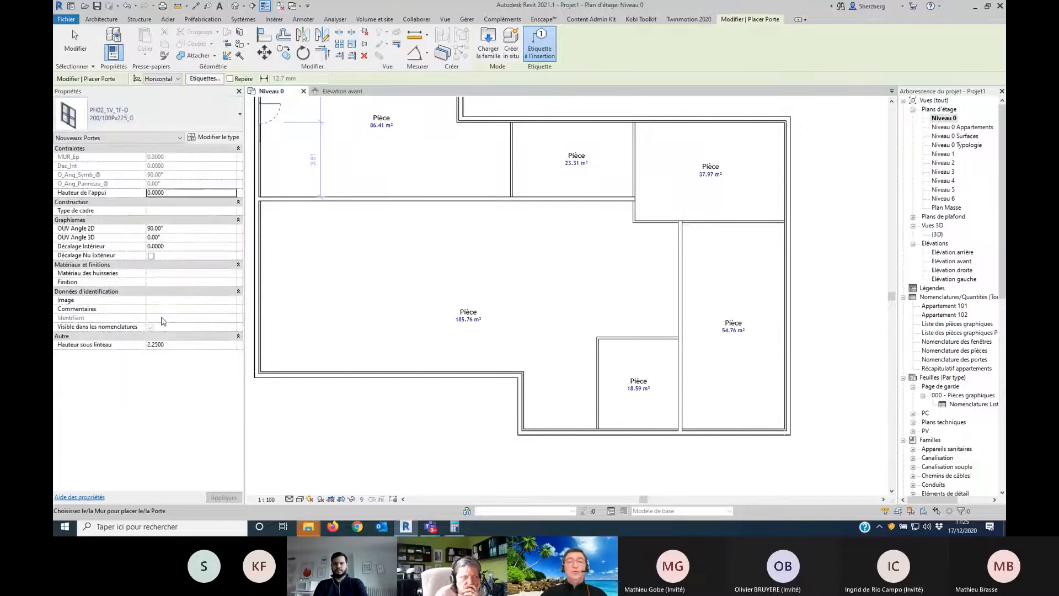
{"action": "left_click", "coordinate": [451, 196]}
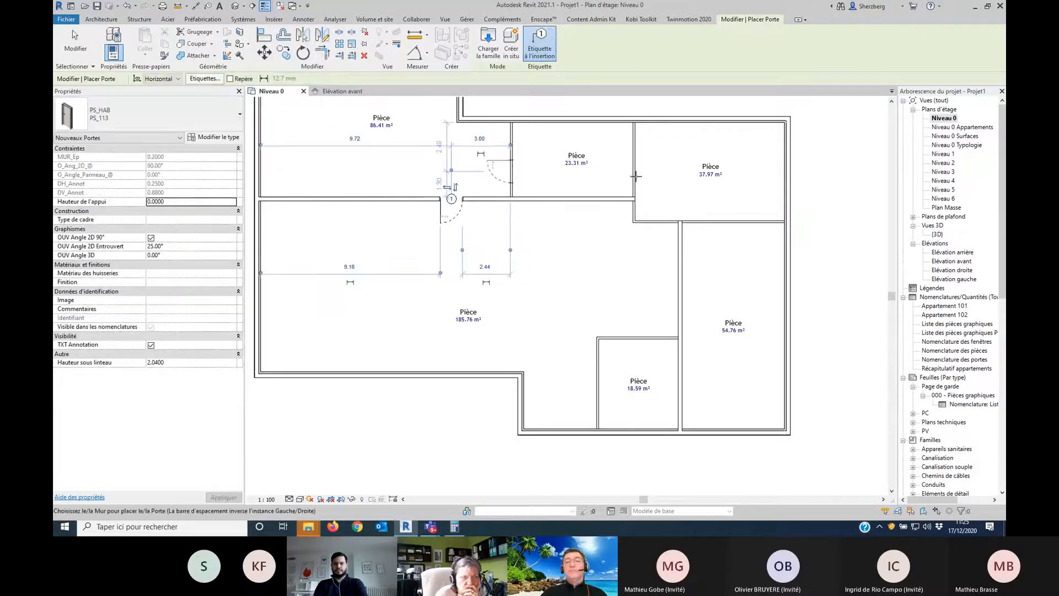
{"action": "left_click", "coordinate": [511, 171]}
{"action": "left_click", "coordinate": [634, 177]}
Step: Turn off tagging on placement and add two PS_113 doors in the lower vertical wall, one above the small room and one centred on it
{"action": "middle_click_drag", "start_coordinate": [643, 253], "coordinate": [542, 298]}
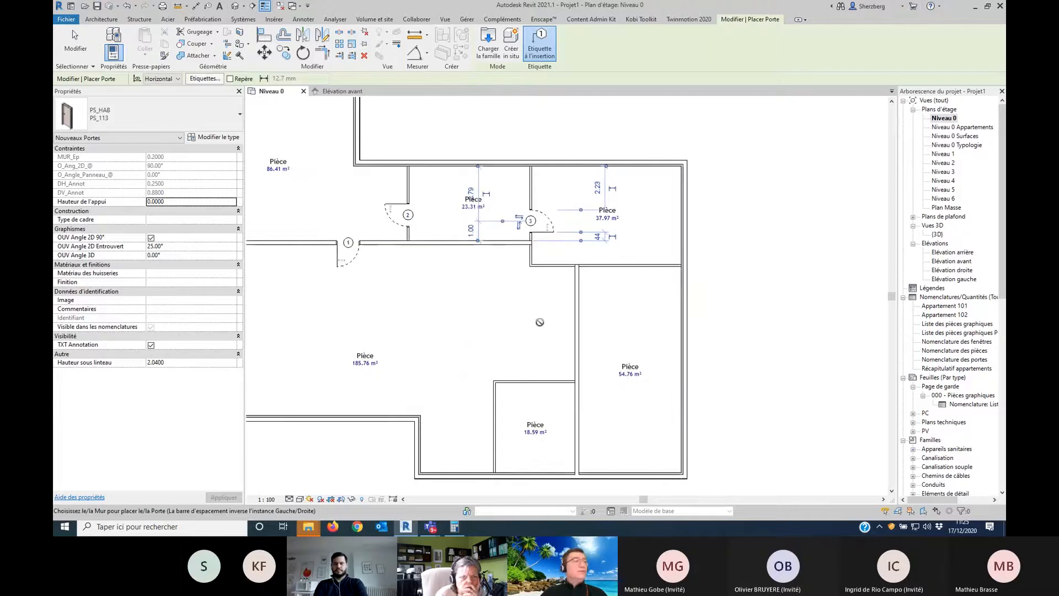
{"action": "left_click", "coordinate": [539, 44]}
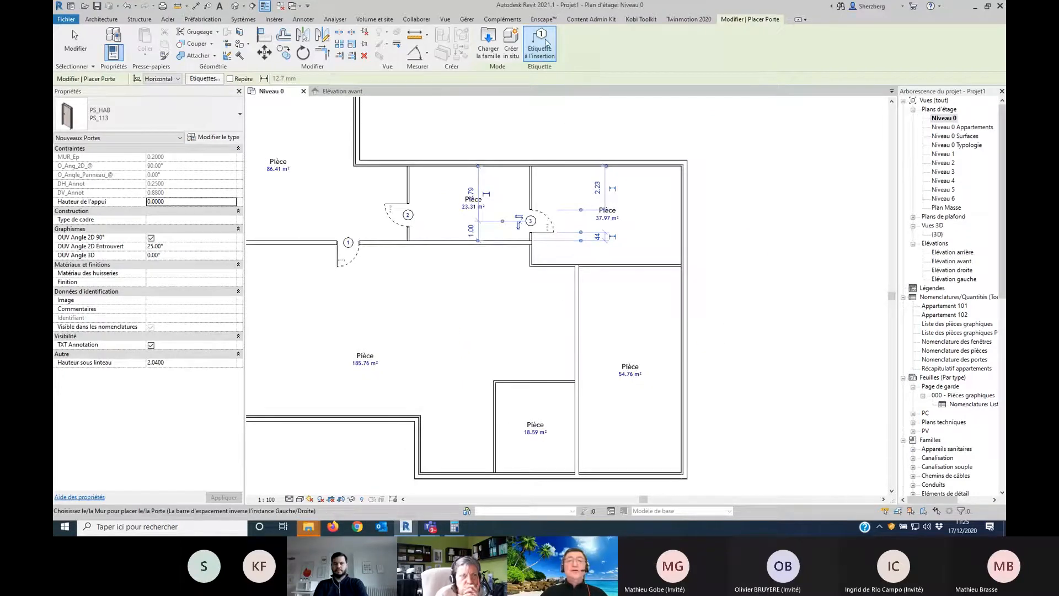
{"action": "left_click", "coordinate": [580, 304]}
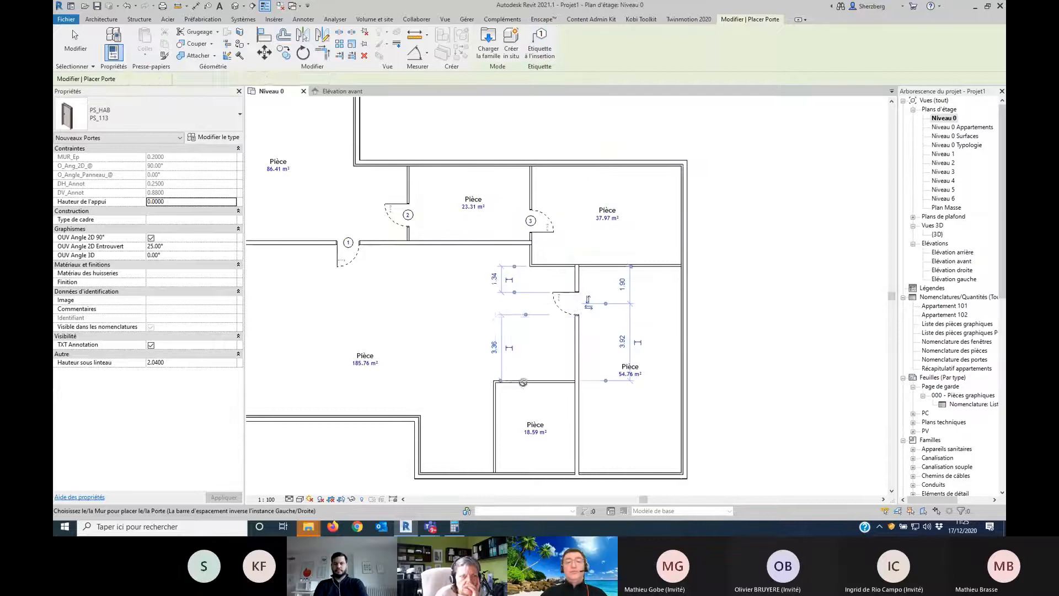
{"action": "scroll", "coordinate": [531, 372], "scroll_direction": "up", "scroll_amount": 1}
{"action": "scroll", "coordinate": [531, 372], "scroll_direction": "up", "scroll_amount": 5}
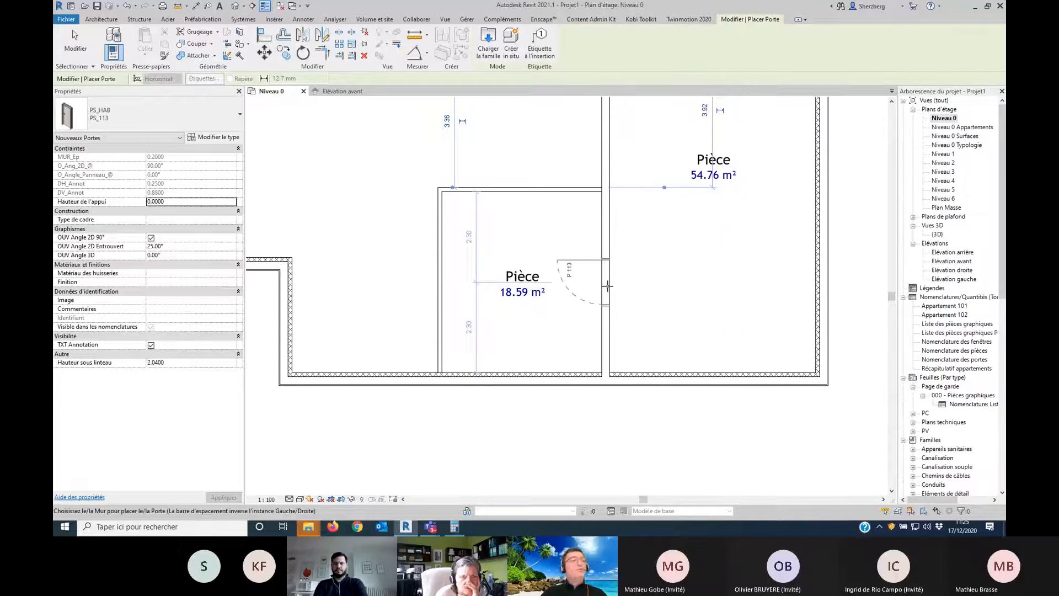
{"action": "left_click", "coordinate": [608, 286]}
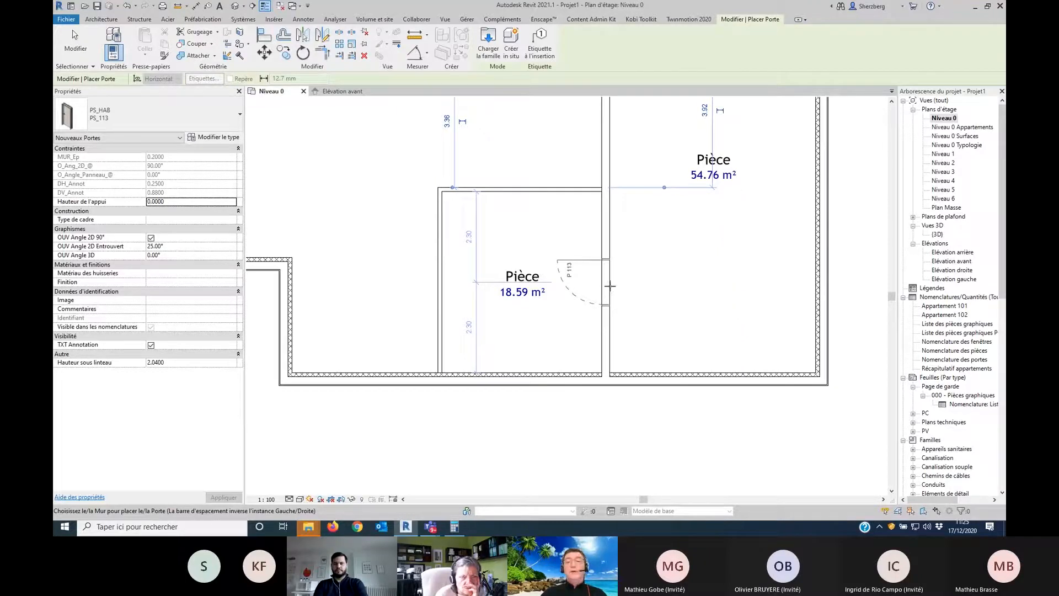
{"action": "key", "text": "Escape"}
{"action": "key", "text": "Escape"}
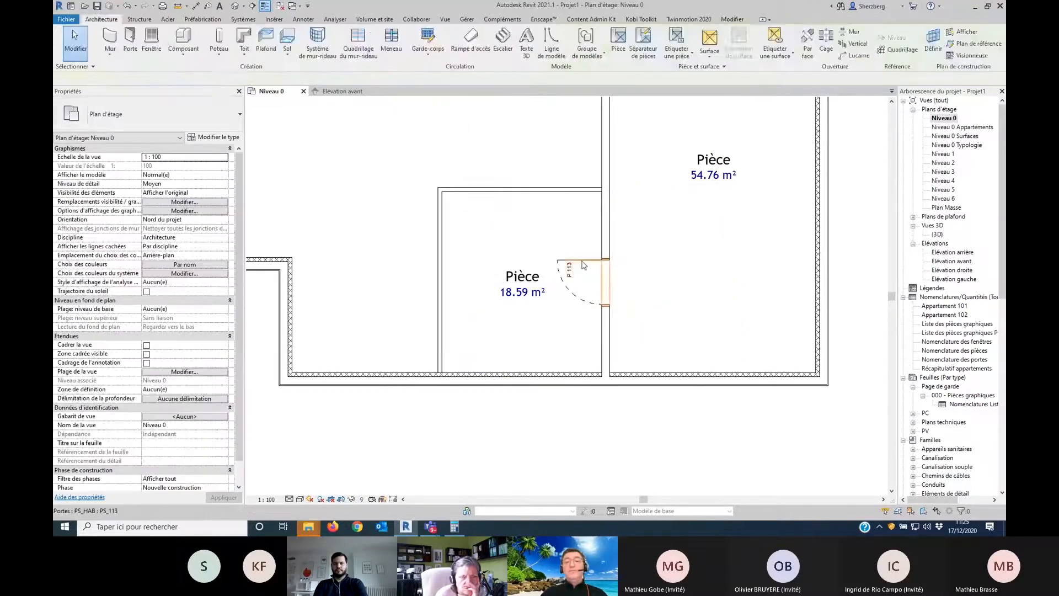
Step: Make the small-room door's centre dimensions permanent and apply an EQ constraint between the partition and the bottom exterior wall
{"action": "left_click", "coordinate": [607, 289]}
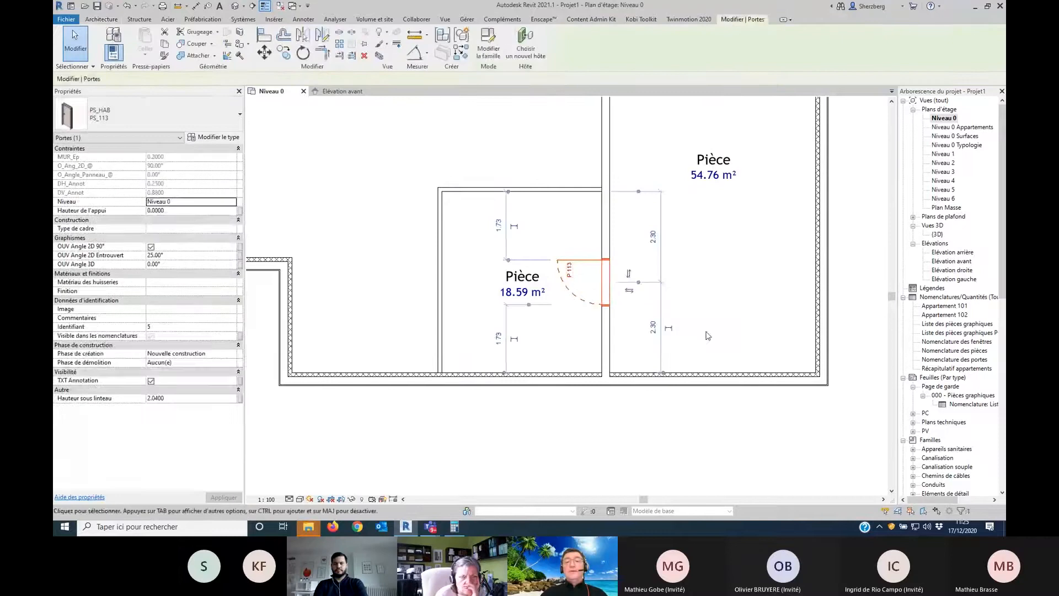
{"action": "left_click", "coordinate": [672, 336]}
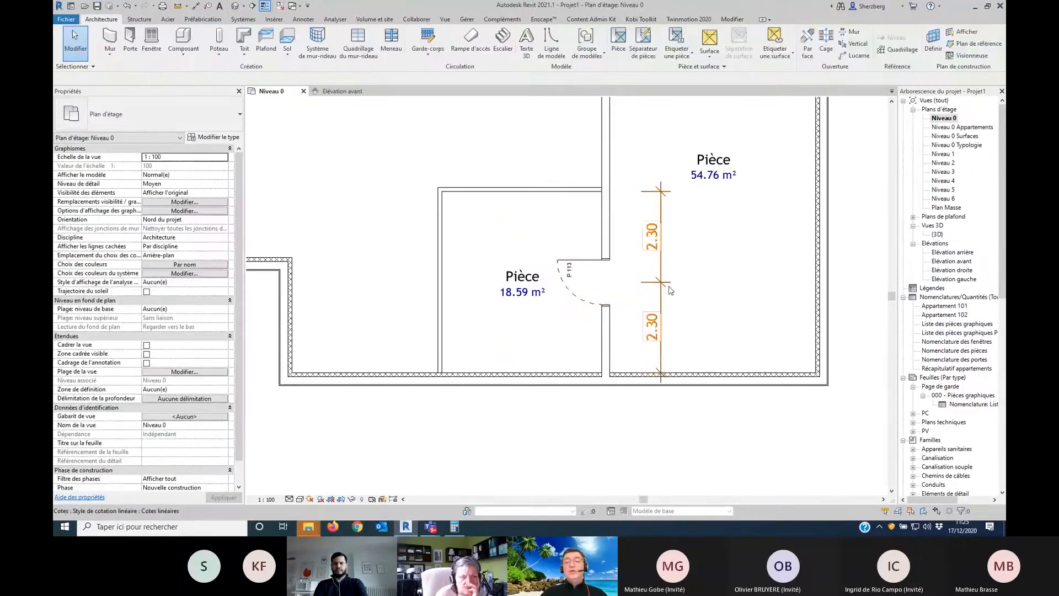
{"action": "left_click", "coordinate": [670, 291]}
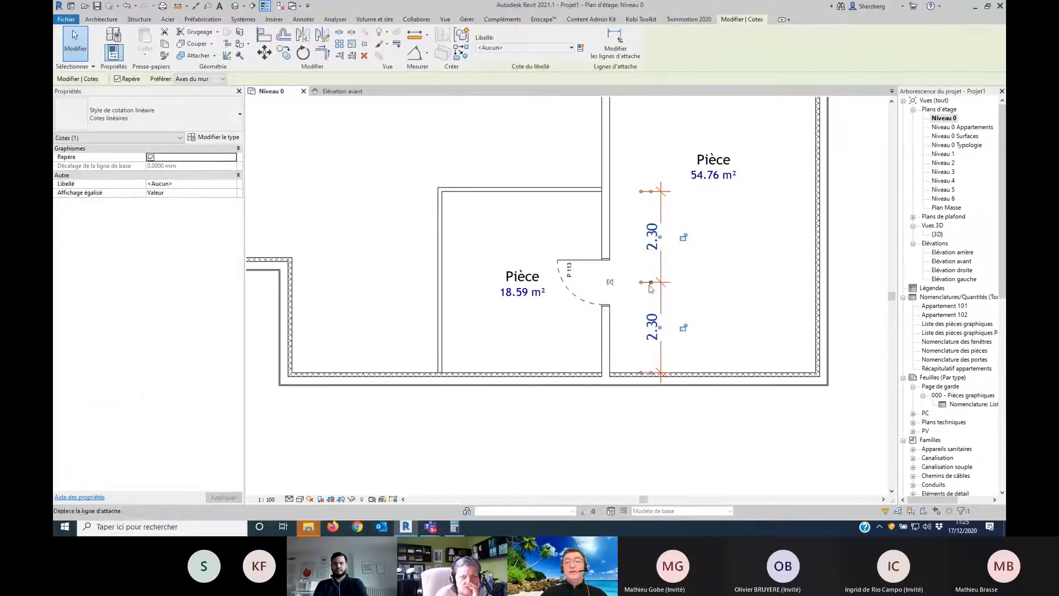
{"action": "left_click", "coordinate": [609, 282]}
{"action": "left_click", "coordinate": [733, 316]}
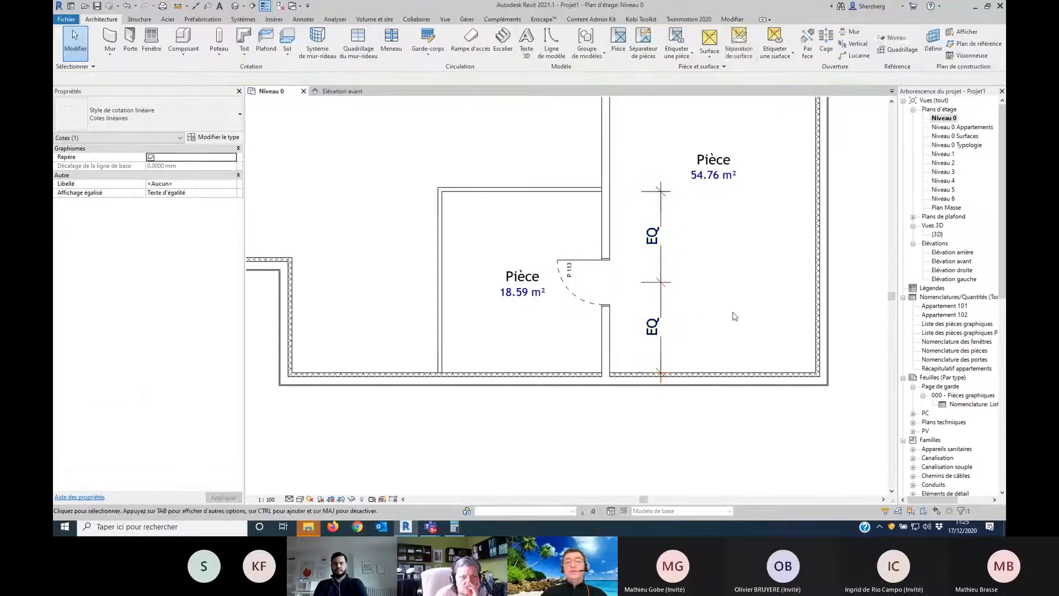
Step: Move the small room's upper partition down to about 3.60 m from the bottom exterior wall
{"action": "middle_click_drag", "start_coordinate": [738, 321], "coordinate": [781, 425]}
{"action": "left_click_drag", "start_coordinate": [581, 293], "coordinate": [595, 360]}
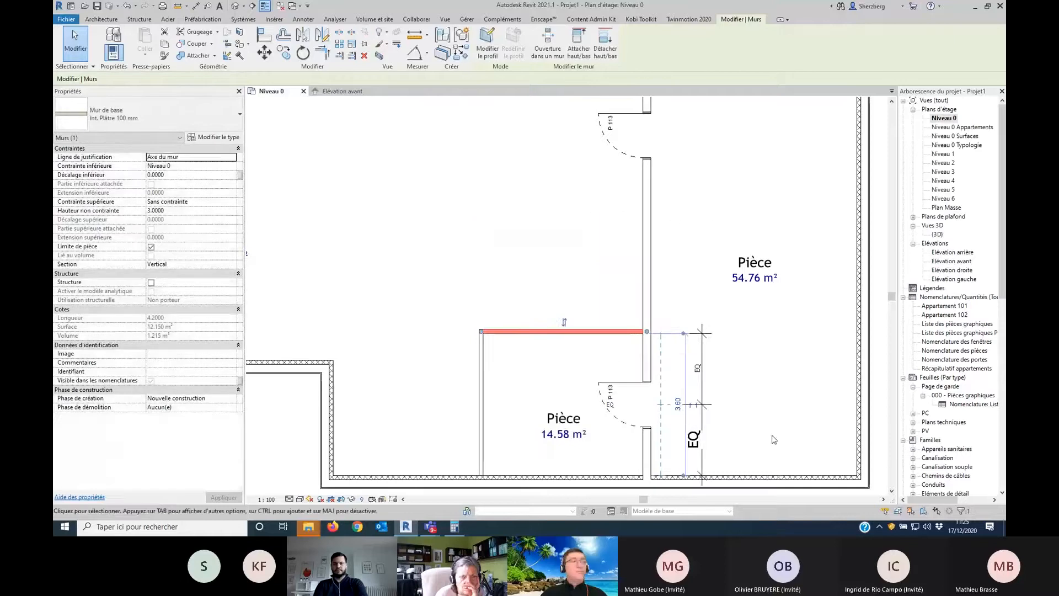
Step: Make the temporary dimension between the upper door in the lower vertical wall and the corner-room partition permanent
{"action": "middle_click_drag", "start_coordinate": [631, 168], "coordinate": [640, 326]}
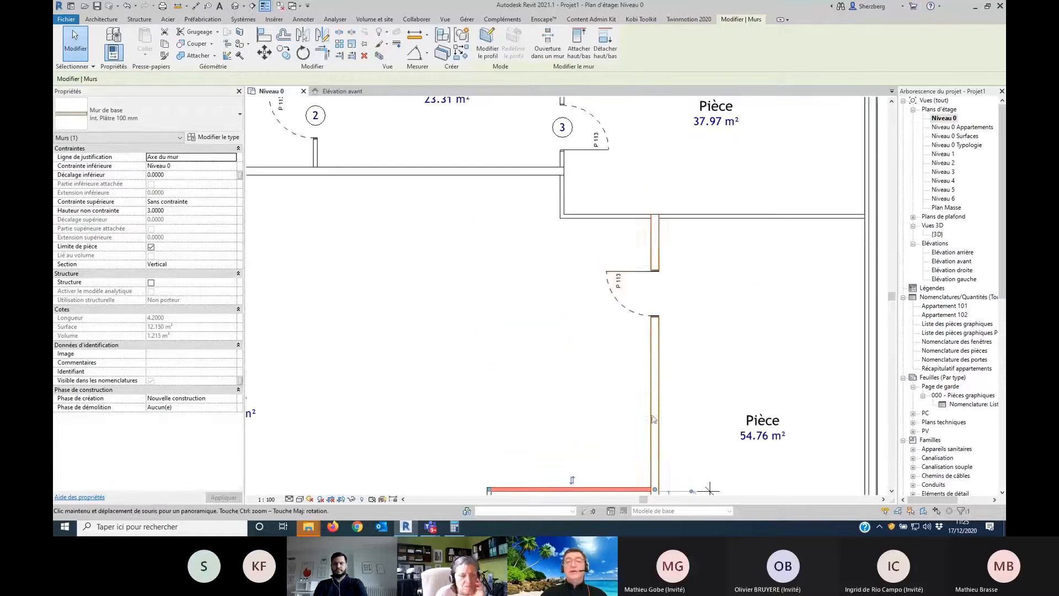
{"action": "left_click", "coordinate": [640, 326]}
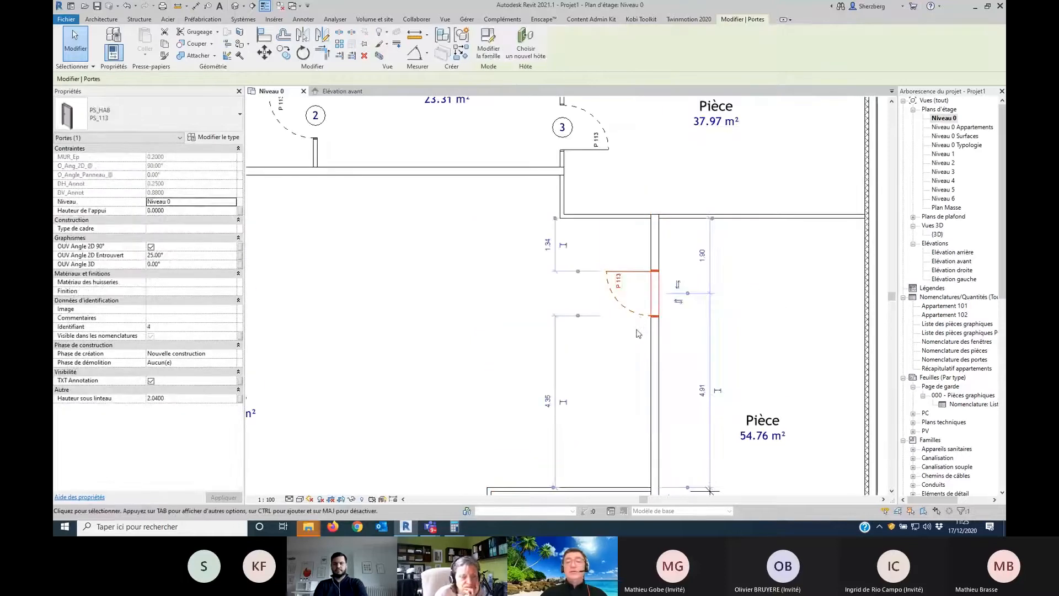
{"action": "left_click", "coordinate": [562, 247]}
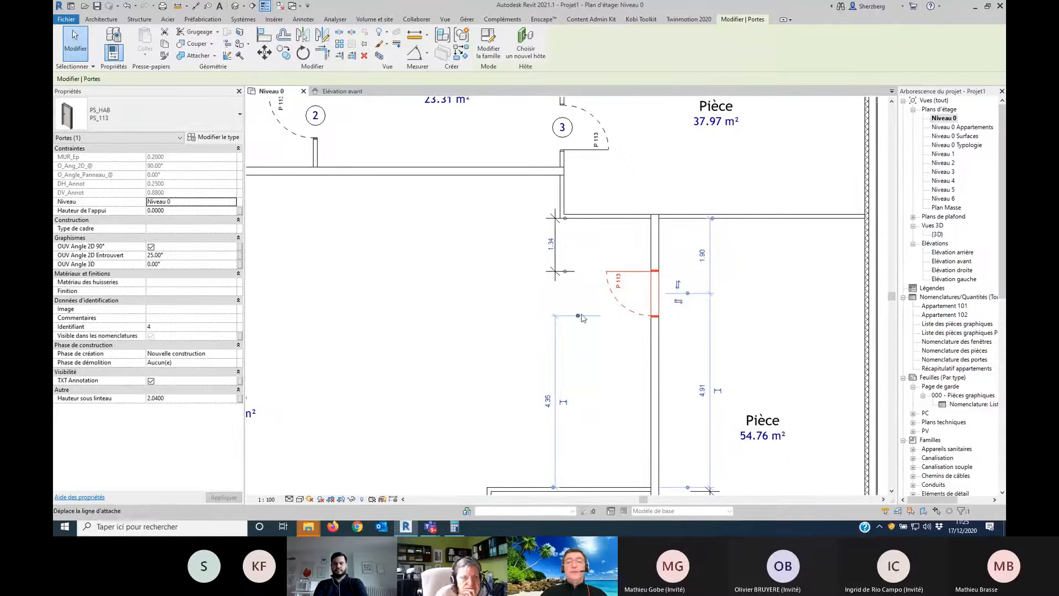
Step: Set the upper door's distance from the corner-room partition to 0.50 m and lock that dimension
{"action": "left_click", "coordinate": [551, 244]}
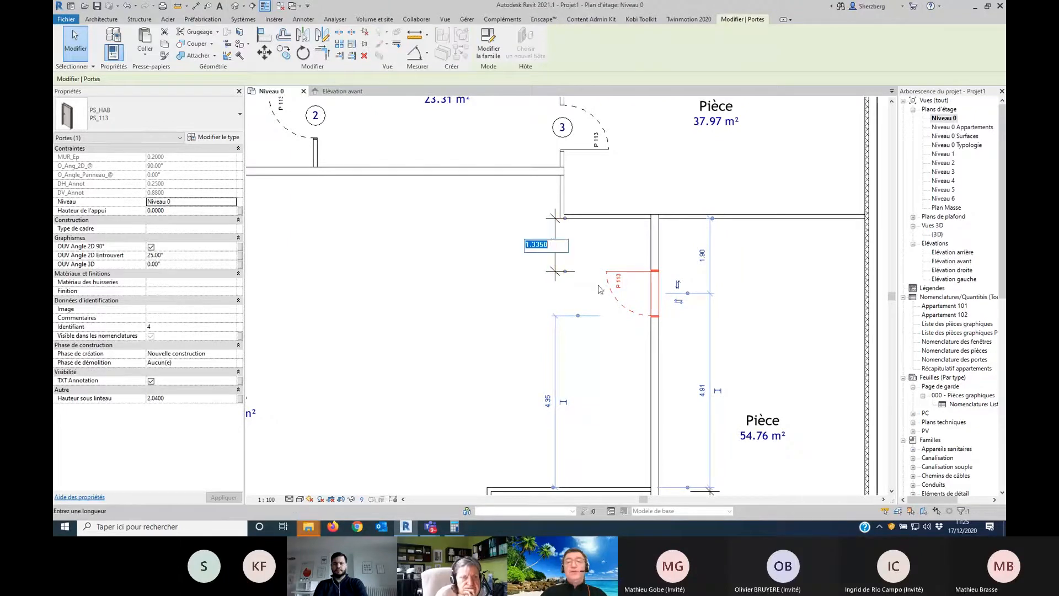
{"action": "type", "text": "1"}
{"action": "type", "text": "5"}
{"action": "key", "text": "Return"}
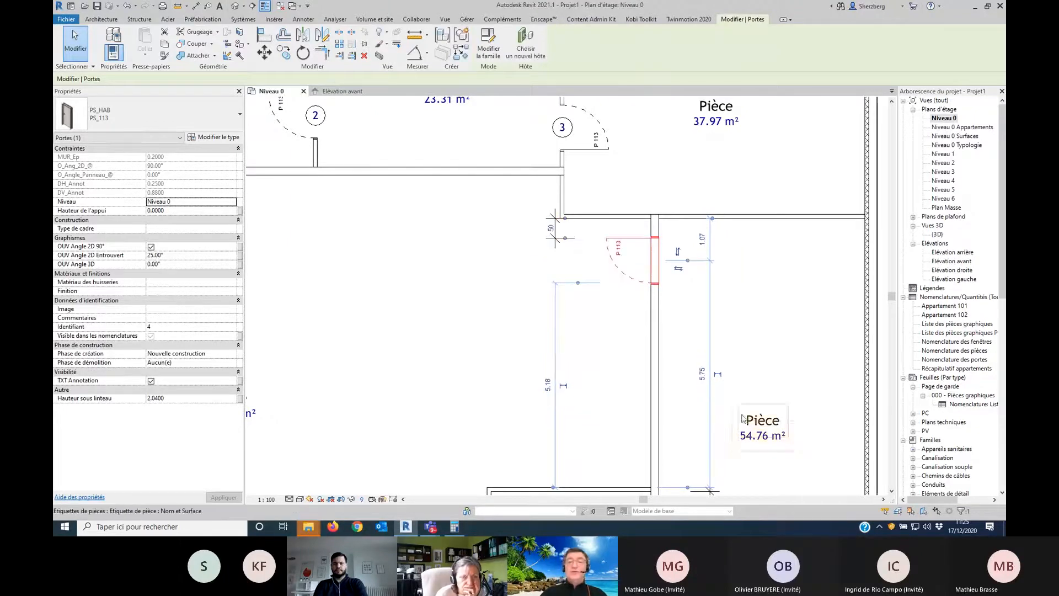
{"action": "key", "text": "Escape"}
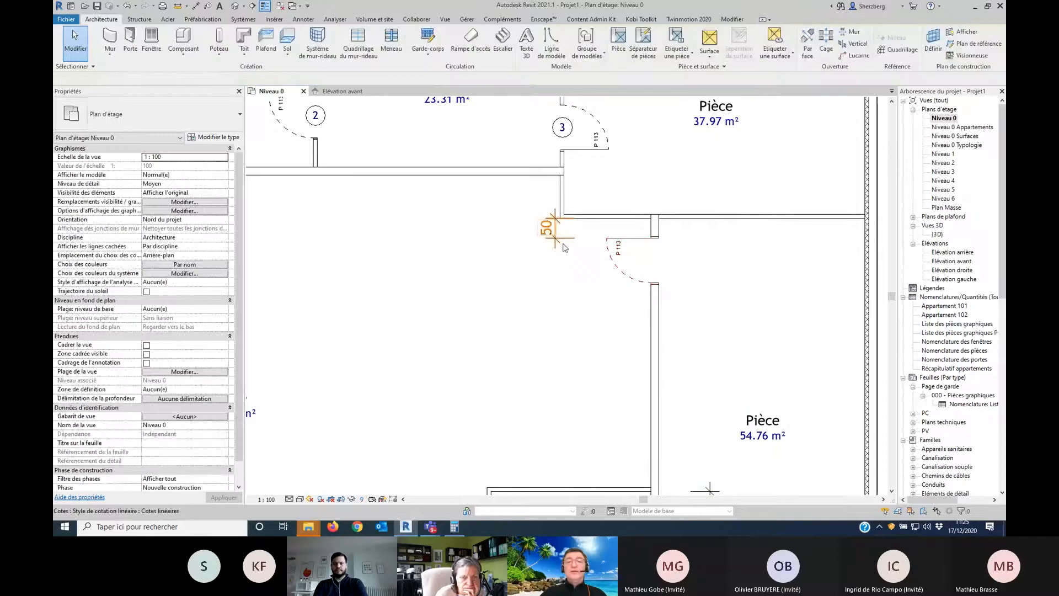
{"action": "left_click", "coordinate": [548, 228]}
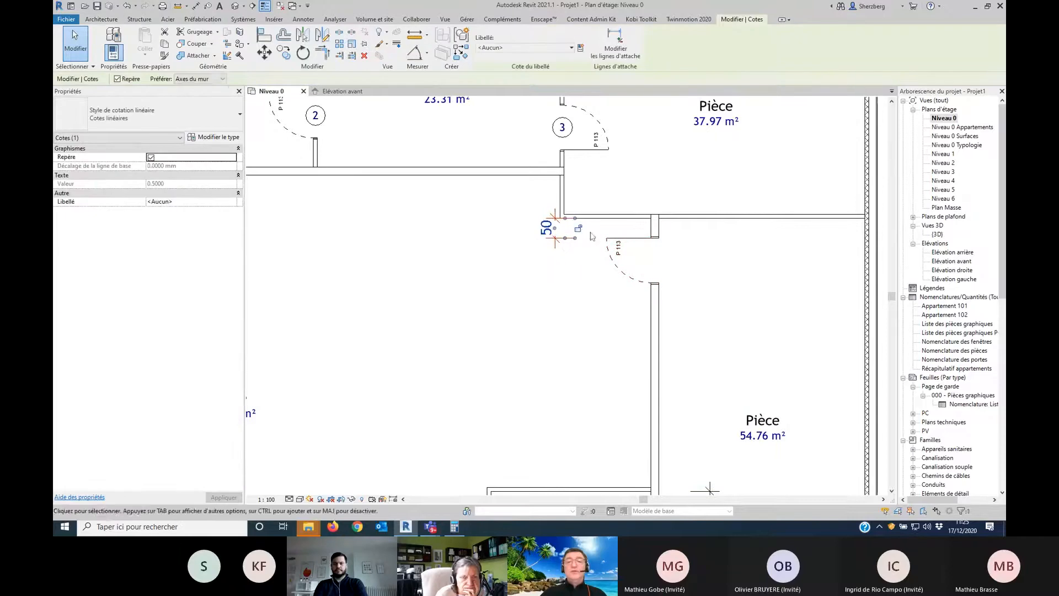
{"action": "left_click", "coordinate": [584, 301]}
Step: Move the corner room's lower partition down, then back up to about 6.11 m above the small room's upper partition, to test the locked door offset
{"action": "middle_click_drag", "start_coordinate": [583, 315], "coordinate": [554, 395]}
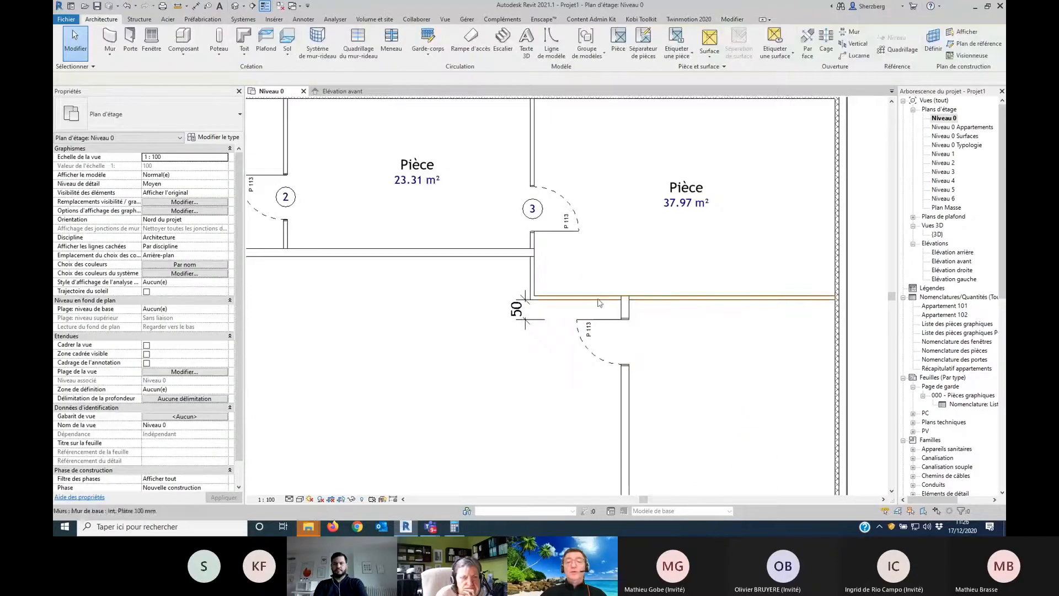
{"action": "left_click", "coordinate": [588, 374]}
{"action": "left_click_drag", "start_coordinate": [588, 371], "coordinate": [588, 373]}
{"action": "middle_click_drag", "start_coordinate": [731, 447], "coordinate": [732, 317]}
{"action": "mouse_move", "coordinate": [601, 313]}
{"action": "left_mouse_down"}
{"action": "mouse_move", "coordinate": [589, 379]}
{"action": "mouse_move", "coordinate": [603, 308]}
{"action": "left_mouse_up"}
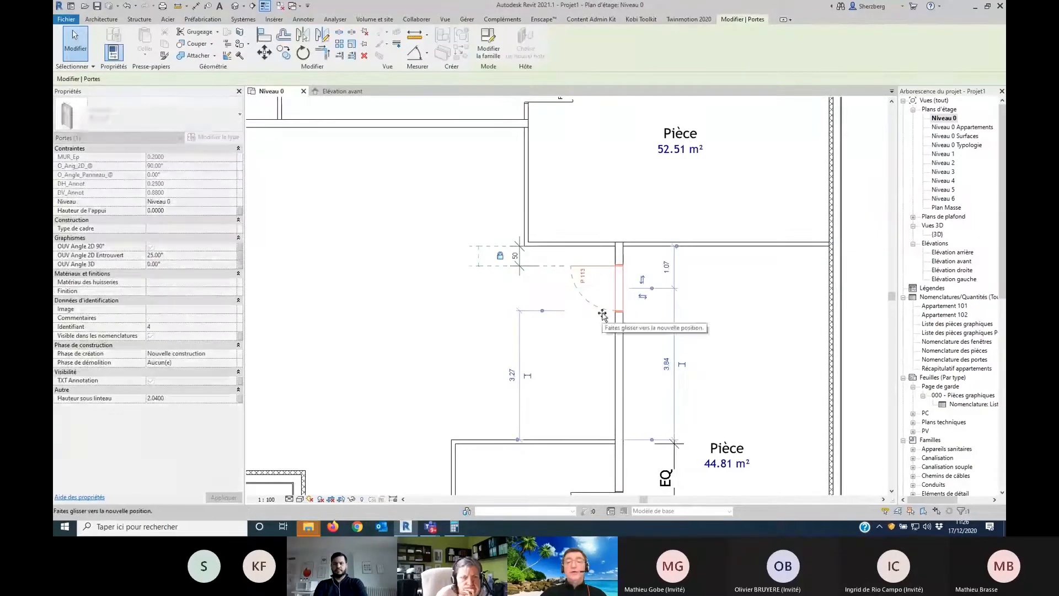
{"action": "left_click", "coordinate": [716, 262]}
{"action": "left_click_drag", "start_coordinate": [713, 245], "coordinate": [710, 195]}
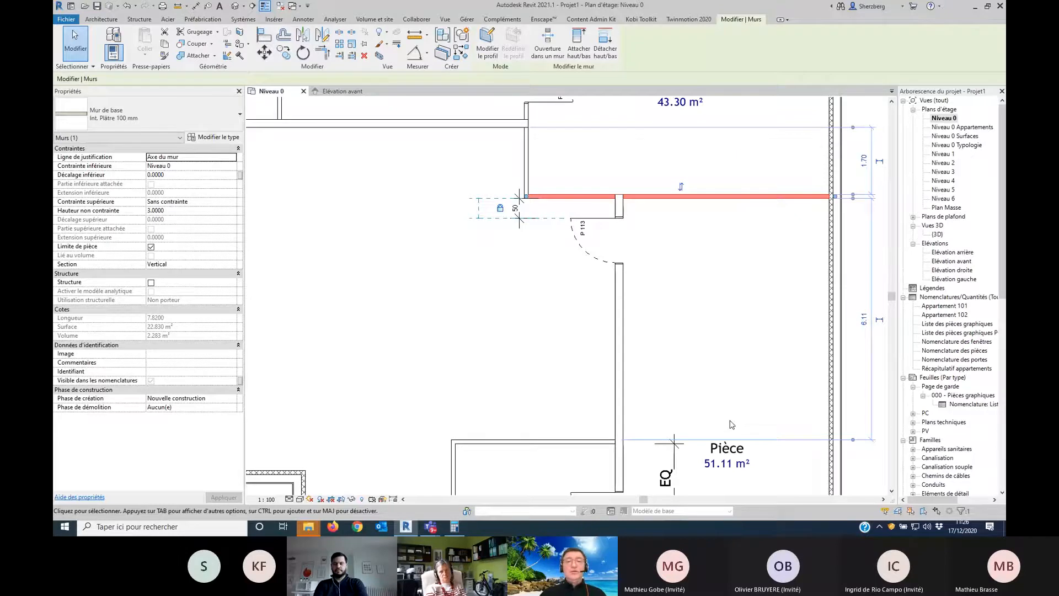
Step: Slant the long horizontal interior wall by lowering its left end along the exterior wall
{"action": "scroll", "coordinate": [447, 291], "scroll_direction": "down", "scroll_amount": 1}
{"action": "middle_click_drag", "start_coordinate": [447, 291], "coordinate": [519, 406]}
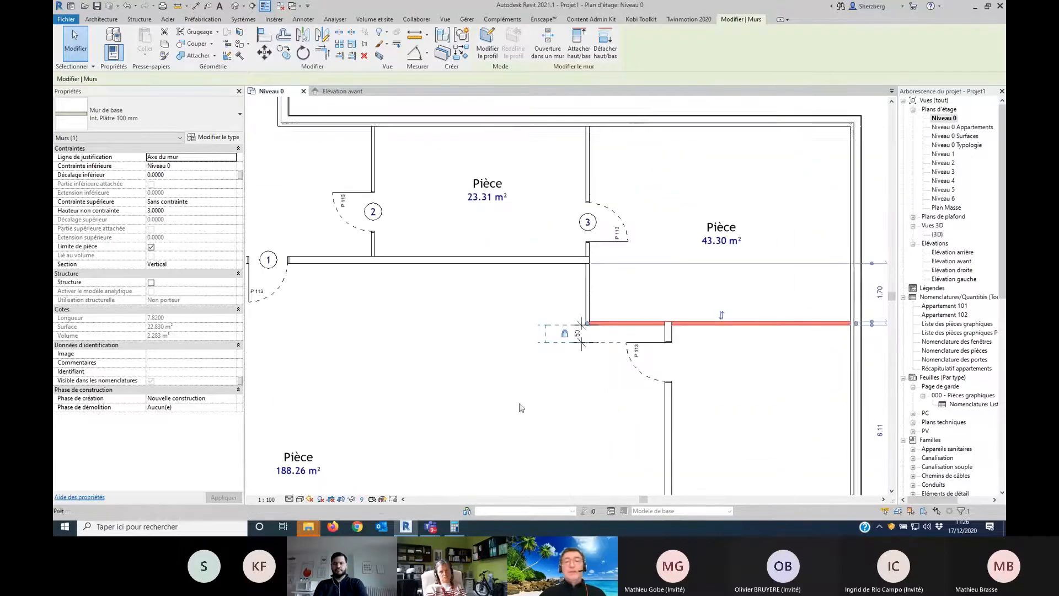
{"action": "middle_click_drag", "start_coordinate": [520, 307], "coordinate": [626, 164]}
{"action": "scroll", "coordinate": [594, 198], "scroll_direction": "down", "scroll_amount": 2}
{"action": "middle_click_drag", "start_coordinate": [598, 237], "coordinate": [595, 448]}
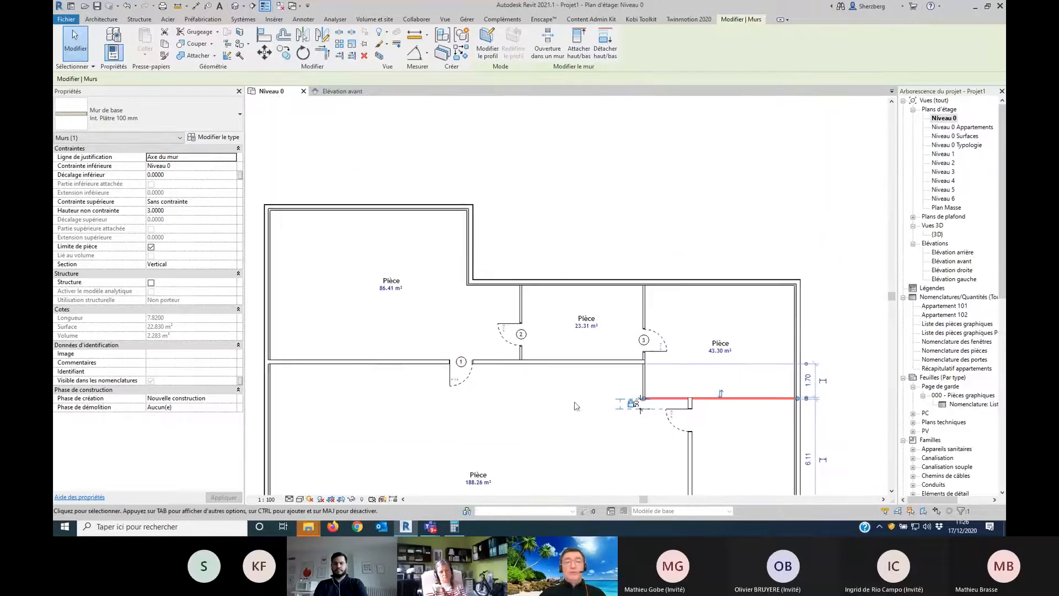
{"action": "left_click", "coordinate": [269, 362]}
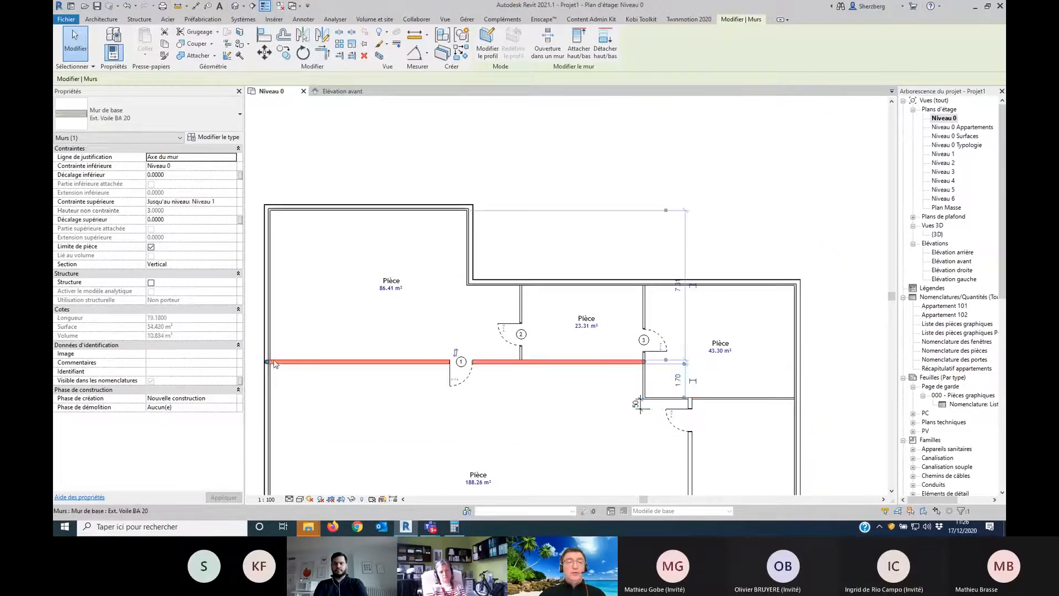
{"action": "left_click_drag", "start_coordinate": [269, 362], "coordinate": [267, 388]}
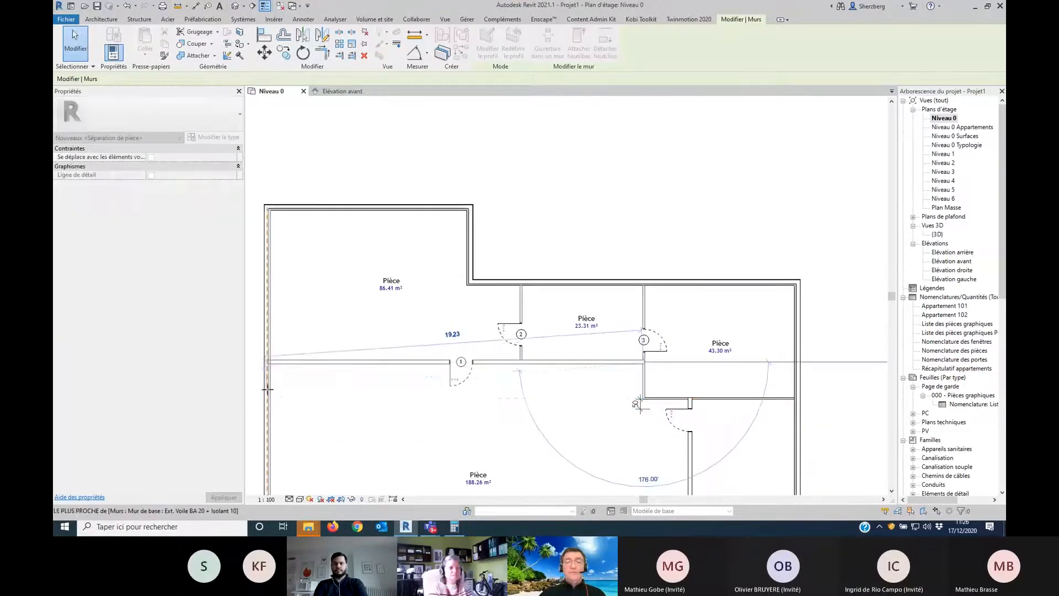
{"action": "left_click", "coordinate": [352, 416]}
Step: Place a Lit double 140x190 bed inside the upper-left room, rotated so its head sits against the slanted wall
{"action": "key", "text": "c"}
{"action": "key", "text": "m"}
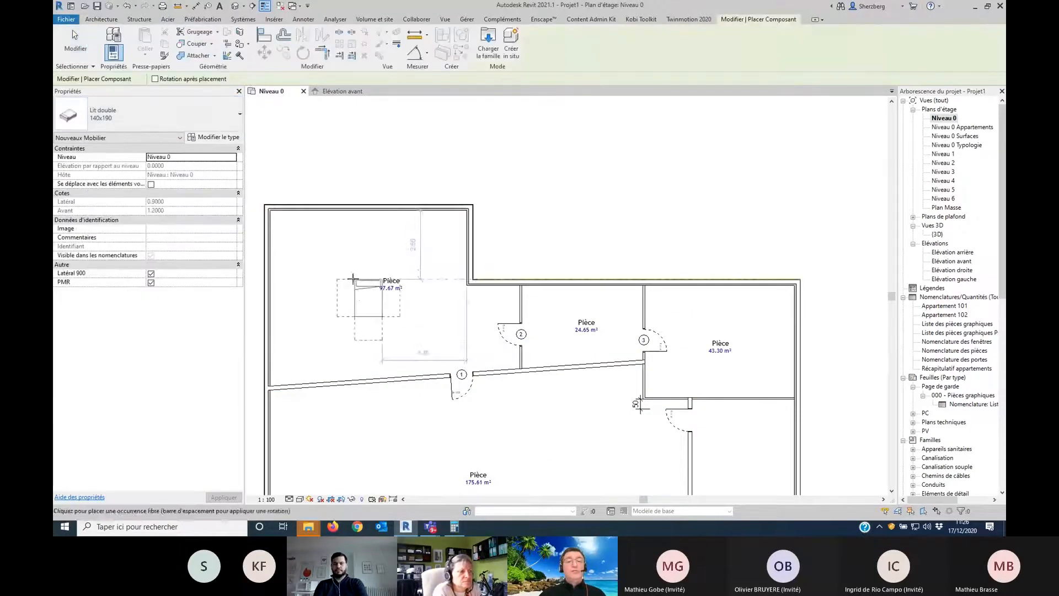
{"action": "scroll", "coordinate": [334, 273], "scroll_direction": "up", "scroll_amount": 2}
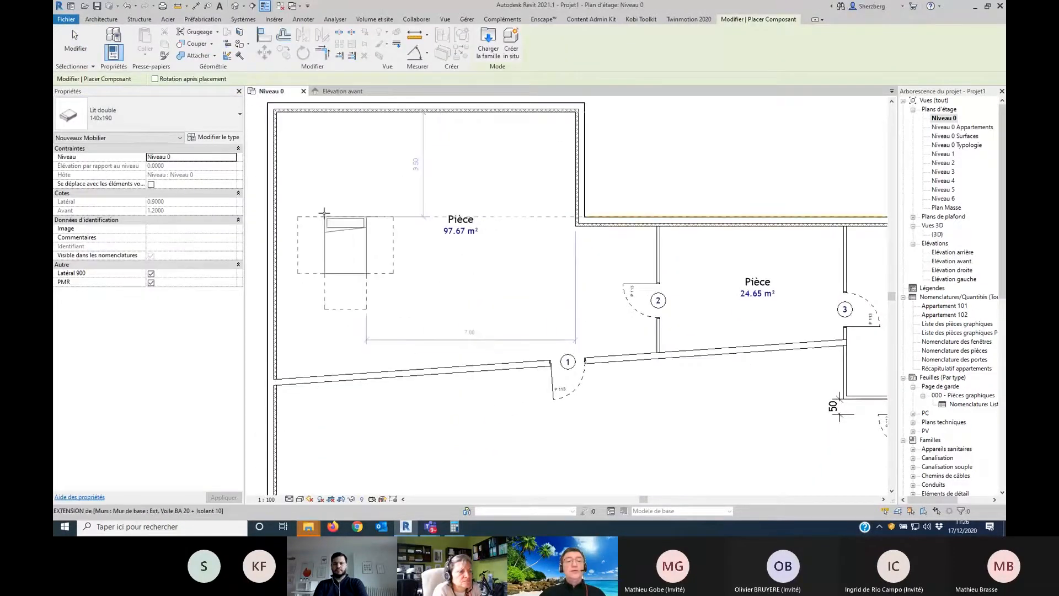
{"action": "middle_click_drag", "start_coordinate": [543, 188], "coordinate": [432, 355]}
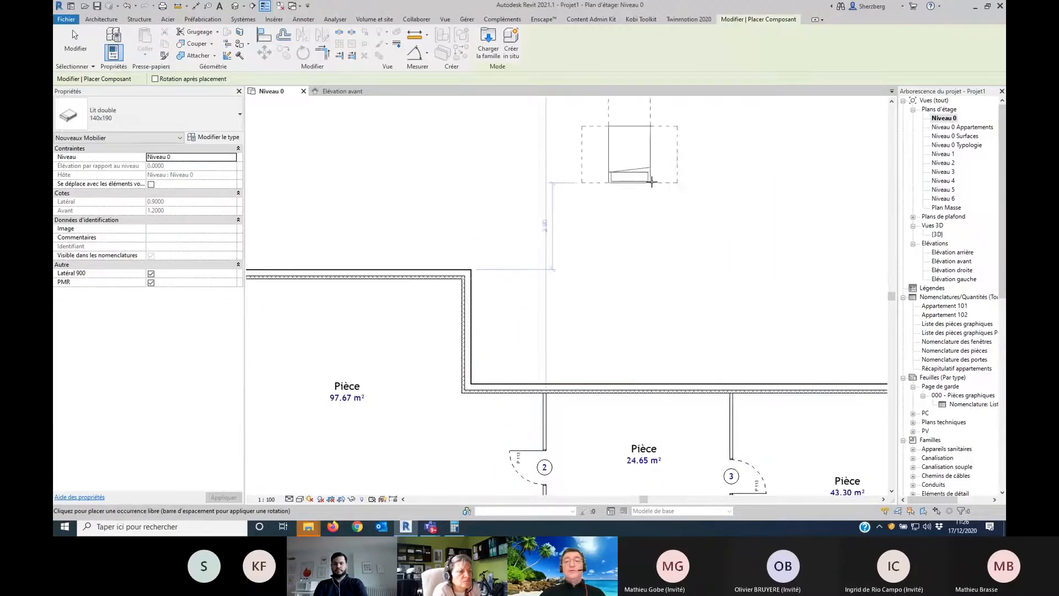
{"action": "key", "text": "space"}
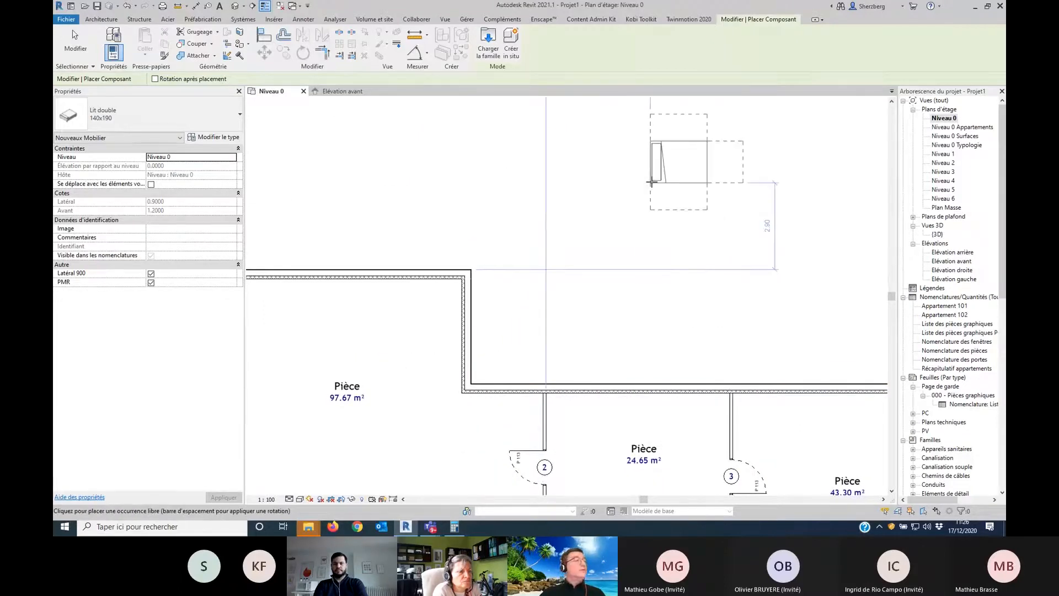
{"action": "key", "text": "space"}
{"action": "scroll", "coordinate": [678, 184], "scroll_direction": "down", "scroll_amount": 1}
{"action": "middle_click_drag", "start_coordinate": [683, 184], "coordinate": [788, 109]}
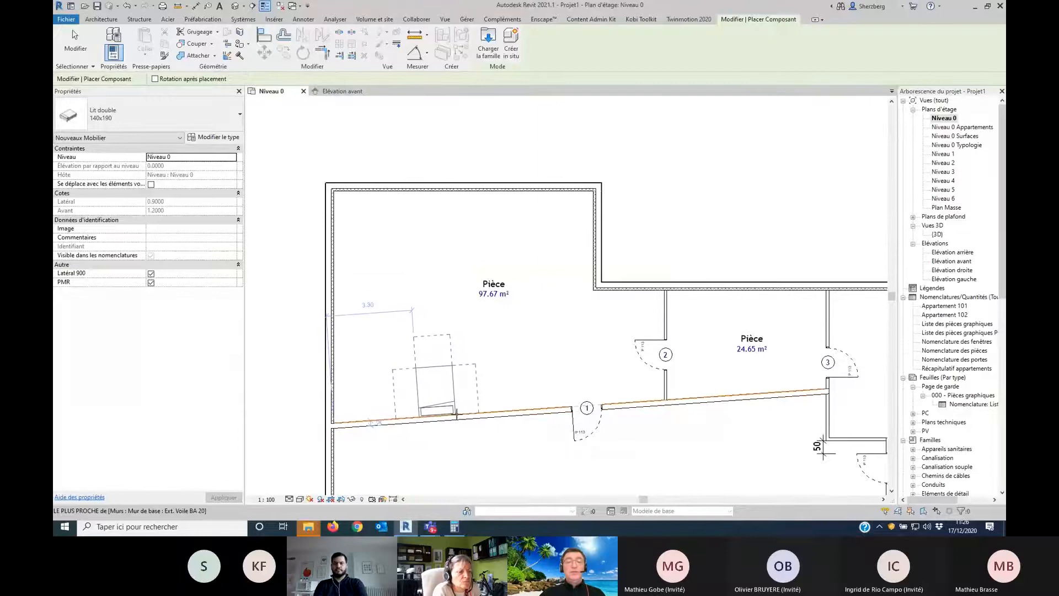
{"action": "left_click", "coordinate": [452, 385]}
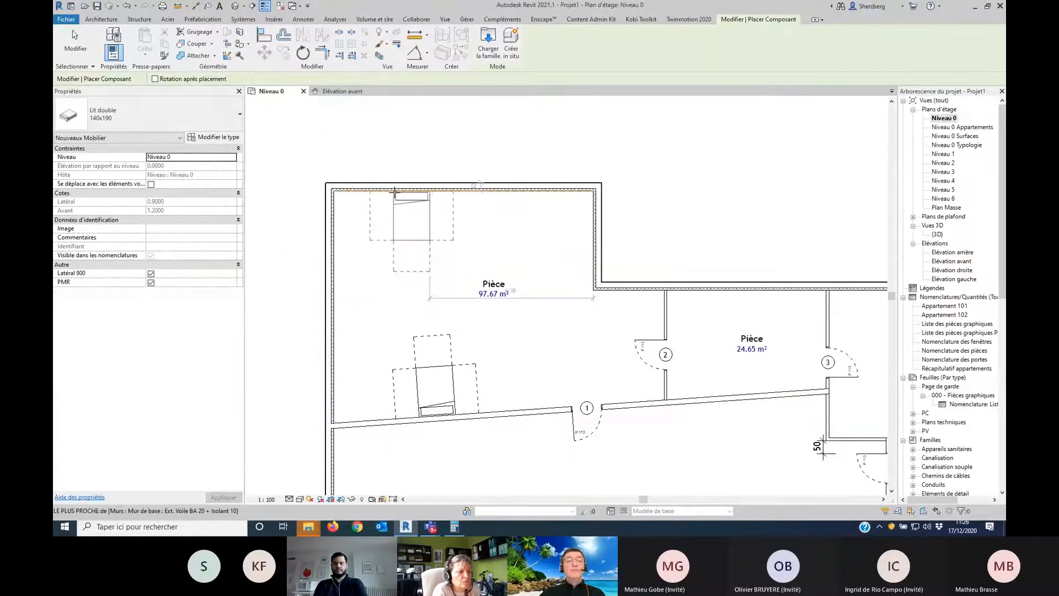
Step: Place two more 140x190 double beds, one against the upper-left room's top exterior wall and one against the small room's upper partition
{"action": "middle_click_drag", "start_coordinate": [564, 322], "coordinate": [251, 217]}
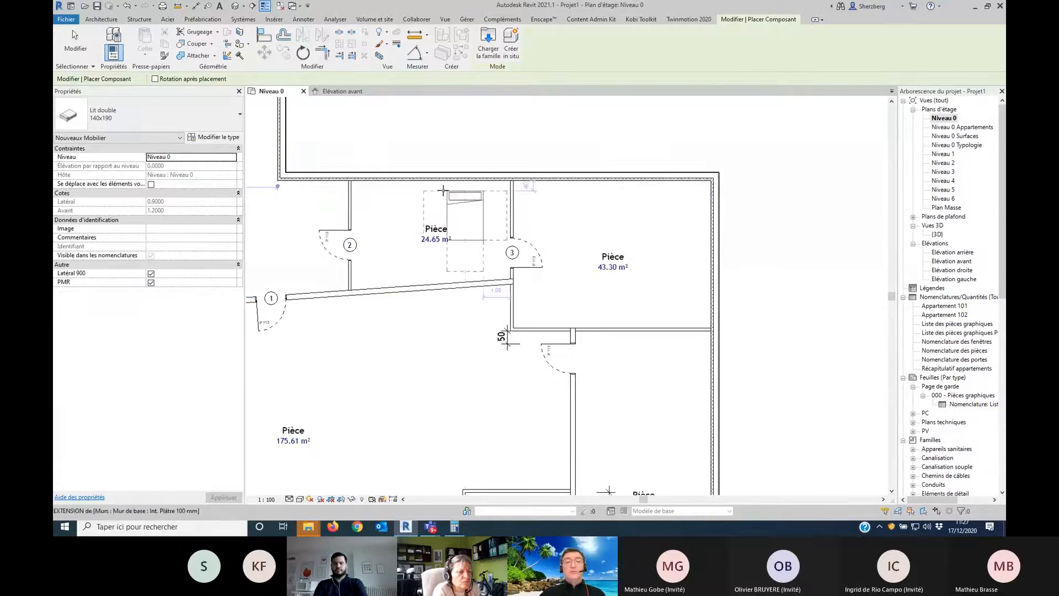
{"action": "middle_click_drag", "start_coordinate": [546, 293], "coordinate": [534, 91]}
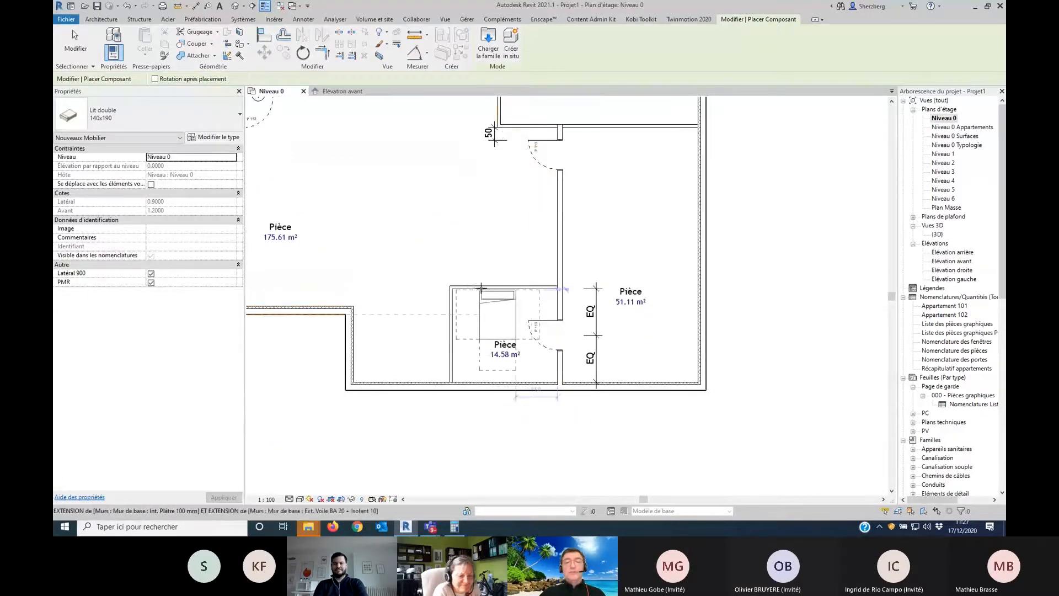
{"action": "left_click", "coordinate": [484, 288]}
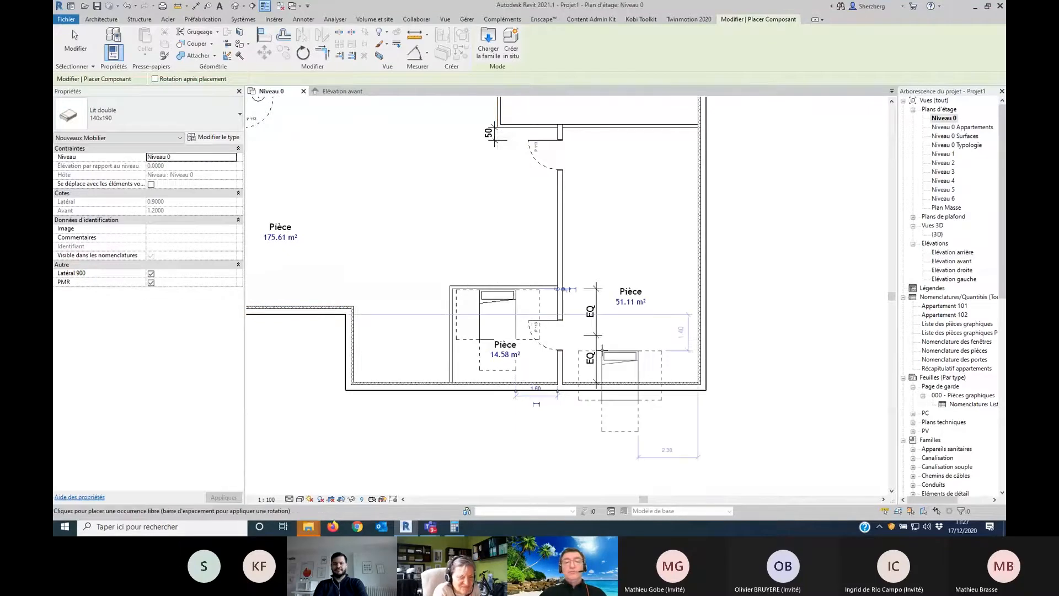
{"action": "key", "text": "Escape"}
{"action": "key", "text": "Escape"}
Step: Turn off the Latéral 900 and PMR clearance options for the small room's bed
{"action": "scroll", "coordinate": [548, 359], "scroll_direction": "up", "scroll_amount": 3}
{"action": "middle_click_drag", "start_coordinate": [548, 359], "coordinate": [639, 331]}
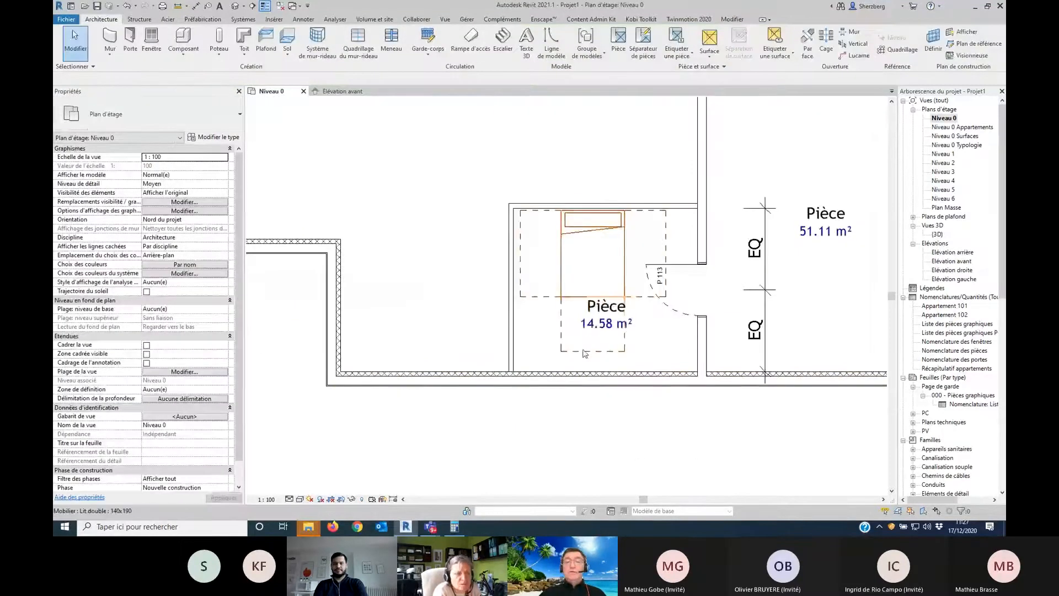
{"action": "left_click", "coordinate": [583, 352]}
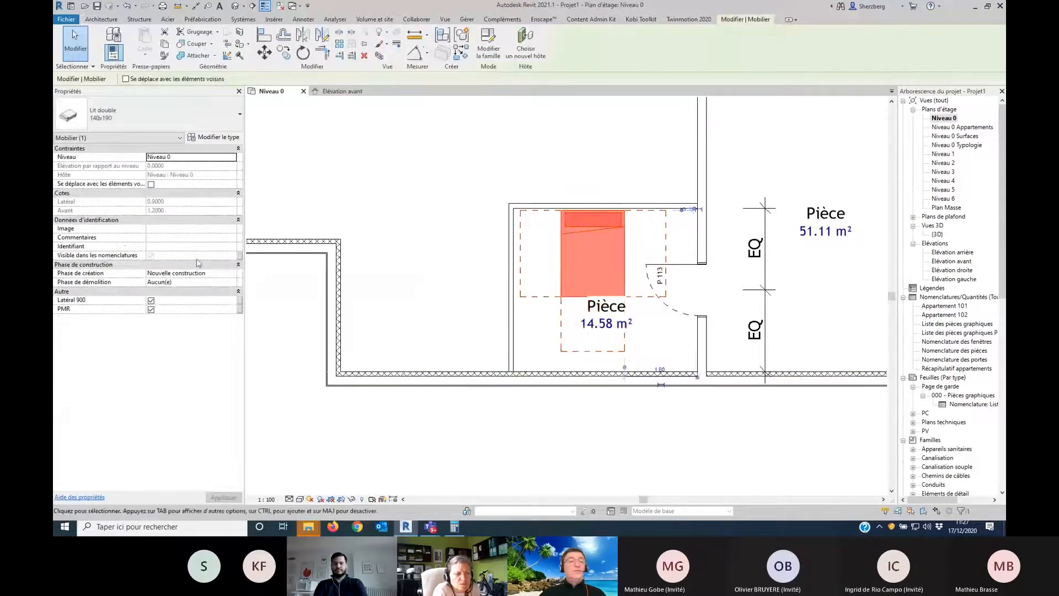
{"action": "left_click", "coordinate": [151, 308]}
{"action": "left_click", "coordinate": [151, 300]}
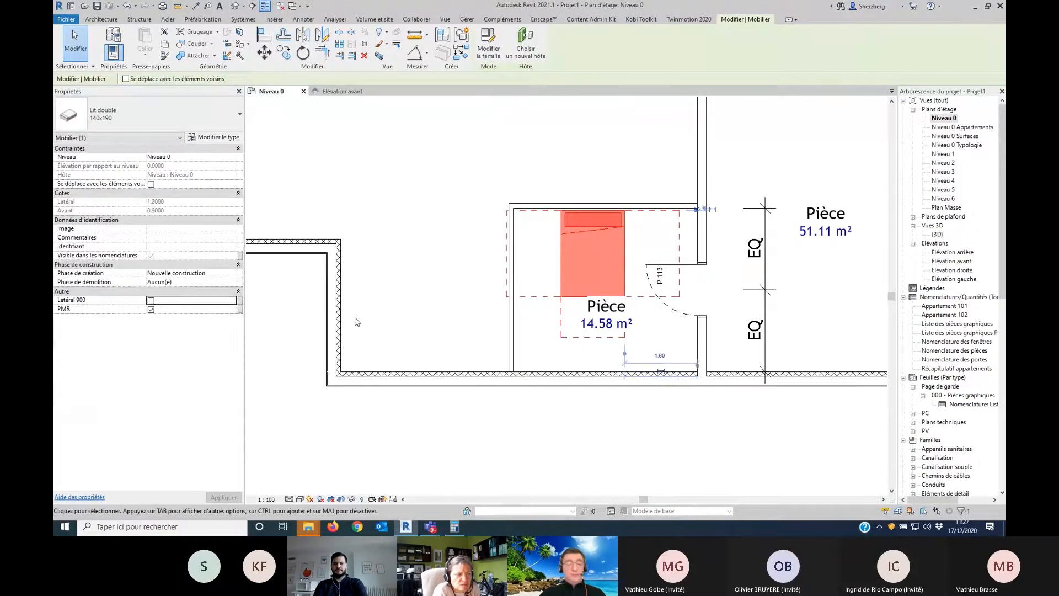
{"action": "left_click", "coordinate": [150, 309]}
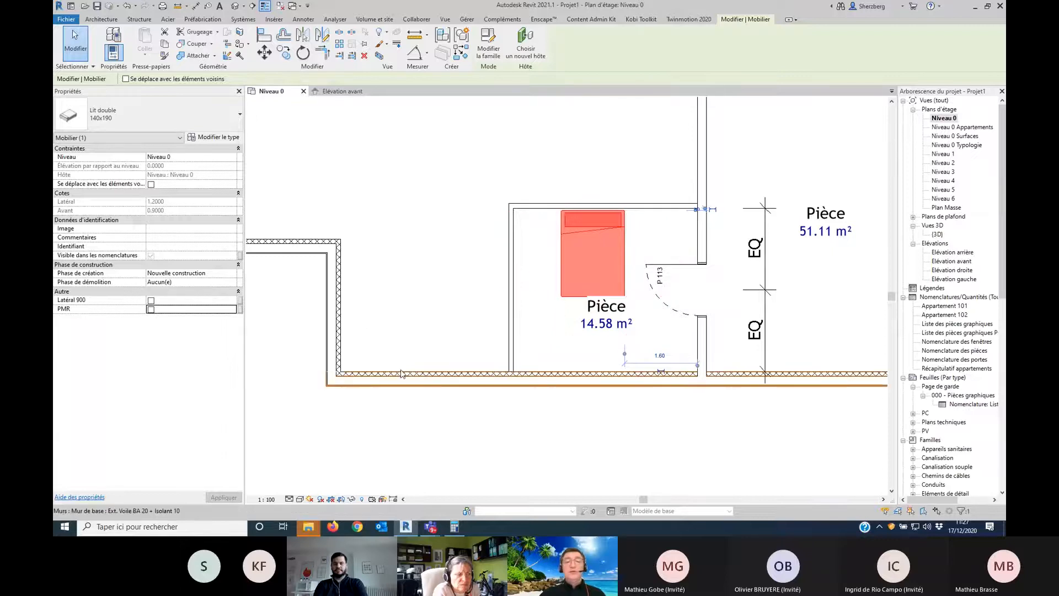
Step: Try the PMR and Latéral 900 clearance options on the bed at the top exterior wall, leaving both enabled
{"action": "scroll", "coordinate": [474, 266], "scroll_direction": "down", "scroll_amount": 2}
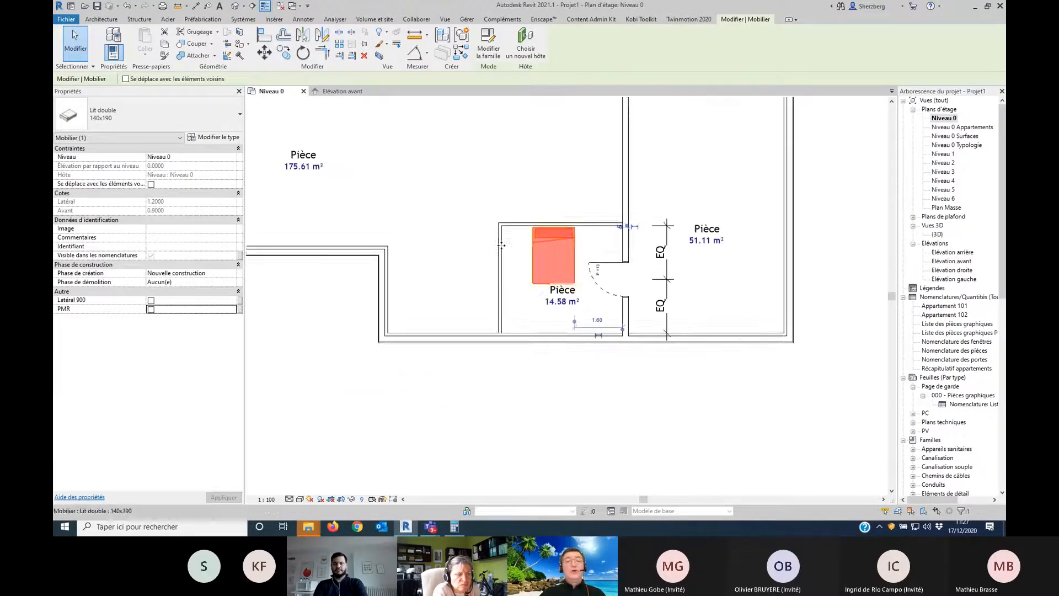
{"action": "middle_click_drag", "start_coordinate": [501, 245], "coordinate": [640, 432]}
{"action": "middle_click_drag", "start_coordinate": [590, 310], "coordinate": [750, 493]}
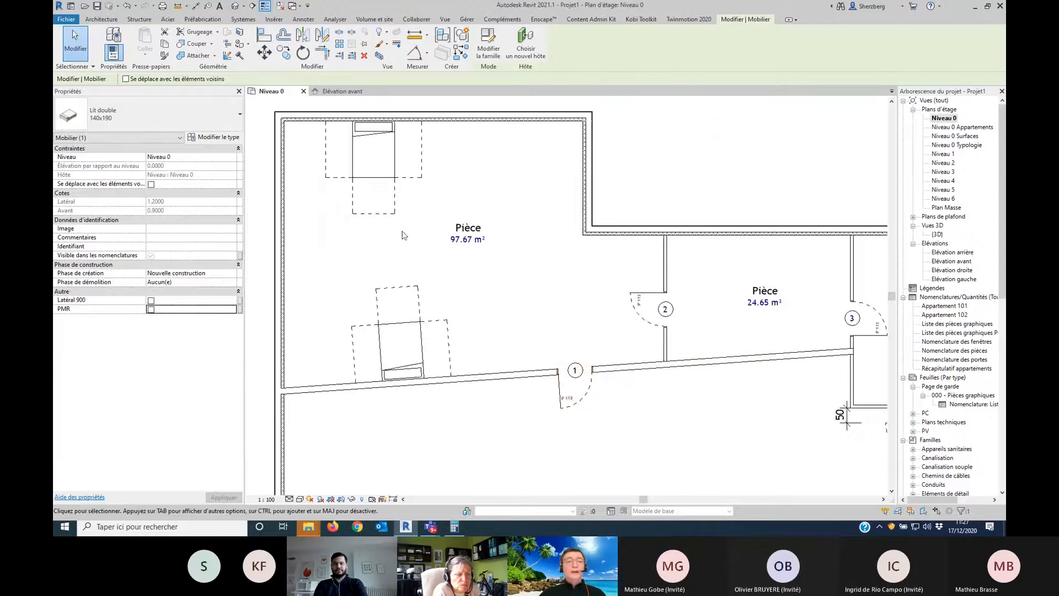
{"action": "left_click", "coordinate": [367, 215]}
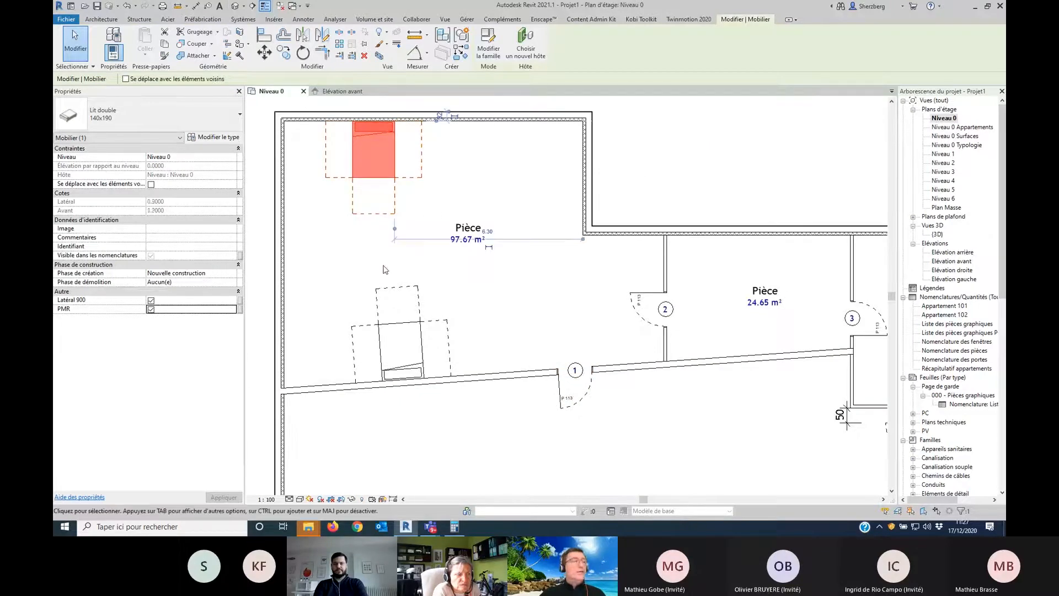
{"action": "middle_click_drag", "start_coordinate": [408, 238], "coordinate": [456, 313]}
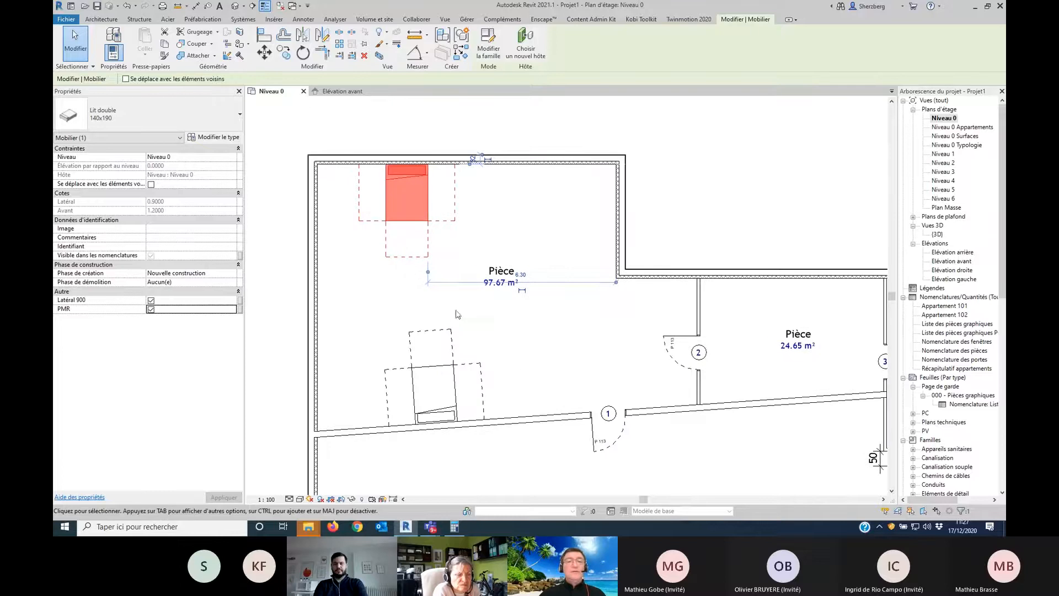
{"action": "left_click", "coordinate": [150, 308]}
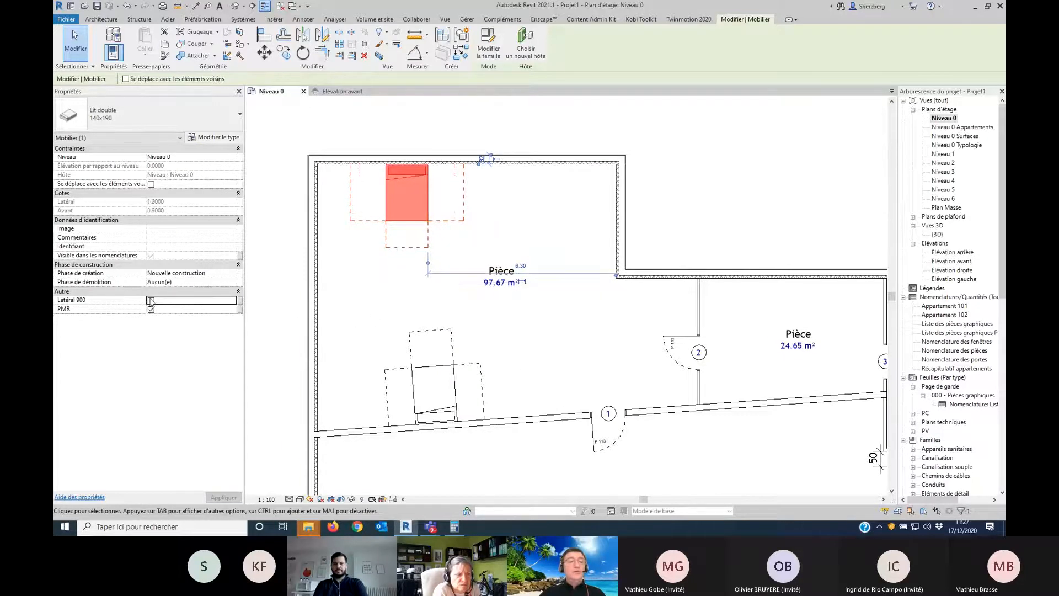
{"action": "left_click", "coordinate": [151, 301]}
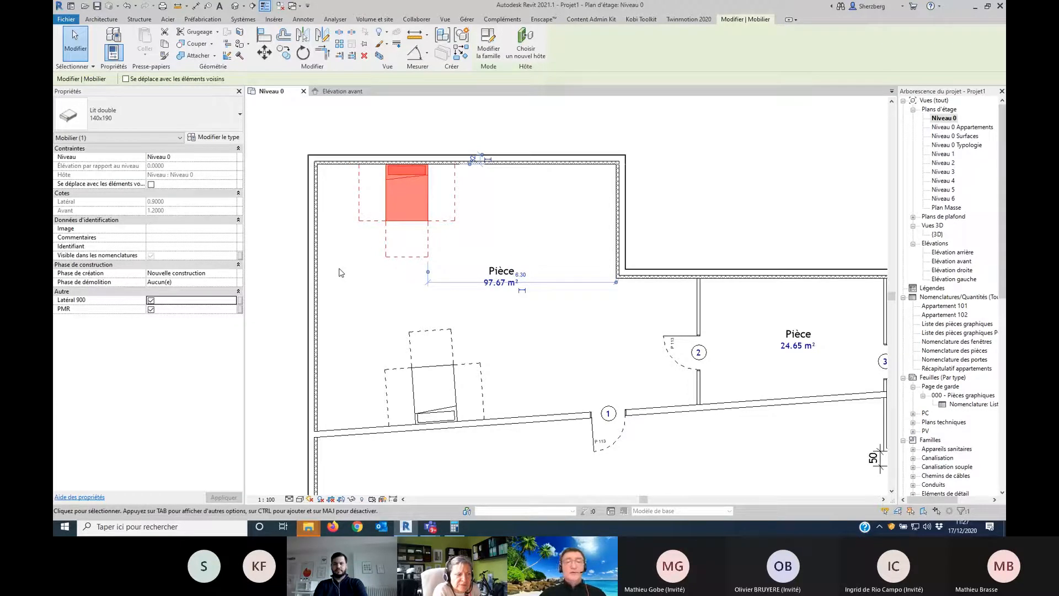
Step: Align the bed on the slanted wall to the inner face of the large room's bottom exterior wall
{"action": "scroll", "coordinate": [410, 269], "scroll_direction": "down", "scroll_amount": 4}
{"action": "middle_click_drag", "start_coordinate": [566, 468], "coordinate": [521, 335]}
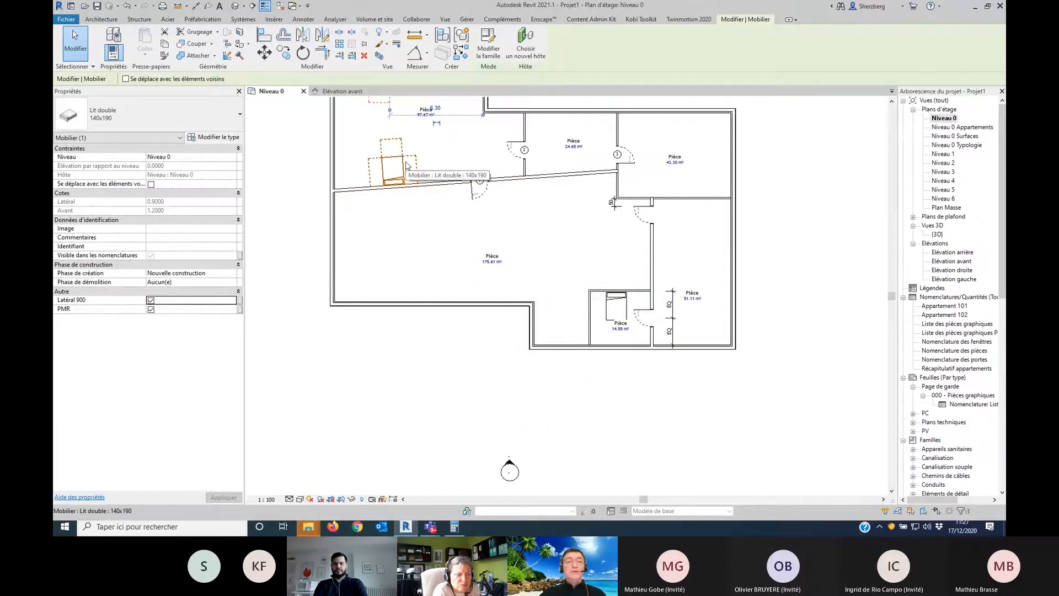
{"action": "left_click", "coordinate": [259, 36]}
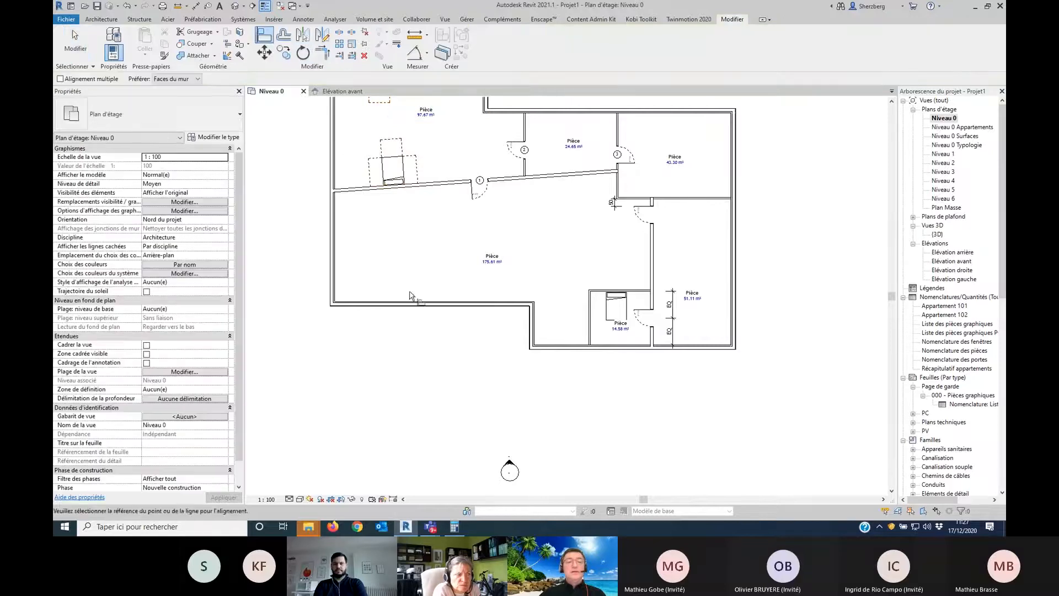
{"action": "left_click", "coordinate": [389, 191]}
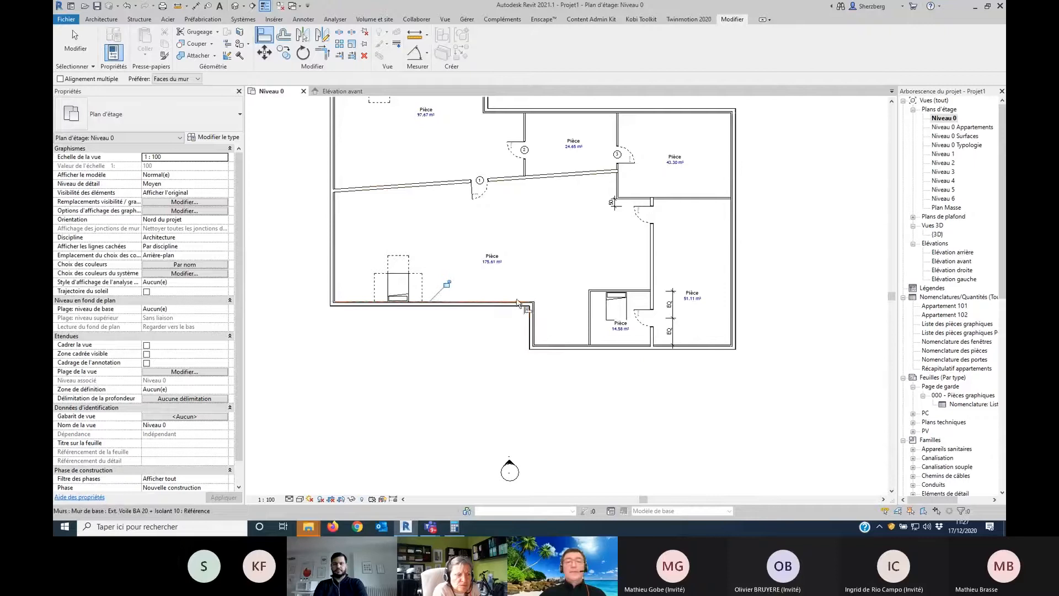
{"action": "key", "text": "Escape"}
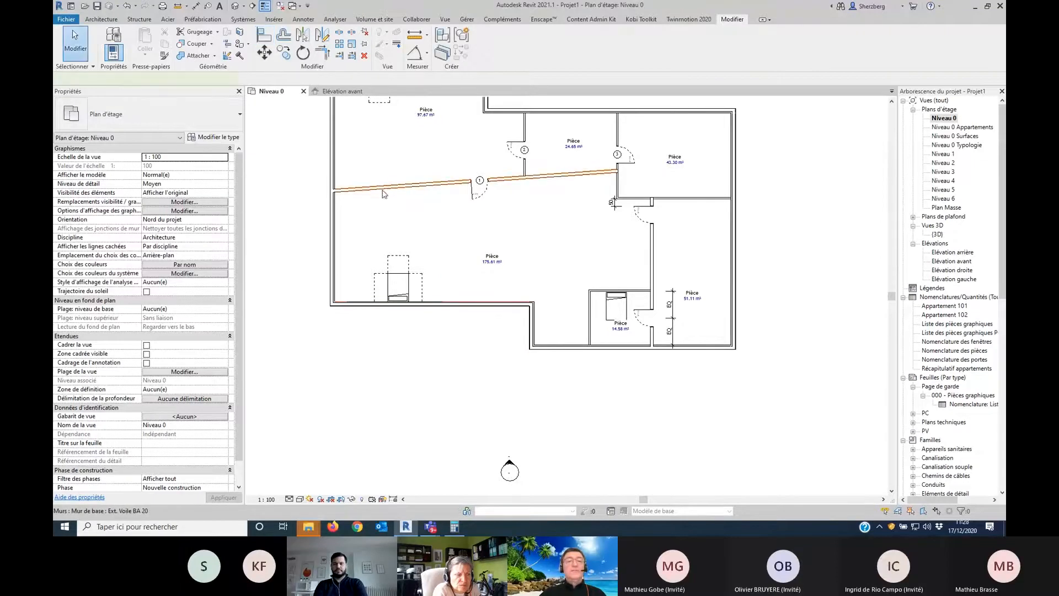
Step: Straighten the slanted interior wall by moving its left end back up until the wall is horizontal
{"action": "left_click", "coordinate": [382, 186]}
{"action": "mouse_move", "coordinate": [339, 176]}
{"action": "left_mouse_down"}
{"action": "mouse_move", "coordinate": [341, 164]}
{"action": "mouse_move", "coordinate": [324, 186]}
{"action": "left_mouse_up"}
{"action": "key", "text": "Escape"}
{"action": "scroll", "coordinate": [552, 458], "scroll_direction": "down", "scroll_amount": 3}
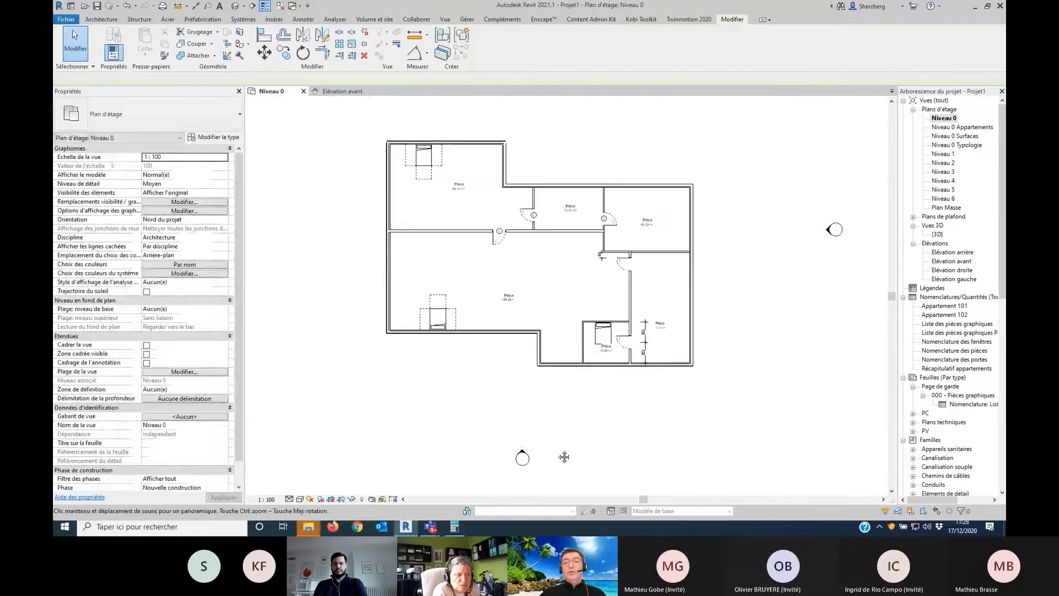
Step: Inspect the whole model in the 3D view and return to the Niveau 0 floor plan
{"action": "key", "text": "3"}
{"action": "key", "text": "d"}
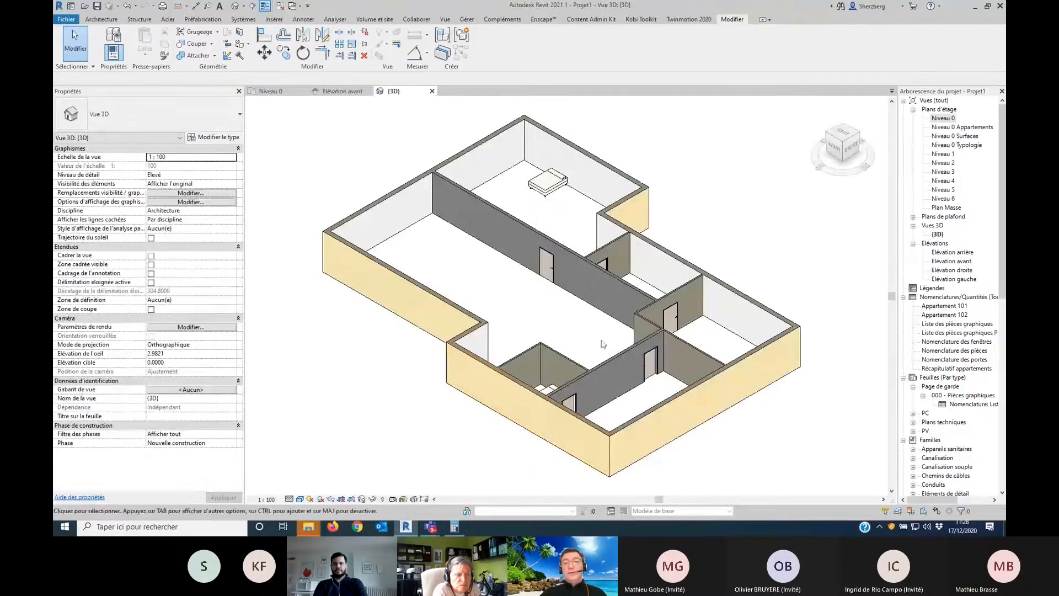
{"action": "middle_click_drag", "start_coordinate": [606, 345], "coordinate": [561, 393], "text": "shift"}
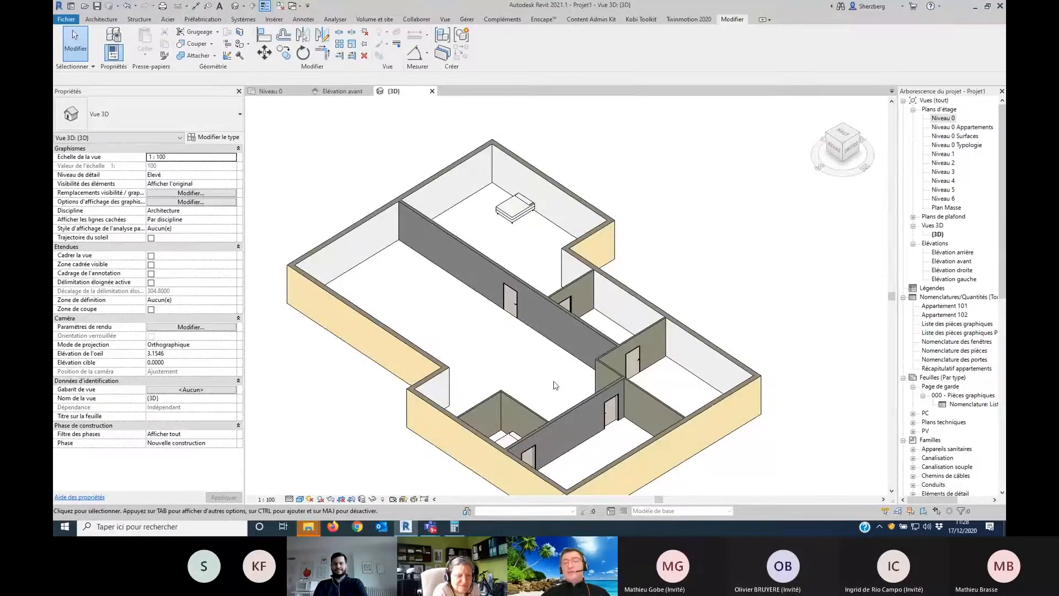
{"action": "double_click", "coordinate": [952, 118]}
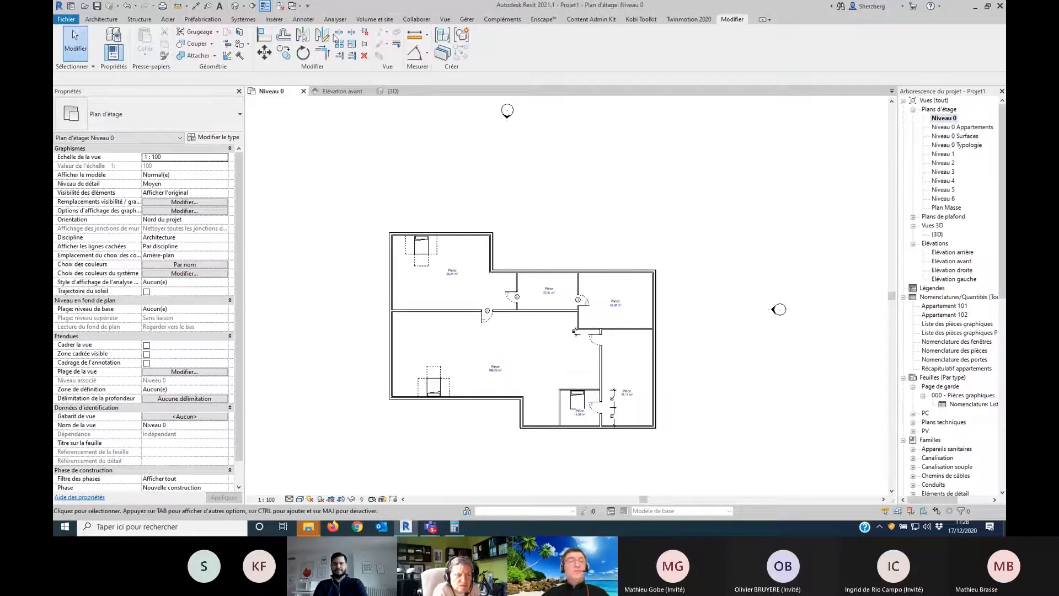
Step: Place two PF02_SA_2V 190x210 windows in the left exterior wall of the large room
{"action": "key", "text": "w"}
{"action": "key", "text": "n"}
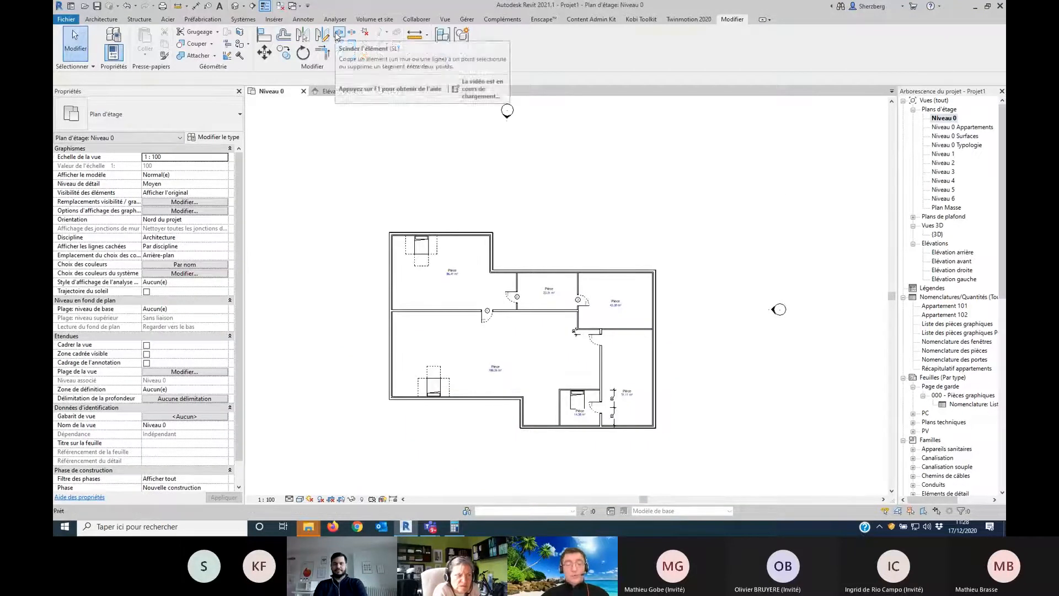
{"action": "scroll", "coordinate": [336, 359], "scroll_direction": "up", "scroll_amount": 2}
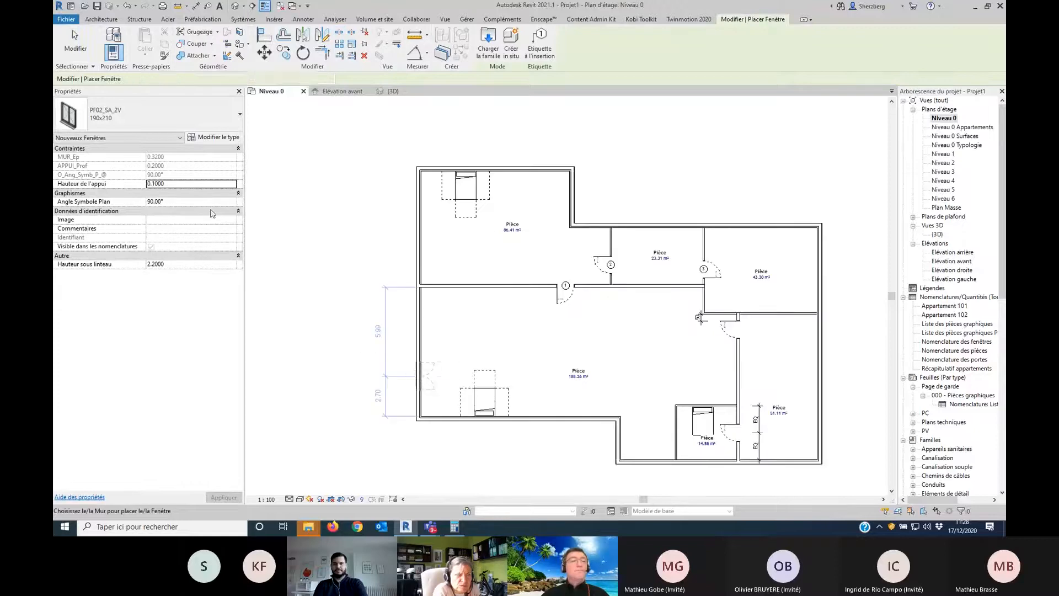
{"action": "left_click", "coordinate": [177, 117]}
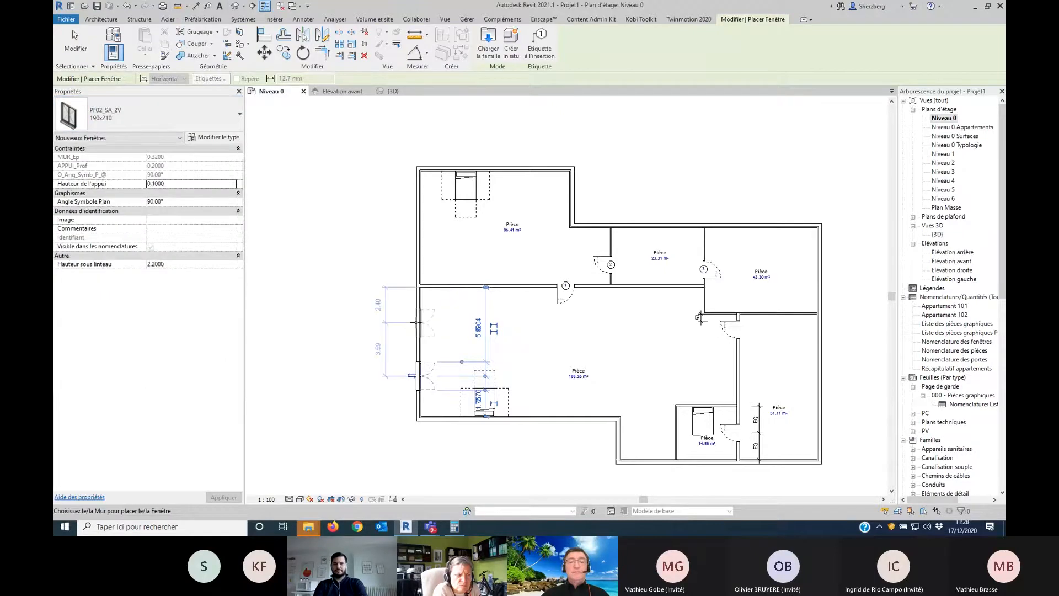
{"action": "left_click", "coordinate": [416, 322]}
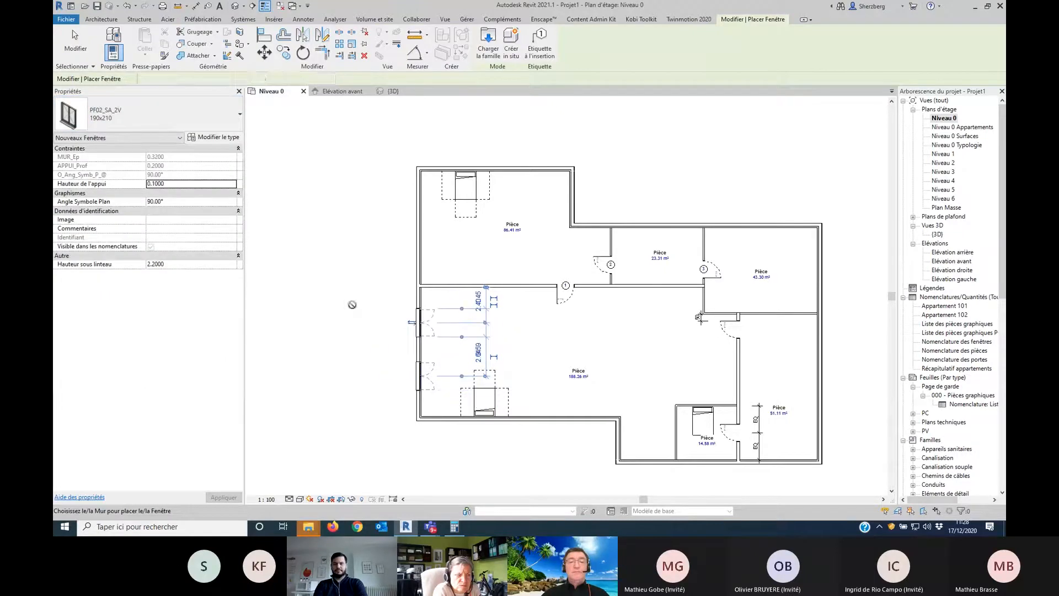
Step: Place an F05_AA_1V_AV_1F-D_VR 190/90x155_D_VR window in the left exterior wall of the upper room with the bed
{"action": "left_click", "coordinate": [203, 109]}
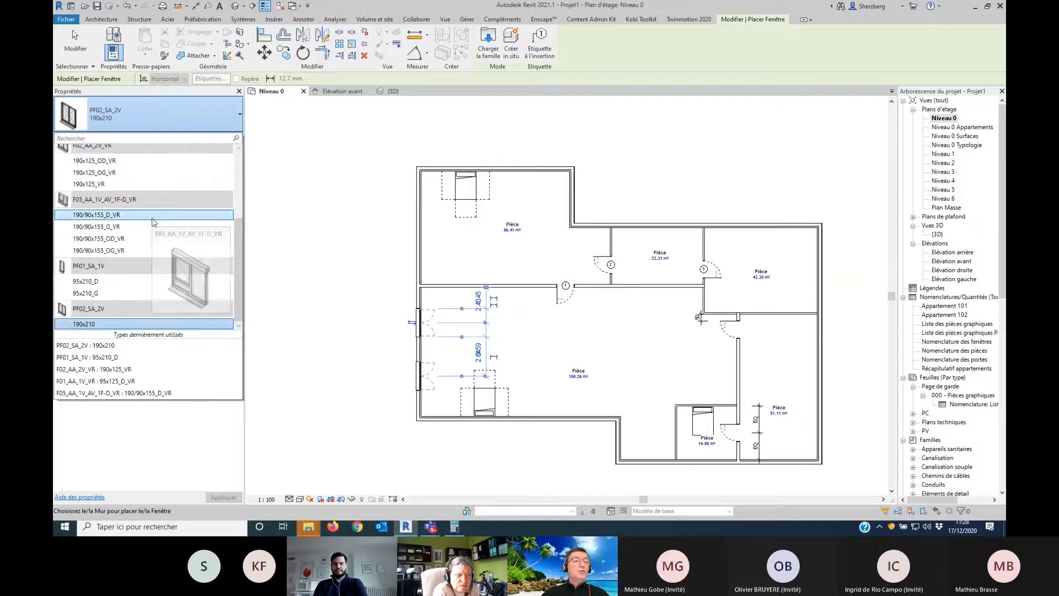
{"action": "left_click", "coordinate": [154, 222]}
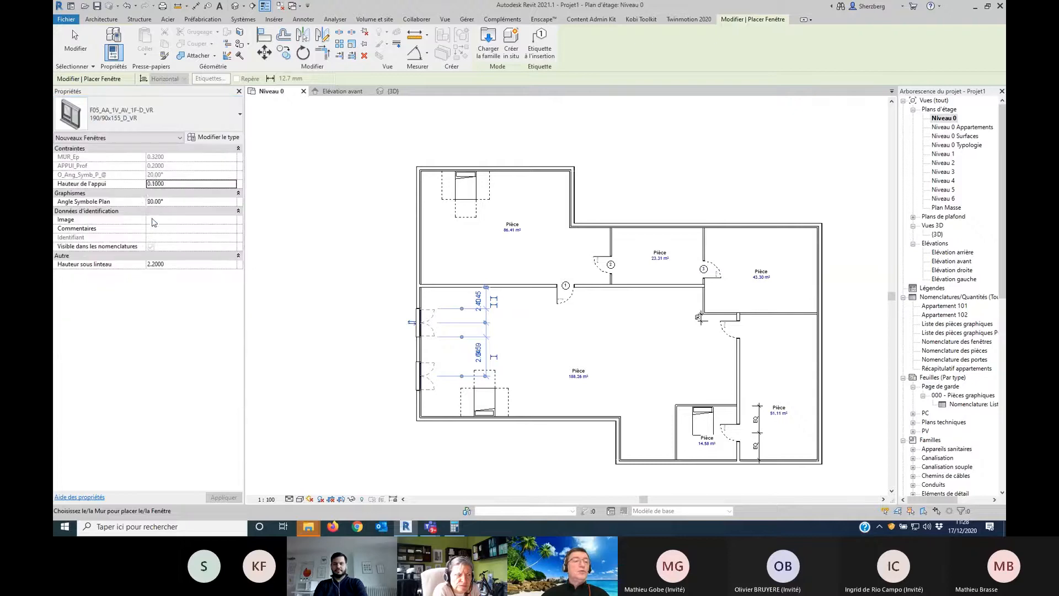
{"action": "left_click", "coordinate": [415, 240]}
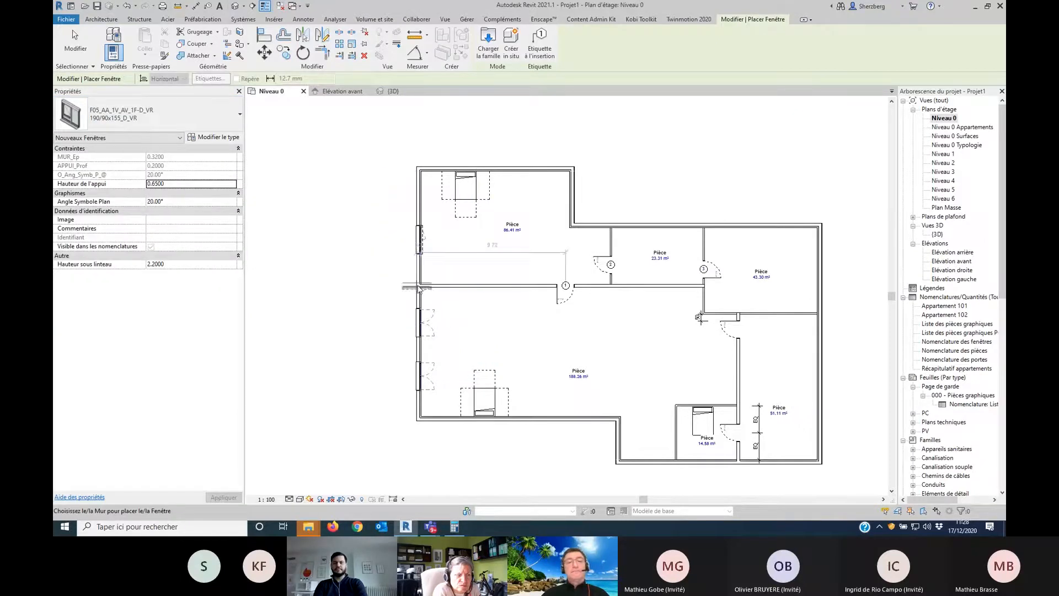
{"action": "key", "text": "Escape"}
{"action": "key", "text": "Escape"}
Step: Draw a short horizontal section through the upper room's window, looking down the plan, and open its view
{"action": "scroll", "coordinate": [348, 375], "scroll_direction": "up", "scroll_amount": 4}
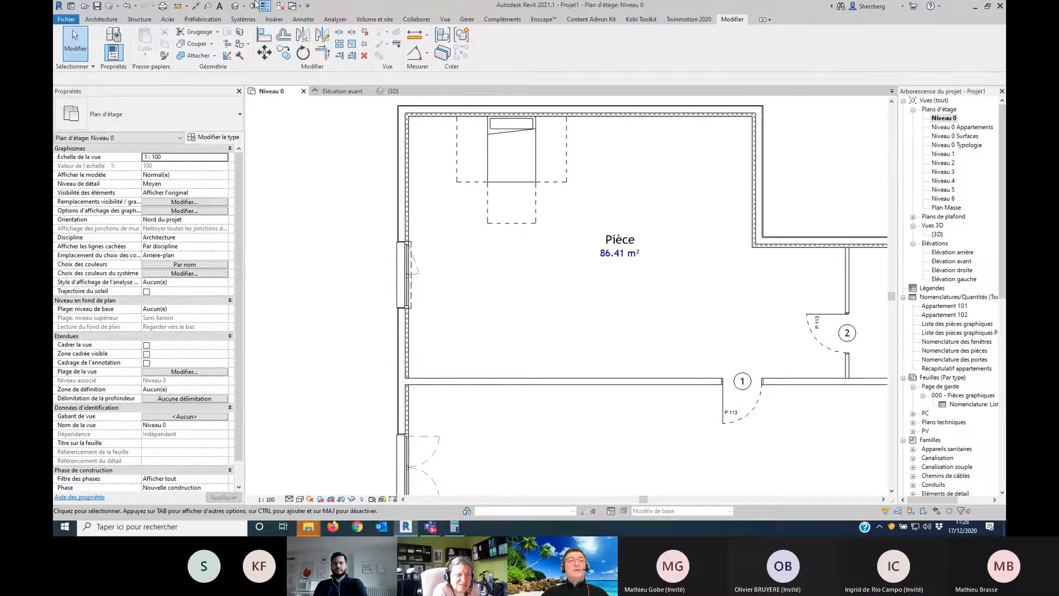
{"action": "left_click", "coordinate": [253, 6]}
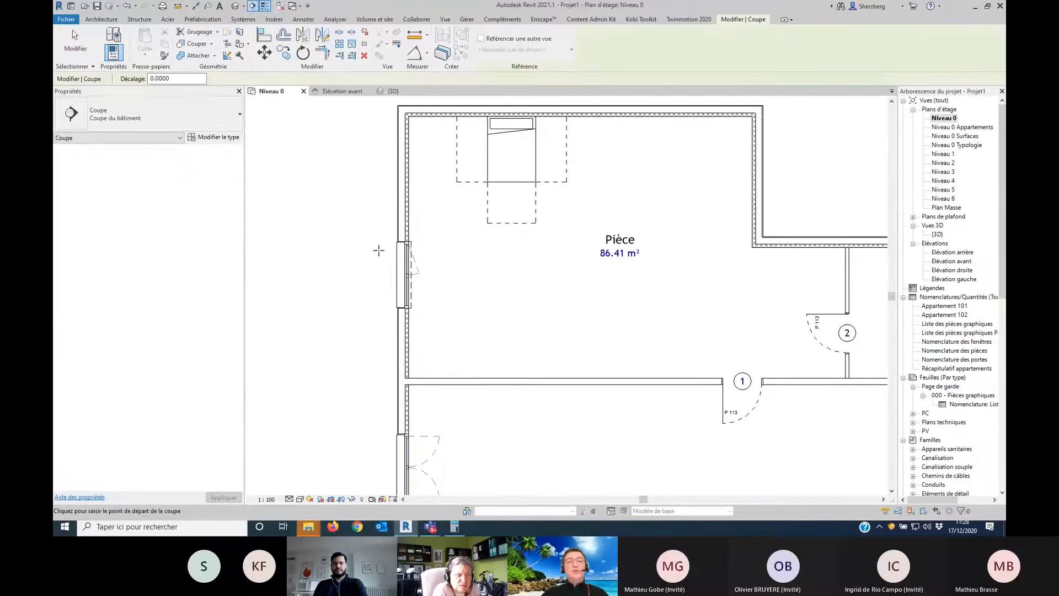
{"action": "left_click", "coordinate": [457, 253]}
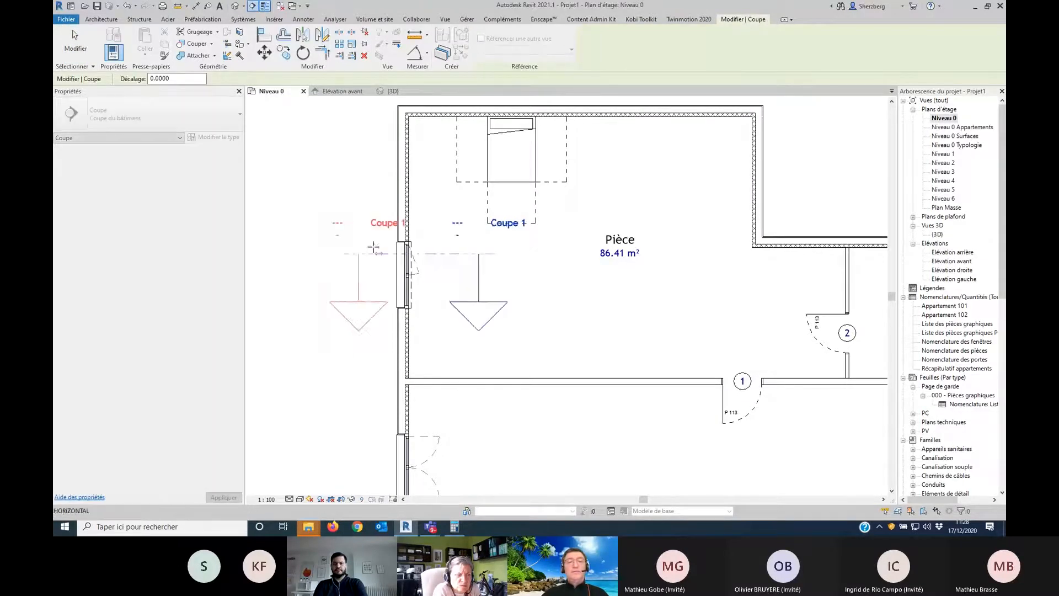
{"action": "left_click", "coordinate": [354, 253]}
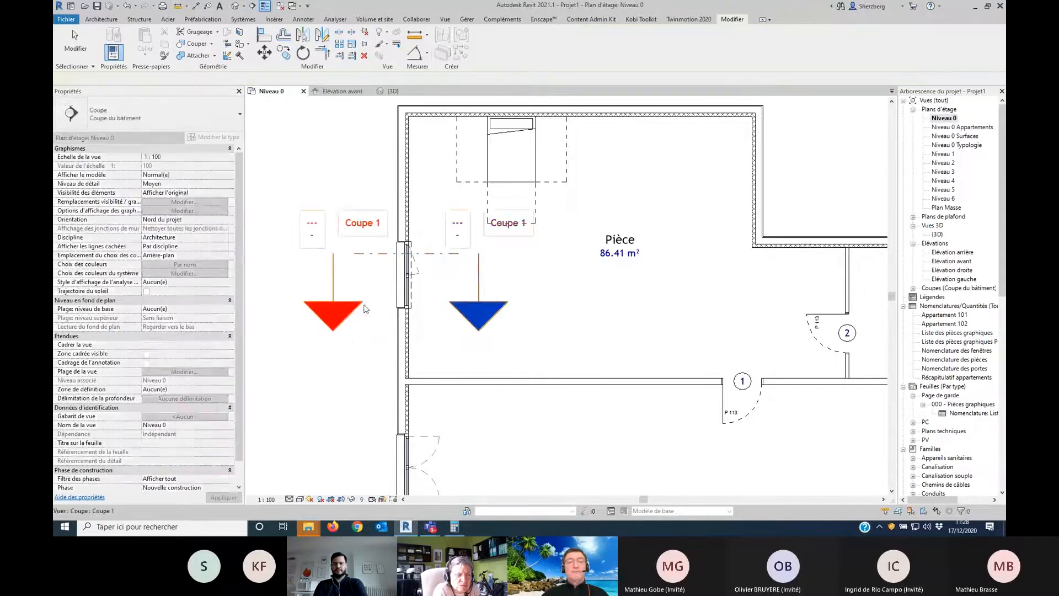
{"action": "key", "text": "Escape"}
{"action": "key", "text": "Escape"}
{"action": "left_click", "coordinate": [339, 319]}
{"action": "double_click", "coordinate": [478, 320]}
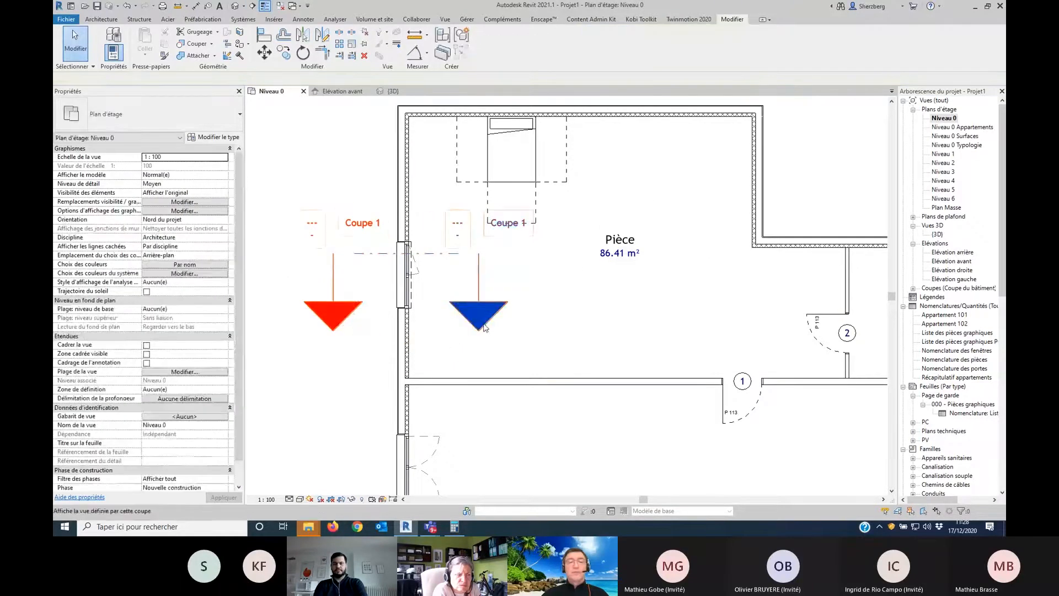
Step: Compare the window section at the Faible, Moyen and Elevé detail levels, leaving it at Elevé
{"action": "scroll", "coordinate": [527, 330], "scroll_direction": "up", "scroll_amount": 3}
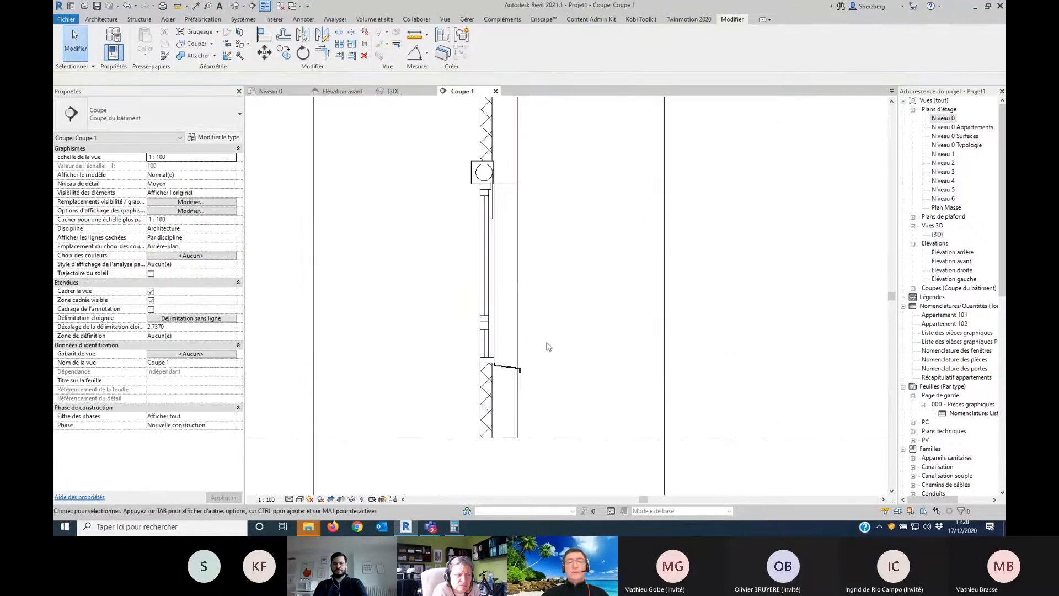
{"action": "left_click", "coordinate": [289, 500]}
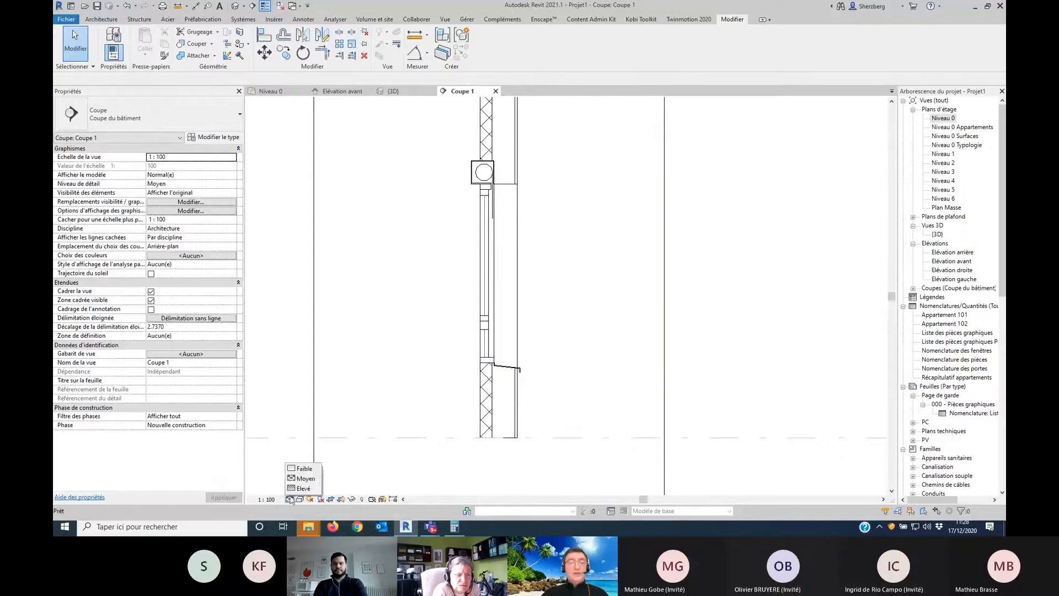
{"action": "left_click", "coordinate": [302, 468]}
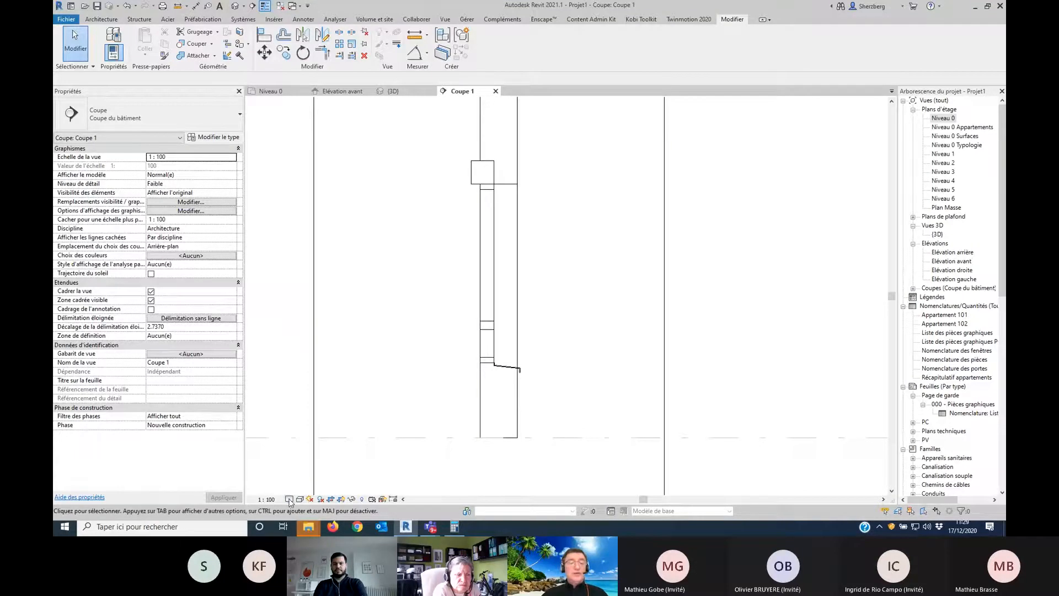
{"action": "left_click", "coordinate": [289, 499]}
{"action": "left_click", "coordinate": [302, 477]}
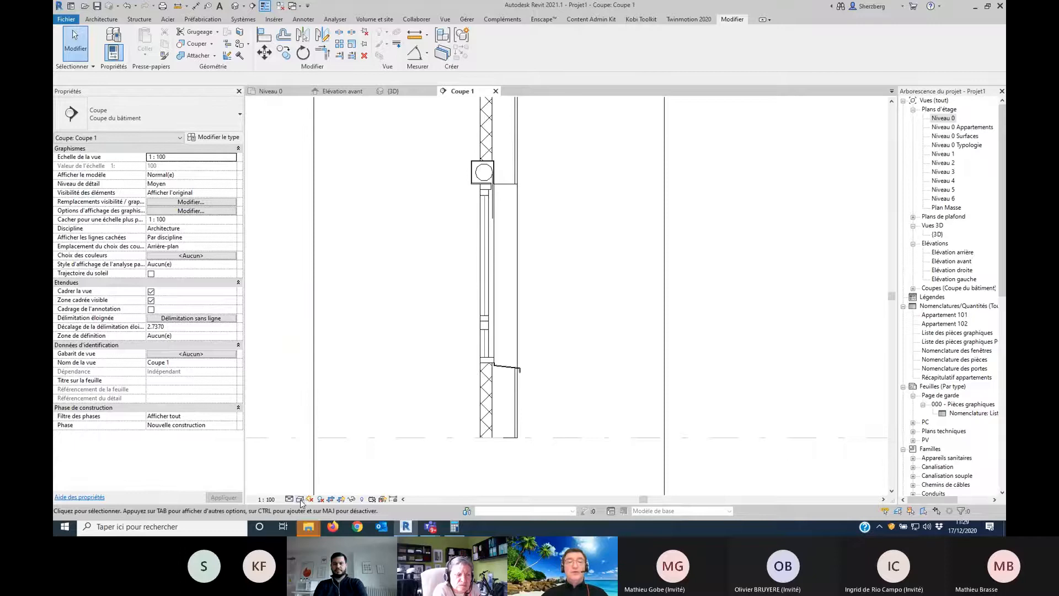
{"action": "left_click", "coordinate": [290, 499]}
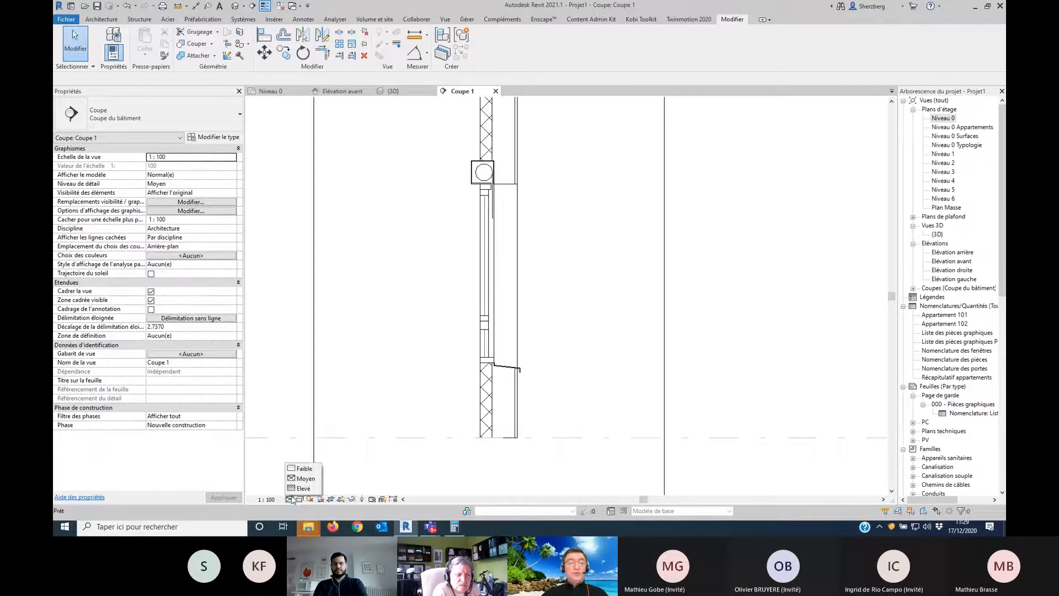
{"action": "left_click", "coordinate": [302, 488]}
{"action": "scroll", "coordinate": [562, 276], "scroll_direction": "up", "scroll_amount": 2}
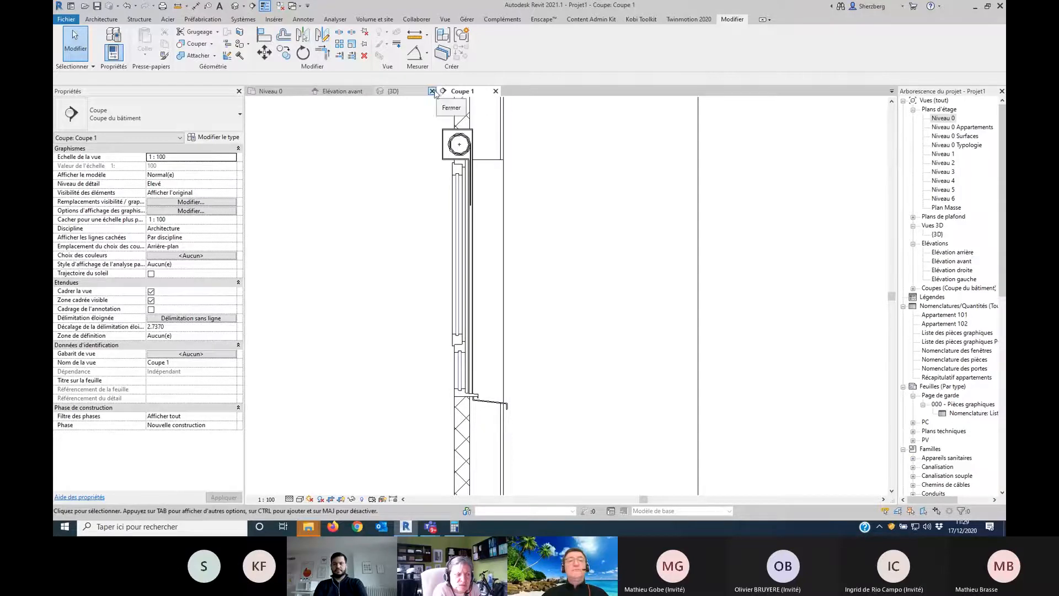
Step: Close the 3D and Elévation avant views and tile the section view beside the Niveau 0 plan
{"action": "left_click", "coordinate": [432, 91]}
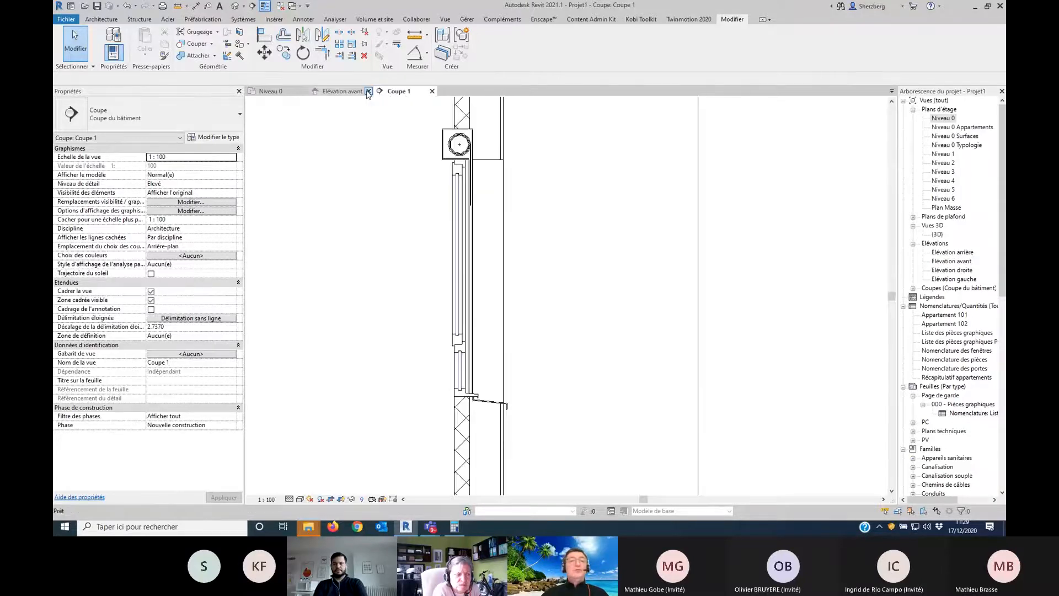
{"action": "left_click", "coordinate": [368, 92]}
{"action": "key", "text": "w"}
{"action": "key", "text": "t"}
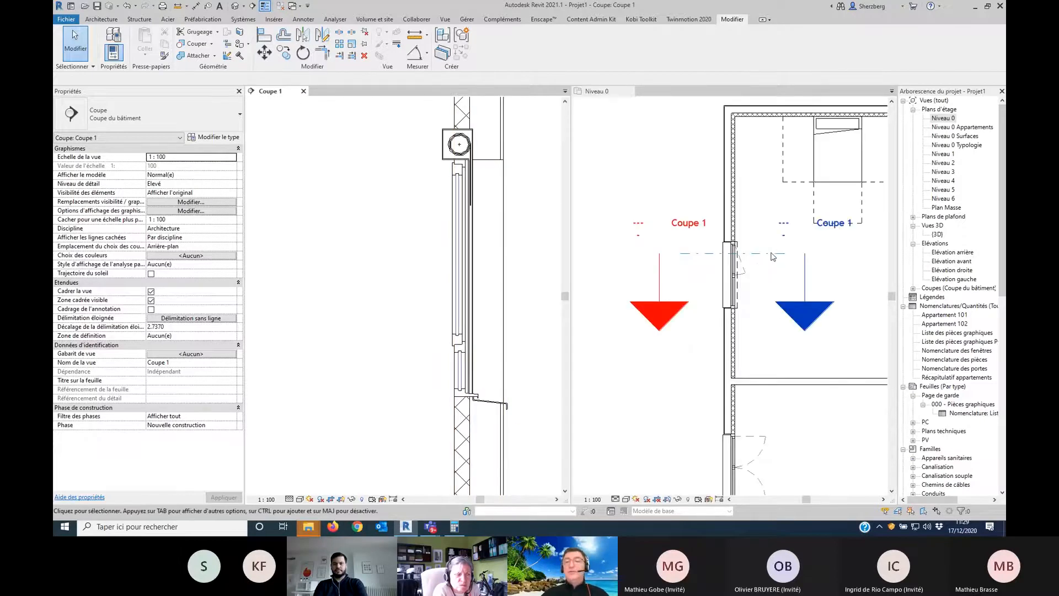
Step: Move the section line slightly down within the upper window, and further down onto the large room's upper double-leaf window
{"action": "left_click", "coordinate": [772, 256]}
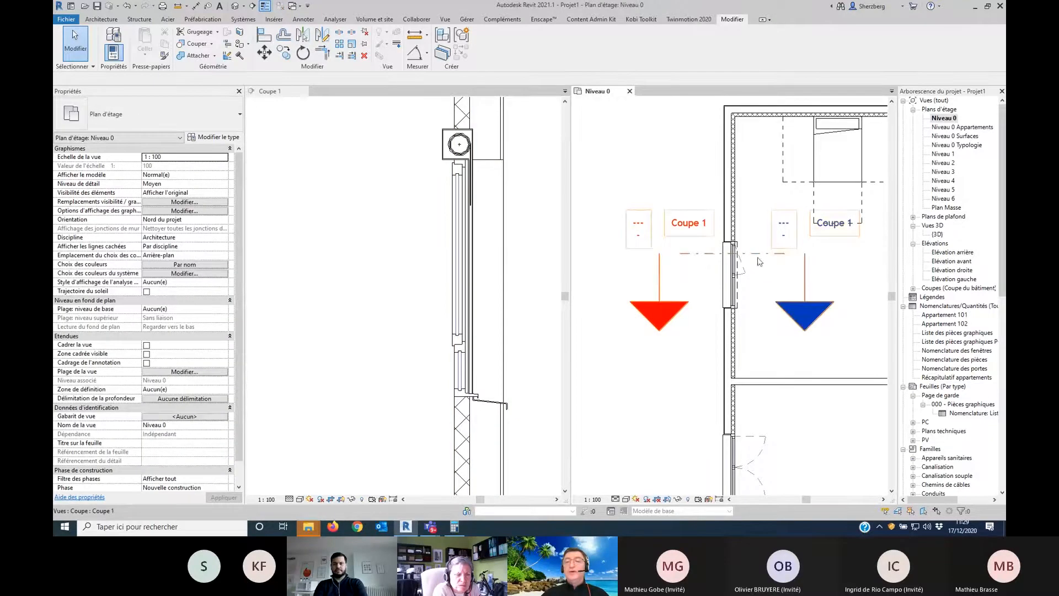
{"action": "mouse_move", "coordinate": [760, 254]}
{"action": "left_mouse_down"}
{"action": "mouse_move", "coordinate": [761, 291]}
{"action": "mouse_move", "coordinate": [761, 265]}
{"action": "left_mouse_up"}
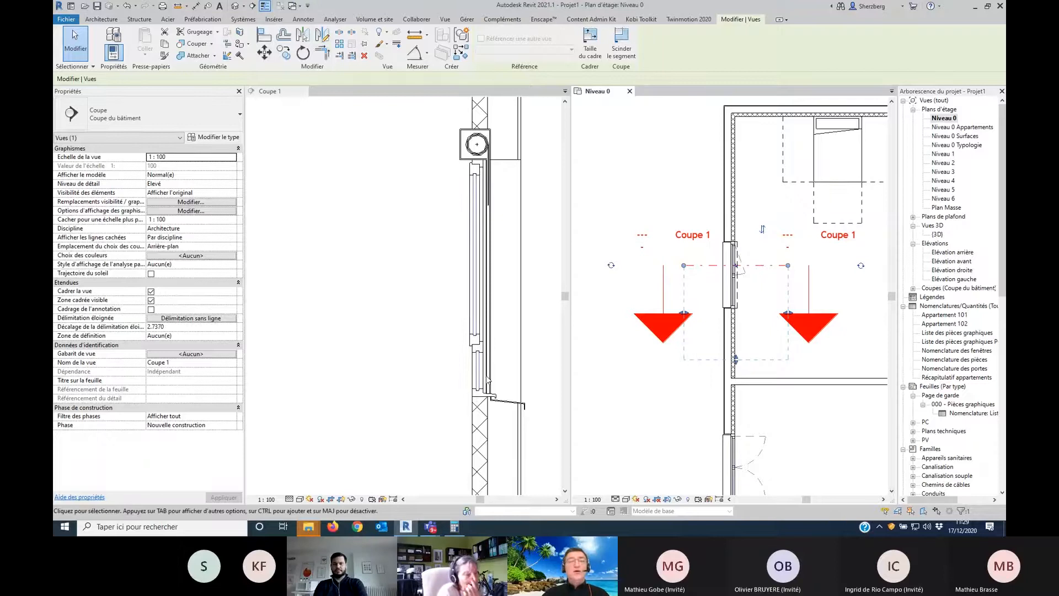
{"action": "scroll", "coordinate": [703, 342], "scroll_direction": "down", "scroll_amount": 1}
{"action": "middle_click_drag", "start_coordinate": [703, 342], "coordinate": [665, 289]}
{"action": "left_click_drag", "start_coordinate": [724, 217], "coordinate": [728, 374]}
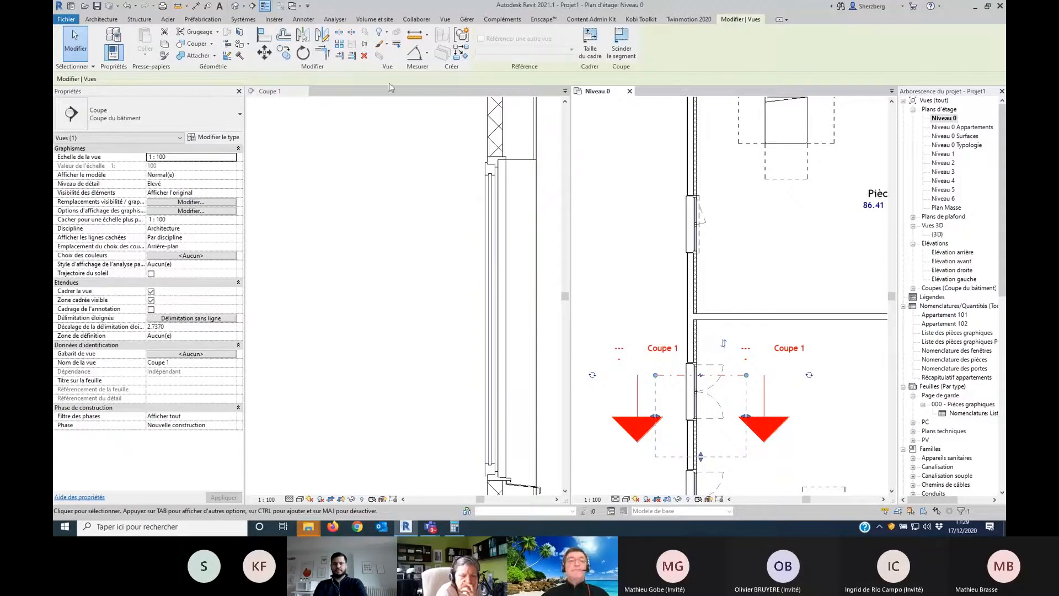
Step: Close the Coupe 1 view and delete its section marker from the Niveau 0 plan
{"action": "left_click", "coordinate": [351, 114]}
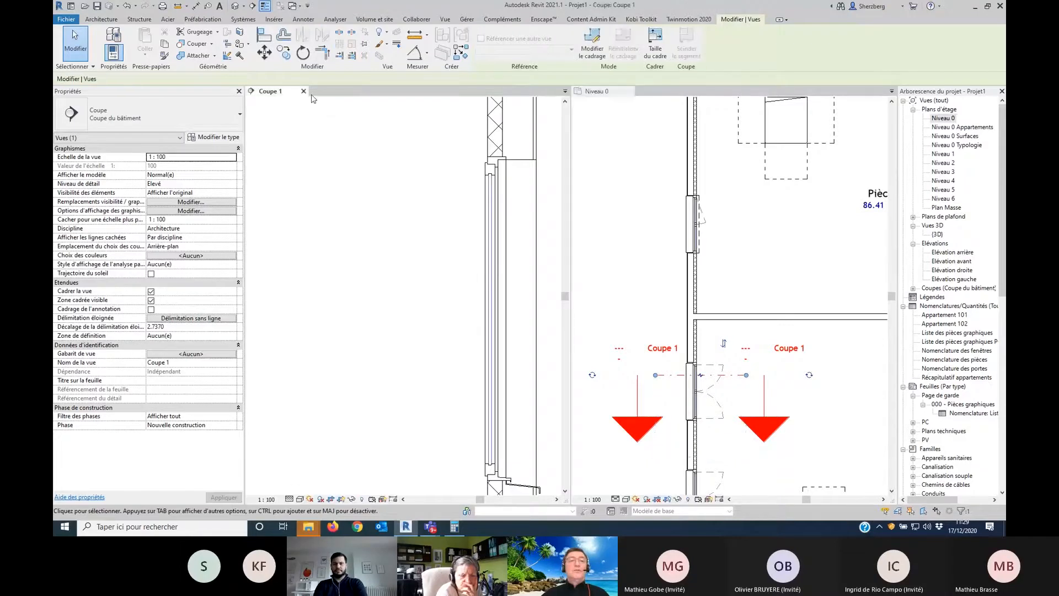
{"action": "left_click", "coordinate": [303, 91]}
{"action": "scroll", "coordinate": [452, 339], "scroll_direction": "down", "scroll_amount": 5}
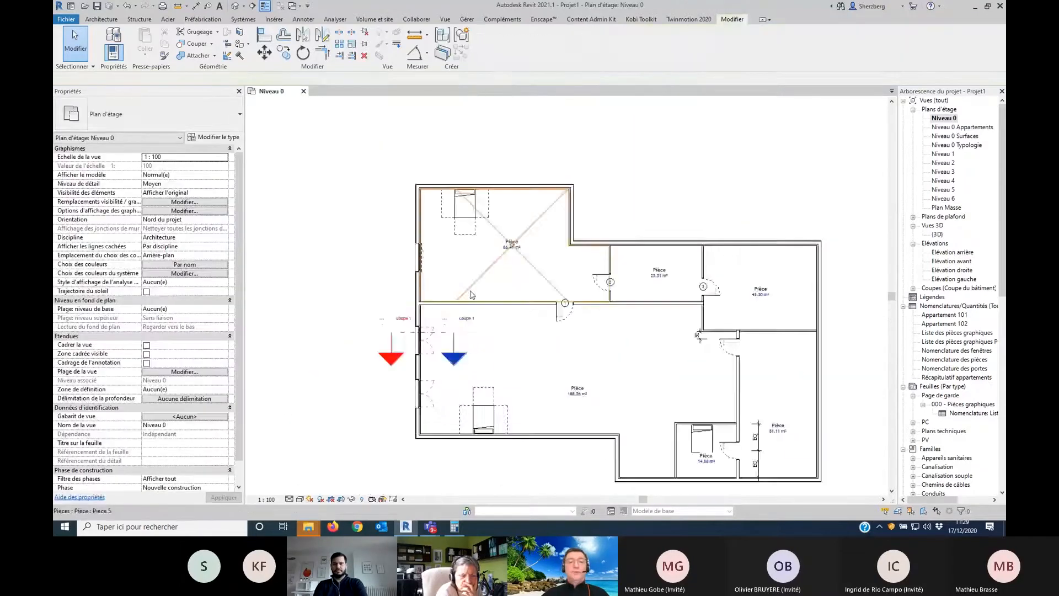
{"action": "scroll", "coordinate": [452, 312], "scroll_direction": "up", "scroll_amount": 5}
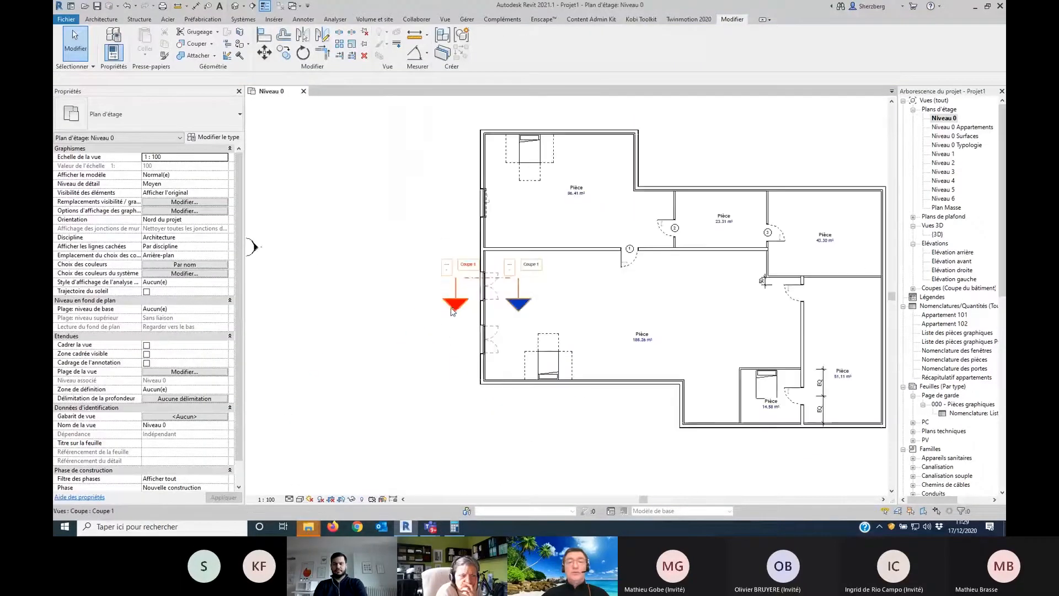
{"action": "left_click", "coordinate": [452, 312]}
{"action": "key", "text": "Delete"}
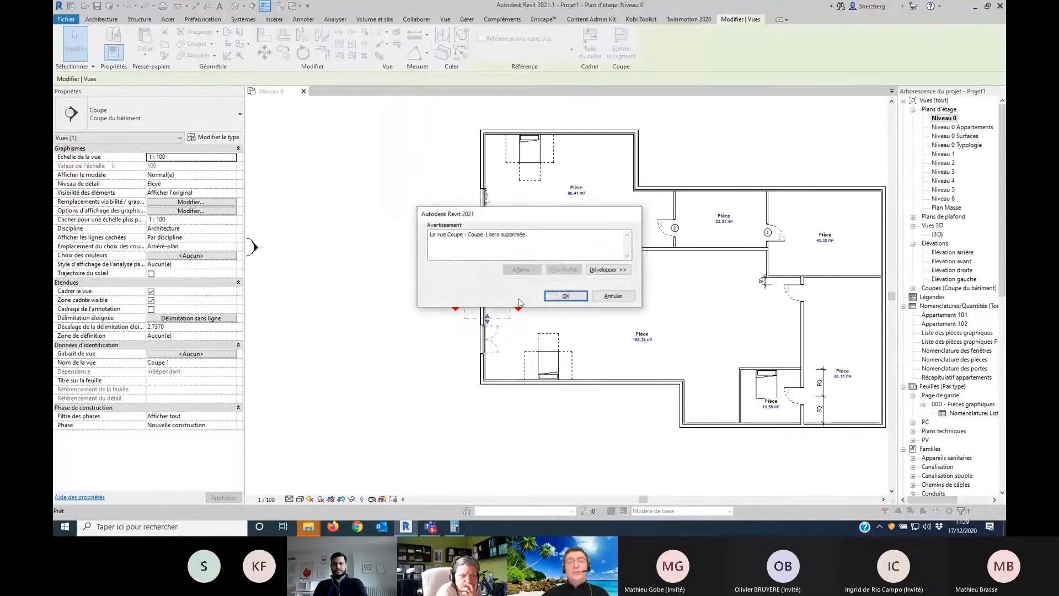
{"action": "left_click", "coordinate": [566, 297]}
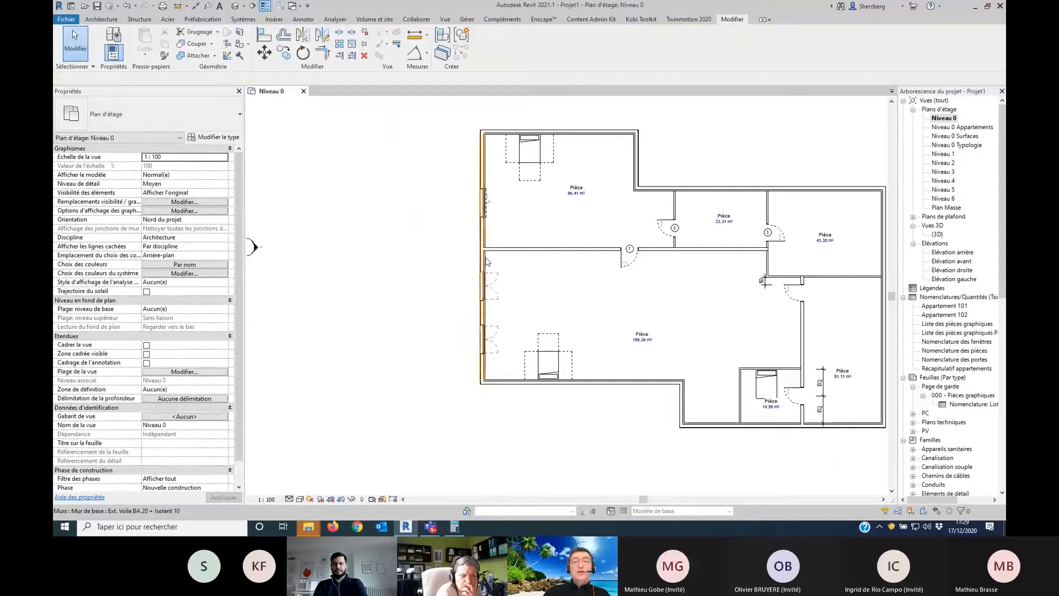
Step: Set up an aligned dimension on whole walls using Faces du mur, with automatic references to openings, wall intersections and grids off
{"action": "scroll", "coordinate": [491, 262], "scroll_direction": "up", "scroll_amount": 1}
{"action": "middle_click_drag", "start_coordinate": [492, 263], "coordinate": [442, 292]}
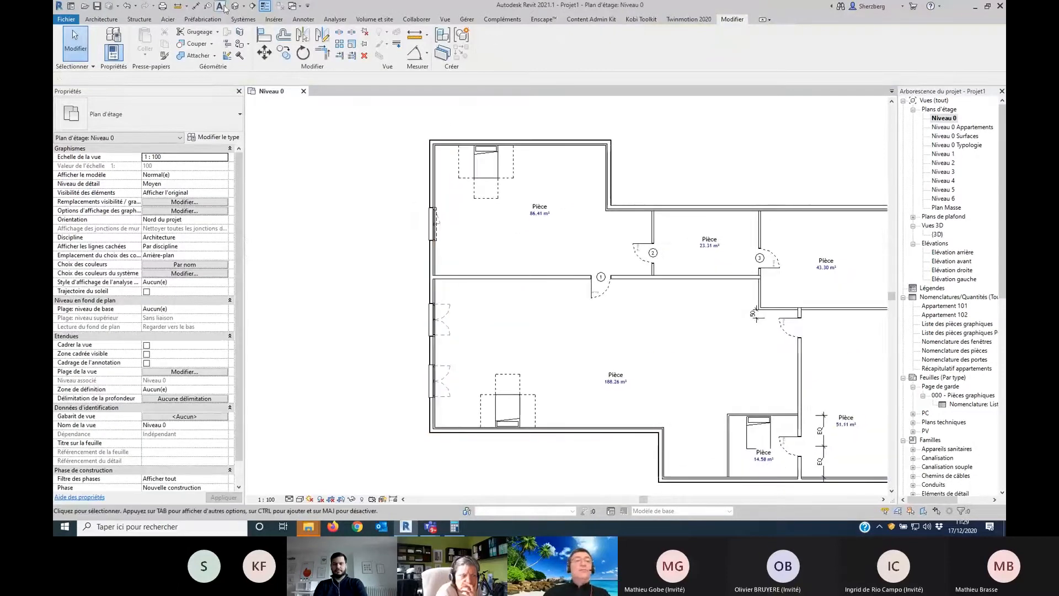
{"action": "left_click", "coordinate": [195, 8]}
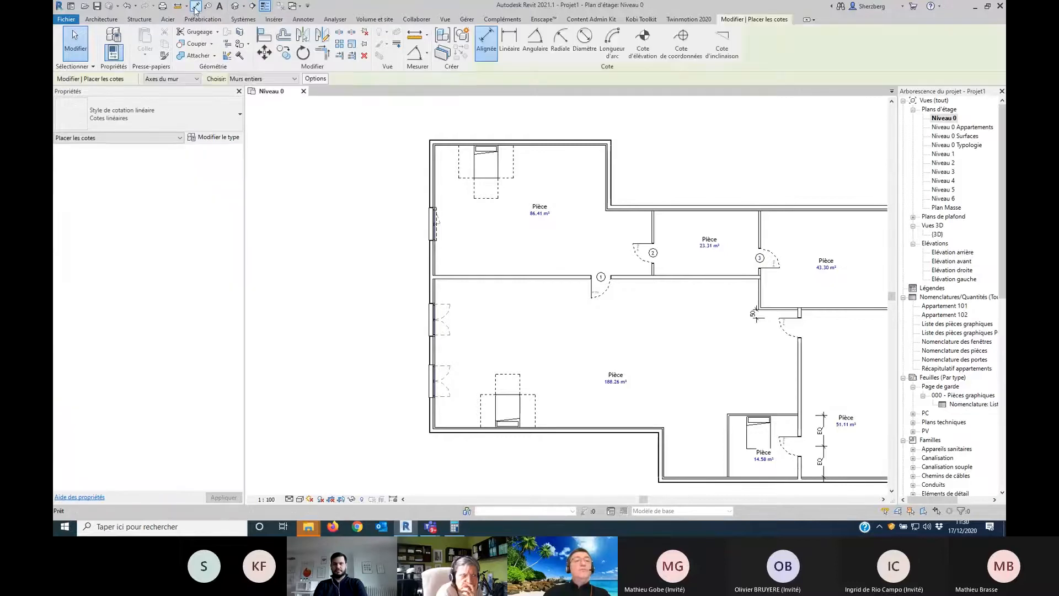
{"action": "left_click", "coordinate": [177, 80]}
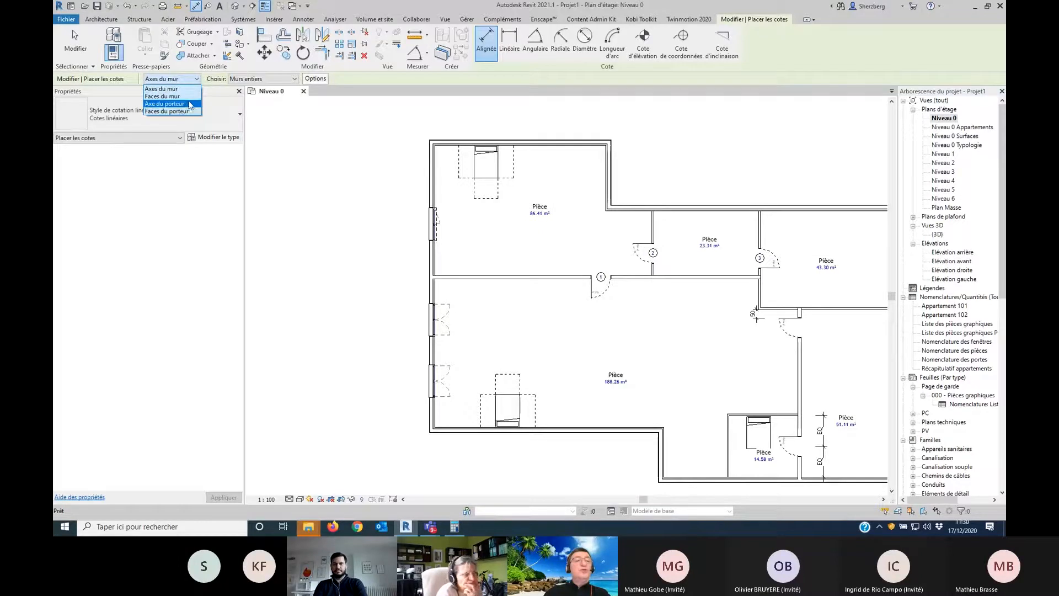
{"action": "left_click", "coordinate": [189, 98]}
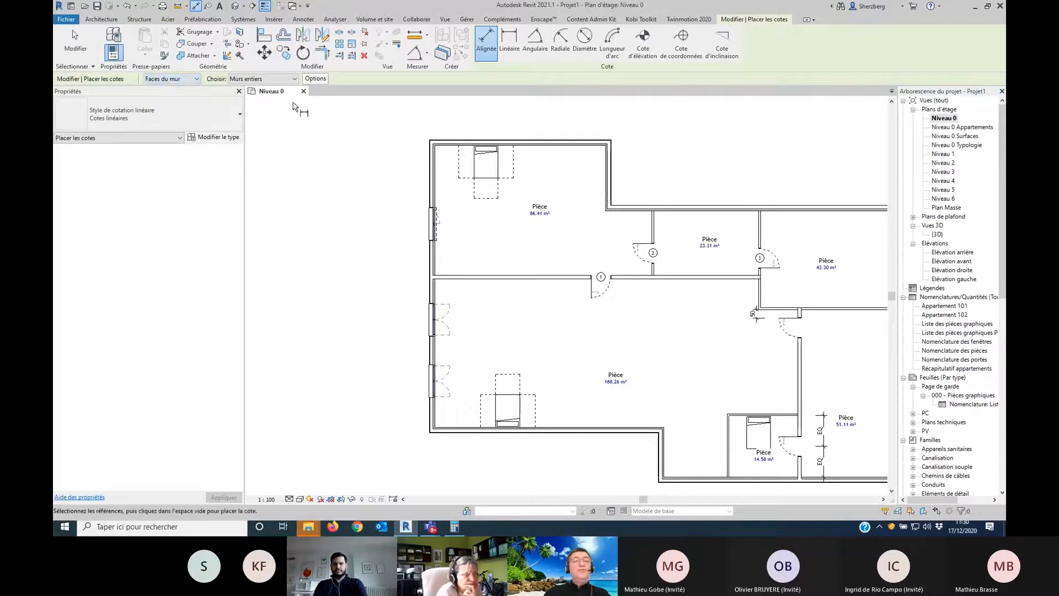
{"action": "left_click", "coordinate": [316, 79]}
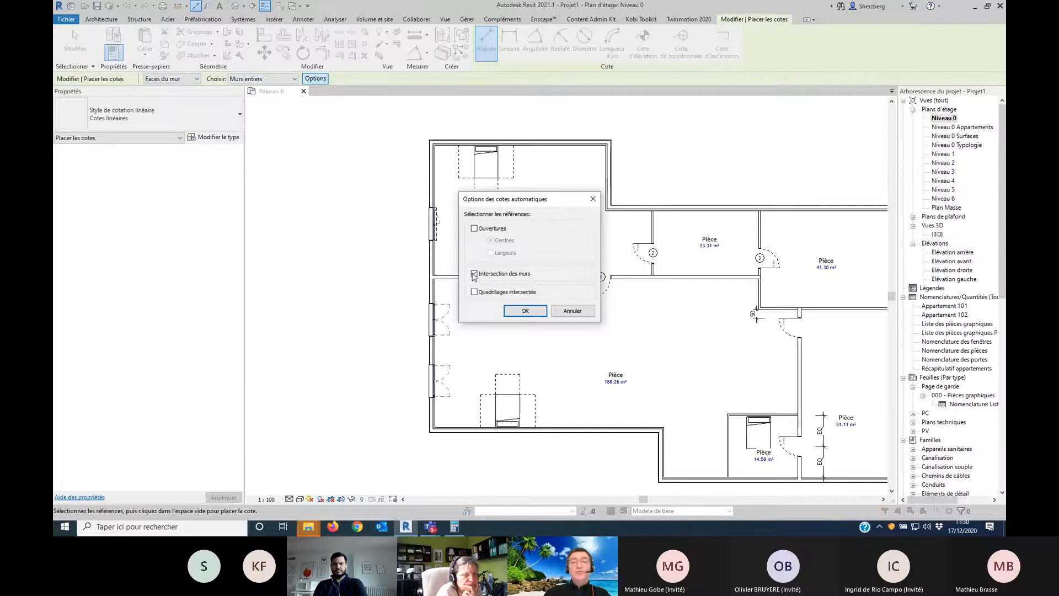
{"action": "left_click", "coordinate": [510, 312]}
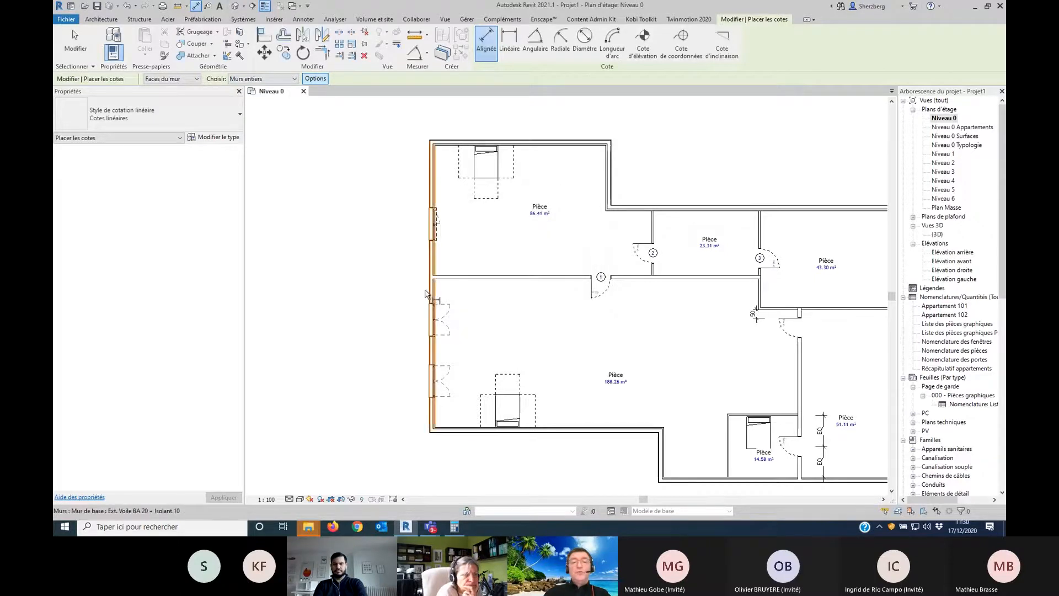
Step: Dimension the full left exterior wall outside the plan, and dimension the two upper exterior walls in one chain above it
{"action": "left_click", "coordinate": [431, 293]}
{"action": "left_click", "coordinate": [346, 287]}
{"action": "middle_click_drag", "start_coordinate": [422, 299], "coordinate": [336, 387]}
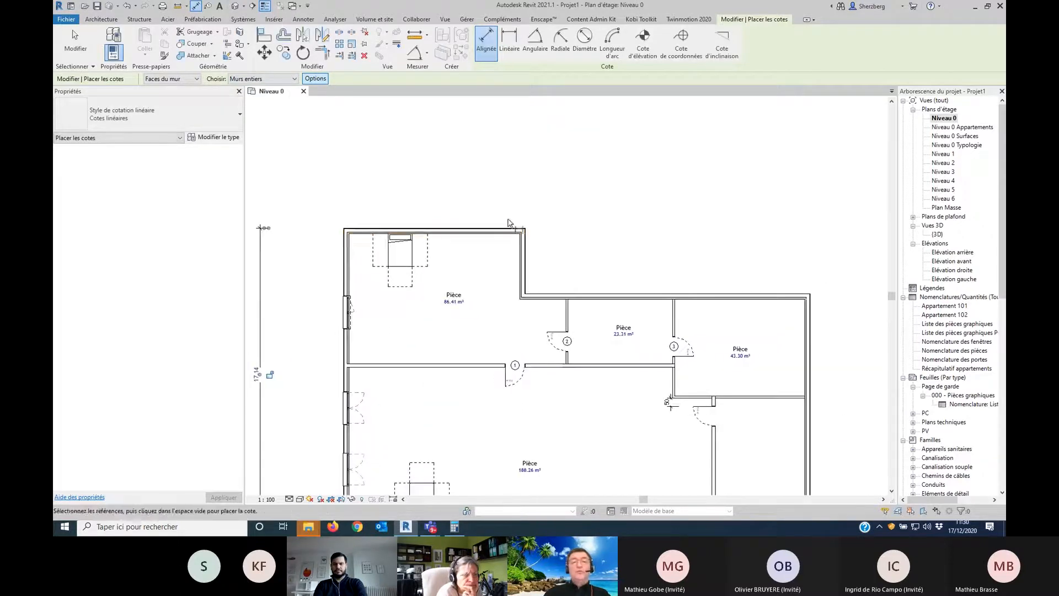
{"action": "left_click", "coordinate": [488, 228]}
{"action": "left_click", "coordinate": [689, 297]}
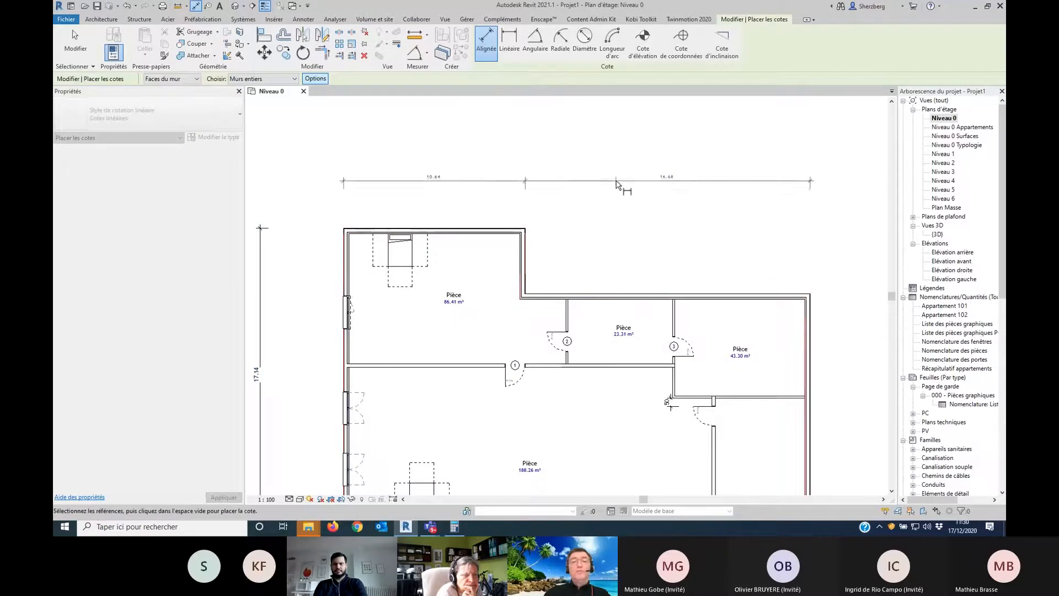
{"action": "left_click", "coordinate": [618, 182]}
Step: Dimension the full right exterior wall, placing the dimension line outside the building
{"action": "middle_click_drag", "start_coordinate": [594, 319], "coordinate": [536, 148]}
{"action": "left_click", "coordinate": [751, 330]}
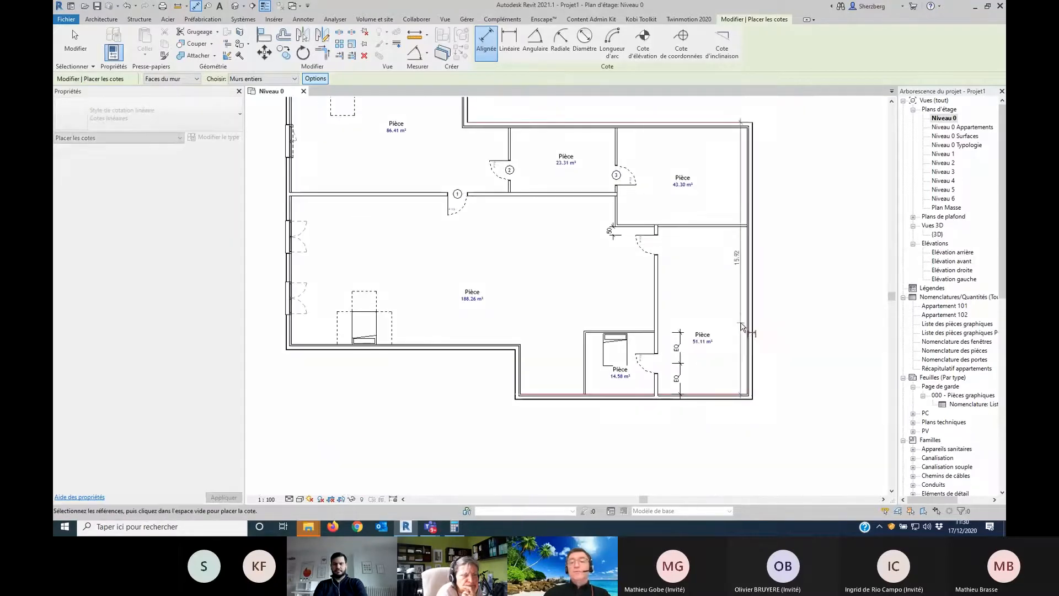
{"action": "left_click", "coordinate": [781, 318]}
{"action": "scroll", "coordinate": [728, 376], "scroll_direction": "down", "scroll_amount": 2}
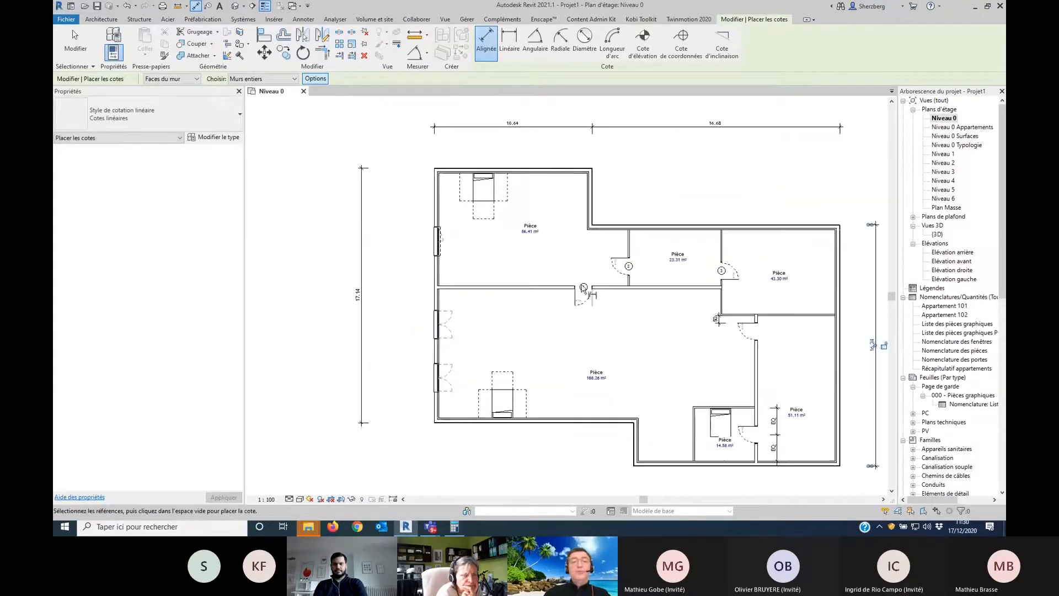
Step: Set automatic dimensions to reference opening widths, and dimension the exterior wall with the three windows outside the plan
{"action": "left_click", "coordinate": [315, 81]}
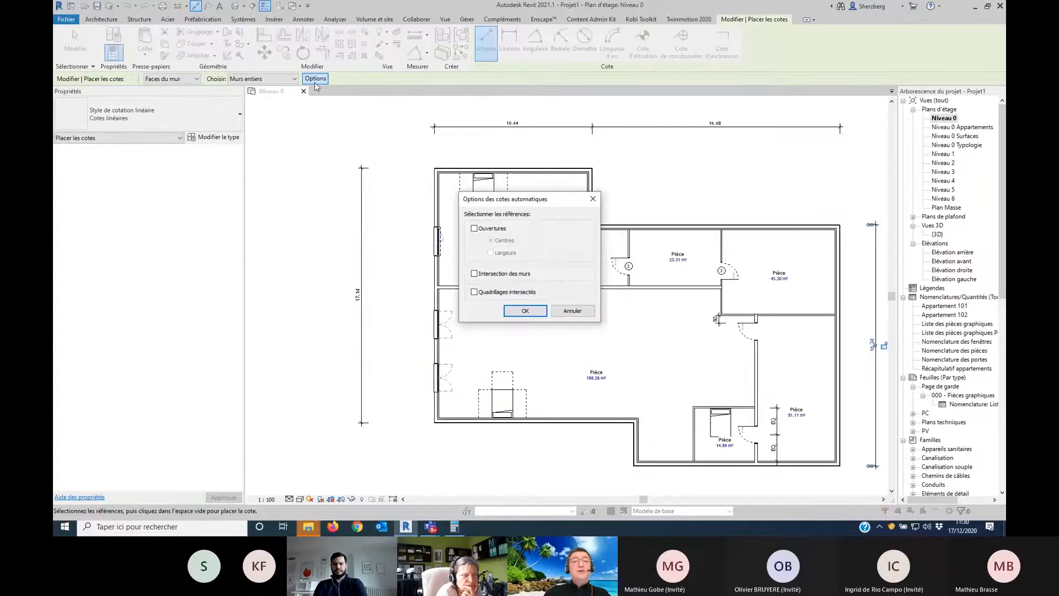
{"action": "left_click", "coordinate": [475, 227]}
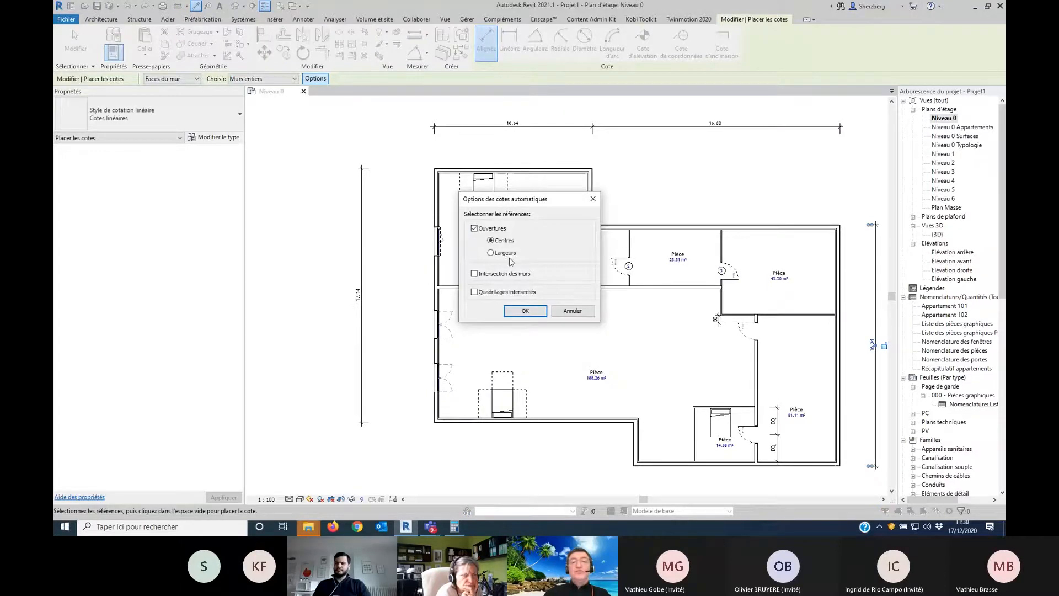
{"action": "left_click", "coordinate": [509, 253]}
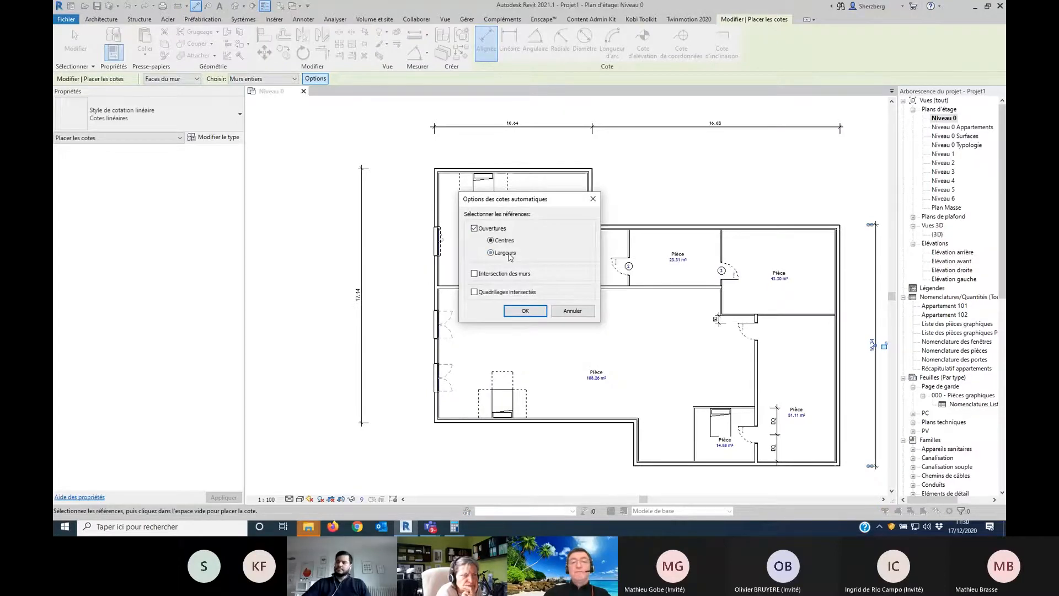
{"action": "left_click", "coordinate": [525, 310]}
{"action": "left_click", "coordinate": [440, 301]}
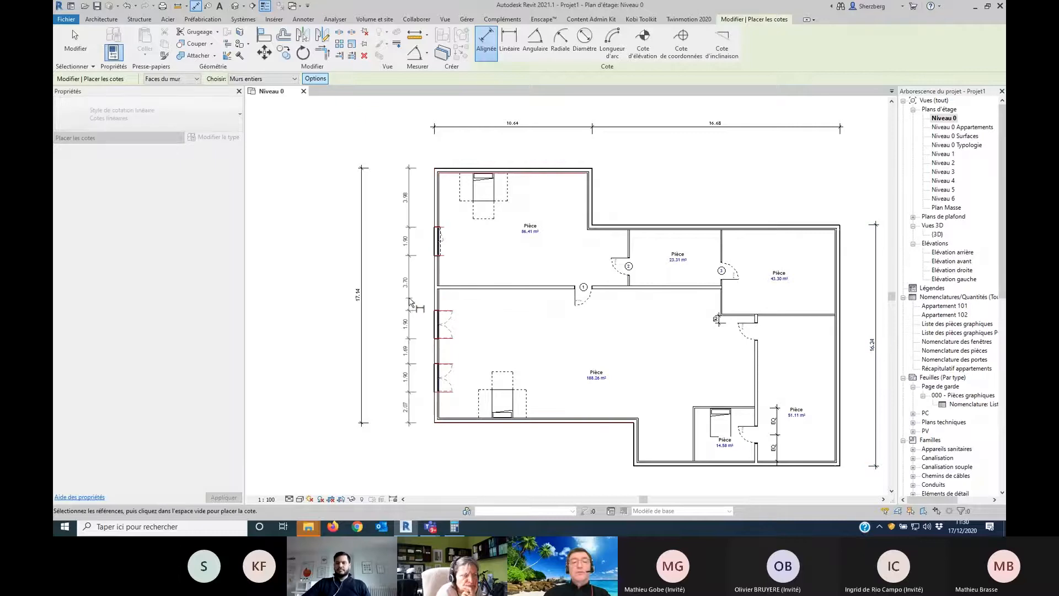
{"action": "left_click", "coordinate": [409, 301]}
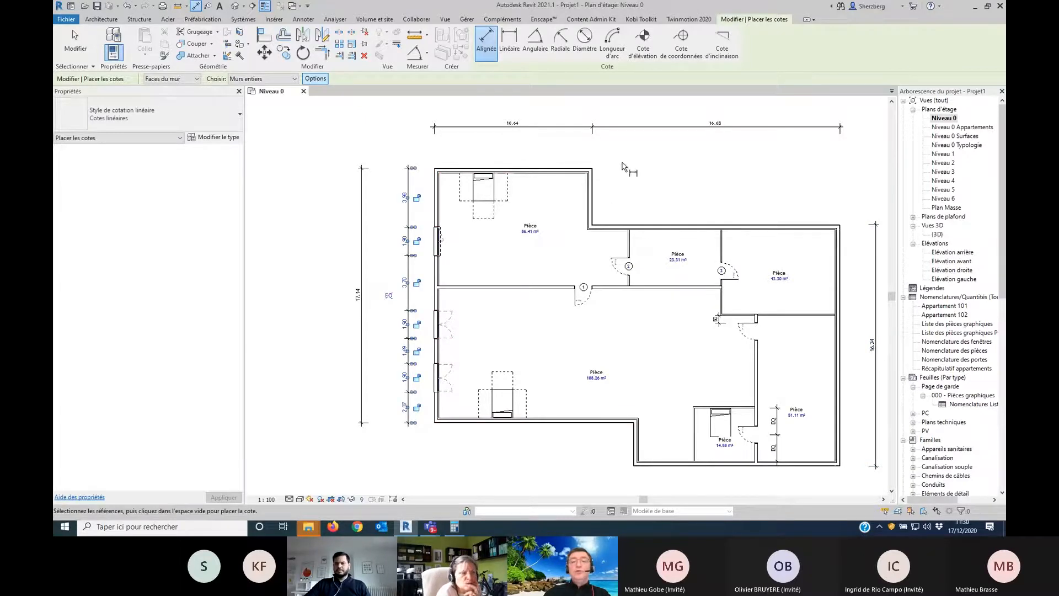
Step: Include wall intersections in the automatic dimension options, and dimension the exterior wall above the 23.31 m² room on its outer side
{"action": "left_click", "coordinate": [316, 78]}
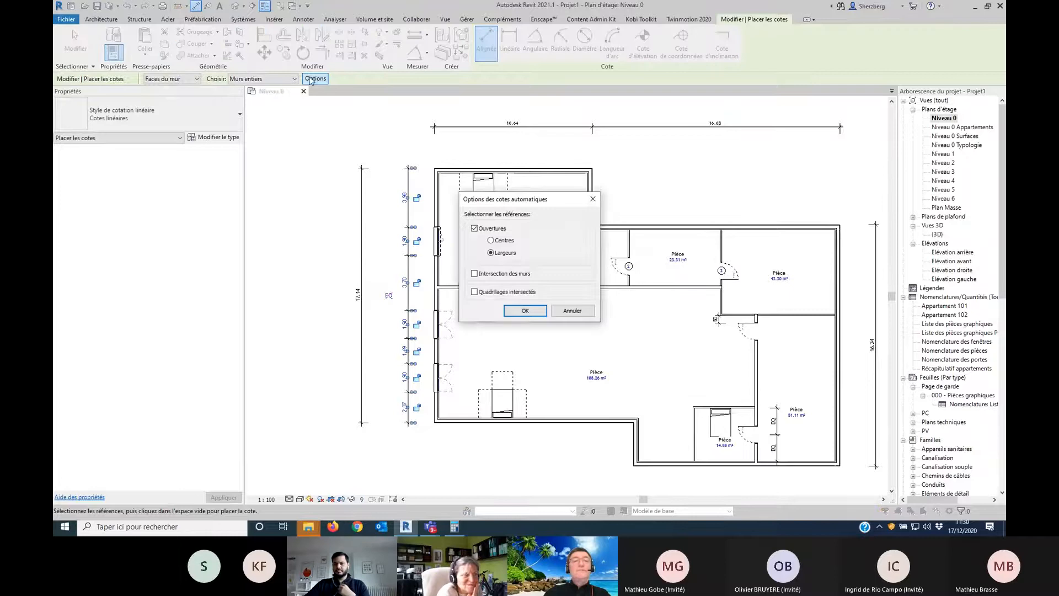
{"action": "left_click", "coordinate": [525, 310]}
{"action": "middle_click_drag", "start_coordinate": [703, 267], "coordinate": [534, 281]}
{"action": "scroll", "coordinate": [534, 282], "scroll_direction": "up", "scroll_amount": 5}
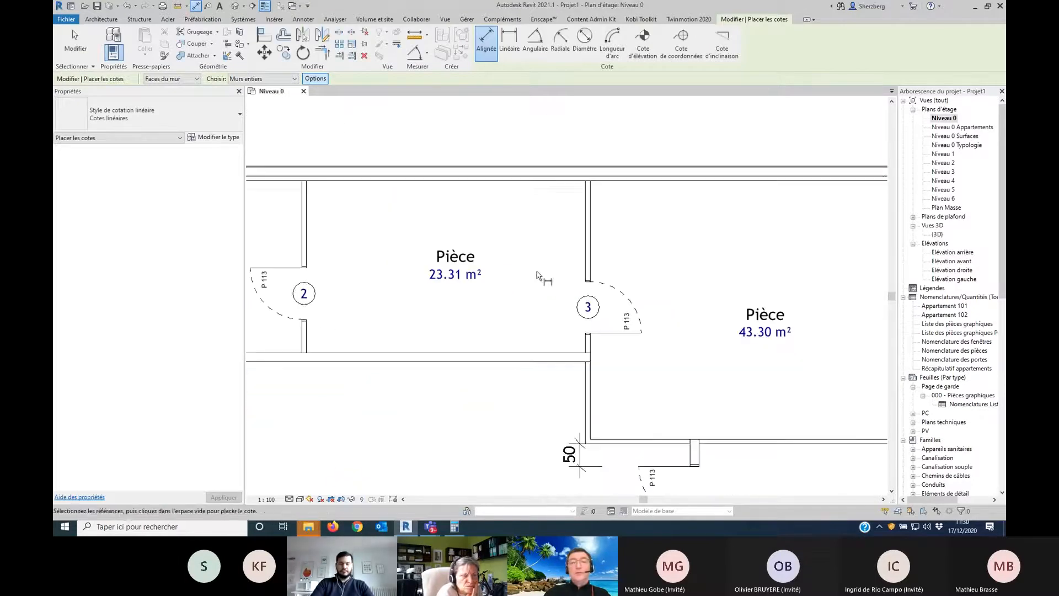
{"action": "left_click", "coordinate": [513, 172]}
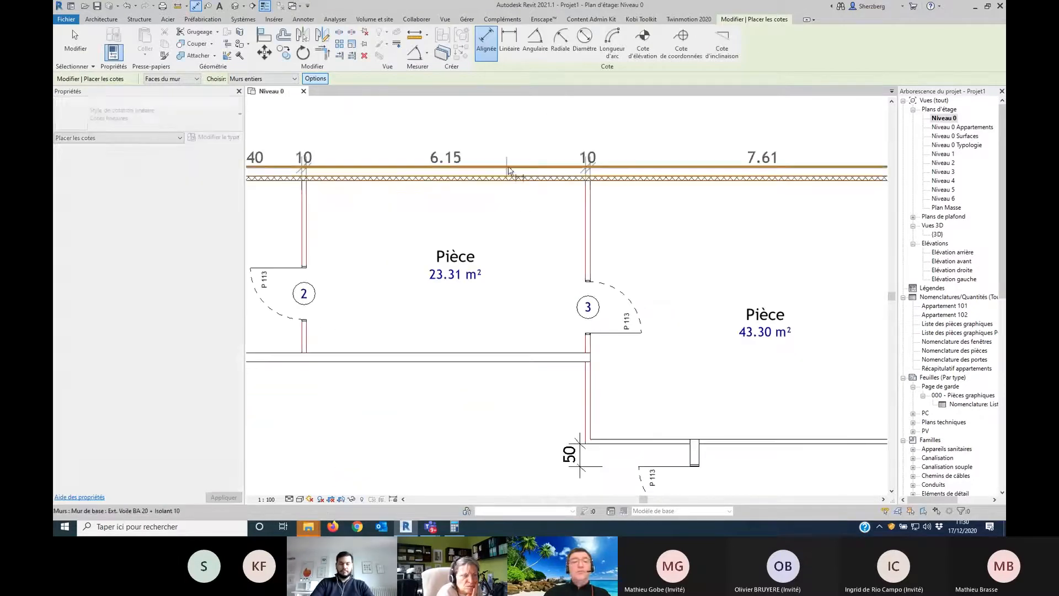
{"action": "left_click", "coordinate": [517, 132]}
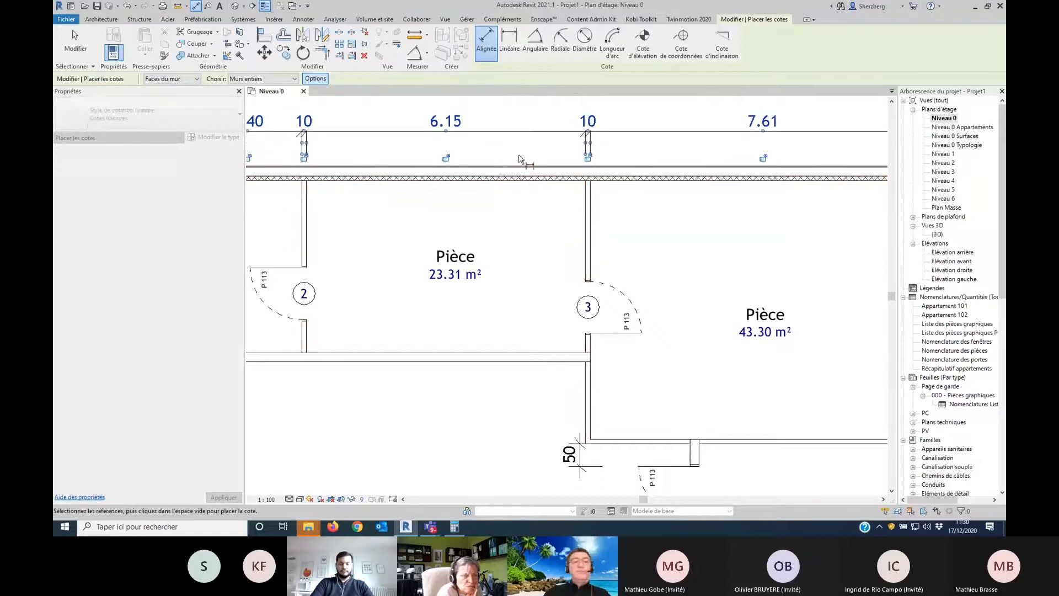
{"action": "key", "text": "Escape"}
Step: Change the partition wall containing door 2 to the Int. Brique 110 mm type
{"action": "middle_click_drag", "start_coordinate": [552, 275], "coordinate": [587, 295]}
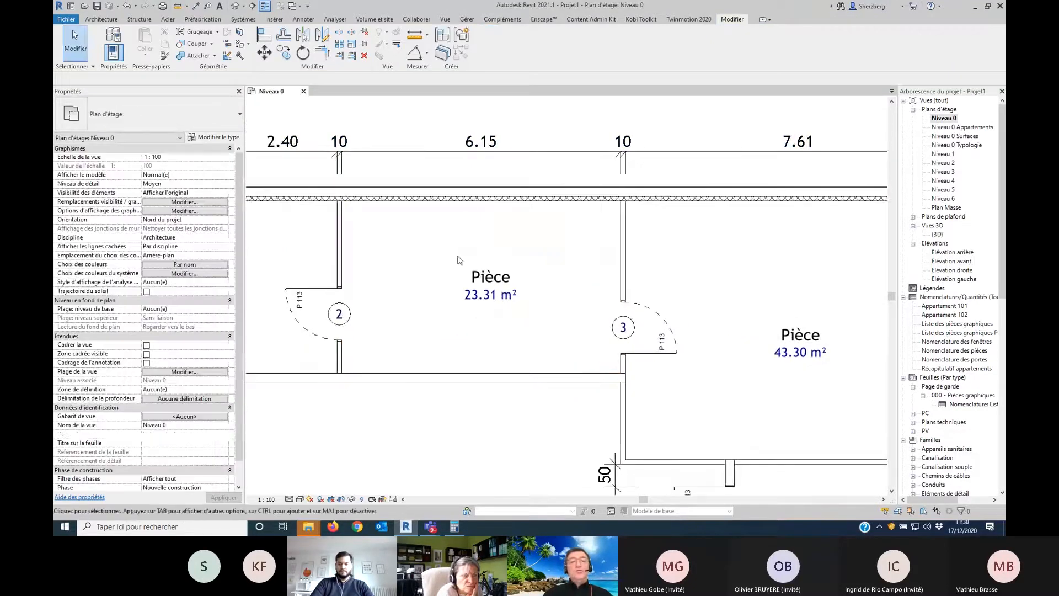
{"action": "left_click", "coordinate": [340, 254]}
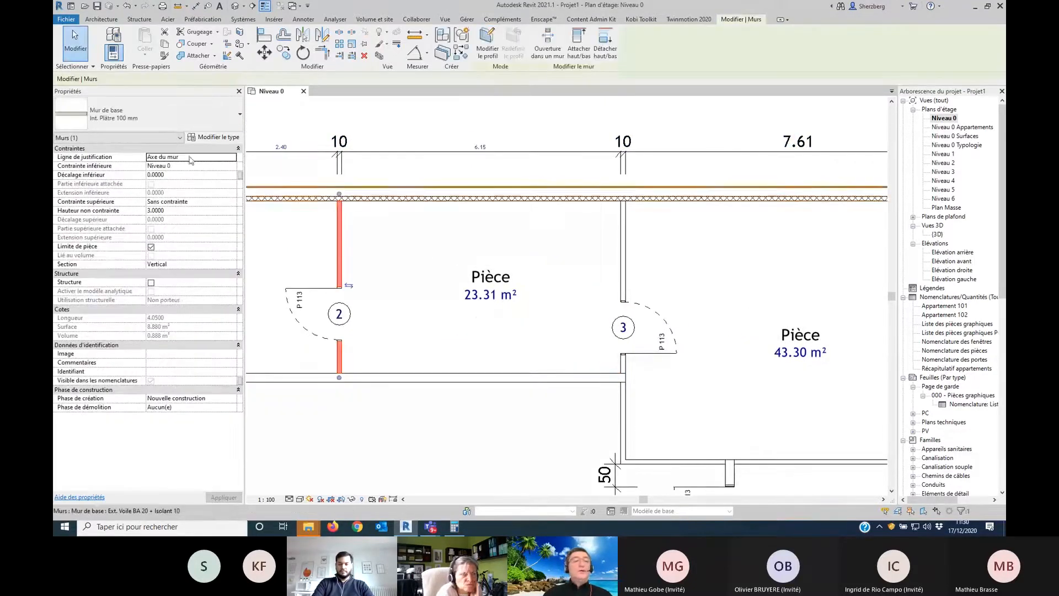
{"action": "left_click", "coordinate": [123, 109]}
{"action": "scroll", "coordinate": [78, 229], "scroll_direction": "up", "scroll_amount": 3}
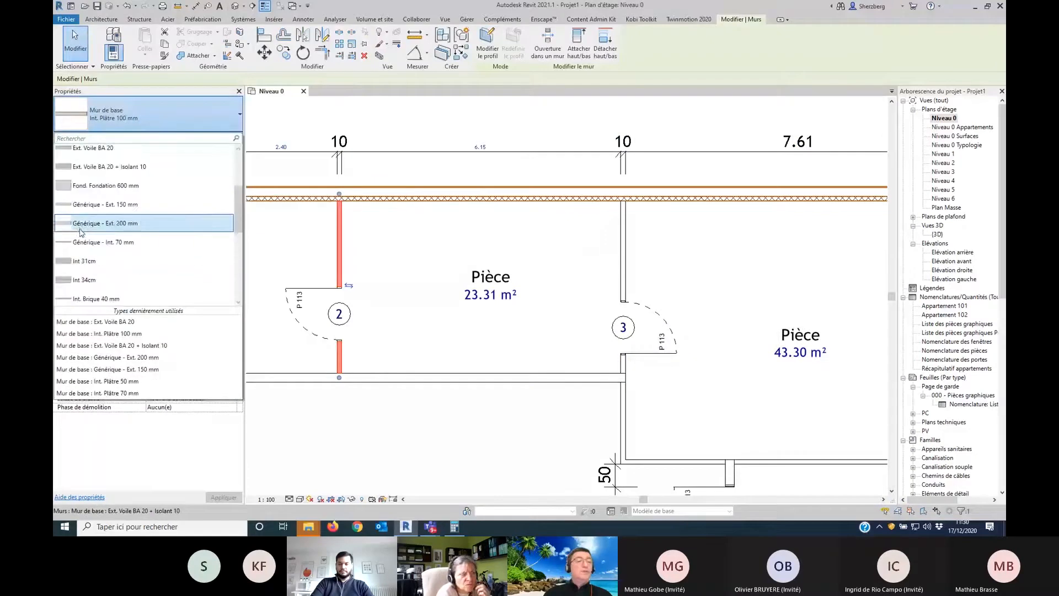
{"action": "scroll", "coordinate": [88, 243], "scroll_direction": "down", "scroll_amount": 2}
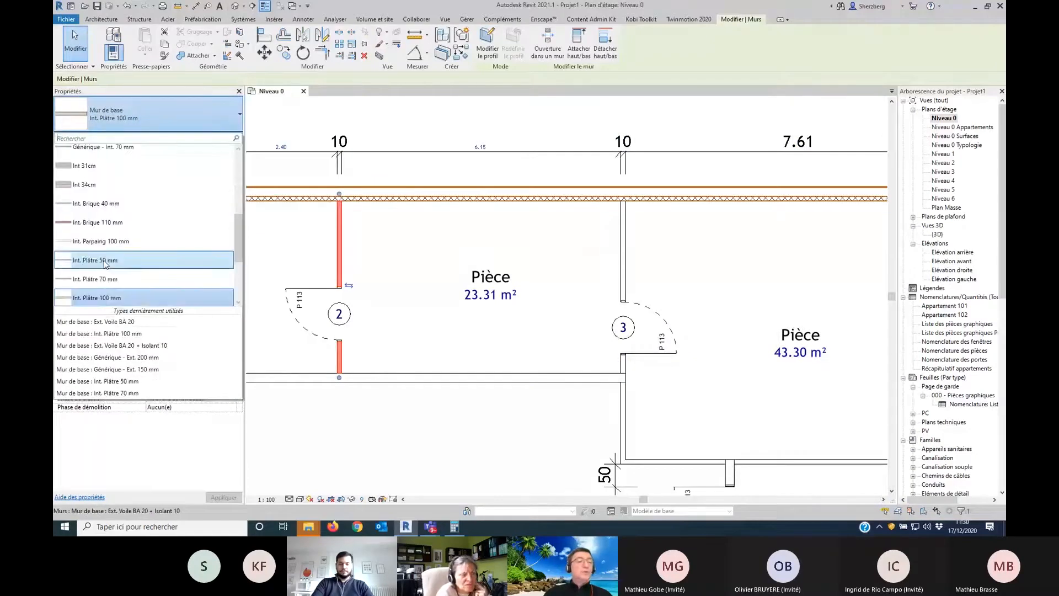
{"action": "scroll", "coordinate": [104, 257], "scroll_direction": "up", "scroll_amount": 1}
{"action": "left_click", "coordinate": [342, 326]}
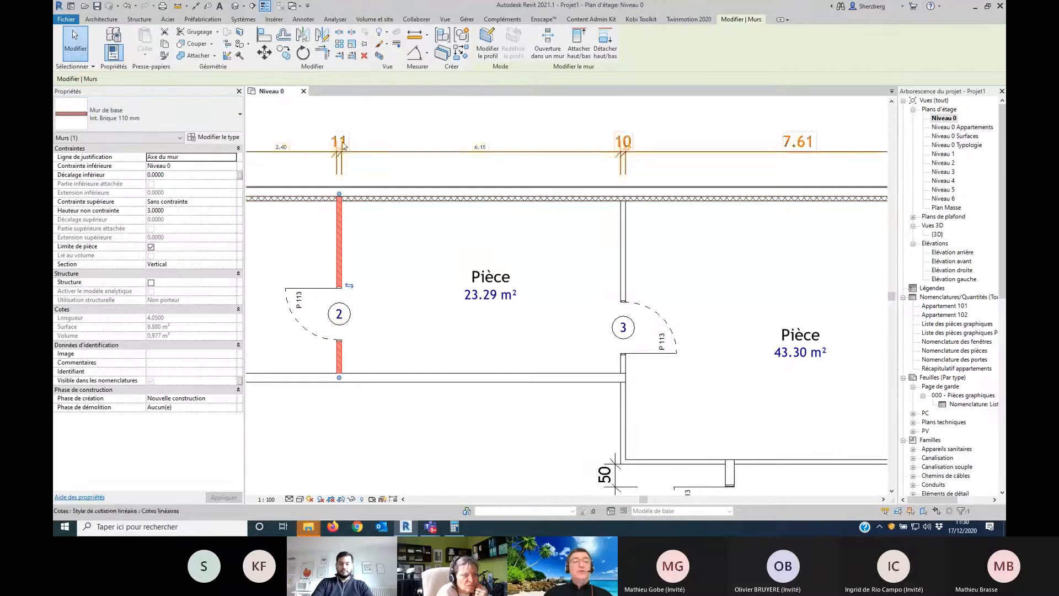
Step: Change the wall containing door 2 to the Générique - Ext. 200 mm type
{"action": "left_click", "coordinate": [206, 123]}
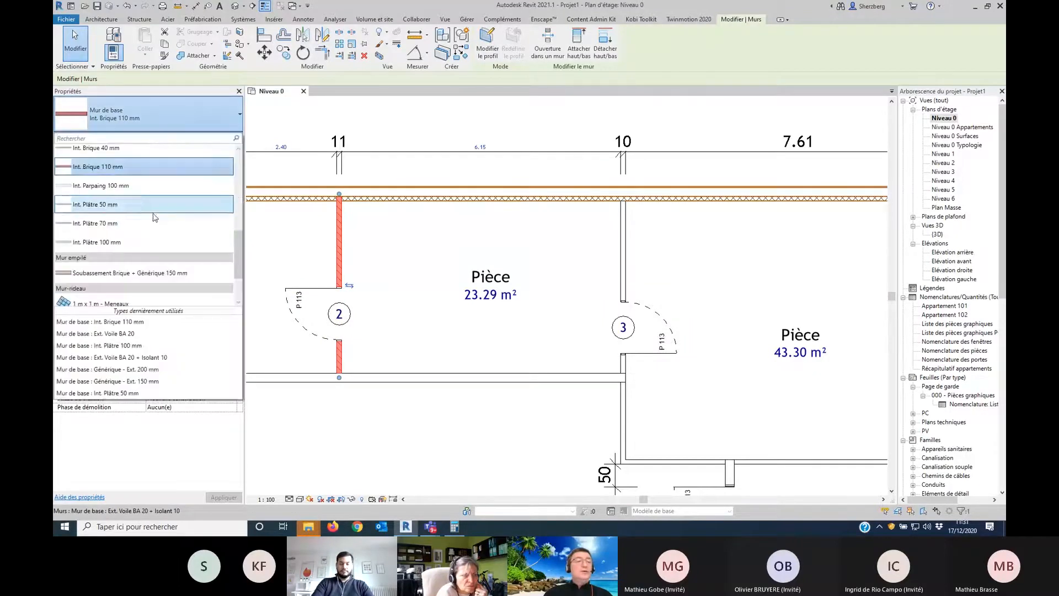
{"action": "scroll", "coordinate": [132, 204], "scroll_direction": "up", "scroll_amount": 2}
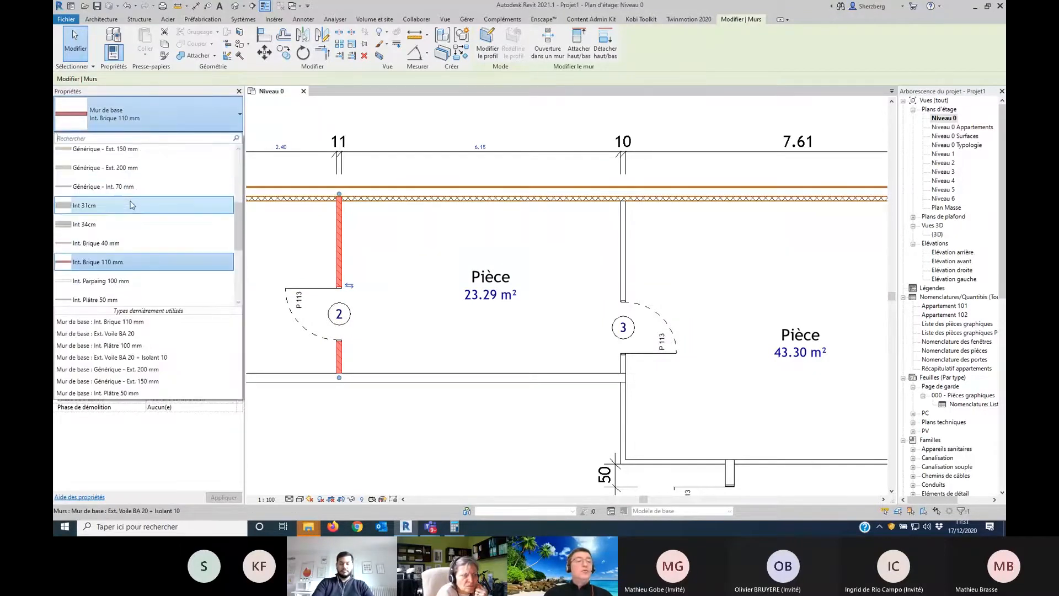
{"action": "left_click", "coordinate": [143, 167]}
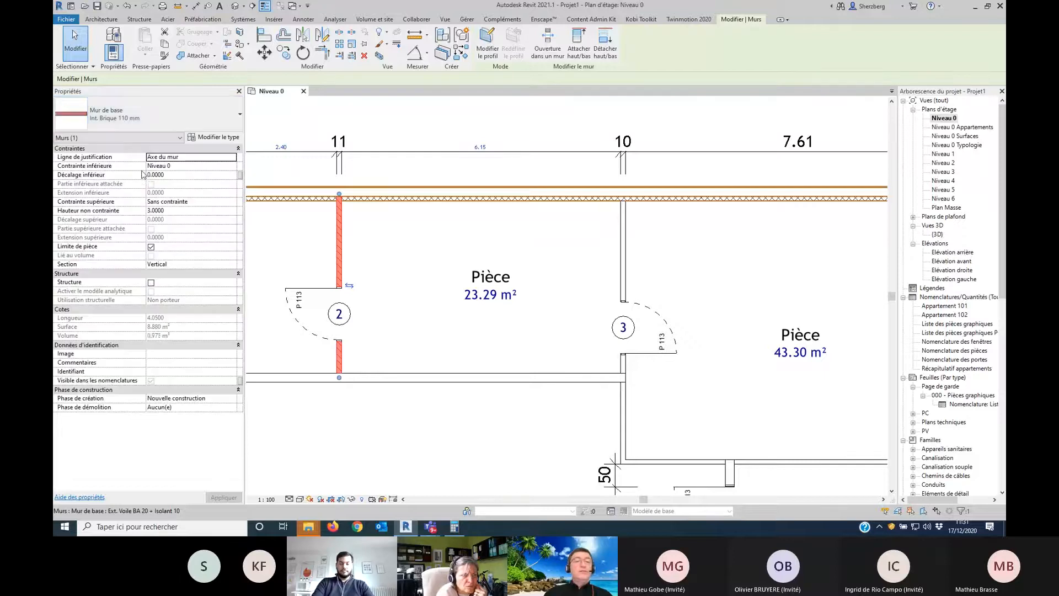
{"action": "left_click", "coordinate": [448, 140]}
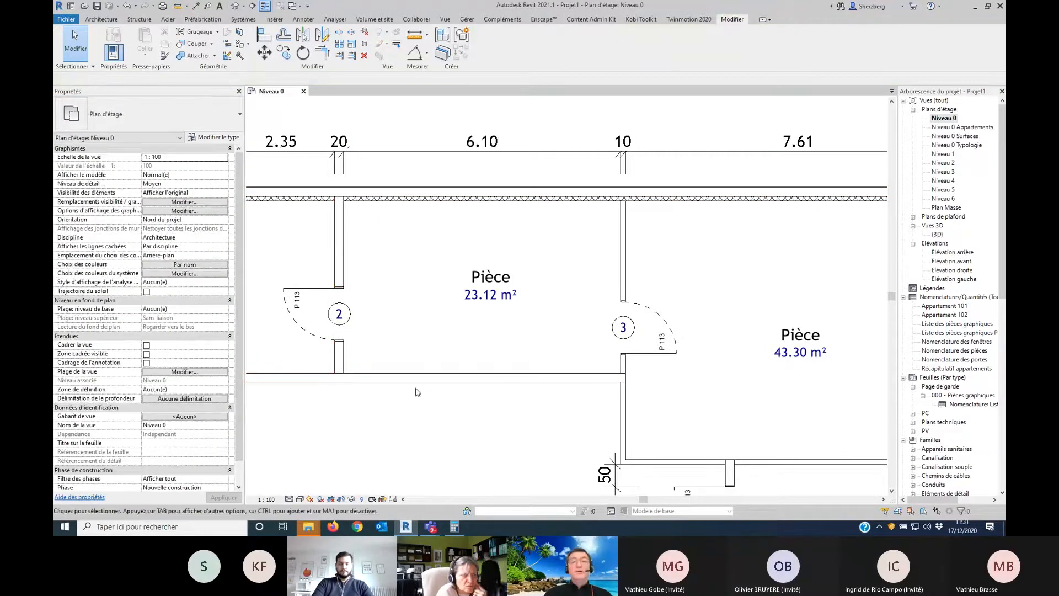
Step: Set the distance between the walls containing doors 2 and 3 to 5 m by repositioning the door 2 wall
{"action": "left_click", "coordinate": [338, 243]}
{"action": "left_click", "coordinate": [482, 142]}
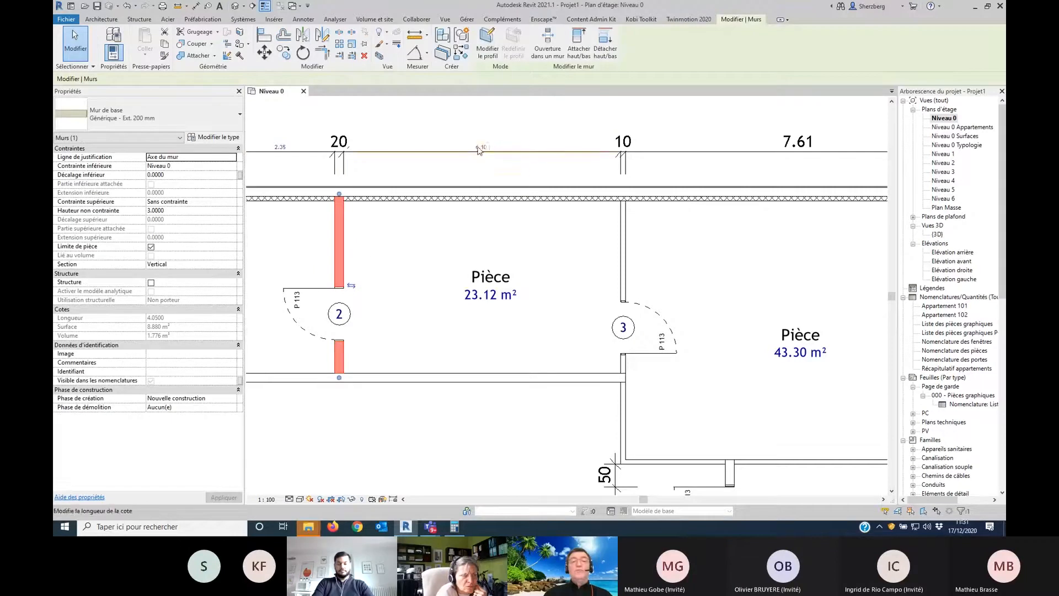
{"action": "type", "text": "5"}
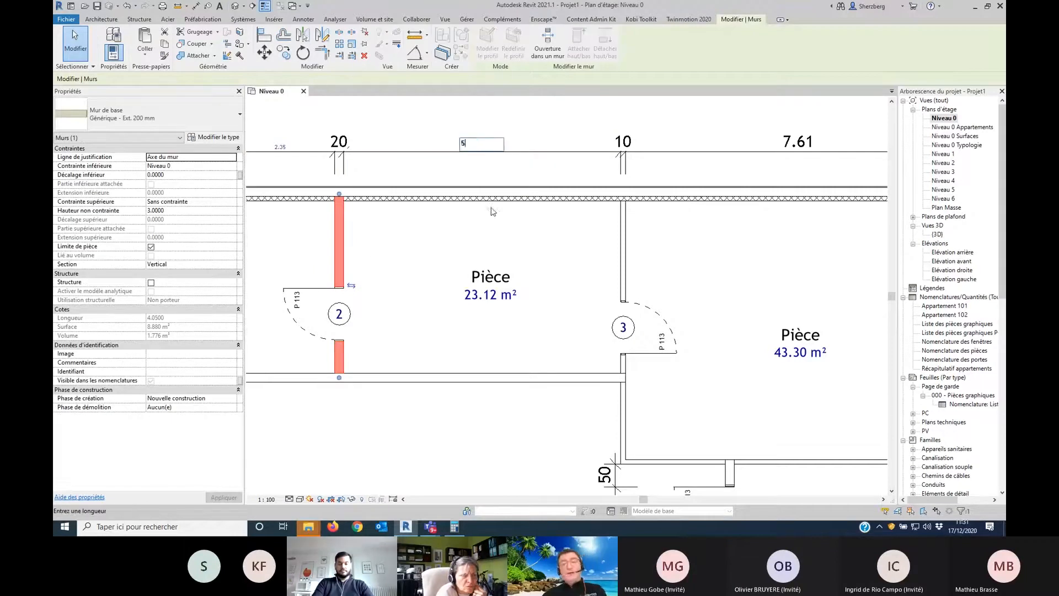
{"action": "key", "text": "Return"}
{"action": "key", "text": "Escape"}
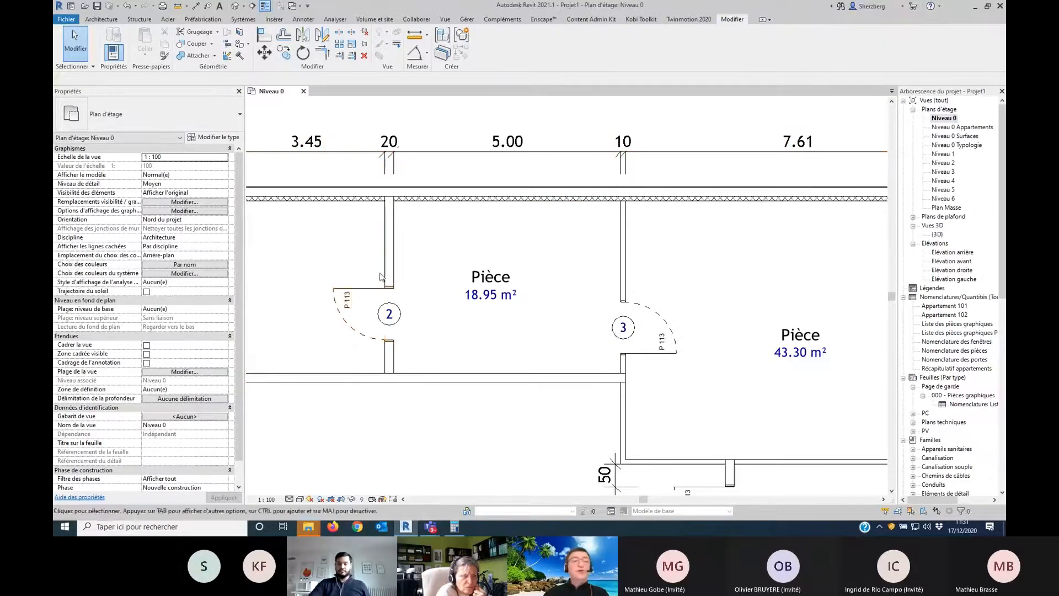
Step: Move the door 2 wall to about 6.05 m from the door 3 wall, and set that distance back to 5 m
{"action": "left_click", "coordinate": [381, 247]}
{"action": "left_click_drag", "start_coordinate": [381, 247], "coordinate": [334, 246]}
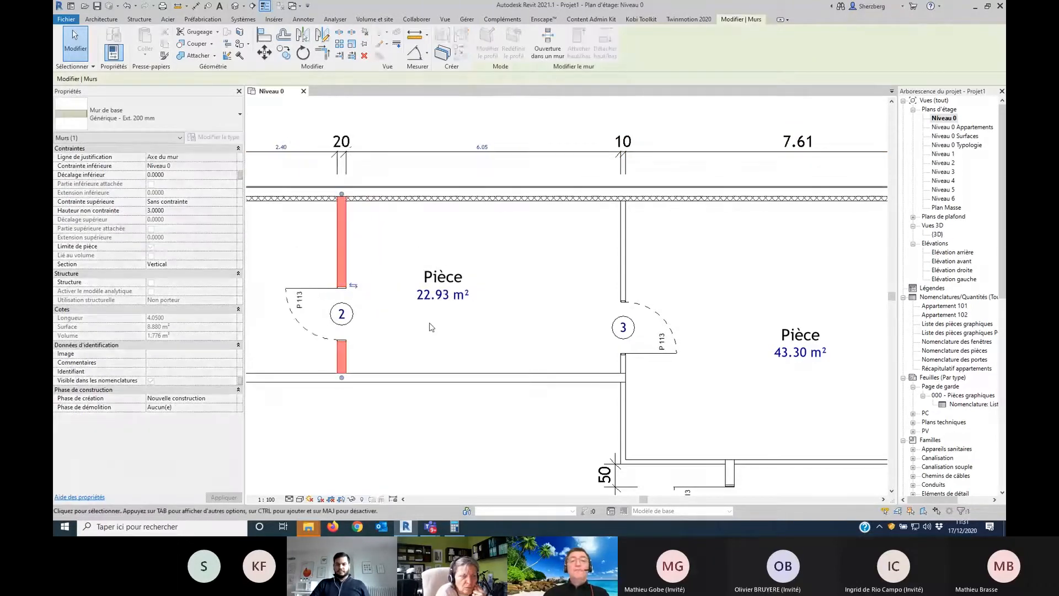
{"action": "left_click", "coordinate": [481, 147]}
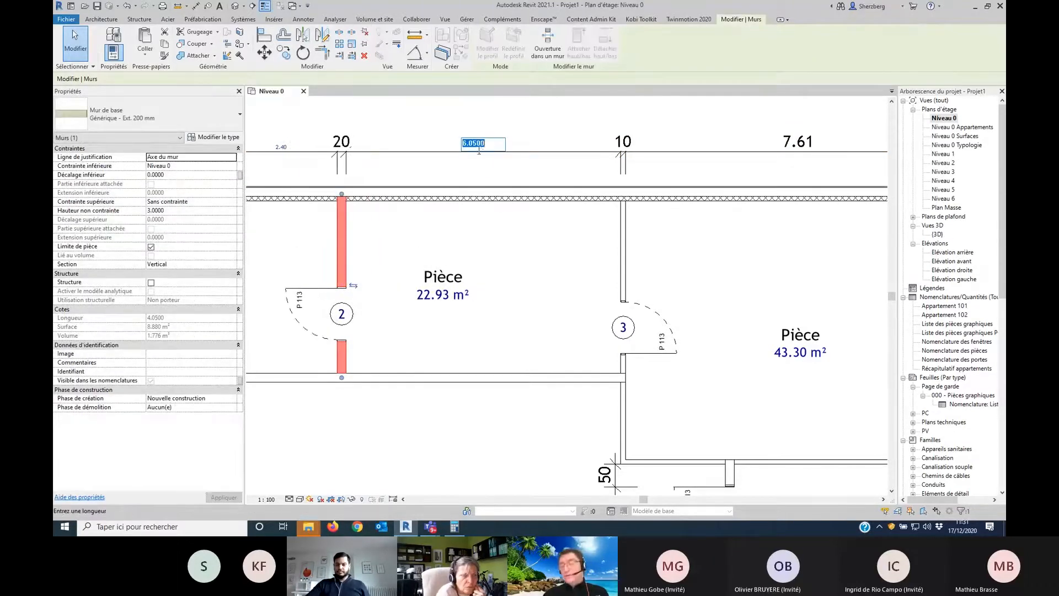
{"action": "type", "text": "5"}
{"action": "key", "text": "Return"}
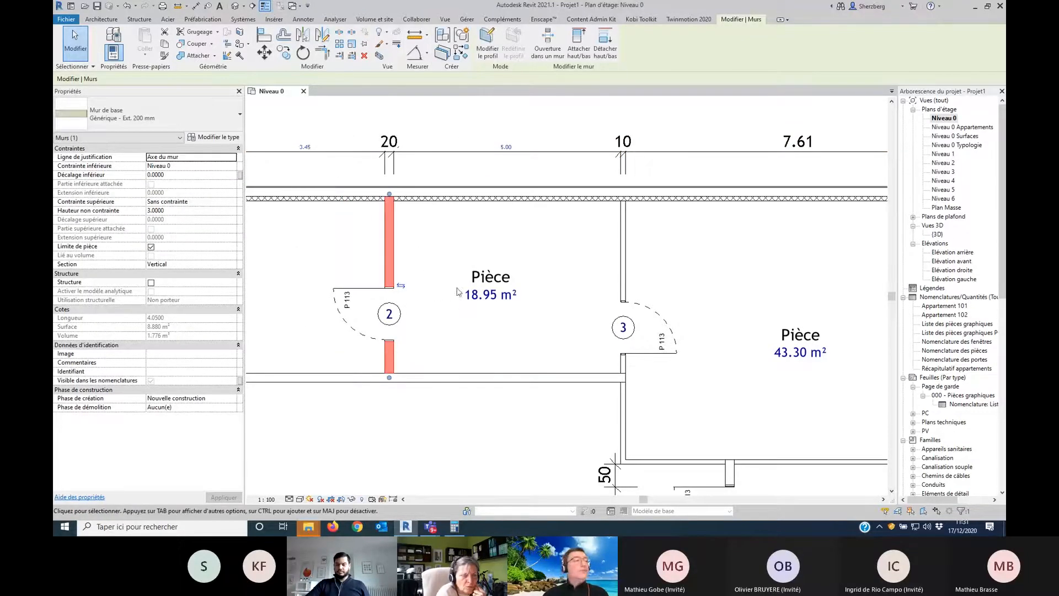
{"action": "left_click", "coordinate": [461, 132]}
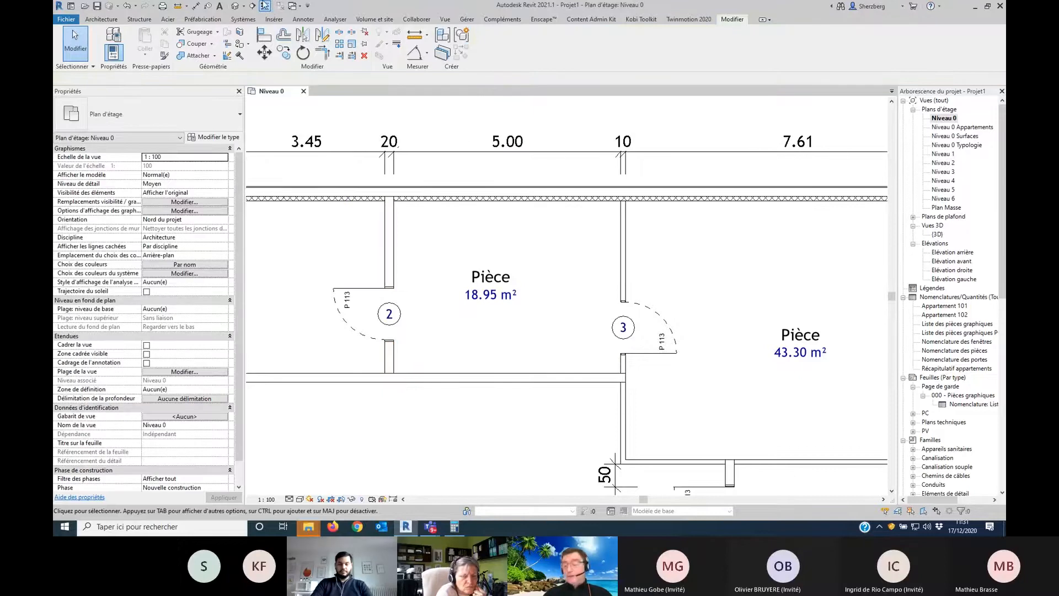
Step: In the 3D view, create a Dalle en béton - 250 mm floor on Niveau 0 bounded by the whole chain of exterior walls
{"action": "left_click", "coordinate": [236, 5]}
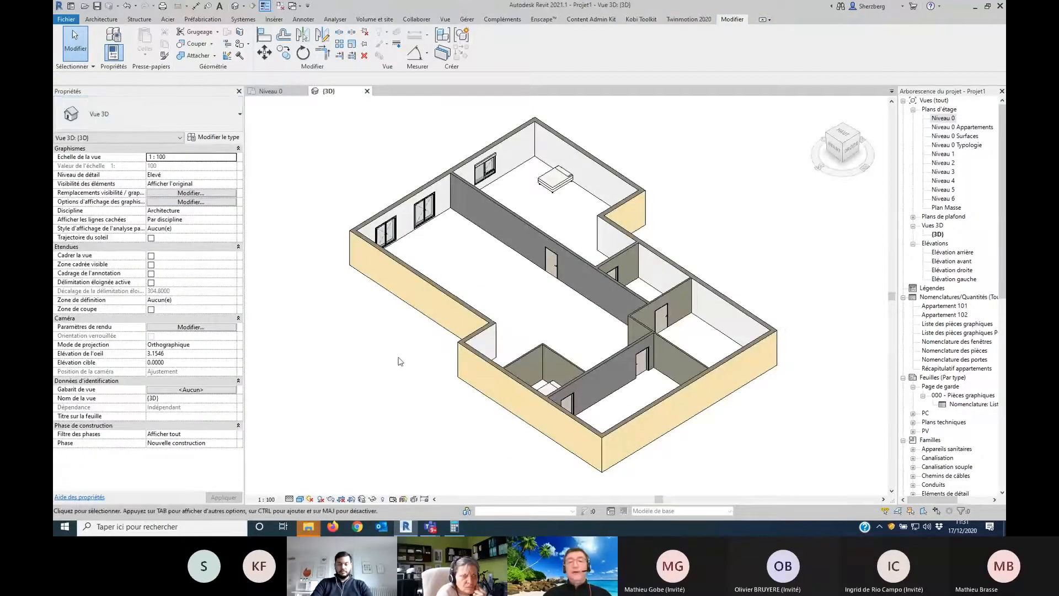
{"action": "middle_click_drag", "start_coordinate": [419, 365], "coordinate": [411, 361], "text": "shift"}
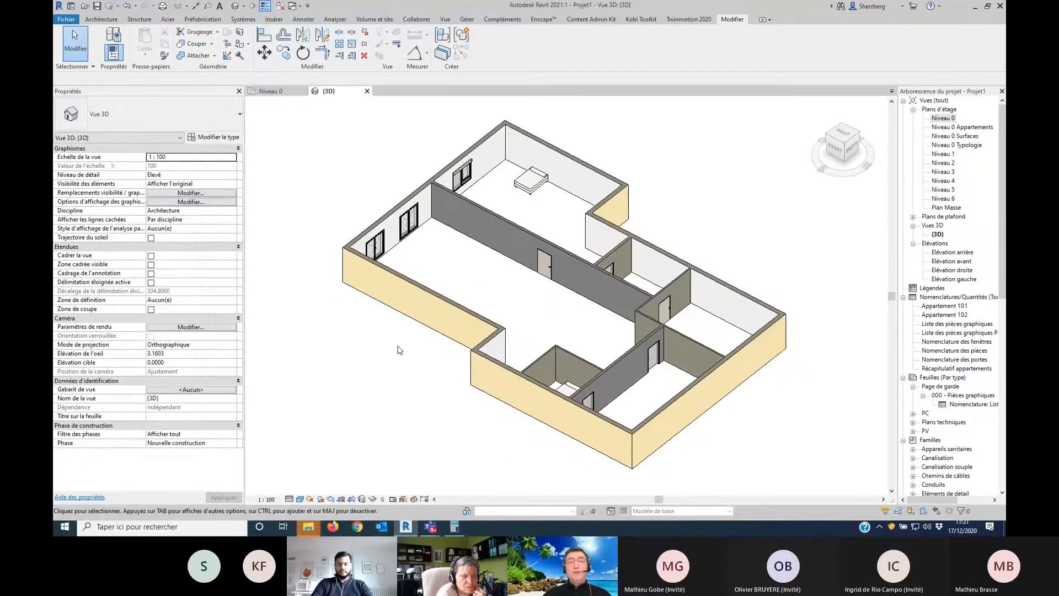
{"action": "left_click", "coordinate": [101, 19]}
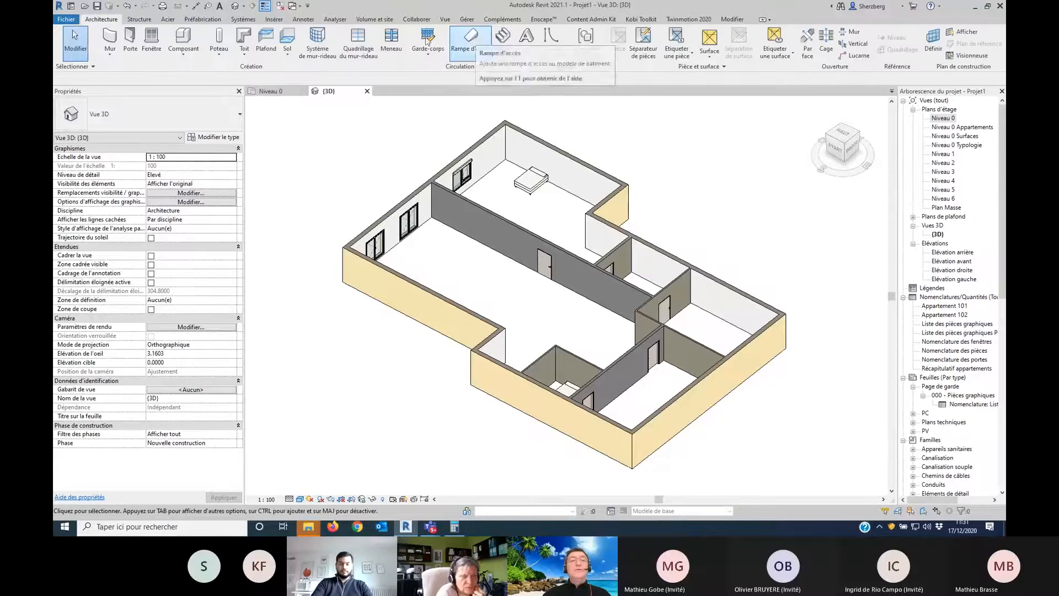
{"action": "left_click", "coordinate": [292, 42]}
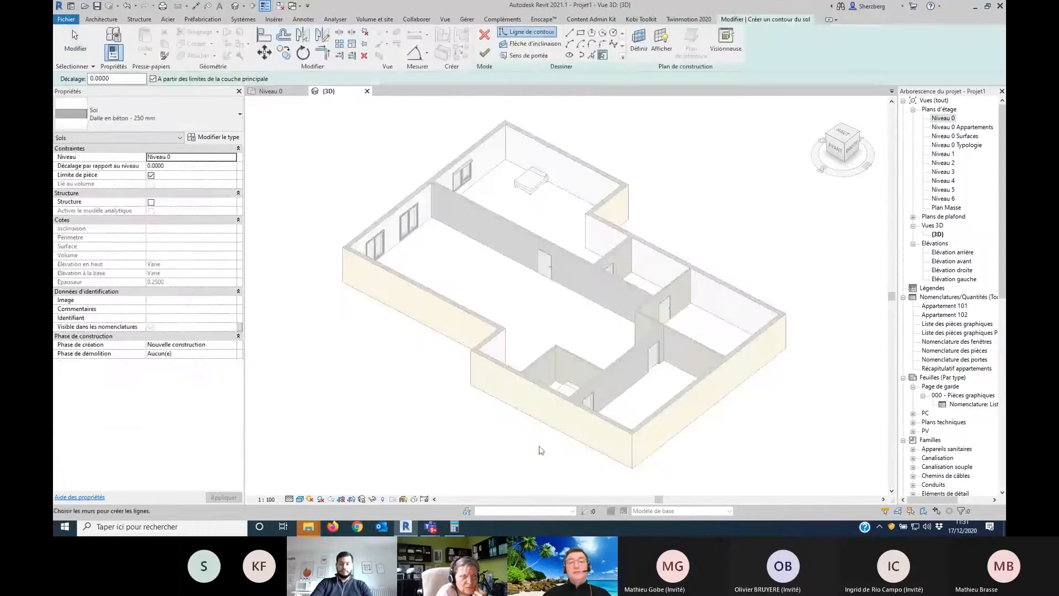
{"action": "key", "text": "Tab"}
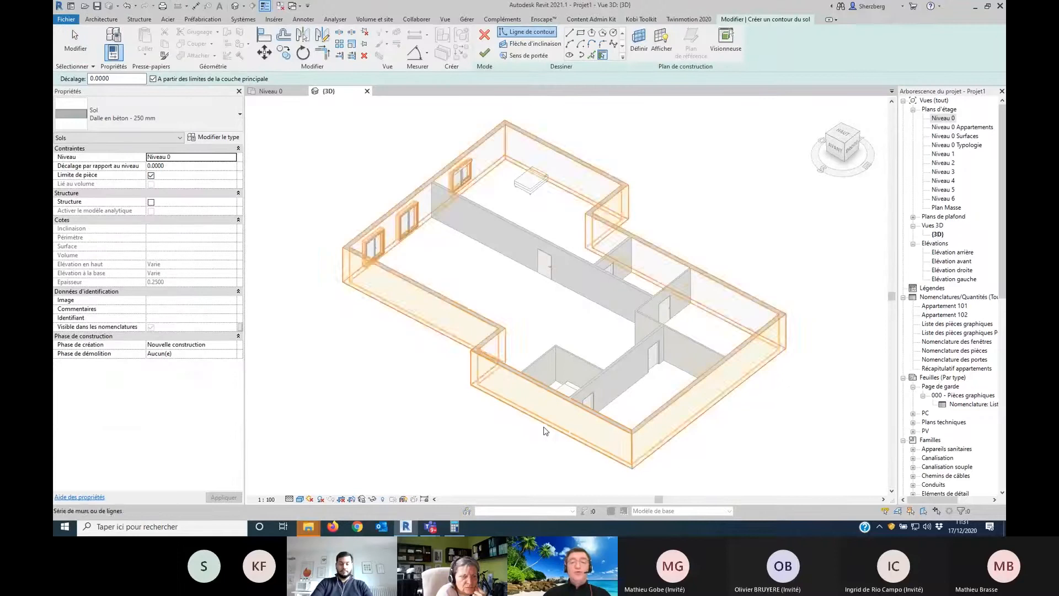
{"action": "left_click", "coordinate": [545, 431]}
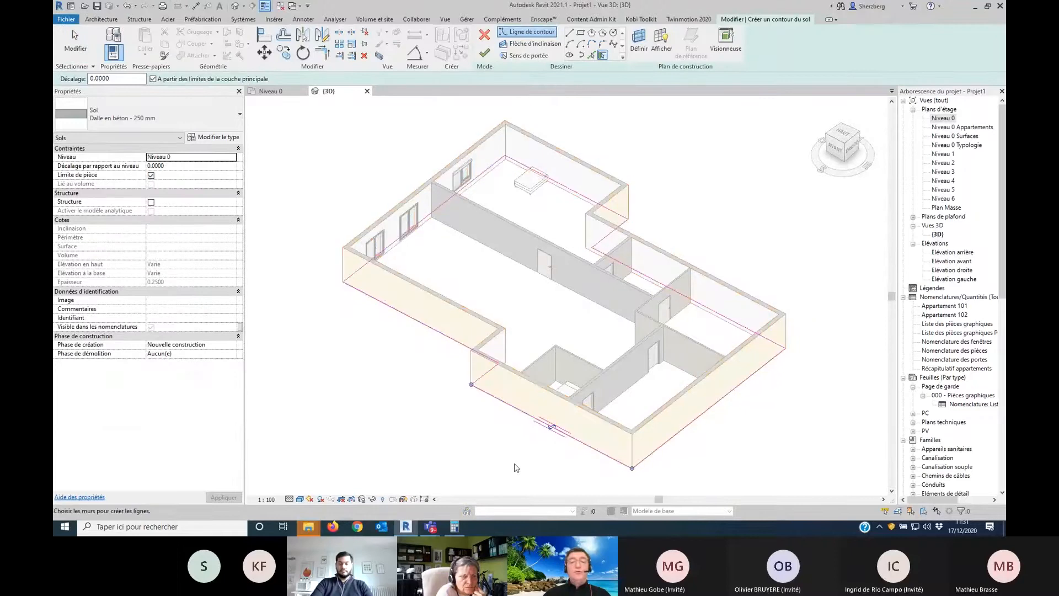
{"action": "left_click", "coordinate": [484, 53]}
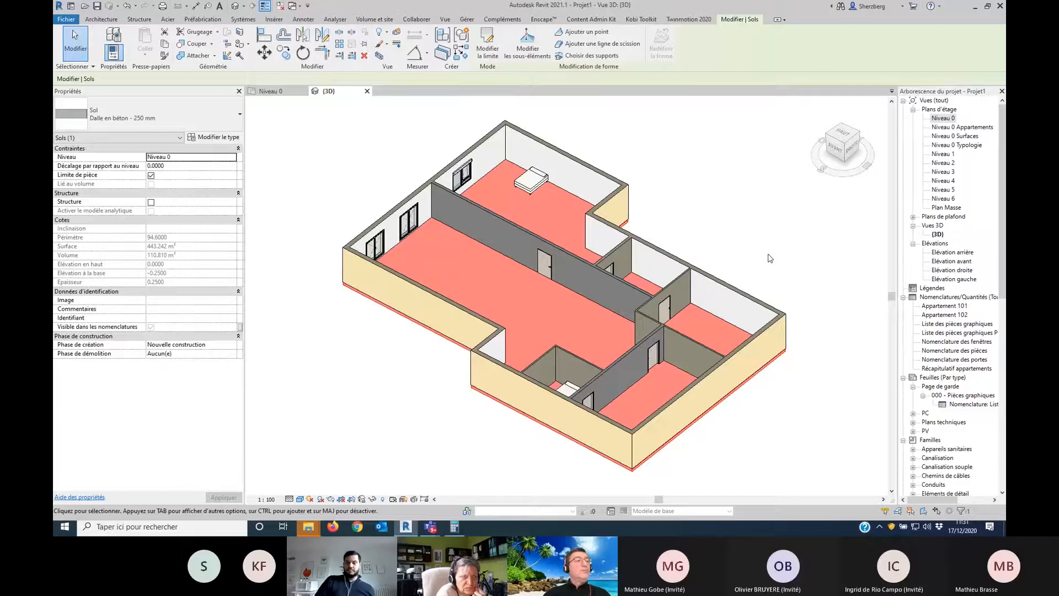
{"action": "key", "text": "Escape"}
{"action": "middle_click_drag", "start_coordinate": [770, 258], "coordinate": [766, 380], "text": "shift"}
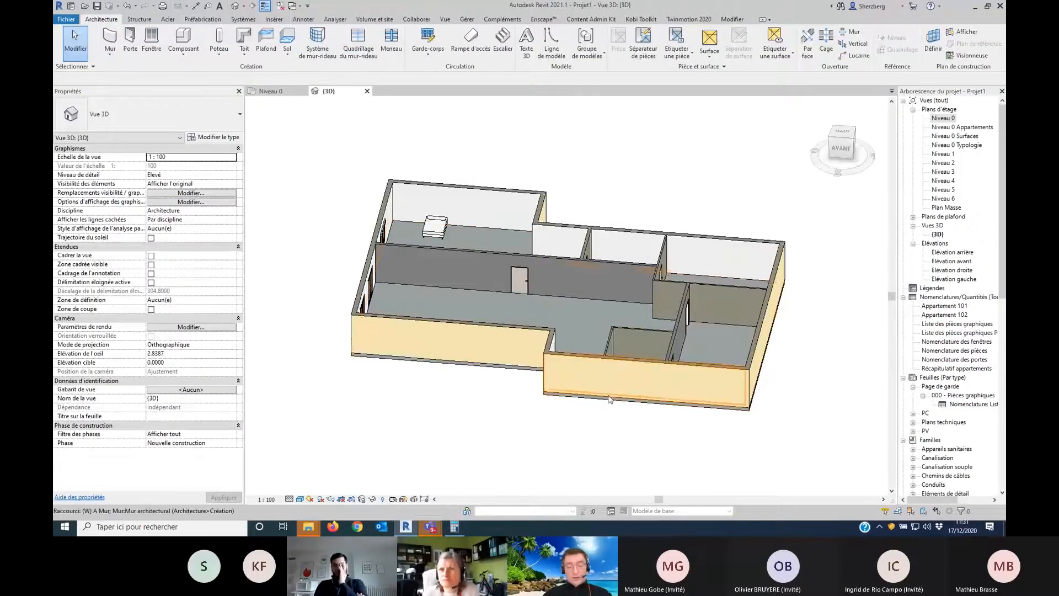
{"action": "key", "text": "n"}
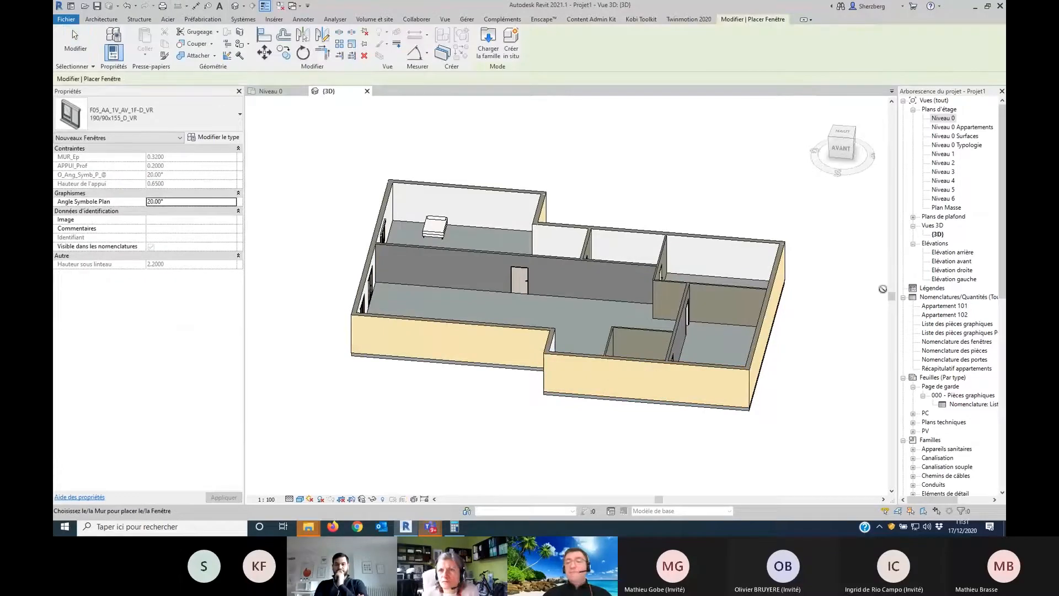
{"action": "key", "text": "Escape"}
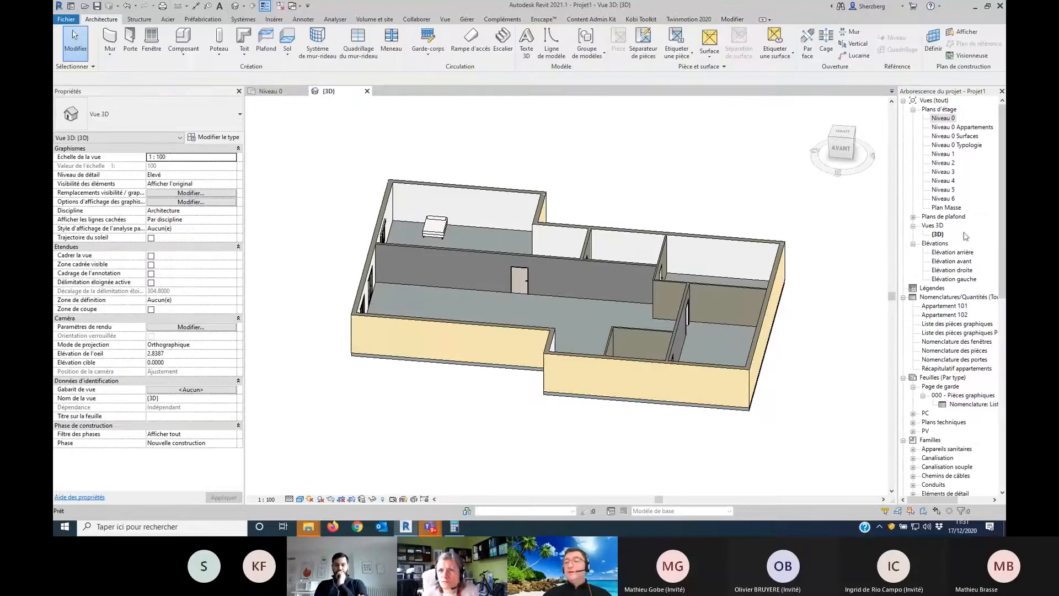
Step: In the Elévation avant view, place an F05_AA_1V_AV_1F-D_VR 190/90x155_D_VR window in the projecting front wall
{"action": "double_click", "coordinate": [964, 261]}
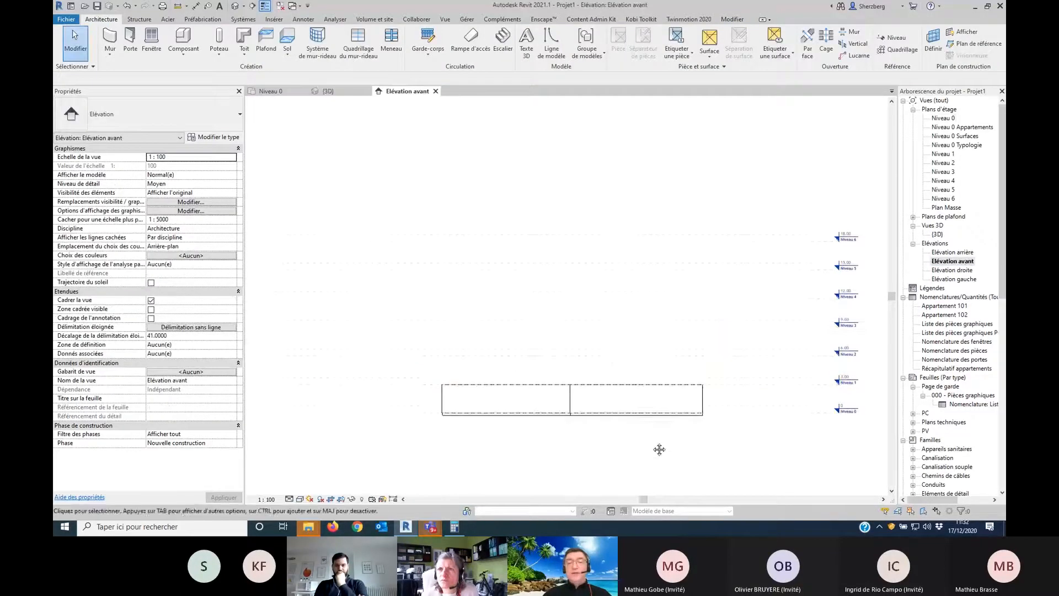
{"action": "middle_click_drag", "start_coordinate": [659, 449], "coordinate": [508, 402]}
{"action": "scroll", "coordinate": [480, 378], "scroll_direction": "up", "scroll_amount": 4}
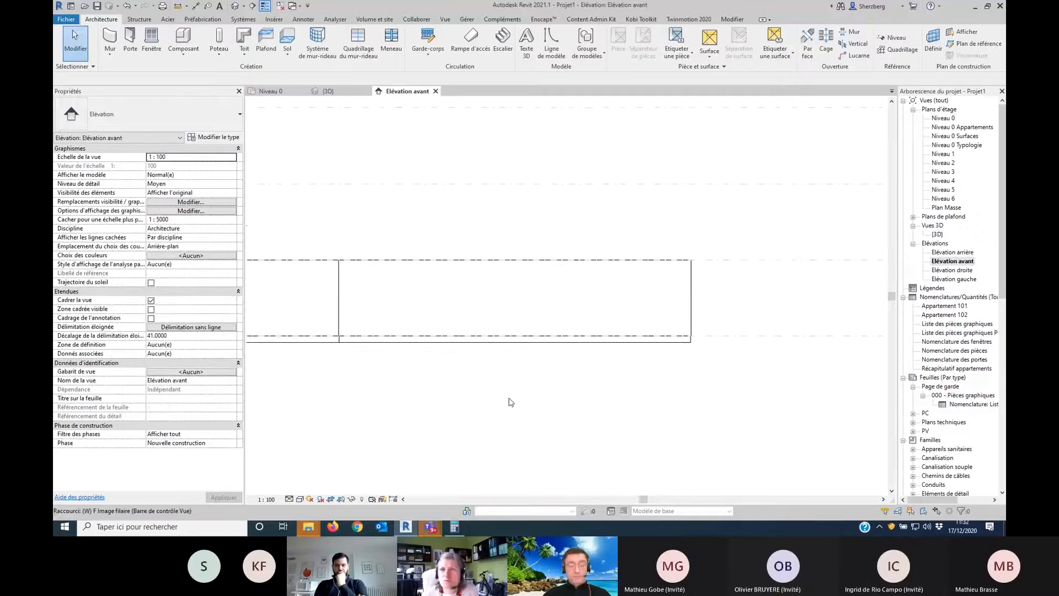
{"action": "key", "text": "n"}
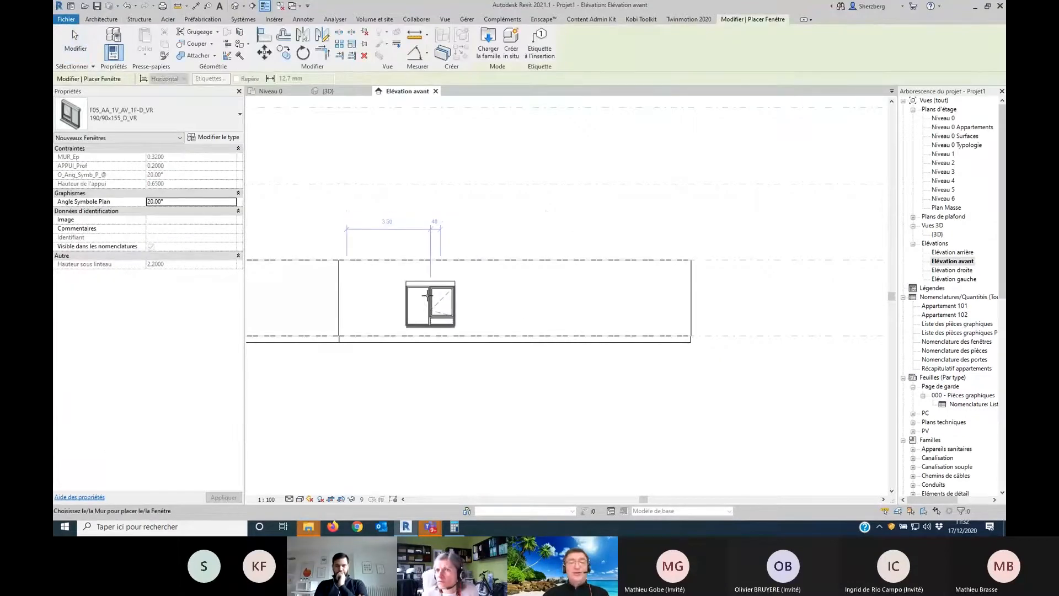
{"action": "left_click", "coordinate": [428, 297]}
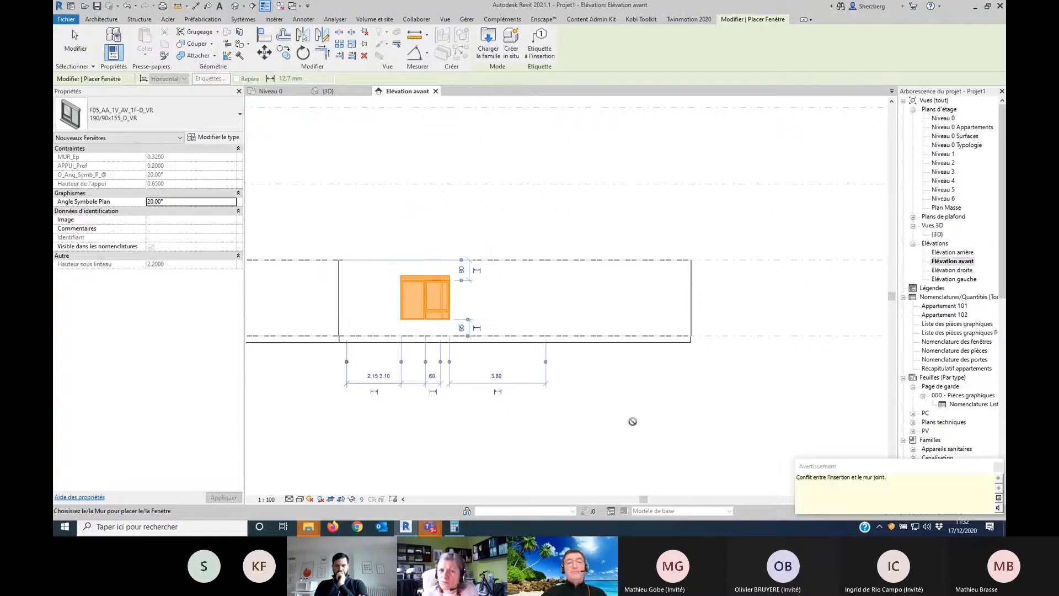
{"action": "key", "text": "Escape"}
{"action": "key", "text": "Escape"}
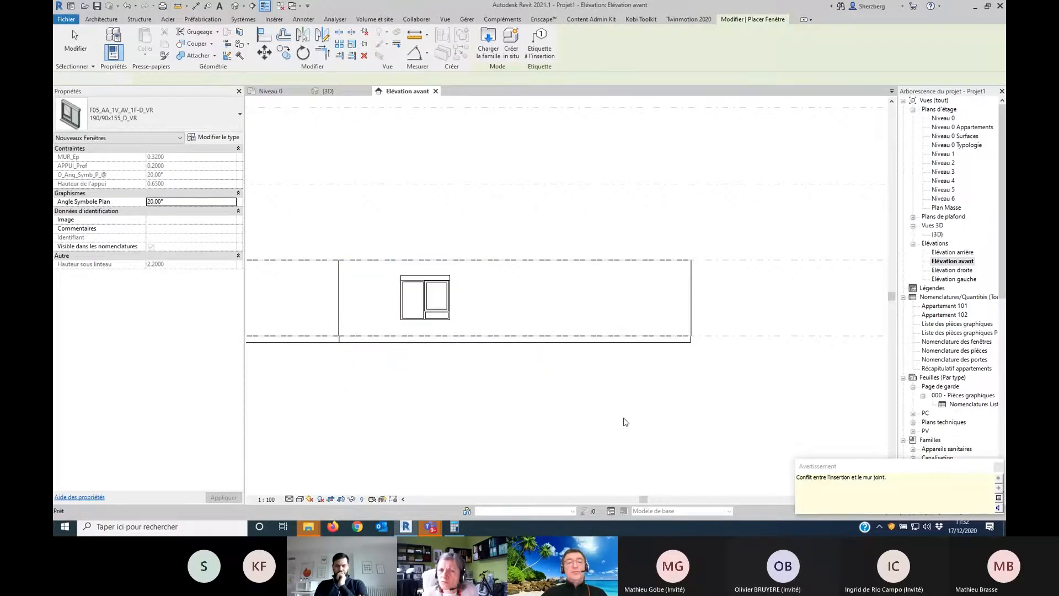
Step: In the Niveau 0 plan, flip the new front-wall window so its inside and outside faces swap
{"action": "double_click", "coordinate": [943, 118]}
{"action": "scroll", "coordinate": [478, 399], "scroll_direction": "down", "scroll_amount": 4}
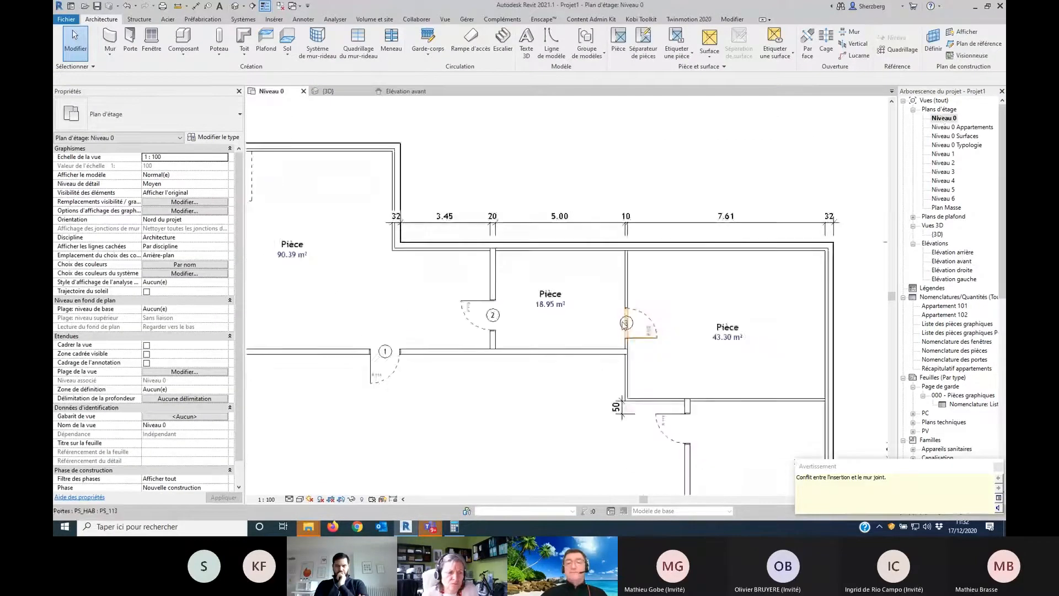
{"action": "scroll", "coordinate": [477, 398], "scroll_direction": "up", "scroll_amount": 4}
{"action": "scroll", "coordinate": [479, 398], "scroll_direction": "up", "scroll_amount": 4}
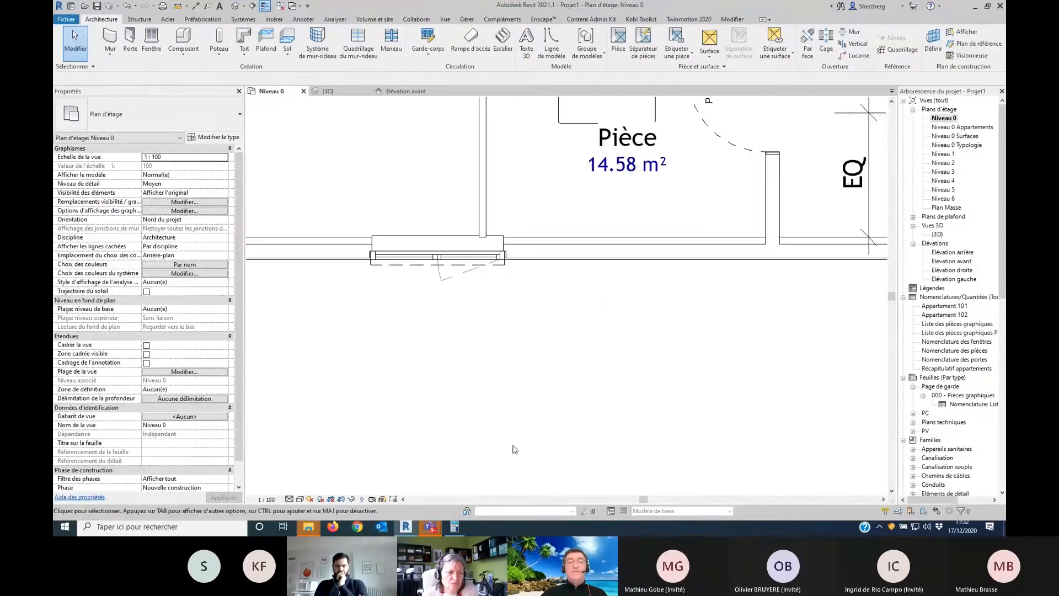
{"action": "left_click", "coordinate": [450, 271]}
{"action": "key", "text": "space"}
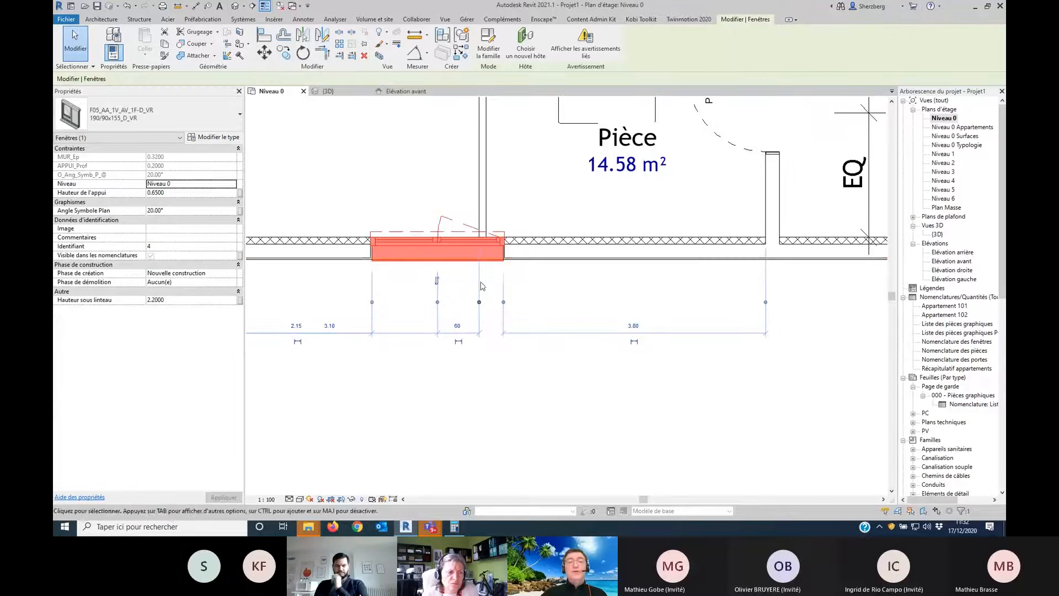
{"action": "mouse_move", "coordinate": [502, 371]}
{"action": "middle_mouse_down"}
{"action": "mouse_move", "coordinate": [520, 383]}
{"action": "mouse_move", "coordinate": [513, 360]}
{"action": "middle_mouse_up"}
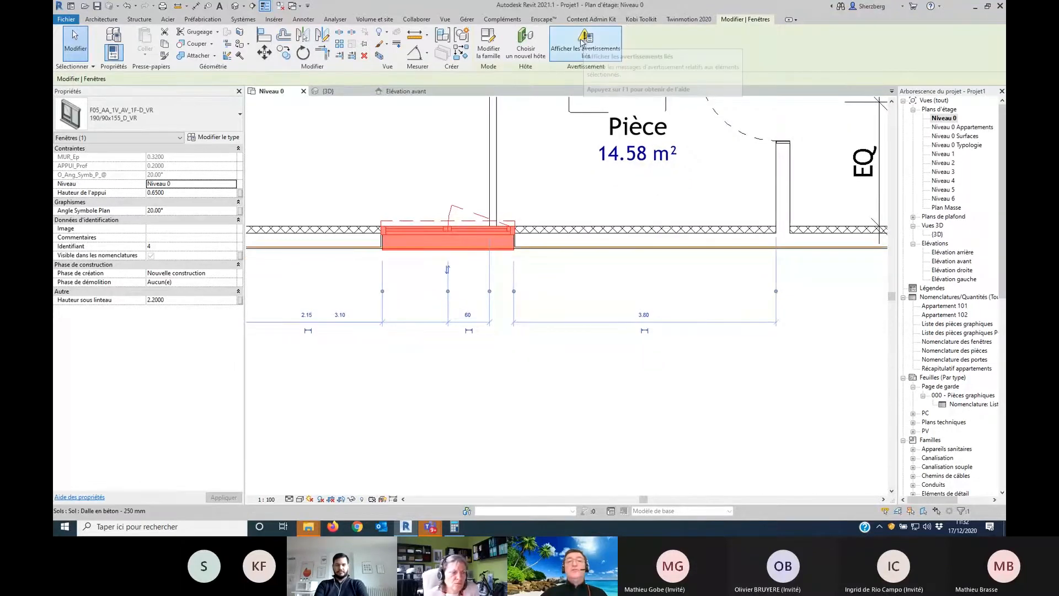
Step: Shift the front-wall window along its wall until its edge is about 0.40 m from the nearby partition
{"action": "left_click_drag", "start_coordinate": [458, 220], "coordinate": [406, 219]}
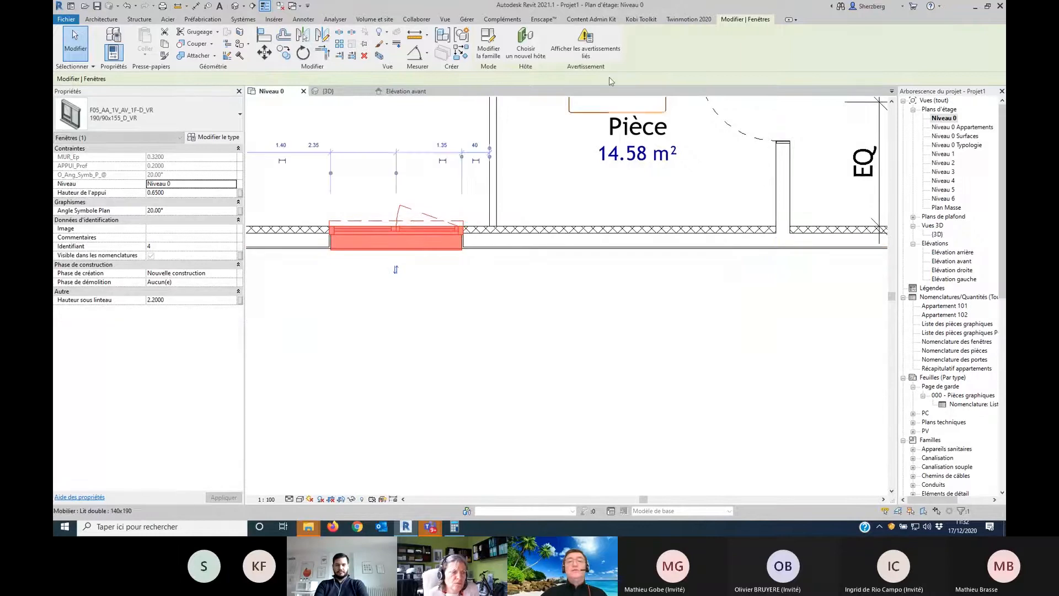
{"action": "left_click", "coordinate": [543, 335]}
{"action": "left_click", "coordinate": [396, 242]}
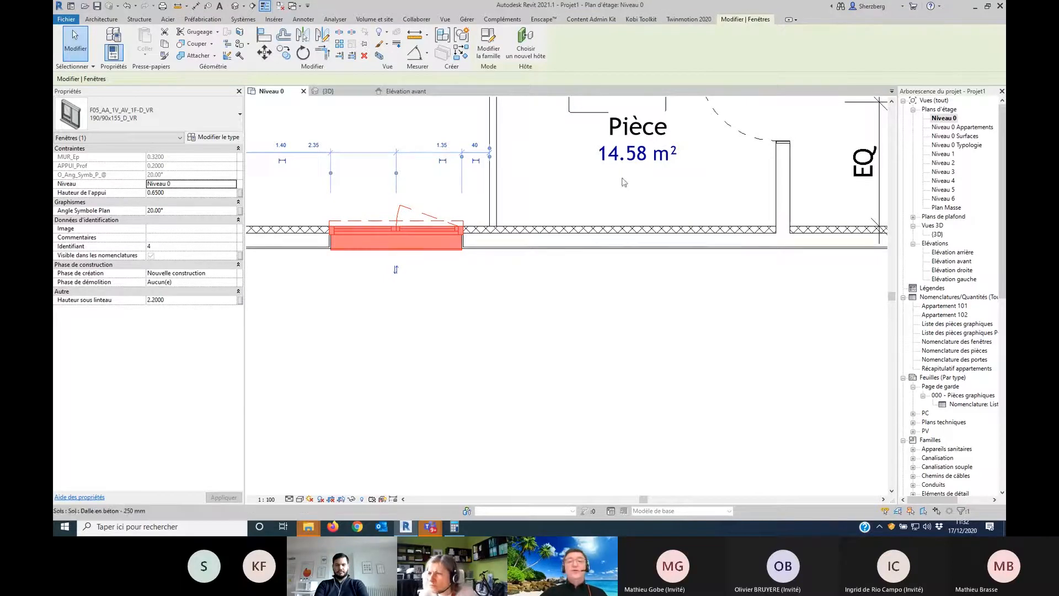
Step: In the Elévation avant view, move the window to about 3.31 m from the right end wall, with a sill height of about 0.45 m
{"action": "left_click", "coordinate": [423, 92]}
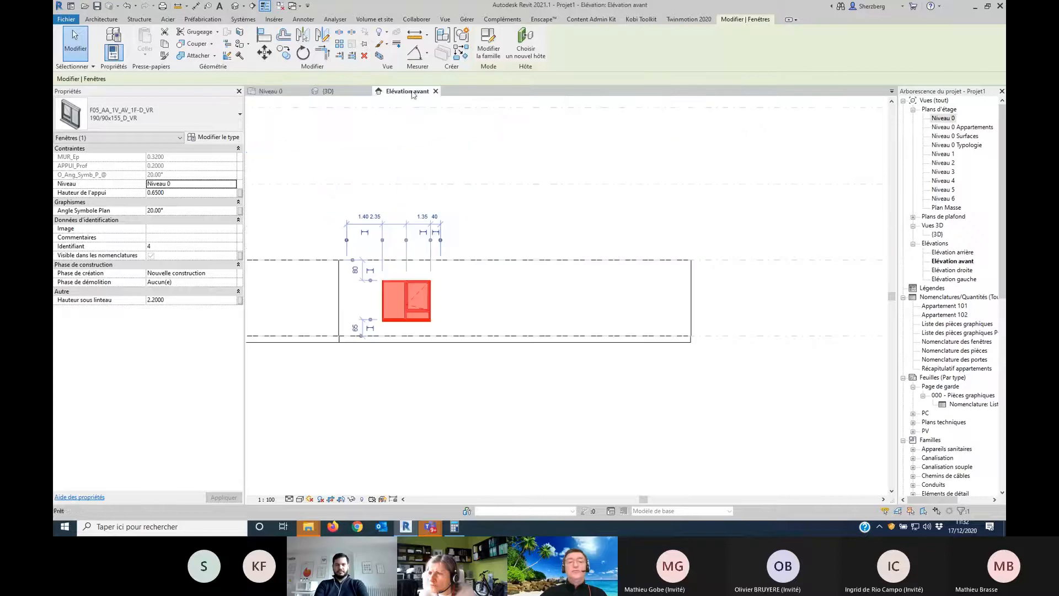
{"action": "scroll", "coordinate": [444, 407], "scroll_direction": "up", "scroll_amount": 3}
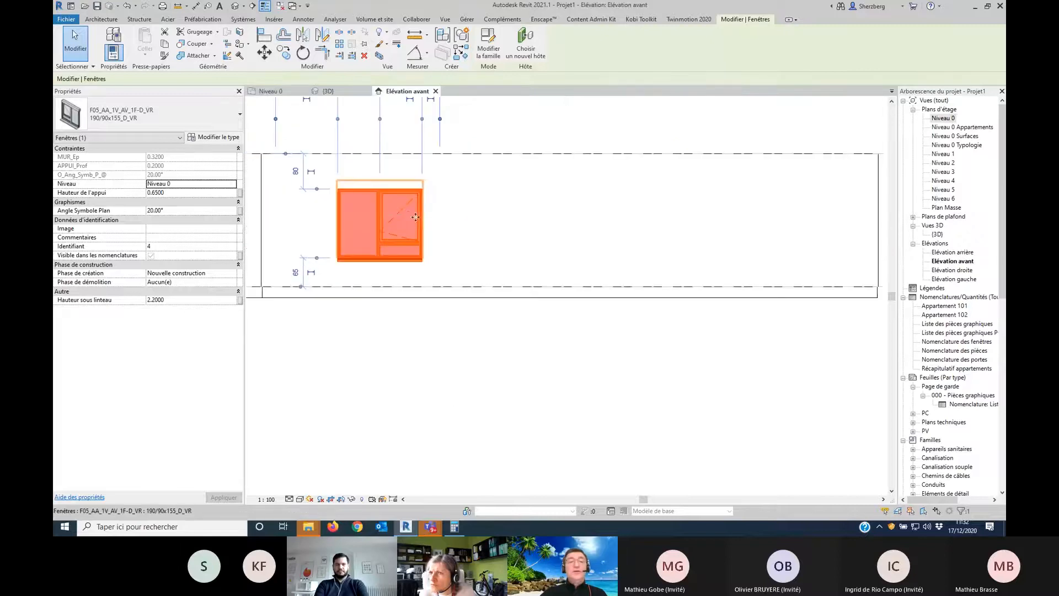
{"action": "left_click_drag", "start_coordinate": [415, 217], "coordinate": [566, 236]}
{"action": "middle_click_drag", "start_coordinate": [485, 361], "coordinate": [351, 354]}
{"action": "left_click_drag", "start_coordinate": [426, 237], "coordinate": [575, 234]}
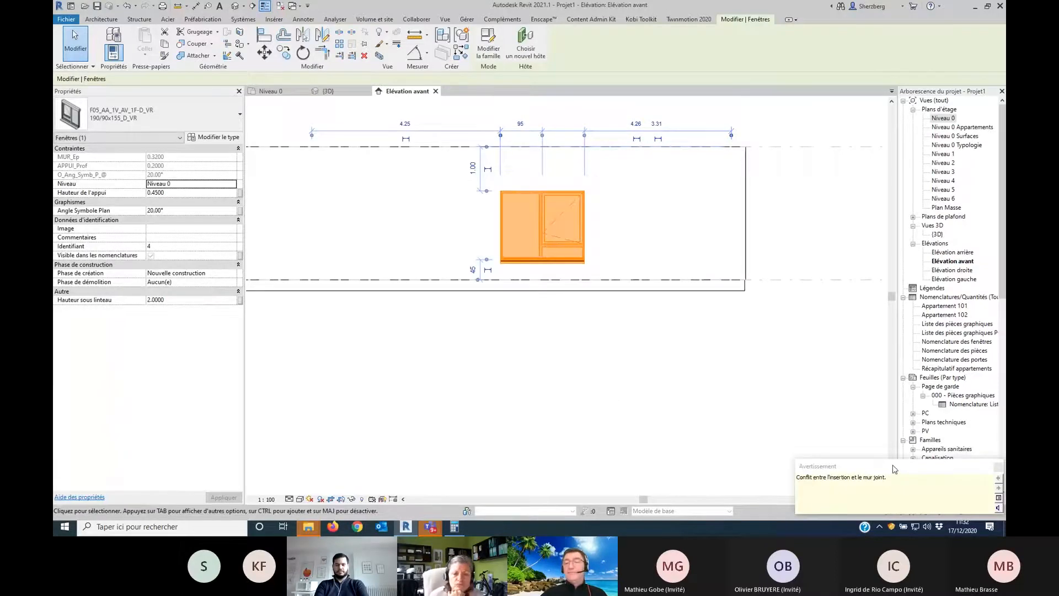
Step: Bring the insertion conflict warning close to the window, read it, and dismiss it
{"action": "left_click_drag", "start_coordinate": [895, 469], "coordinate": [719, 207]}
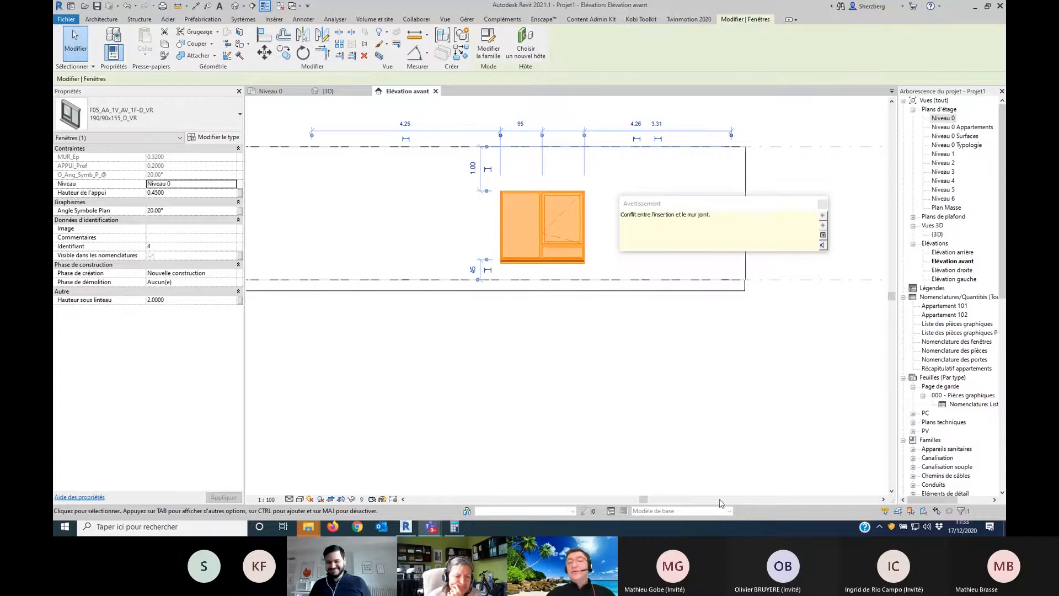
{"action": "left_click", "coordinate": [723, 421]}
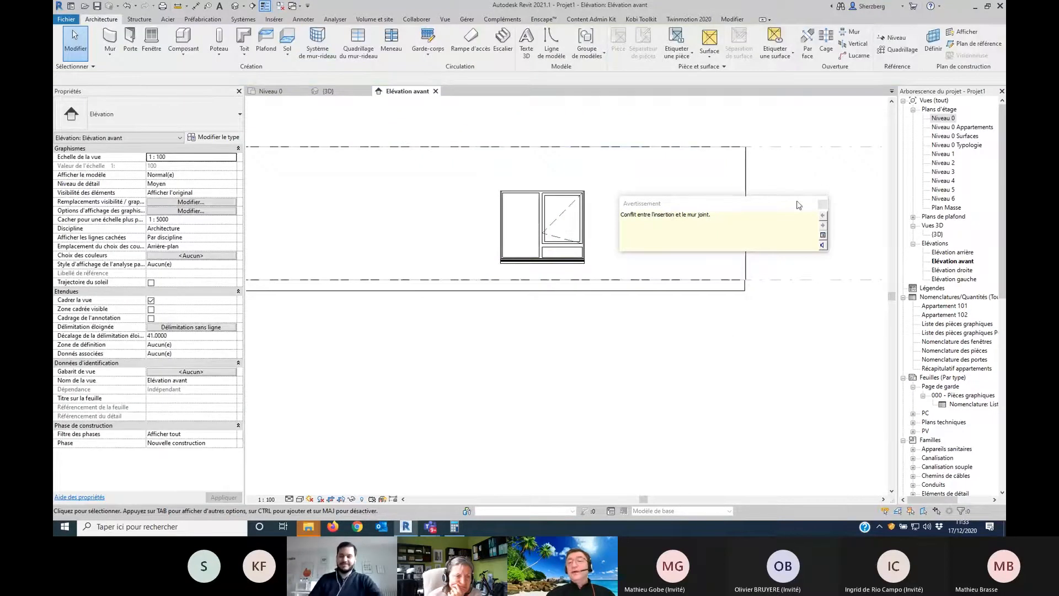
{"action": "left_click_drag", "start_coordinate": [817, 206], "coordinate": [778, 313]}
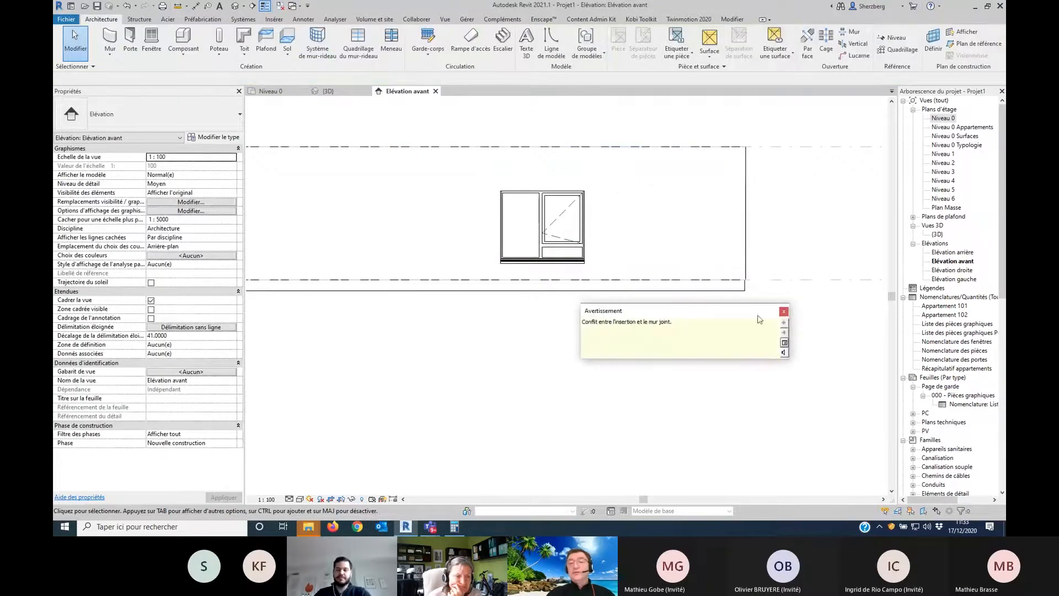
{"action": "left_click", "coordinate": [524, 346]}
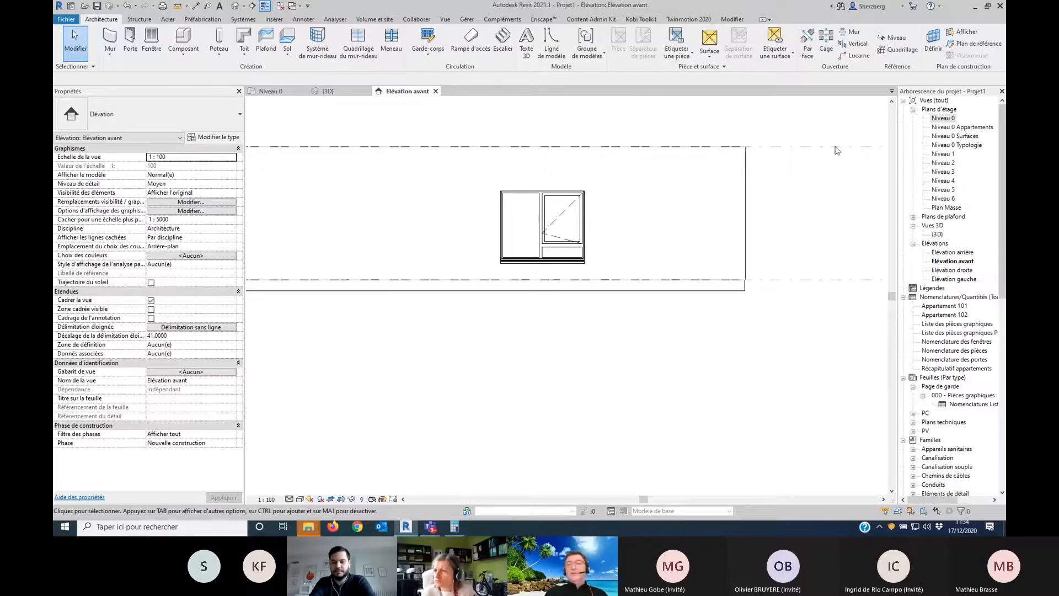
Step: Edit the concrete floor's boundary in the Niveau 0 plan, move its rear edge about 1.70 m beyond the wall, and finish the sketch
{"action": "left_click", "coordinate": [730, 289]}
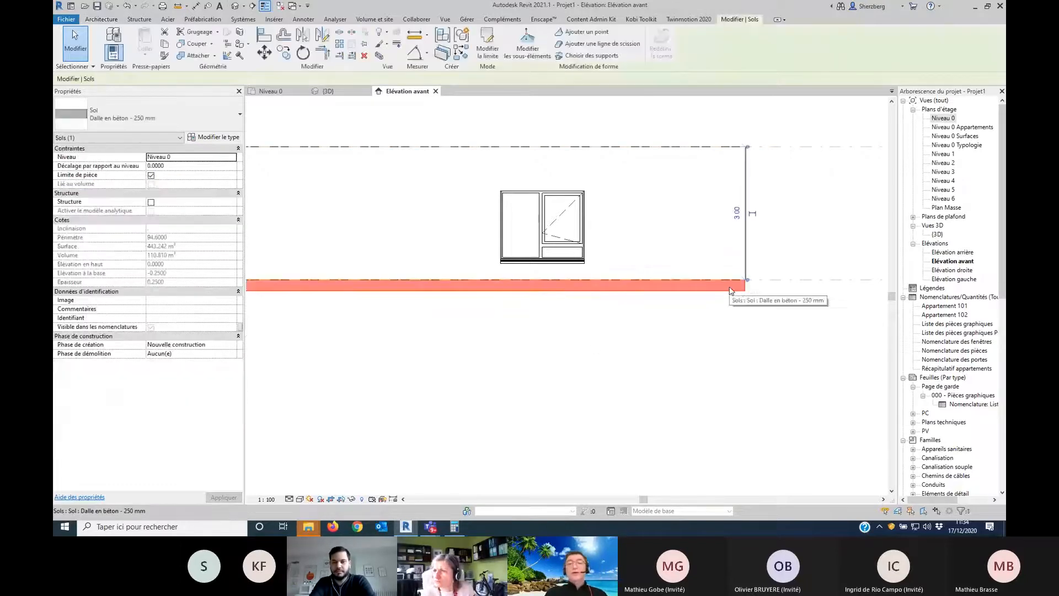
{"action": "left_click", "coordinate": [492, 49]}
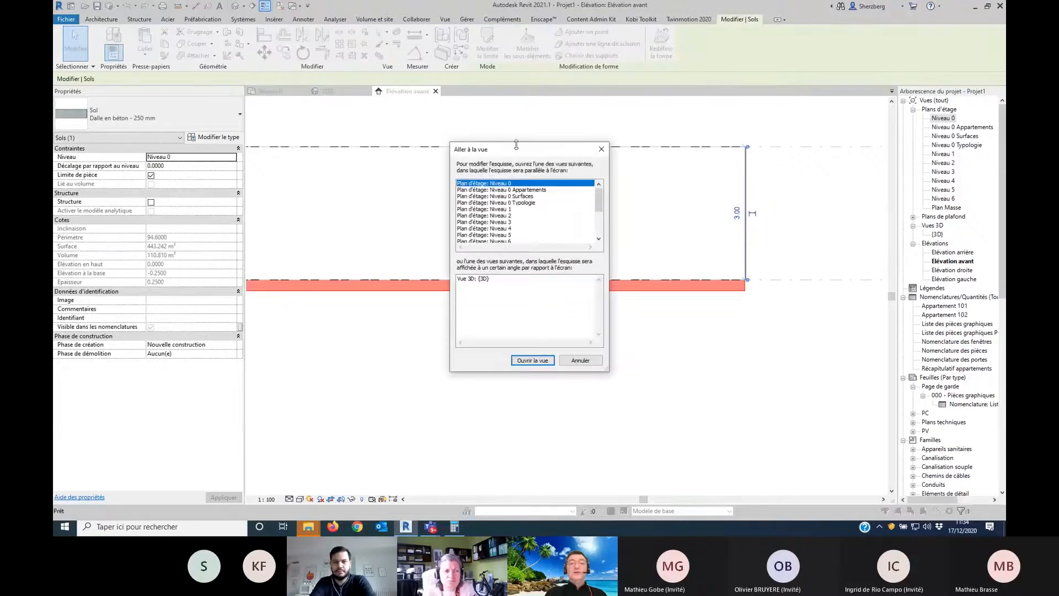
{"action": "double_click", "coordinate": [505, 185]}
{"action": "scroll", "coordinate": [596, 335], "scroll_direction": "down", "scroll_amount": 4}
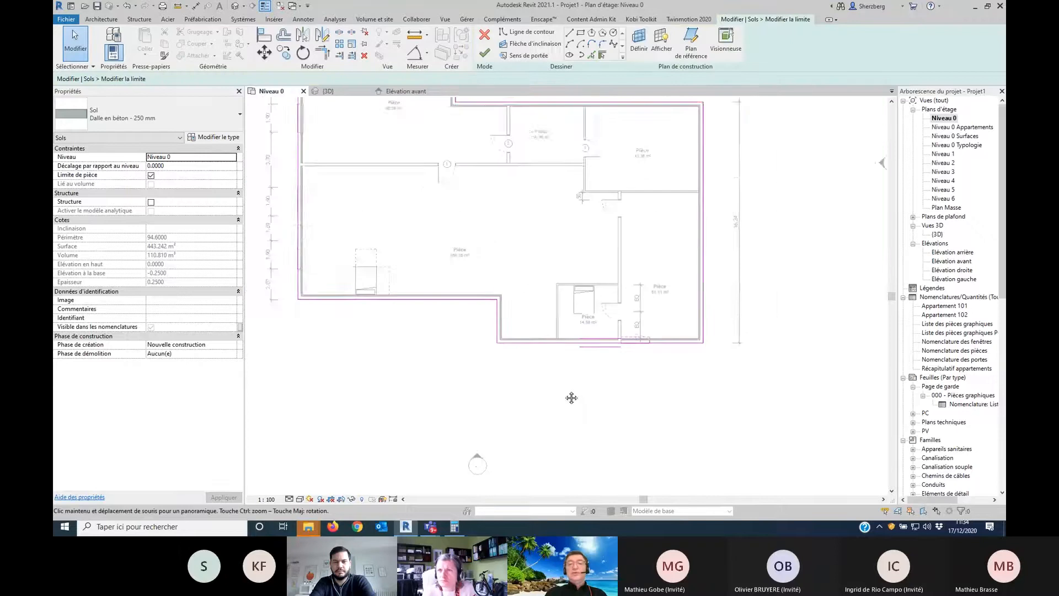
{"action": "middle_click_drag", "start_coordinate": [572, 398], "coordinate": [561, 426]}
{"action": "middle_click_drag", "start_coordinate": [579, 330], "coordinate": [620, 406]}
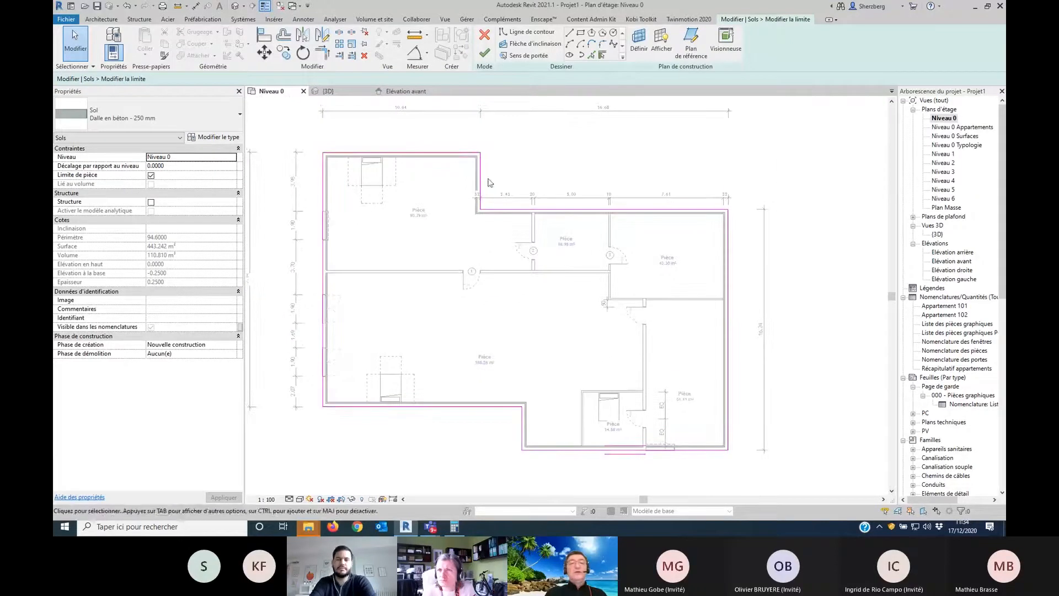
{"action": "left_click", "coordinate": [419, 153]}
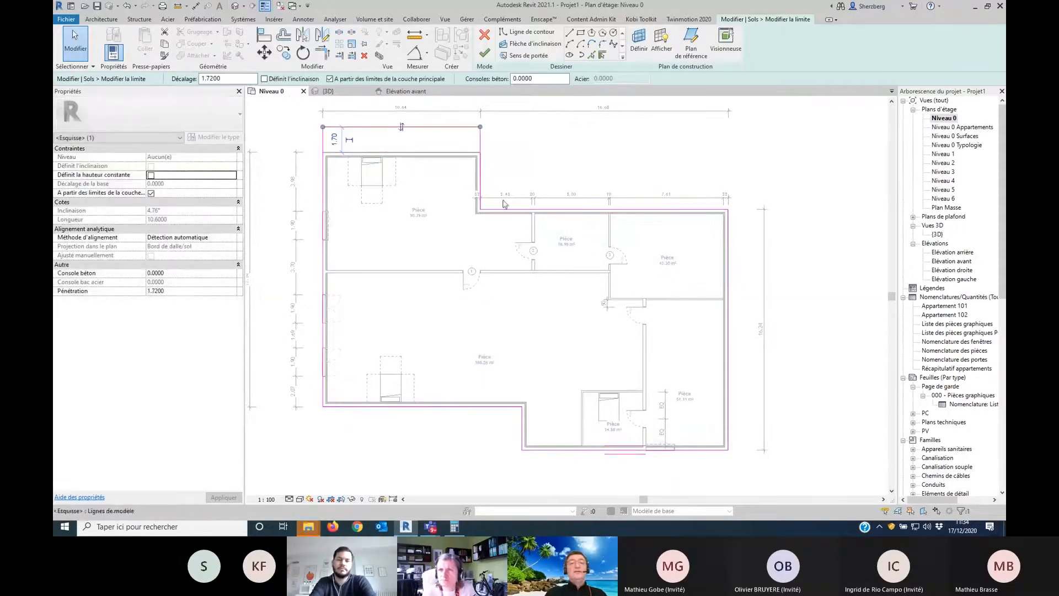
{"action": "left_click", "coordinate": [484, 53]}
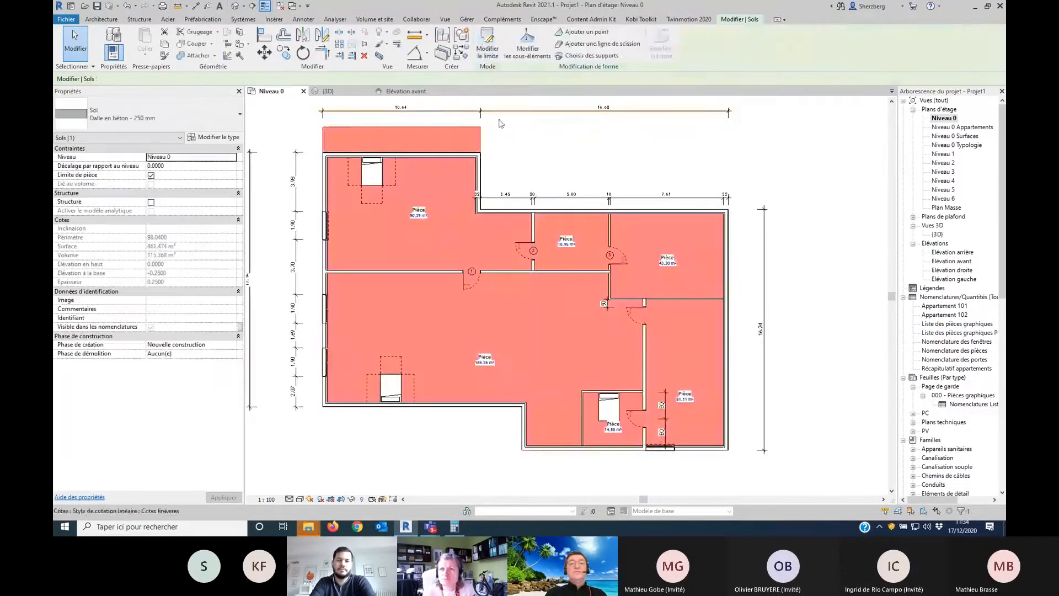
{"action": "left_click", "coordinate": [634, 178]}
Step: In the 3D view, edit the floor boundary, offset the short edge at the recessed corner 5 m outward from the wall, and finish the sketch
{"action": "double_click", "coordinate": [937, 233]}
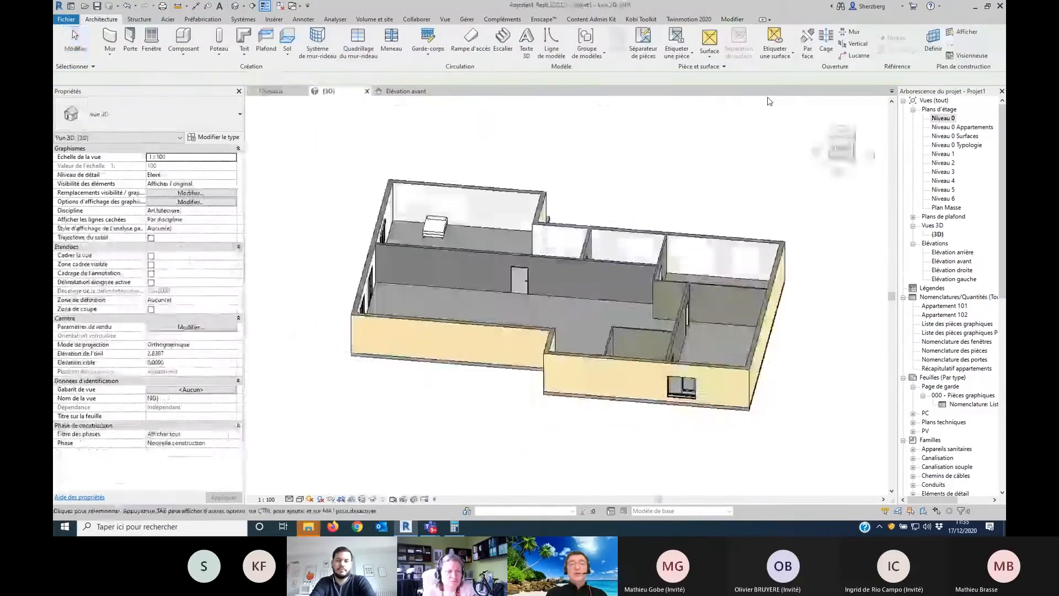
{"action": "left_click", "coordinate": [857, 159]}
{"action": "scroll", "coordinate": [560, 274], "scroll_direction": "up", "scroll_amount": 3}
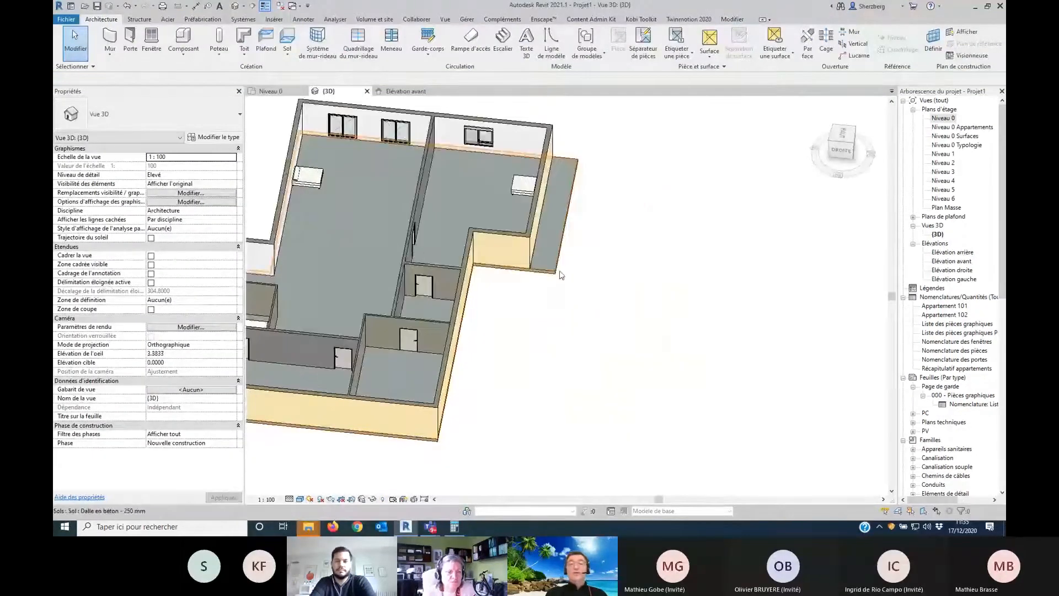
{"action": "left_click", "coordinate": [561, 274]}
{"action": "double_click", "coordinate": [560, 274]}
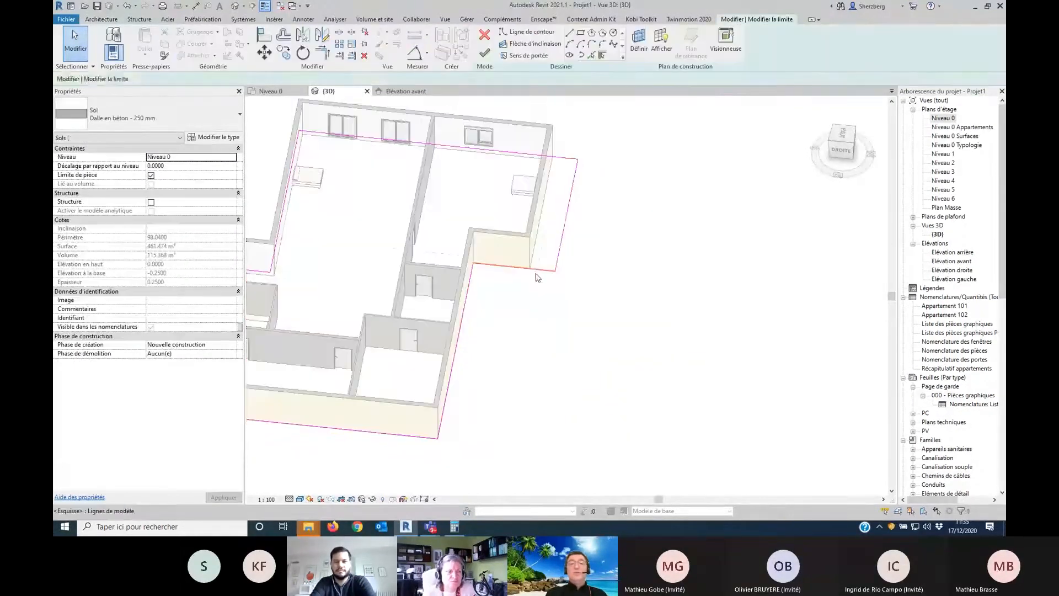
{"action": "left_click_drag", "start_coordinate": [534, 271], "coordinate": [535, 308]}
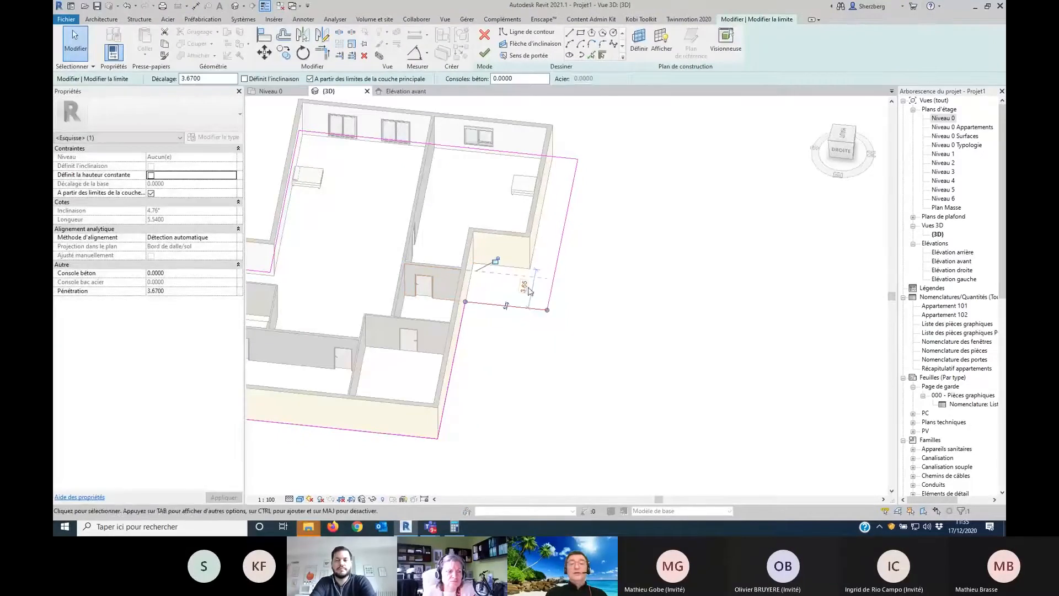
{"action": "left_click", "coordinate": [524, 286]}
{"action": "type", "text": "5"}
{"action": "key", "text": "Return"}
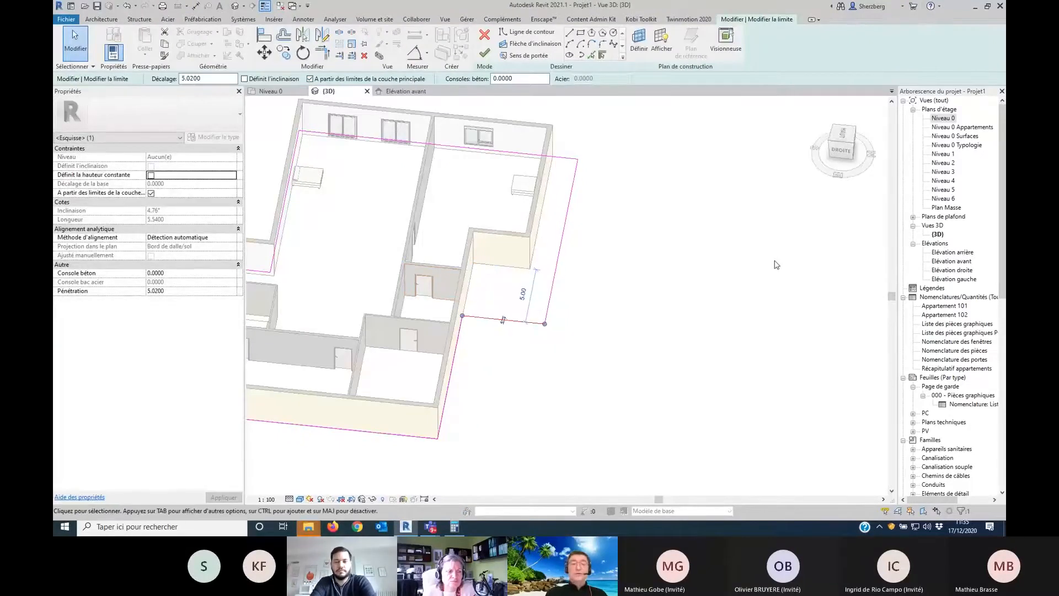
{"action": "left_click", "coordinate": [484, 52]}
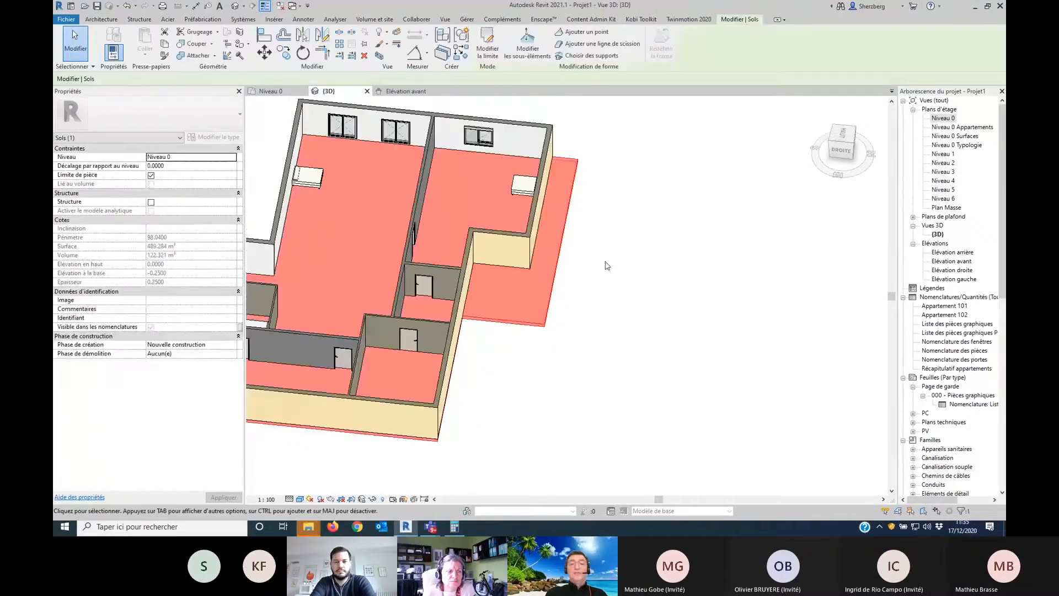
Step: Edit the concrete floor's boundary in 3D, align both projecting edges with the exterior wall faces at the recessed corner, and finish the sketch
{"action": "mouse_move", "coordinate": [605, 264]}
{"action": "middle_mouse_down", "text": "shift"}
{"action": "mouse_move", "coordinate": [596, 333]}
{"action": "mouse_move", "coordinate": [634, 259]}
{"action": "mouse_move", "coordinate": [683, 285]}
{"action": "middle_mouse_up", "text": "shift"}
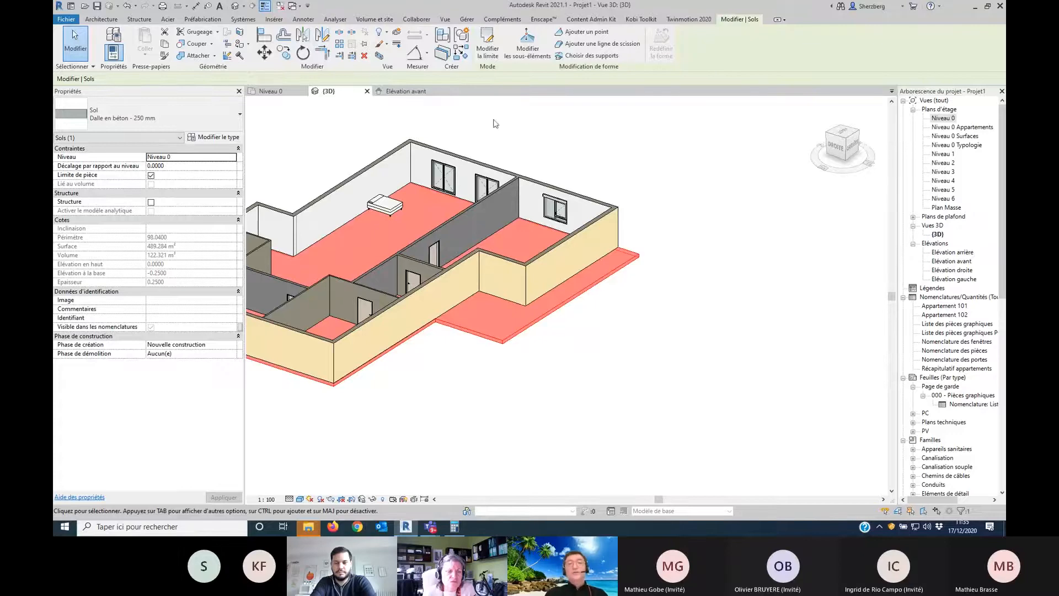
{"action": "left_click", "coordinate": [487, 41]}
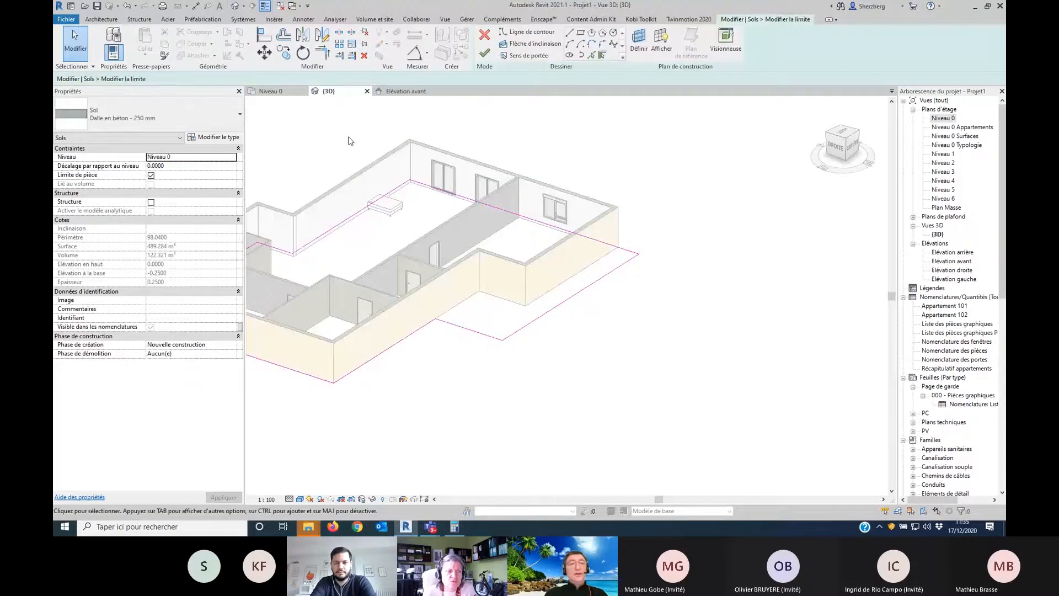
{"action": "left_click", "coordinate": [264, 37]}
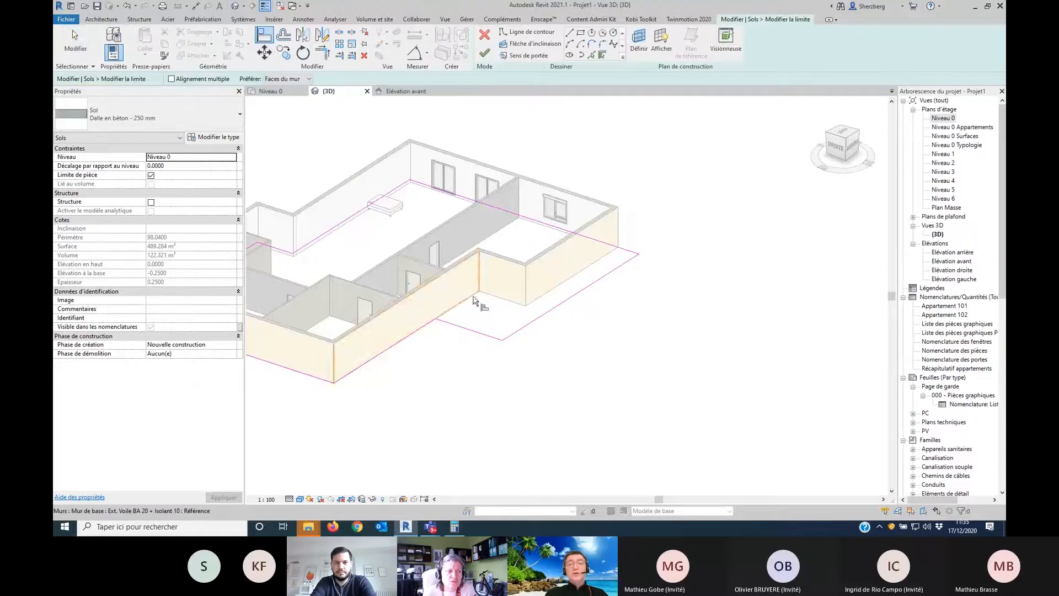
{"action": "left_click", "coordinate": [491, 278]}
{"action": "left_click", "coordinate": [471, 330]}
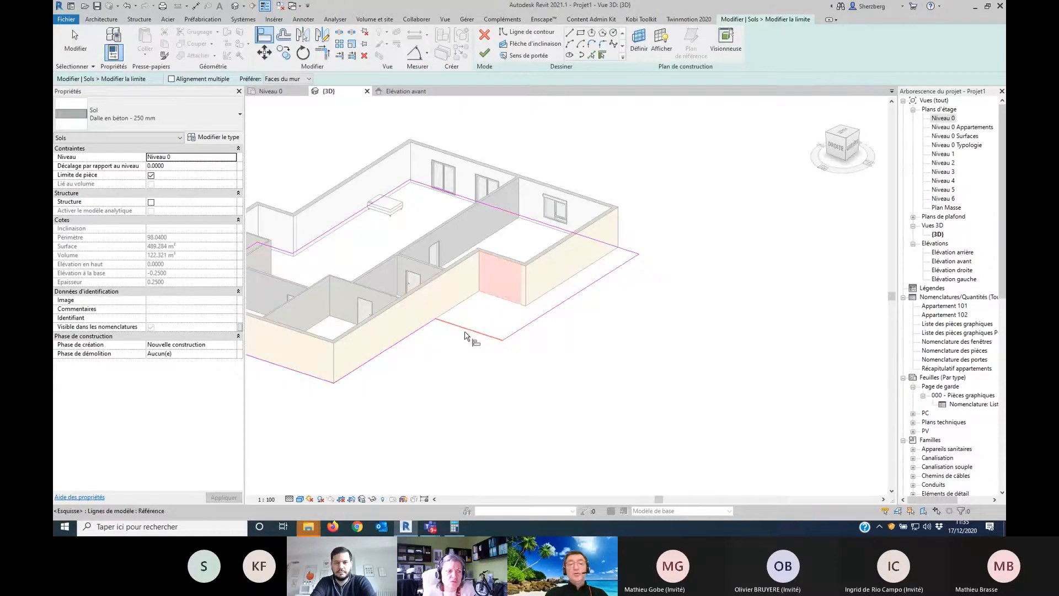
{"action": "left_click", "coordinate": [543, 272]}
{"action": "left_click", "coordinate": [590, 284]}
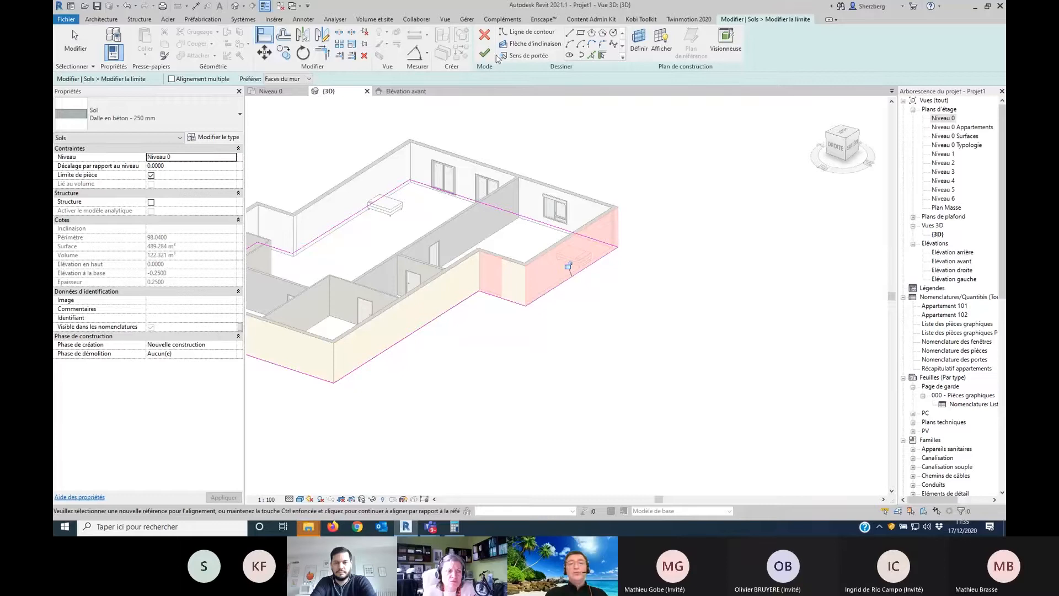
{"action": "left_click", "coordinate": [485, 54]}
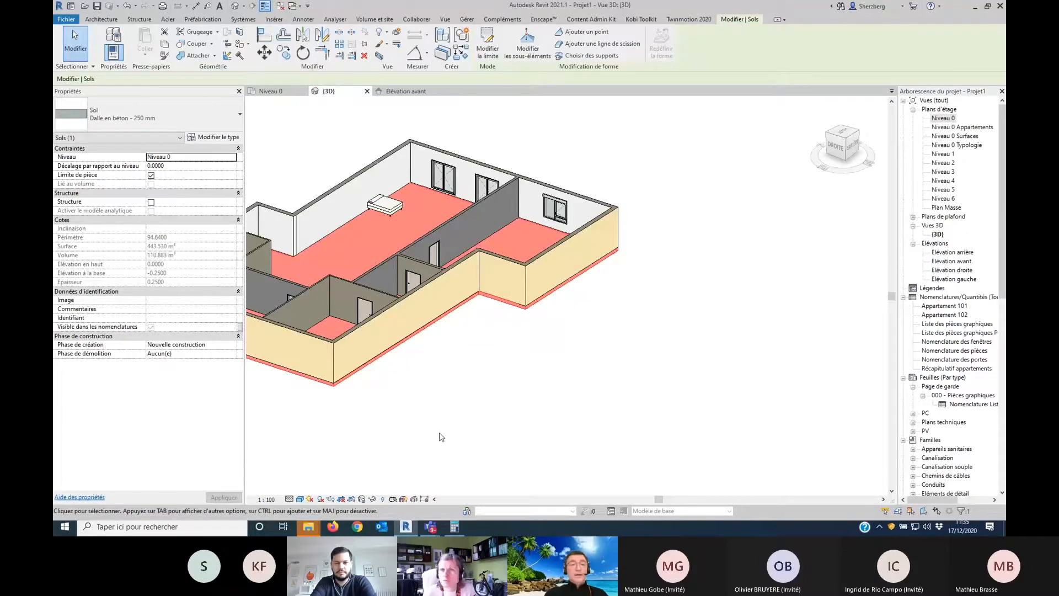
Step: Move the far end wall outward, pull one of its ends further out to slant it, and remove the conflicting dimension reference
{"action": "middle_click_drag", "start_coordinate": [440, 435], "coordinate": [719, 443], "text": "shift"}
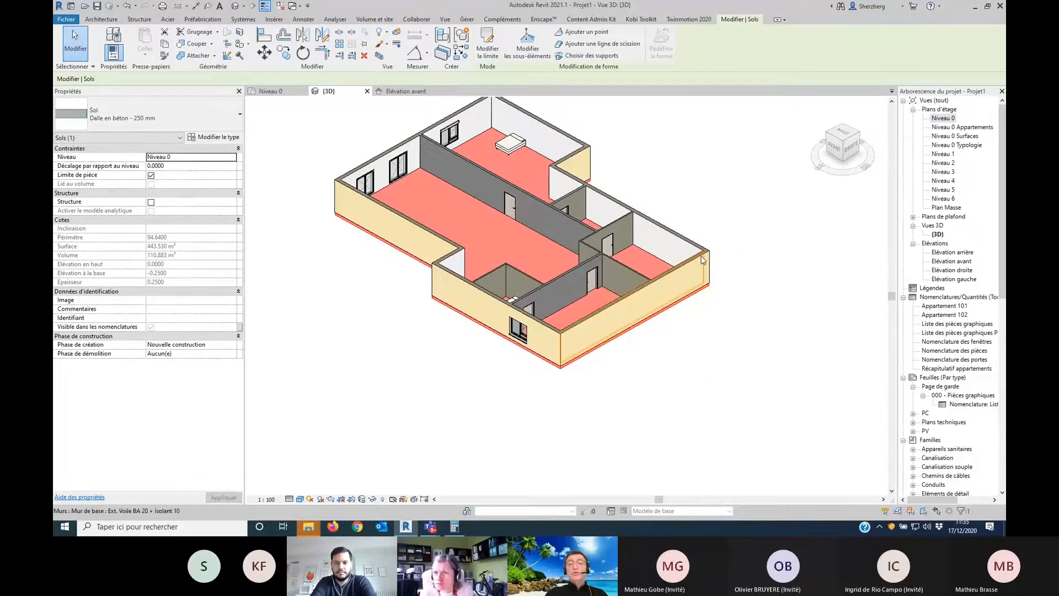
{"action": "left_click_drag", "start_coordinate": [692, 265], "coordinate": [722, 282]}
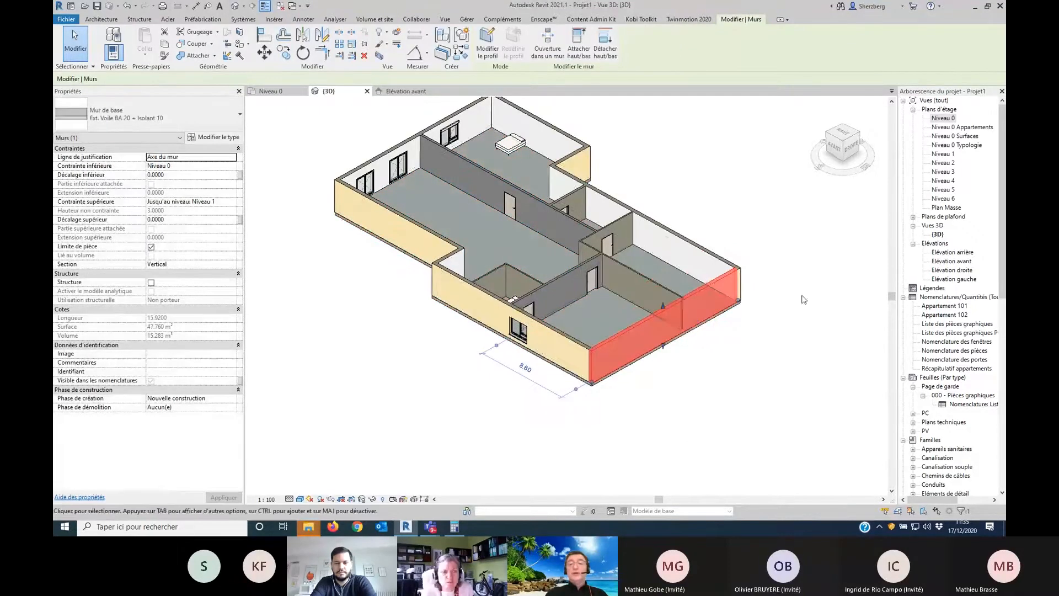
{"action": "left_click_drag", "start_coordinate": [766, 246], "coordinate": [783, 328]}
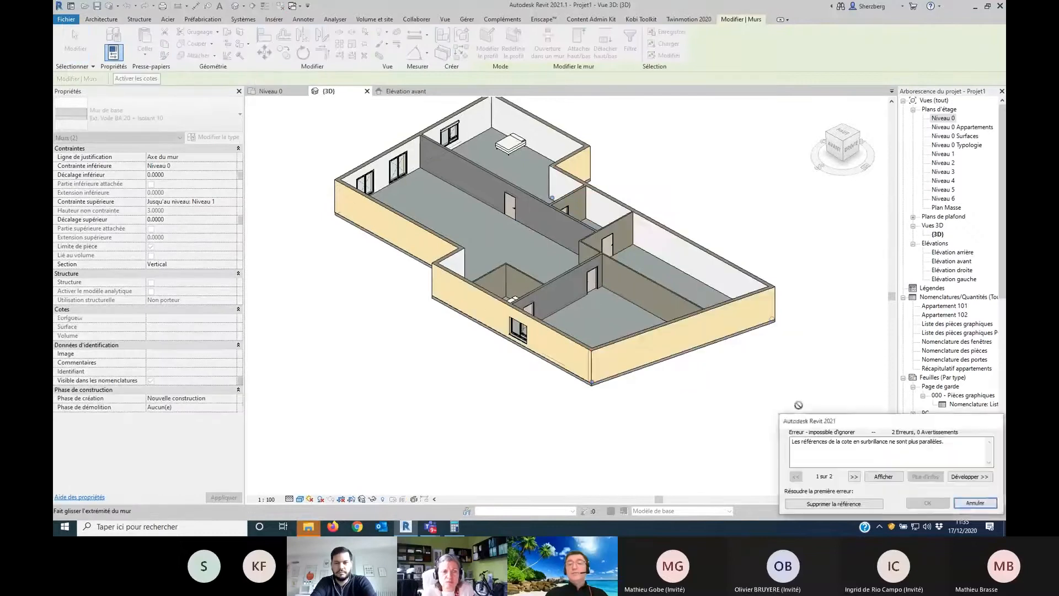
{"action": "left_click", "coordinate": [822, 505]}
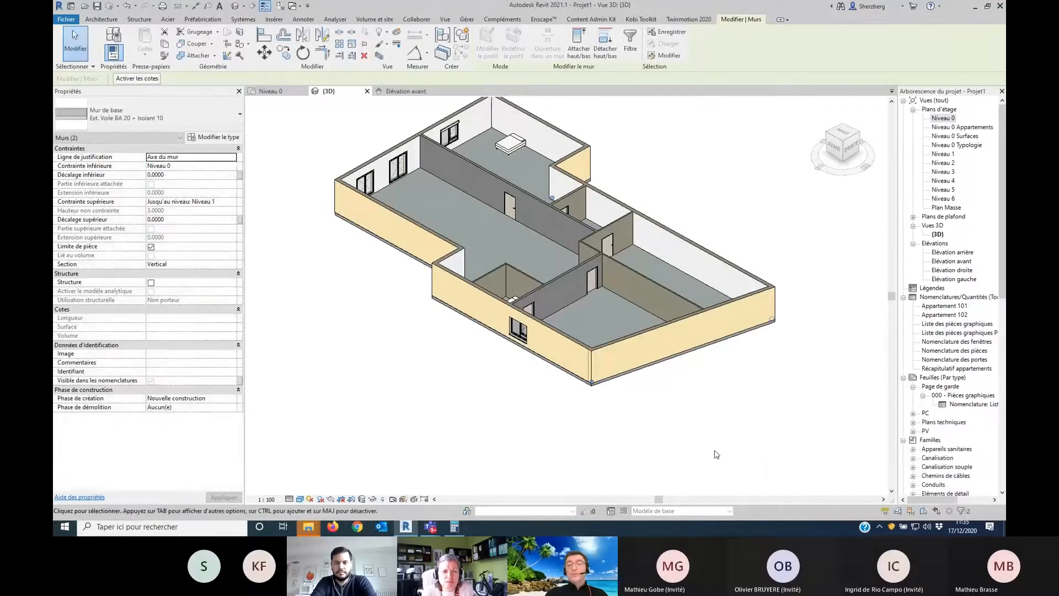
{"action": "middle_click_drag", "start_coordinate": [713, 446], "coordinate": [678, 397], "text": "shift"}
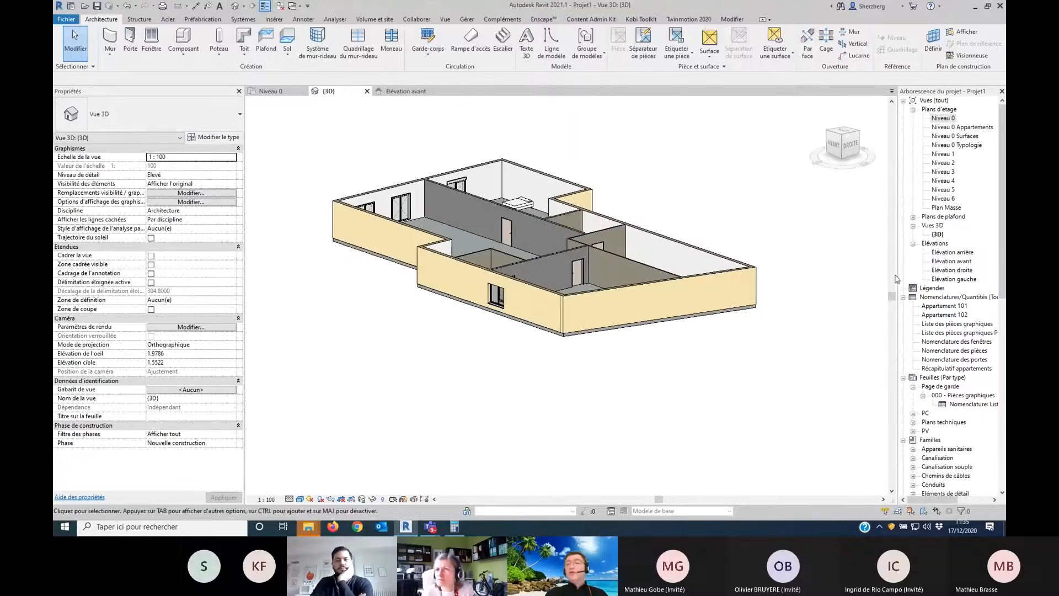
Step: In the Niveau 0 plan, draw a short horizontal section line through the exterior wall at the lowest double window, ending inside the room
{"action": "double_click", "coordinate": [941, 120]}
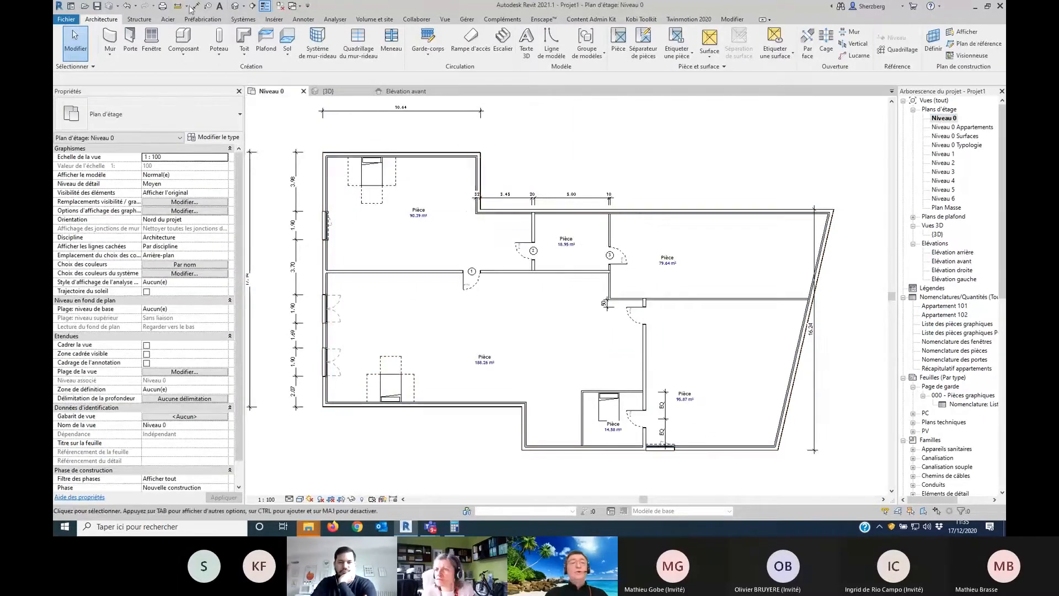
{"action": "left_click", "coordinate": [252, 6]}
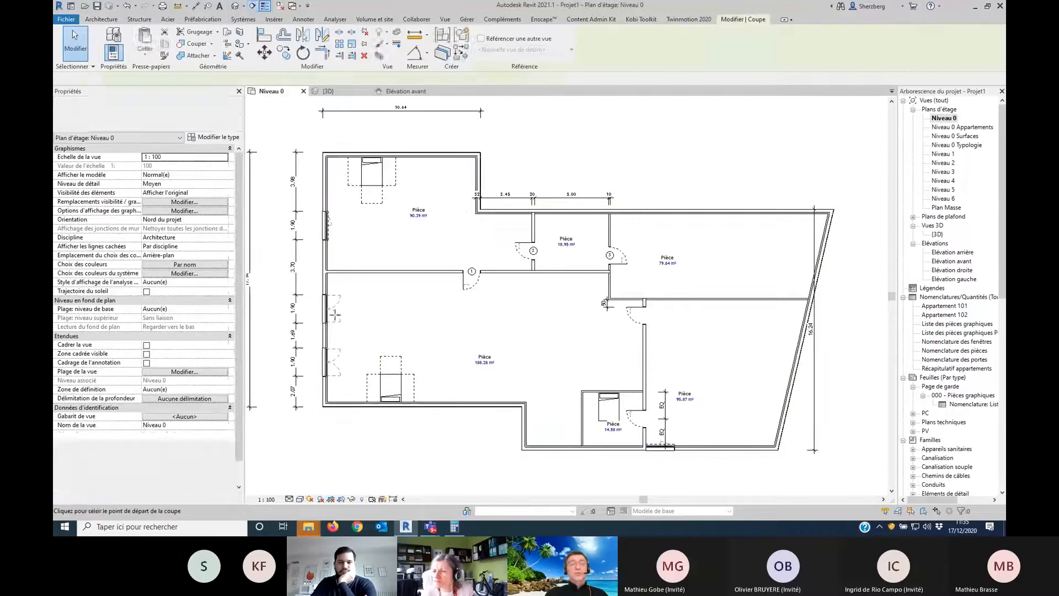
{"action": "left_click", "coordinate": [256, 364]}
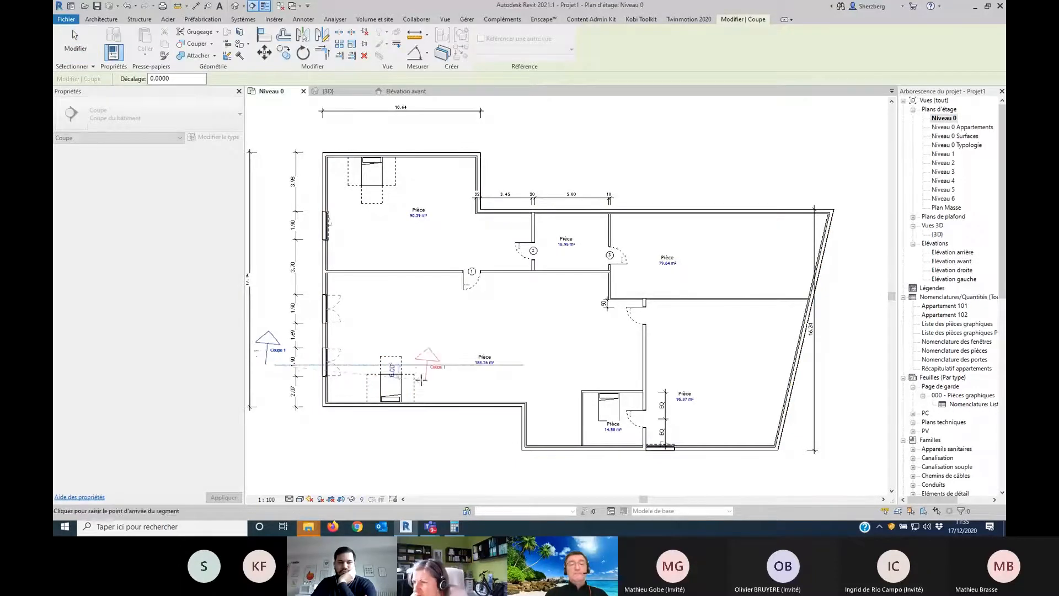
{"action": "left_click", "coordinate": [455, 364]}
{"action": "key", "text": "Escape"}
{"action": "key", "text": "Escape"}
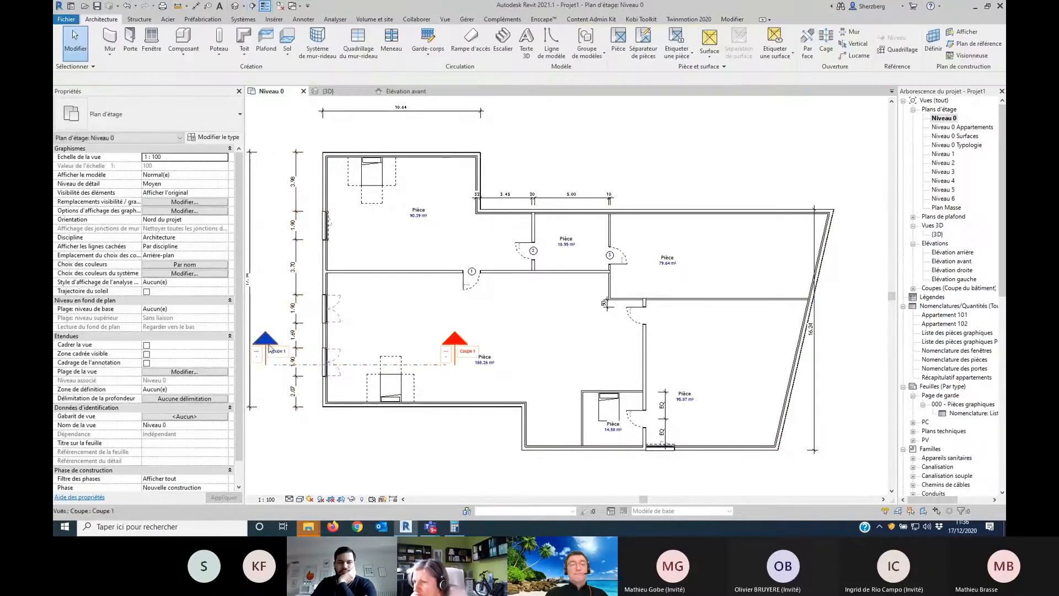
Step: Open the new section and examine how the window, exterior wall and concrete floor slab meet at Niveau 0
{"action": "double_click", "coordinate": [272, 356]}
{"action": "scroll", "coordinate": [415, 363], "scroll_direction": "up", "scroll_amount": 5}
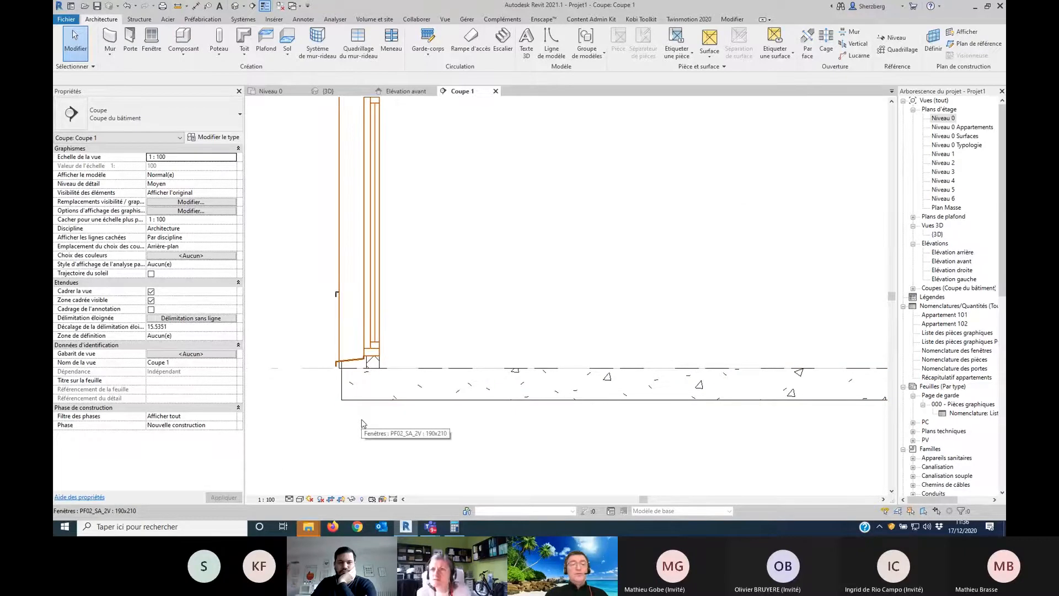
{"action": "left_click", "coordinate": [375, 342]}
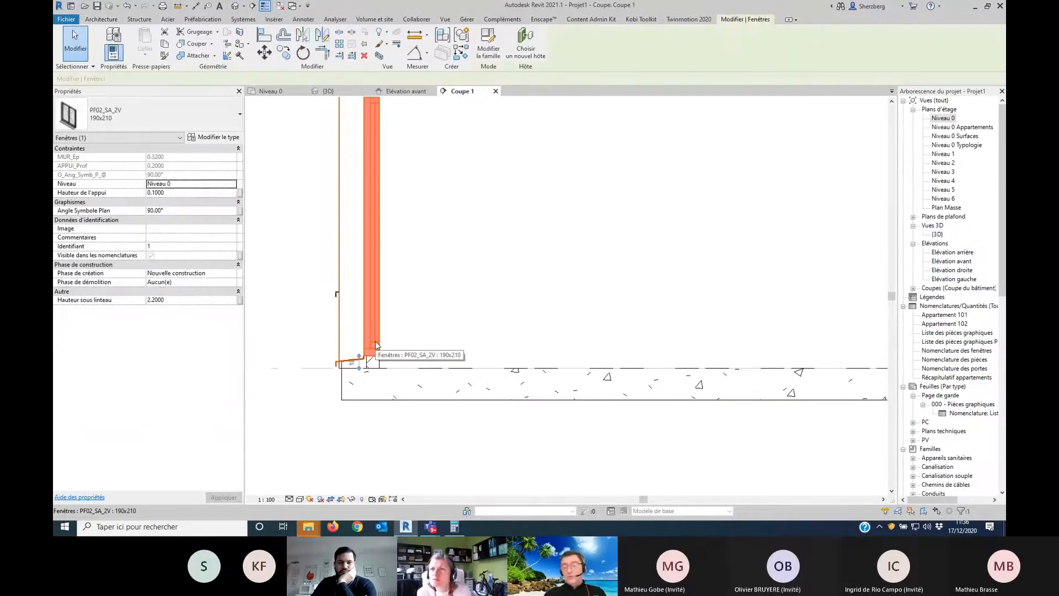
{"action": "left_click", "coordinate": [342, 422]}
{"action": "scroll", "coordinate": [342, 421], "scroll_direction": "up", "scroll_amount": 5}
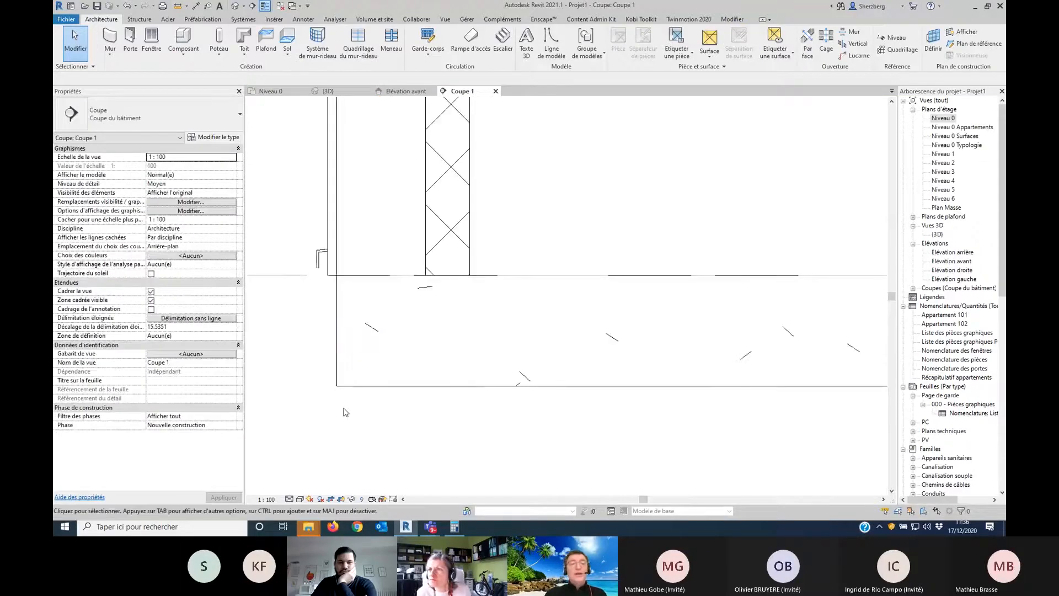
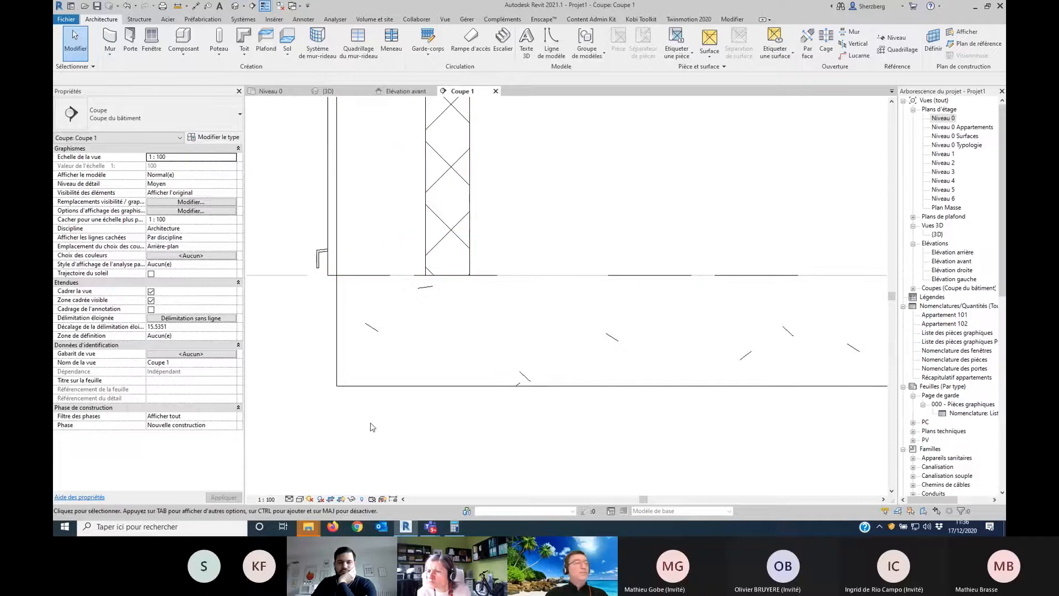
{"action": "scroll", "coordinate": [395, 386], "scroll_direction": "down", "scroll_amount": 5}
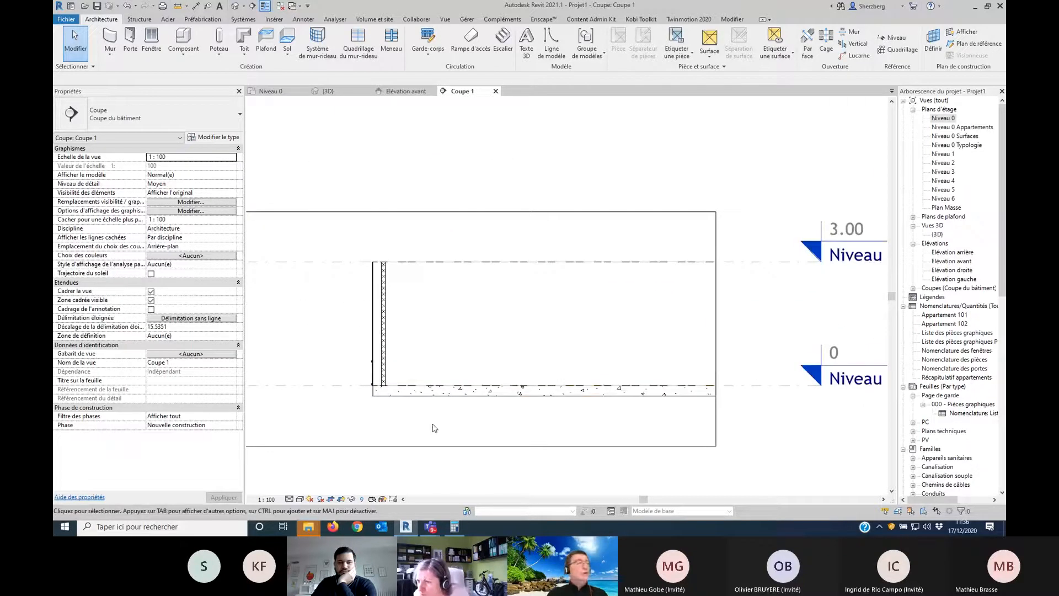
Step: In the 3D view, copy the entire Niveau 0 storey and paste it aligned to Niveau 1, Niveau 2 and Niveau 3
{"action": "key", "text": "ctrl+Tab"}
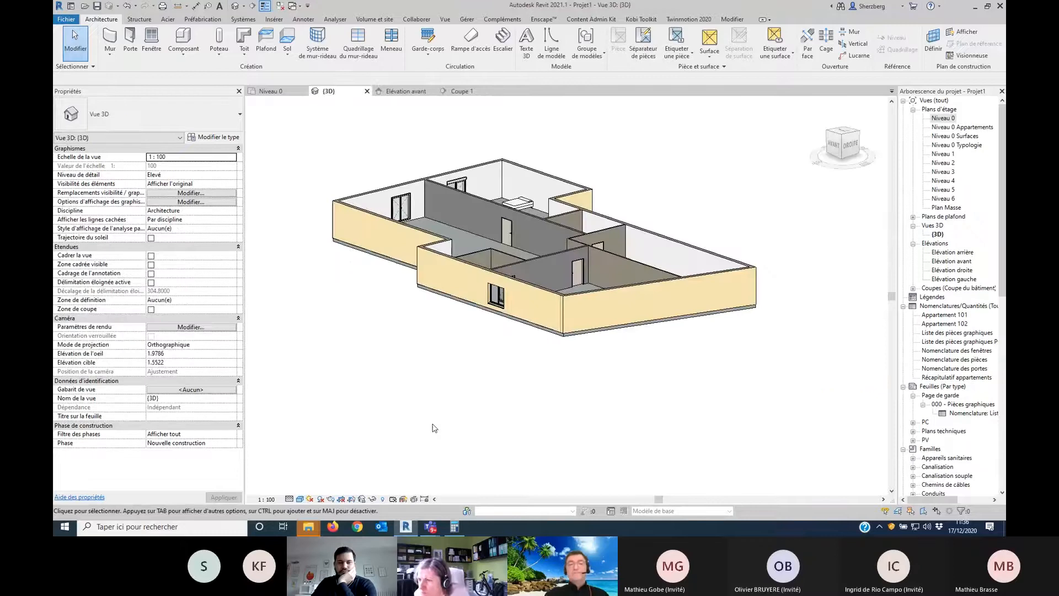
{"action": "middle_click_drag", "start_coordinate": [557, 346], "coordinate": [779, 470], "text": "shift"}
{"action": "left_click_drag", "start_coordinate": [743, 407], "coordinate": [320, 223]}
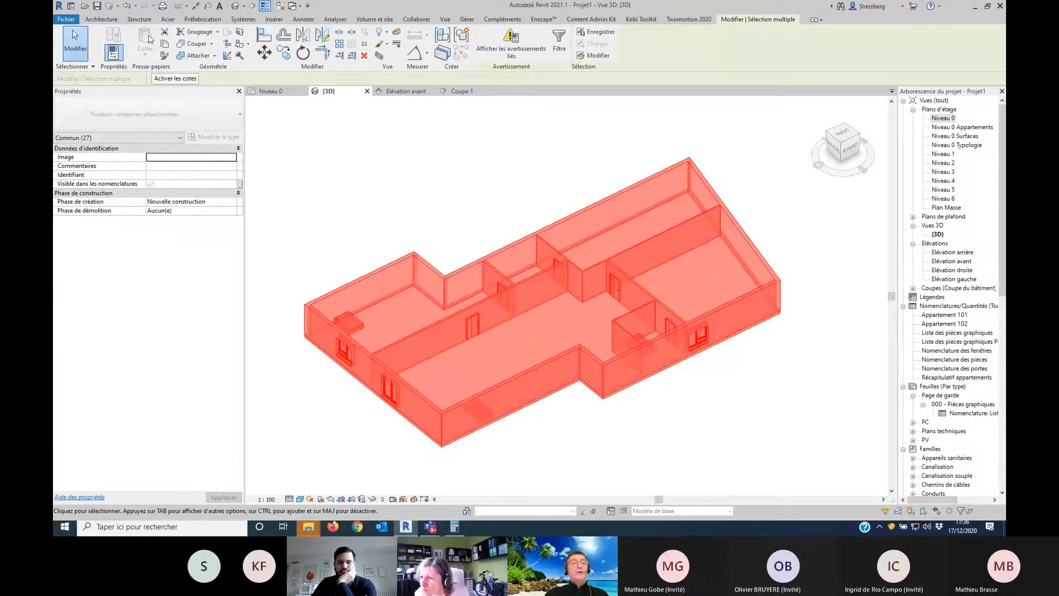
{"action": "key", "text": "ctrl+c"}
{"action": "left_click", "coordinate": [145, 55]}
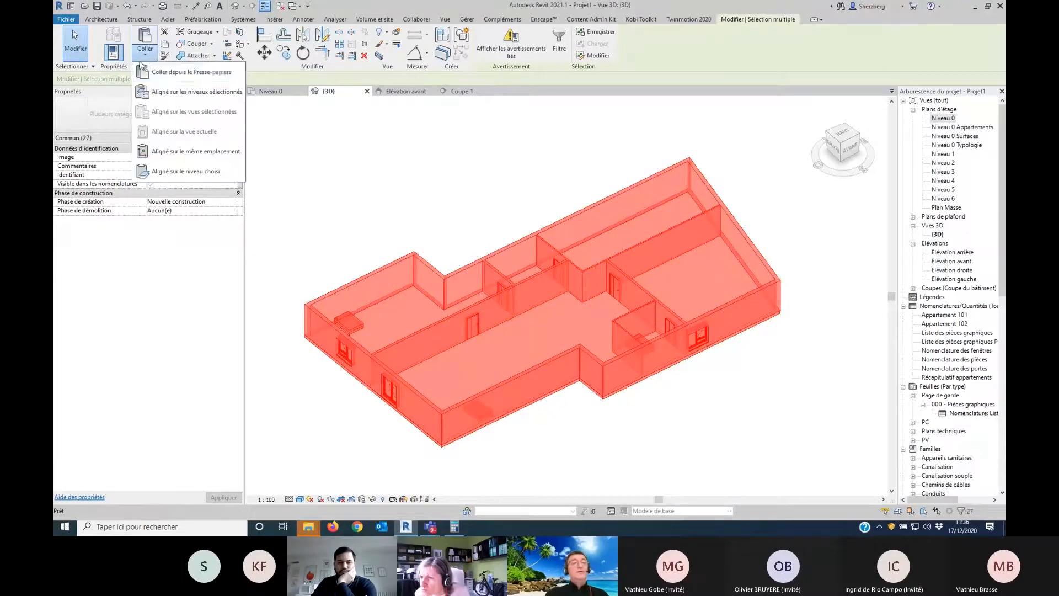
{"action": "left_click", "coordinate": [165, 92]}
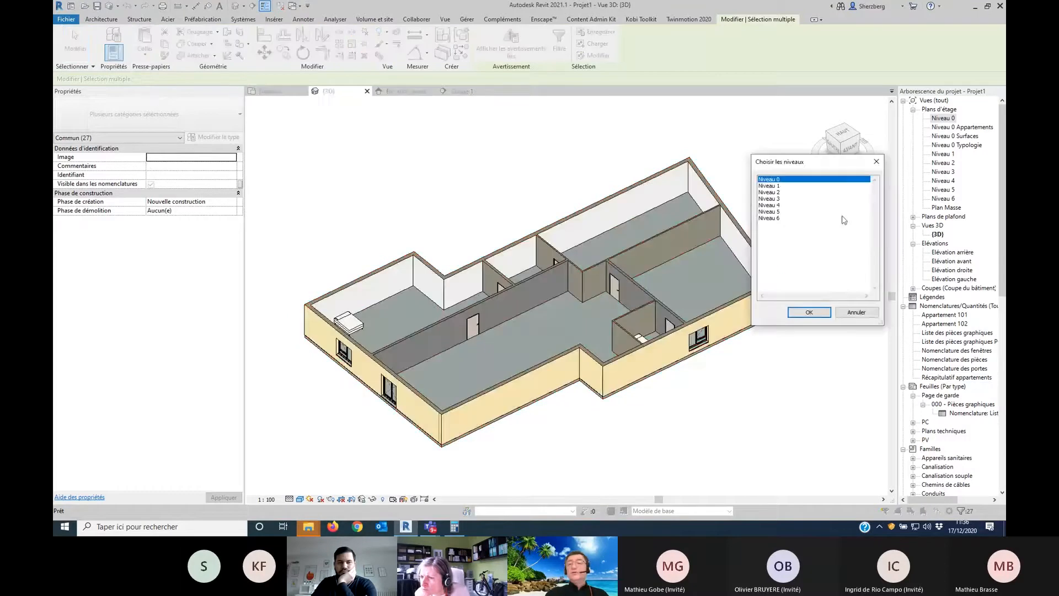
{"action": "left_click", "coordinate": [773, 186]}
{"action": "left_click", "coordinate": [775, 205], "text": "shift"}
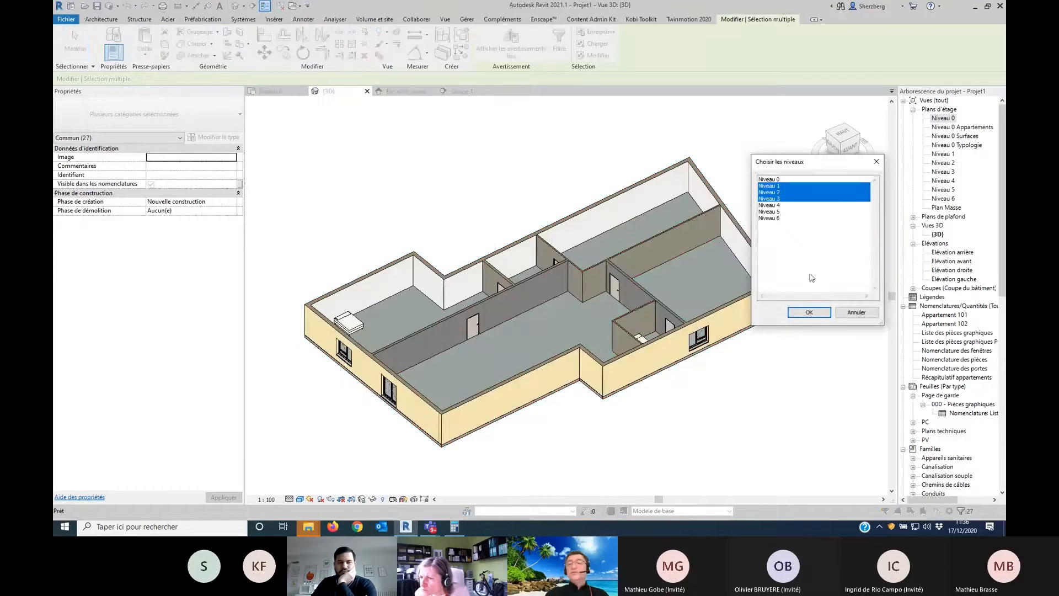
{"action": "left_click", "coordinate": [809, 312]}
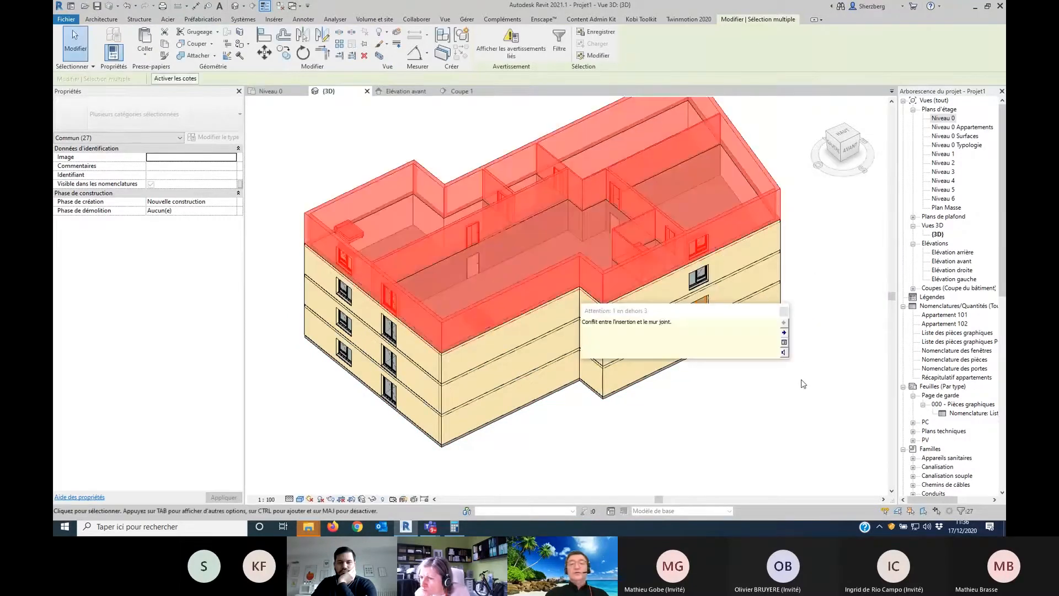
{"action": "left_click", "coordinate": [712, 404]}
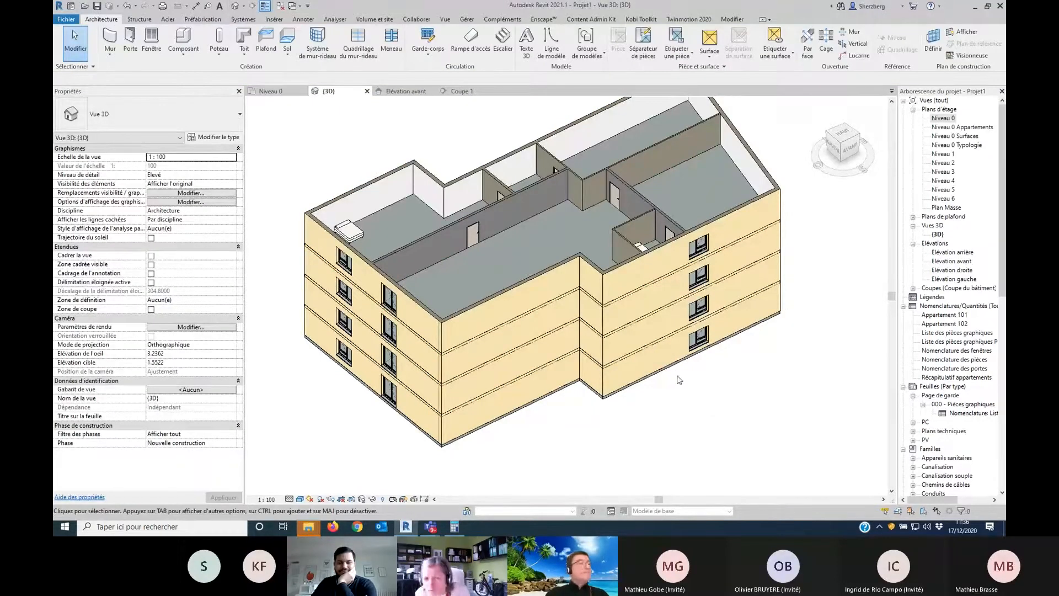
Step: In the Niveau 0 plan, create a straight 16-riser stair, 1 m wide, up to Niveau 1 outside the slanted wall, and finish it
{"action": "double_click", "coordinate": [950, 118]}
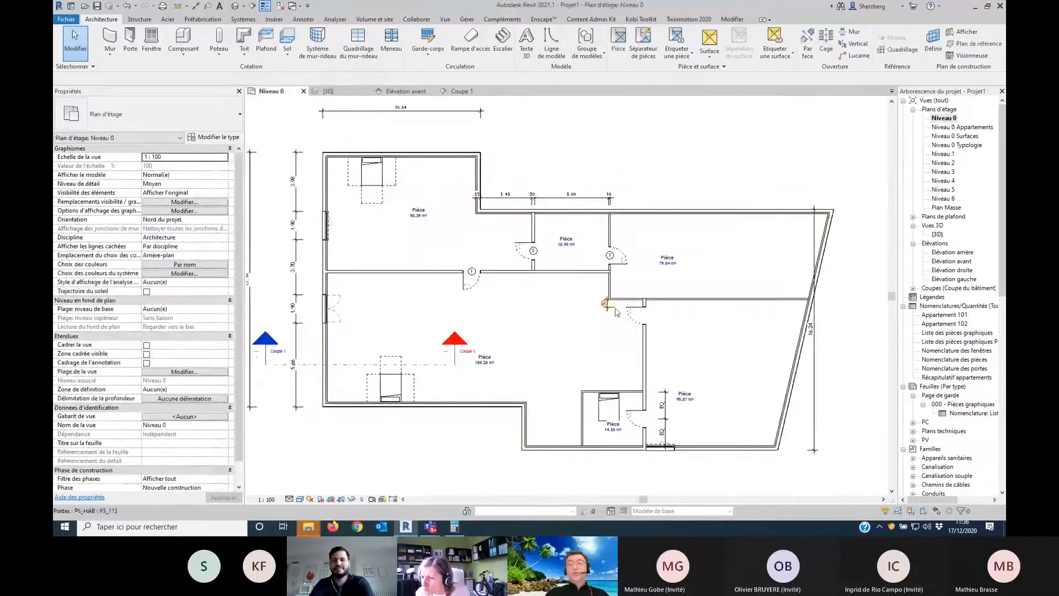
{"action": "middle_click_drag", "start_coordinate": [554, 319], "coordinate": [402, 201]}
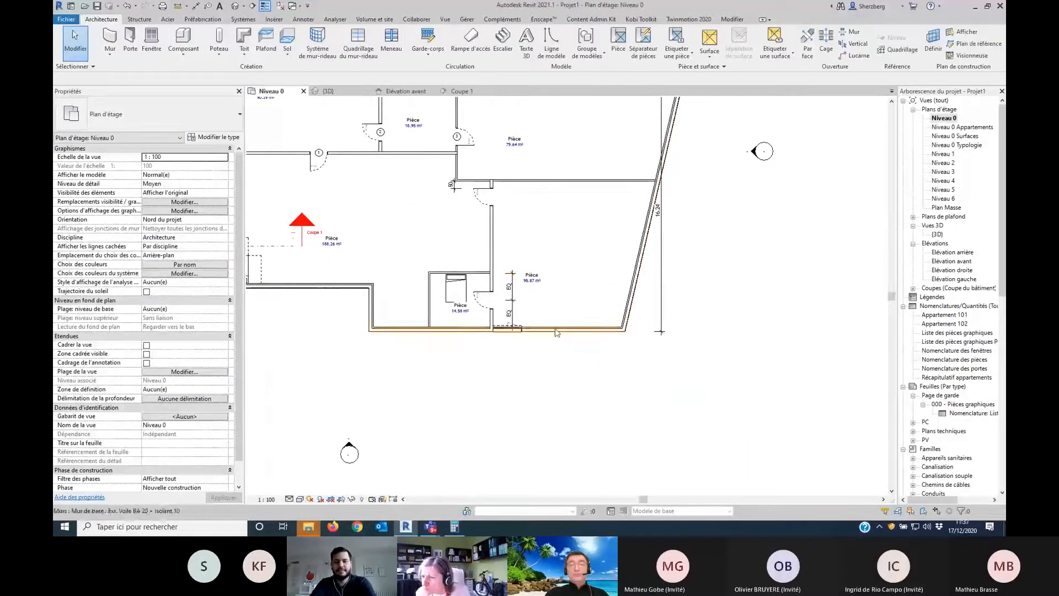
{"action": "middle_click_drag", "start_coordinate": [602, 350], "coordinate": [389, 372]}
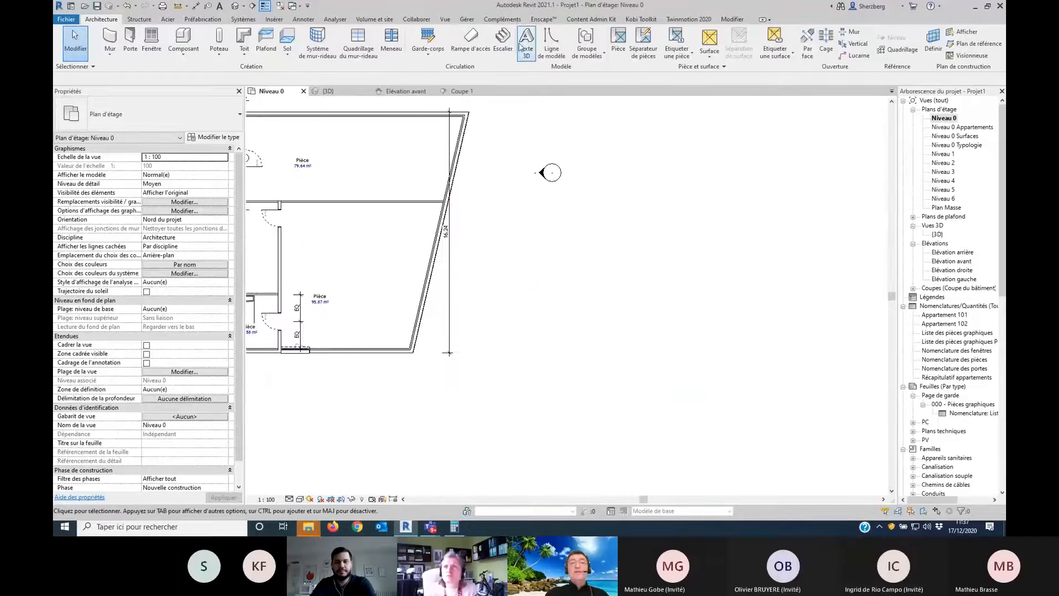
{"action": "left_click", "coordinate": [503, 37]}
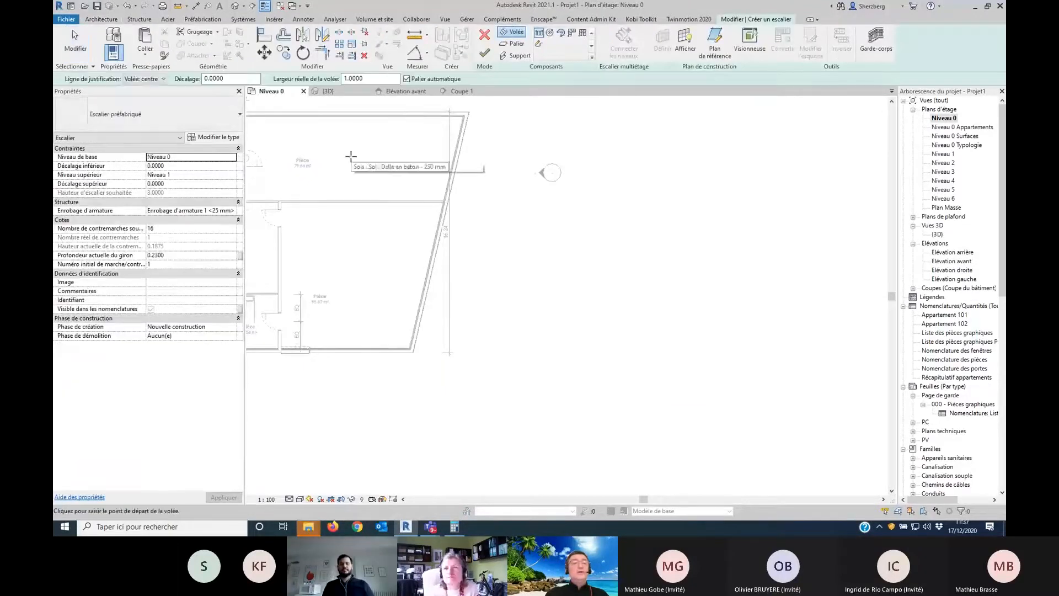
{"action": "scroll", "coordinate": [477, 386], "scroll_direction": "up", "scroll_amount": 3}
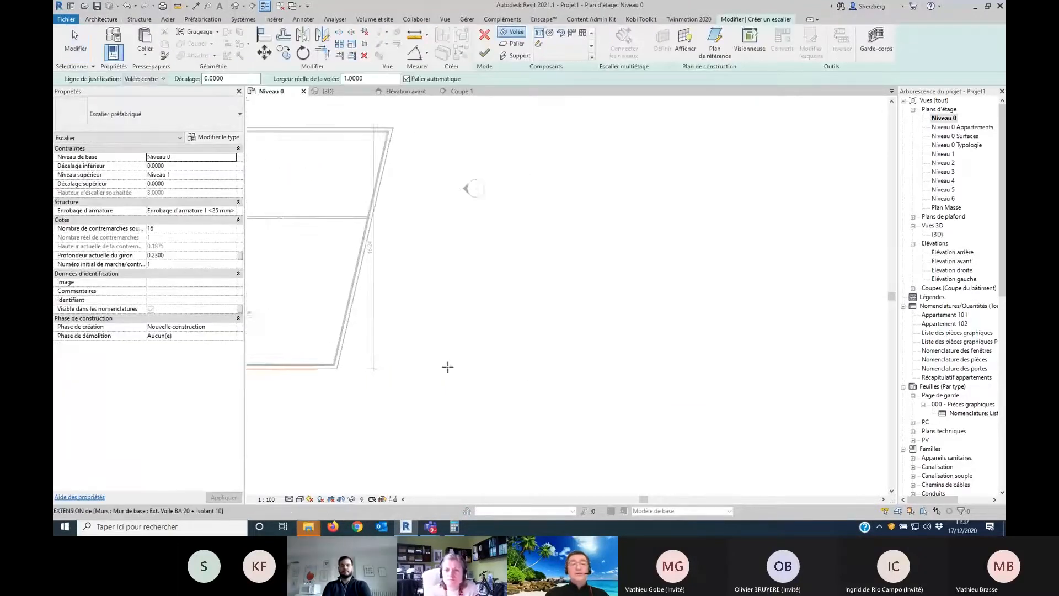
{"action": "left_click", "coordinate": [455, 361]}
{"action": "left_click", "coordinate": [456, 282]}
{"action": "key", "text": "Escape"}
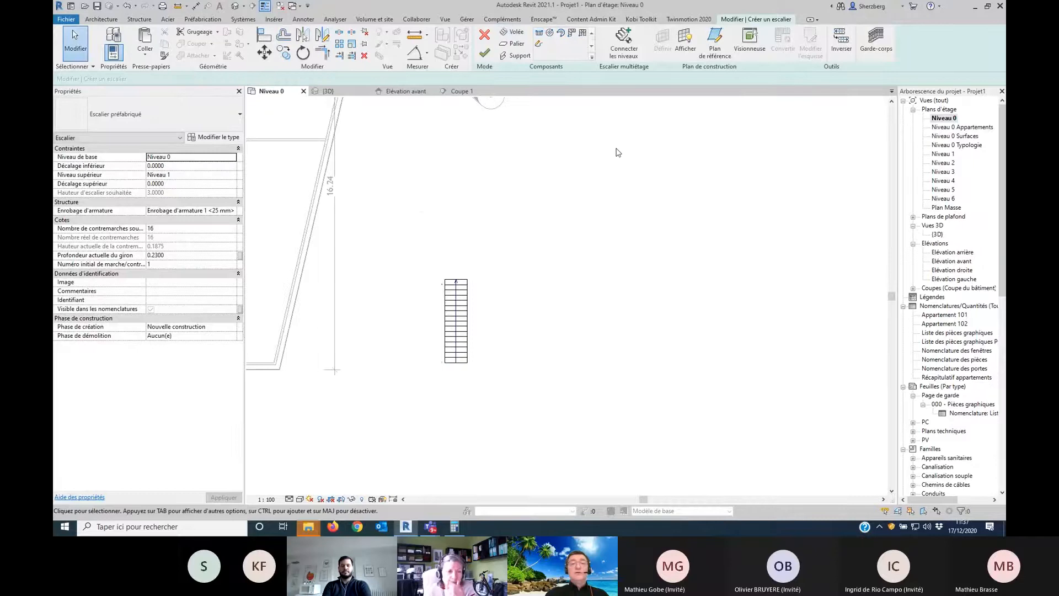
{"action": "left_click", "coordinate": [484, 53]}
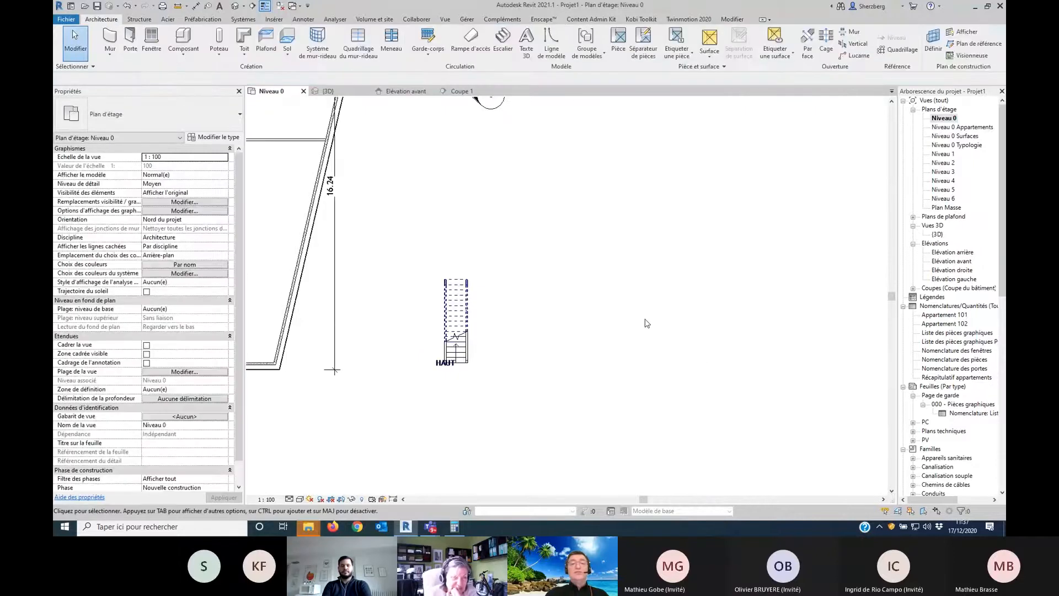
Step: In the Niveau 0 plan, sketch a U-shaped prefabricated stair beside the straight one: two parallel 8-riser flights, 1 m wide, joined by an automatic landing
{"action": "key", "text": "Return"}
{"action": "scroll", "coordinate": [531, 351], "scroll_direction": "up", "scroll_amount": 2}
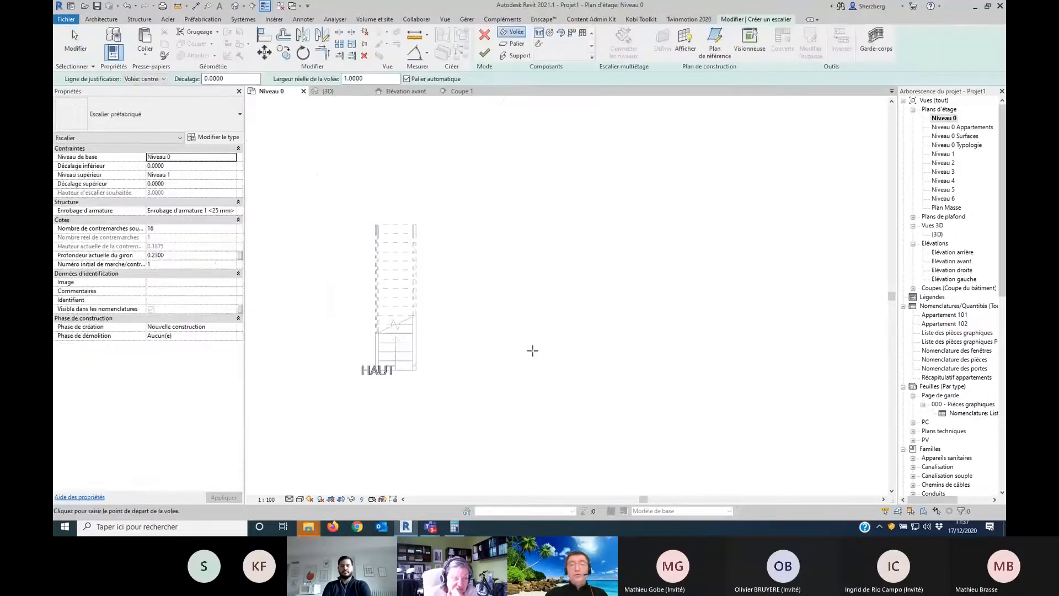
{"action": "middle_click_drag", "start_coordinate": [528, 358], "coordinate": [420, 398]}
{"action": "left_click", "coordinate": [392, 402]}
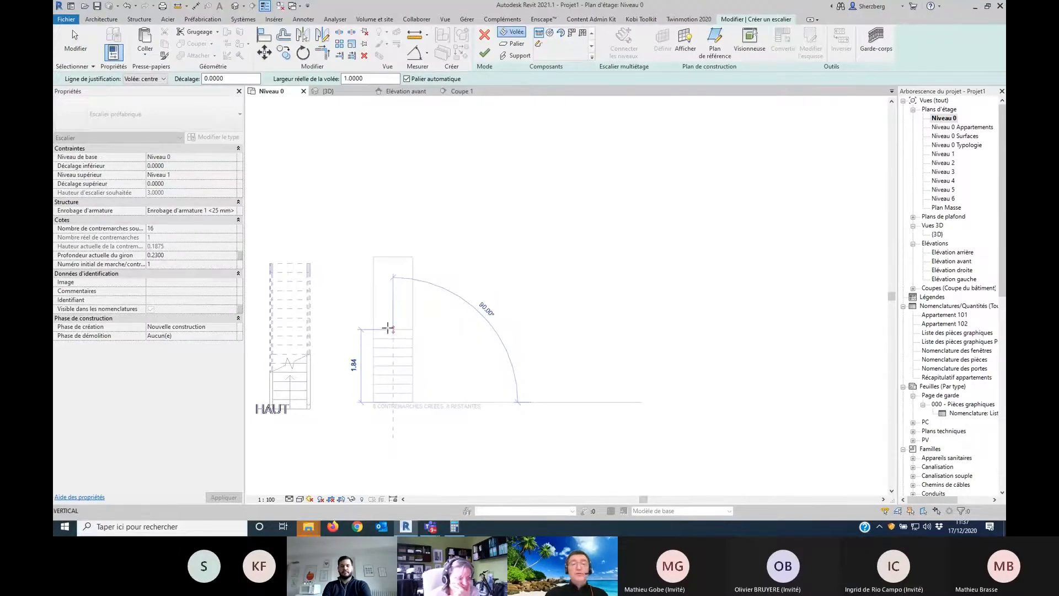
{"action": "left_click", "coordinate": [388, 328]}
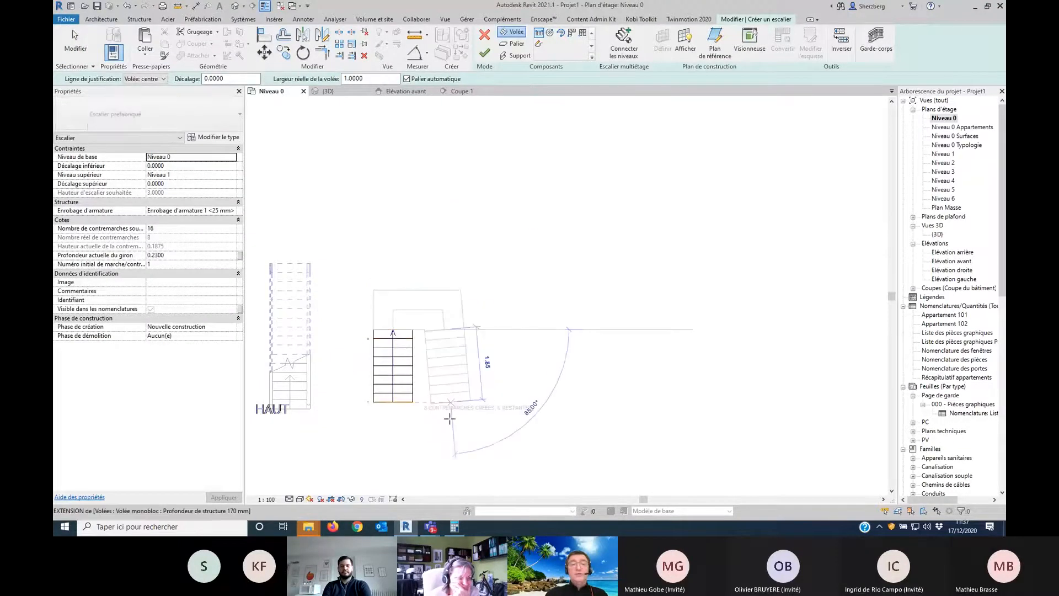
{"action": "left_click", "coordinate": [449, 419]}
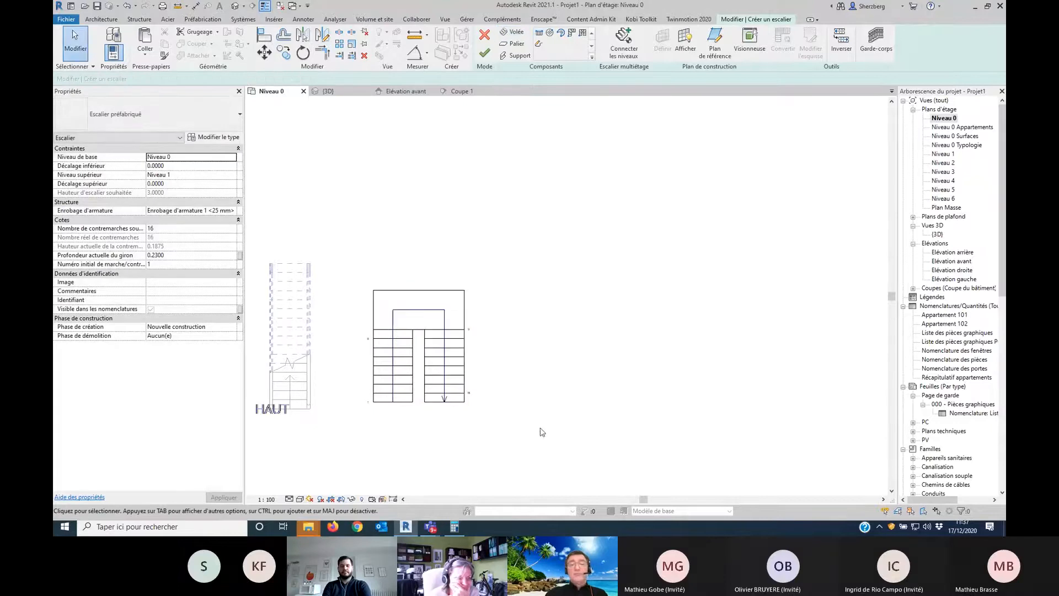
Step: Try to stretch the second flight from its end, and finish the U-shaped stair
{"action": "scroll", "coordinate": [422, 422], "scroll_direction": "up", "scroll_amount": 4}
{"action": "left_click", "coordinate": [523, 395]}
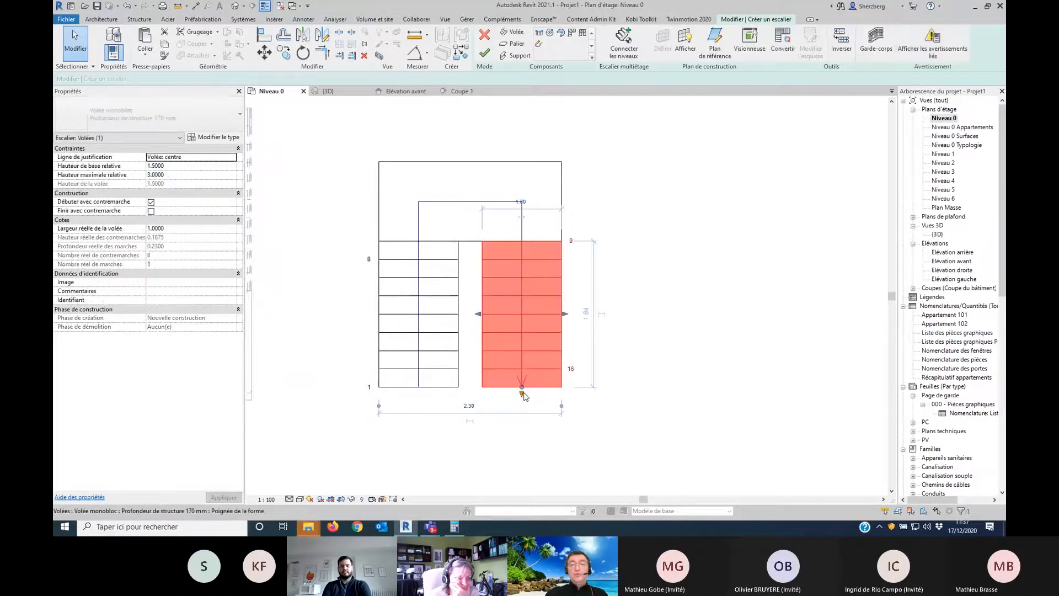
{"action": "mouse_move", "coordinate": [522, 392]}
{"action": "left_mouse_down"}
{"action": "mouse_move", "coordinate": [517, 339]}
{"action": "mouse_move", "coordinate": [524, 425]}
{"action": "mouse_move", "coordinate": [530, 370]}
{"action": "mouse_move", "coordinate": [531, 387]}
{"action": "left_mouse_up"}
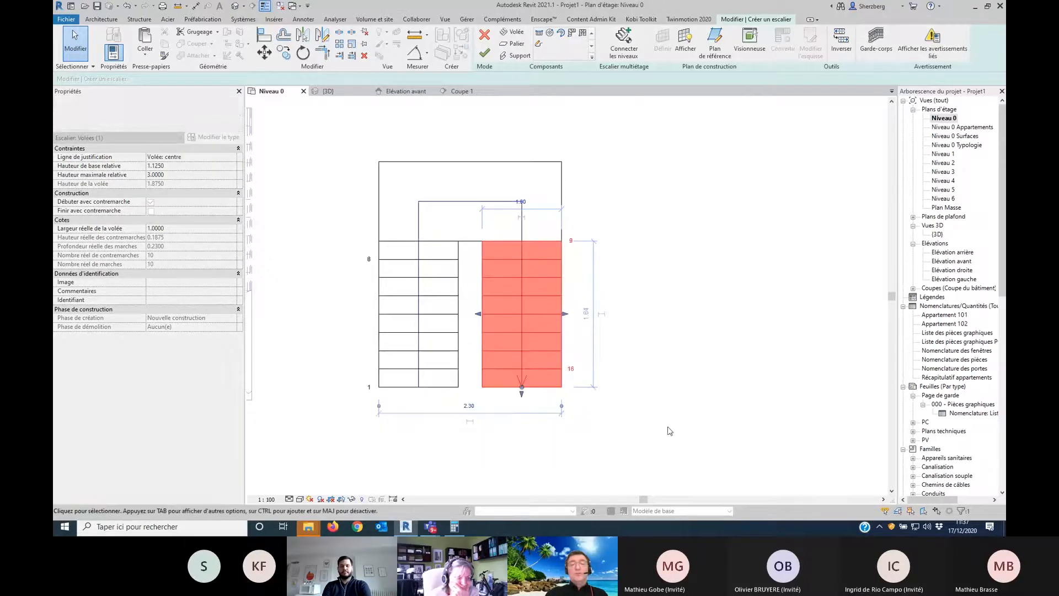
{"action": "left_click", "coordinate": [671, 421]}
{"action": "left_click", "coordinate": [484, 52]}
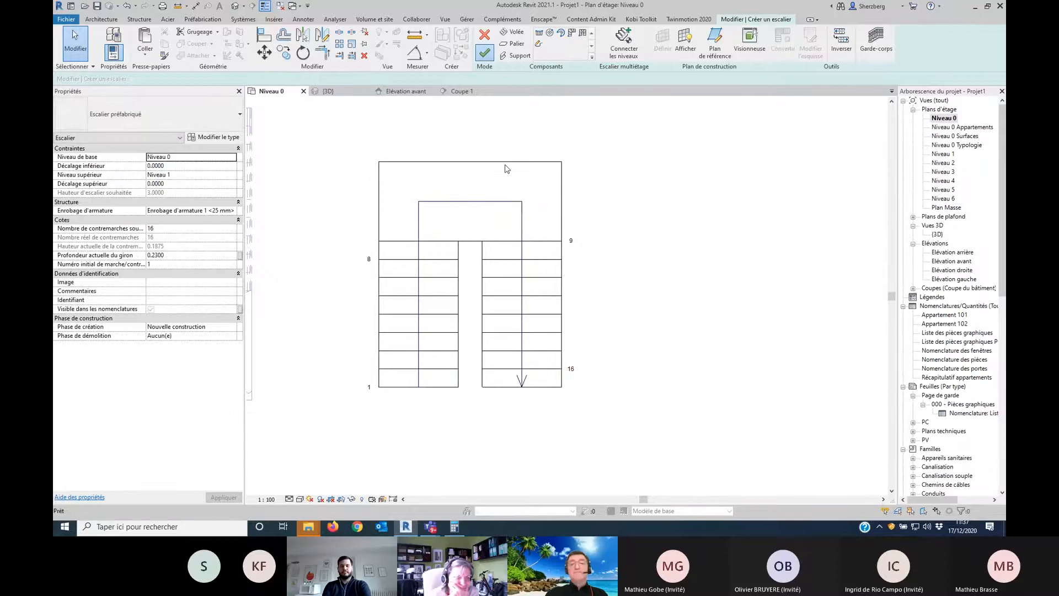
{"action": "left_click", "coordinate": [624, 265]}
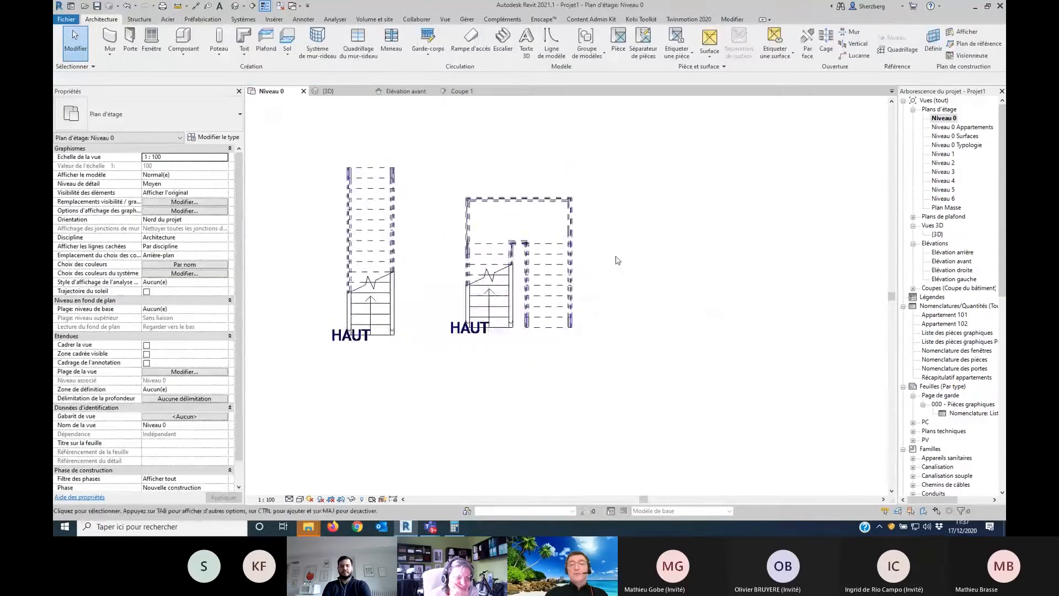
Step: Create a 16-riser spiral stair of type Escalier assemblé, 1 m wide, up to Niveau 1 beside the U-shaped stair, and finish it
{"action": "scroll", "coordinate": [617, 259], "scroll_direction": "down", "scroll_amount": 1}
{"action": "middle_click_drag", "start_coordinate": [616, 260], "coordinate": [461, 343]}
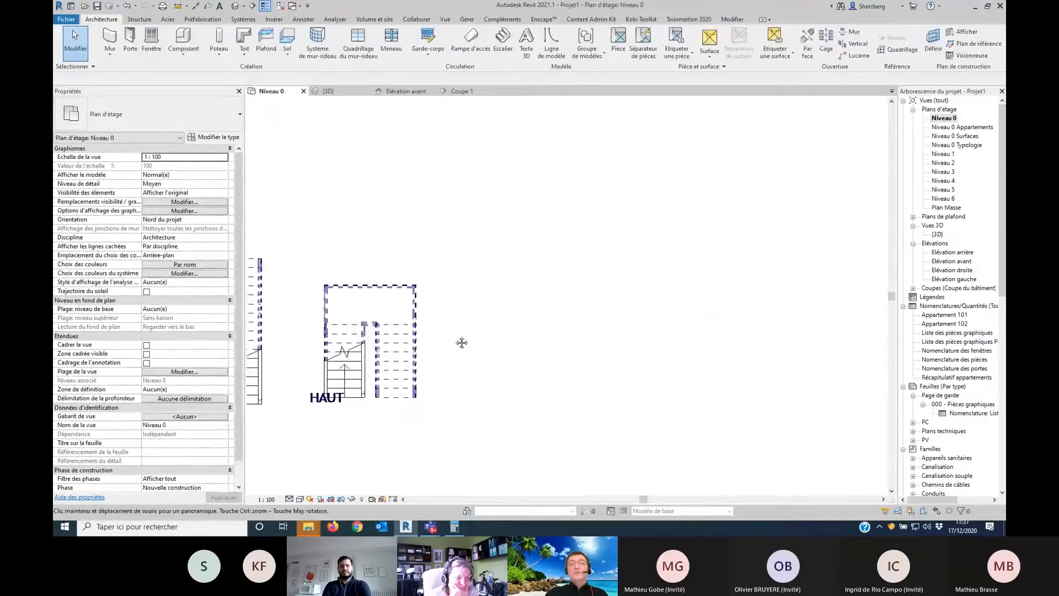
{"action": "left_click", "coordinate": [501, 39]}
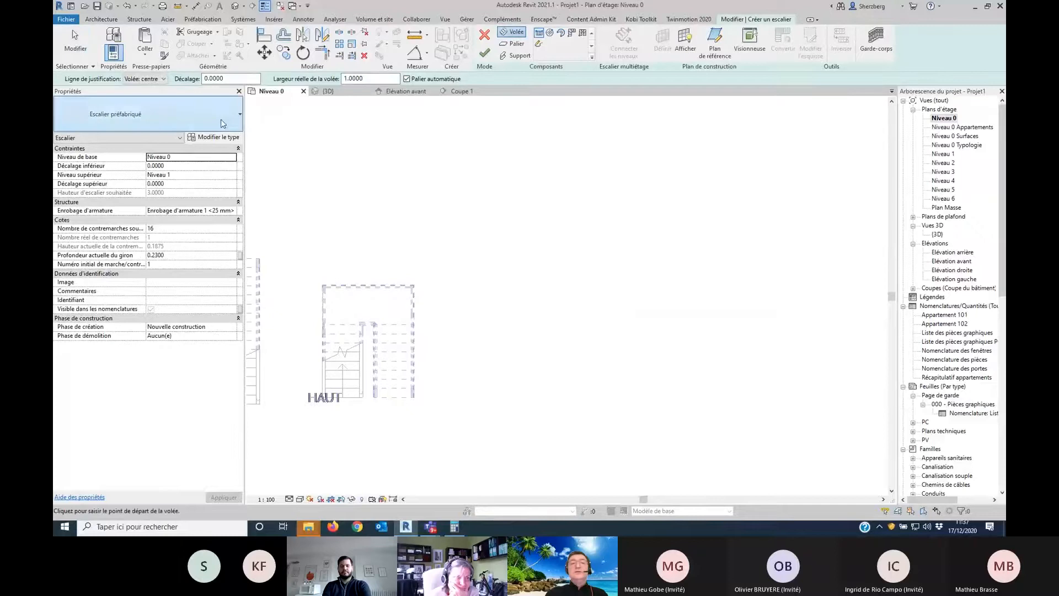
{"action": "left_click", "coordinate": [147, 114]}
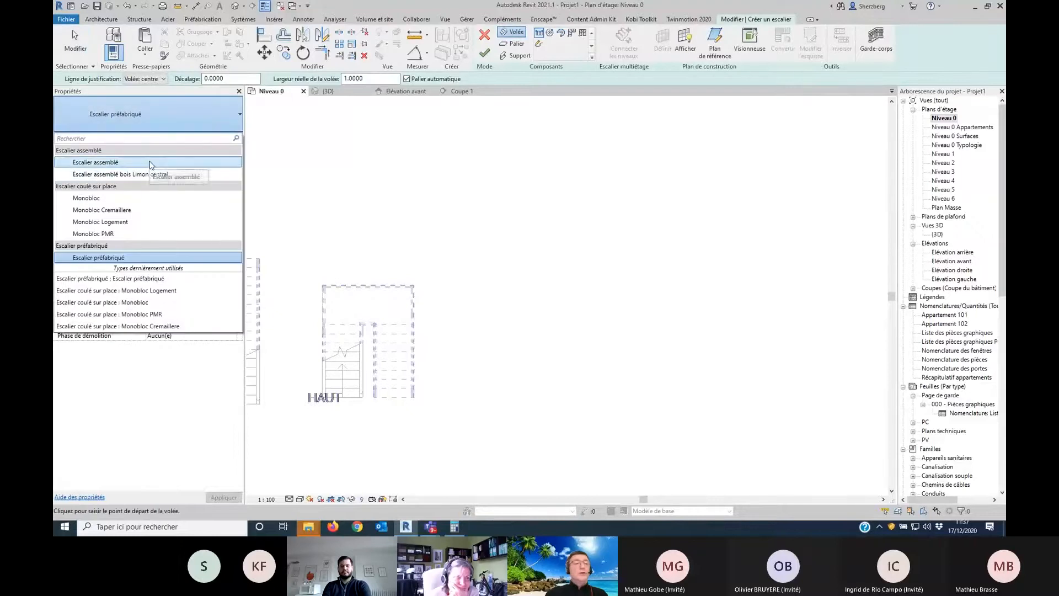
{"action": "left_click", "coordinate": [151, 163]}
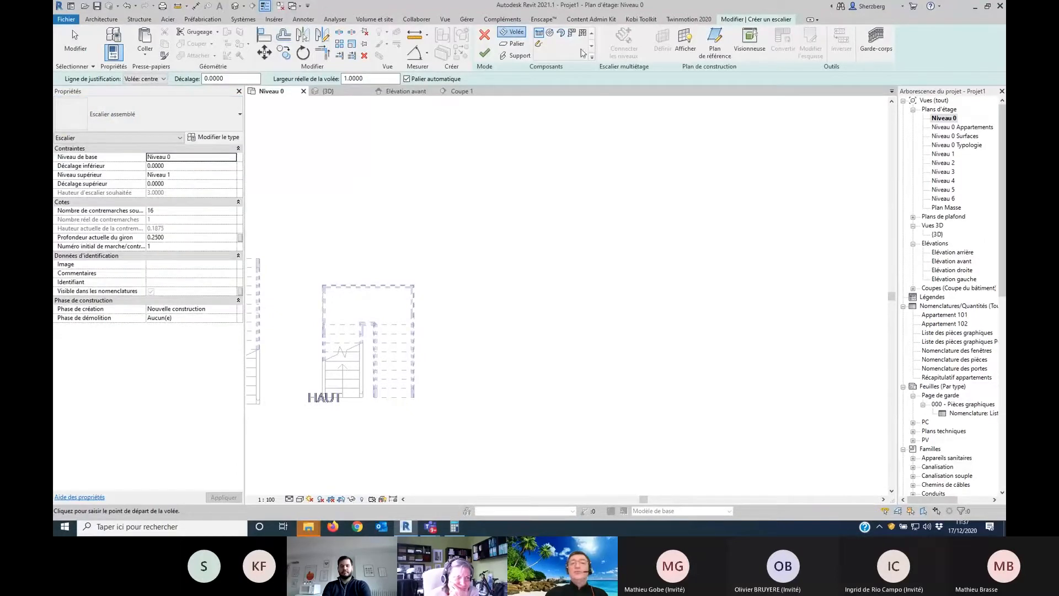
{"action": "left_click", "coordinate": [562, 34]}
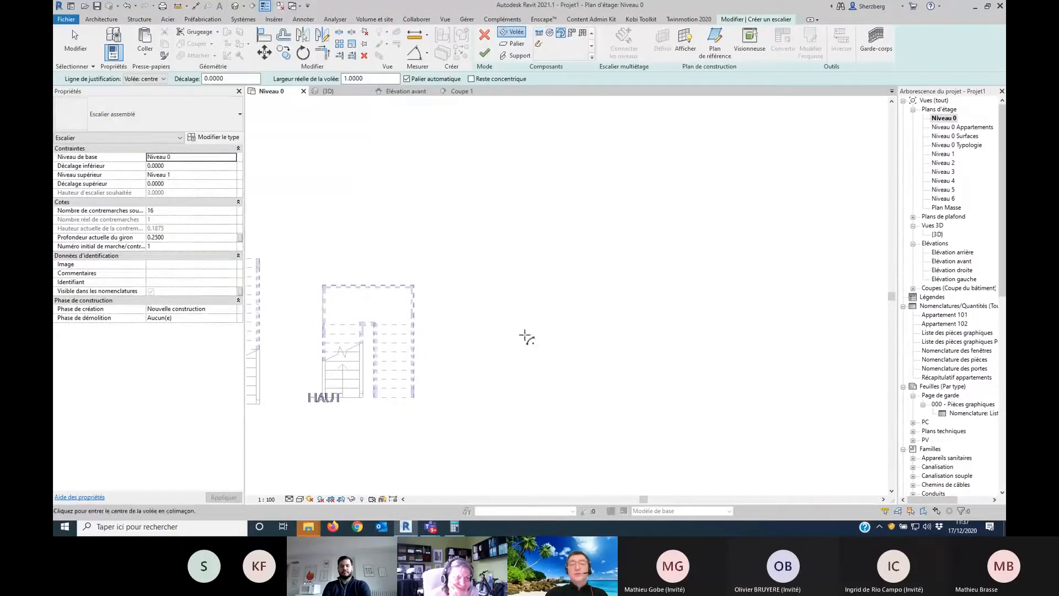
{"action": "left_click", "coordinate": [525, 335]}
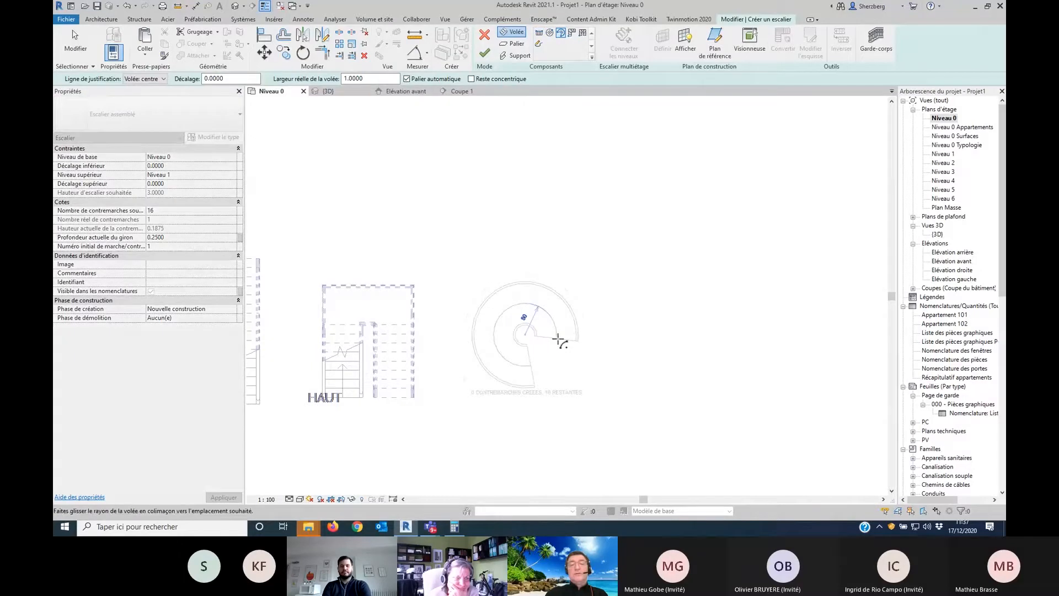
{"action": "left_click", "coordinate": [561, 341]}
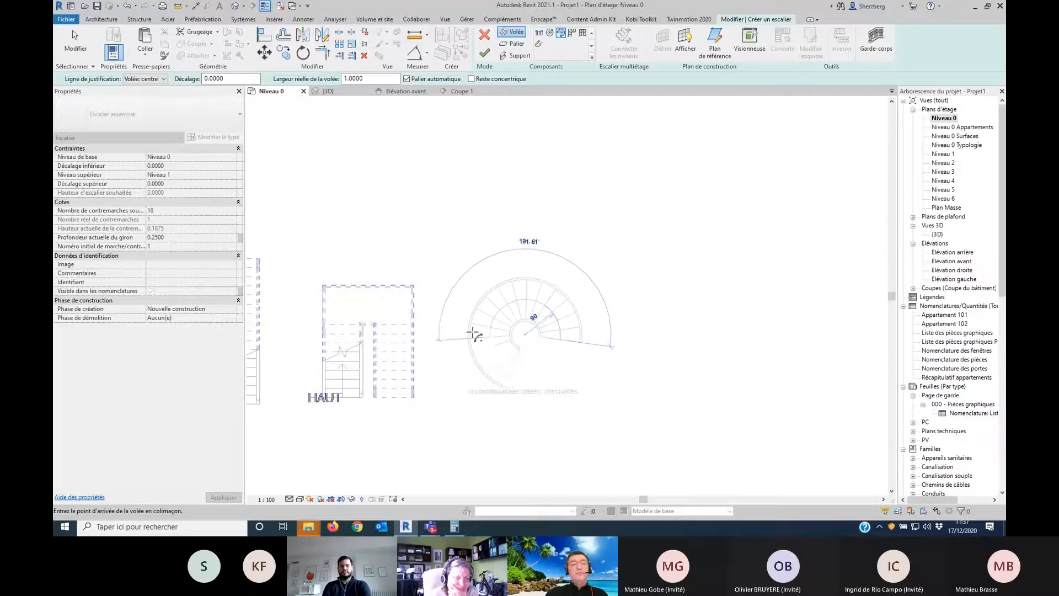
{"action": "left_click", "coordinate": [497, 383]}
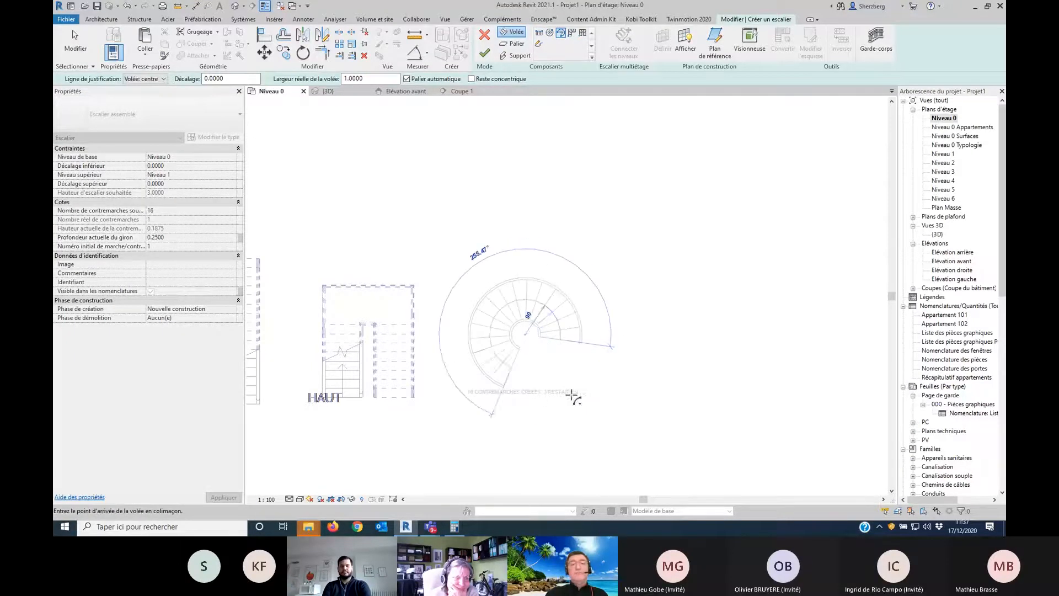
{"action": "left_click", "coordinate": [485, 53]}
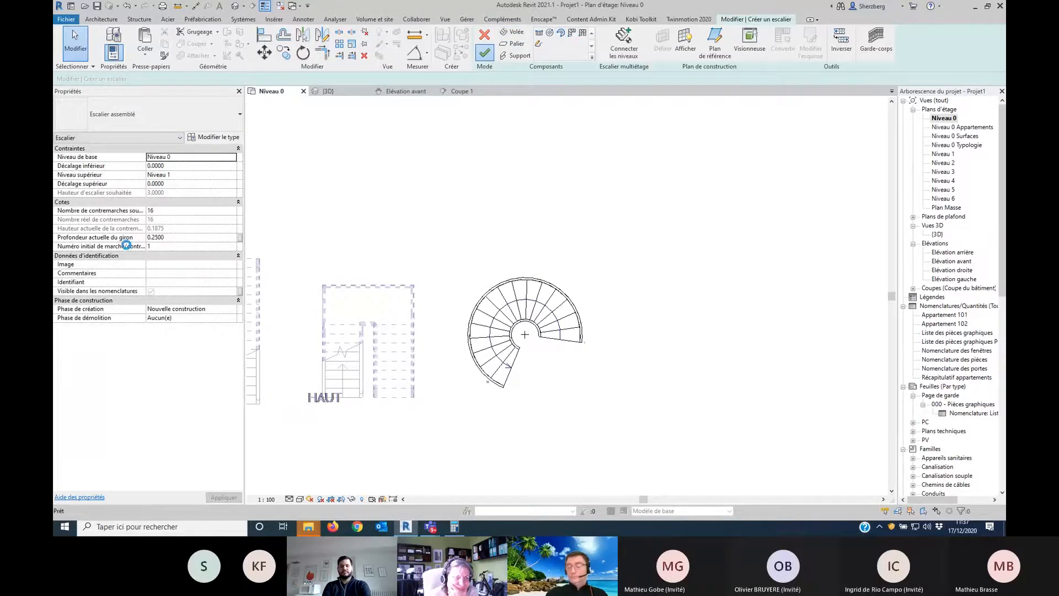
Step: Examine the straight, U-shaped and spiral stairs side by side in the 3D view
{"action": "key", "text": "ctrl+Tab"}
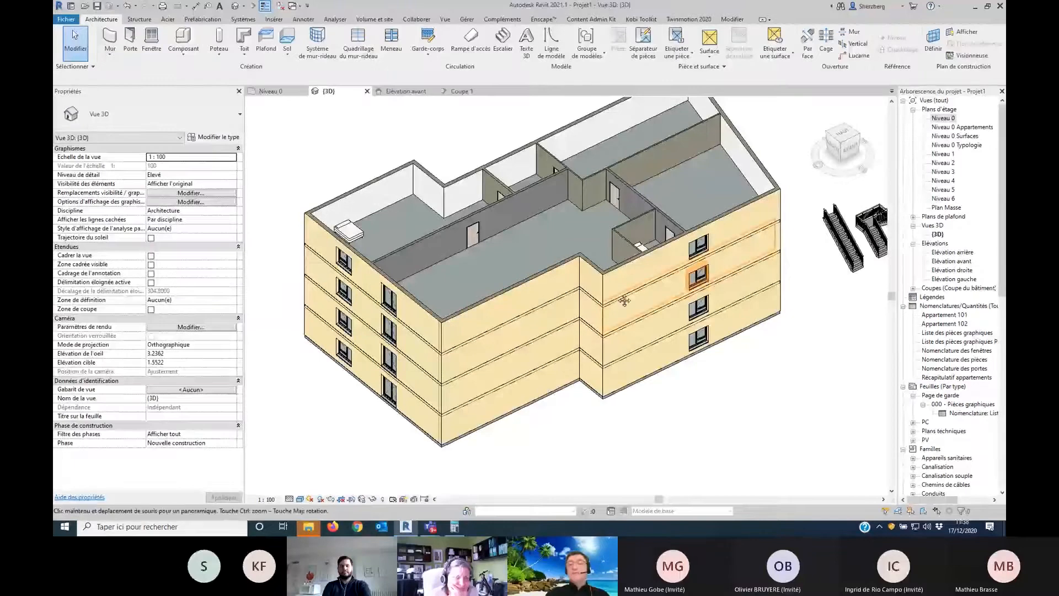
{"action": "middle_click_drag", "start_coordinate": [624, 301], "coordinate": [428, 376]}
{"action": "scroll", "coordinate": [620, 309], "scroll_direction": "up", "scroll_amount": 5}
{"action": "middle_click_drag", "start_coordinate": [585, 331], "coordinate": [728, 343]}
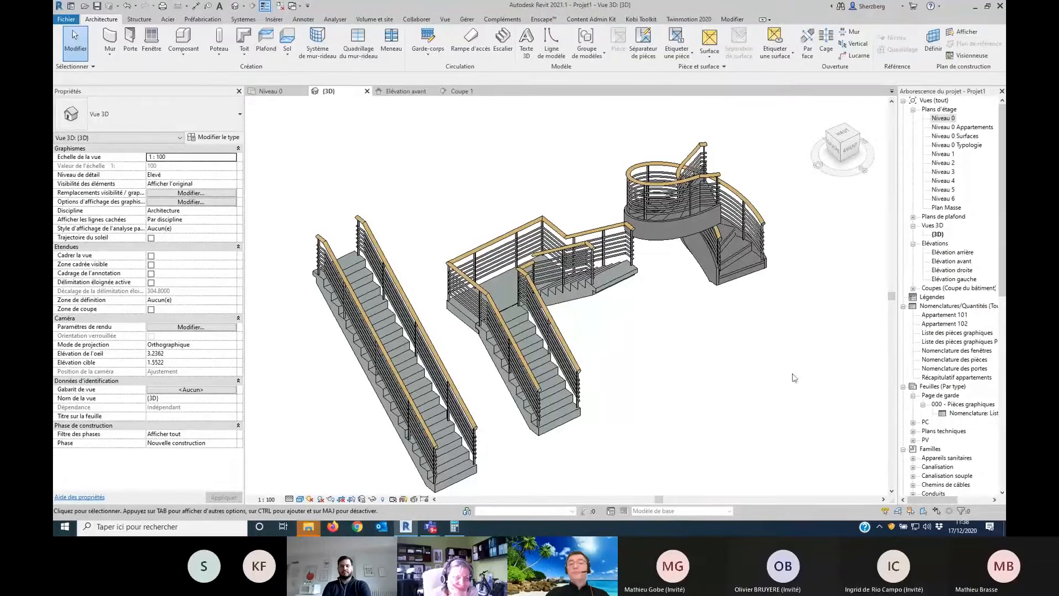
Step: In the Niveau 0 plan, convert the spiral stair's flight to a sketch-based component and open its sketch for editing
{"action": "double_click", "coordinate": [943, 118]}
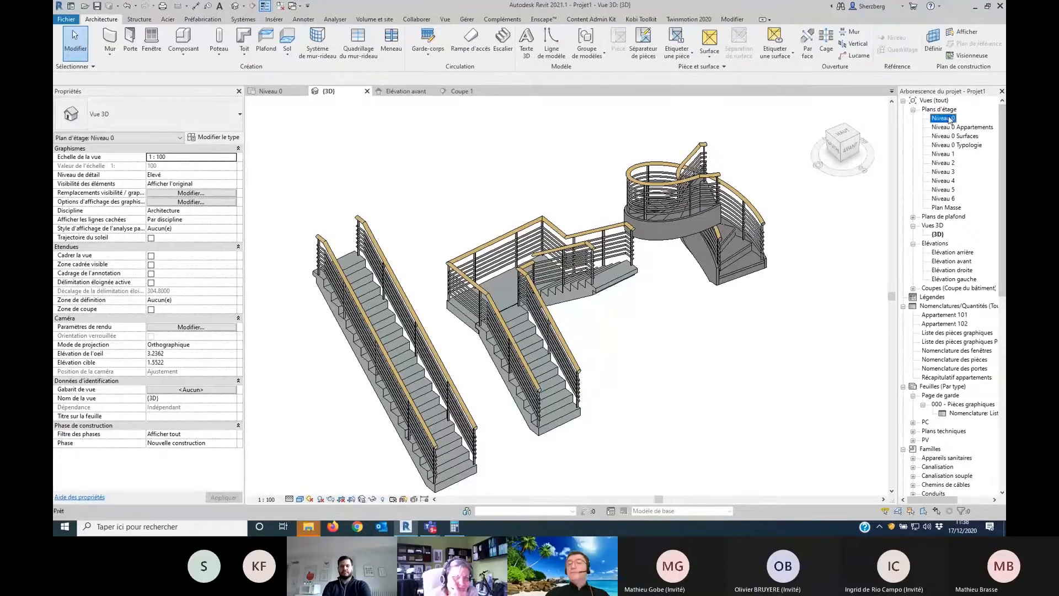
{"action": "scroll", "coordinate": [535, 326], "scroll_direction": "up", "scroll_amount": 2}
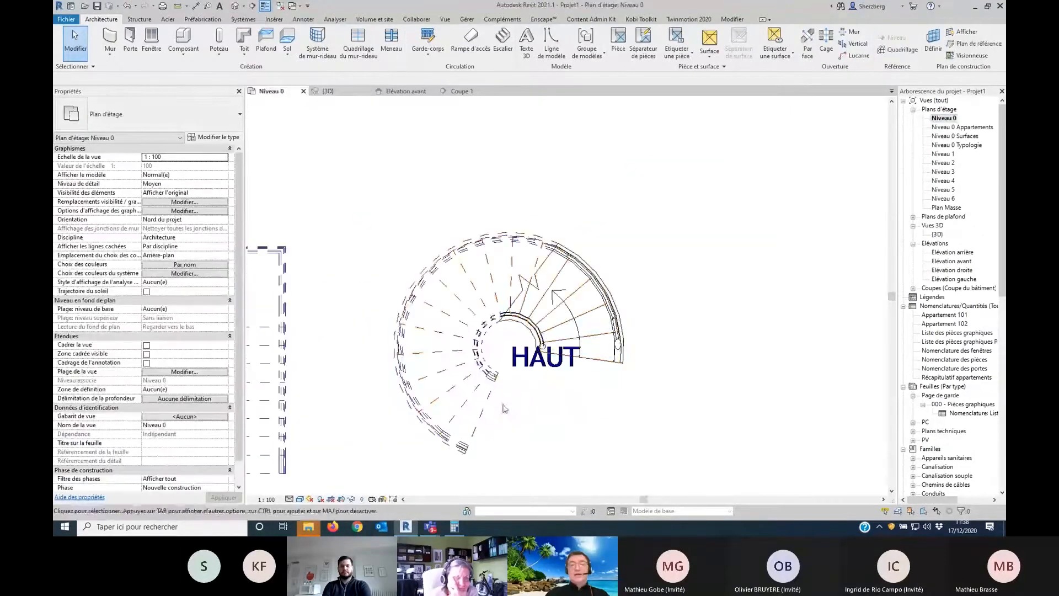
{"action": "double_click", "coordinate": [458, 369]}
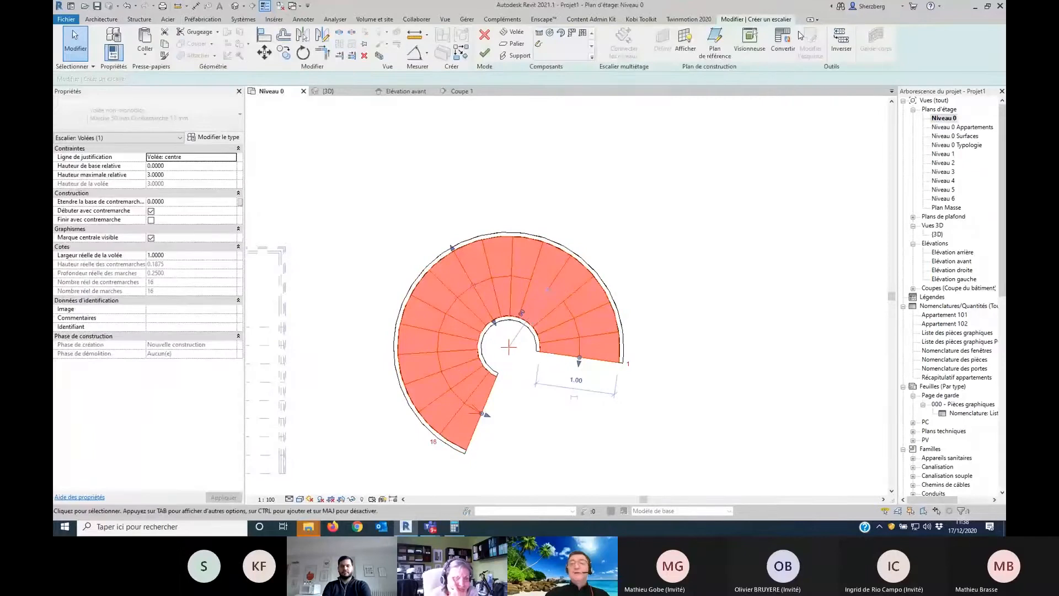
{"action": "left_click", "coordinate": [783, 40]}
{"action": "left_click", "coordinate": [586, 285]}
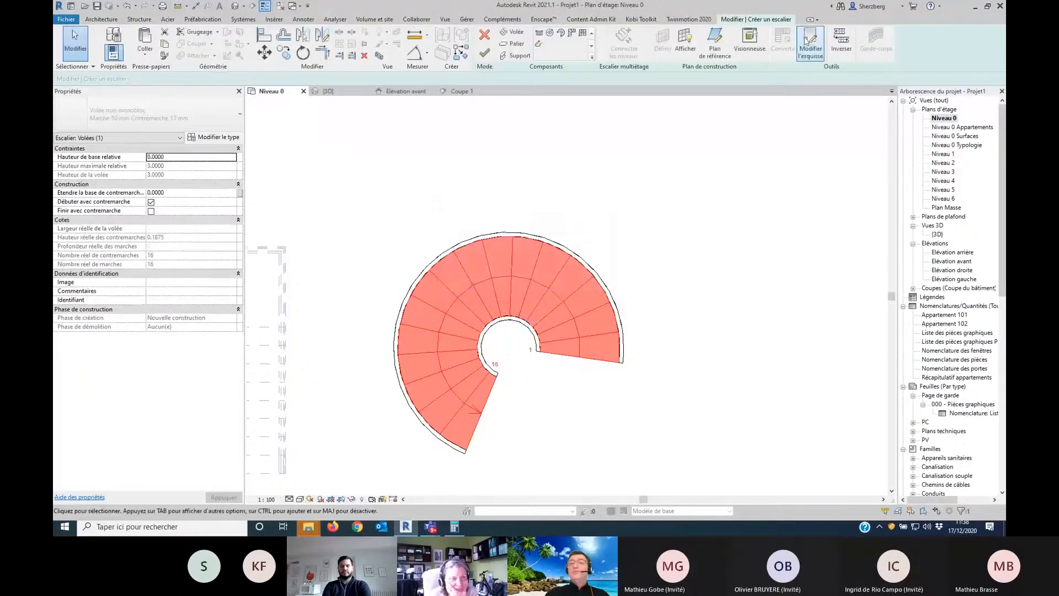
{"action": "left_click", "coordinate": [811, 41]}
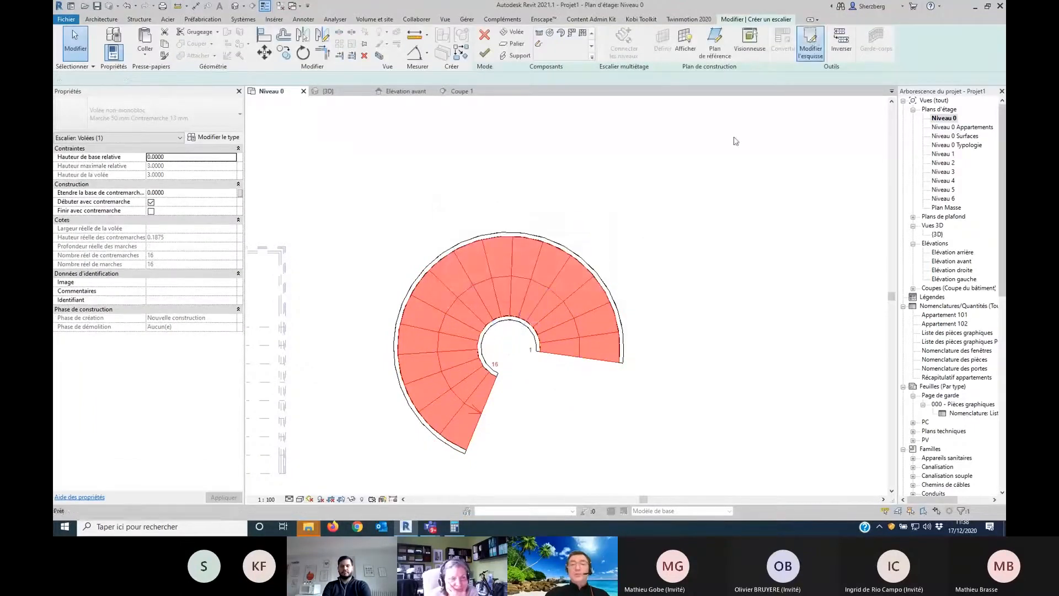
Step: Replace the flight's outer boundary arc with a rectangular boundary of about 3.00 by 2.60 m around the treads
{"action": "left_click", "coordinate": [556, 252]}
{"action": "key", "text": "Delete"}
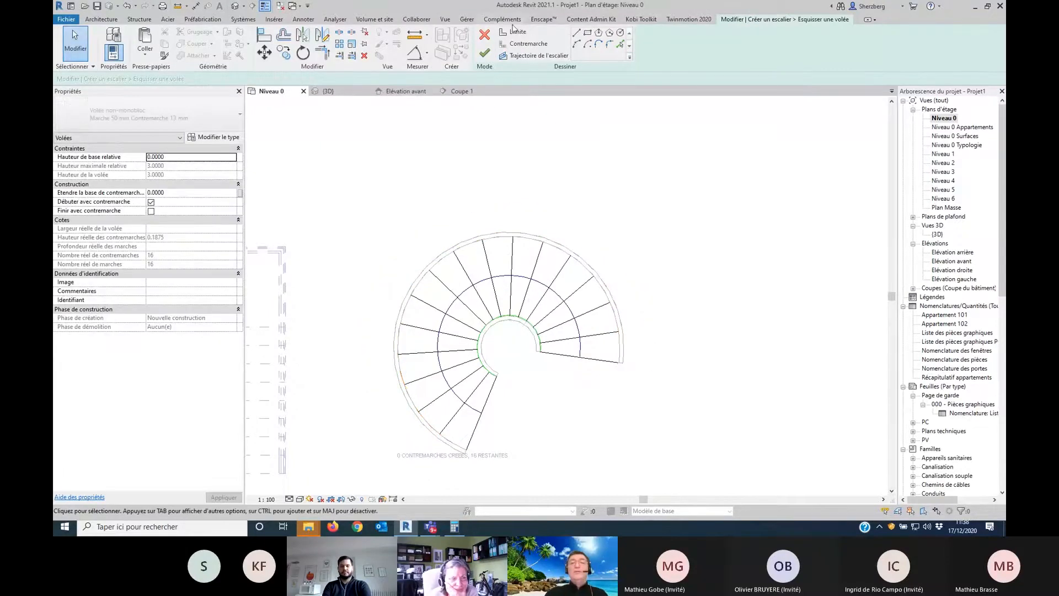
{"action": "left_click", "coordinate": [515, 31]}
{"action": "left_click", "coordinate": [587, 33]}
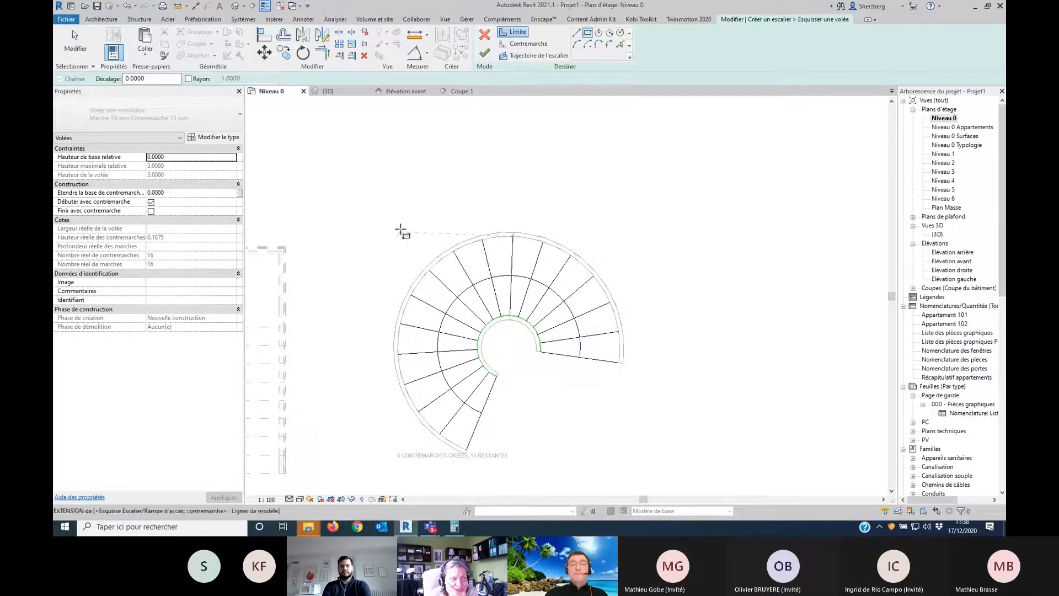
{"action": "left_click", "coordinate": [380, 239]}
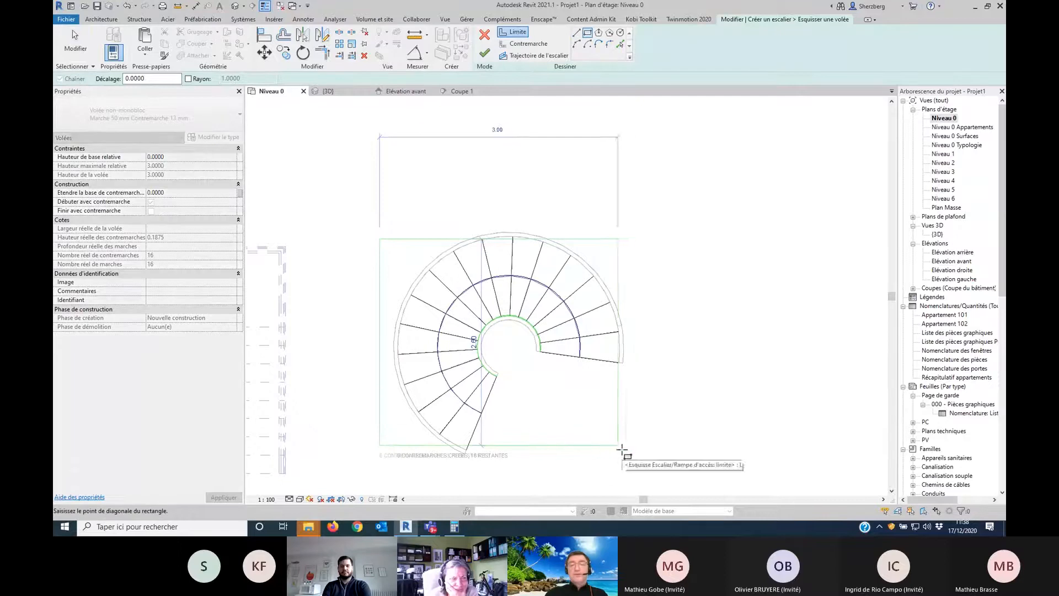
{"action": "left_click", "coordinate": [618, 444]}
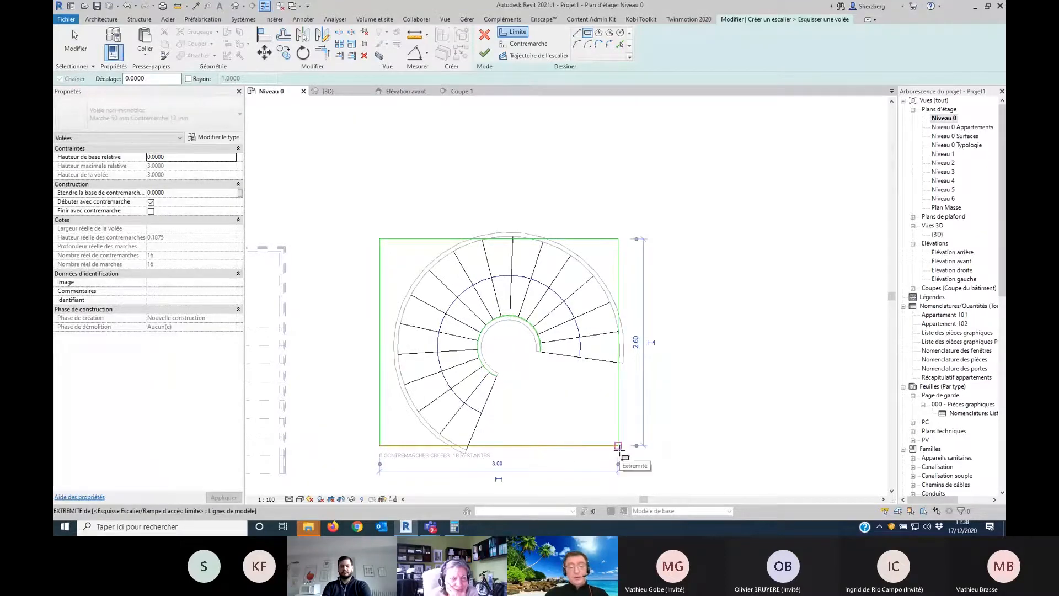
Step: Trim the rectangular boundary to the first and last risers, and finish the flight sketch and the stair
{"action": "key", "text": "t"}
{"action": "key", "text": "r"}
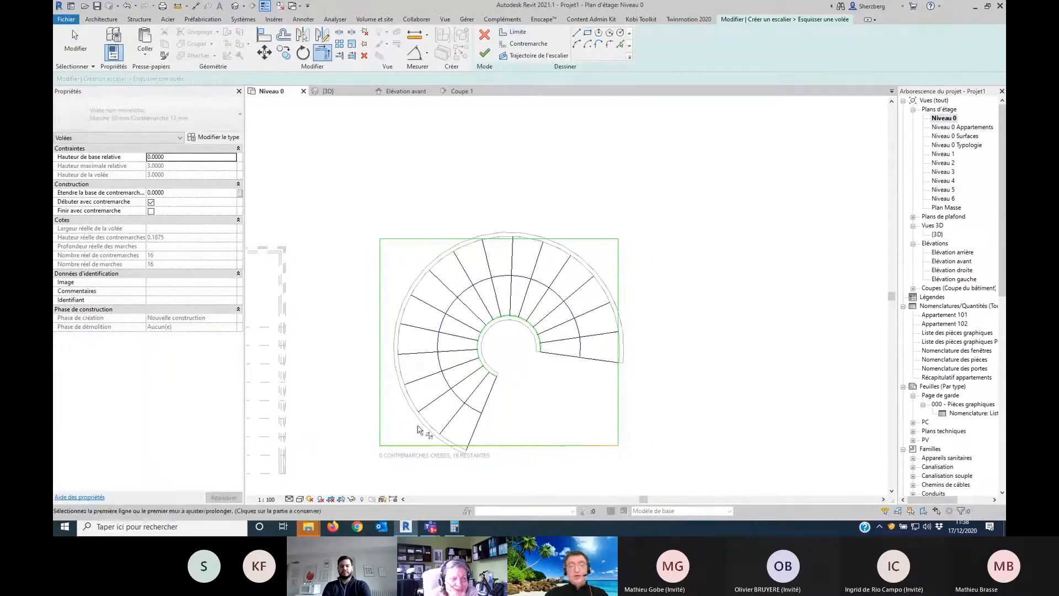
{"action": "left_click", "coordinate": [475, 434]}
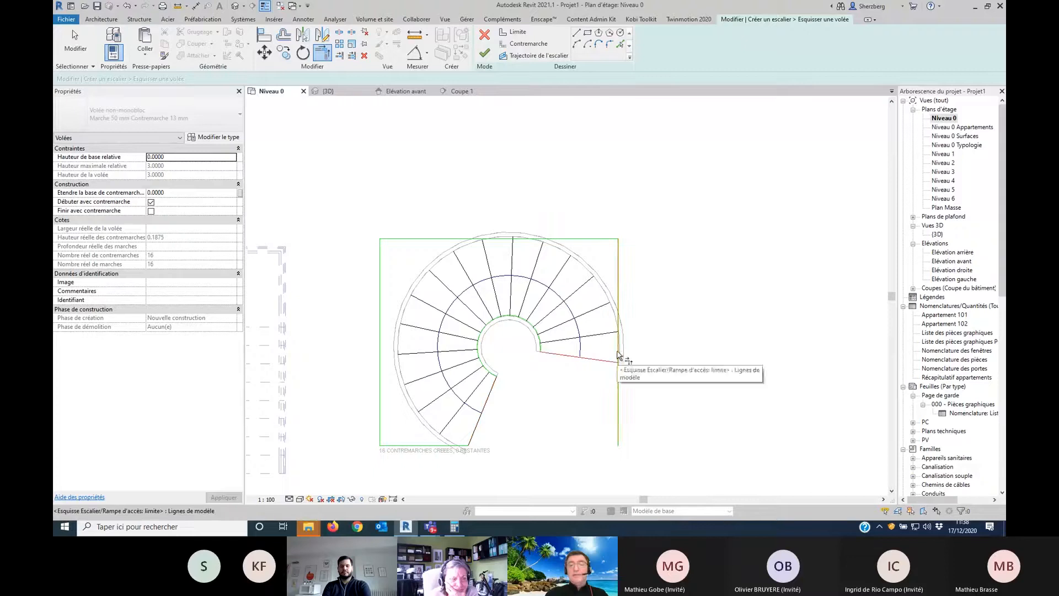
{"action": "left_click", "coordinate": [618, 354]}
{"action": "left_click", "coordinate": [484, 54]}
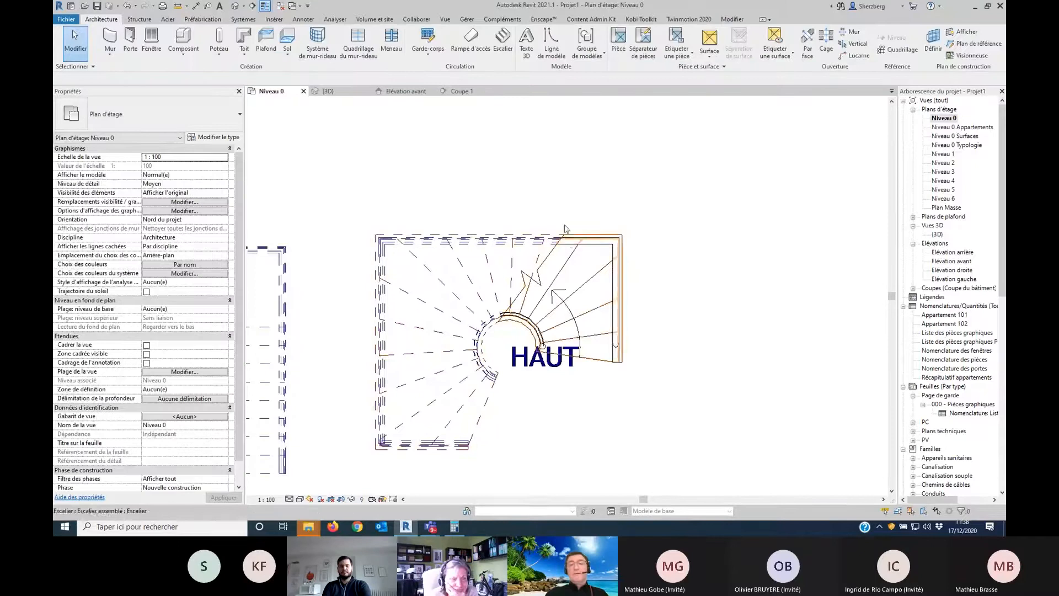
Step: In the 3D view, change the outer railing of the reshaped spiral stair to the type Au Mur
{"action": "left_click", "coordinate": [234, 6]}
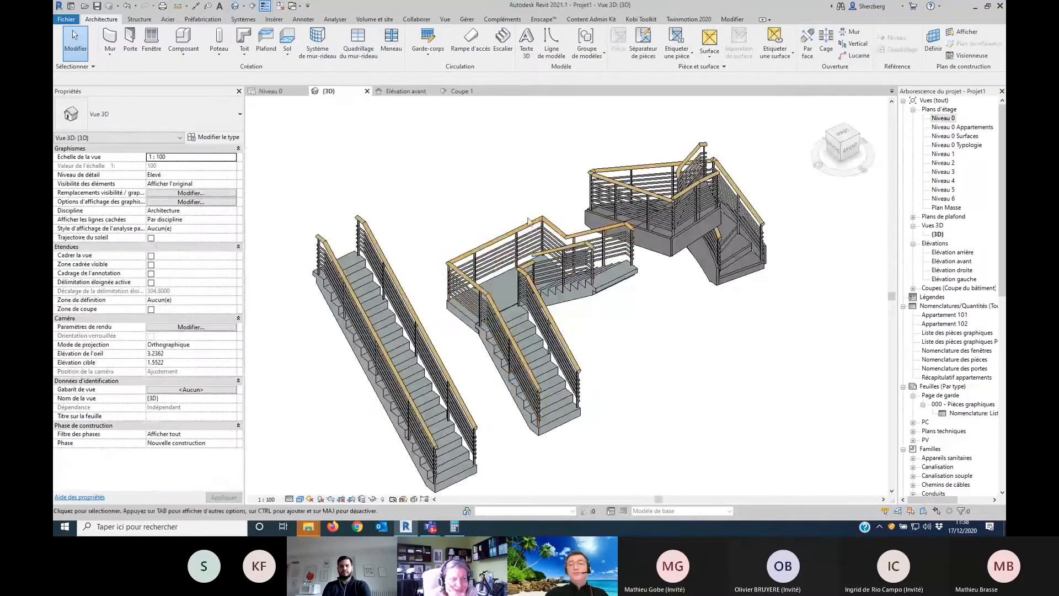
{"action": "middle_click_drag", "start_coordinate": [479, 282], "coordinate": [365, 74], "text": "shift"}
{"action": "left_click", "coordinate": [770, 329]}
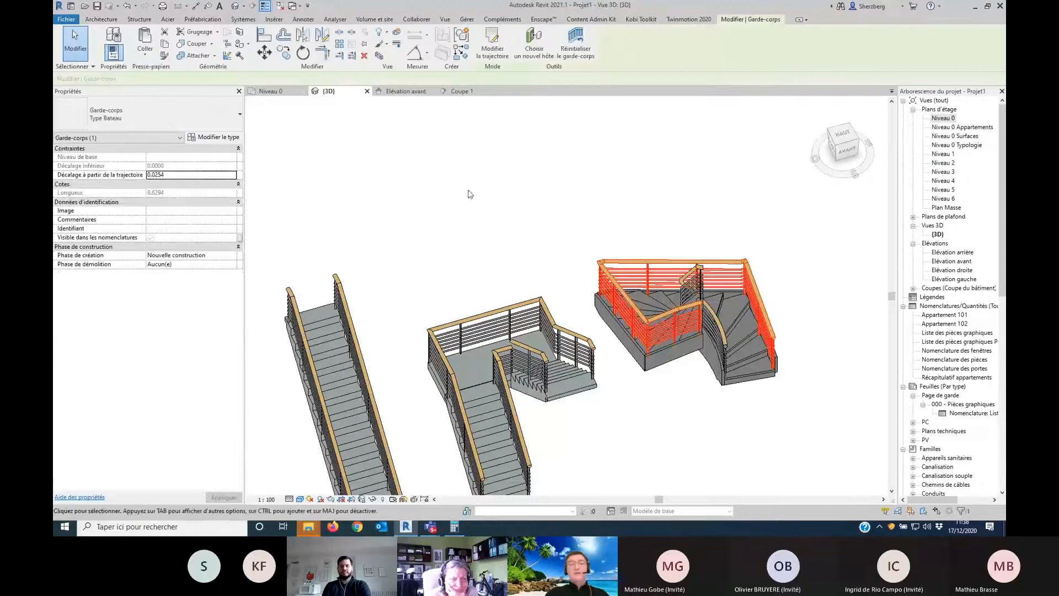
{"action": "left_click", "coordinate": [216, 115]}
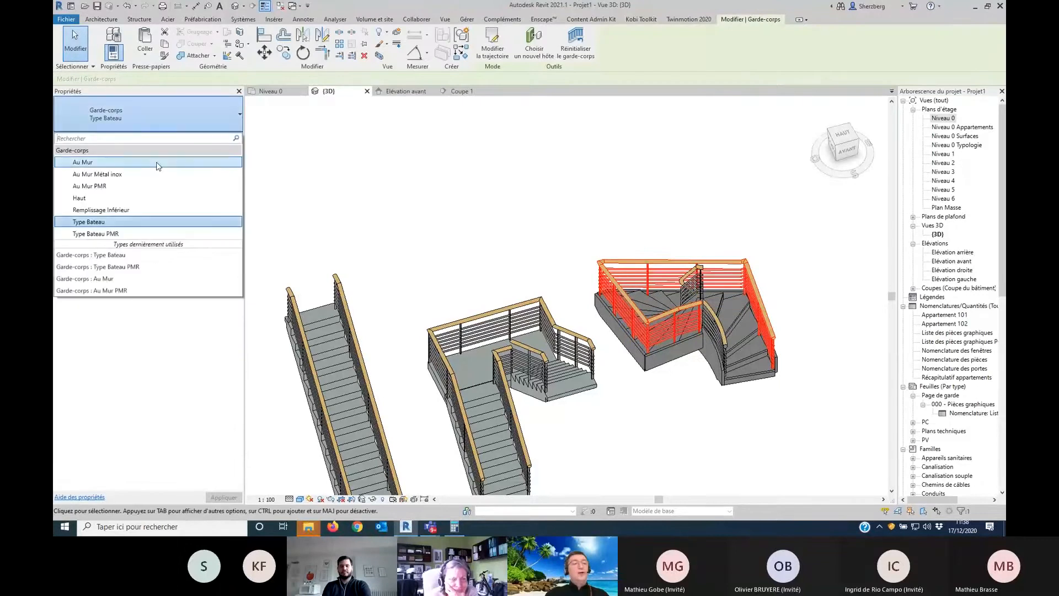
{"action": "left_click", "coordinate": [159, 162]}
{"action": "left_click", "coordinate": [802, 271]}
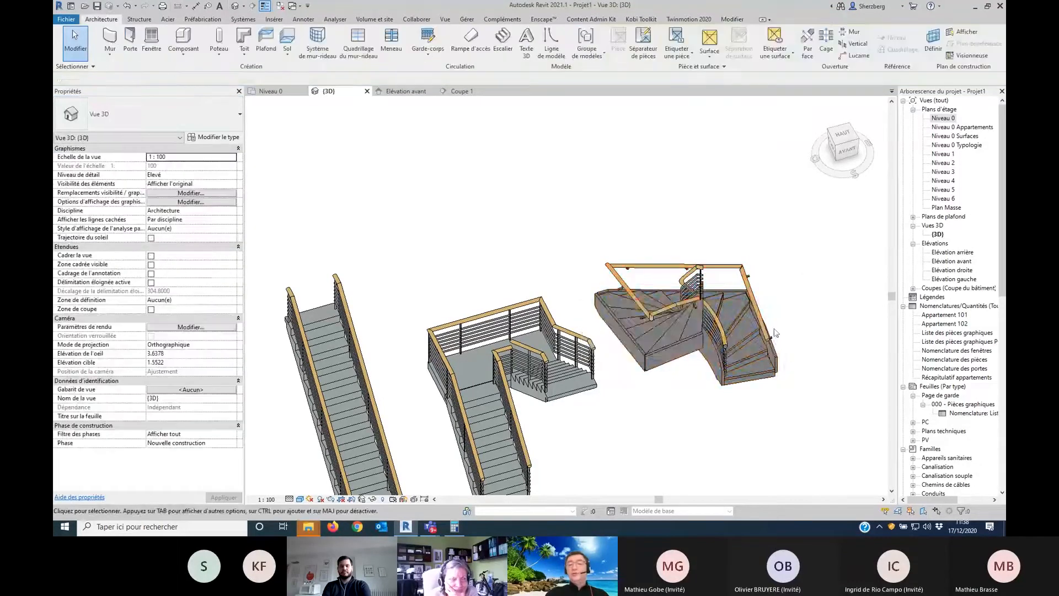
{"action": "left_click", "coordinate": [686, 284]}
{"action": "left_click", "coordinate": [688, 281]}
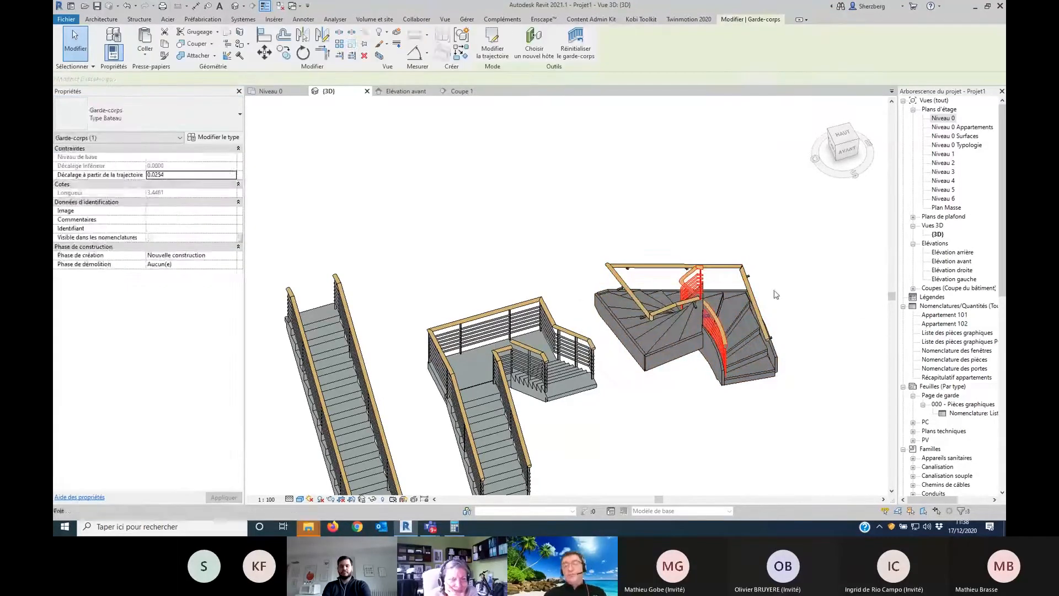
{"action": "left_click", "coordinate": [817, 395]}
{"action": "left_click", "coordinate": [770, 331]}
{"action": "middle_click_drag", "start_coordinate": [780, 371], "coordinate": [642, 353], "text": "shift"}
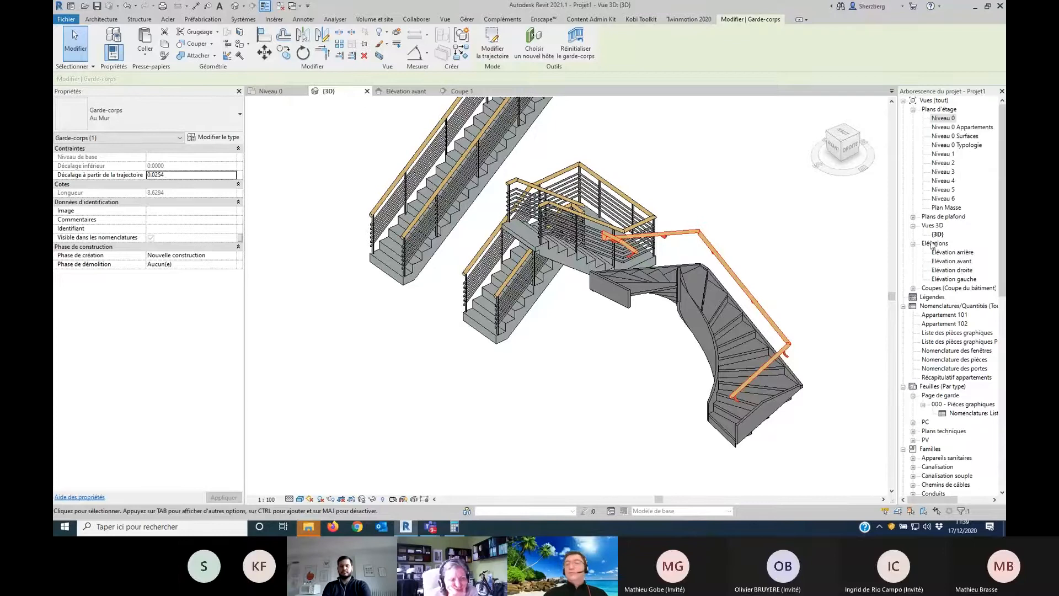
Step: In the Niveau 0 plan, delete the three sample stairs drawn outside the building
{"action": "left_click", "coordinate": [940, 118]}
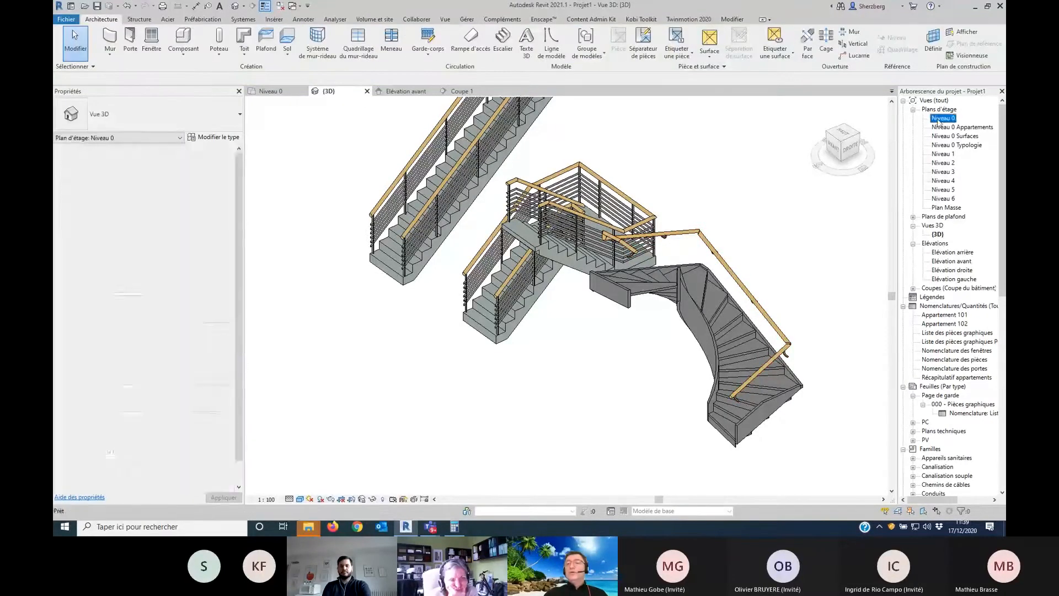
{"action": "scroll", "coordinate": [483, 366], "scroll_direction": "down", "scroll_amount": 3}
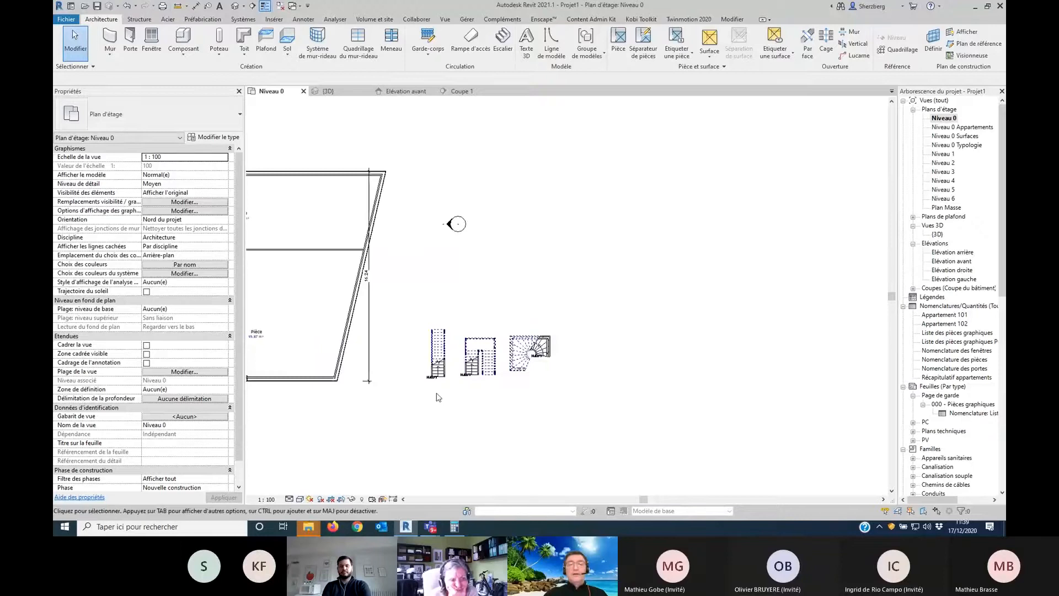
{"action": "left_click_drag", "start_coordinate": [412, 403], "coordinate": [621, 322]}
{"action": "key", "text": "Delete"}
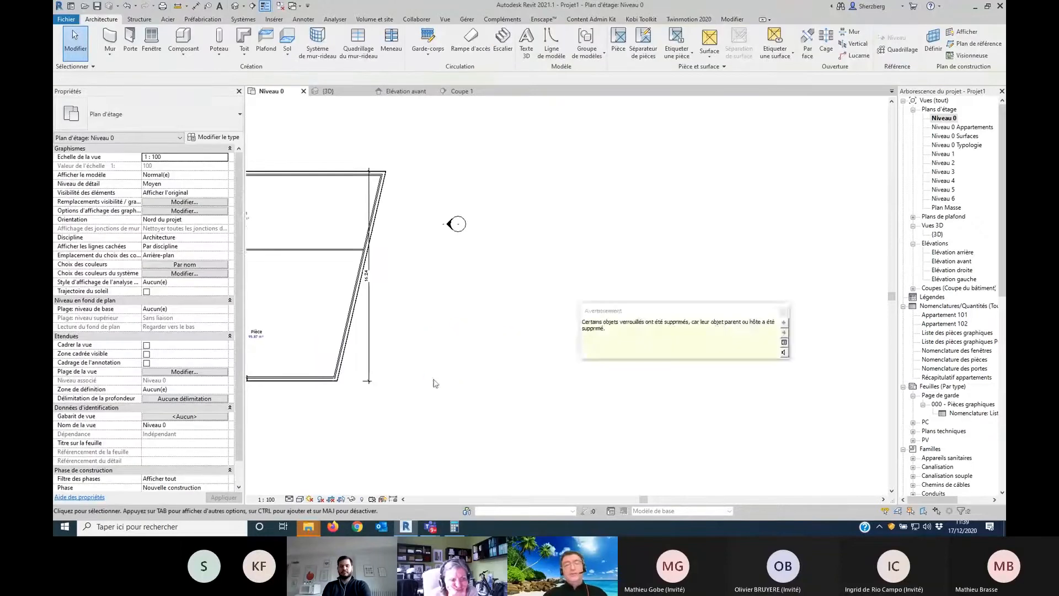
Step: Create a straight 16-riser stair of type Escalier préfabriqué in the large room below door 1 and finish it
{"action": "middle_click_drag", "start_coordinate": [445, 384], "coordinate": [589, 408]}
{"action": "scroll", "coordinate": [394, 424], "scroll_direction": "up", "scroll_amount": 4}
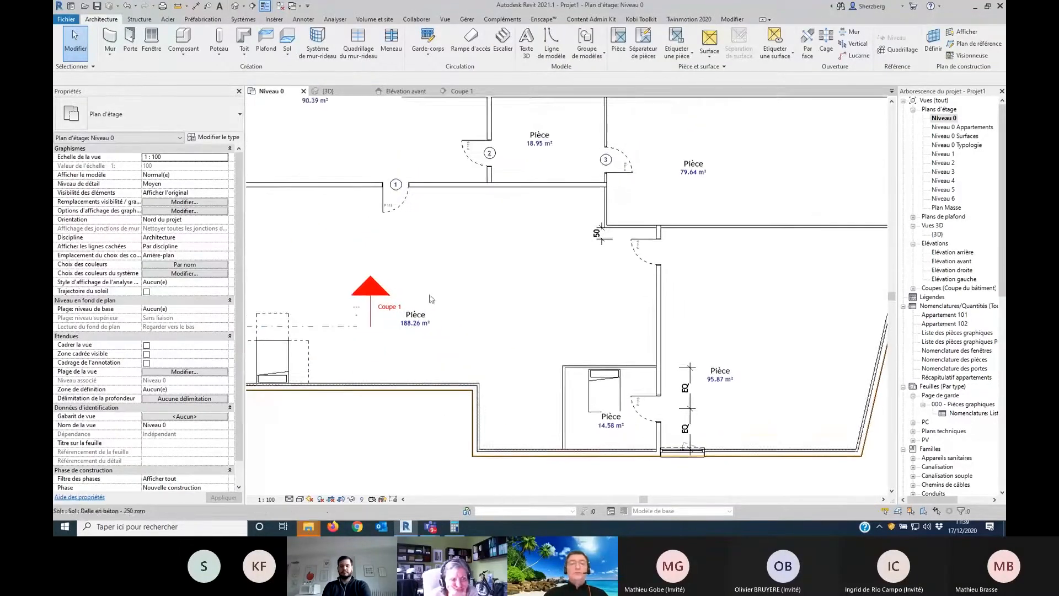
{"action": "middle_click_drag", "start_coordinate": [351, 165], "coordinate": [364, 246]}
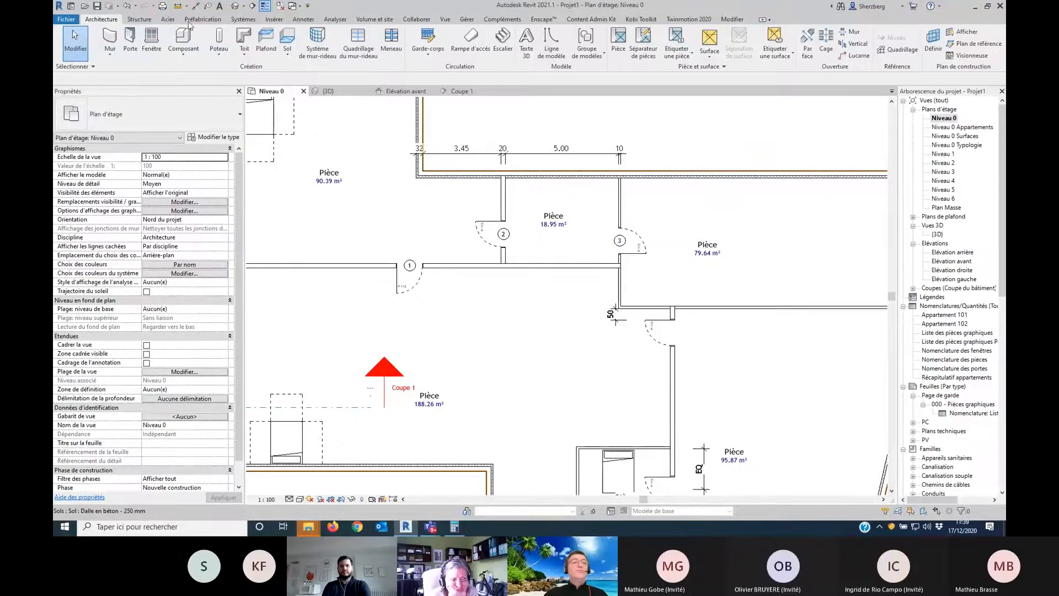
{"action": "left_click", "coordinate": [502, 39]}
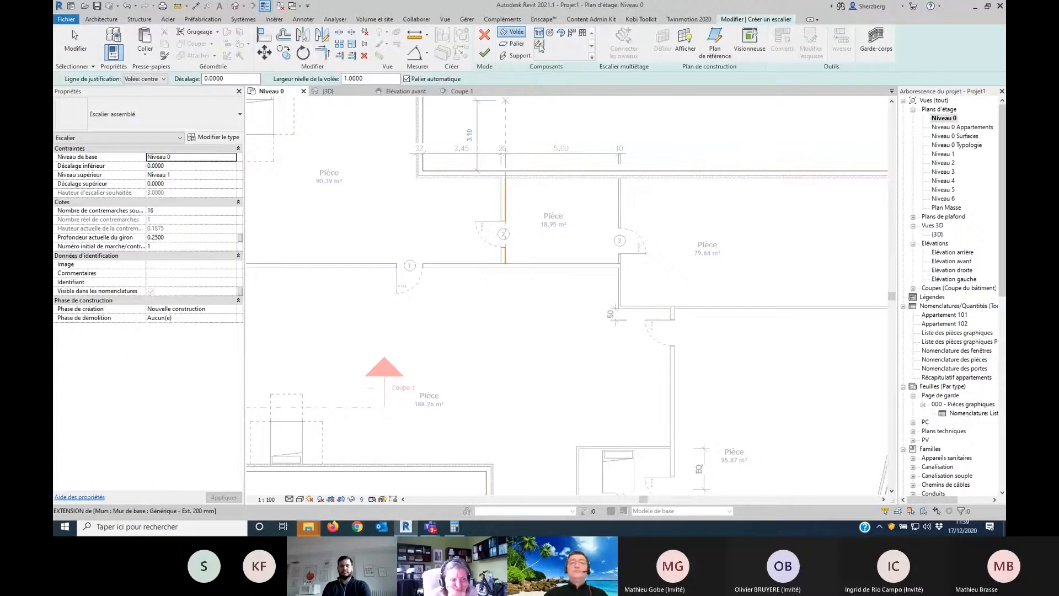
{"action": "left_click", "coordinate": [200, 116]}
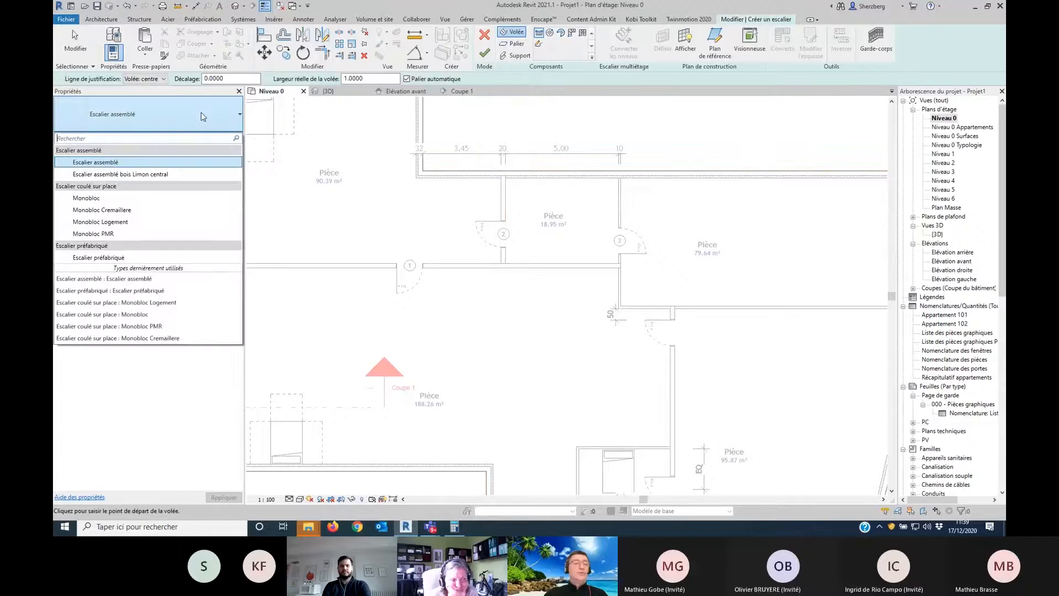
{"action": "left_click", "coordinate": [193, 257]}
{"action": "left_click", "coordinate": [417, 324]}
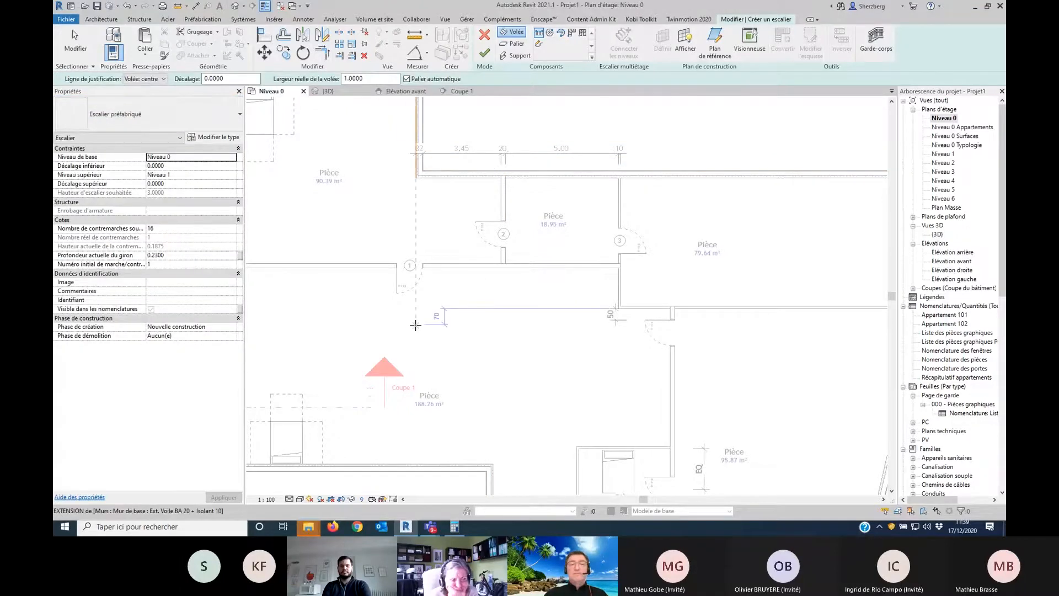
{"action": "left_click", "coordinate": [554, 325]}
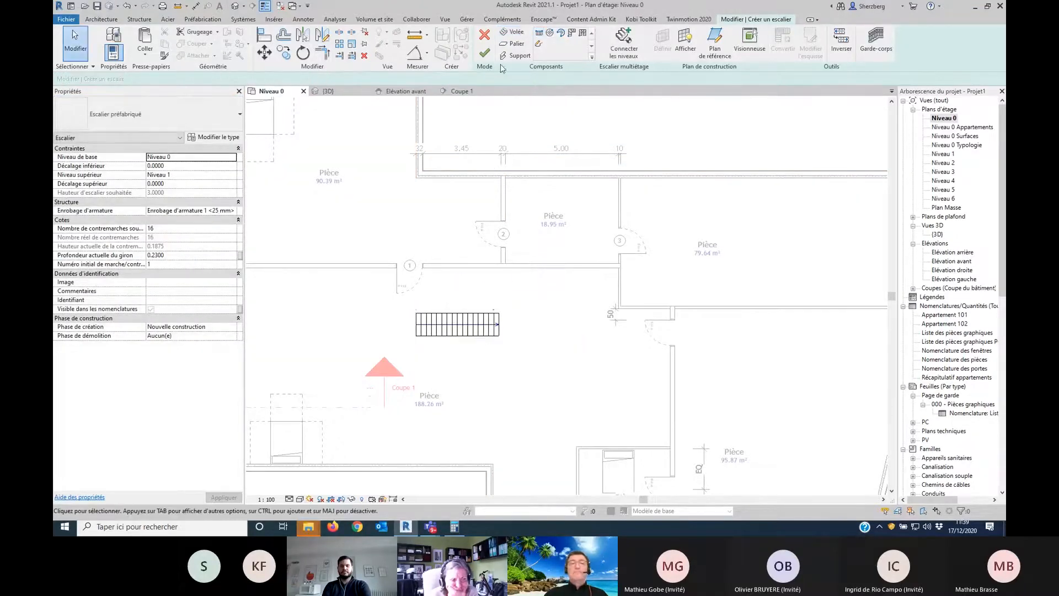
{"action": "left_click", "coordinate": [484, 54]}
Step: Place a horizontal building section lengthwise through the new stair, across the large room, and open its view
{"action": "scroll", "coordinate": [479, 341], "scroll_direction": "down", "scroll_amount": 2}
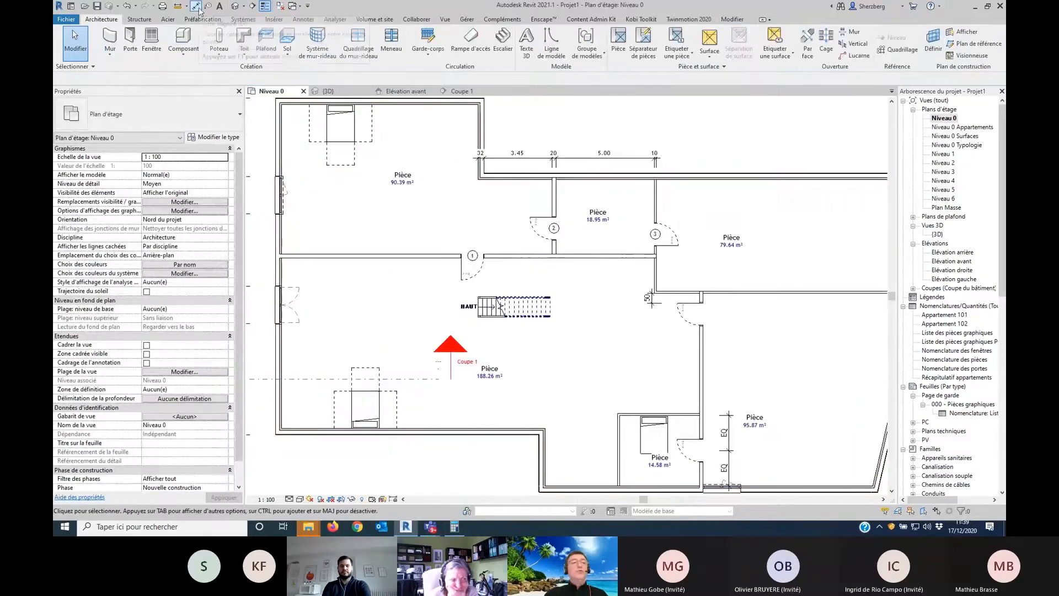
{"action": "left_click", "coordinate": [254, 6]}
{"action": "left_click", "coordinate": [257, 310]}
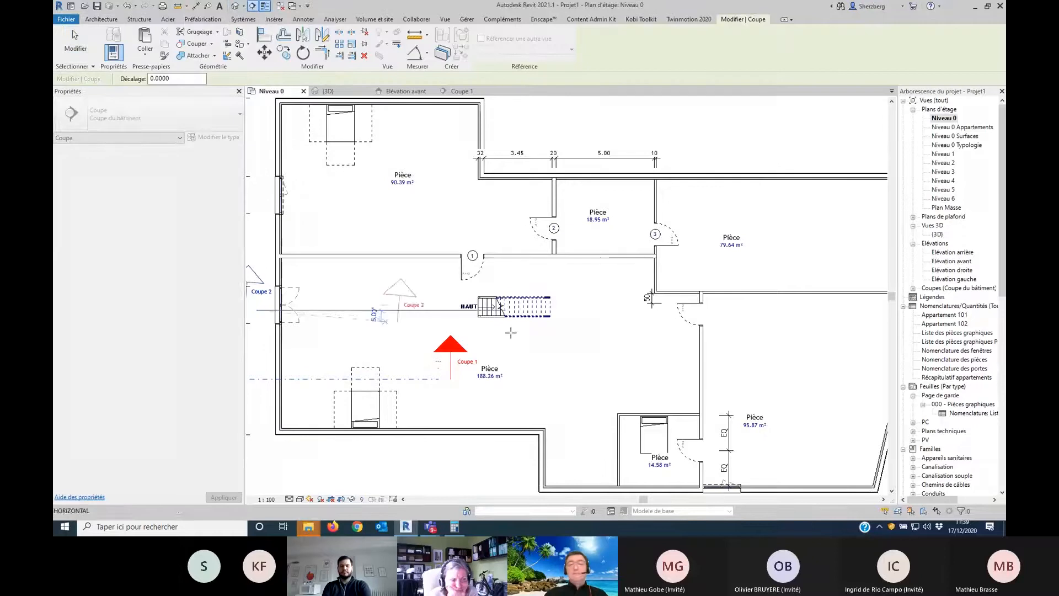
{"action": "left_click", "coordinate": [762, 310]}
{"action": "key", "text": "Escape"}
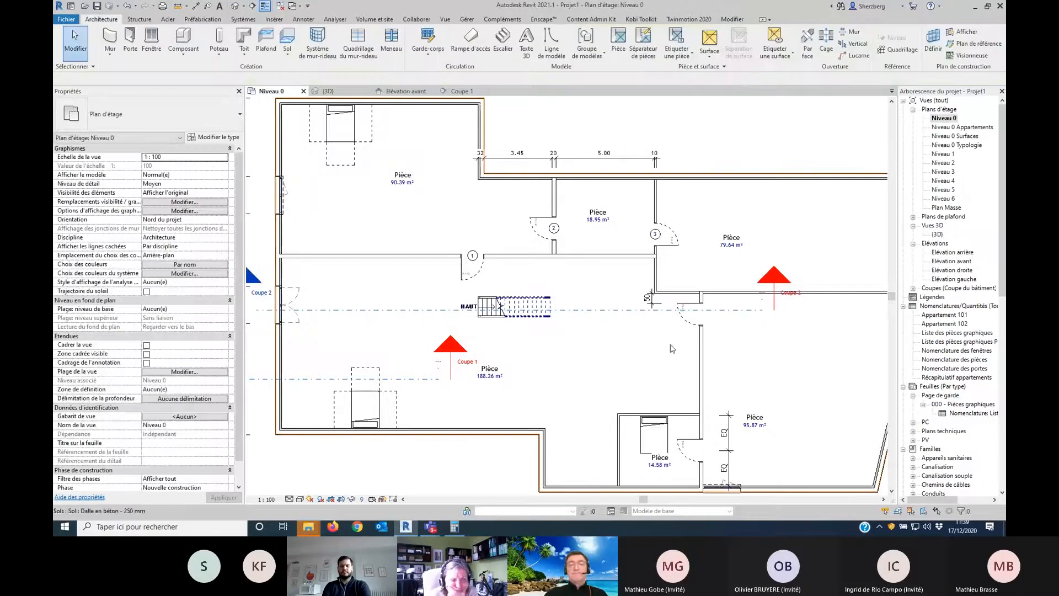
{"action": "double_click", "coordinate": [254, 274]}
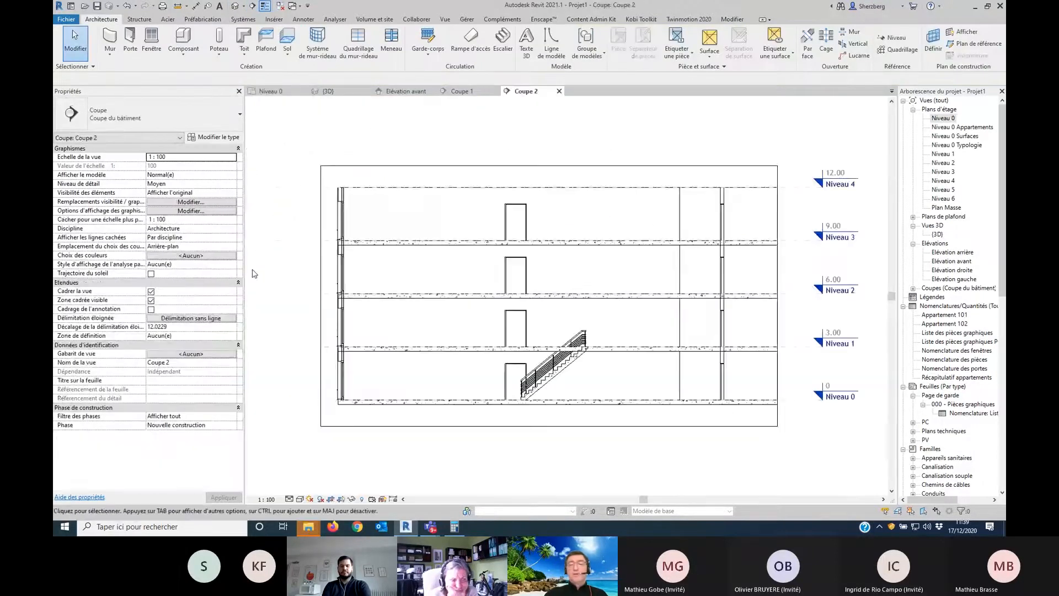
Step: Copy the precast stair and paste it aligned to Niveau 1 and Niveau 2
{"action": "scroll", "coordinate": [523, 462], "scroll_direction": "up", "scroll_amount": 3}
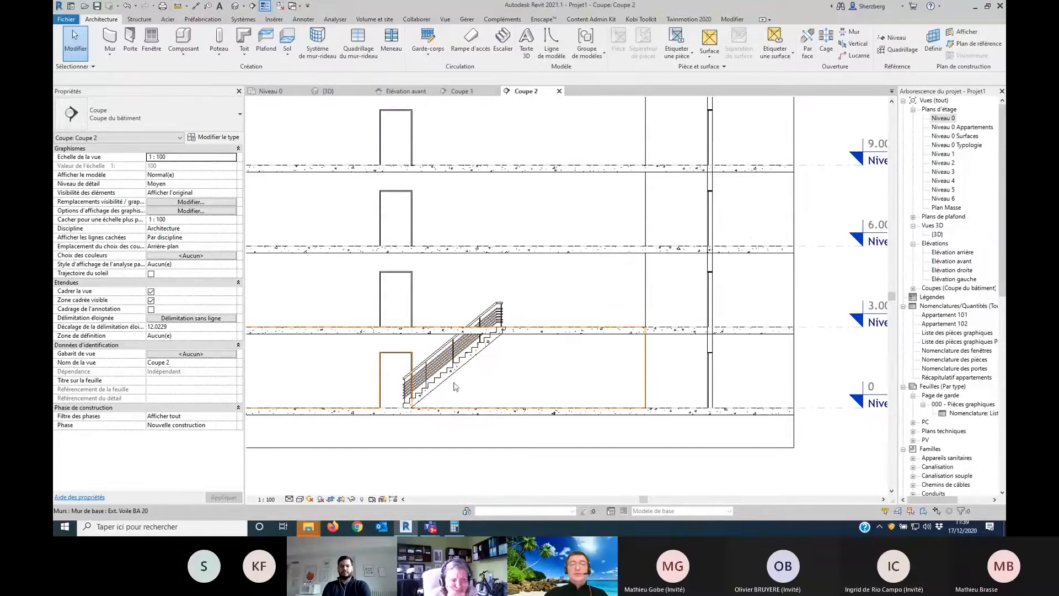
{"action": "left_click", "coordinate": [452, 381]}
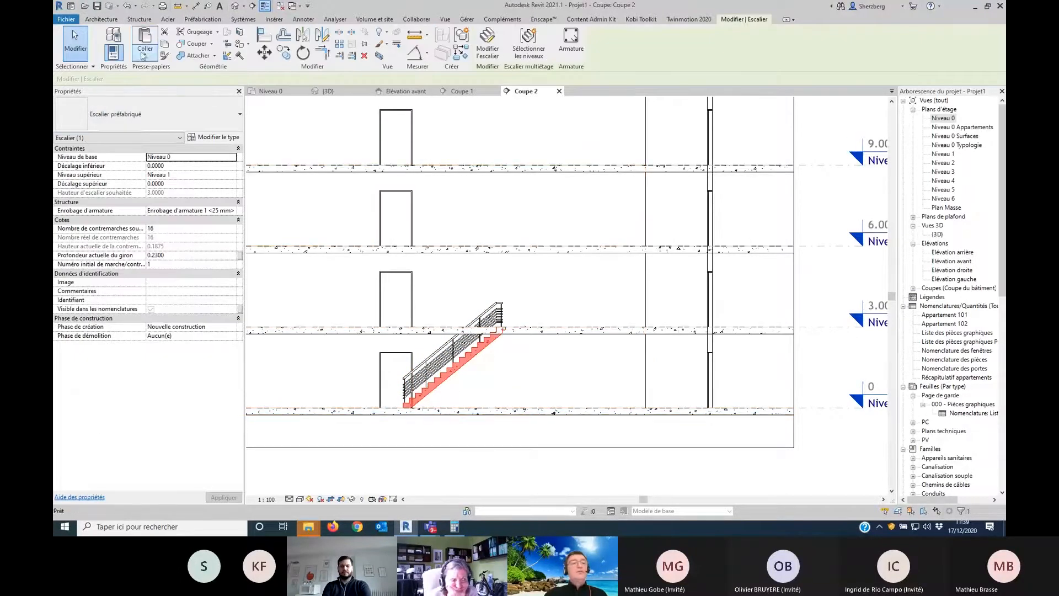
{"action": "left_click", "coordinate": [145, 51]}
{"action": "left_click", "coordinate": [171, 94]}
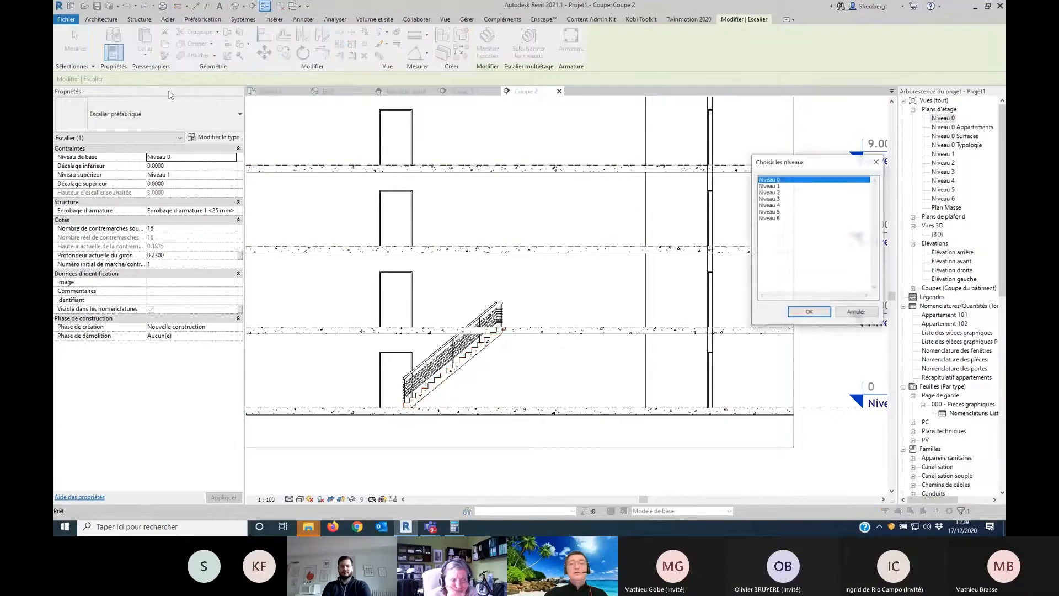
{"action": "left_click", "coordinate": [767, 186]}
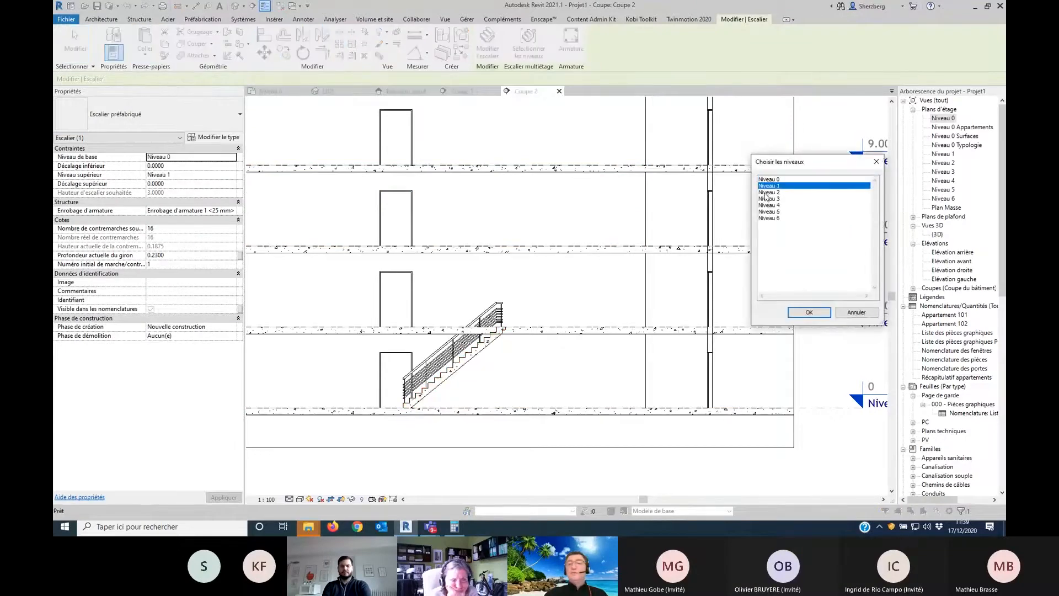
{"action": "left_click", "coordinate": [766, 192], "text": "shift"}
{"action": "left_click", "coordinate": [809, 313]}
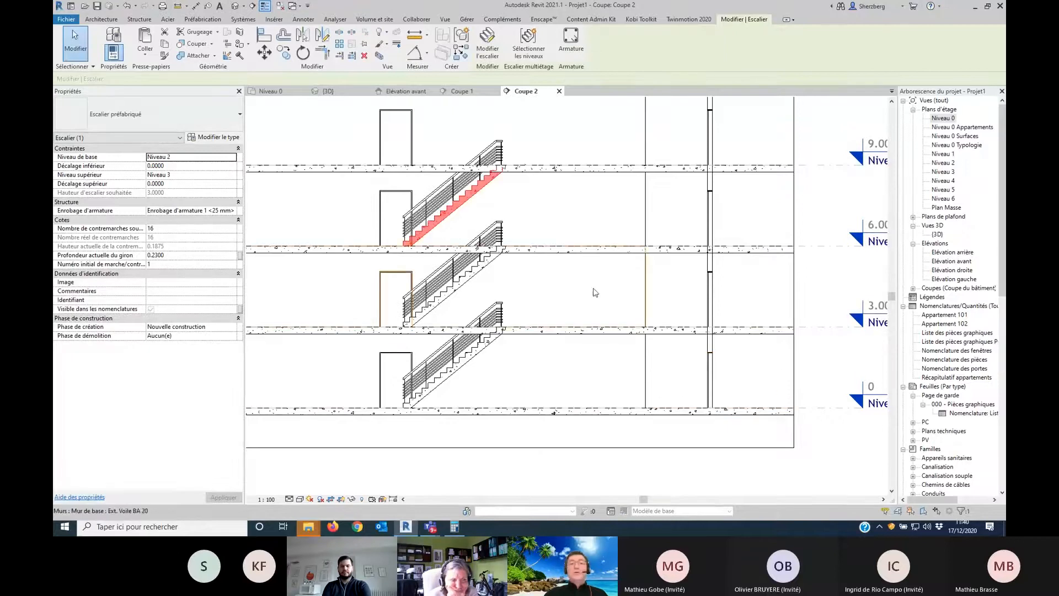
{"action": "middle_click_drag", "start_coordinate": [593, 293], "coordinate": [601, 397]}
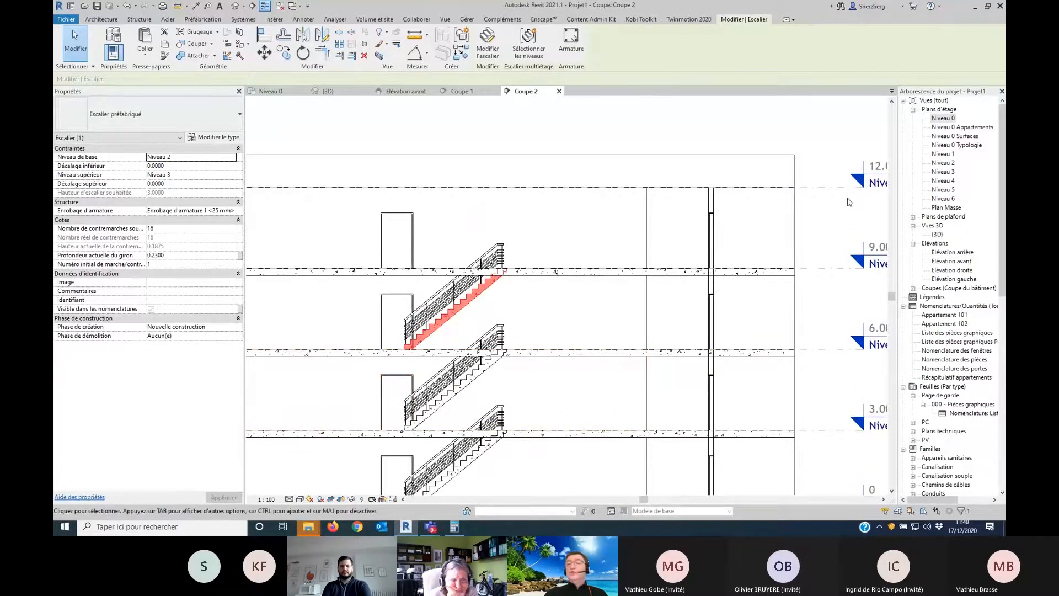
Step: In the Niveau 1 plan, create a rectangular shaft opening of about 3.56 by 1.03 m over the stair, with its upper constraint at Niveau 3
{"action": "double_click", "coordinate": [947, 154]}
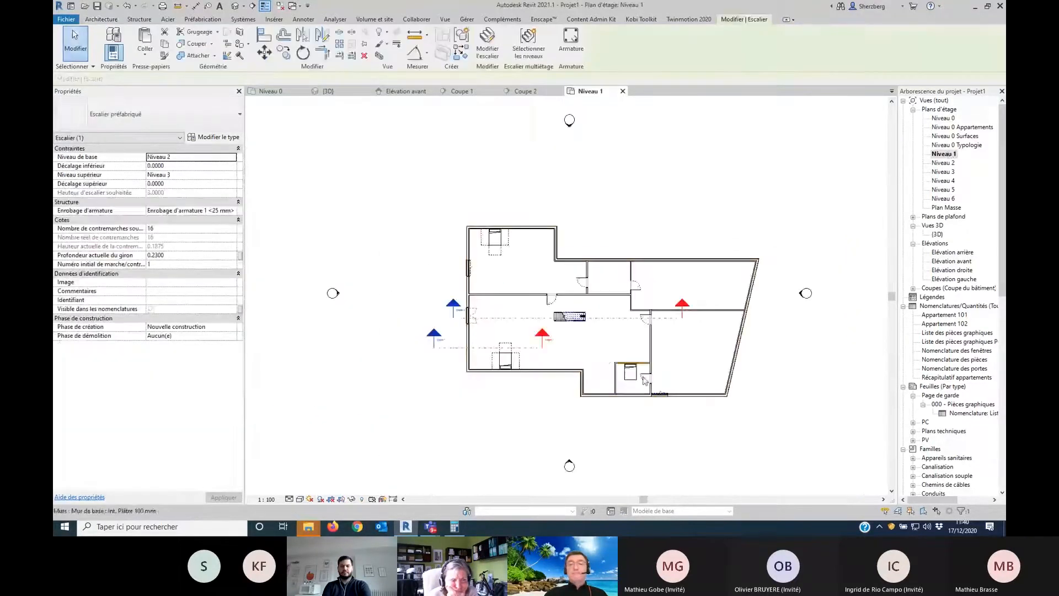
{"action": "scroll", "coordinate": [571, 399], "scroll_direction": "up", "scroll_amount": 6}
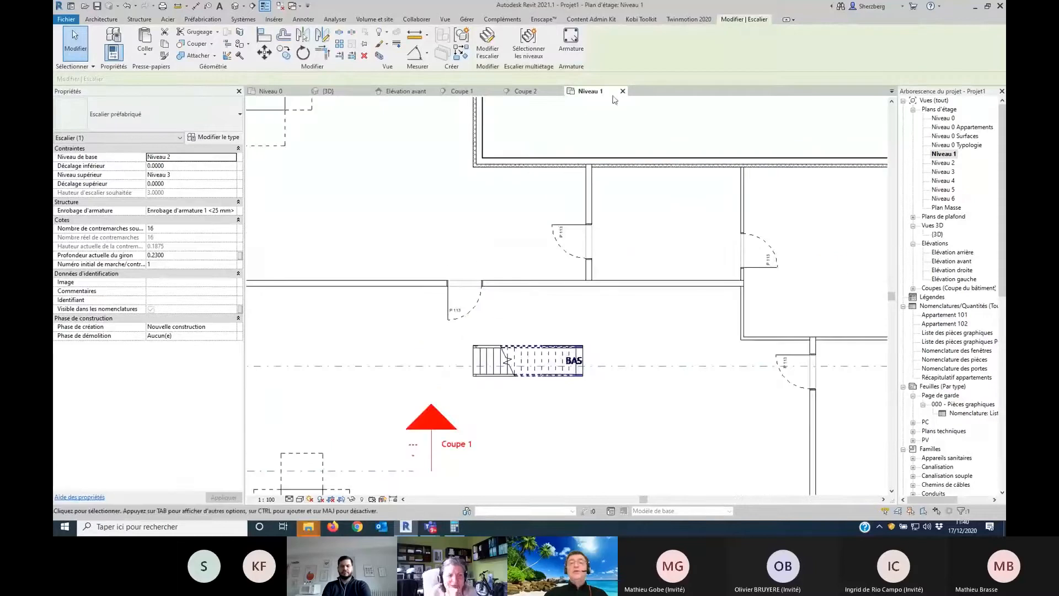
{"action": "key", "text": "Escape"}
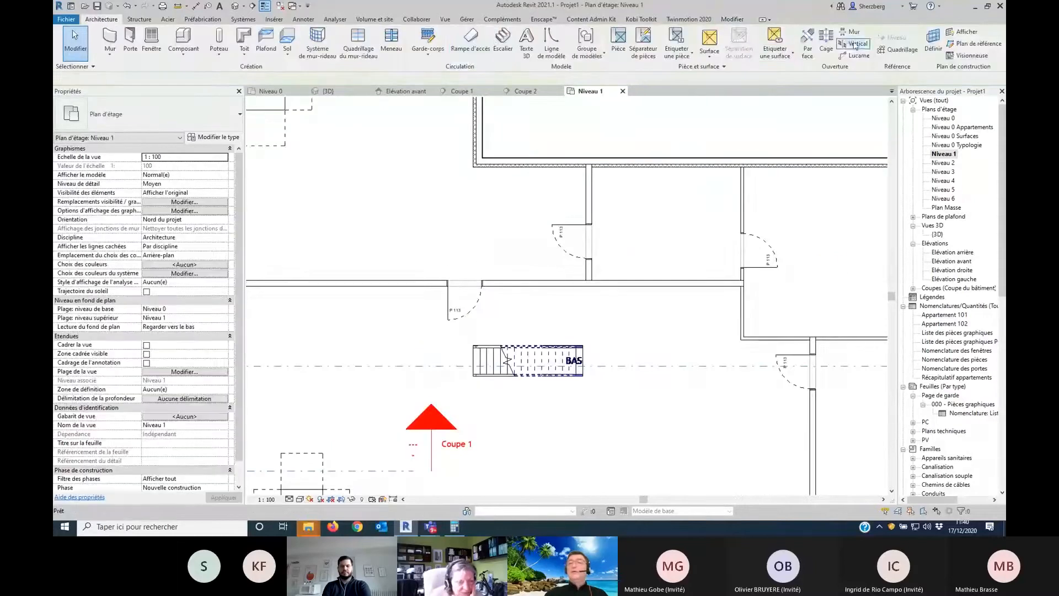
{"action": "left_click", "coordinate": [826, 44]}
{"action": "scroll", "coordinate": [552, 409], "scroll_direction": "up", "scroll_amount": 3}
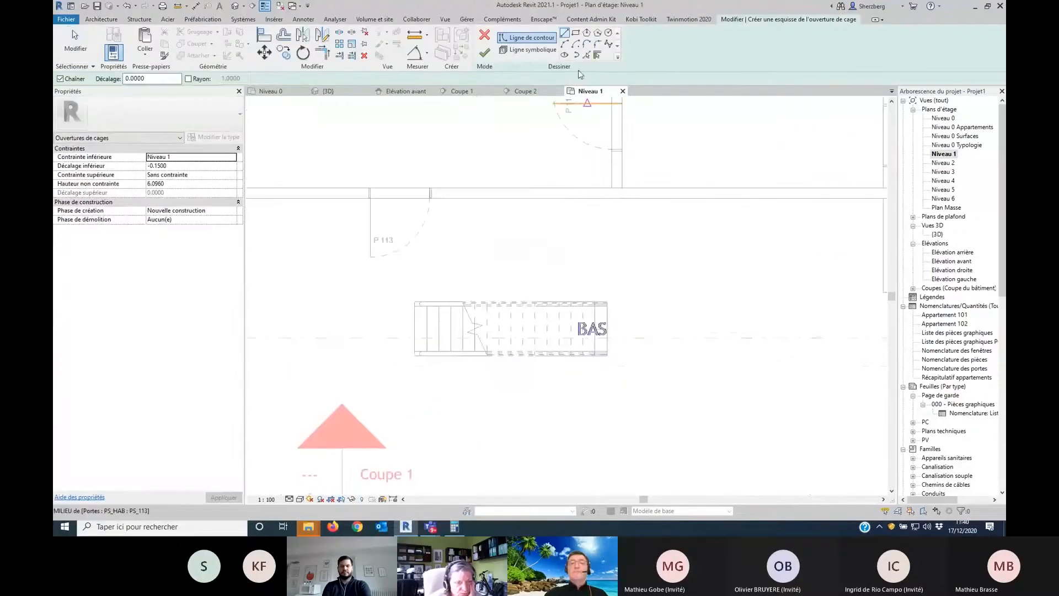
{"action": "left_click", "coordinate": [575, 32]}
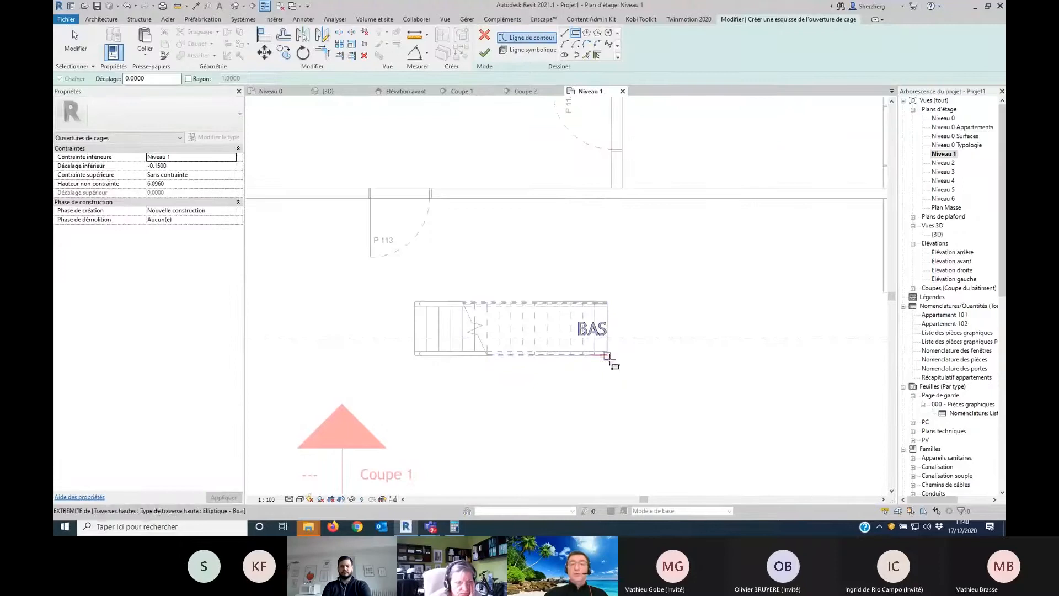
{"action": "left_click", "coordinate": [607, 355]}
{"action": "left_click", "coordinate": [415, 302]}
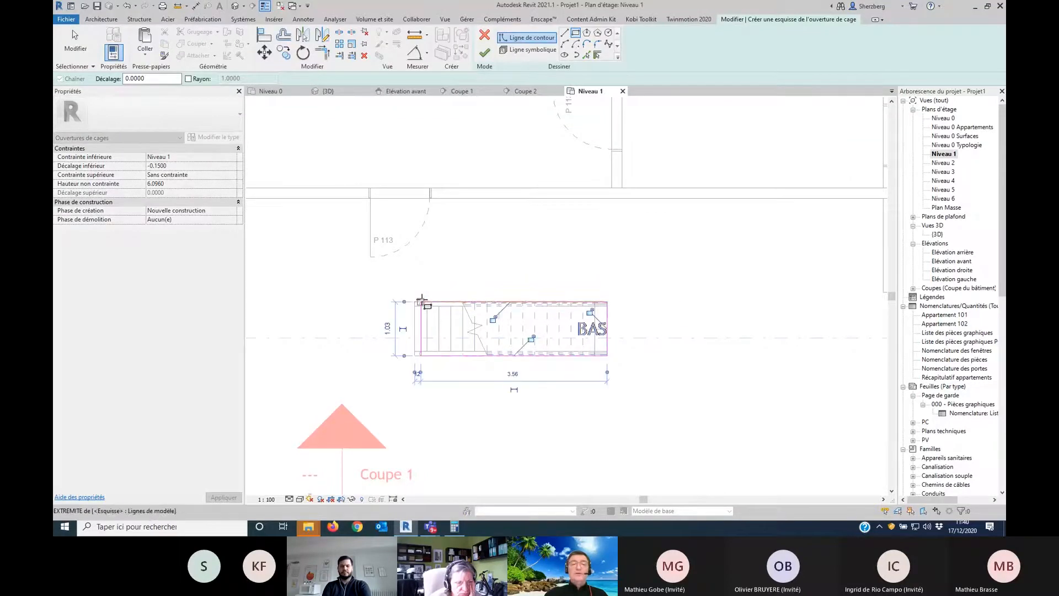
{"action": "left_click", "coordinate": [486, 55]}
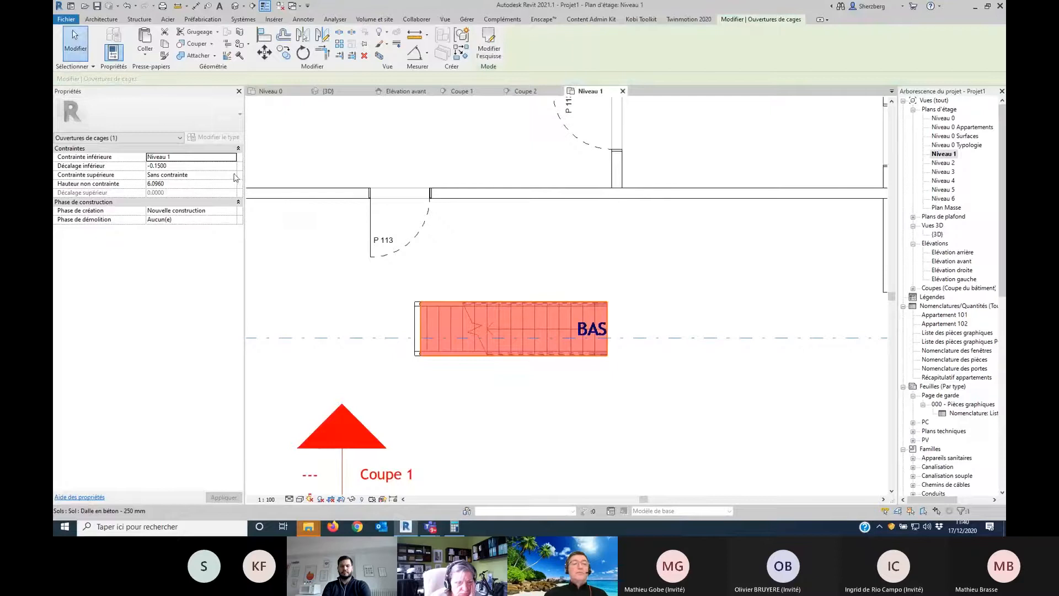
{"action": "left_click", "coordinate": [232, 176]}
{"action": "left_click", "coordinate": [193, 220]}
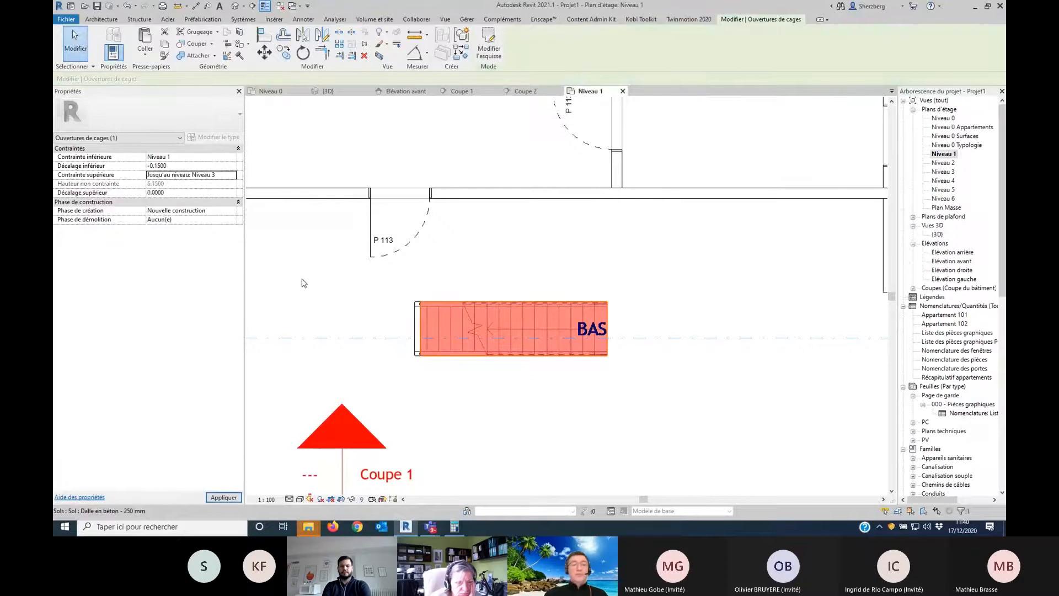
Step: Examine in section Coupe 2 how the shaft opening cuts the floor slabs around the stacked stairs
{"action": "left_click", "coordinate": [331, 167]}
{"action": "scroll", "coordinate": [331, 342], "scroll_direction": "down", "scroll_amount": 3}
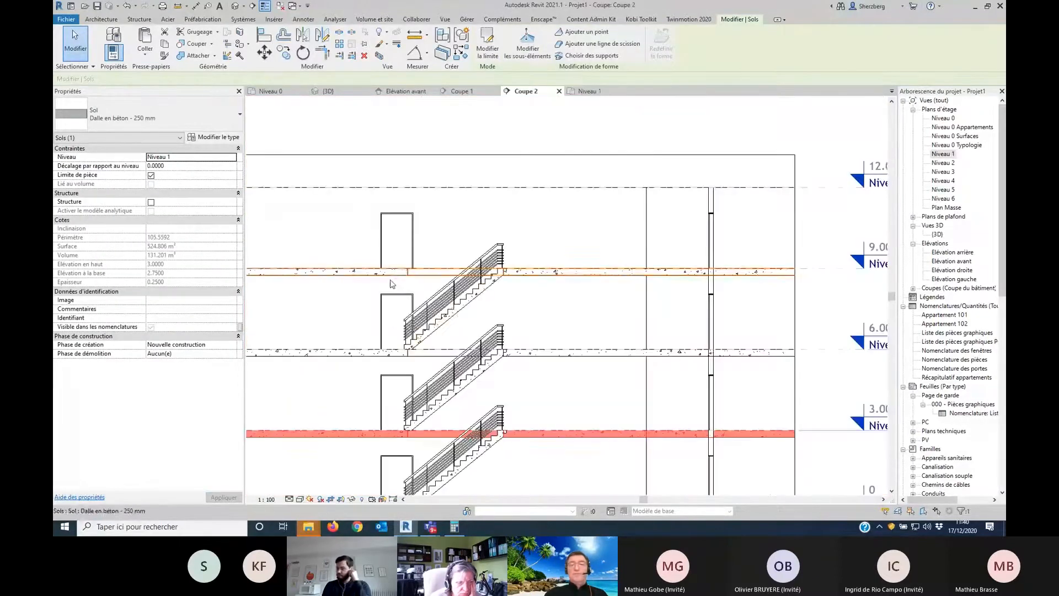
{"action": "middle_click_drag", "start_coordinate": [478, 303], "coordinate": [522, 195]}
{"action": "scroll", "coordinate": [495, 333], "scroll_direction": "up", "scroll_amount": 4}
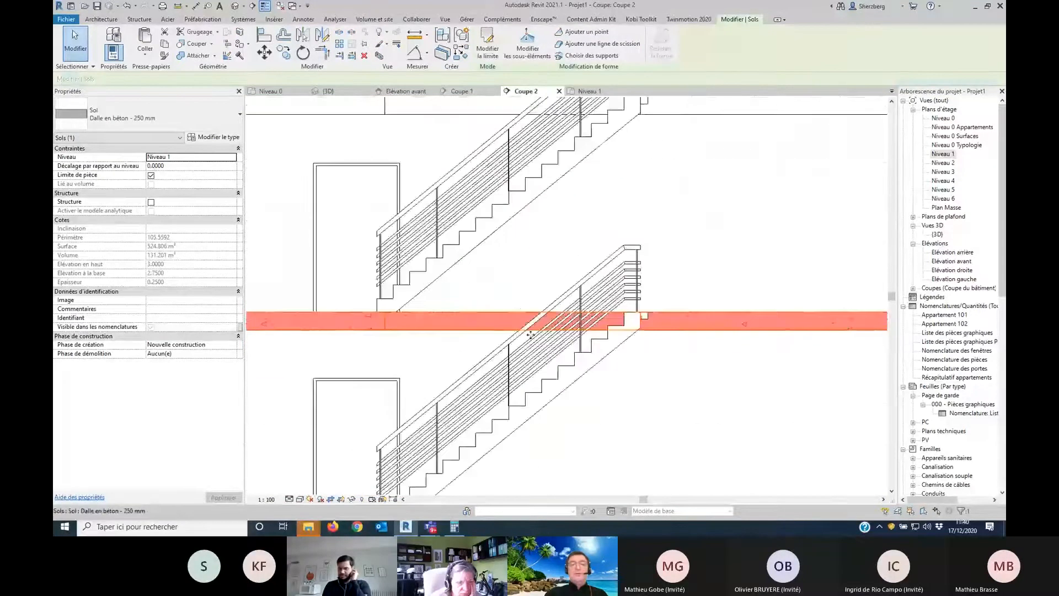
{"action": "left_click", "coordinate": [627, 388]}
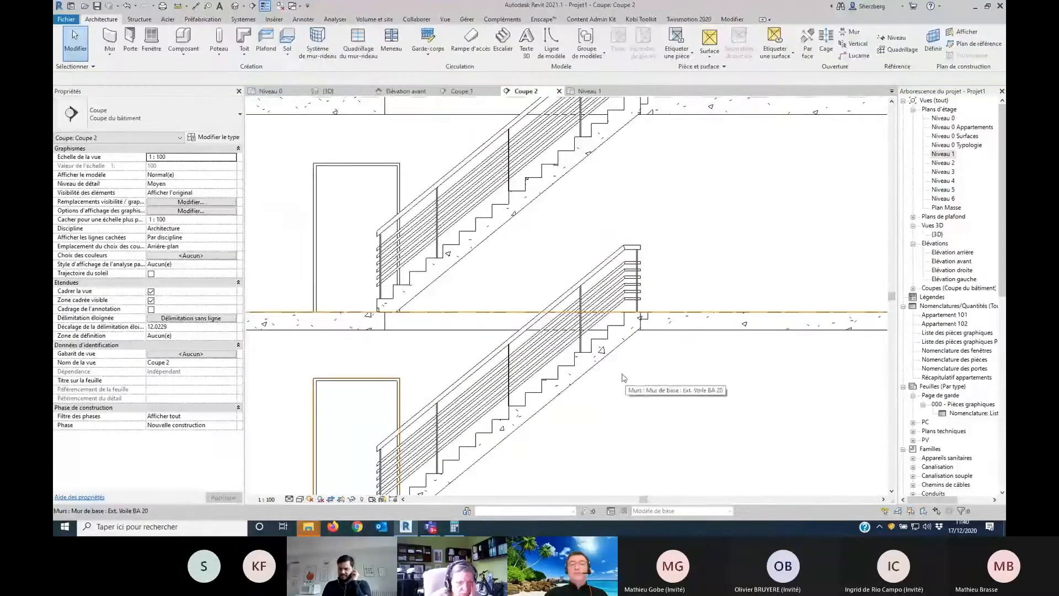
{"action": "scroll", "coordinate": [594, 354], "scroll_direction": "down", "scroll_amount": 5}
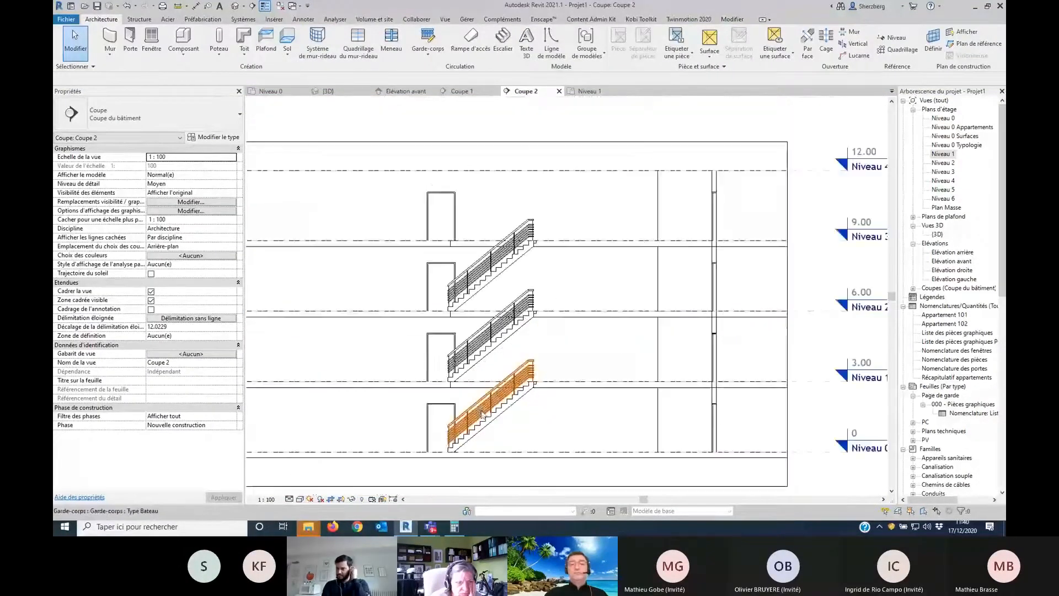
{"action": "scroll", "coordinate": [494, 266], "scroll_direction": "up", "scroll_amount": 1}
{"action": "scroll", "coordinate": [486, 255], "scroll_direction": "up", "scroll_amount": 2}
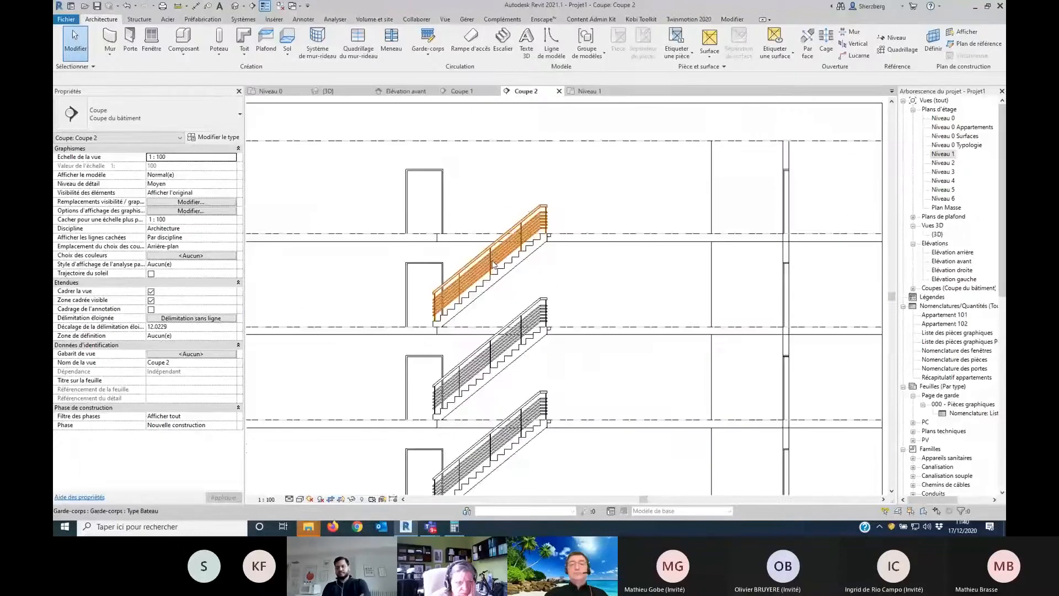
Step: In section Coupe 2, stretch the top of the shaft opening to about 2.11 m above Niveau 3
{"action": "left_click", "coordinate": [478, 233]}
{"action": "middle_click_drag", "start_coordinate": [493, 284], "coordinate": [496, 402]}
{"action": "mouse_move", "coordinate": [498, 348]}
{"action": "left_mouse_down"}
{"action": "mouse_move", "coordinate": [512, 217]}
{"action": "mouse_move", "coordinate": [499, 275]}
{"action": "left_mouse_up"}
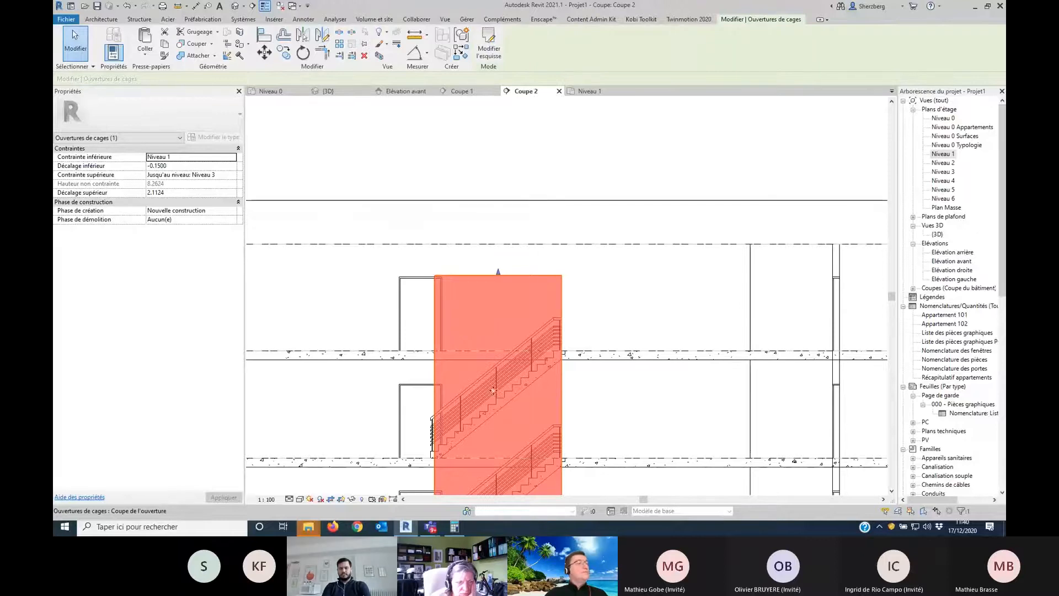
Step: In the Niveau 3 plan, start a footprint roof without slope and trace the whole exterior wall chain with a 0.30 m overhang
{"action": "scroll", "coordinate": [474, 383], "scroll_direction": "down", "scroll_amount": 3}
{"action": "scroll", "coordinate": [472, 383], "scroll_direction": "down", "scroll_amount": 2}
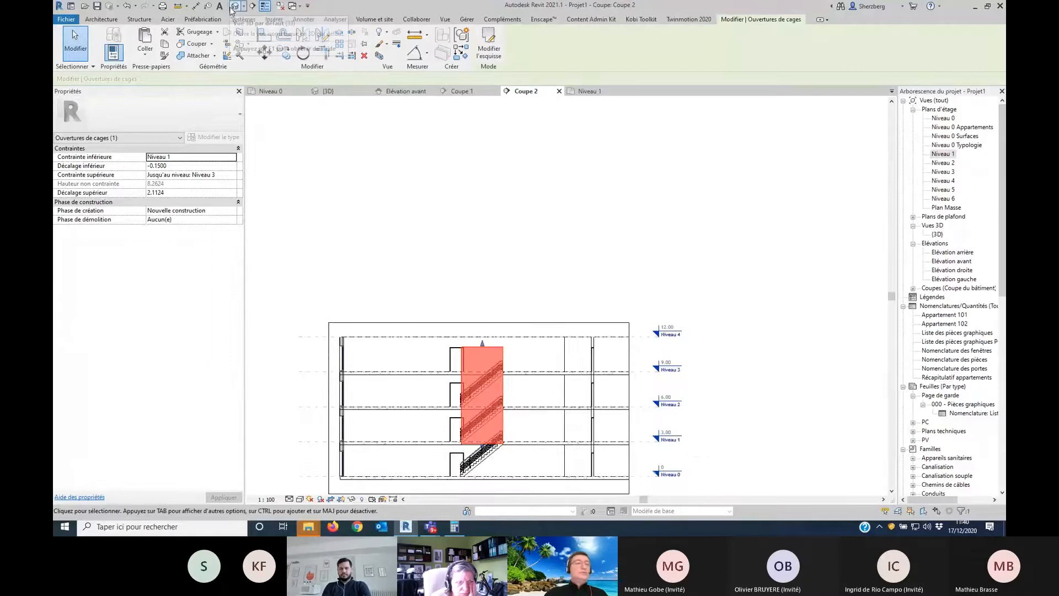
{"action": "left_click", "coordinate": [234, 7]}
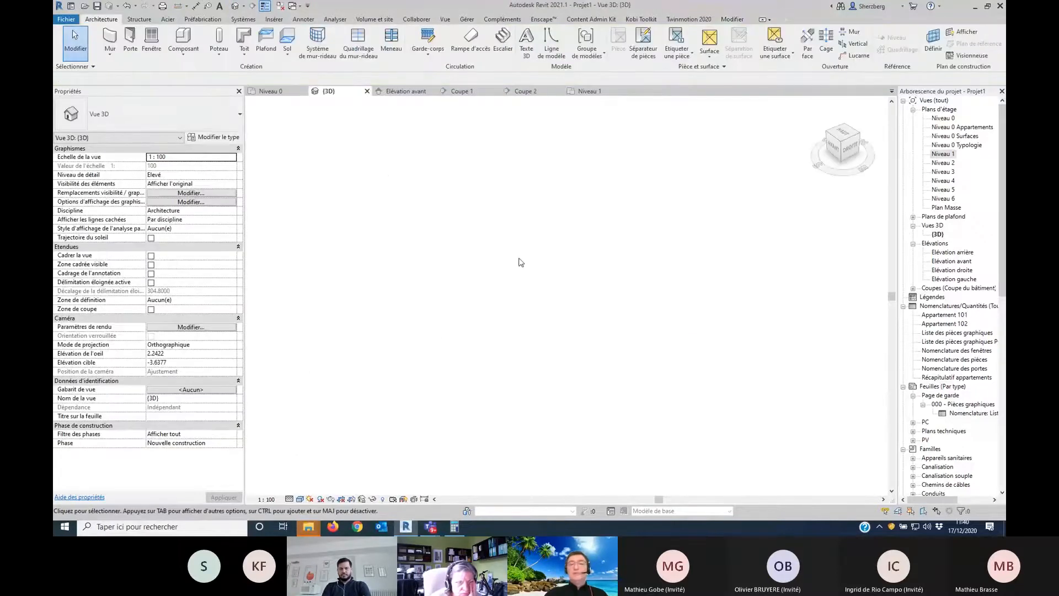
{"action": "mouse_move", "coordinate": [496, 386]}
{"action": "middle_mouse_down", "text": "shift"}
{"action": "mouse_move", "coordinate": [504, 402]}
{"action": "mouse_move", "coordinate": [568, 435]}
{"action": "mouse_move", "coordinate": [650, 409]}
{"action": "mouse_move", "coordinate": [704, 342]}
{"action": "mouse_move", "coordinate": [551, 358]}
{"action": "mouse_move", "coordinate": [449, 323]}
{"action": "mouse_move", "coordinate": [486, 353]}
{"action": "middle_mouse_up", "text": "shift"}
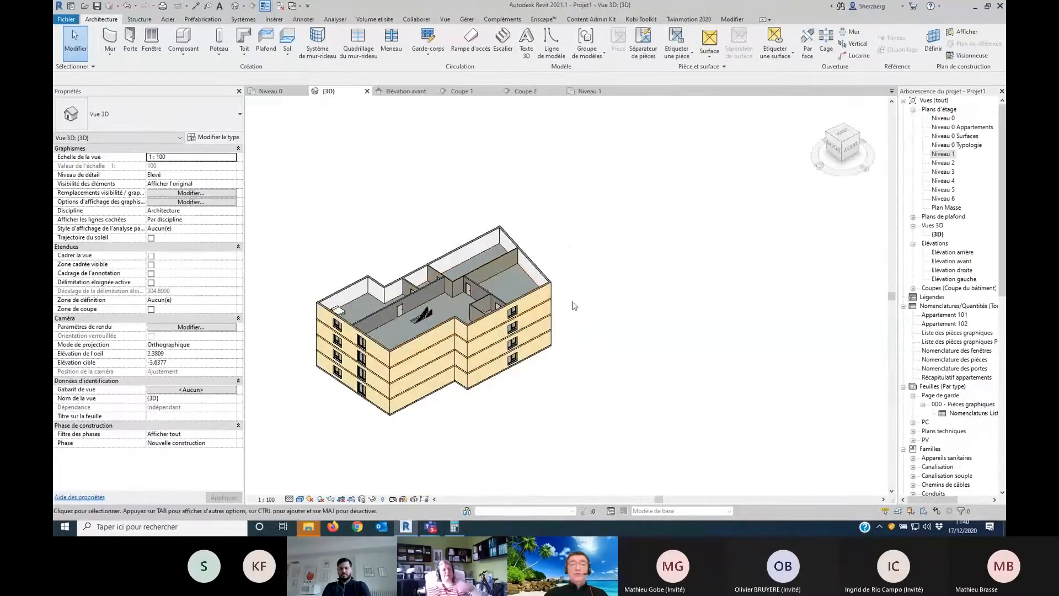
{"action": "double_click", "coordinate": [943, 172]}
{"action": "scroll", "coordinate": [627, 428], "scroll_direction": "up", "scroll_amount": 3}
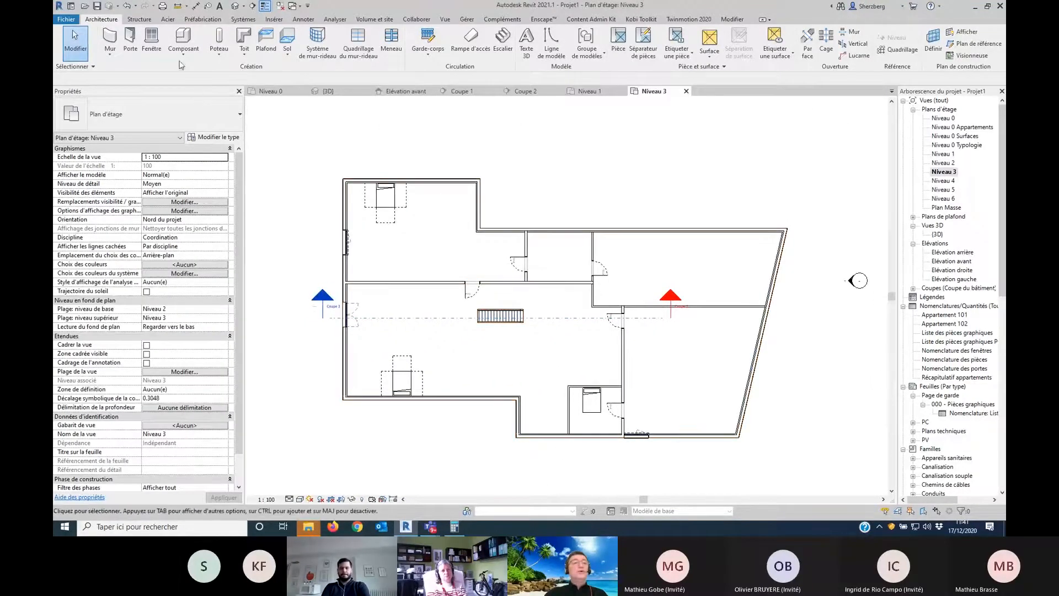
{"action": "left_click", "coordinate": [243, 37]}
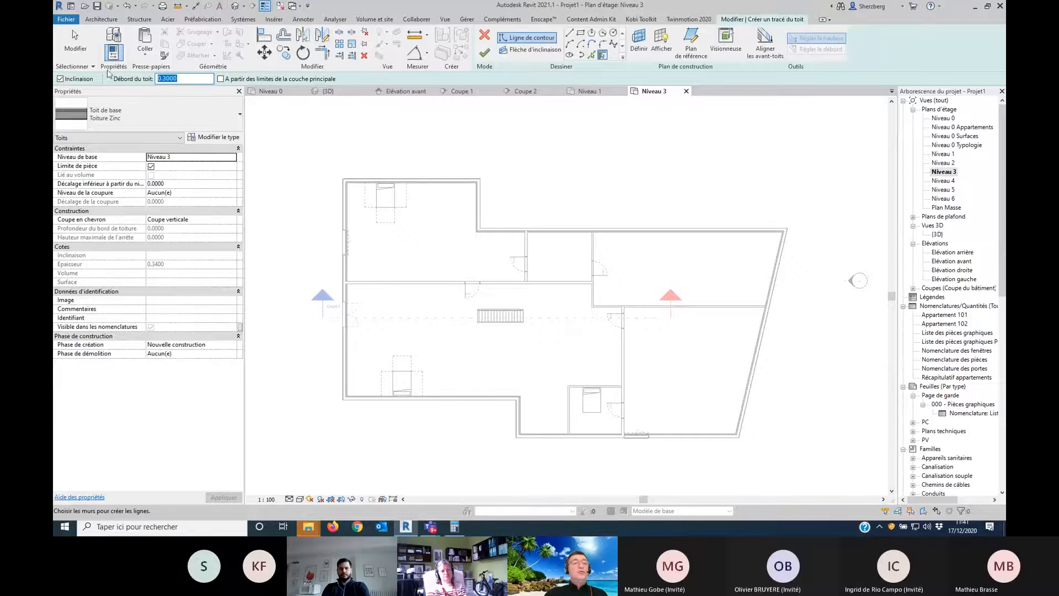
{"action": "left_click", "coordinate": [61, 80]}
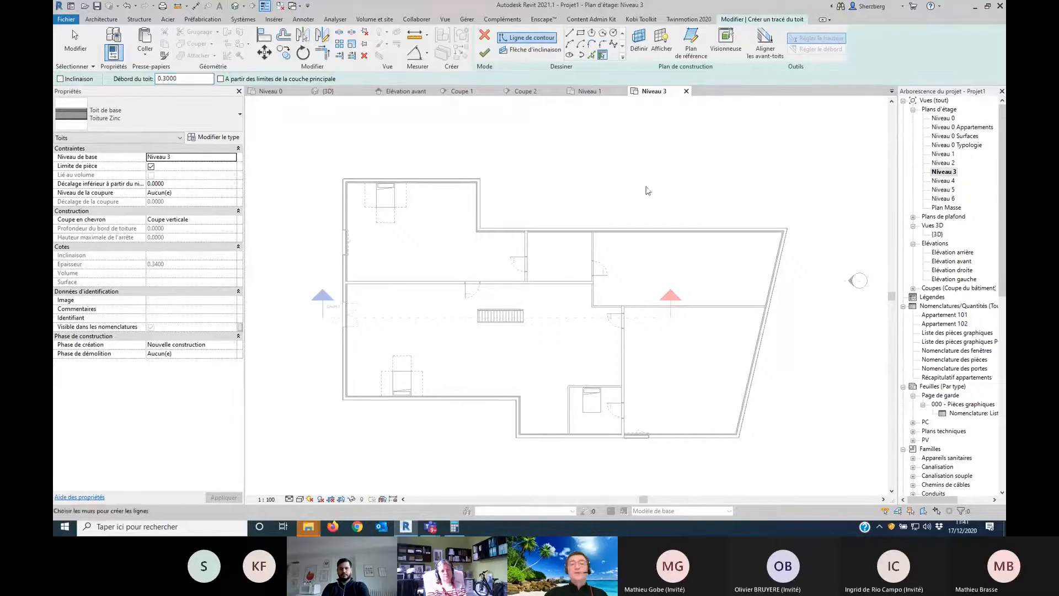
{"action": "key", "text": "Tab"}
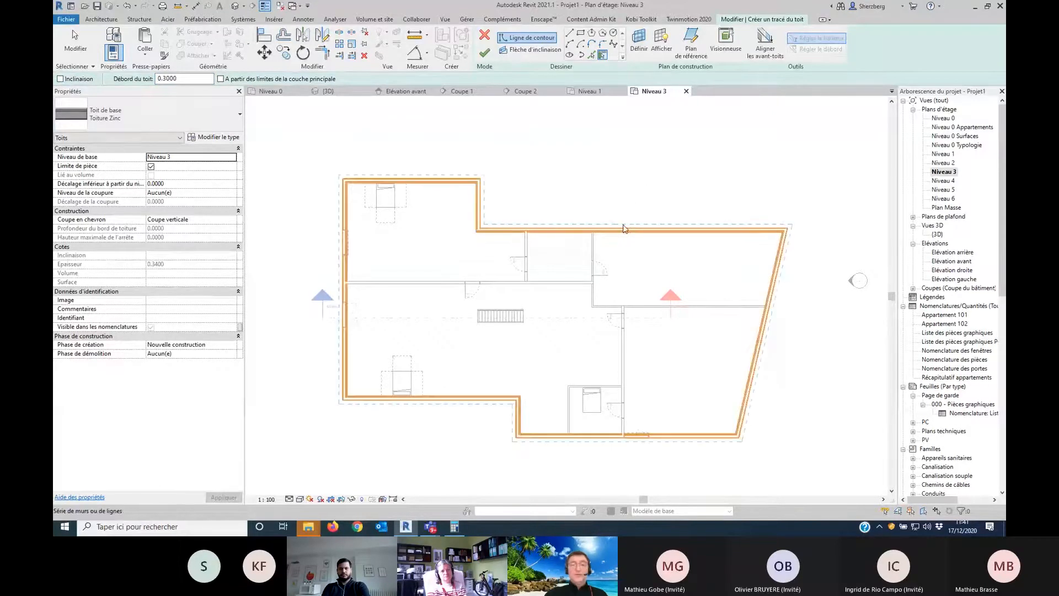
{"action": "left_click", "coordinate": [625, 230]}
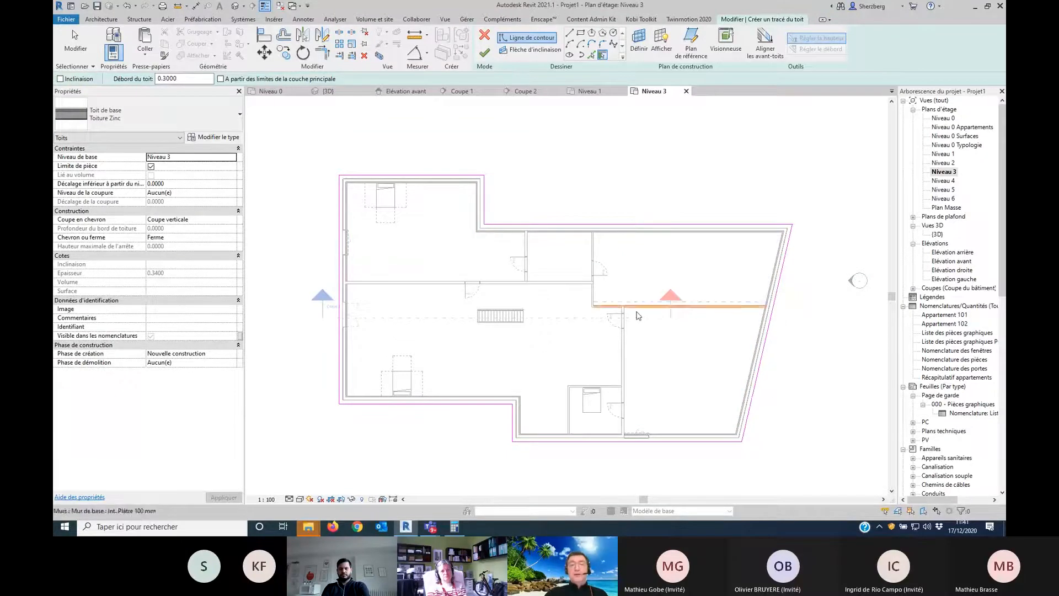
Step: Define a 30° slope on the footprint's upper-left and lower-right horizontal edges, and finish the roof without attaching the highlighted walls
{"action": "key", "text": "Escape"}
{"action": "left_click", "coordinate": [583, 441]}
{"action": "left_click", "coordinate": [418, 176]}
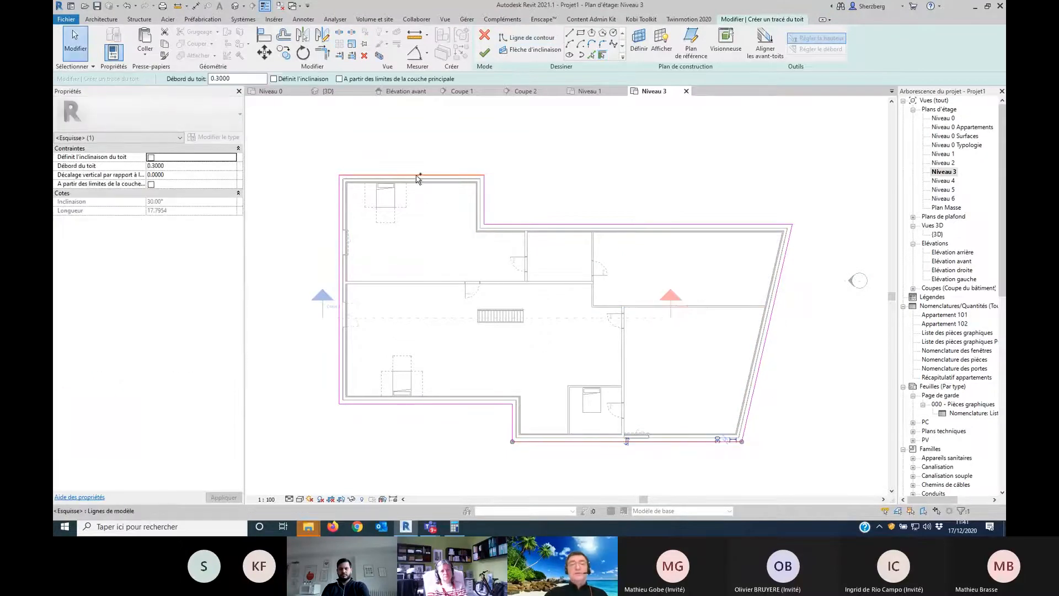
{"action": "left_click", "coordinate": [418, 176], "text": "ctrl"}
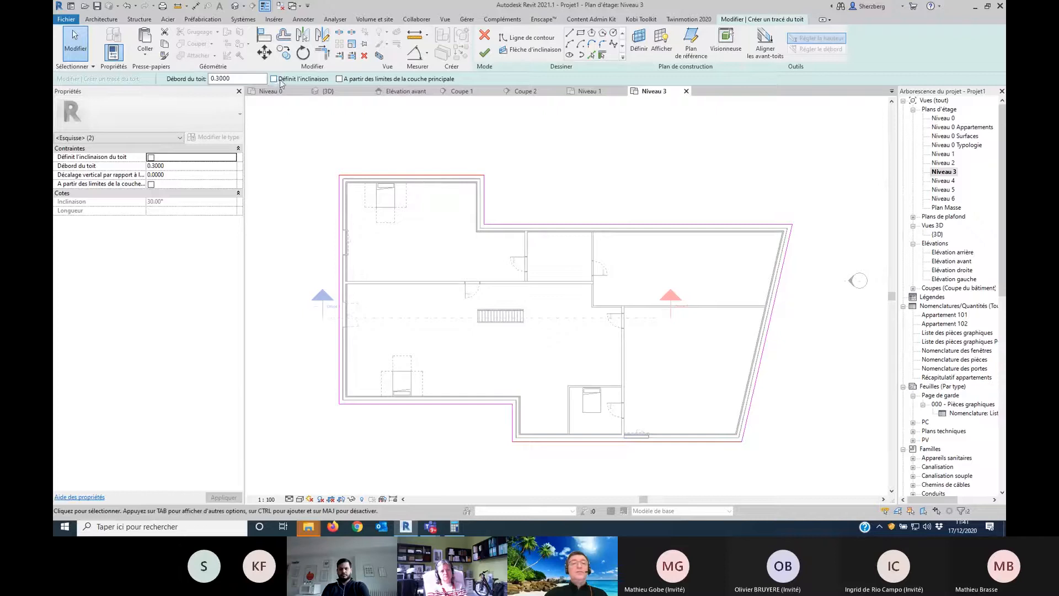
{"action": "left_click", "coordinate": [279, 80]}
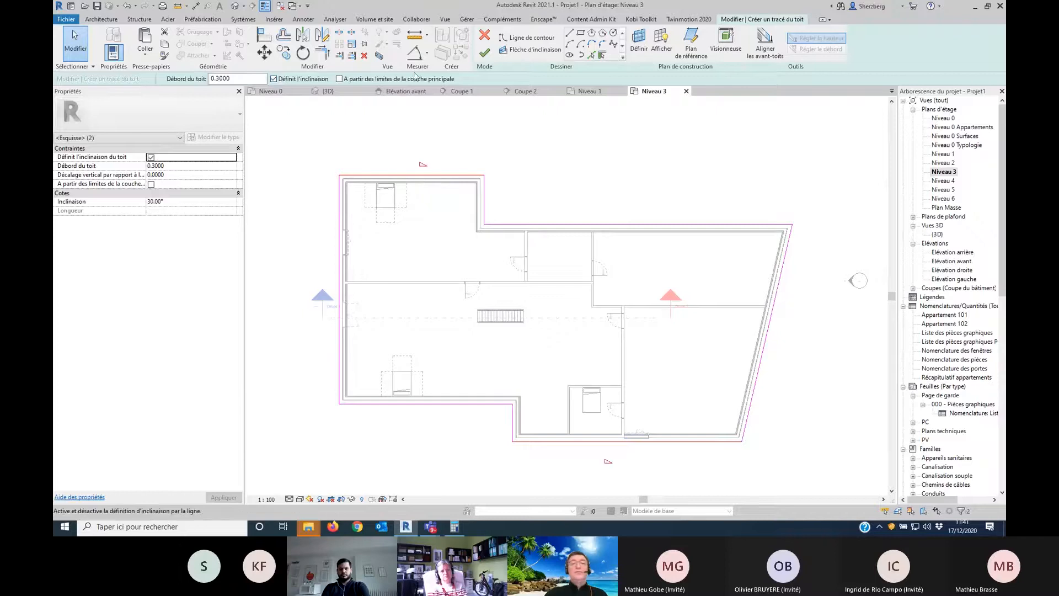
{"action": "left_click", "coordinate": [484, 53]}
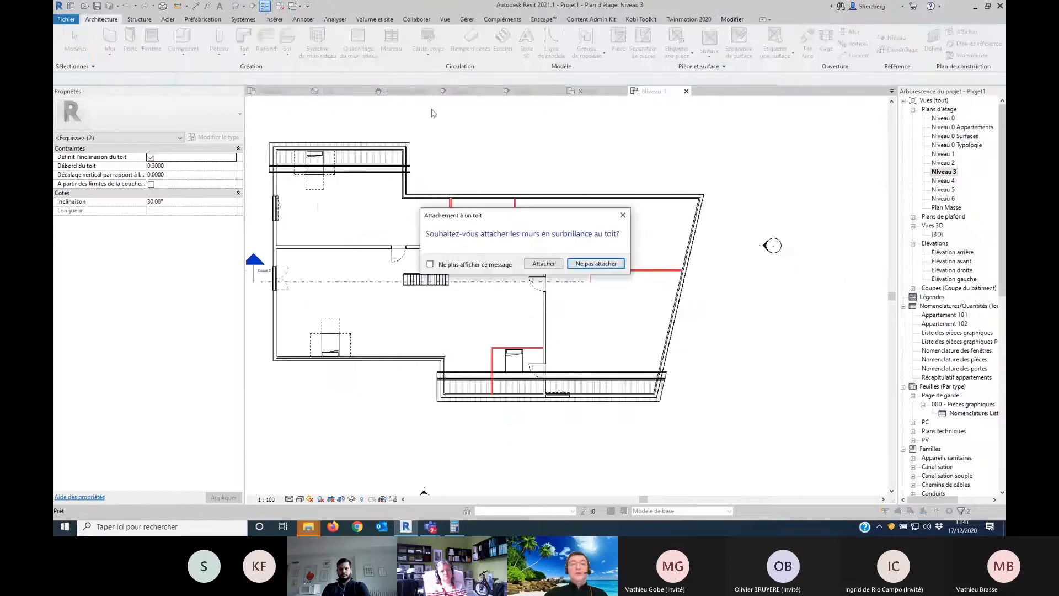
{"action": "left_click", "coordinate": [589, 264]}
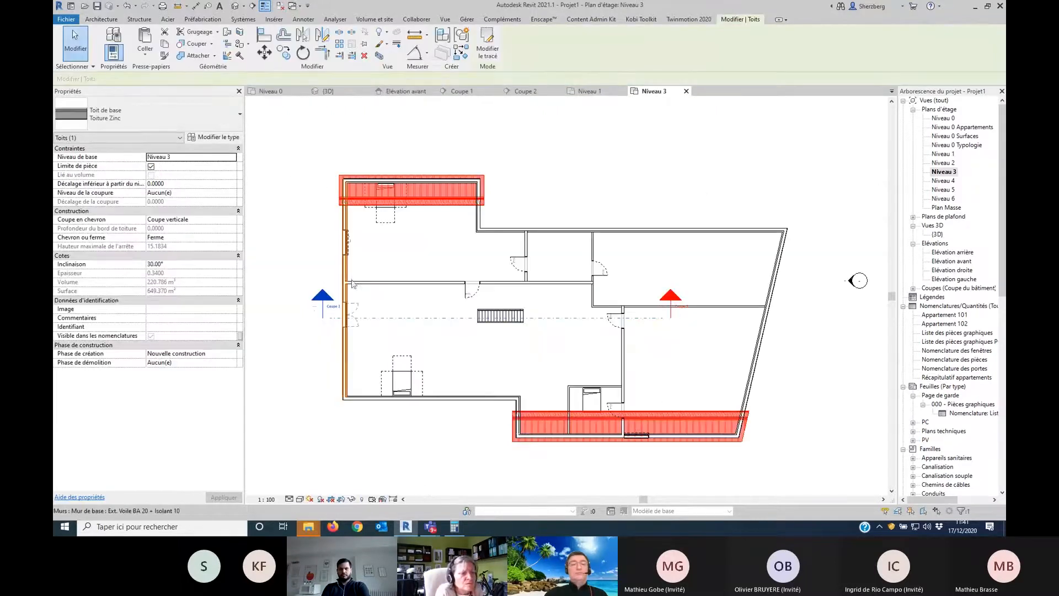
Step: Attach the tops of the Niveau 3 exterior wall chain to the roof, deleting the conflicting 190/90x155_D_VR window occurrences
{"action": "key", "text": "Tab"}
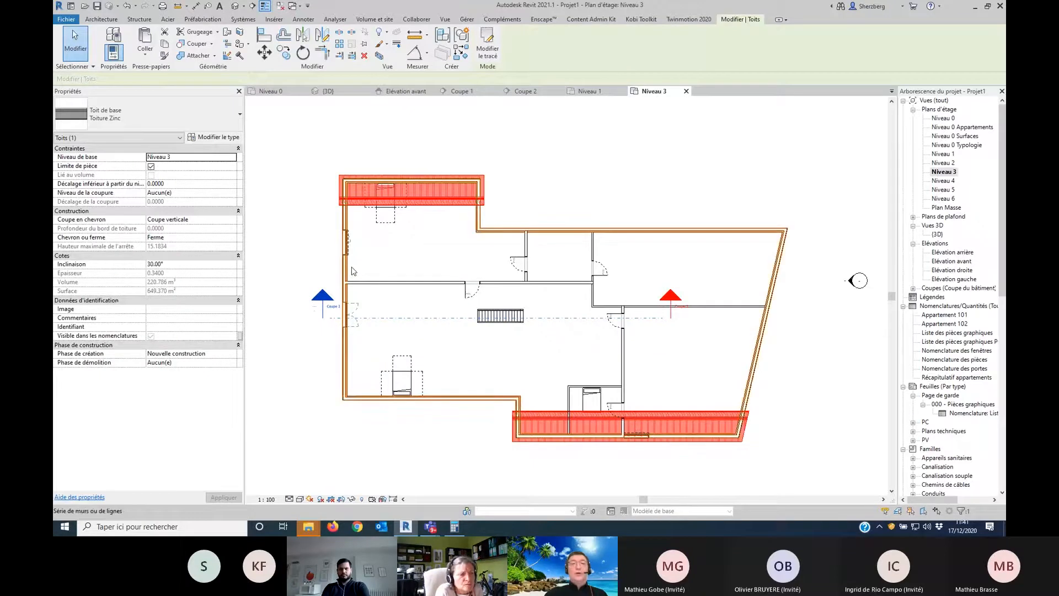
{"action": "left_click", "coordinate": [354, 271]}
{"action": "left_click", "coordinate": [578, 41]}
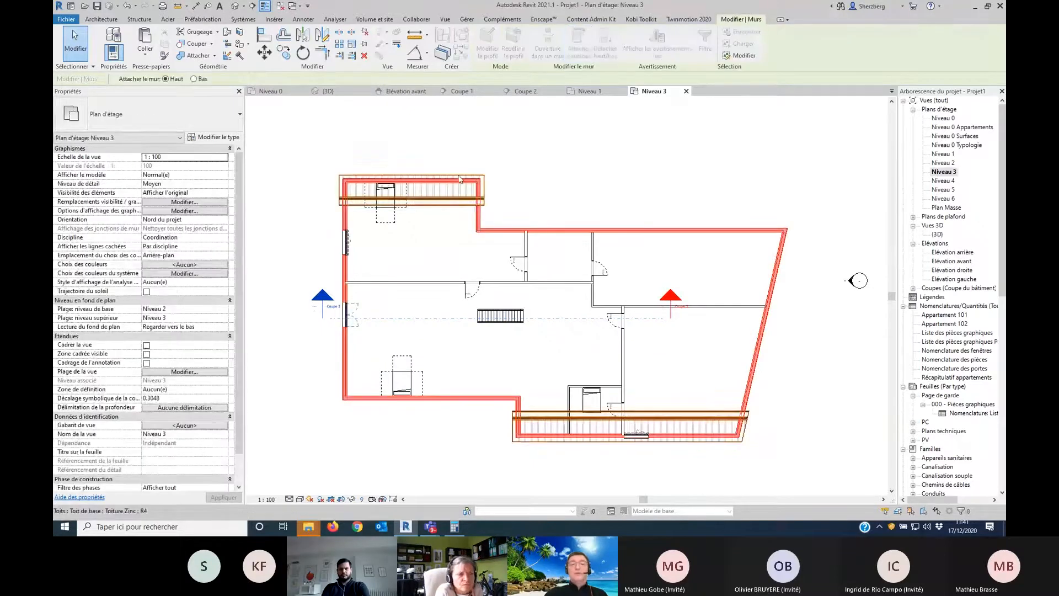
{"action": "left_click", "coordinate": [460, 178]}
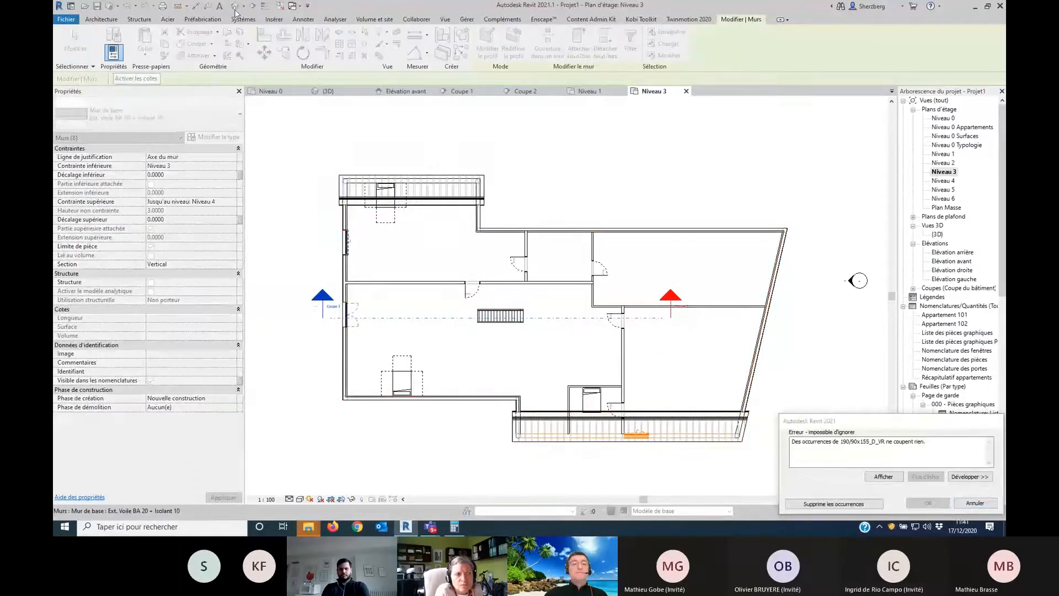
{"action": "left_click", "coordinate": [833, 504]}
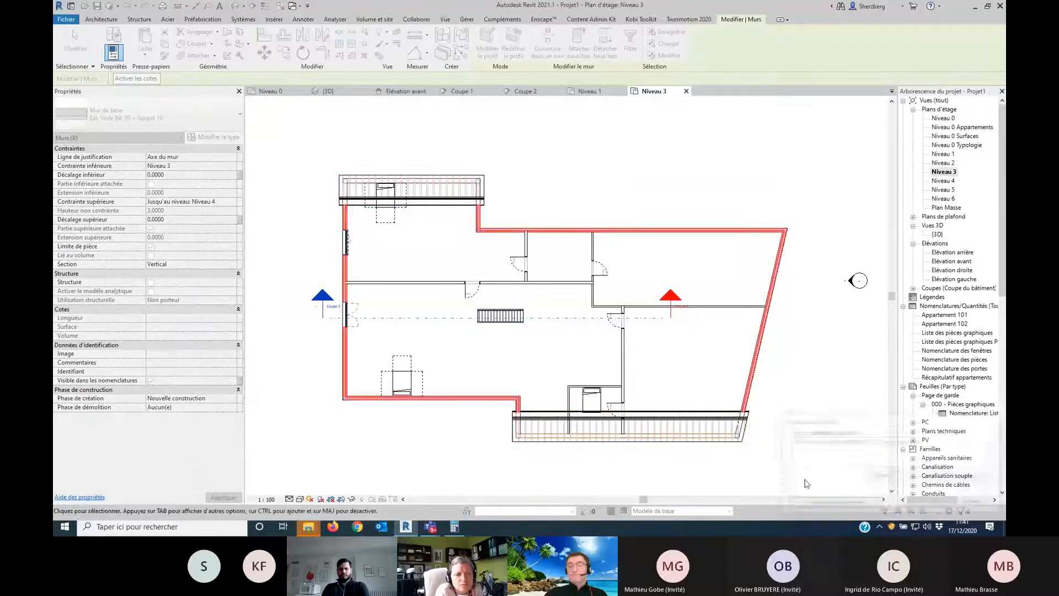
Step: In the 3D view, set the zinc roof's base offset from Niveau 3 to 3 m
{"action": "left_click", "coordinate": [235, 7]}
{"action": "middle_click_drag", "start_coordinate": [522, 375], "coordinate": [546, 350], "text": "shift"}
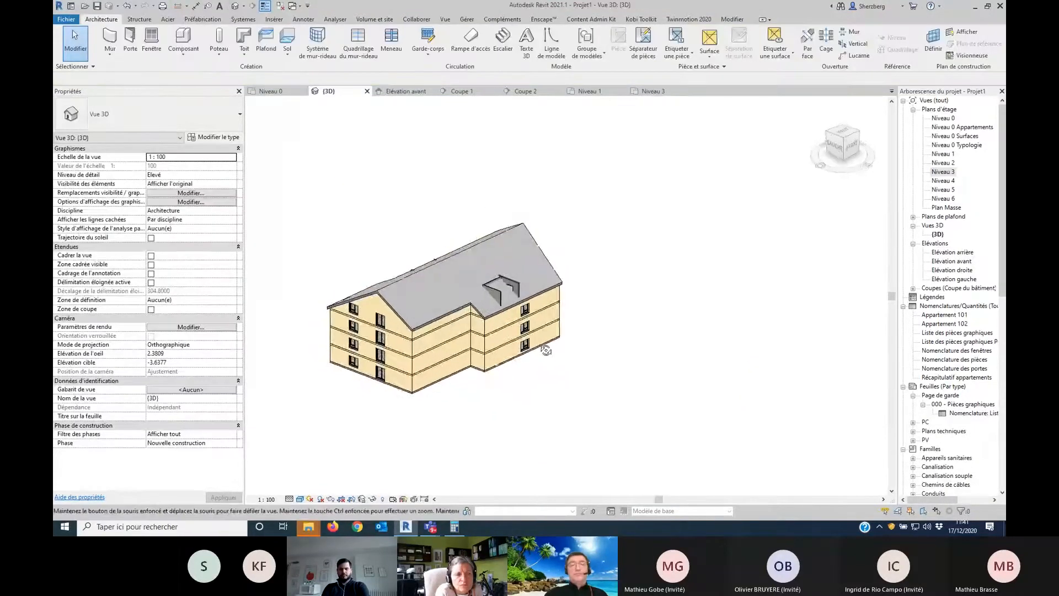
{"action": "scroll", "coordinate": [546, 350], "scroll_direction": "up", "scroll_amount": 5}
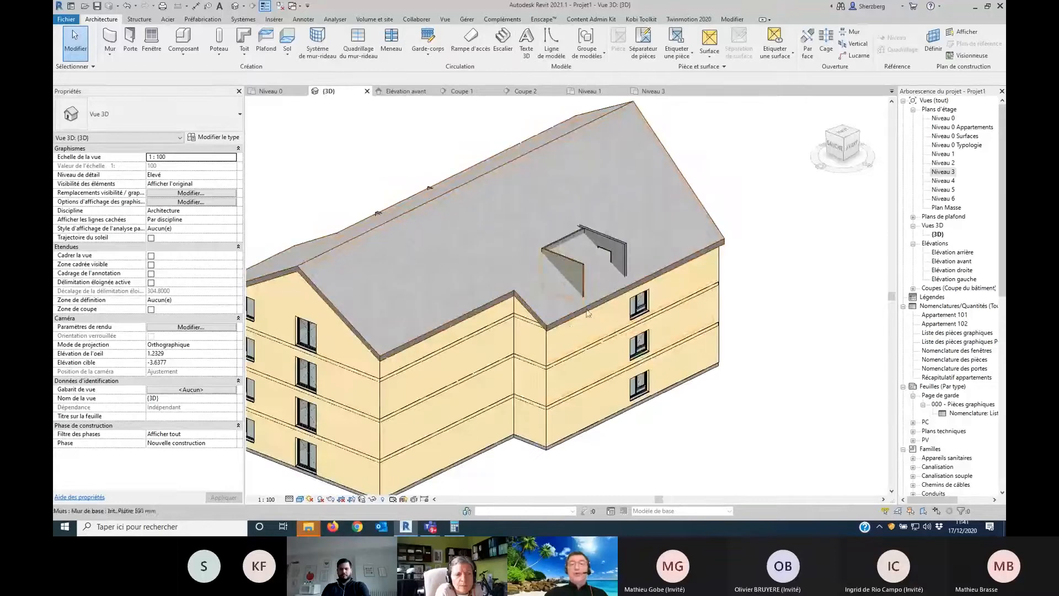
{"action": "left_click", "coordinate": [572, 264]}
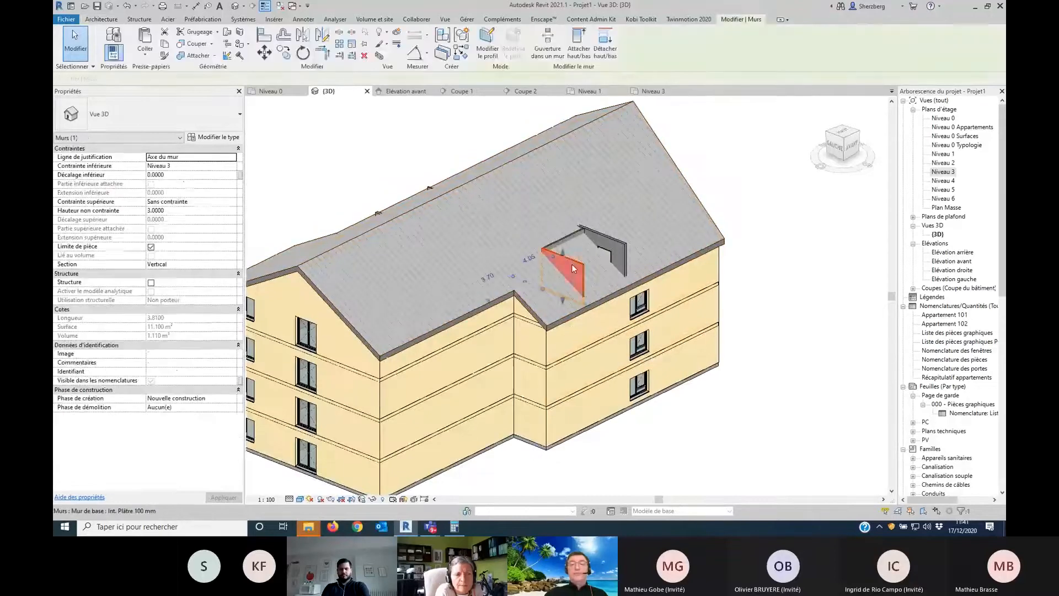
{"action": "left_click", "coordinate": [471, 187]}
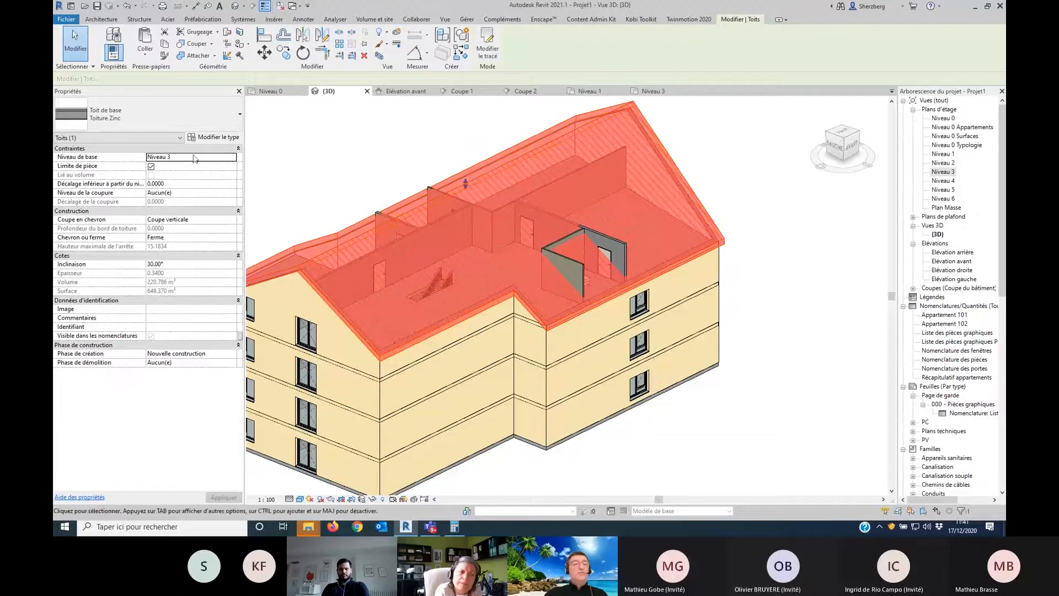
{"action": "left_click", "coordinate": [180, 184]}
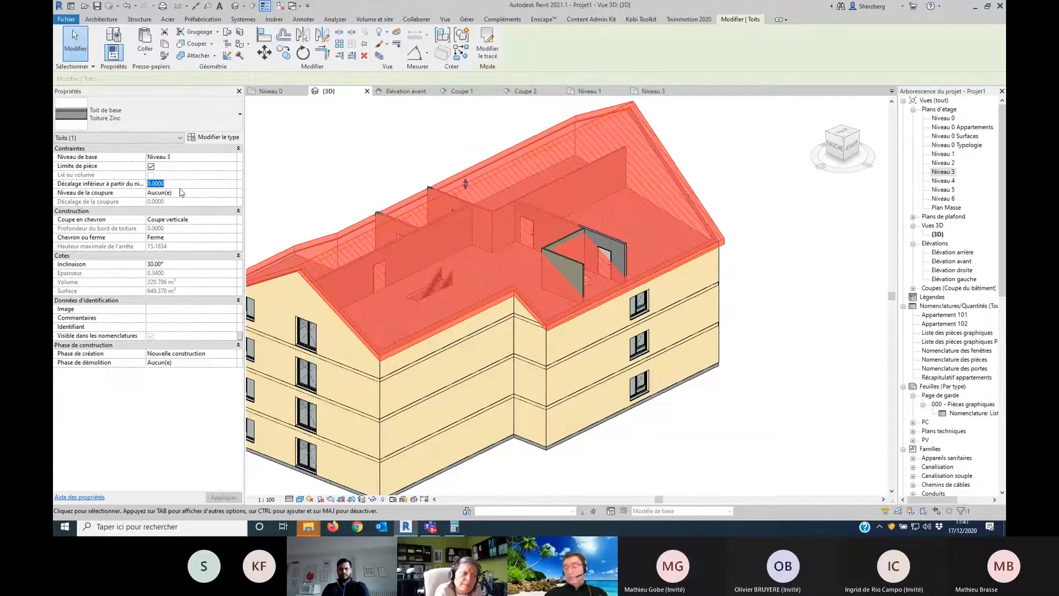
{"action": "type", "text": "2"}
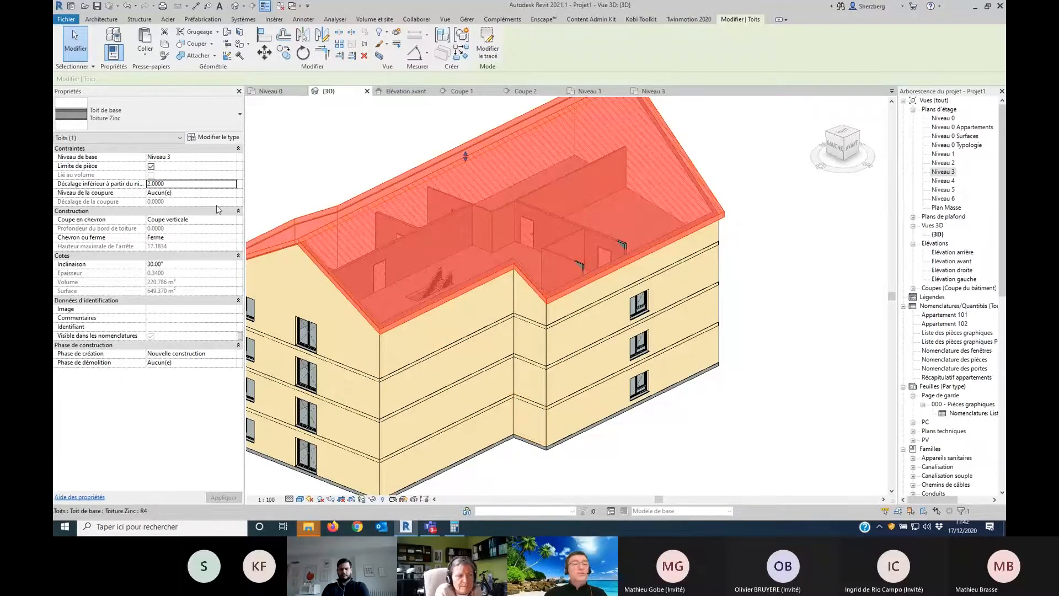
{"action": "left_click", "coordinate": [181, 184]}
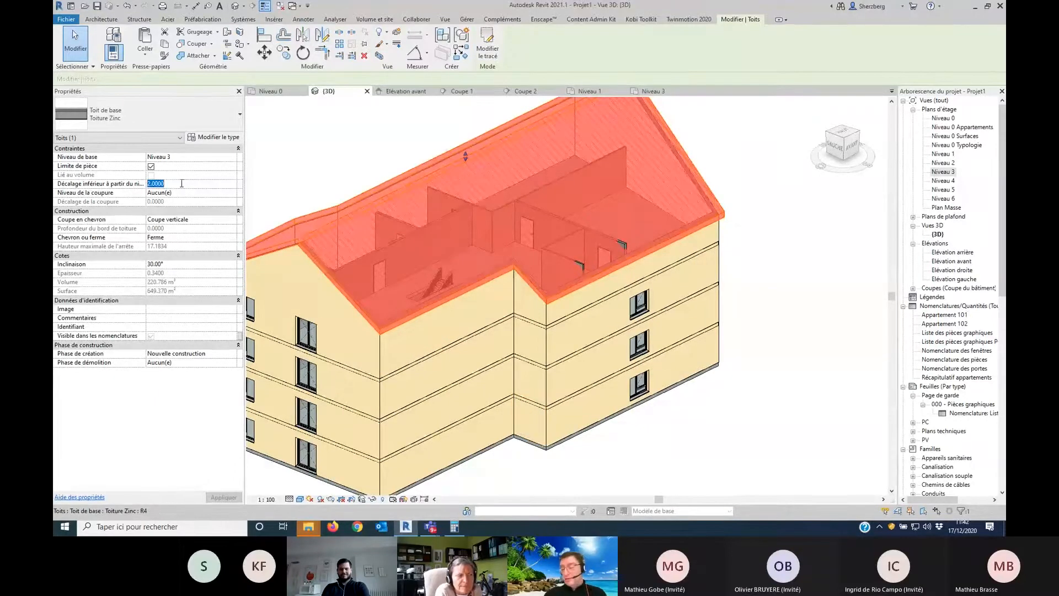
{"action": "type", "text": "3.0000"}
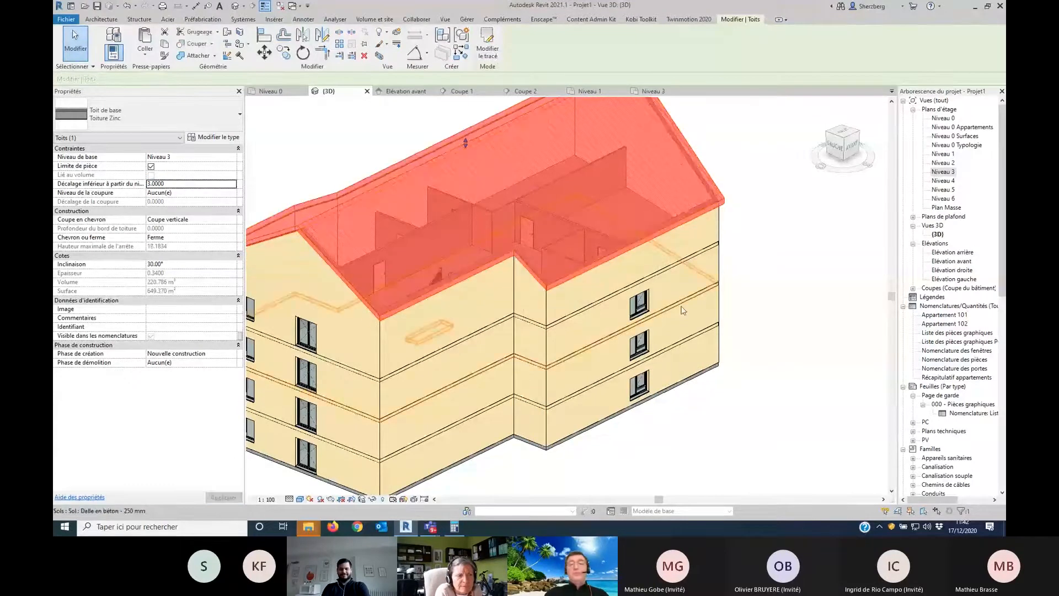
Step: Edit the roof footprint so the gable edge above the paired windows defines a 30° slope, and finish without attaching walls
{"action": "left_click", "coordinate": [682, 310]}
{"action": "scroll", "coordinate": [682, 310], "scroll_direction": "down", "scroll_amount": 2}
{"action": "middle_click_drag", "start_coordinate": [745, 400], "coordinate": [589, 340], "text": "shift"}
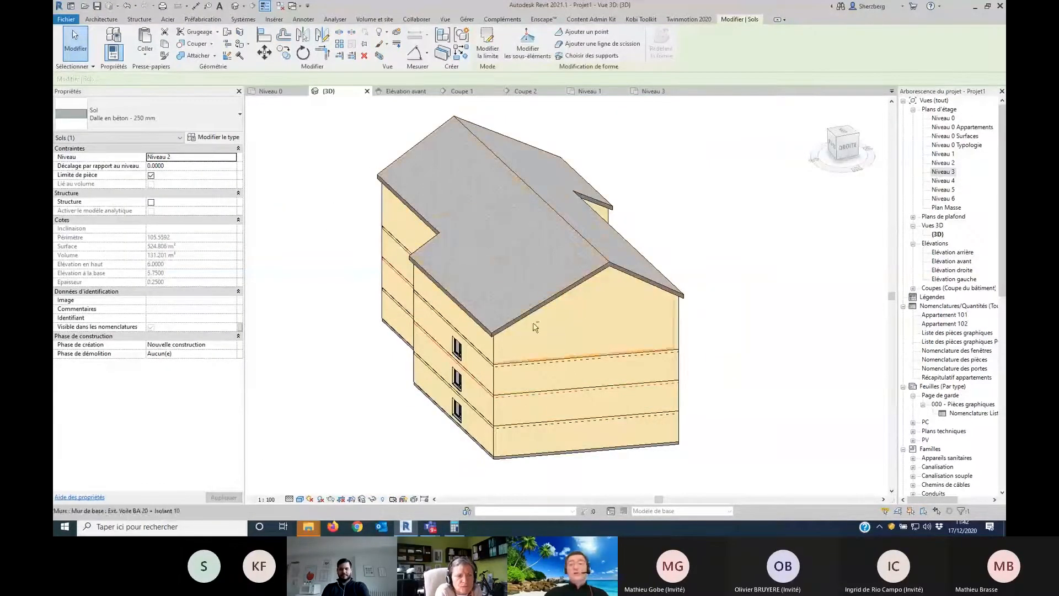
{"action": "middle_click_drag", "start_coordinate": [536, 309], "coordinate": [750, 331], "text": "shift"}
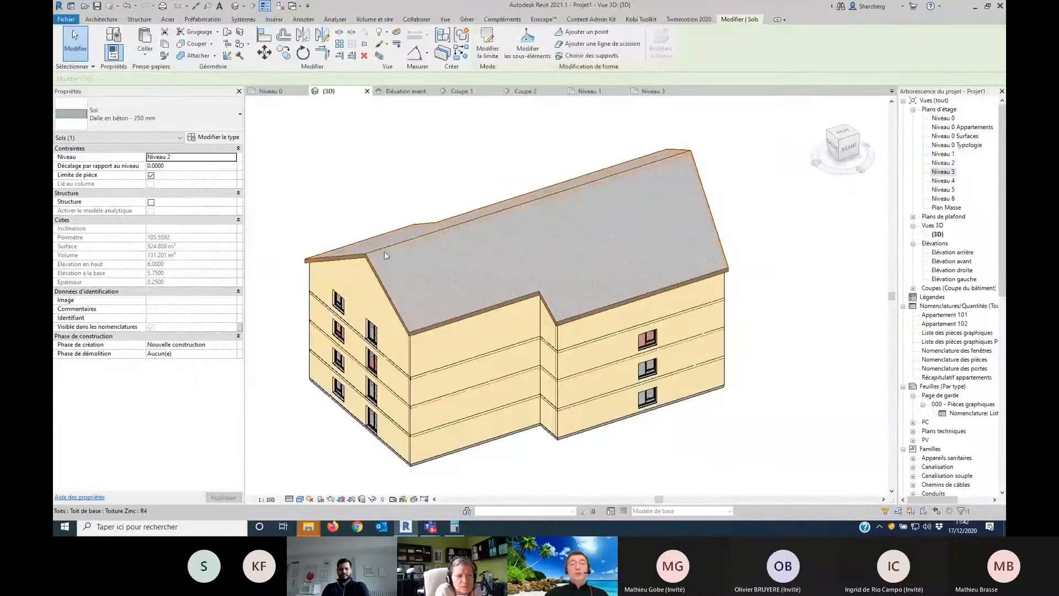
{"action": "left_click", "coordinate": [385, 255]}
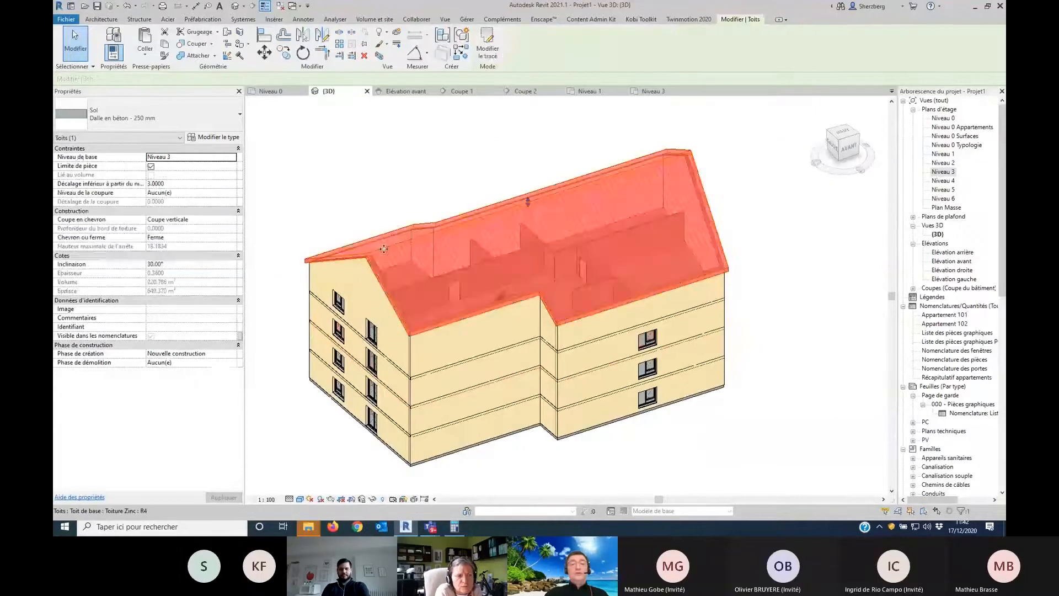
{"action": "left_click", "coordinate": [488, 52]}
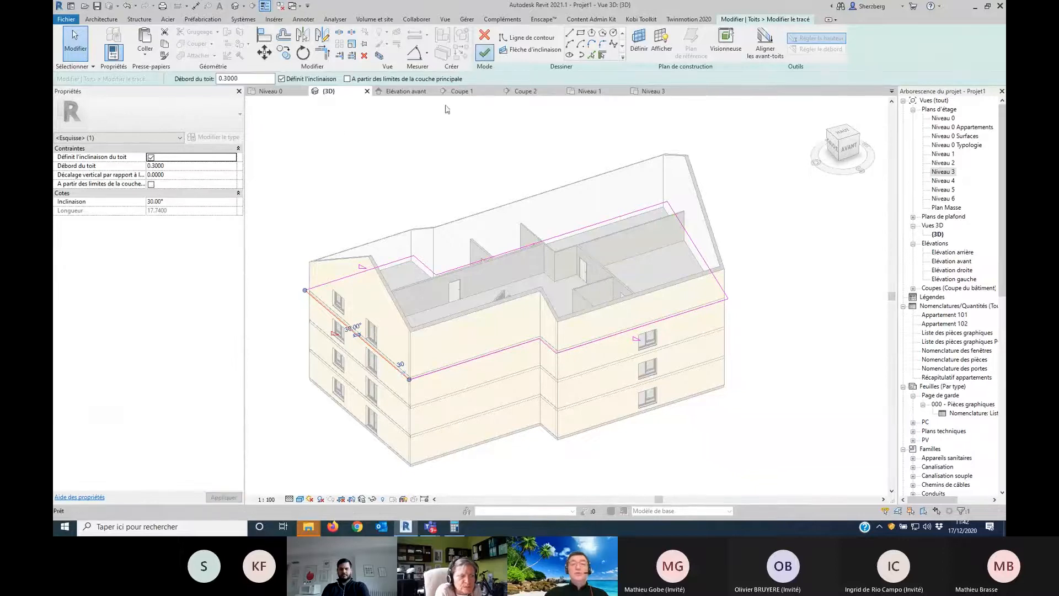
{"action": "left_click", "coordinate": [484, 52]}
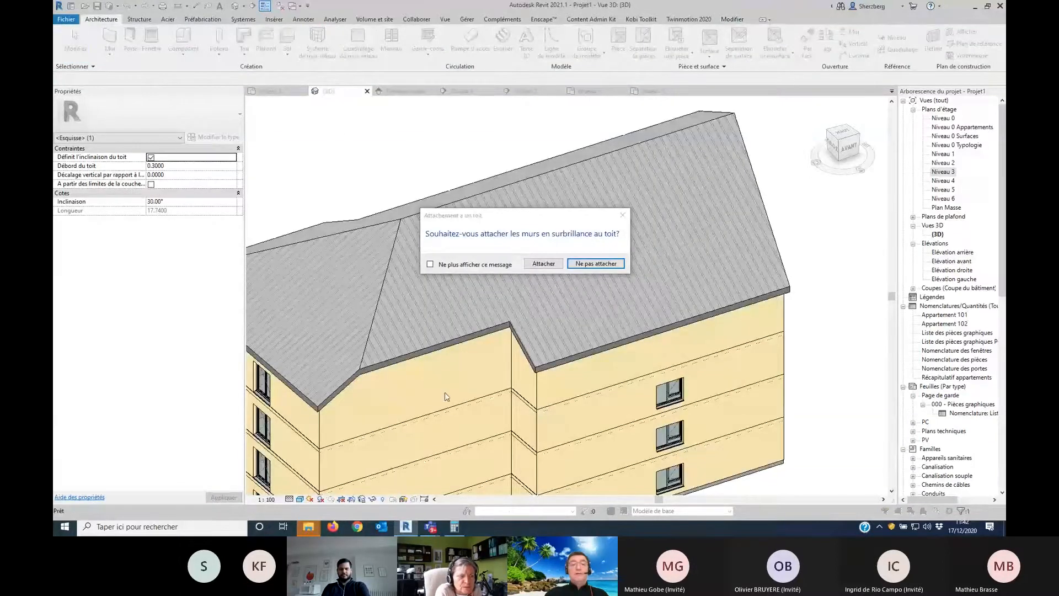
{"action": "left_click", "coordinate": [576, 263]}
Step: Edit the roof footprint so the shorter front edge defines a 30° slope and the longer front edge beside it defines none
{"action": "scroll", "coordinate": [521, 346], "scroll_direction": "down", "scroll_amount": 3}
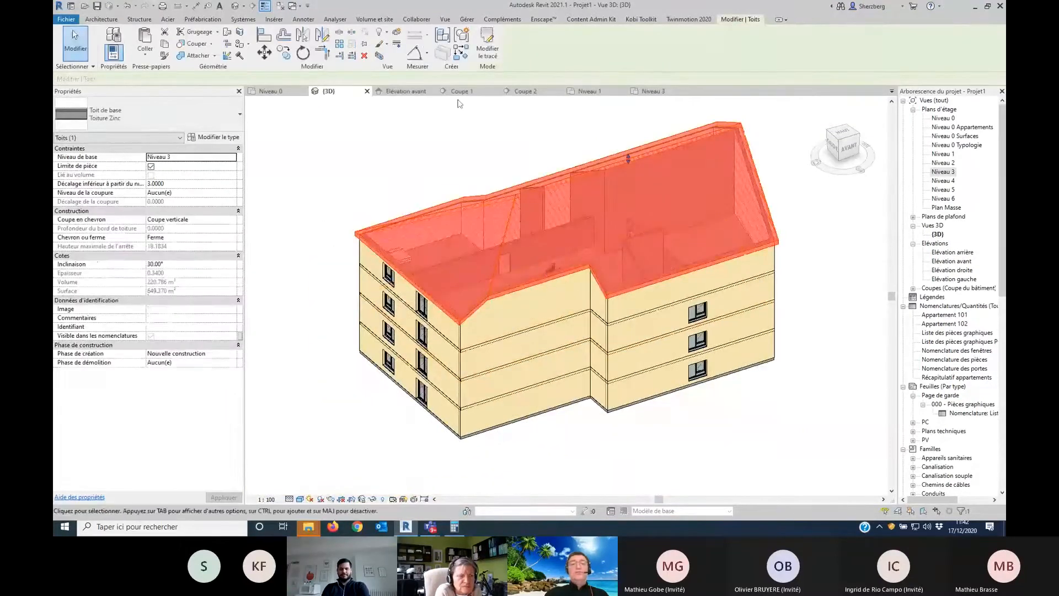
{"action": "left_click", "coordinate": [487, 47]}
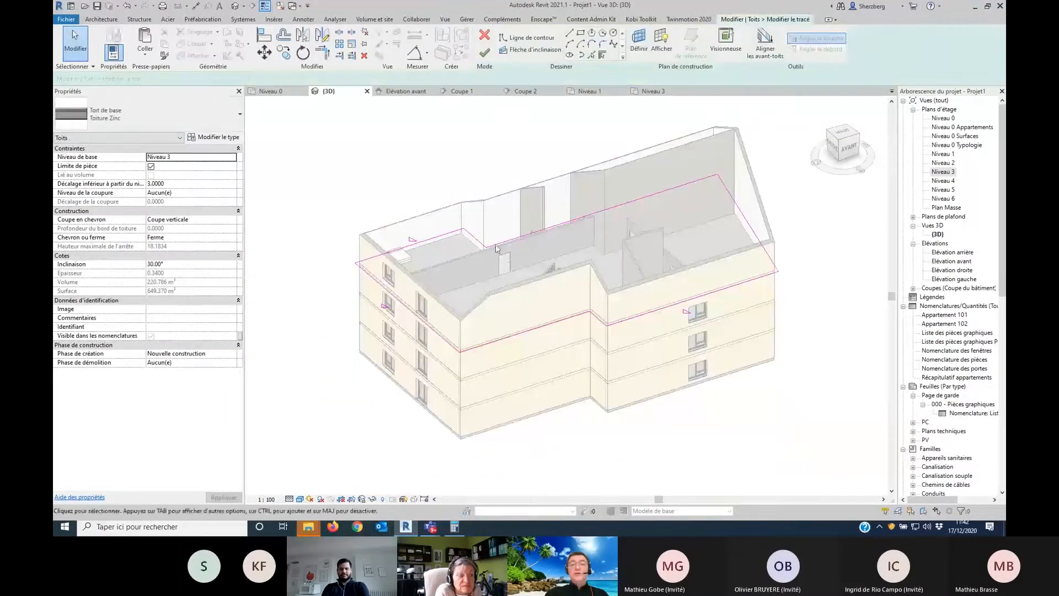
{"action": "left_click", "coordinate": [517, 329]}
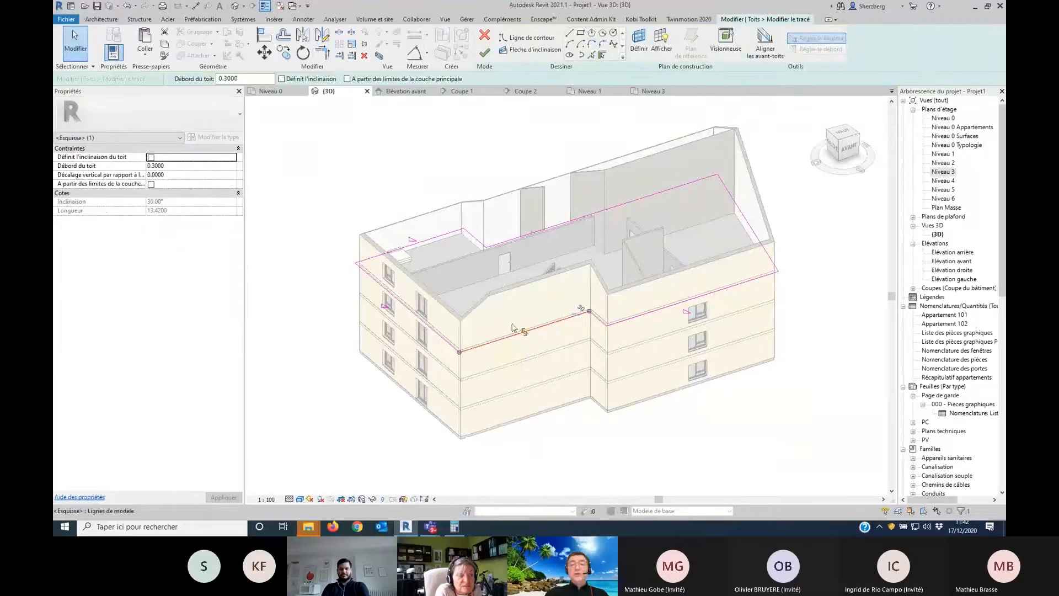
{"action": "left_click", "coordinate": [298, 80]}
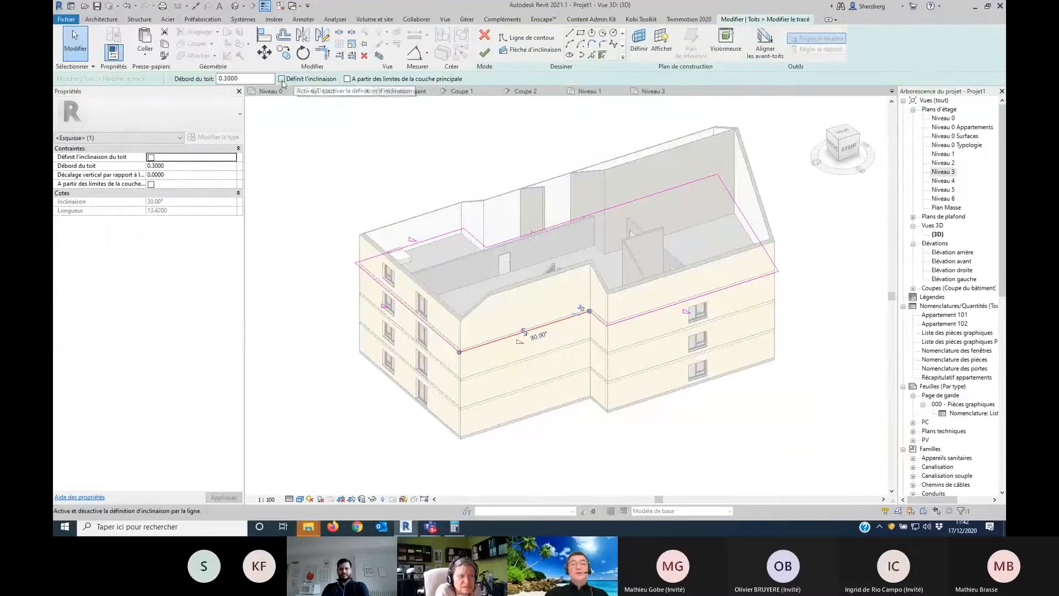
{"action": "left_click", "coordinate": [615, 323]}
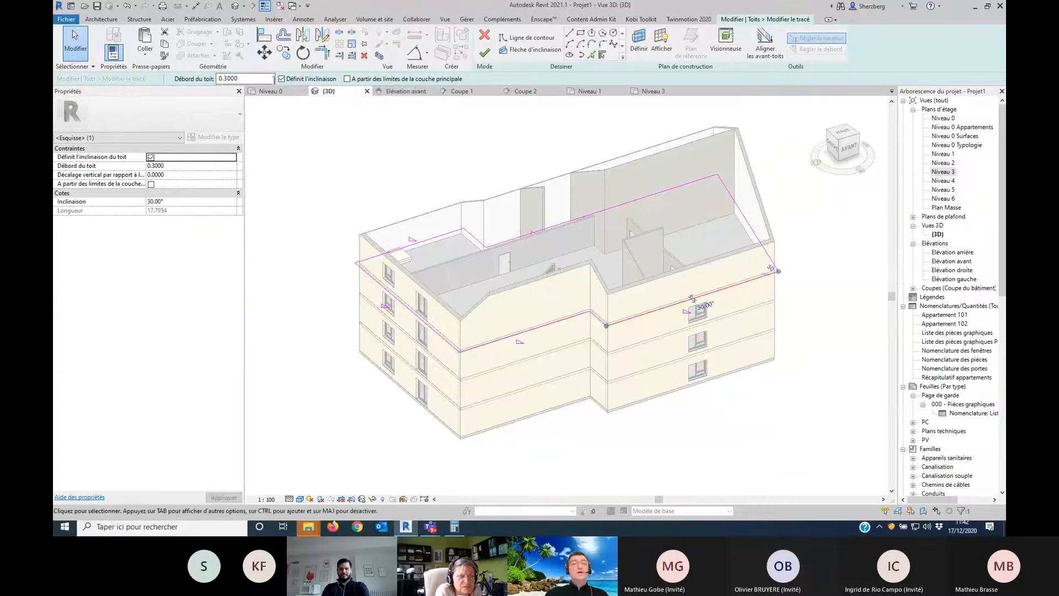
{"action": "left_click", "coordinate": [283, 79]}
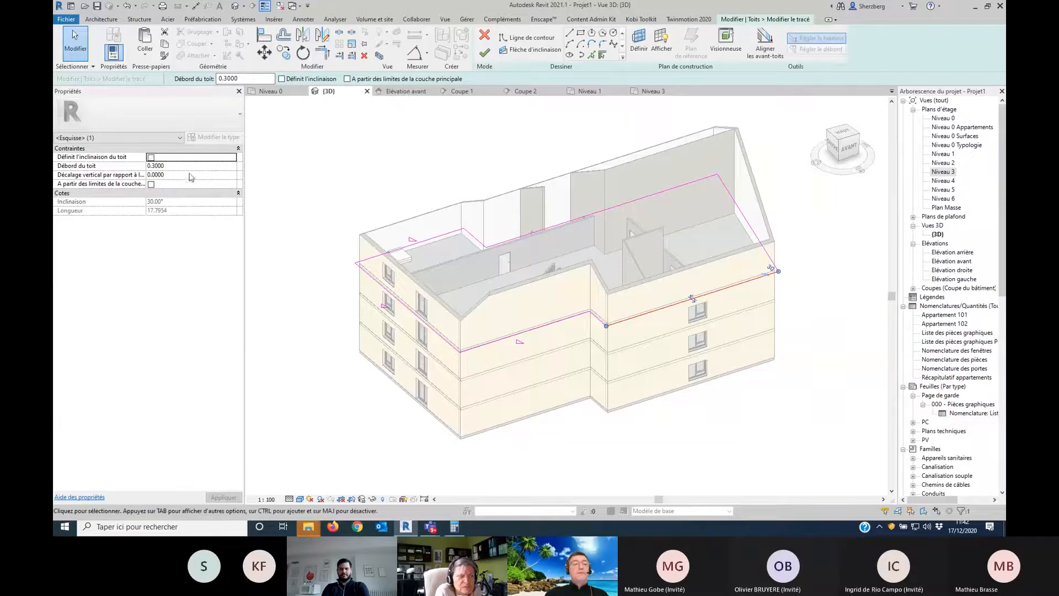
{"action": "left_click", "coordinate": [316, 349]}
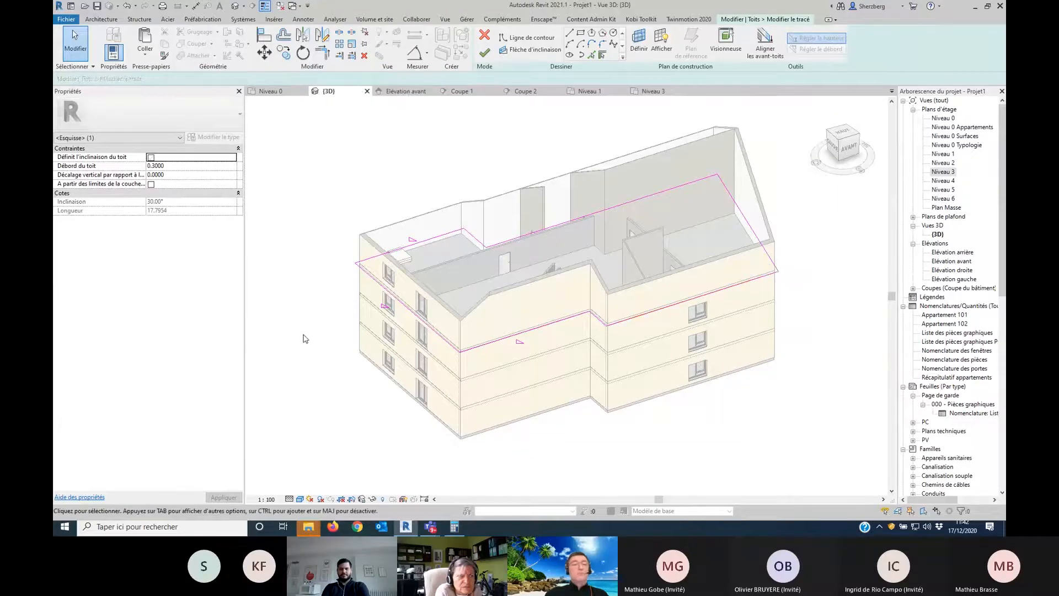
Step: Set the zinc roof's base offset from Niveau 3 to 3.5 m and finish the footprint edit
{"action": "left_click", "coordinate": [186, 187]}
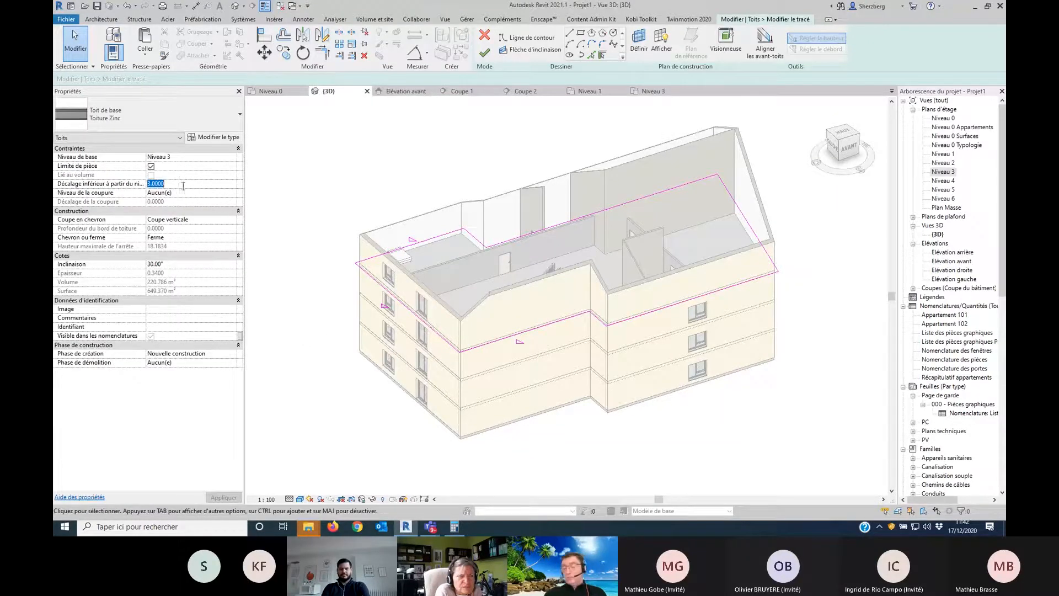
{"action": "type", "text": "3.5"}
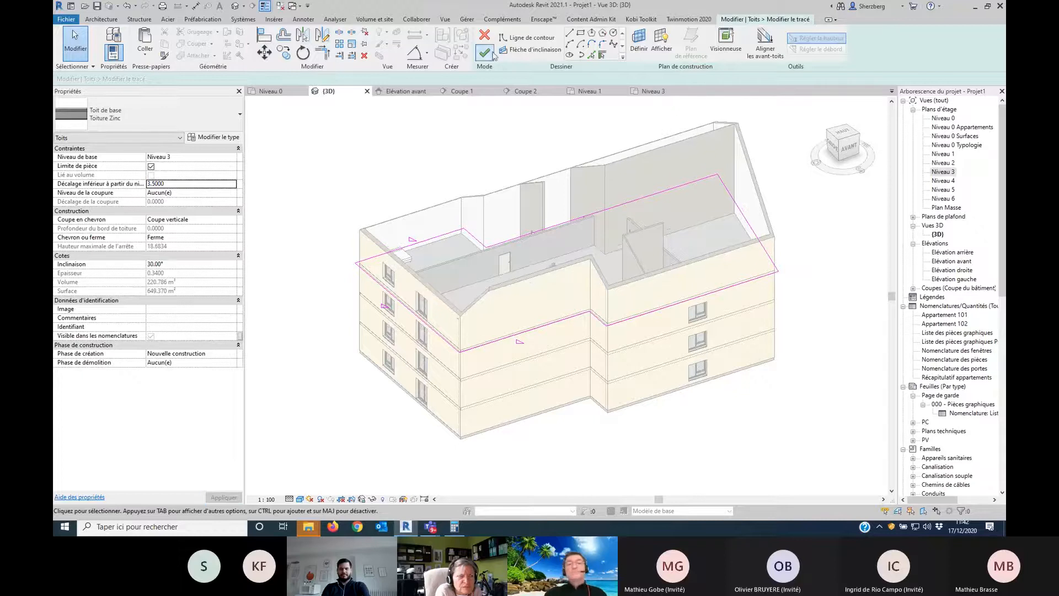
{"action": "left_click", "coordinate": [485, 53]}
{"action": "left_click", "coordinate": [720, 451]}
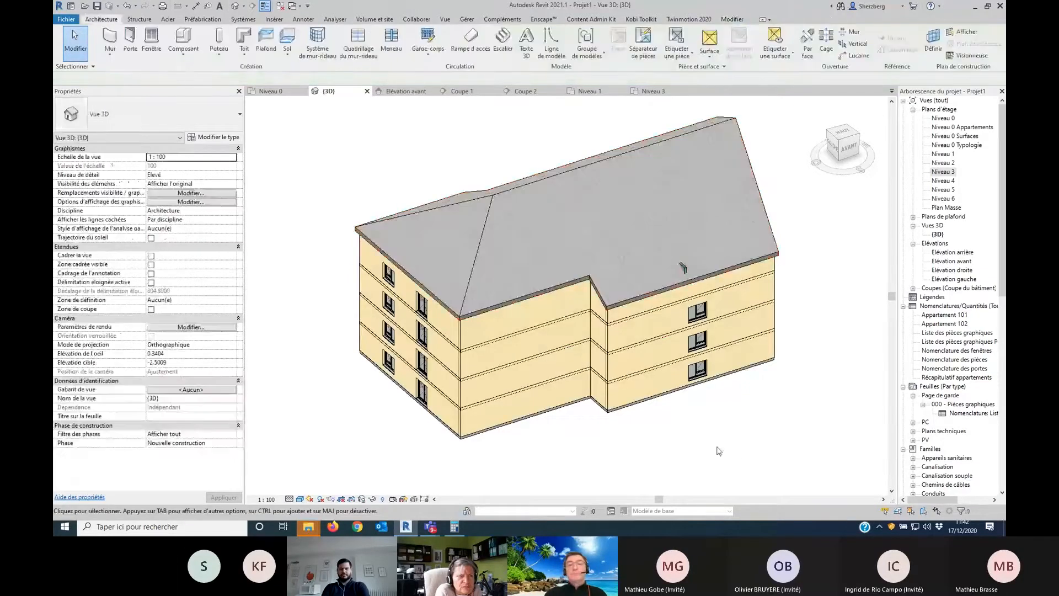
{"action": "mouse_move", "coordinate": [571, 451]}
{"action": "middle_mouse_down", "text": "shift"}
{"action": "mouse_move", "coordinate": [704, 448]}
{"action": "mouse_move", "coordinate": [579, 453]}
{"action": "middle_mouse_up", "text": "shift"}
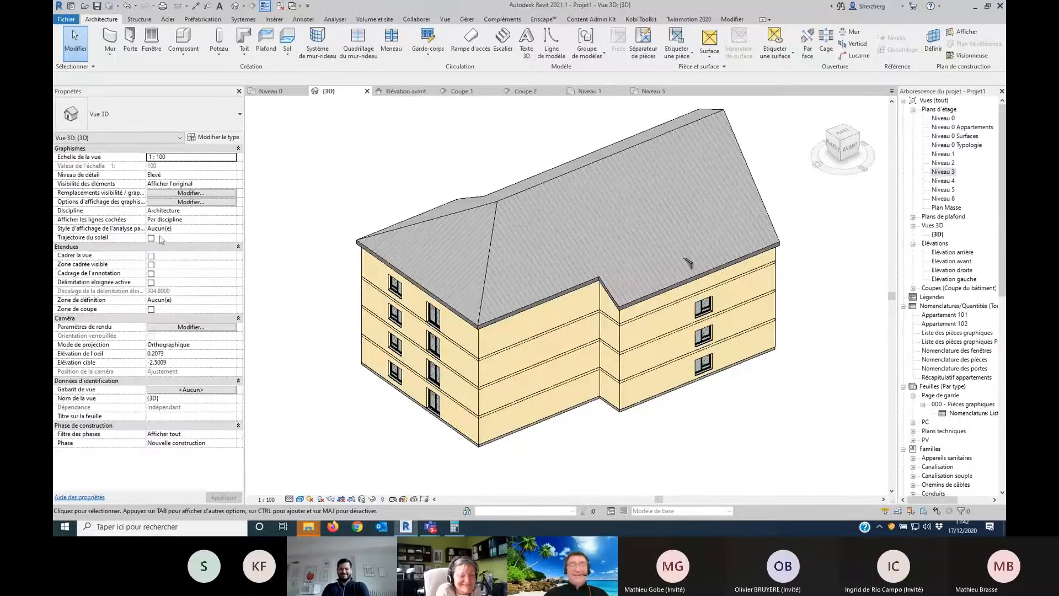
Step: Delete the sloped zinc roof and show the whole building in the Elévation avant view
{"action": "left_click", "coordinate": [596, 174]}
{"action": "key", "text": "Delete"}
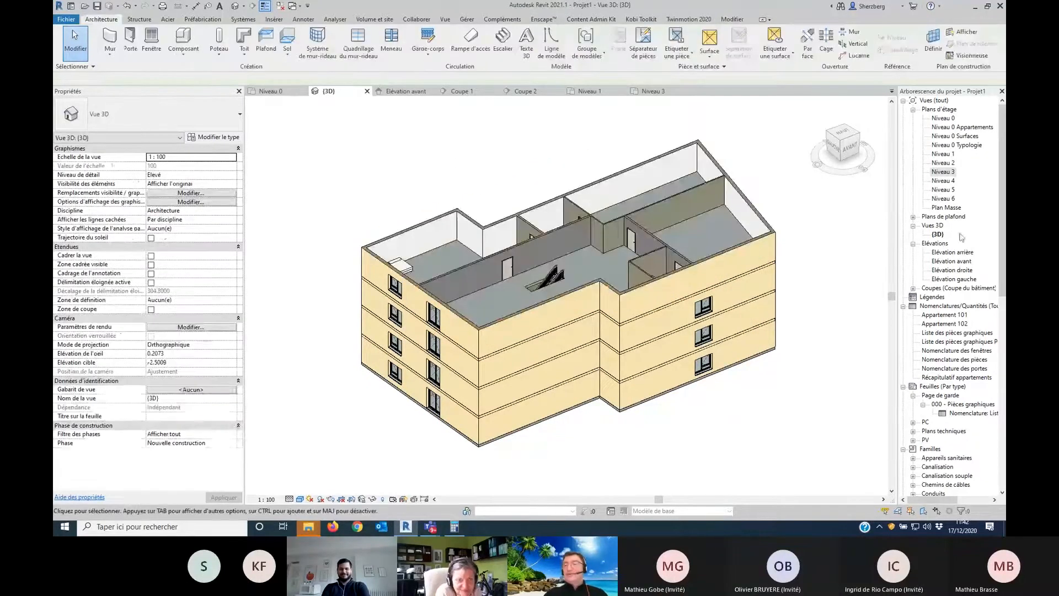
{"action": "double_click", "coordinate": [958, 264]}
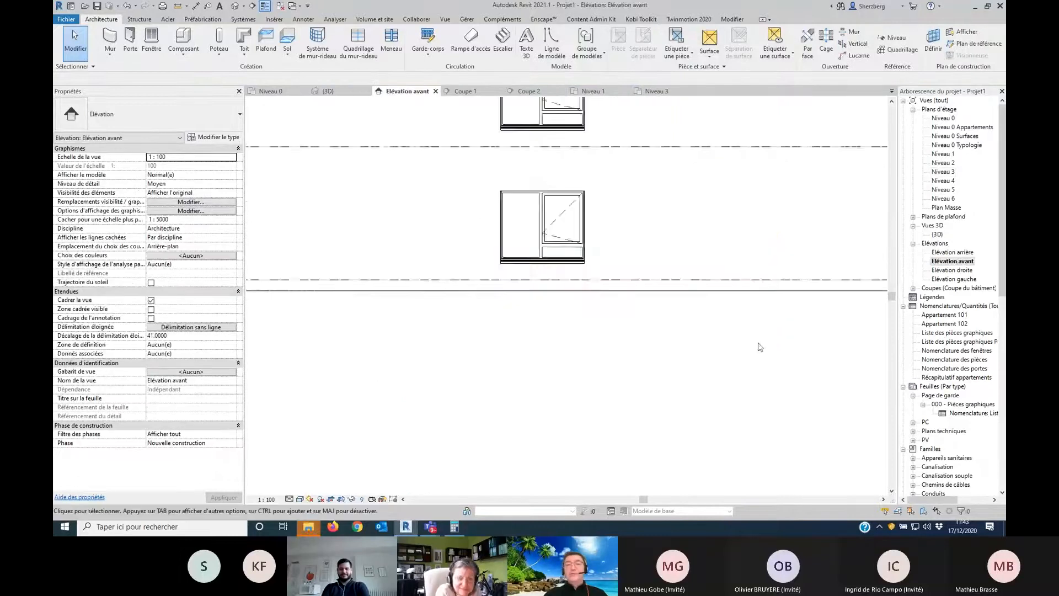
{"action": "scroll", "coordinate": [756, 346], "scroll_direction": "down", "scroll_amount": 6}
{"action": "middle_click_drag", "start_coordinate": [732, 348], "coordinate": [604, 395]}
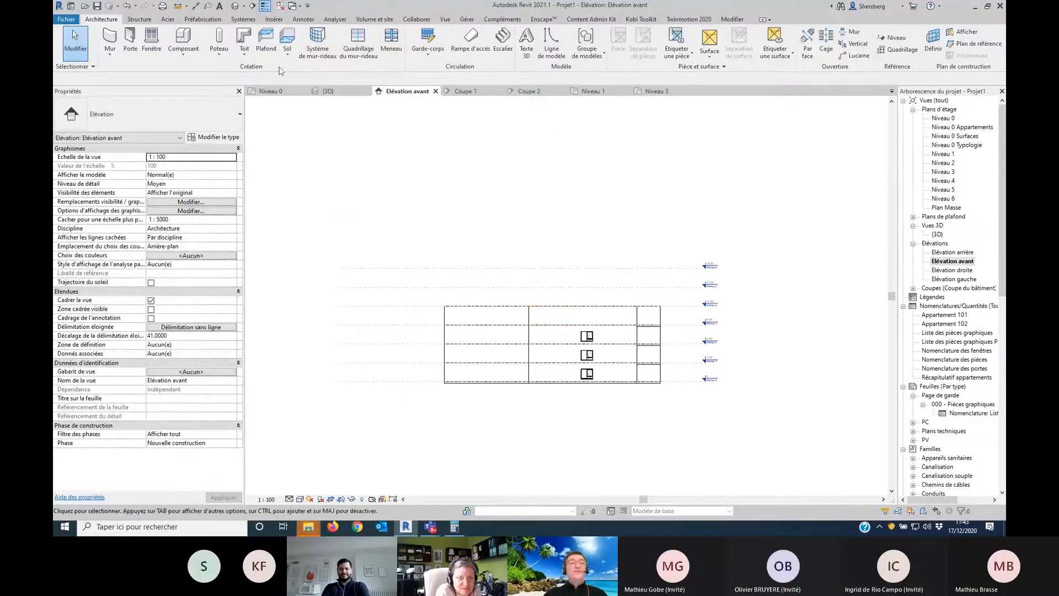
Step: Start a roof by extrusion on the plane of the middle Niveau 3 front wall, referenced to Niveau 6 with 0 offset
{"action": "left_click", "coordinate": [244, 53]}
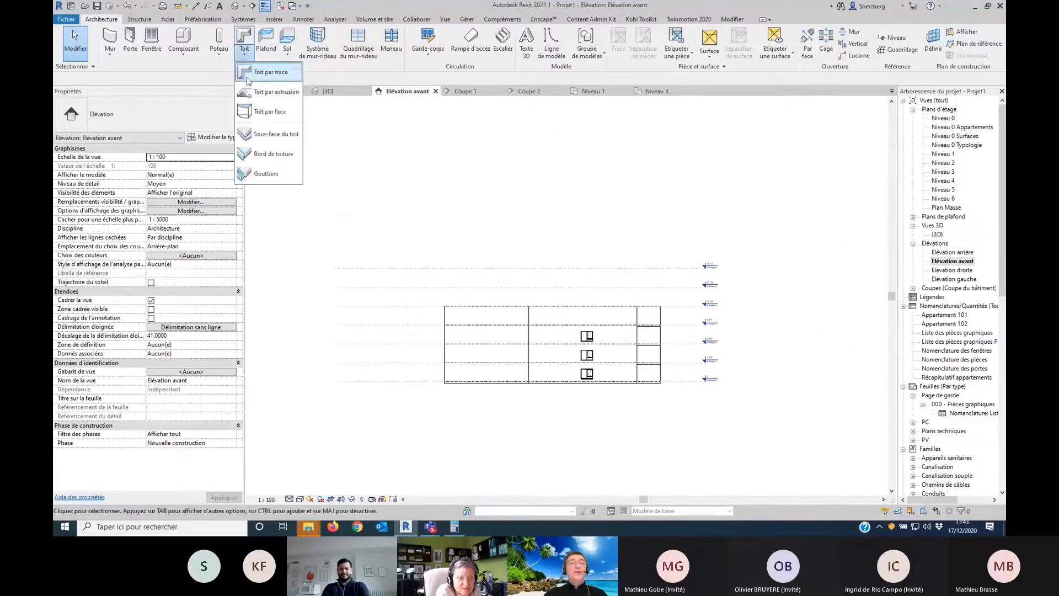
{"action": "left_click", "coordinate": [259, 72]}
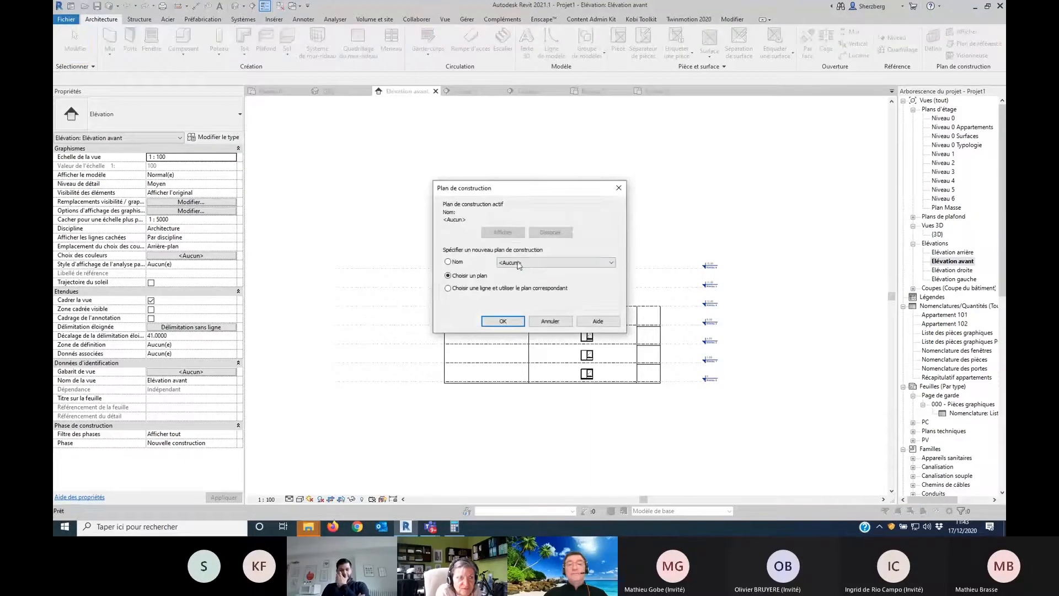
{"action": "left_click", "coordinate": [502, 321]}
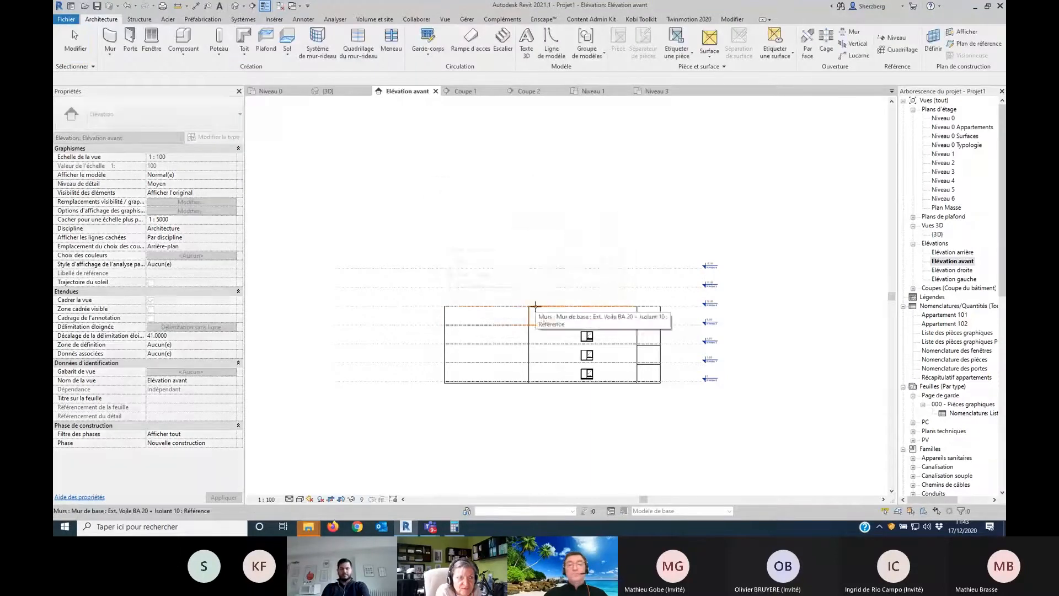
{"action": "left_click", "coordinate": [557, 315]}
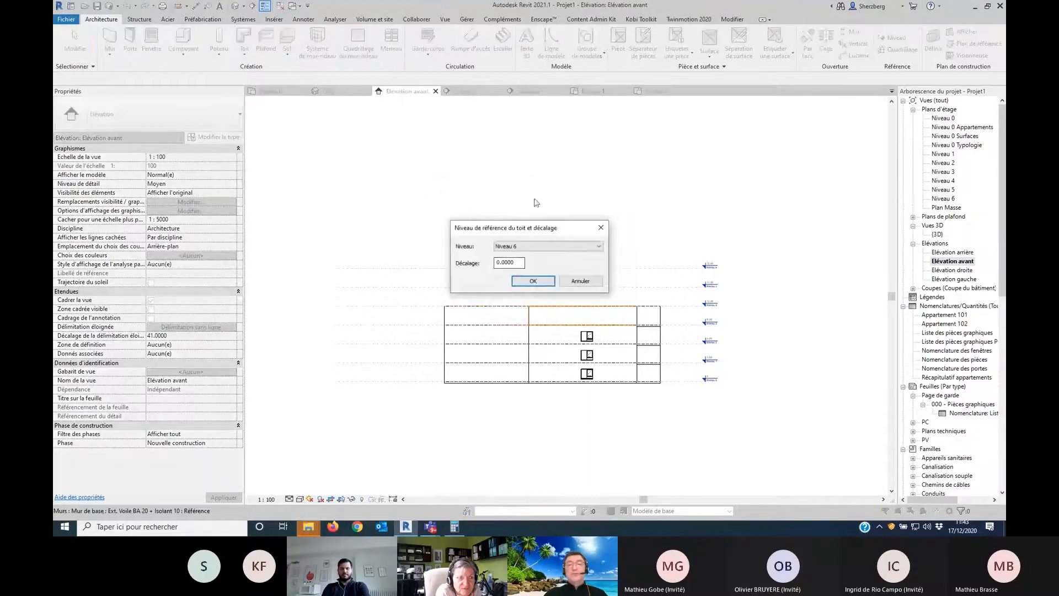
{"action": "left_click", "coordinate": [525, 282]}
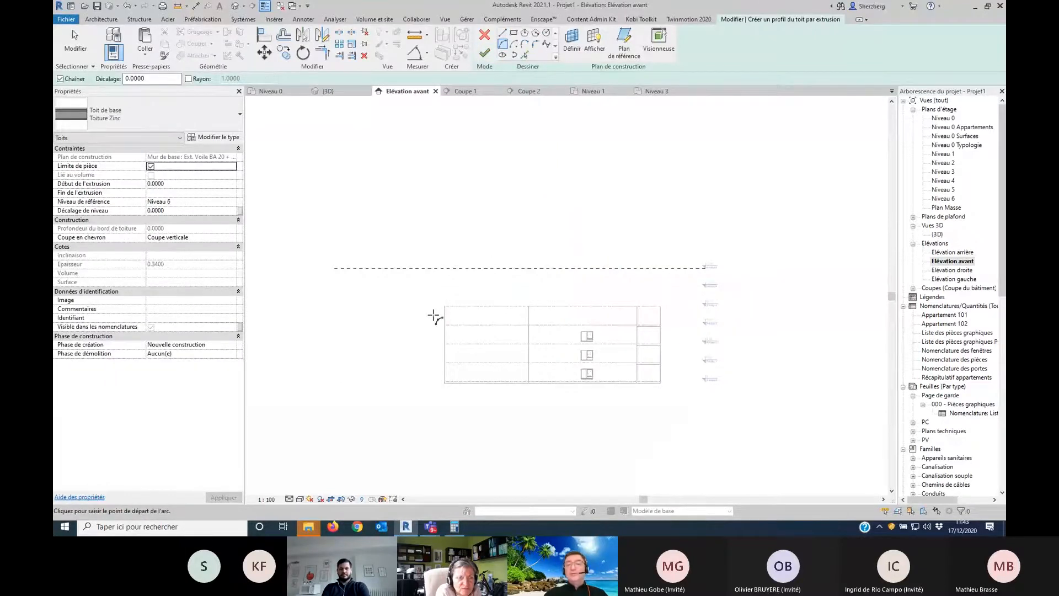
Step: Sketch a shallow arc profile of about 46 m radius overhanging both sides of the building, and finish the extruded roof
{"action": "left_click", "coordinate": [431, 310]}
{"action": "left_click", "coordinate": [666, 288]}
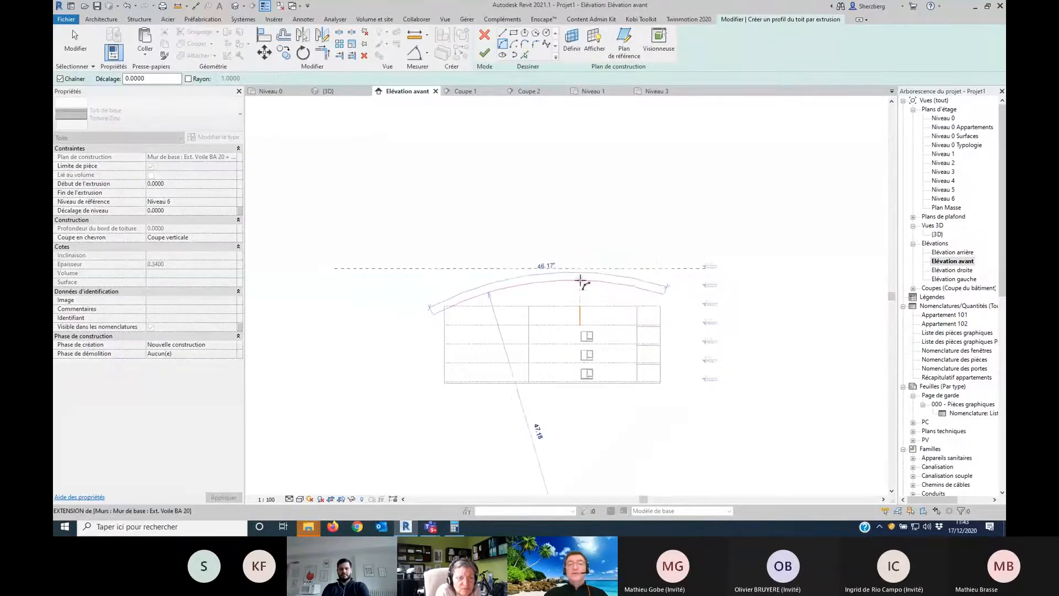
{"action": "left_click", "coordinate": [580, 285]}
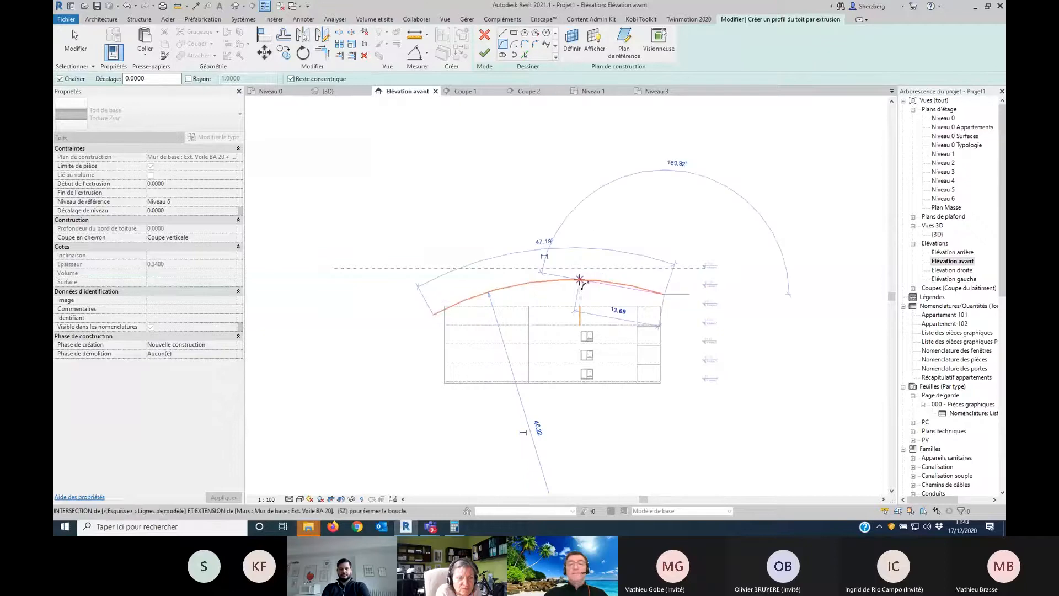
{"action": "left_click", "coordinate": [485, 54]}
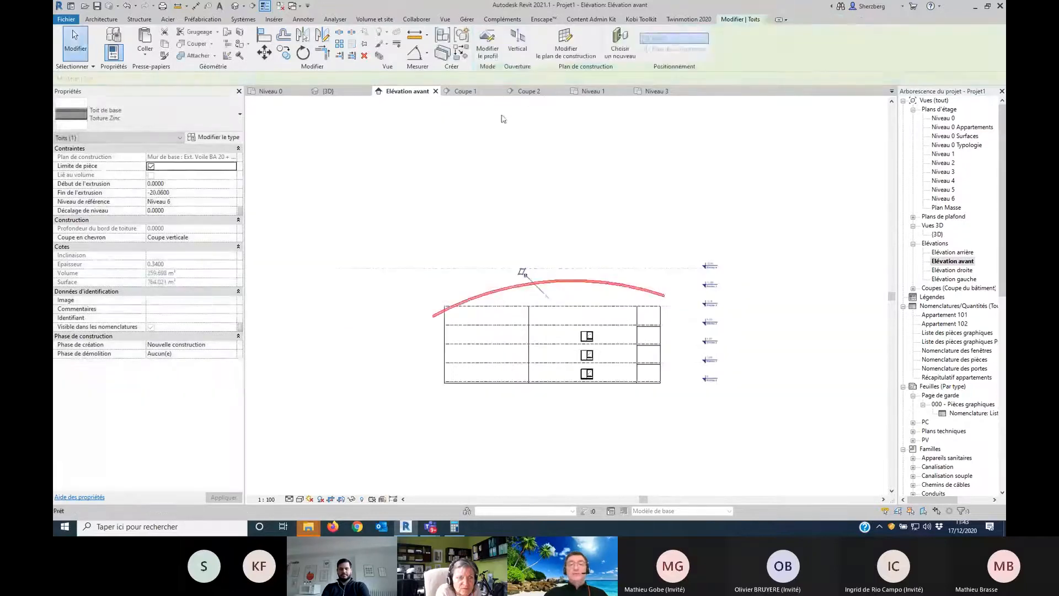
Step: Attach the tops of the Niveau 3 exterior wall chain to the curved roof
{"action": "key", "text": "Tab"}
{"action": "left_click", "coordinate": [510, 308]}
{"action": "left_click", "coordinate": [579, 41]}
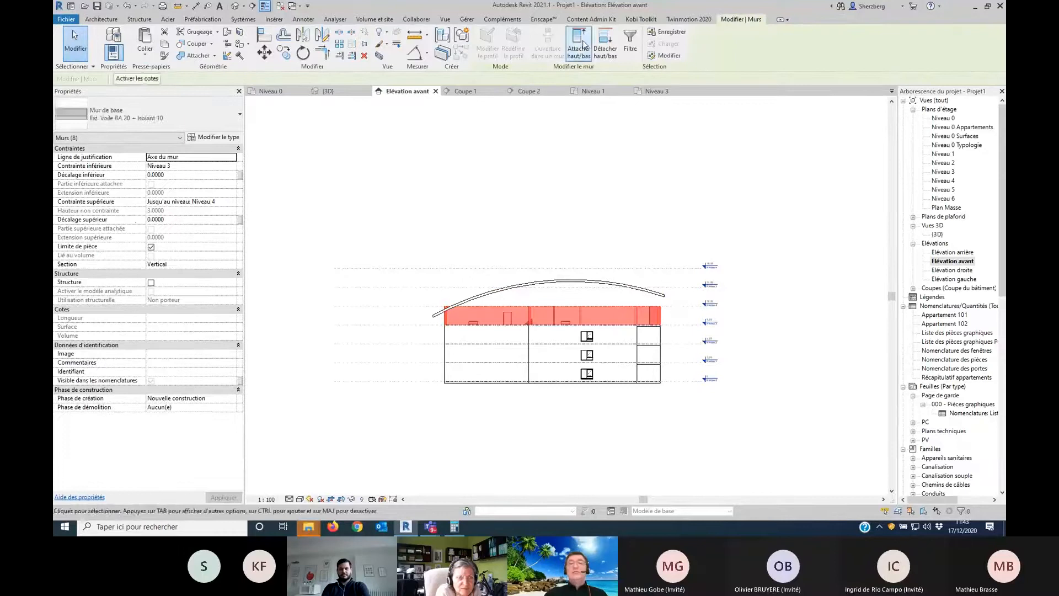
{"action": "left_click", "coordinate": [597, 282]}
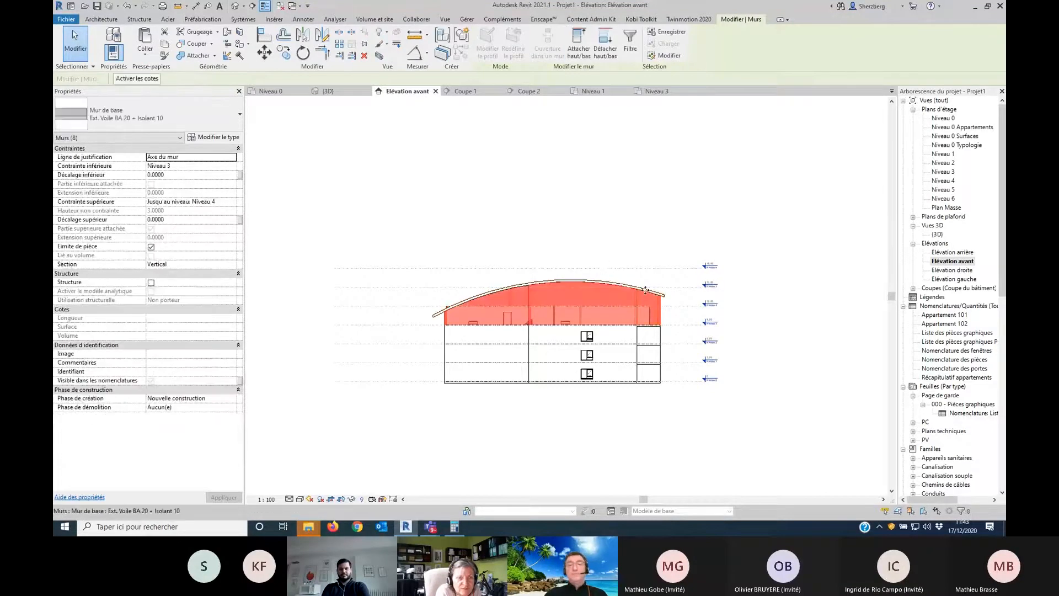
Step: Raise the Niveau 6 level line to 20.00 m in the elevation, carrying the curved roof upward
{"action": "scroll", "coordinate": [572, 275], "scroll_direction": "up", "scroll_amount": 2}
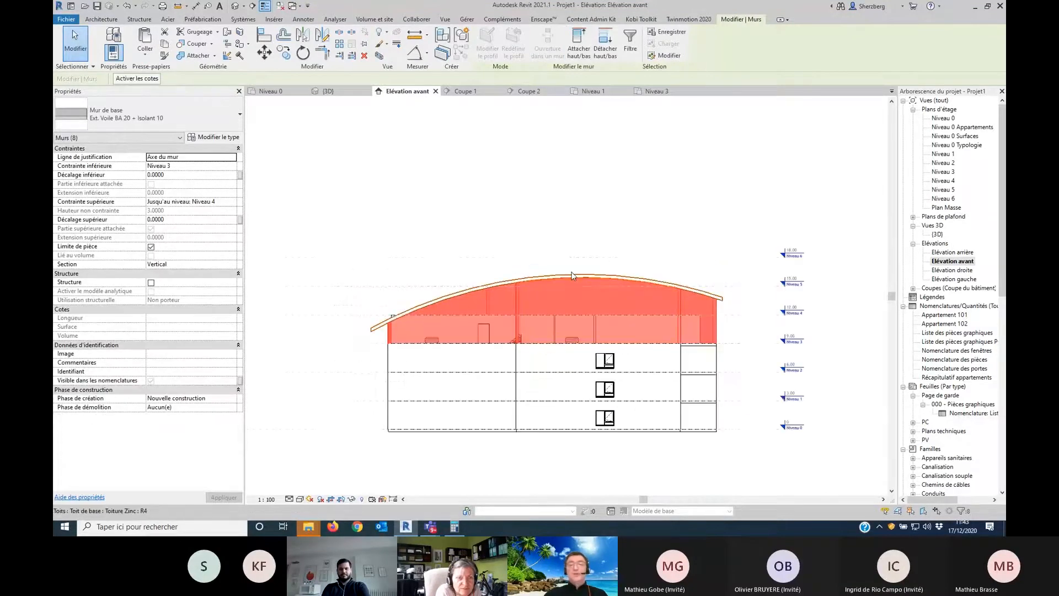
{"action": "left_click", "coordinate": [572, 274]}
{"action": "left_click_drag", "start_coordinate": [575, 257], "coordinate": [579, 238]}
{"action": "left_click", "coordinate": [584, 216]}
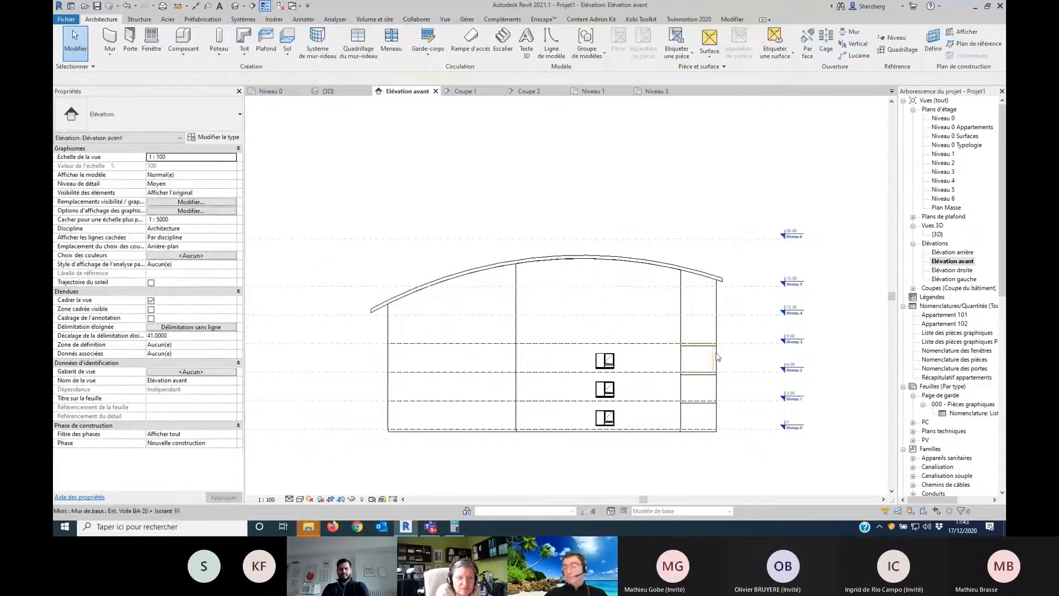
Step: From the 3D view, start a vertical opening in the curved roof and open the Niveau 3 plan for its sketch
{"action": "key", "text": "ctrl+shift+Tab"}
{"action": "middle_click_drag", "start_coordinate": [582, 456], "coordinate": [532, 303], "text": "shift"}
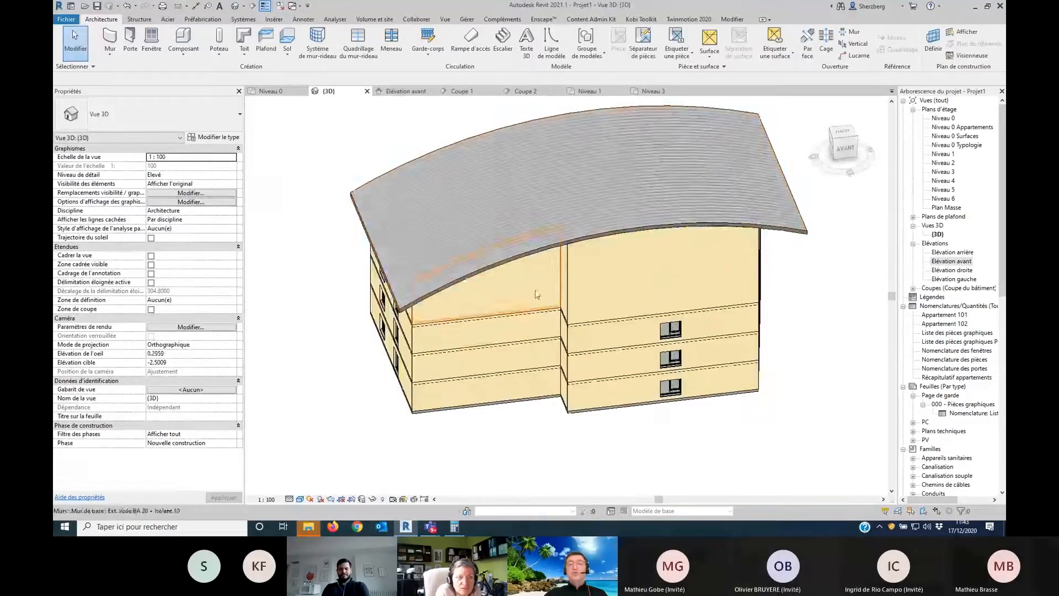
{"action": "left_click", "coordinate": [537, 251]}
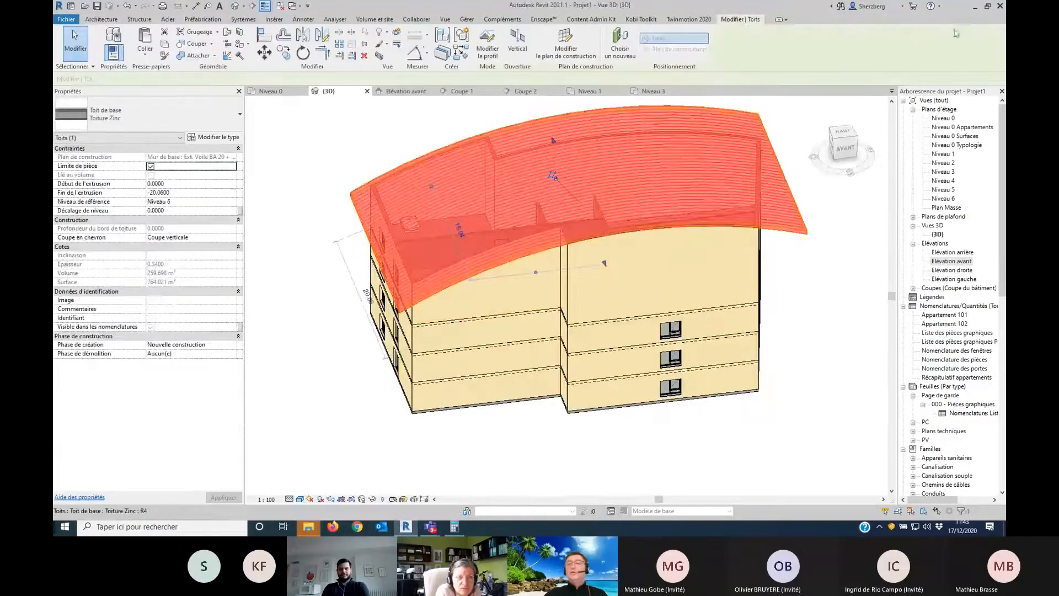
{"action": "left_click", "coordinate": [518, 43]}
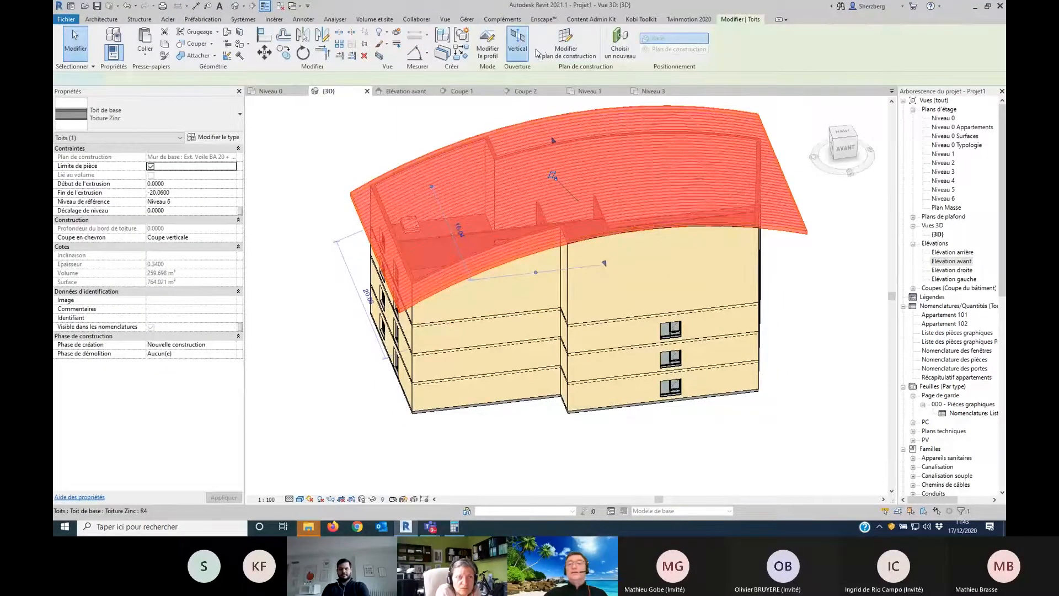
{"action": "double_click", "coordinate": [946, 172]}
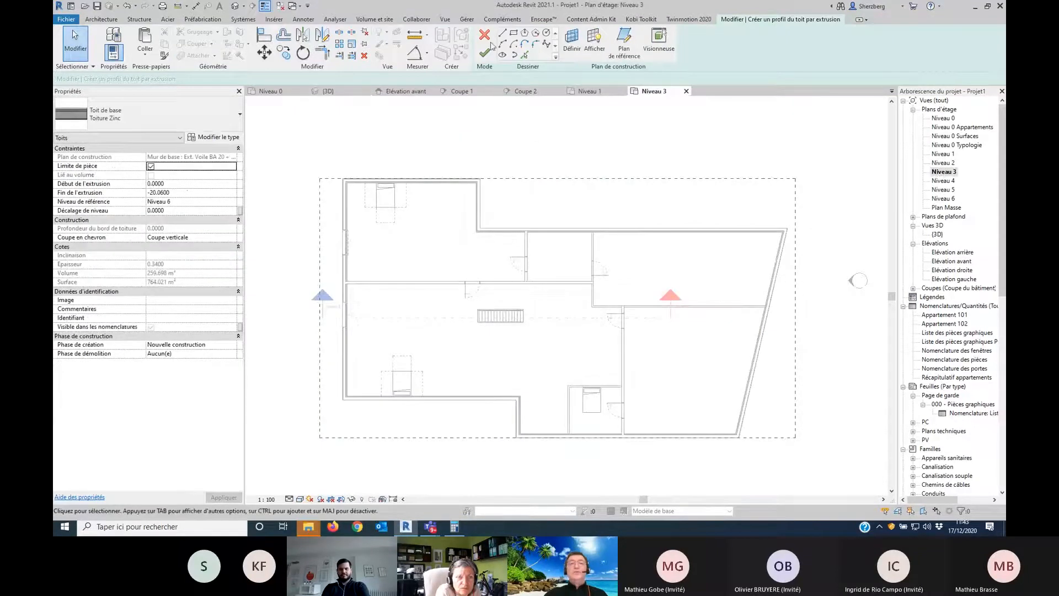
Step: Sketch two rectangular roof cutouts just outside the walls, one over the upper-right recess and one over the lower-left recess
{"action": "left_click", "coordinate": [513, 33]}
{"action": "left_click", "coordinate": [486, 223]}
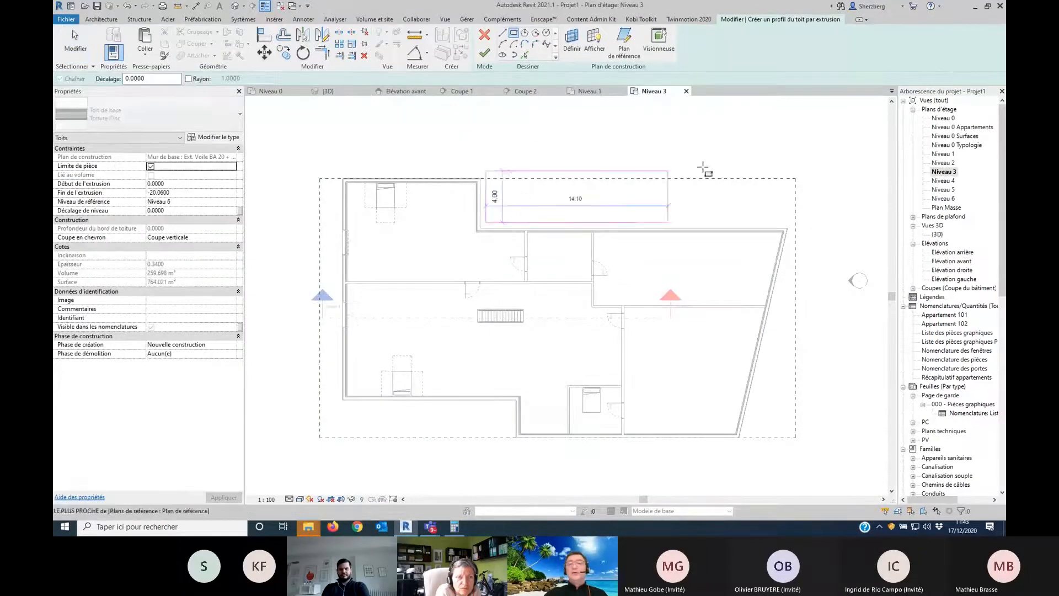
{"action": "left_click", "coordinate": [817, 152]}
{"action": "left_click", "coordinate": [304, 460]}
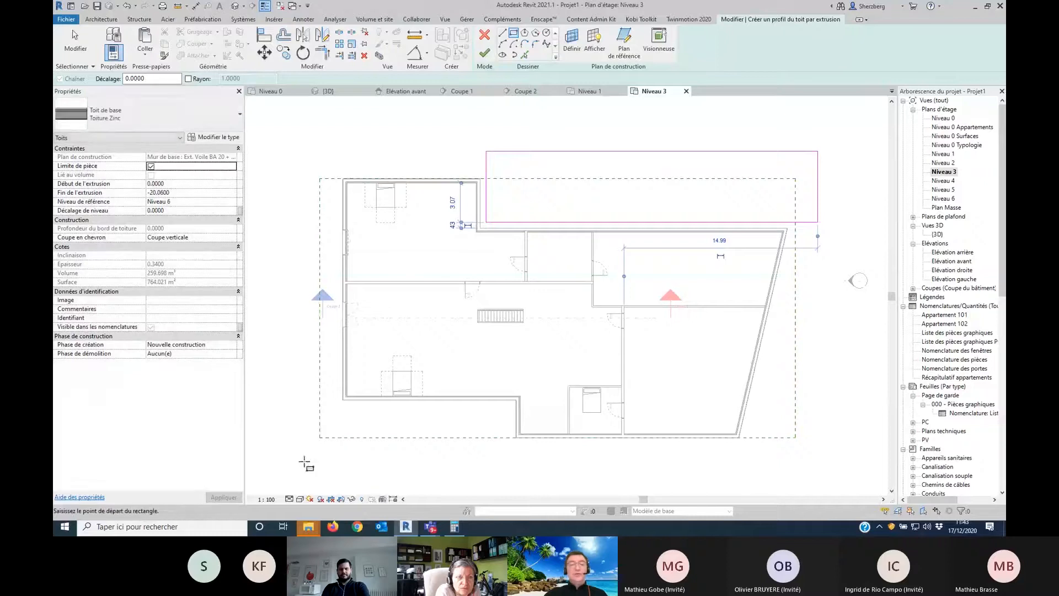
{"action": "left_click", "coordinate": [507, 408]}
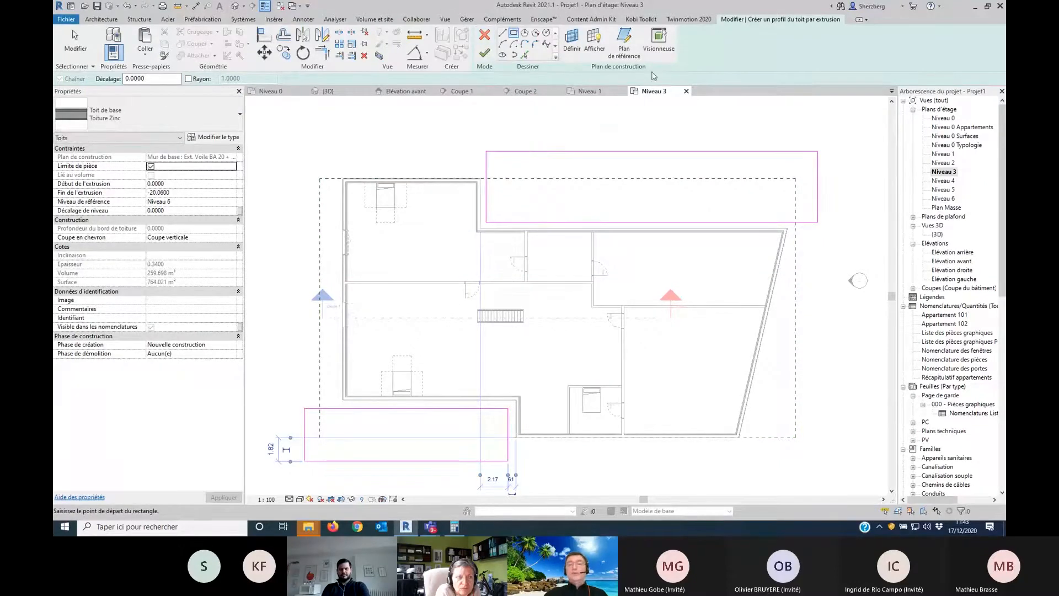
Step: Sketch a closed triangular cutout about 2.4 m wide just outside the slanted wall, parallel to it, and complete the vertical roof opening
{"action": "left_click", "coordinate": [503, 34]}
{"action": "left_click", "coordinate": [778, 331]}
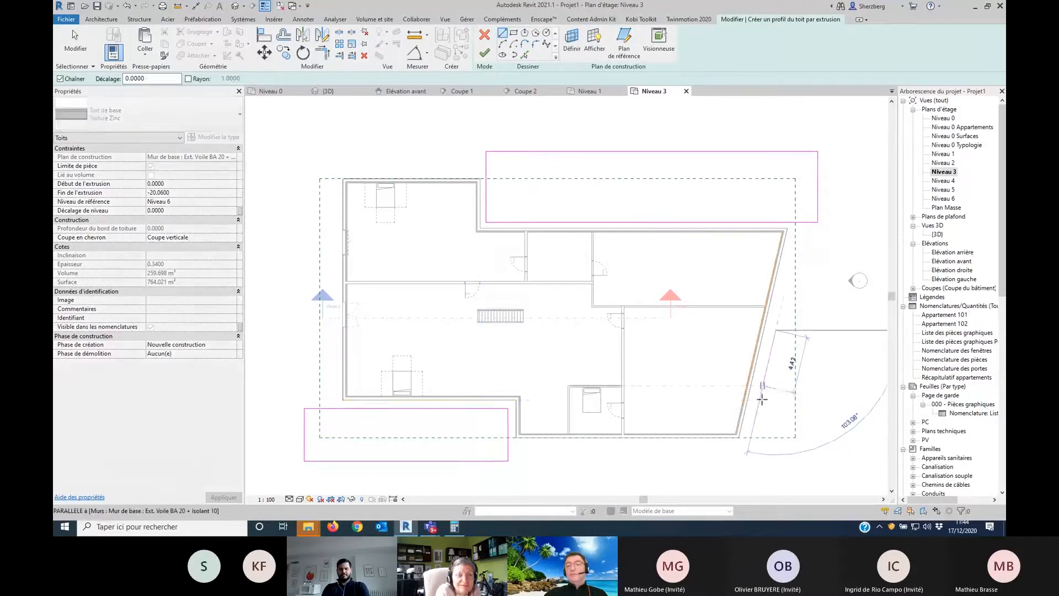
{"action": "left_click", "coordinate": [754, 424]}
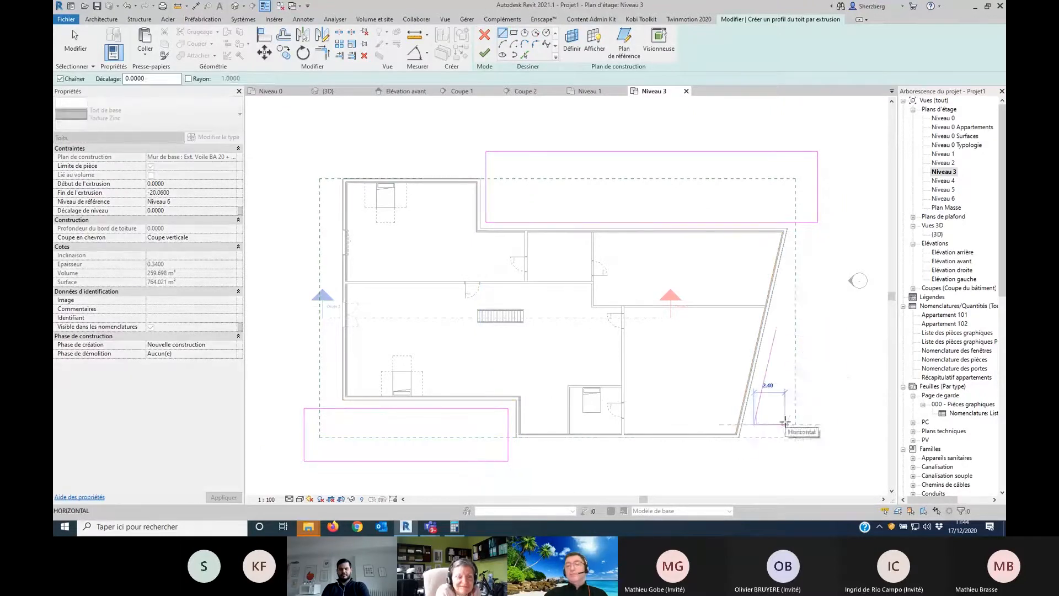
{"action": "left_click", "coordinate": [785, 425]}
{"action": "left_click", "coordinate": [784, 344]}
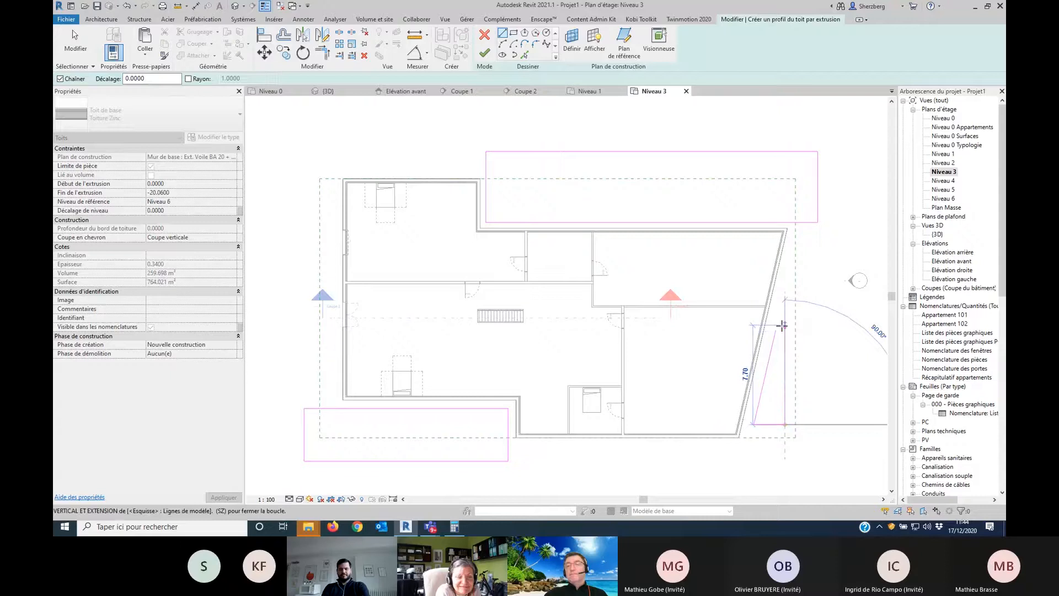
{"action": "key", "text": "Escape"}
{"action": "key", "text": "Escape"}
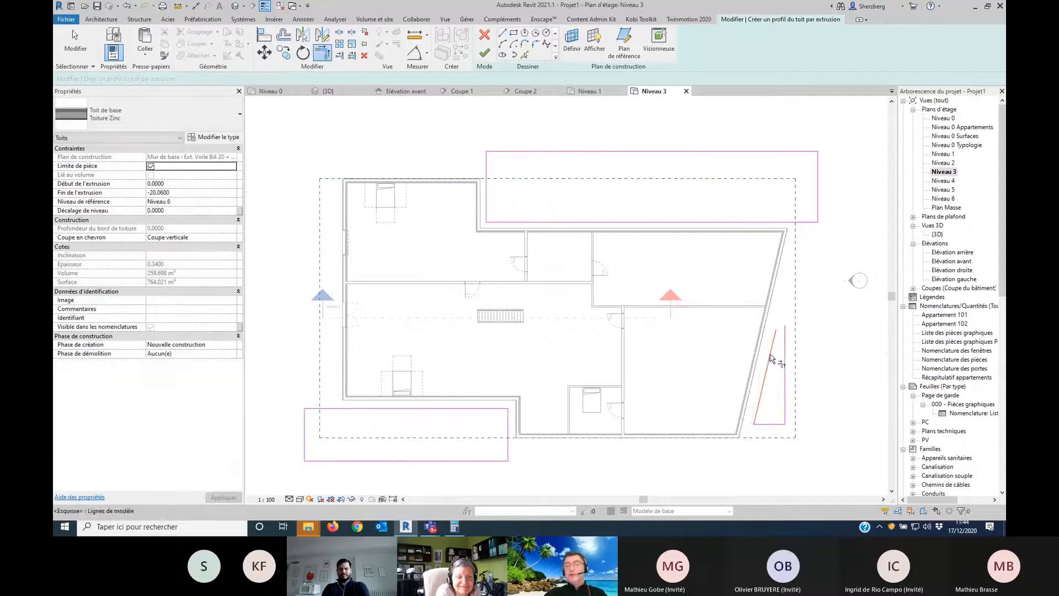
{"action": "left_click", "coordinate": [485, 53]}
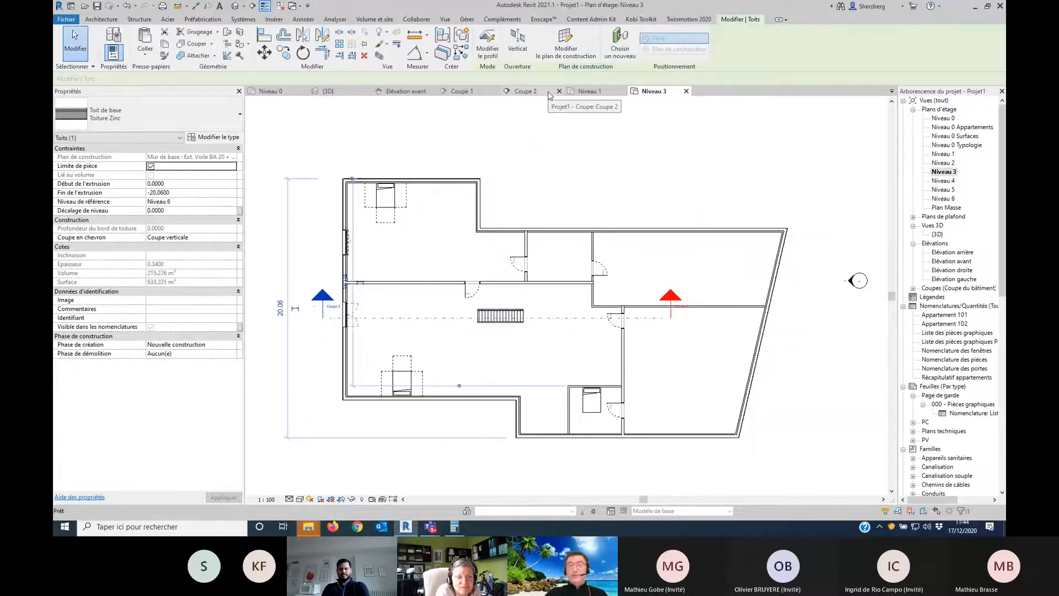
Step: In the 3D view, examine the cut roof, its extrusion profile and the sketch of its vertical opening without editing them
{"action": "left_click", "coordinate": [328, 91]}
{"action": "middle_click_drag", "start_coordinate": [562, 430], "coordinate": [649, 439], "text": "shift"}
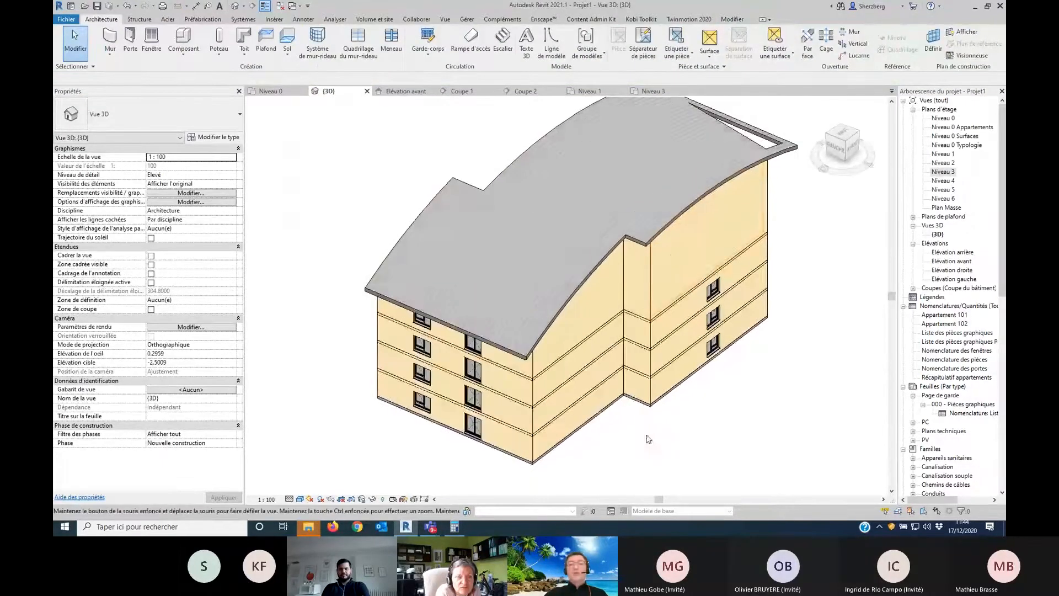
{"action": "left_click", "coordinate": [657, 241]}
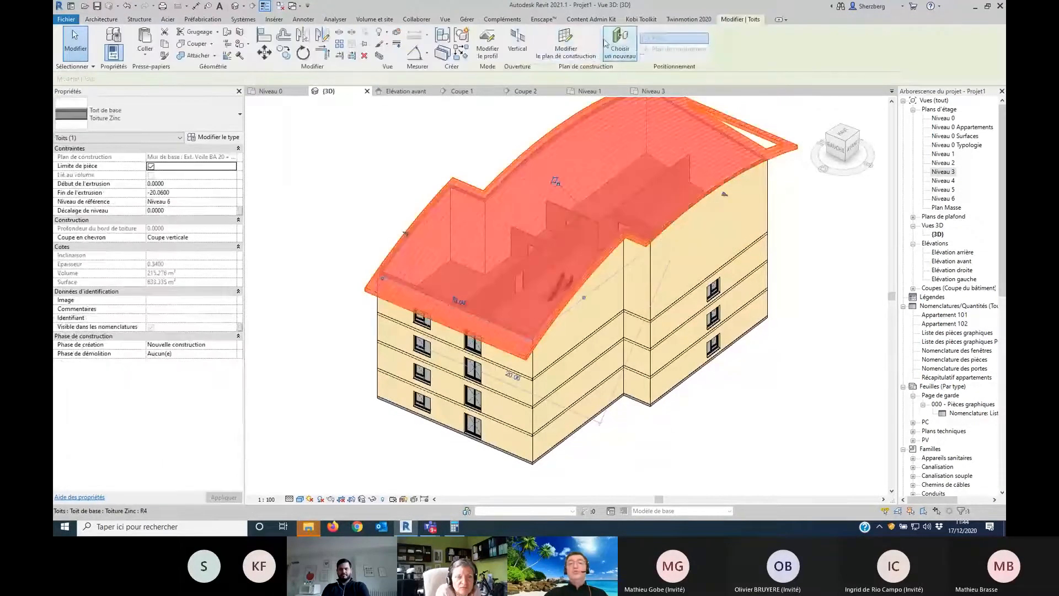
{"action": "left_click", "coordinate": [488, 41]}
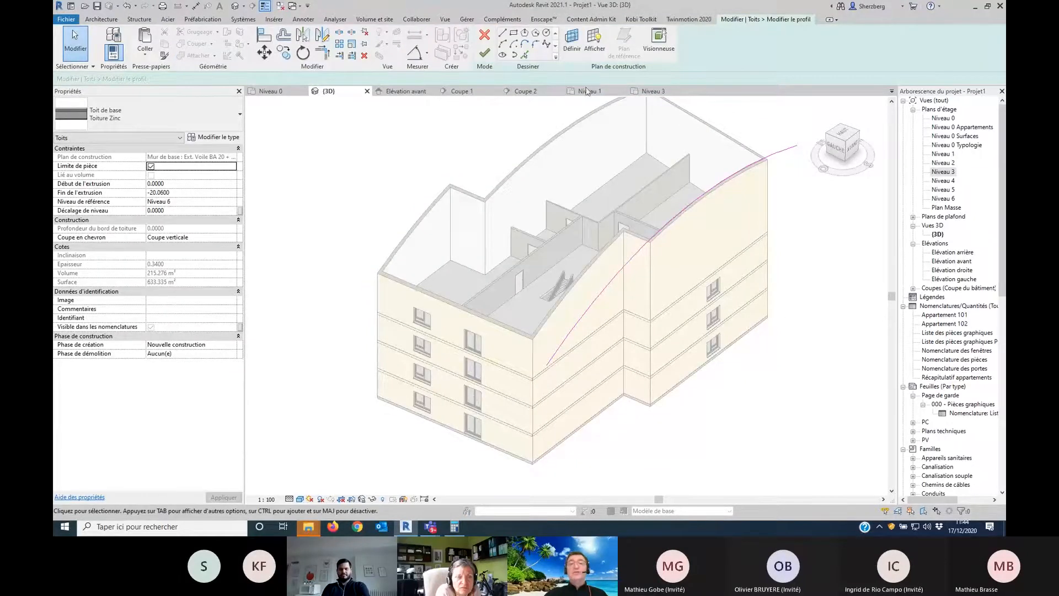
{"action": "left_click", "coordinate": [485, 36]}
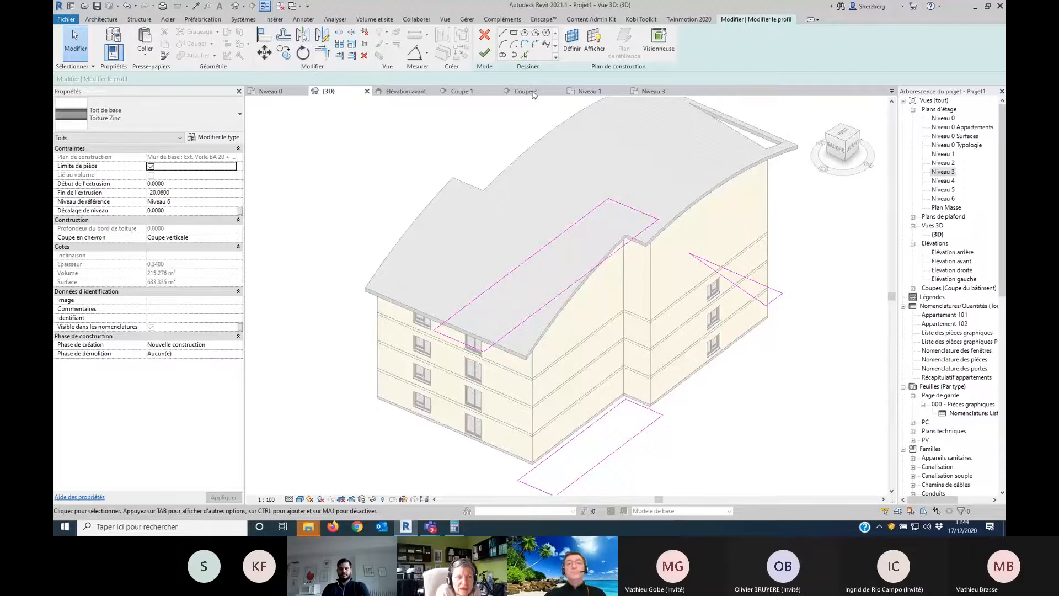
{"action": "left_click", "coordinate": [484, 52]}
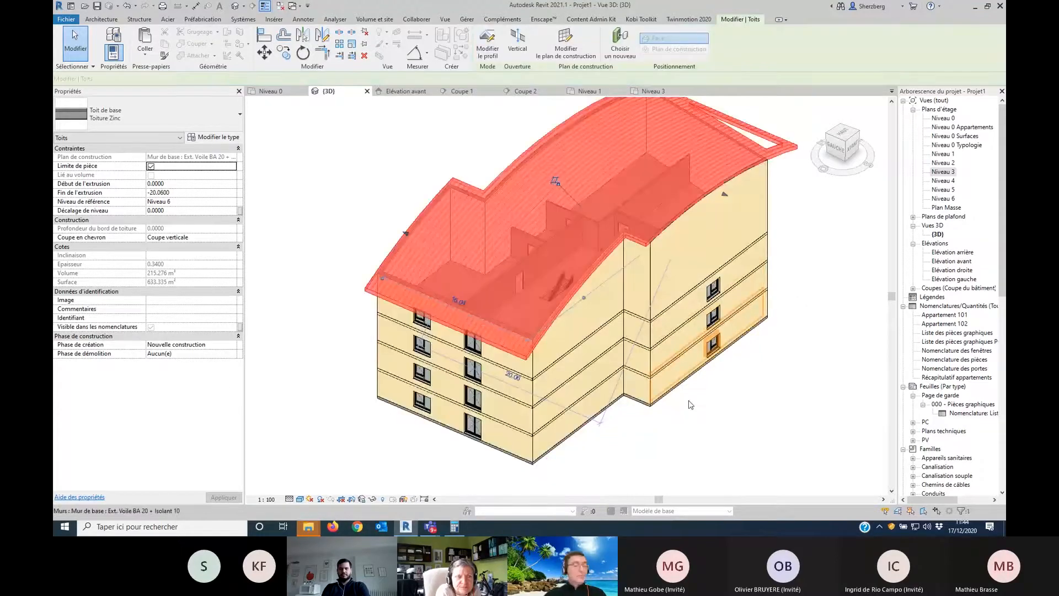
{"action": "left_click", "coordinate": [689, 404]}
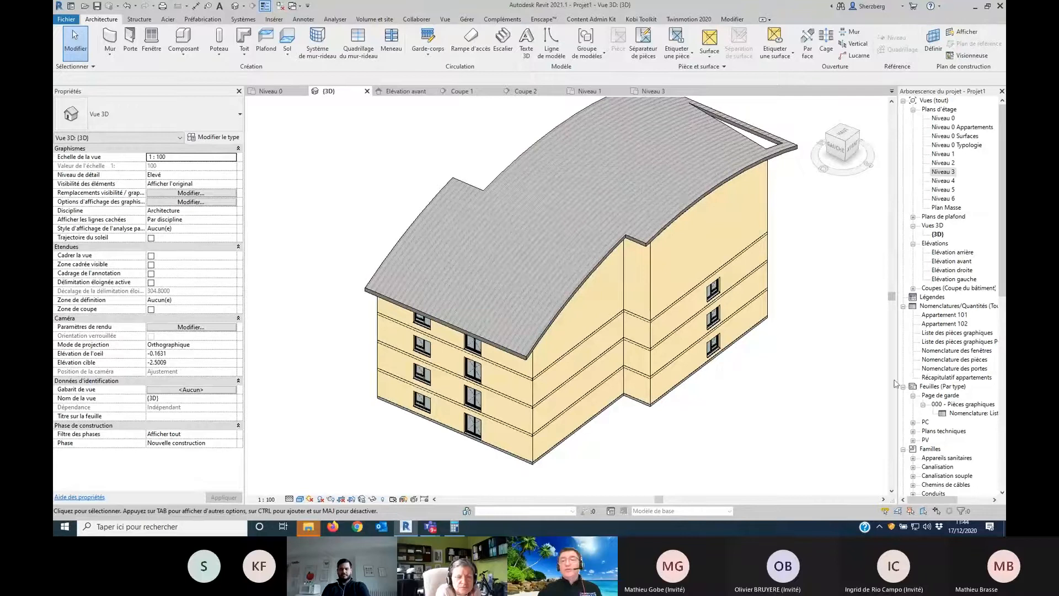
Step: Open the Niveau 0 floor plan and delete the double bed beside the lower-left exterior wall
{"action": "left_click", "coordinate": [948, 118]}
{"action": "left_click", "coordinate": [943, 171]}
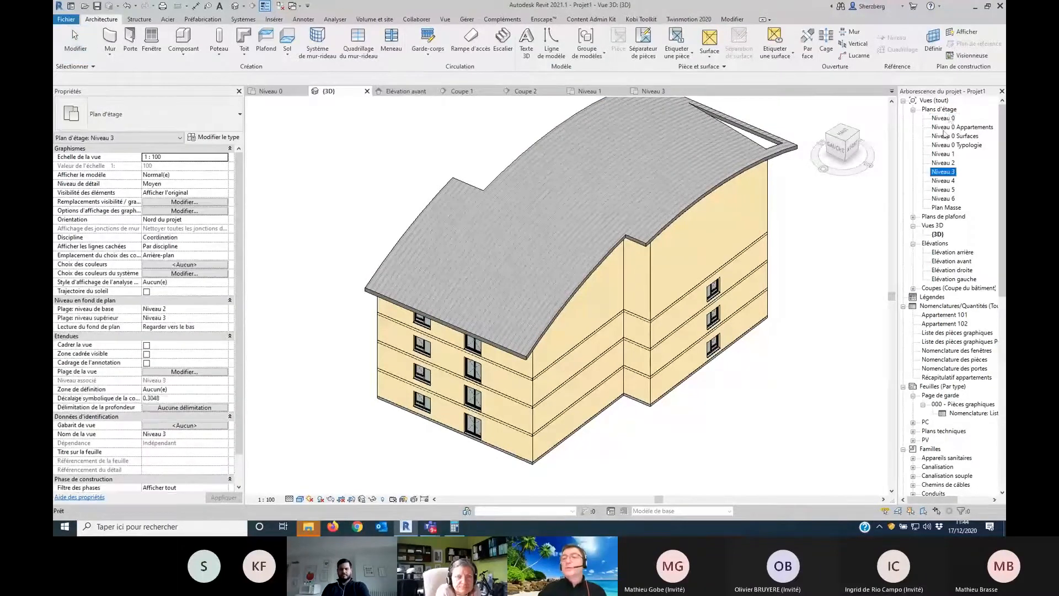
{"action": "double_click", "coordinate": [947, 119]}
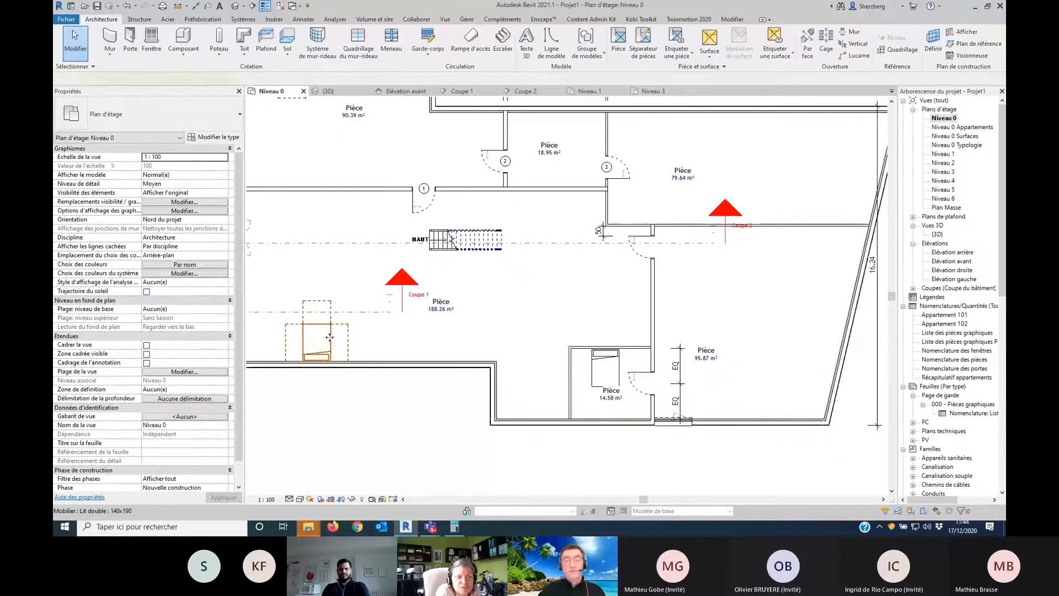
{"action": "left_click", "coordinate": [329, 337]}
{"action": "key", "text": "Delete"}
Step: Draw a 1 m x 1 m - Meneaux curtain wall about 2.3 m long within the lower exterior wall, just right of the recess corner
{"action": "middle_click_drag", "start_coordinate": [384, 376], "coordinate": [497, 404]}
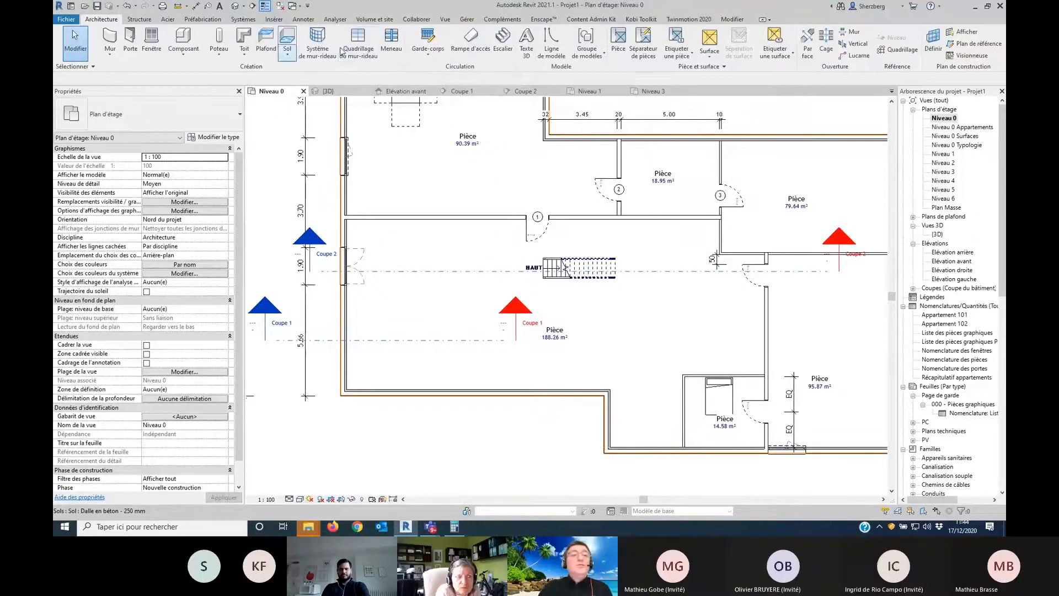
{"action": "left_click", "coordinate": [110, 41]}
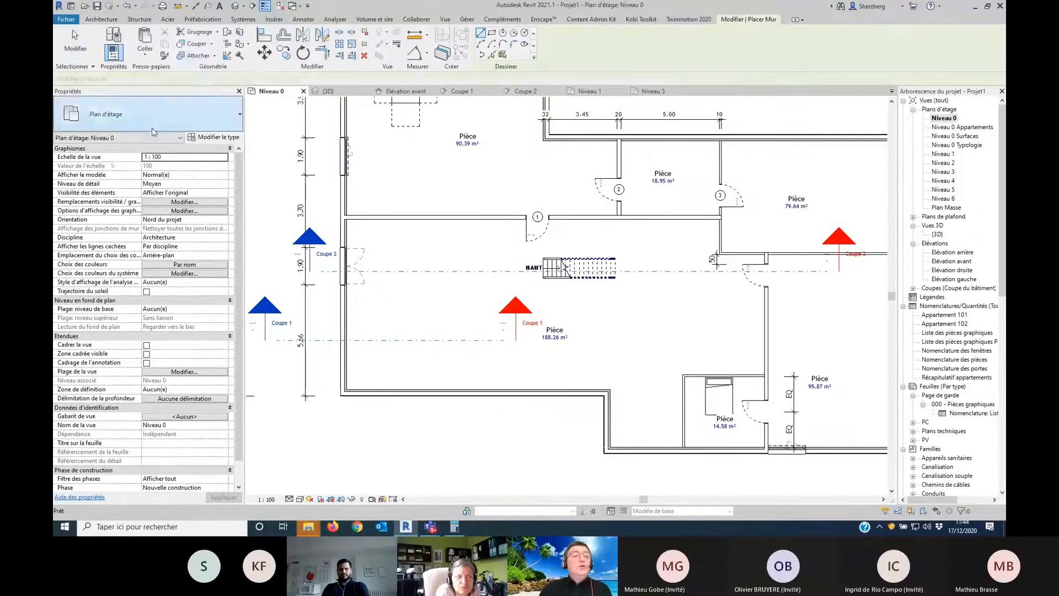
{"action": "left_click", "coordinate": [153, 117]}
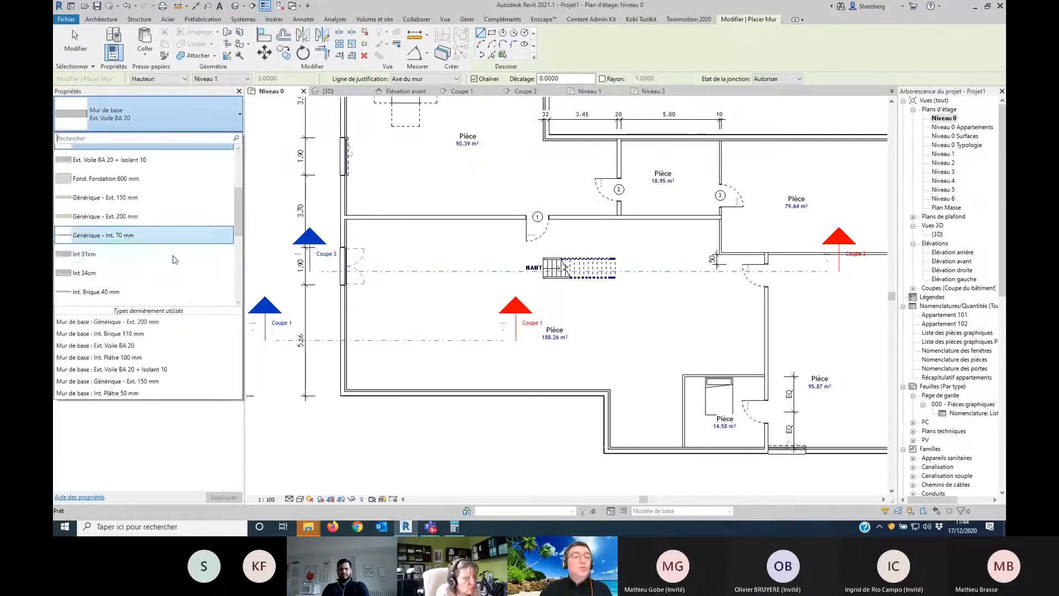
{"action": "scroll", "coordinate": [172, 270], "scroll_direction": "down", "scroll_amount": 5}
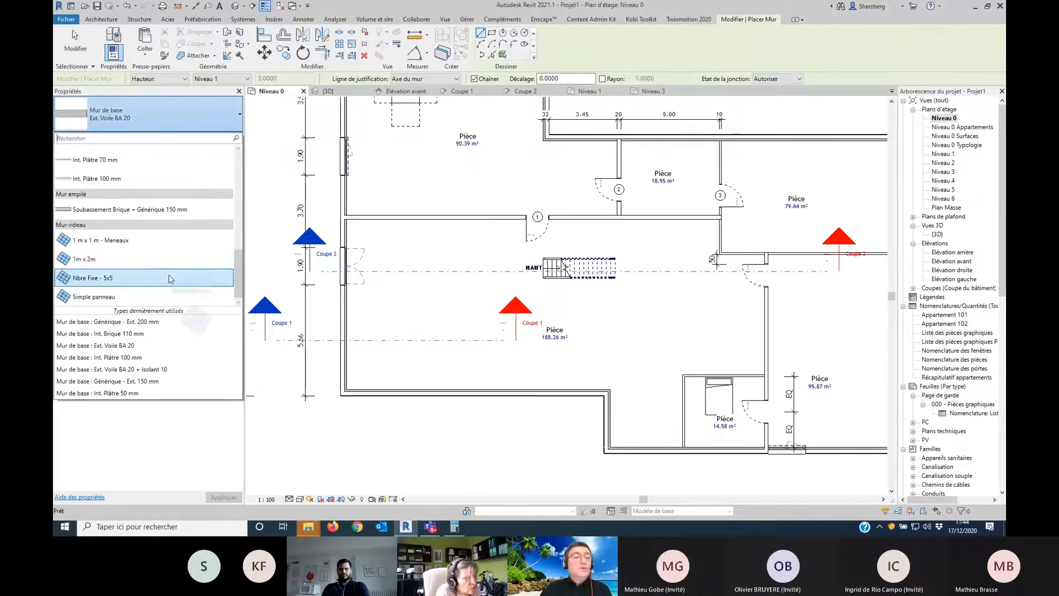
{"action": "left_click", "coordinate": [110, 240]}
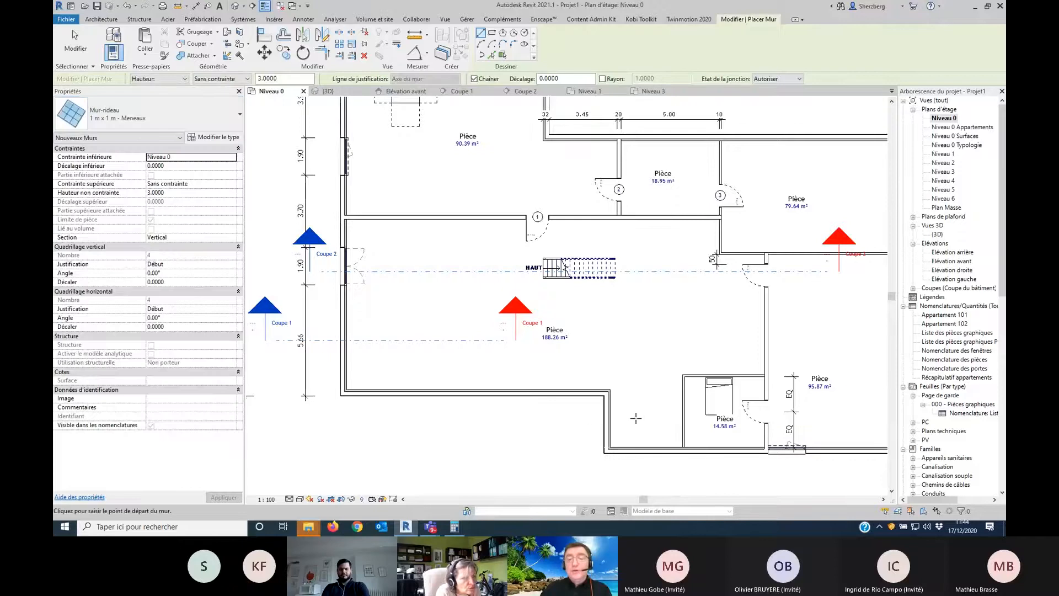
{"action": "middle_click_drag", "start_coordinate": [636, 418], "coordinate": [579, 350]}
{"action": "scroll", "coordinate": [552, 342], "scroll_direction": "up", "scroll_amount": 2}
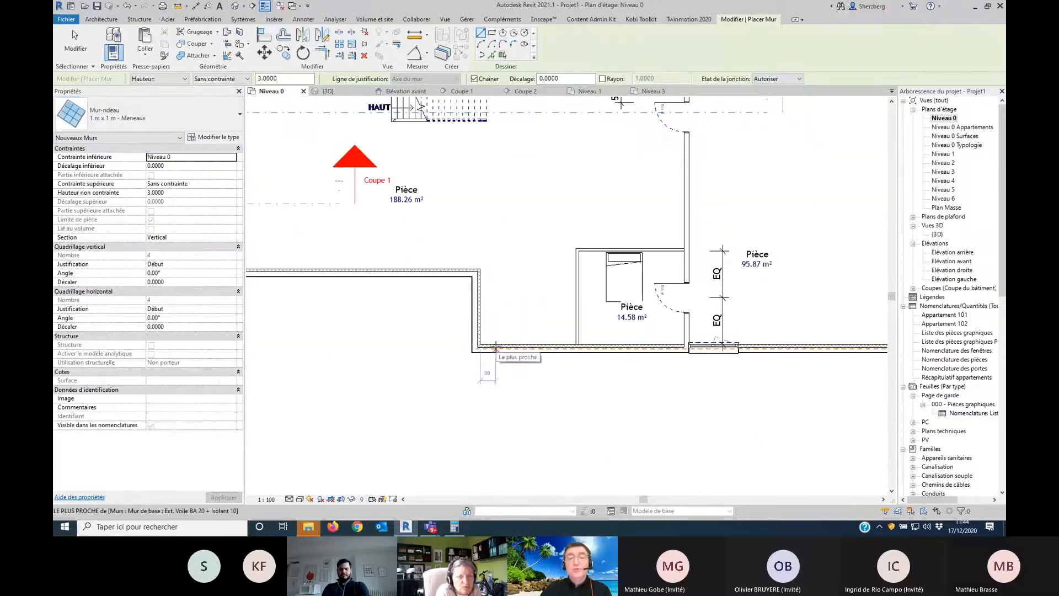
{"action": "left_click", "coordinate": [558, 348]}
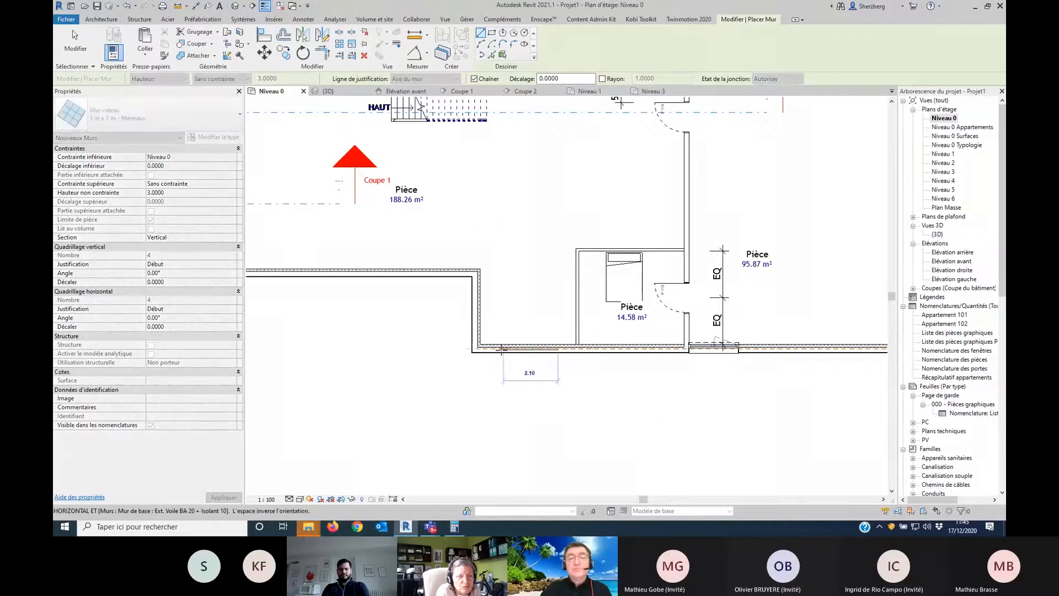
{"action": "left_click", "coordinate": [499, 349]}
{"action": "key", "text": "Escape"}
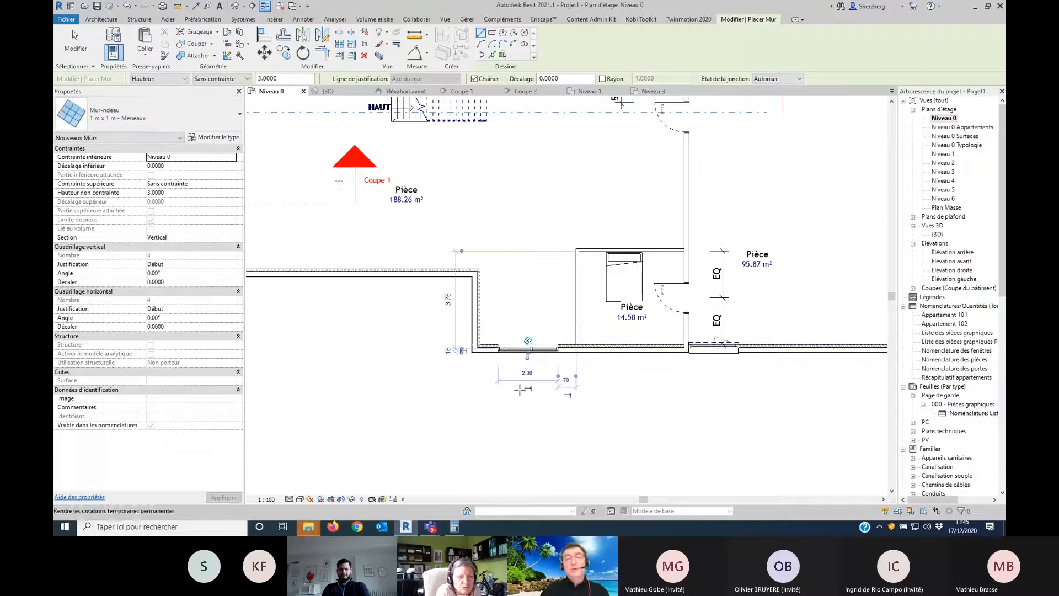
Step: Draw a Simple panneau curtain wall about 8.9 m long within the lower-left exterior wall
{"action": "middle_click_drag", "start_coordinate": [440, 332], "coordinate": [595, 381]}
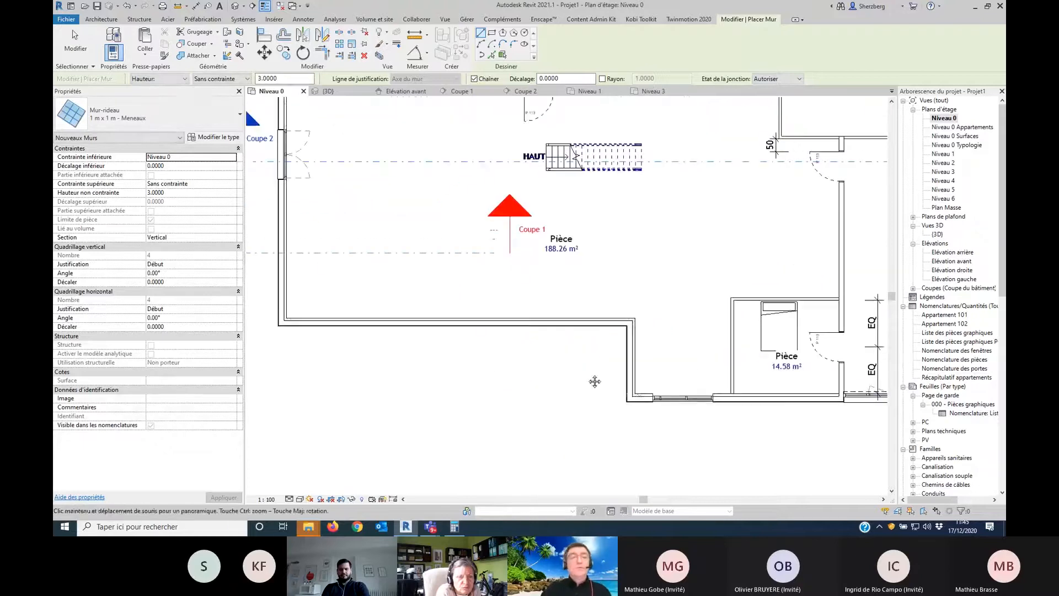
{"action": "left_click", "coordinate": [202, 118]}
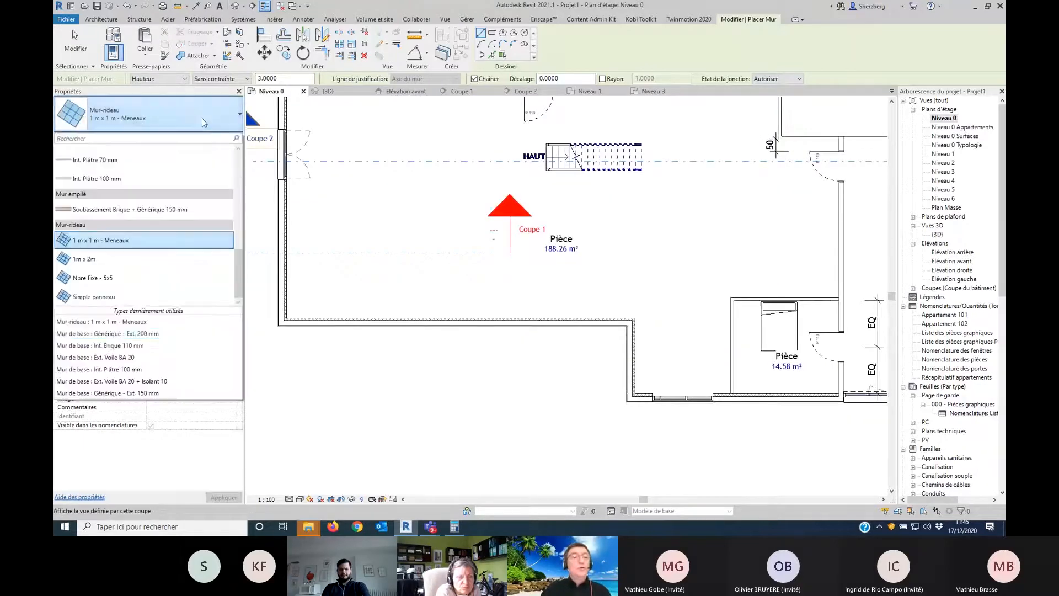
{"action": "left_click", "coordinate": [169, 297]}
{"action": "left_click", "coordinate": [562, 321]}
{"action": "left_click", "coordinate": [331, 322]}
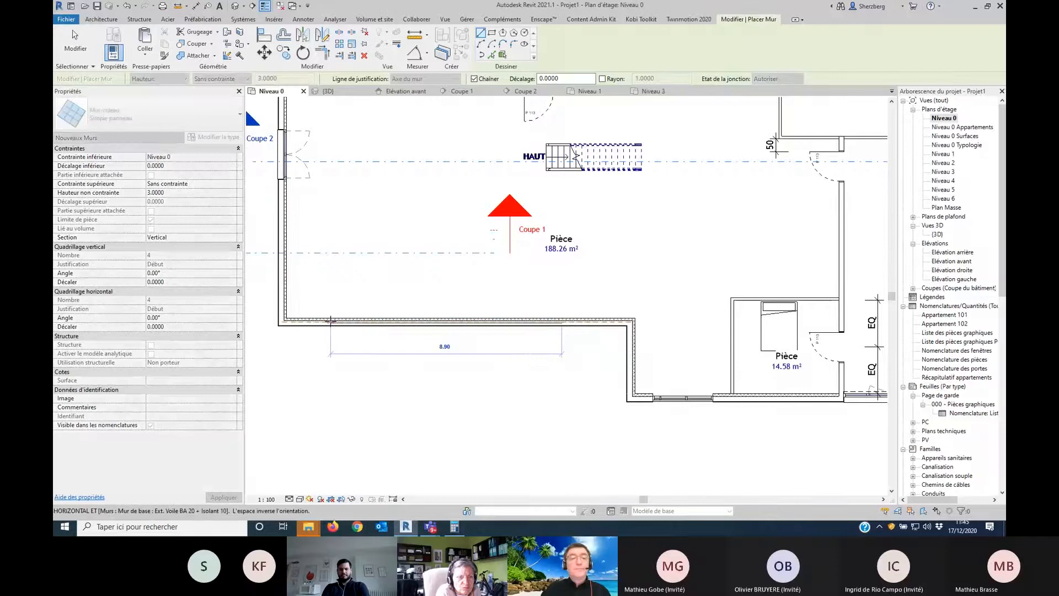
{"action": "key", "text": "Escape"}
{"action": "key", "text": "Escape"}
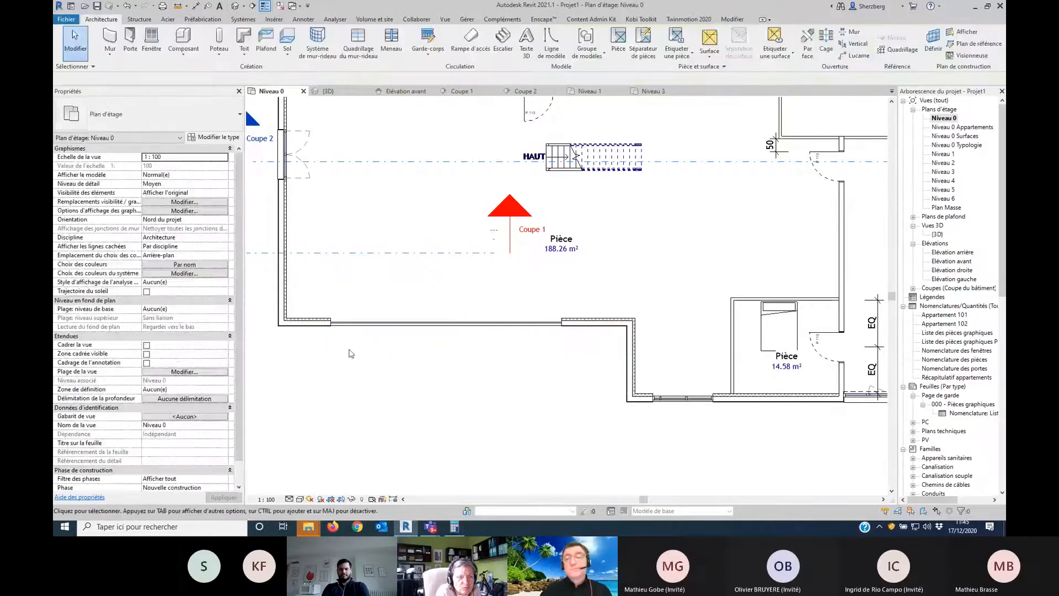
Step: In the 3D view, stretch both curtain walls upward across the storeys, making the plain-panel one about 11.8 m high
{"action": "key", "text": "ctrl+Tab"}
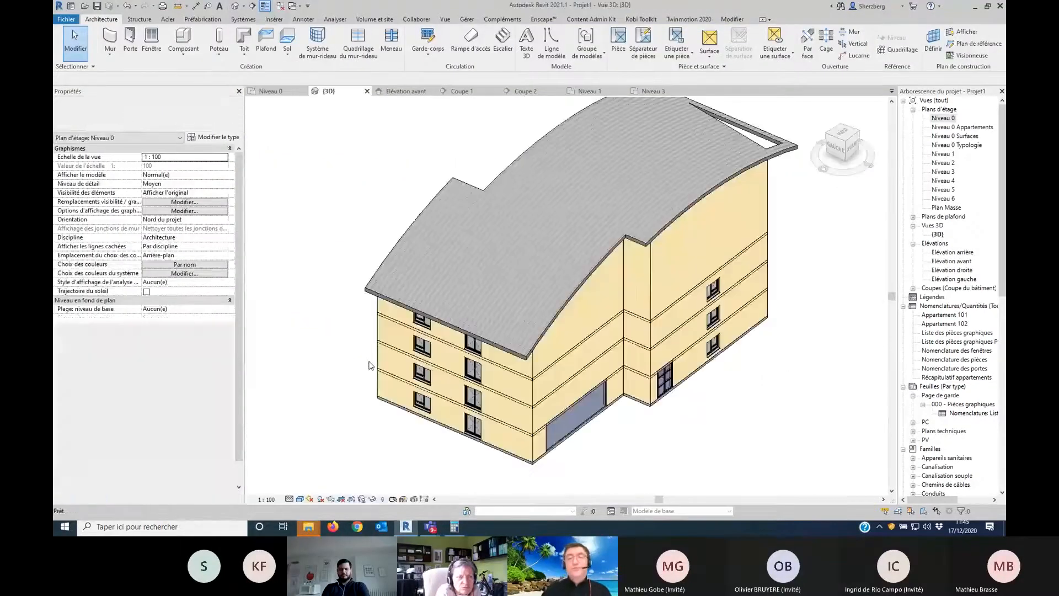
{"action": "middle_click_drag", "start_coordinate": [769, 427], "coordinate": [609, 438]}
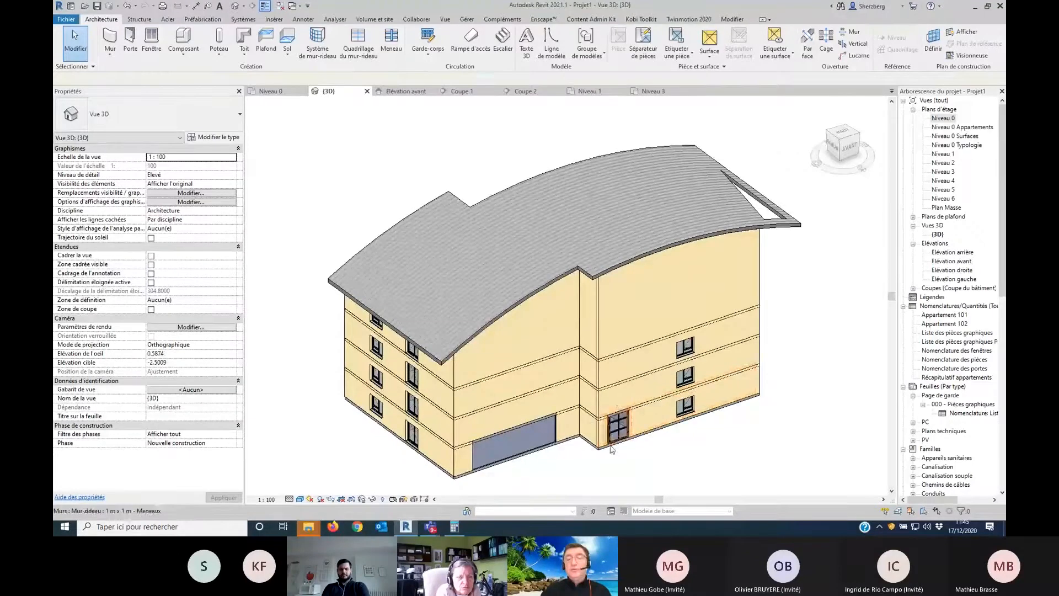
{"action": "left_click", "coordinate": [611, 449]}
{"action": "left_click_drag", "start_coordinate": [617, 411], "coordinate": [621, 295]}
{"action": "key", "text": "Escape"}
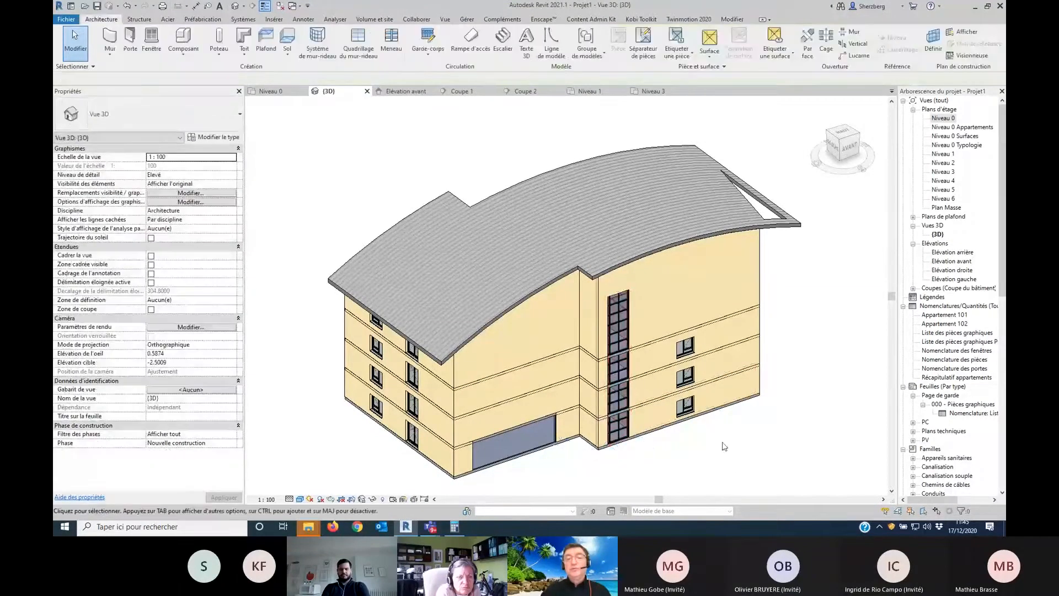
{"action": "left_click", "coordinate": [508, 422]}
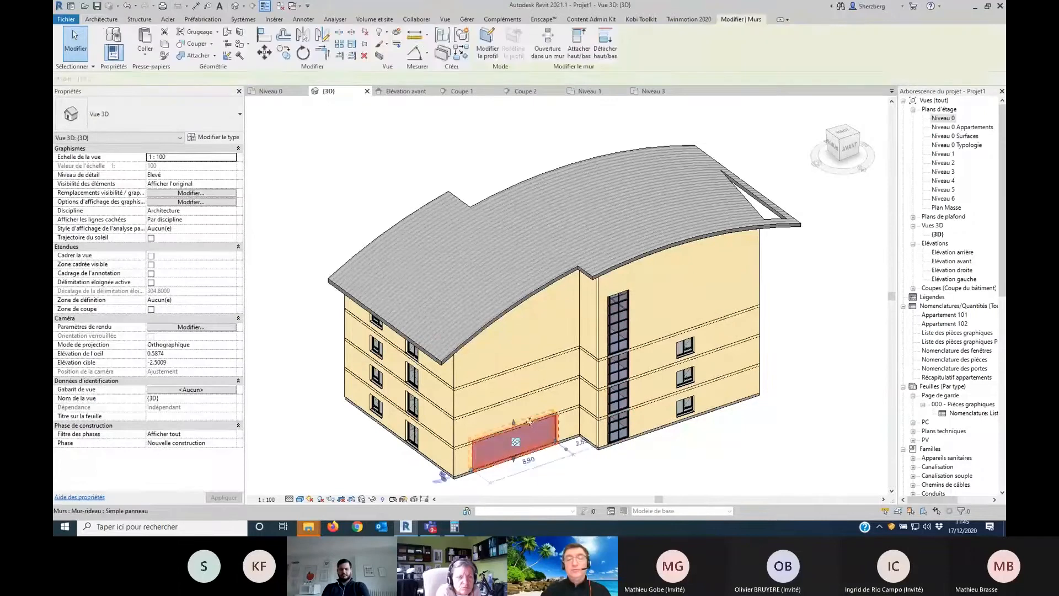
{"action": "left_click_drag", "start_coordinate": [508, 421], "coordinate": [514, 332]}
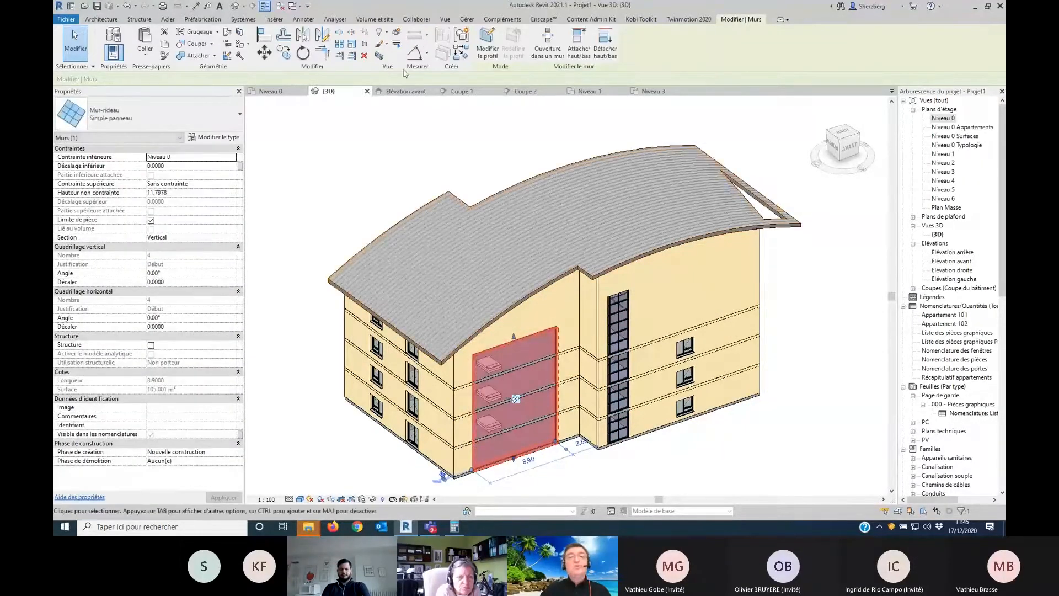
Step: Add four vertical curtain grid lines across the full height of the Simple panneau curtain wall
{"action": "left_click", "coordinate": [104, 20]}
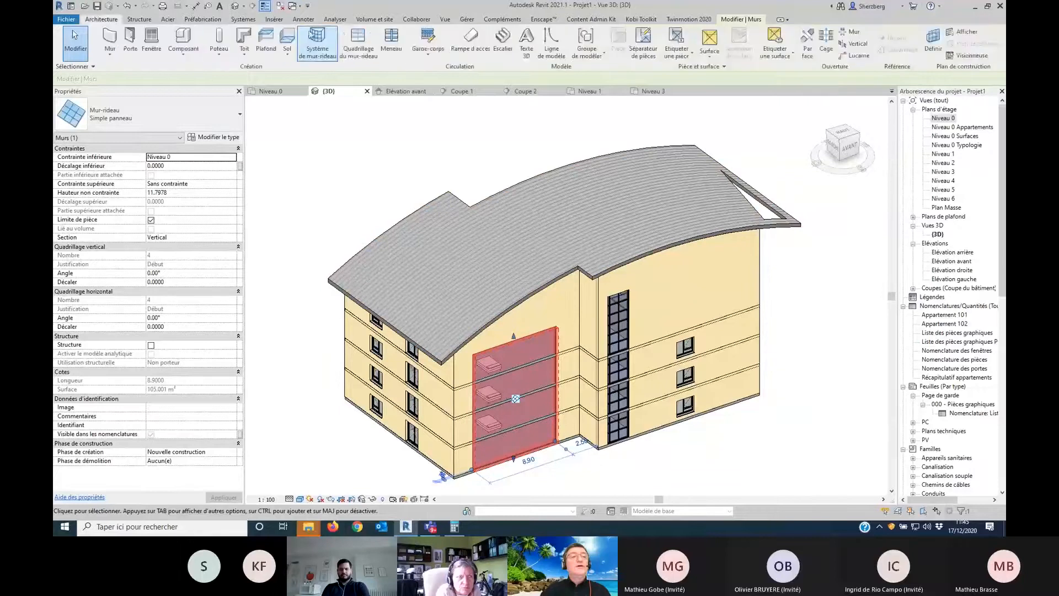
{"action": "left_click", "coordinate": [359, 40]}
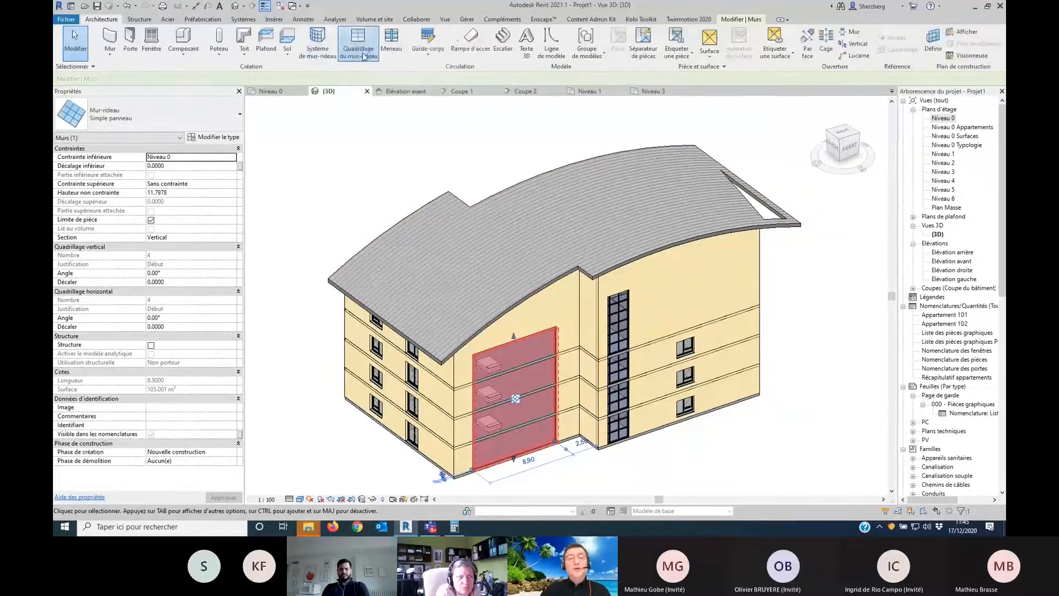
{"action": "scroll", "coordinate": [454, 297], "scroll_direction": "up", "scroll_amount": 3}
{"action": "left_click", "coordinate": [455, 297]}
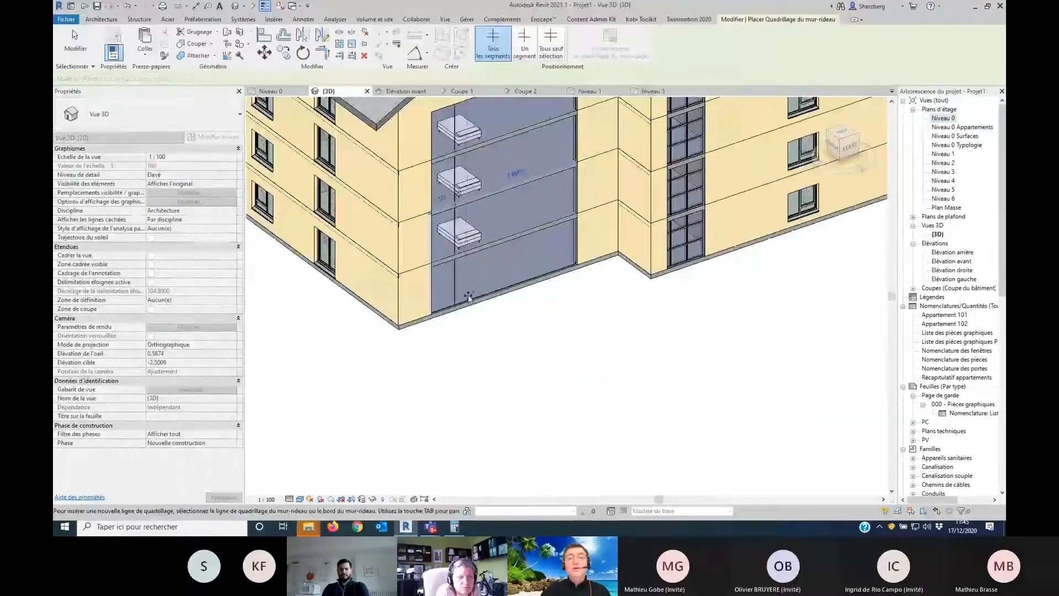
{"action": "left_click", "coordinate": [467, 298]}
{"action": "left_click", "coordinate": [522, 286]}
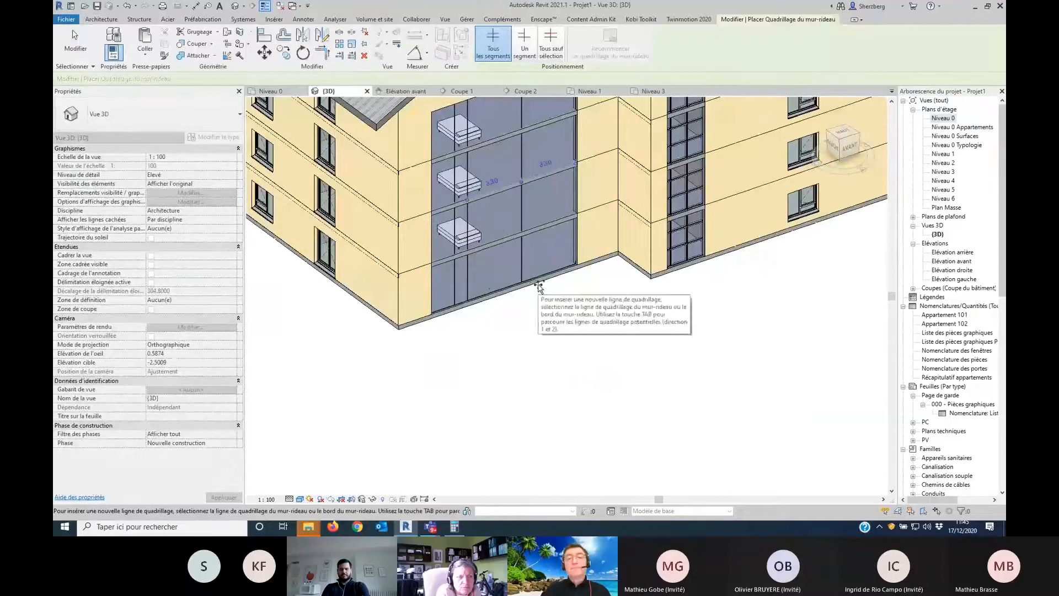
{"action": "left_click", "coordinate": [539, 181]}
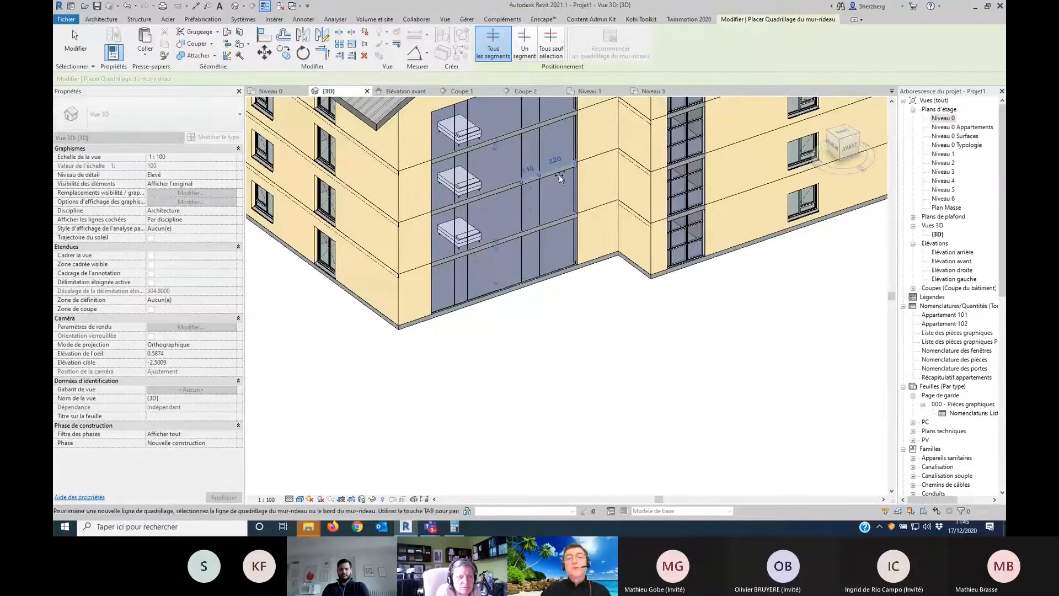
Step: Set the rightmost vertical grid line 1 m from the neighbouring grid line on its left
{"action": "left_click", "coordinate": [528, 170]}
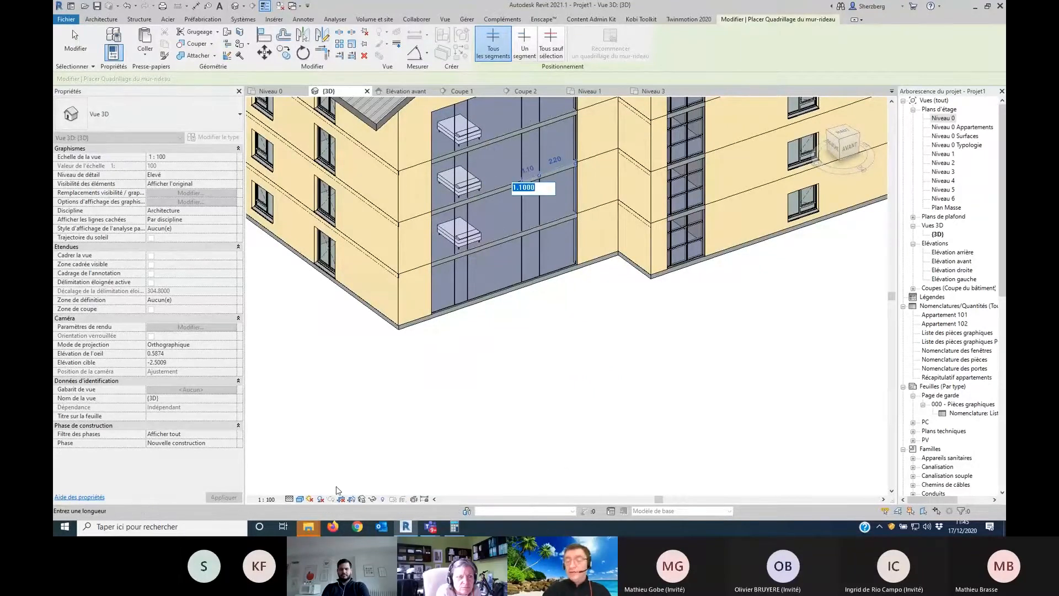
{"action": "type", "text": "1"}
{"action": "key", "text": "Return"}
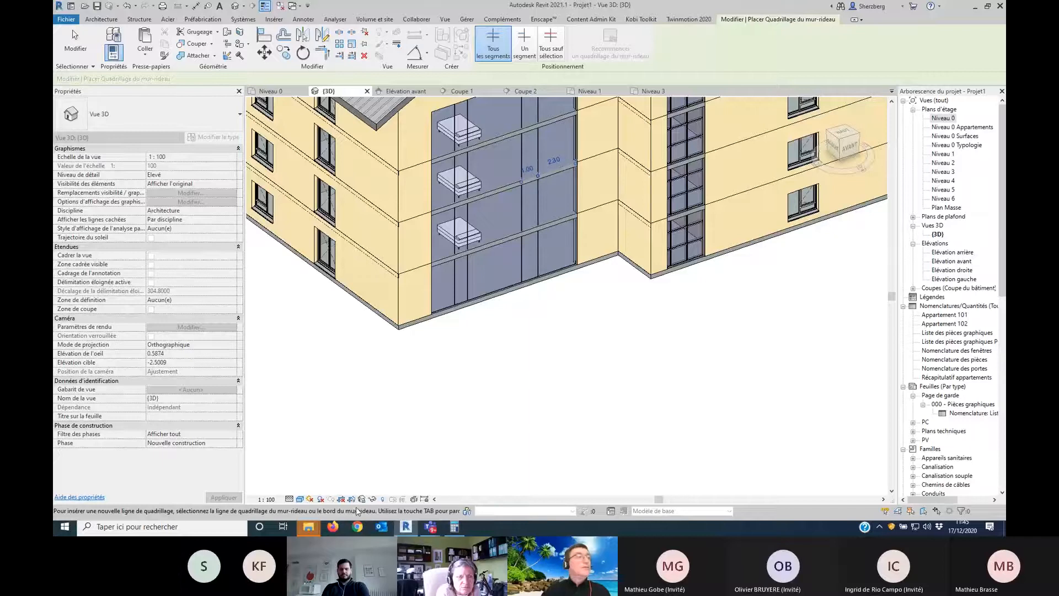
Step: Set the rightmost vertical grid line 1 m from the curtain wall's right edge and add horizontal grid lines across the storeys
{"action": "left_click", "coordinate": [551, 160]}
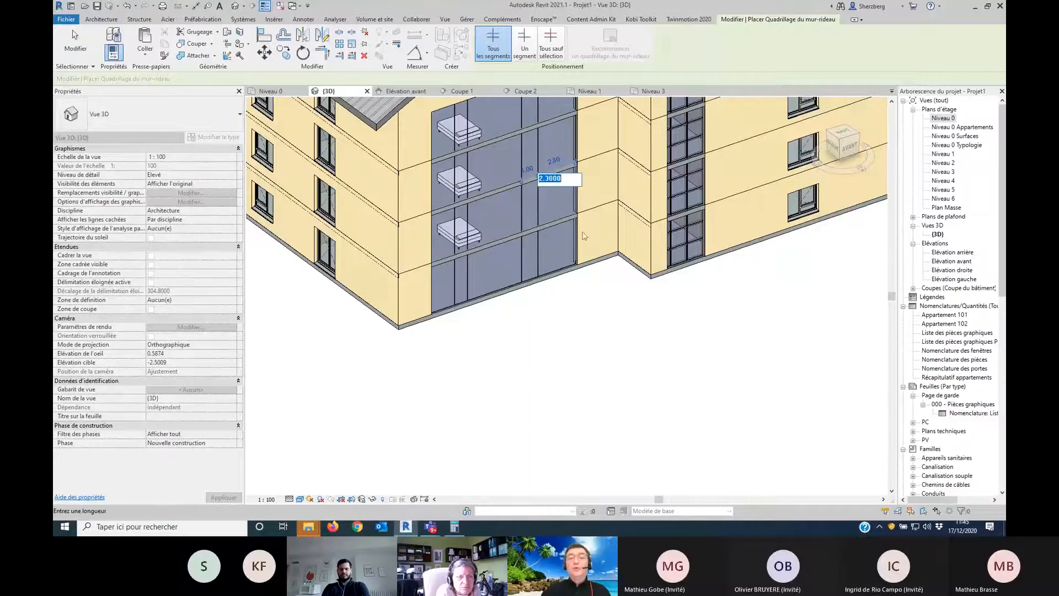
{"action": "type", "text": "1"}
{"action": "key", "text": "Return"}
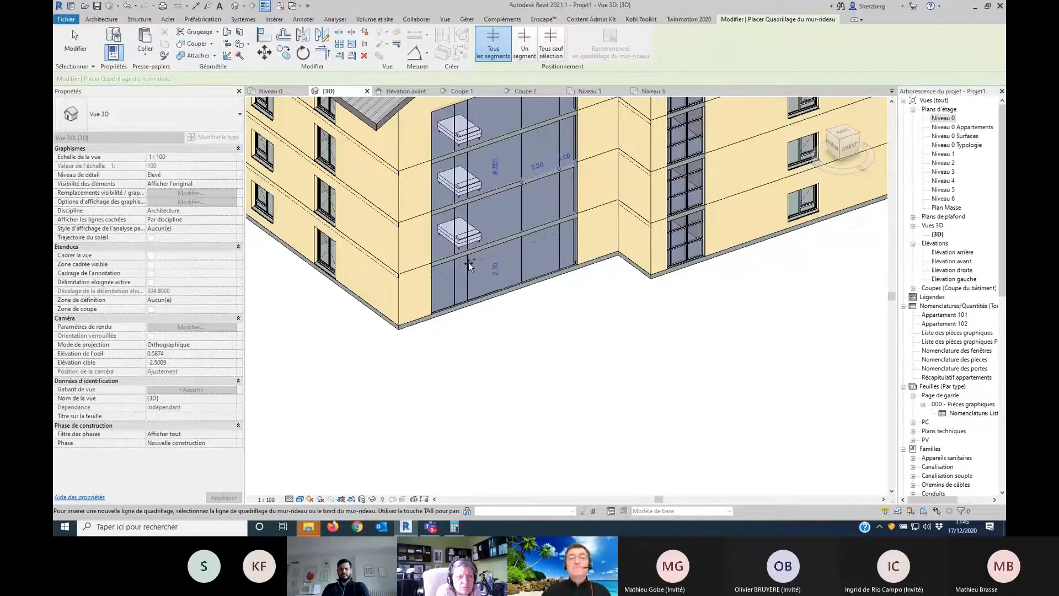
{"action": "left_click", "coordinate": [465, 249]}
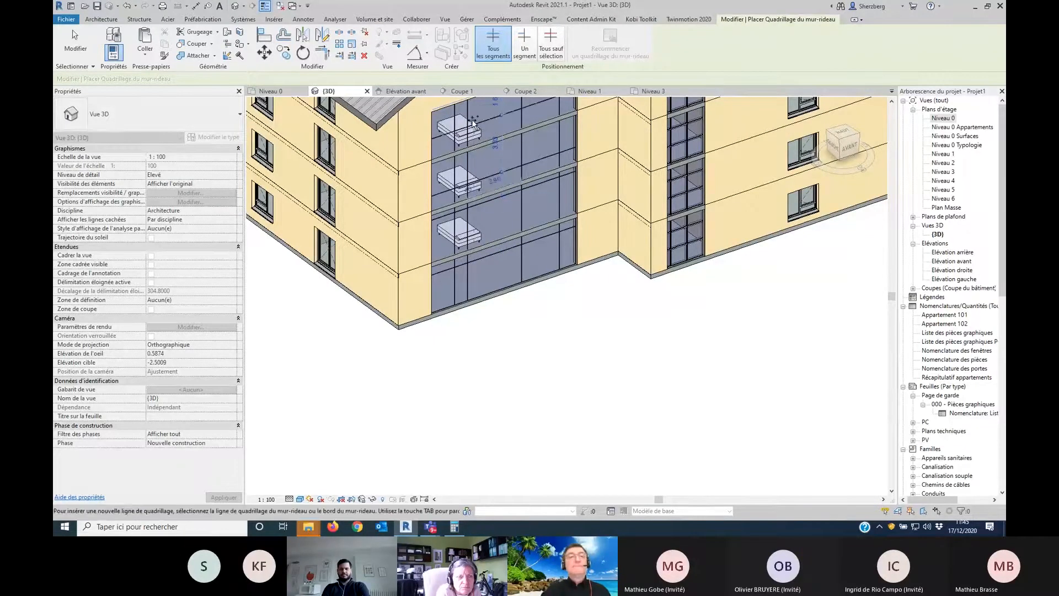
{"action": "key", "text": "Escape"}
Step: Place 150 x 25mm rectangular mullions on all grid lines of the Simple panneau curtain wall
{"action": "left_click", "coordinate": [392, 41]}
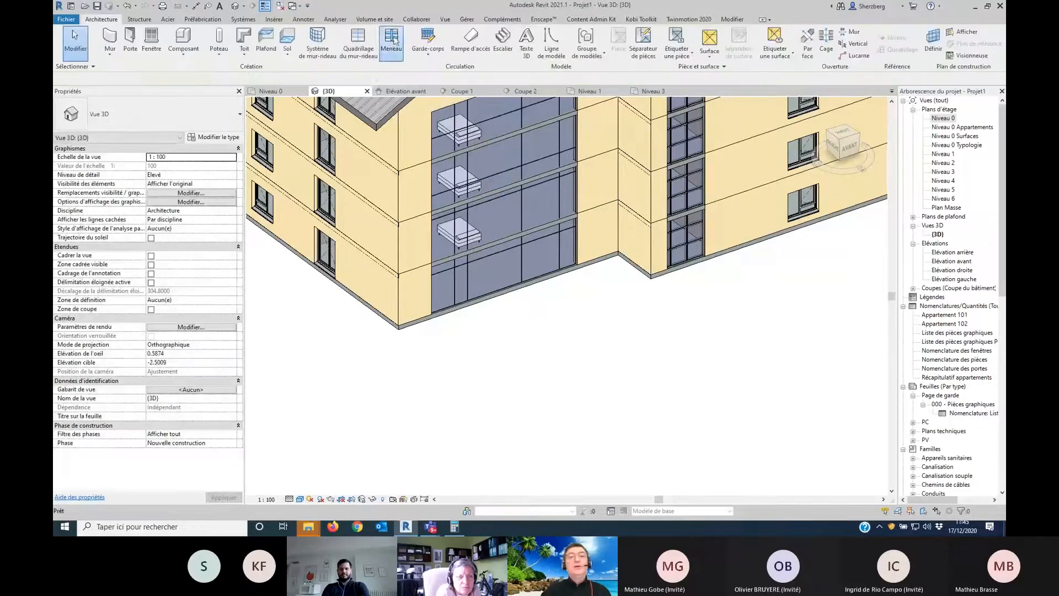
{"action": "scroll", "coordinate": [537, 269], "scroll_direction": "up", "scroll_amount": 2}
{"action": "middle_click_drag", "start_coordinate": [538, 269], "coordinate": [519, 346]}
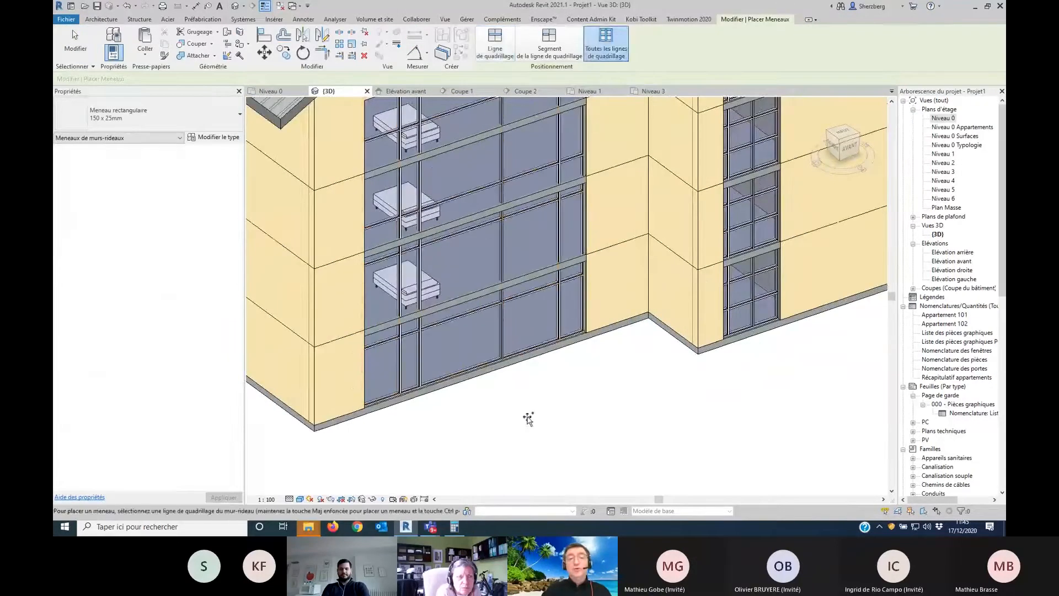
{"action": "key", "text": "Escape"}
Step: Delete the bottom mullion beneath the ground-floor panel just left of the narrow right-hand panel
{"action": "scroll", "coordinate": [504, 424], "scroll_direction": "up", "scroll_amount": 4}
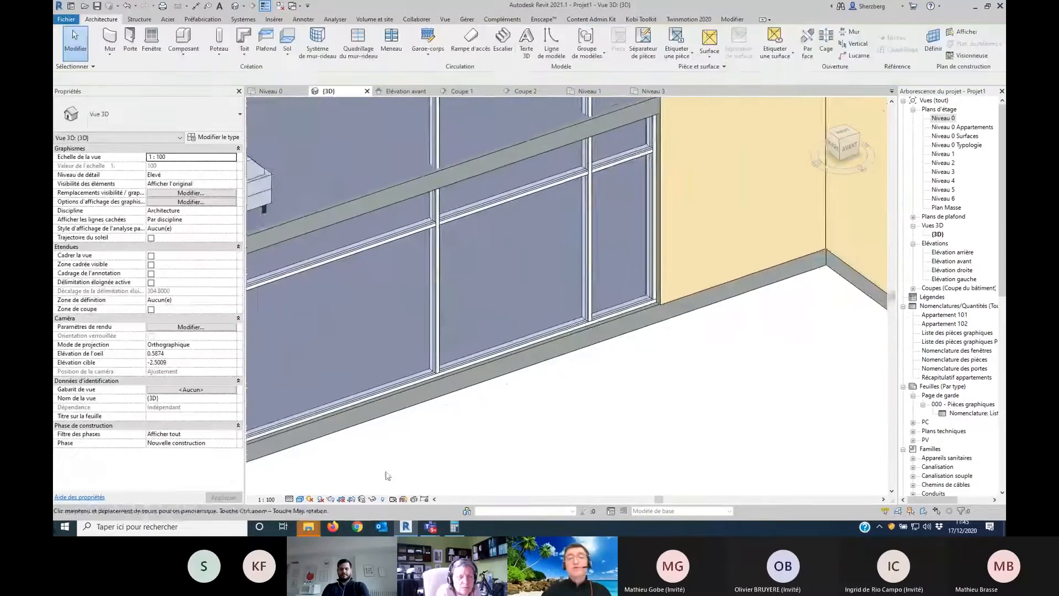
{"action": "left_click", "coordinate": [505, 340]}
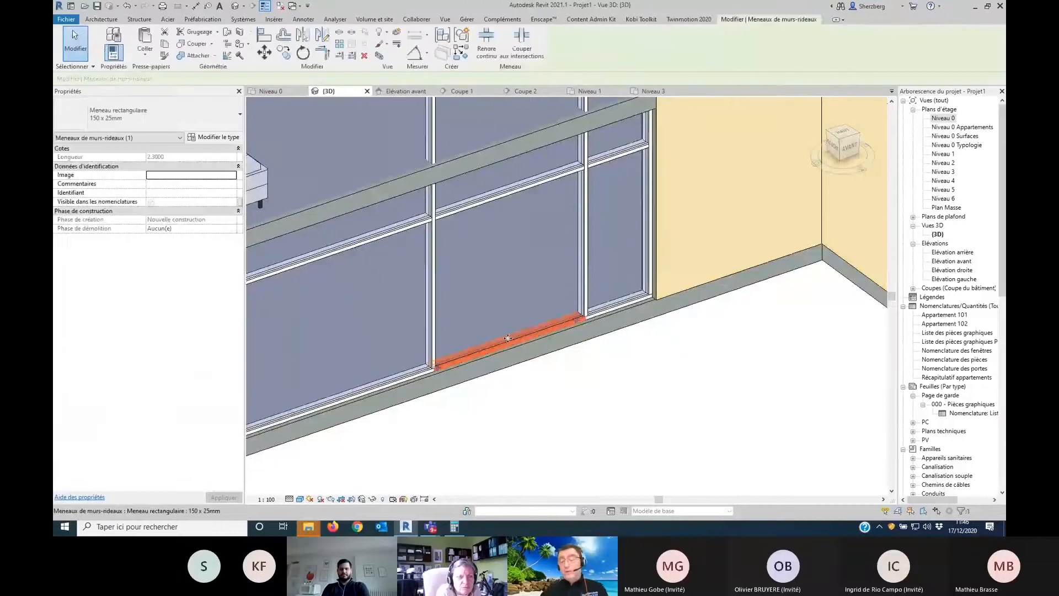
{"action": "key", "text": "Escape"}
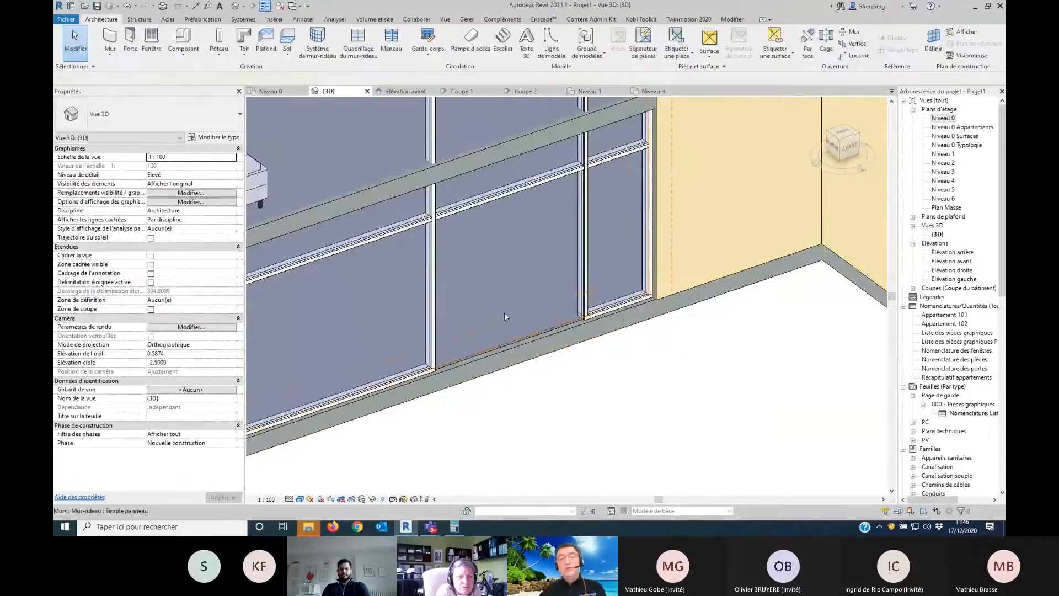
Step: Replace the ground-floor glass panel above the removed mullion with a Double vitrée door
{"action": "left_click", "coordinate": [500, 347]}
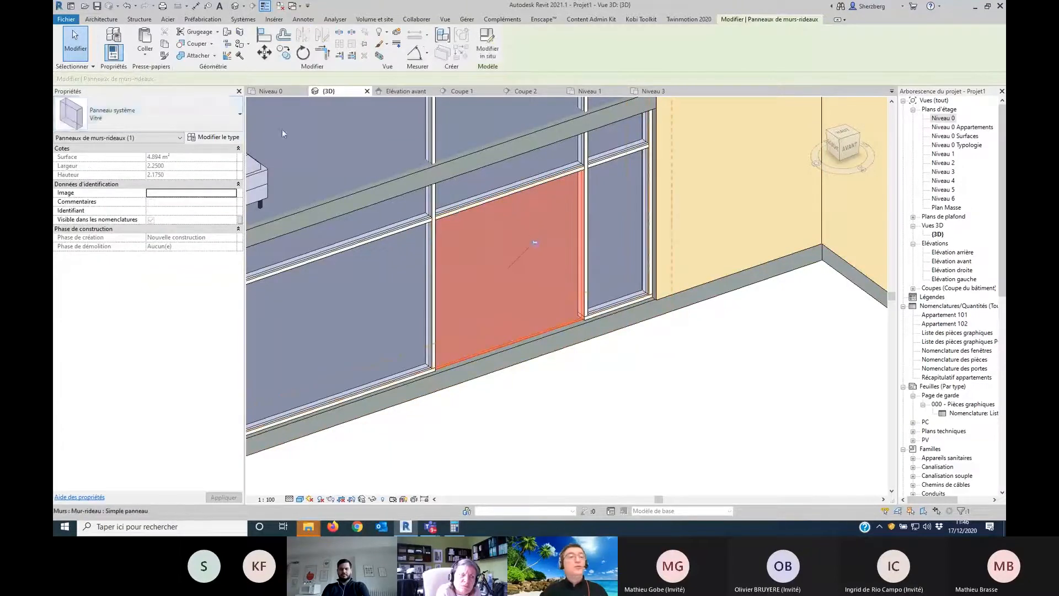
{"action": "left_click", "coordinate": [166, 114]}
{"action": "left_click_drag", "start_coordinate": [239, 259], "coordinate": [253, 110]}
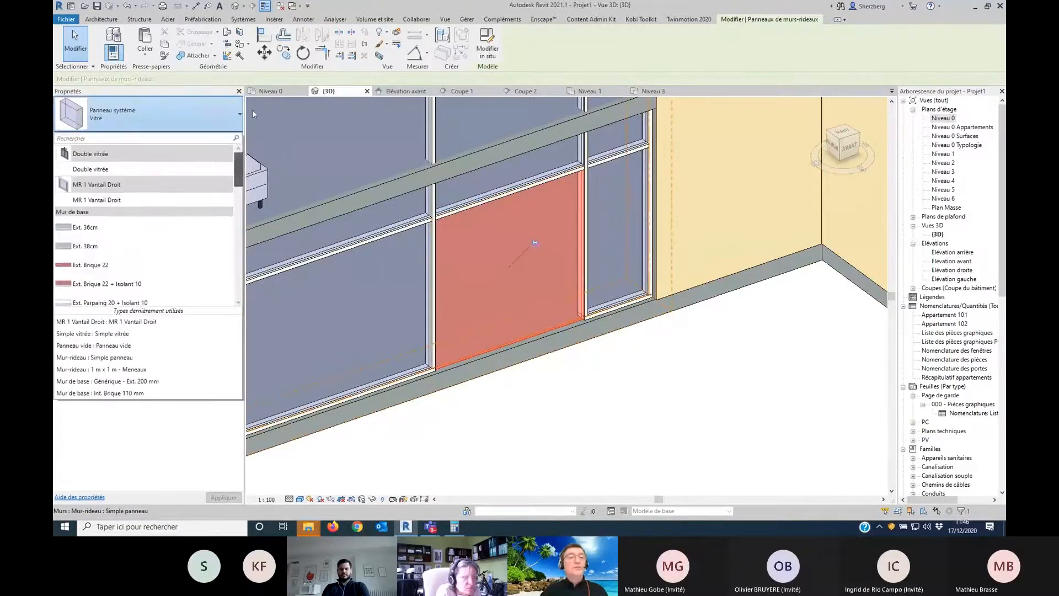
{"action": "left_click", "coordinate": [121, 168]}
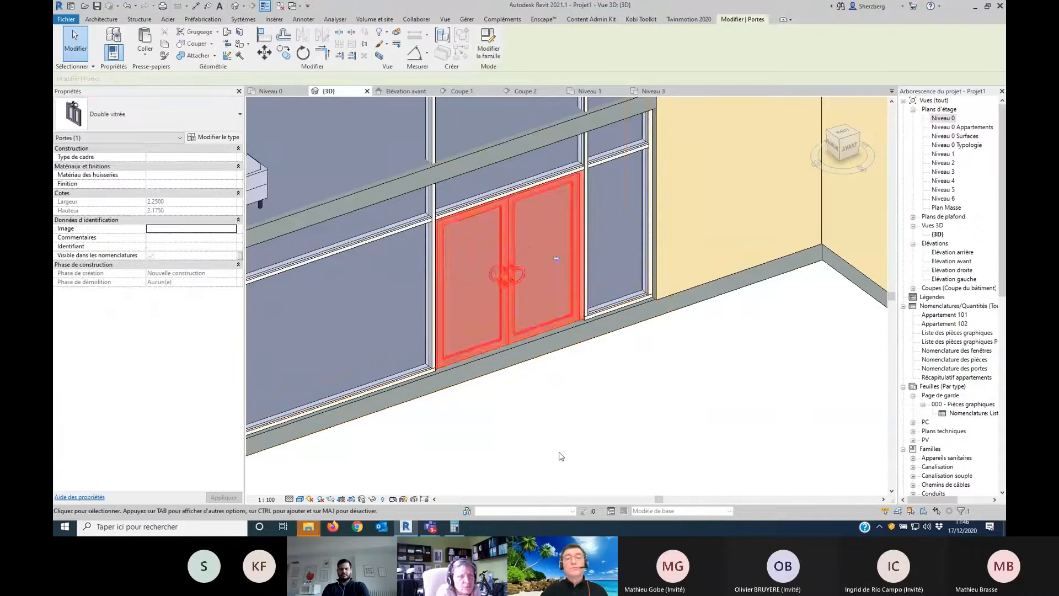
{"action": "key", "text": "Escape"}
{"action": "scroll", "coordinate": [536, 448], "scroll_direction": "down", "scroll_amount": 5}
{"action": "middle_click_drag", "start_coordinate": [536, 448], "coordinate": [489, 382]}
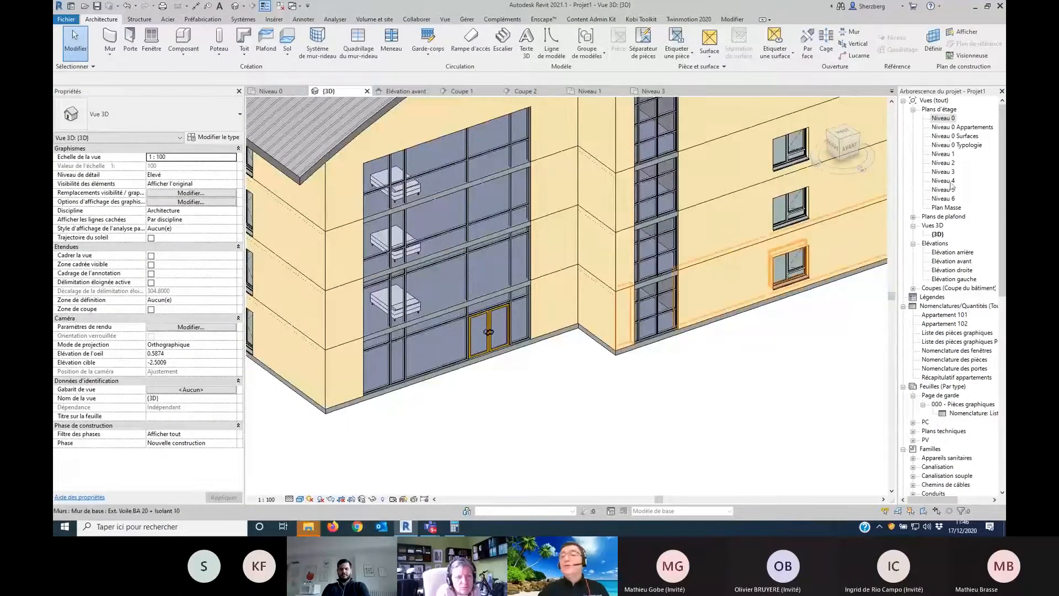
Step: In the Niveau 0 floor plan, flip the double glazed curtain wall door so it swings into the building
{"action": "double_click", "coordinate": [944, 118]}
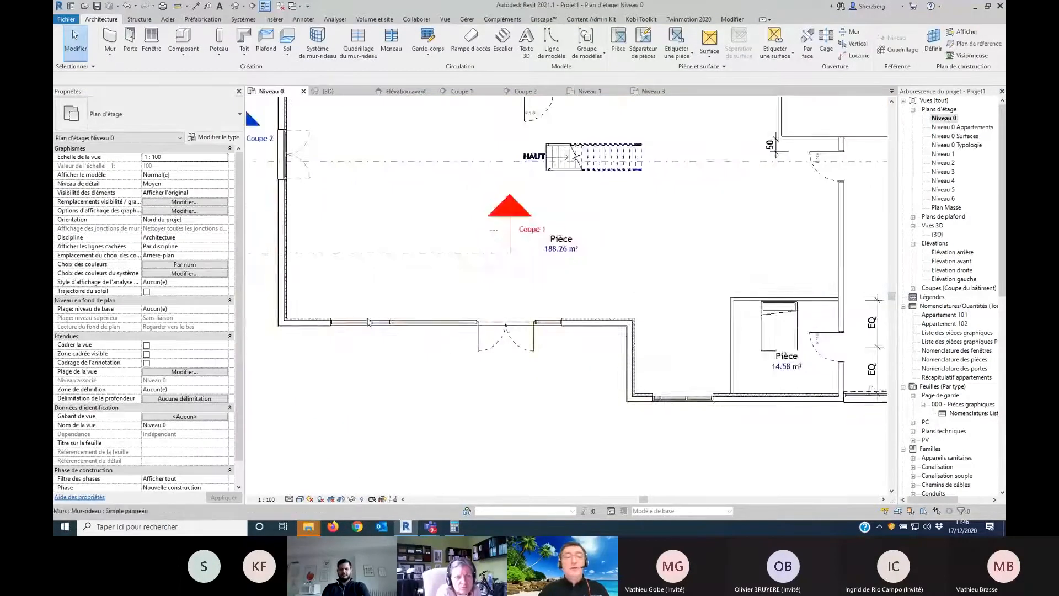
{"action": "scroll", "coordinate": [417, 402], "scroll_direction": "up", "scroll_amount": 5}
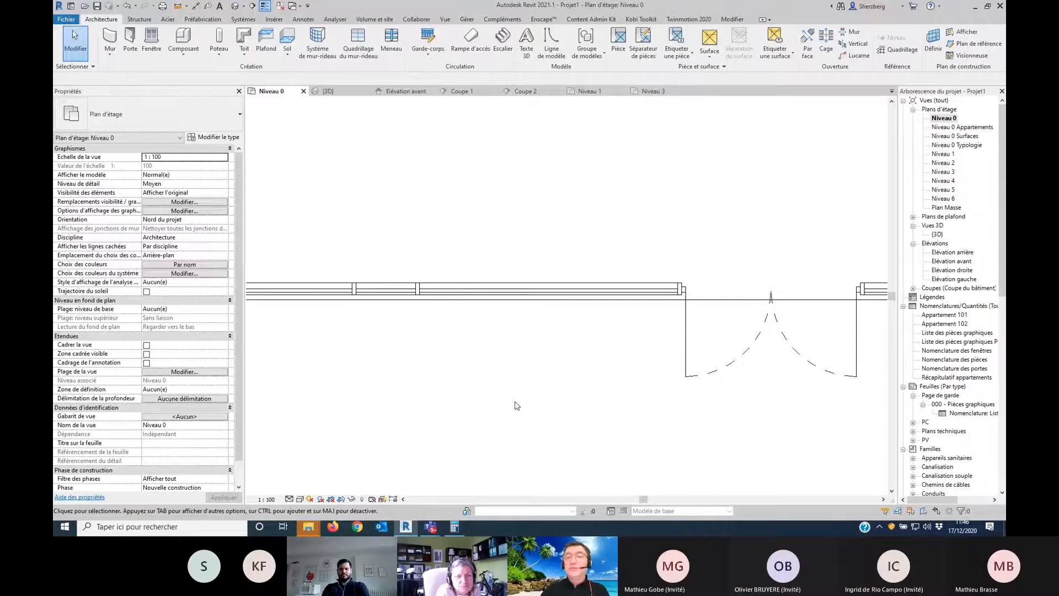
{"action": "left_click", "coordinate": [731, 365]}
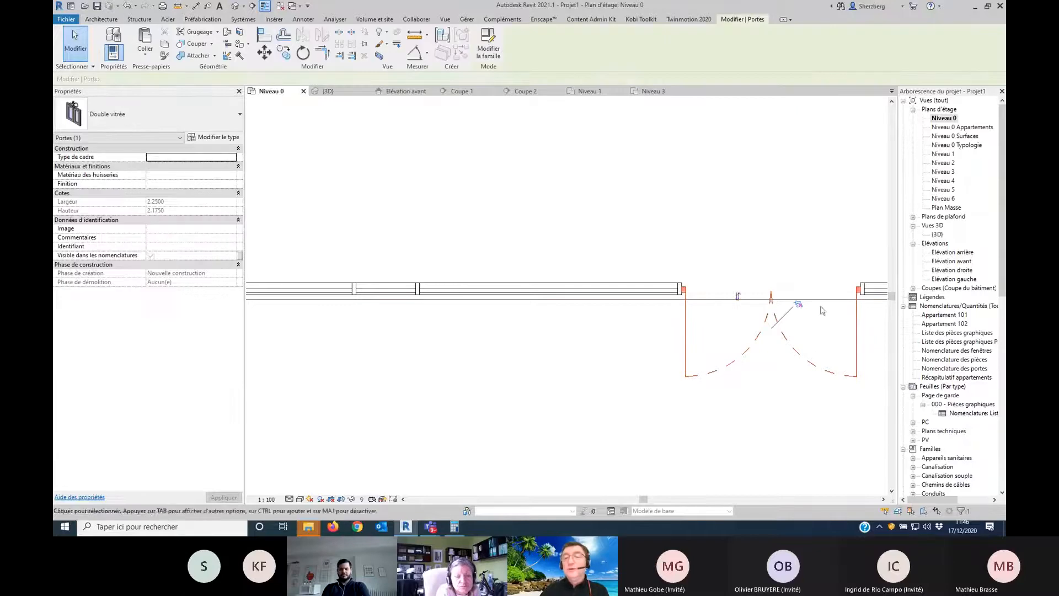
{"action": "left_click", "coordinate": [738, 297]}
{"action": "left_click", "coordinate": [779, 417]}
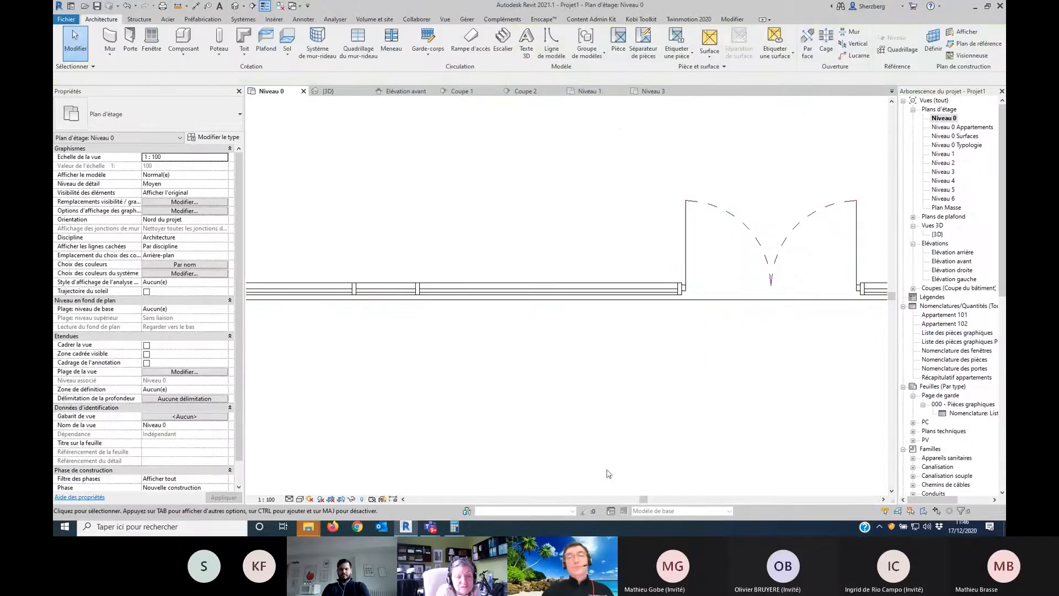
{"action": "scroll", "coordinate": [608, 473], "scroll_direction": "down", "scroll_amount": 5}
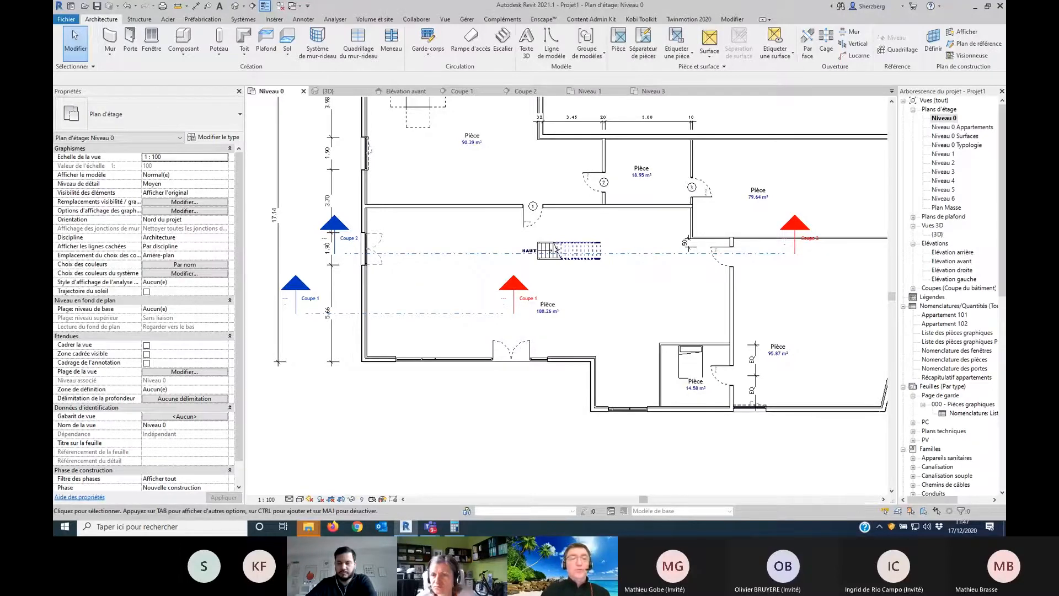
{"action": "scroll", "coordinate": [453, 370], "scroll_direction": "down", "scroll_amount": 3}
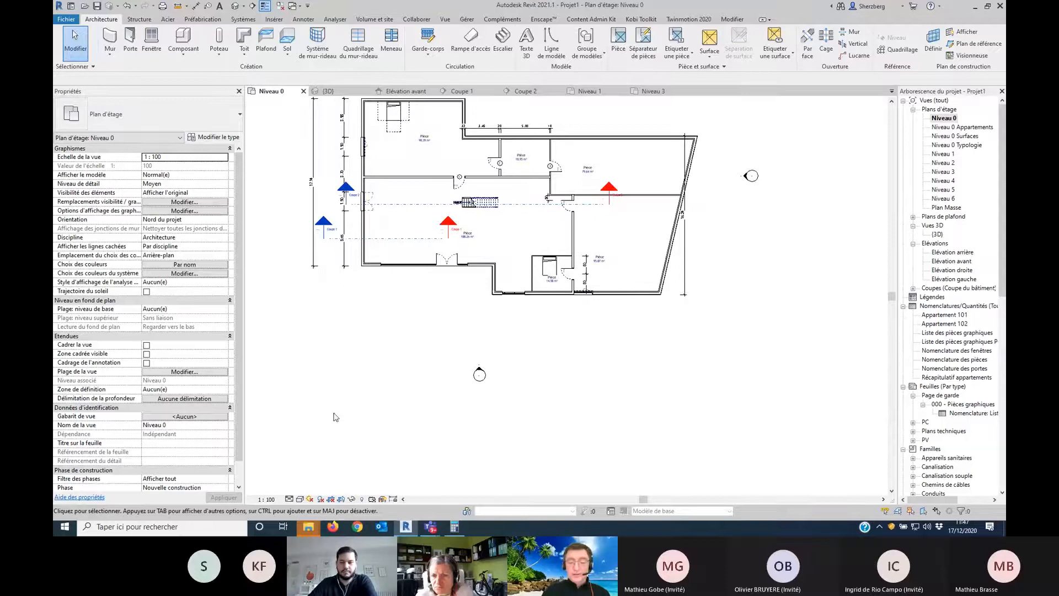
Step: Open the project Projet5 AA.rvt from the presenter's subfolder in the Alternatives folder on the Formation (Z:) drive
{"action": "key", "text": "ctrl+o"}
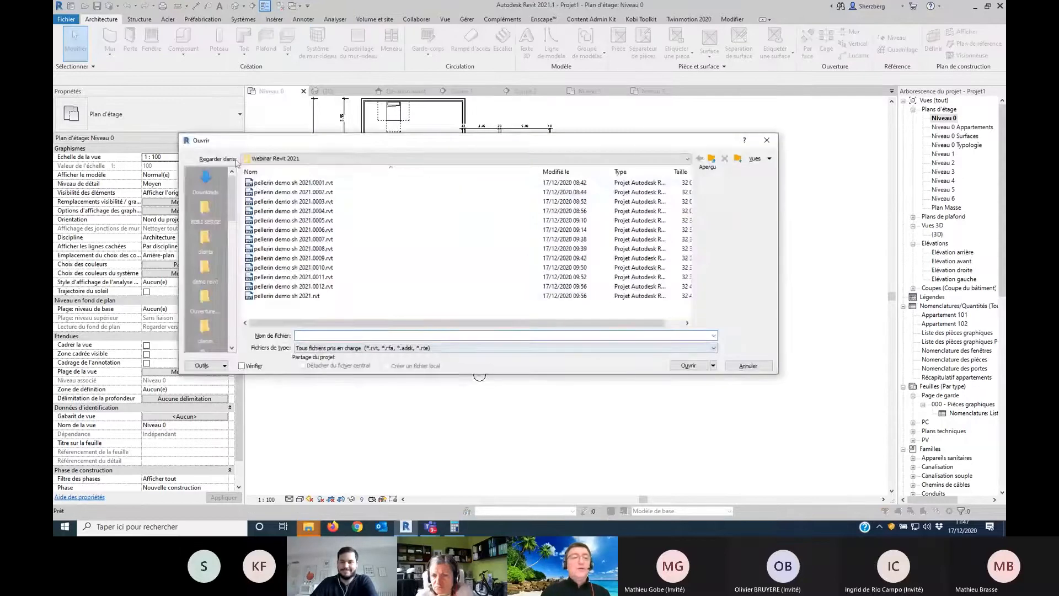
{"action": "left_click", "coordinate": [352, 157]}
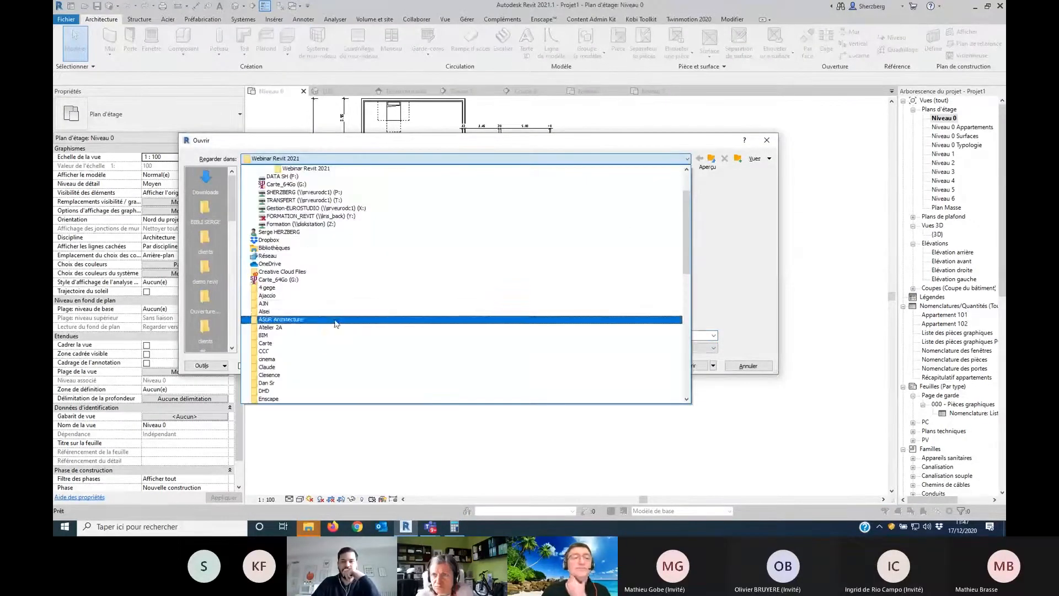
{"action": "left_click", "coordinate": [306, 224]}
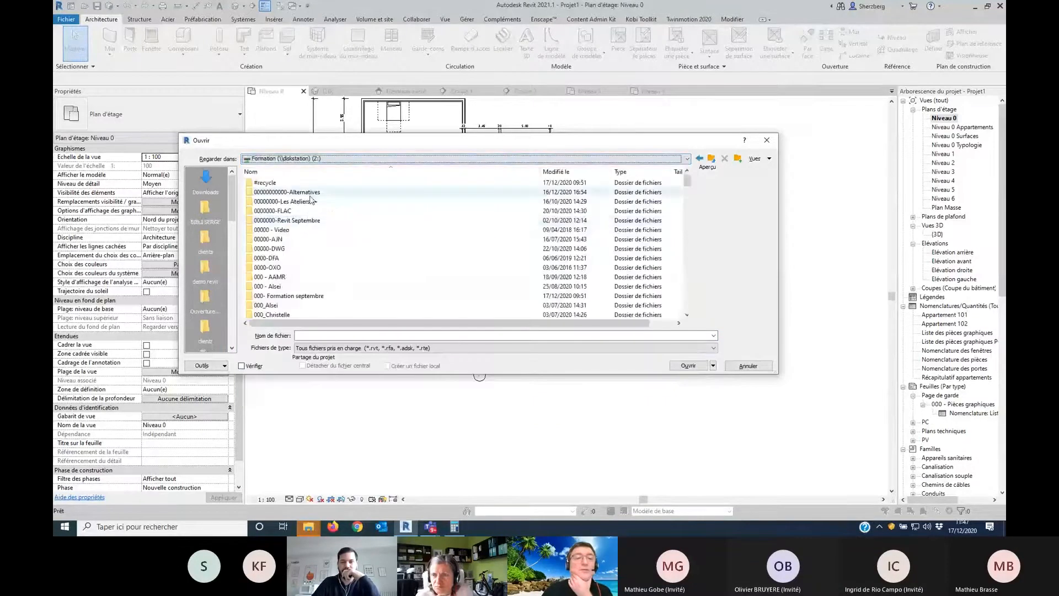
{"action": "double_click", "coordinate": [287, 192]}
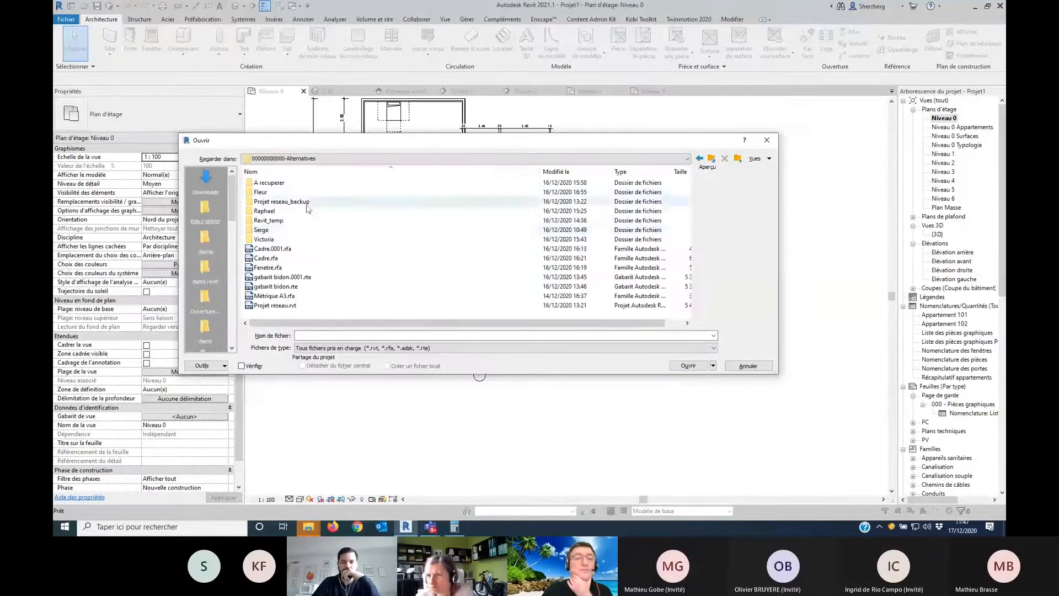
{"action": "double_click", "coordinate": [261, 229]}
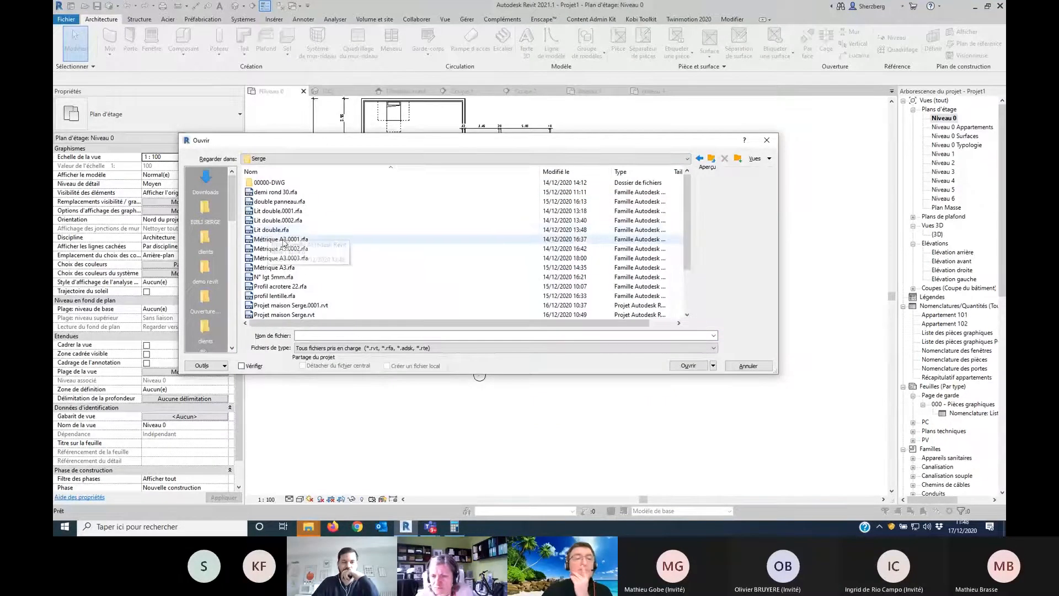
{"action": "scroll", "coordinate": [375, 273], "scroll_direction": "down", "scroll_amount": 2}
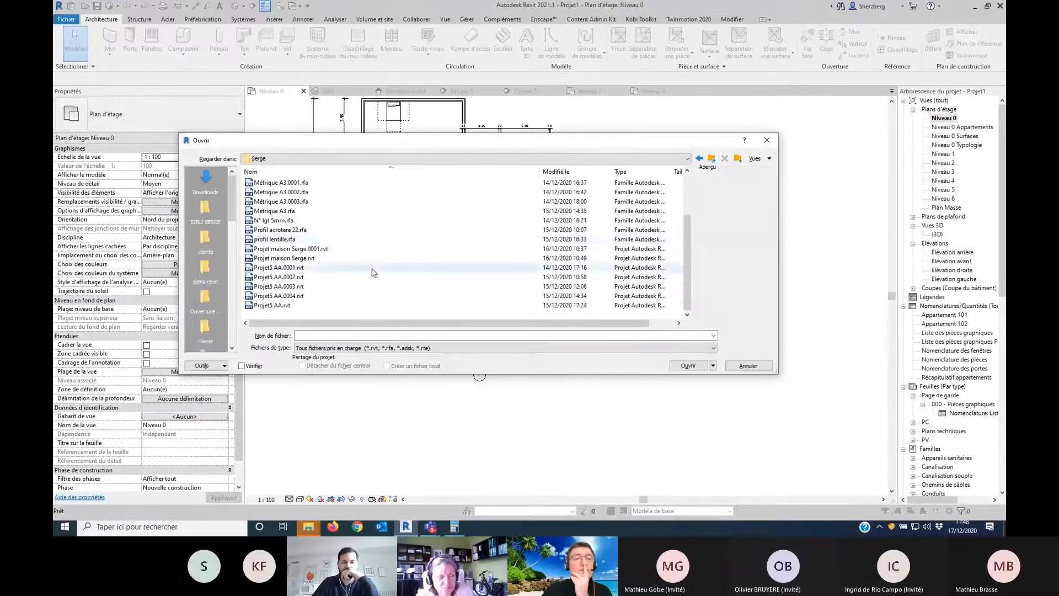
{"action": "double_click", "coordinate": [286, 306]}
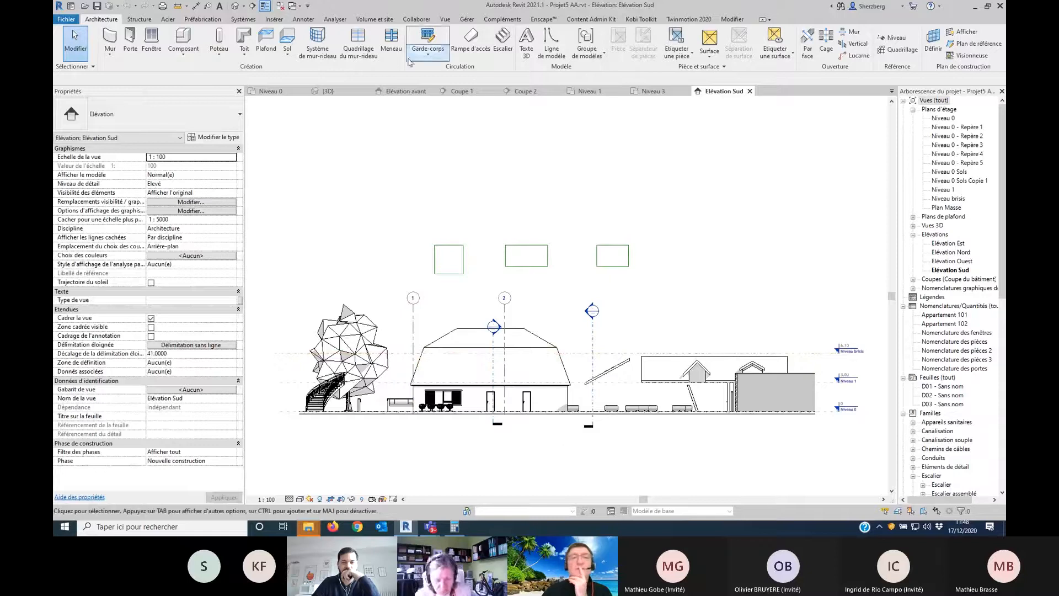
Step: Open the default 3D view and turn off shadows, framing the end of the curtain wall with brick base panels
{"action": "left_click", "coordinate": [237, 8]}
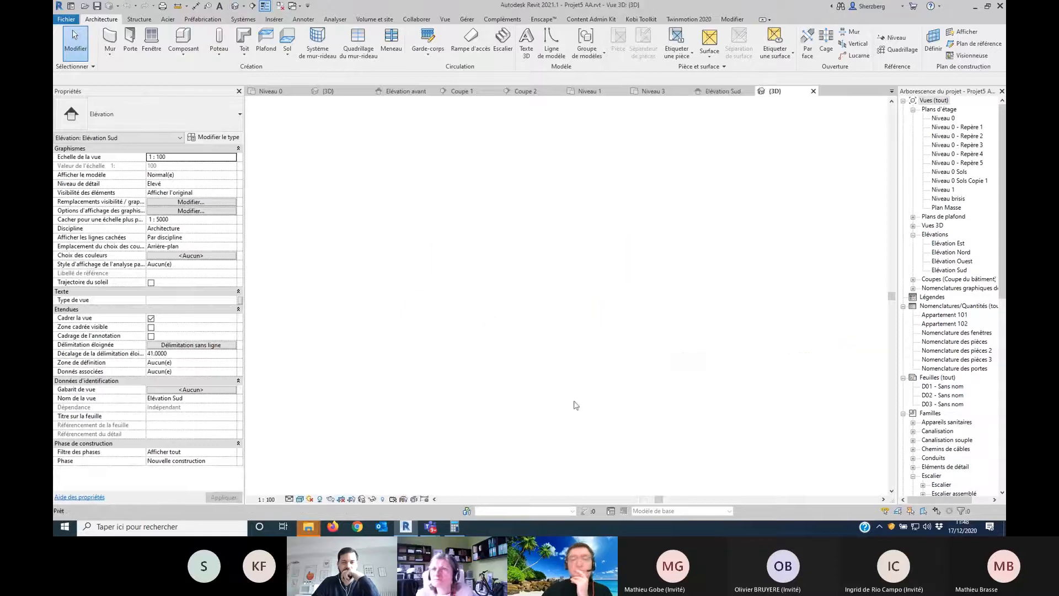
{"action": "scroll", "coordinate": [607, 408], "scroll_direction": "up", "scroll_amount": 3}
{"action": "scroll", "coordinate": [607, 408], "scroll_direction": "up", "scroll_amount": 5}
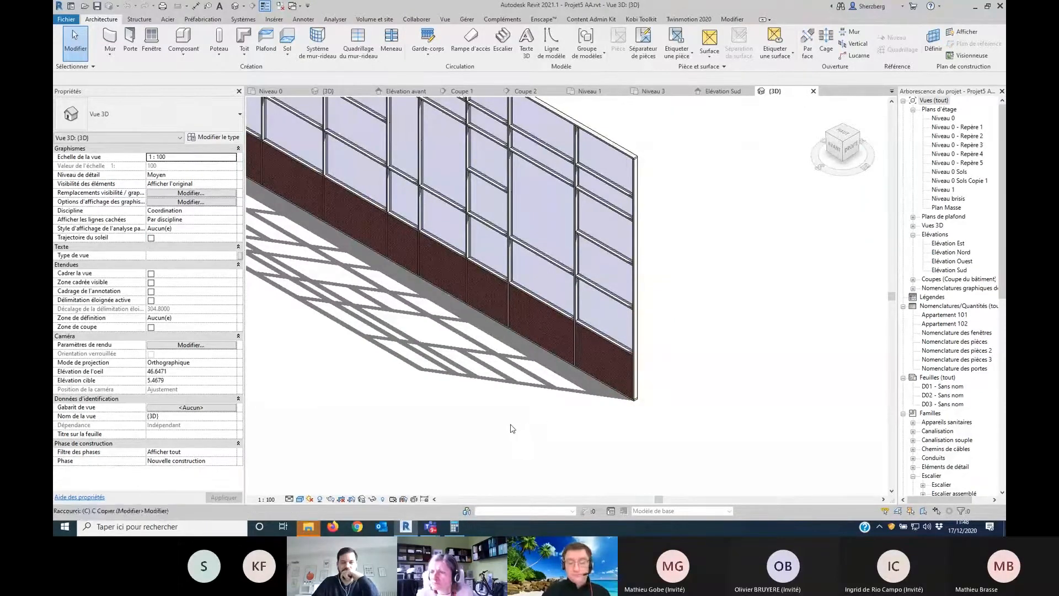
{"action": "left_click", "coordinate": [320, 499]}
{"action": "mouse_move", "coordinate": [572, 448]}
{"action": "middle_mouse_down", "text": "shift"}
{"action": "mouse_move", "coordinate": [556, 444]}
{"action": "mouse_move", "coordinate": [565, 447]}
{"action": "middle_mouse_up", "text": "shift"}
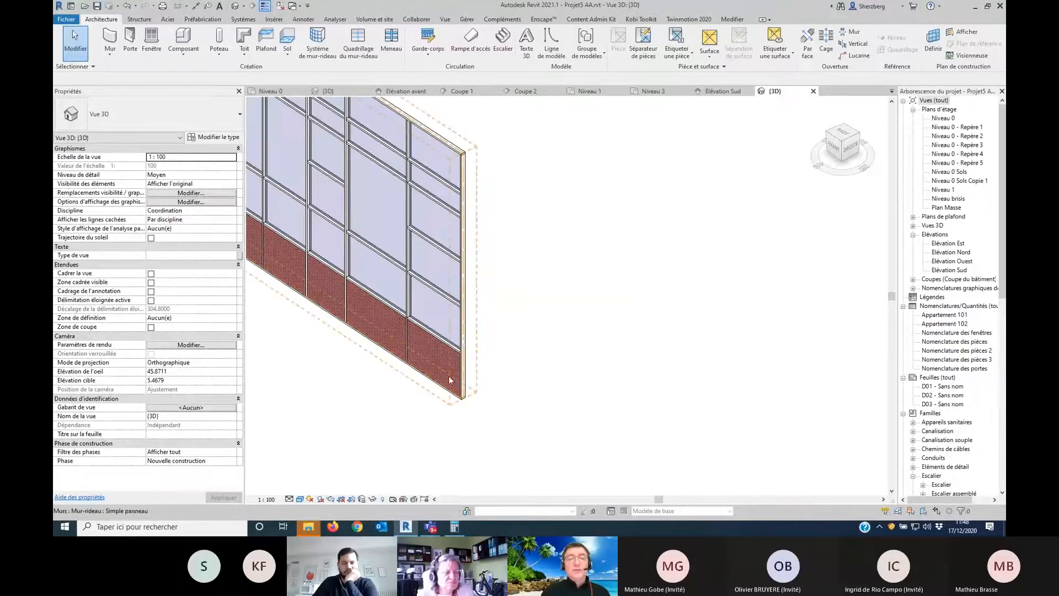
Step: Select the curtain wall and open the Niveau 0 floor plan to examine its base panels and mullions in section
{"action": "left_click", "coordinate": [449, 380]}
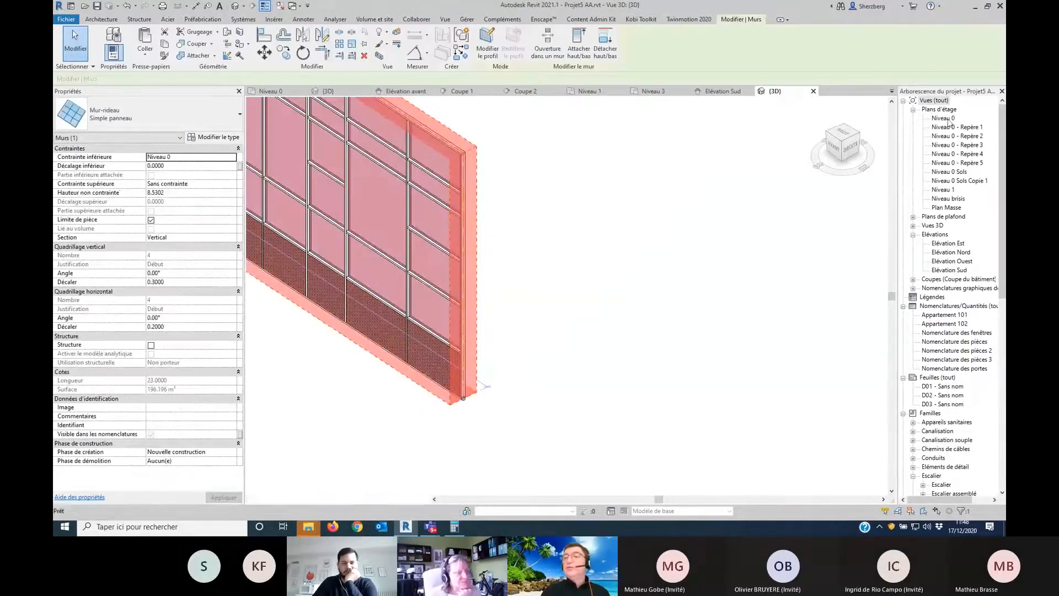
{"action": "double_click", "coordinate": [946, 120]}
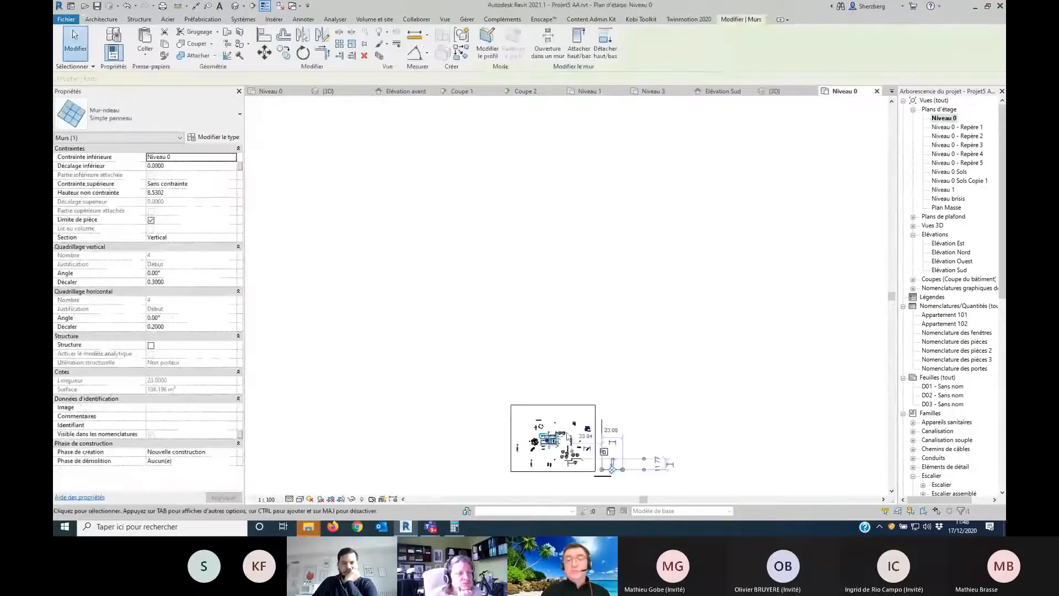
{"action": "scroll", "coordinate": [610, 221], "scroll_direction": "up", "scroll_amount": 6}
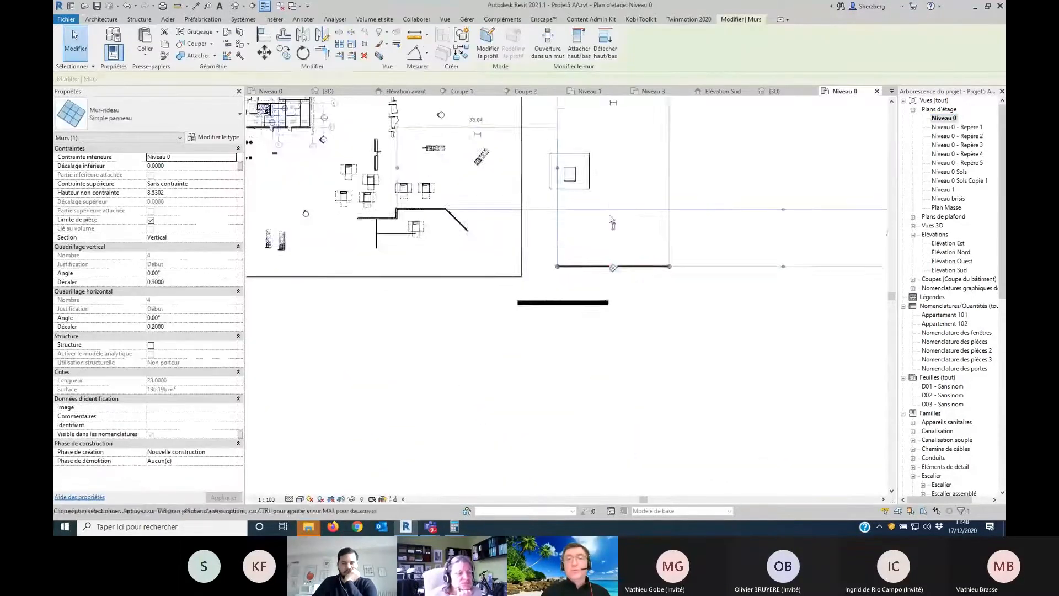
{"action": "scroll", "coordinate": [618, 243], "scroll_direction": "up", "scroll_amount": 5}
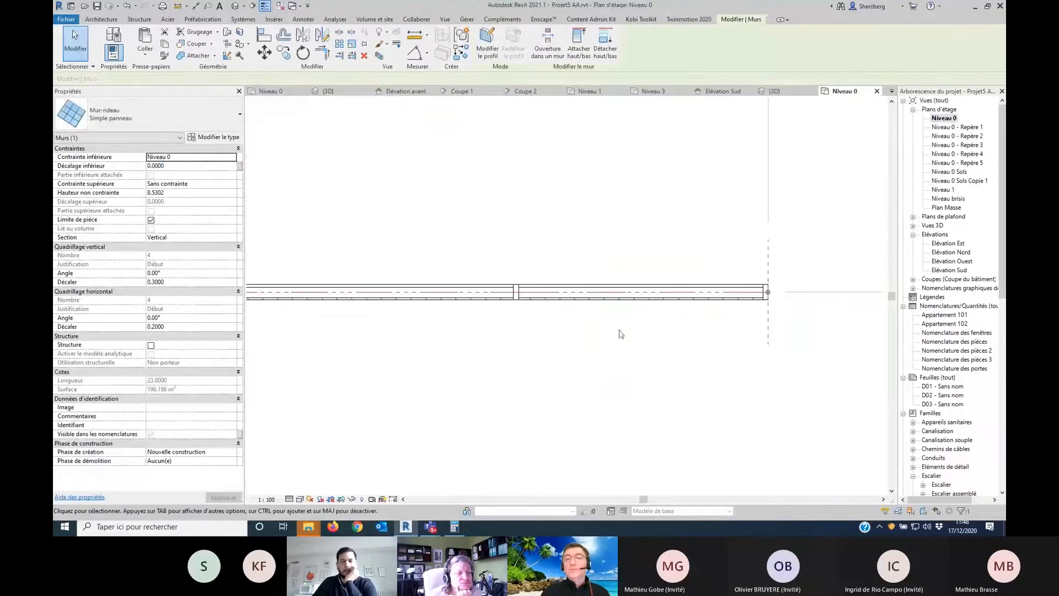
{"action": "scroll", "coordinate": [703, 335], "scroll_direction": "up", "scroll_amount": 2}
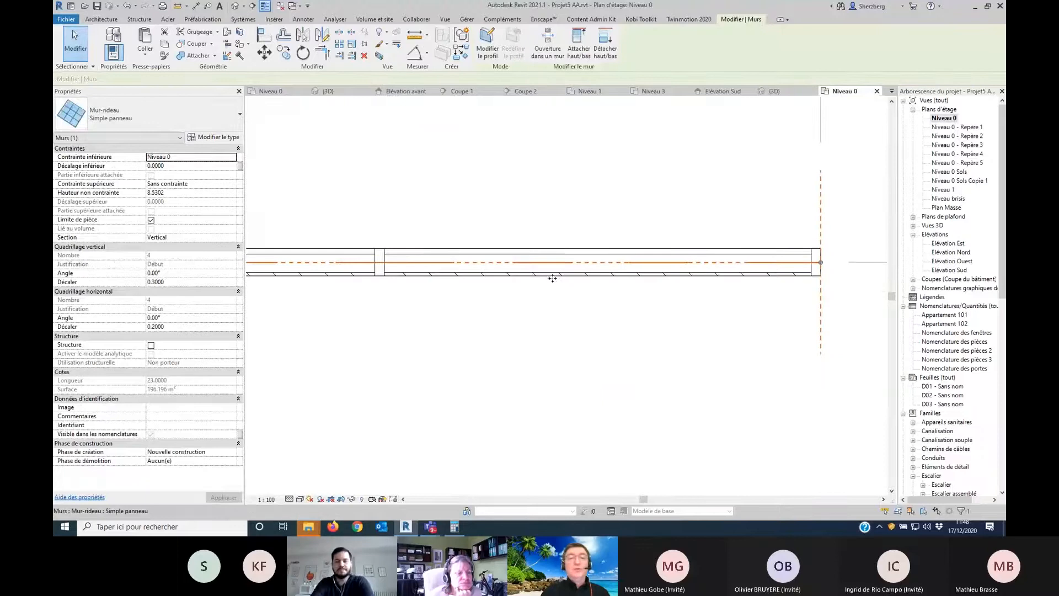
{"action": "scroll", "coordinate": [552, 278], "scroll_direction": "up", "scroll_amount": 1}
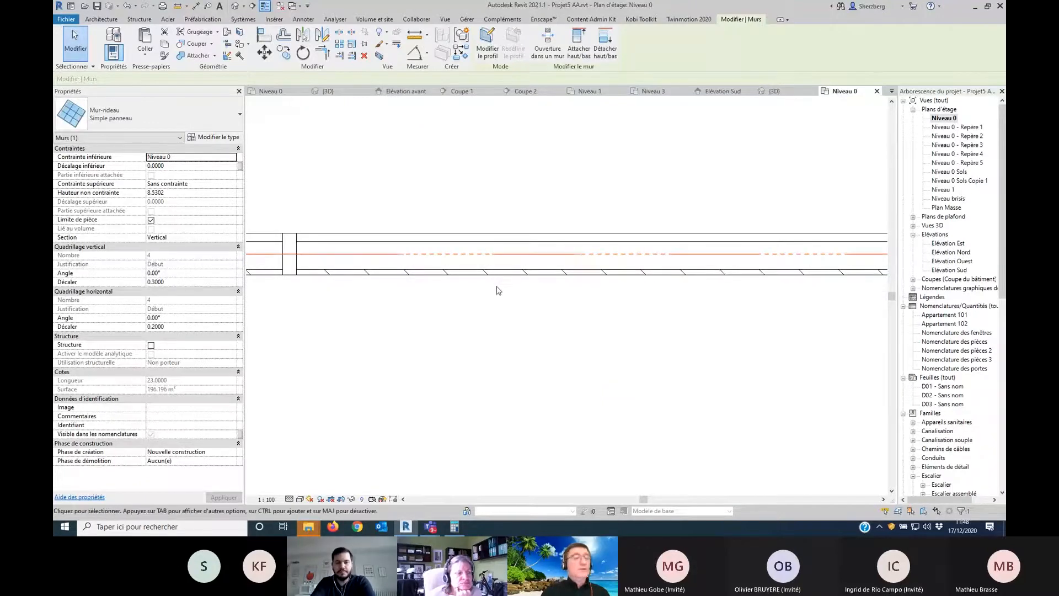
Step: Return to the 3D view and open the type properties of the brick base panel at the curtain wall's end corner
{"action": "key", "text": "ctrl+shift+Tab"}
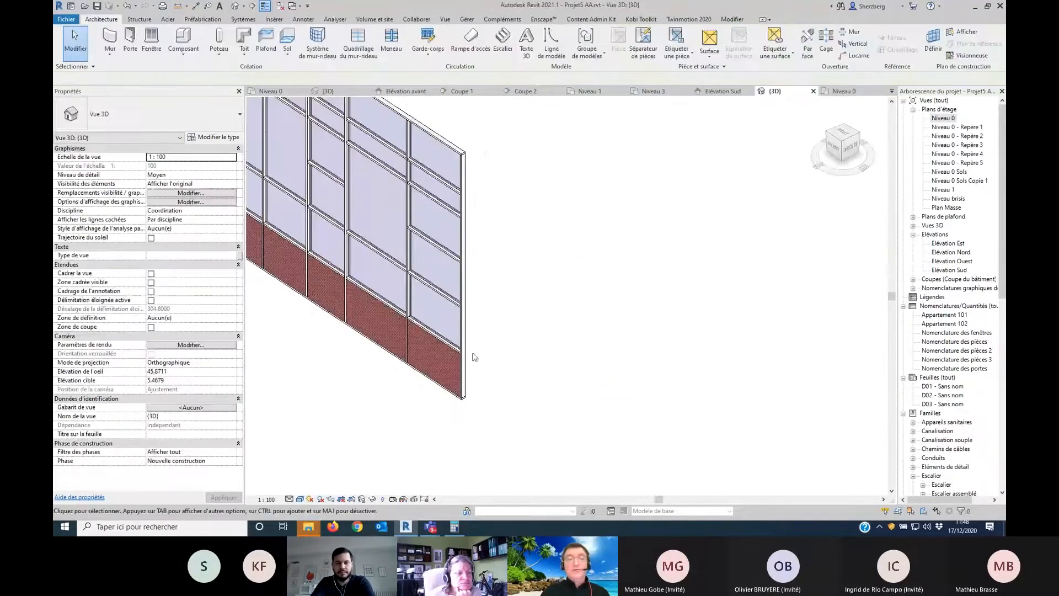
{"action": "scroll", "coordinate": [466, 358], "scroll_direction": "up", "scroll_amount": 2}
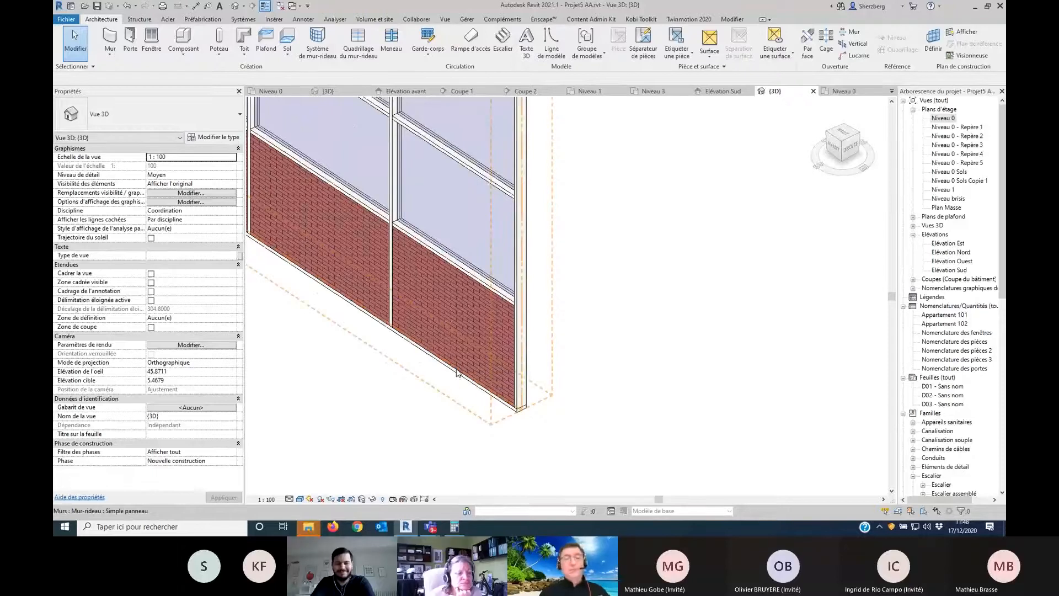
{"action": "key", "text": "Tab"}
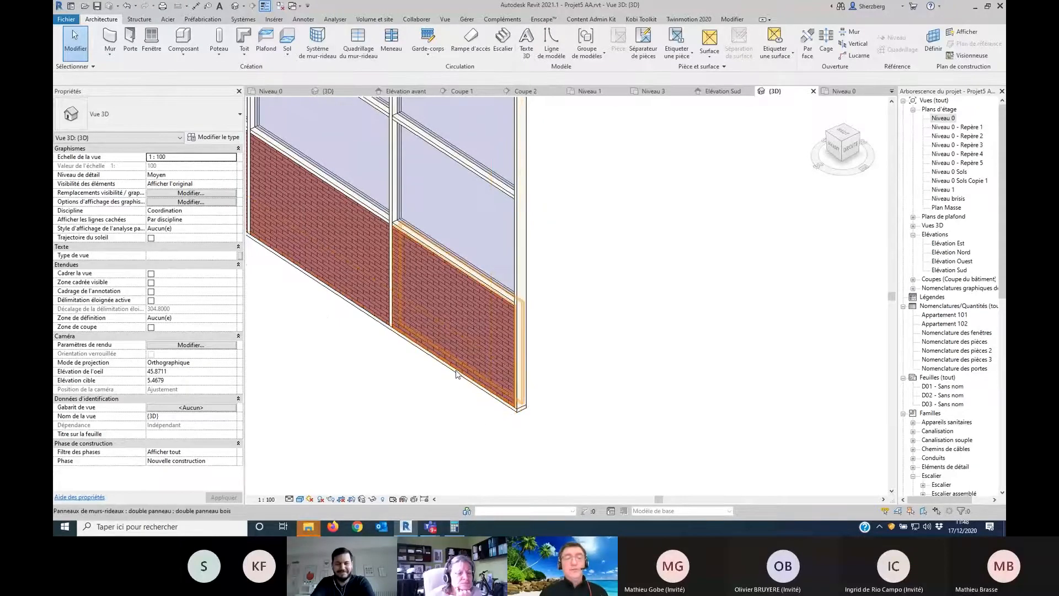
{"action": "left_click", "coordinate": [456, 373]}
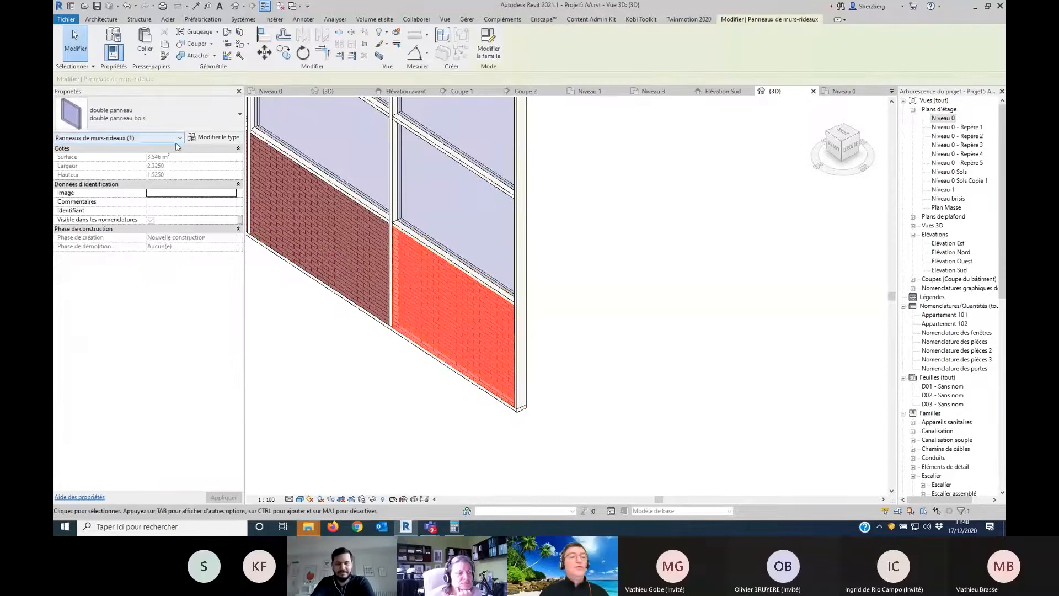
{"action": "left_click", "coordinate": [211, 138]}
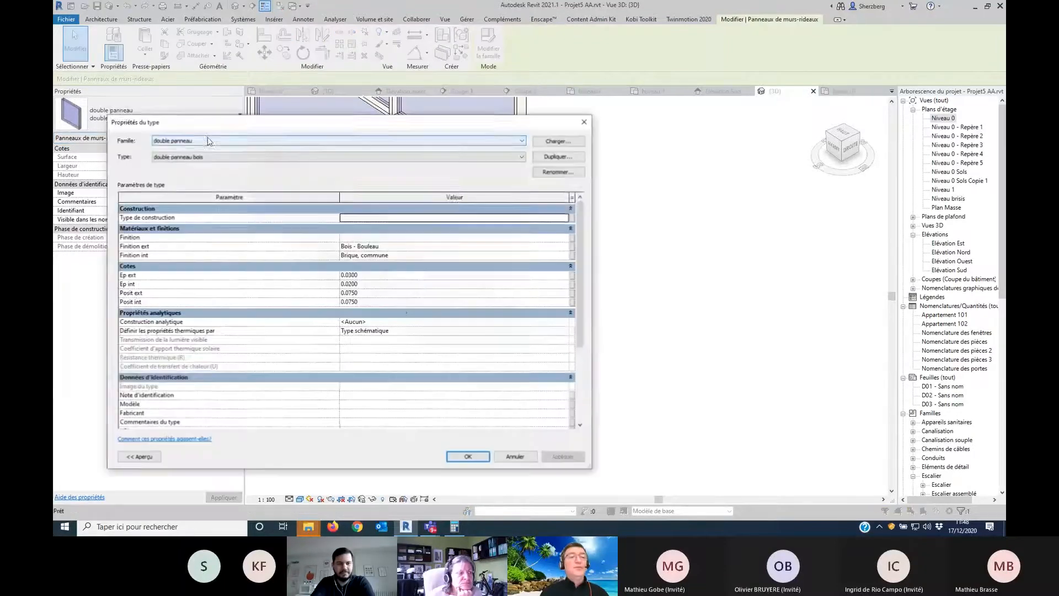
Step: Set the interior finish (Finition int) of the double panneau bois panel type to the material Herbe
{"action": "left_click", "coordinate": [379, 256]}
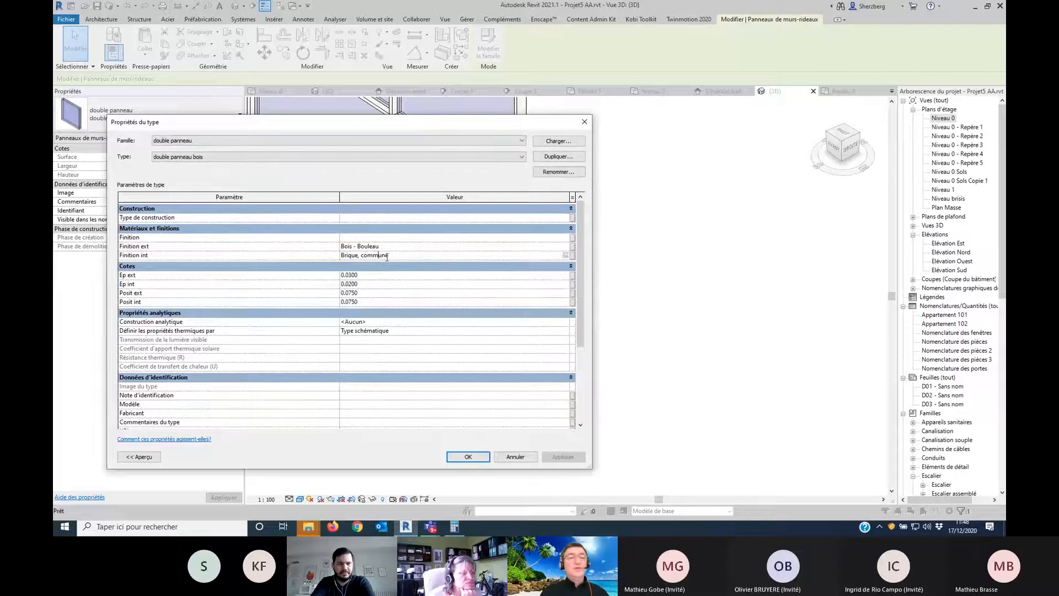
{"action": "left_click", "coordinate": [565, 256]}
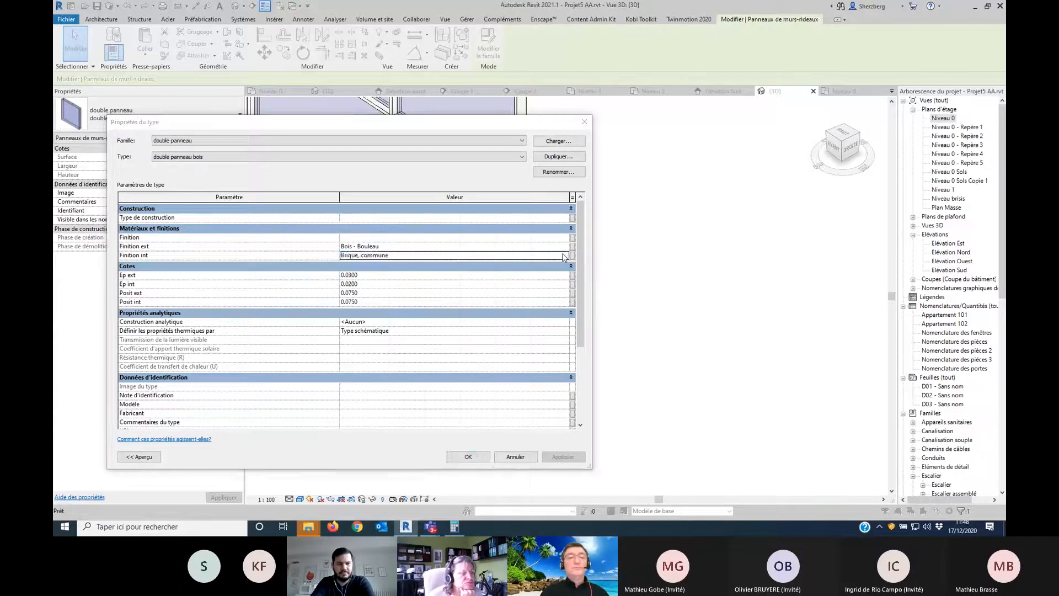
{"action": "scroll", "coordinate": [168, 282], "scroll_direction": "down", "scroll_amount": 15}
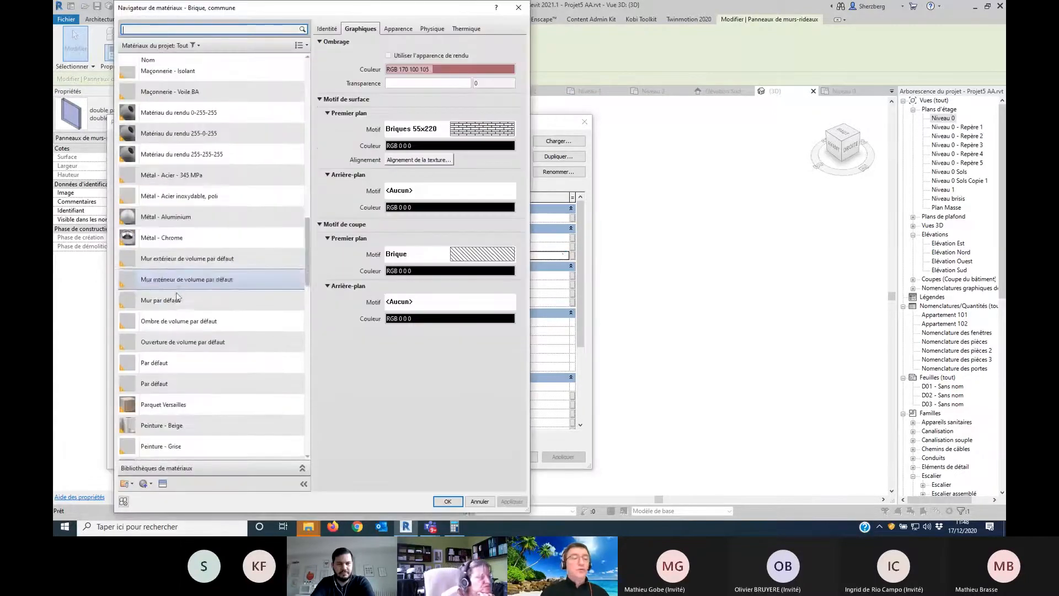
{"action": "scroll", "coordinate": [184, 313], "scroll_direction": "up", "scroll_amount": 10}
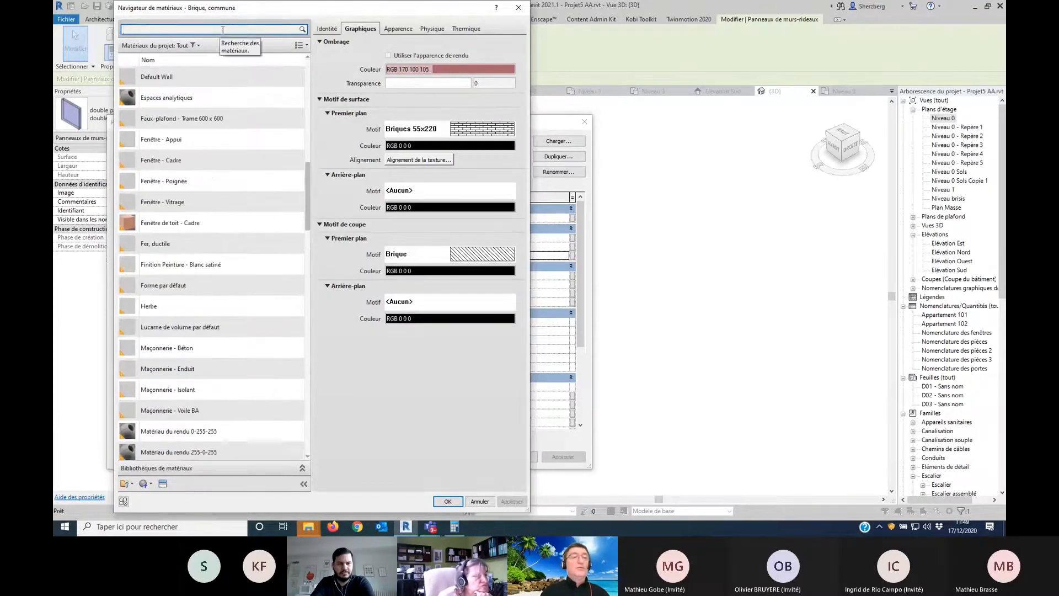
{"action": "type", "text": "her"}
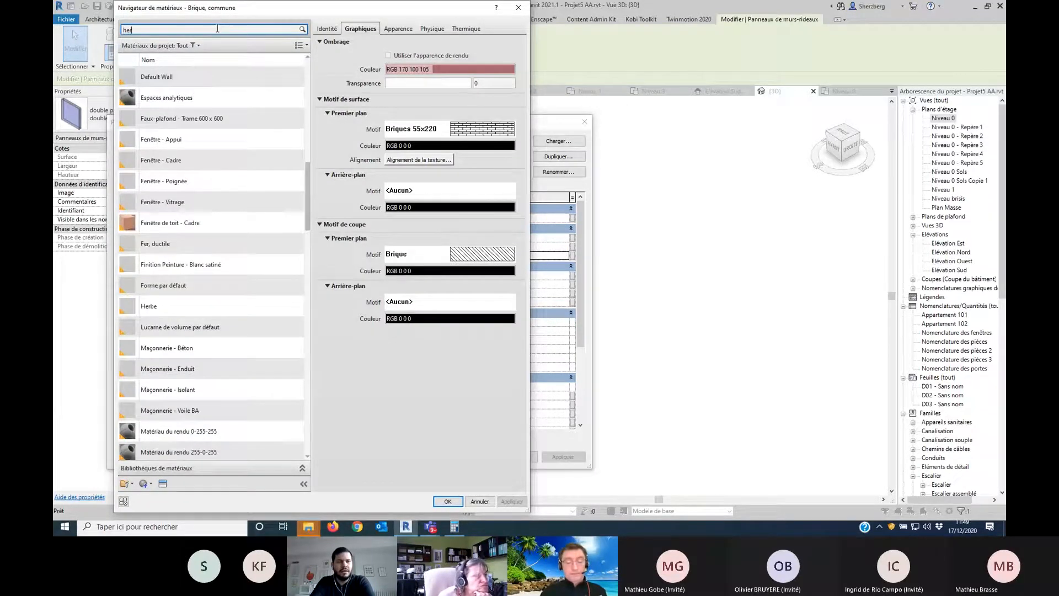
{"action": "type", "text": "b"}
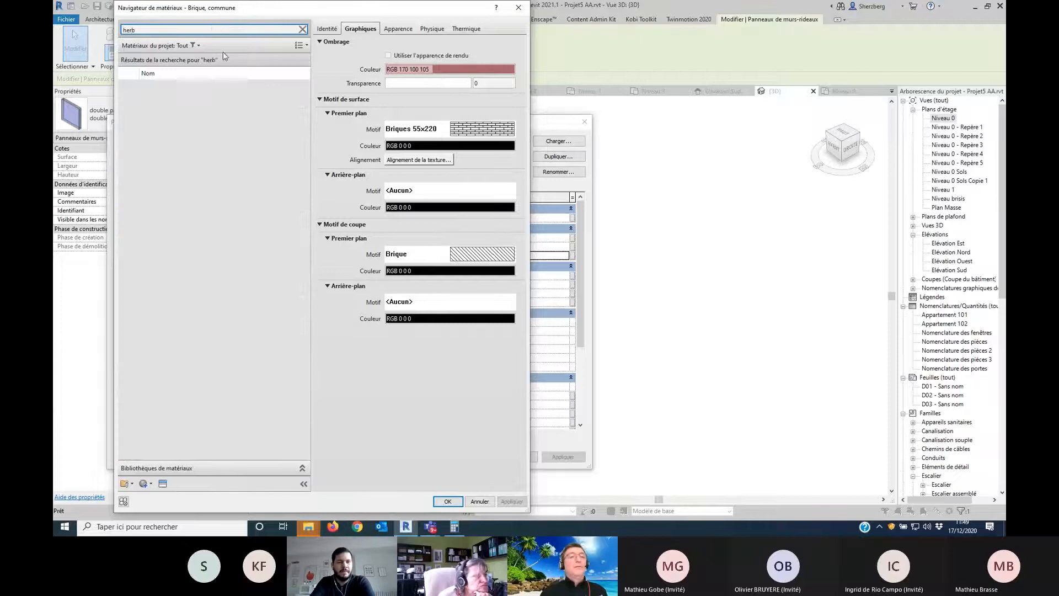
{"action": "left_click", "coordinate": [191, 92]}
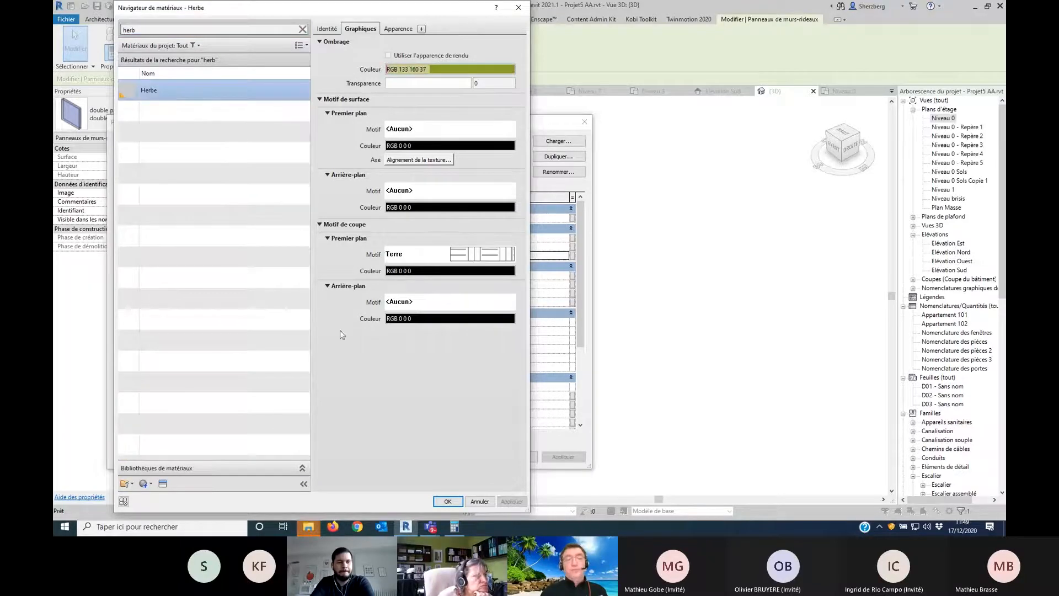
{"action": "left_click", "coordinate": [447, 501]}
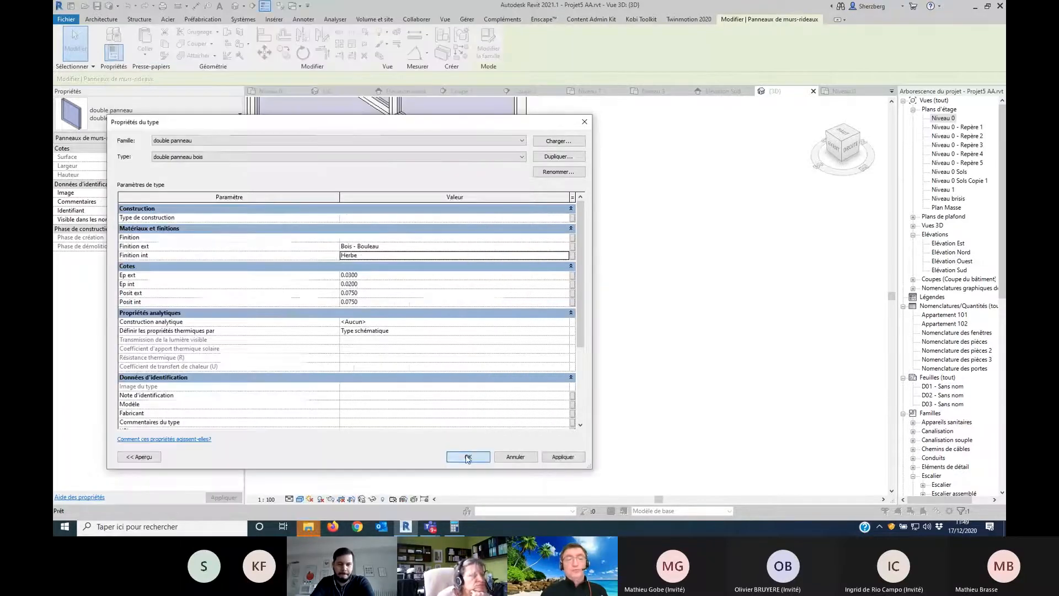
{"action": "left_click", "coordinate": [467, 457]}
{"action": "left_click", "coordinate": [512, 458]}
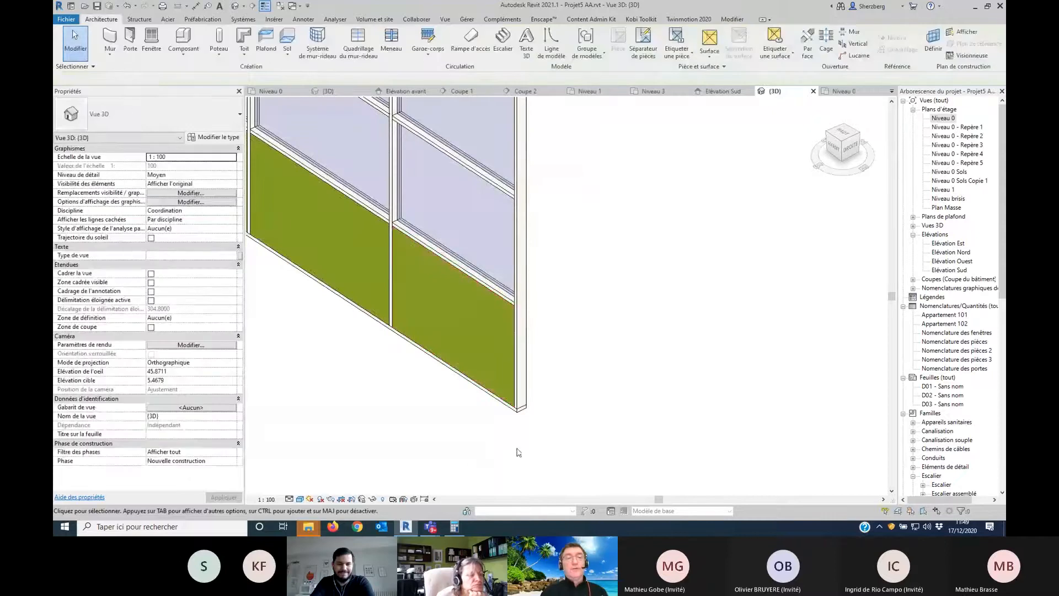
Step: Delete the intermediate horizontal mullion in the third bay from the wall's end and remove the curtain grid segment behind it
{"action": "scroll", "coordinate": [513, 436], "scroll_direction": "down", "scroll_amount": 1}
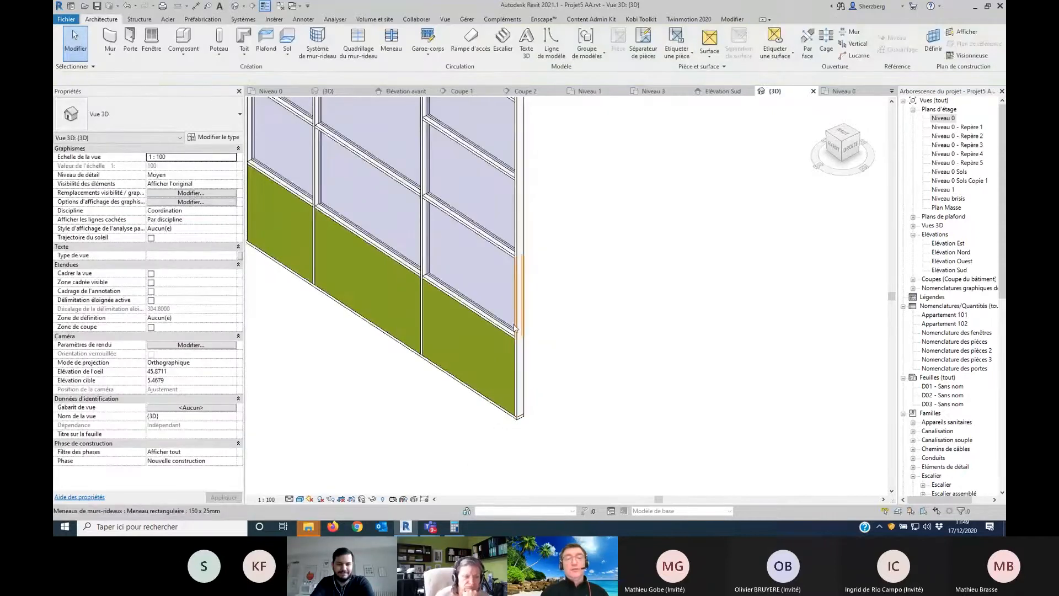
{"action": "left_click", "coordinate": [517, 316]}
{"action": "middle_click_drag", "start_coordinate": [657, 411], "coordinate": [866, 509], "text": "shift"}
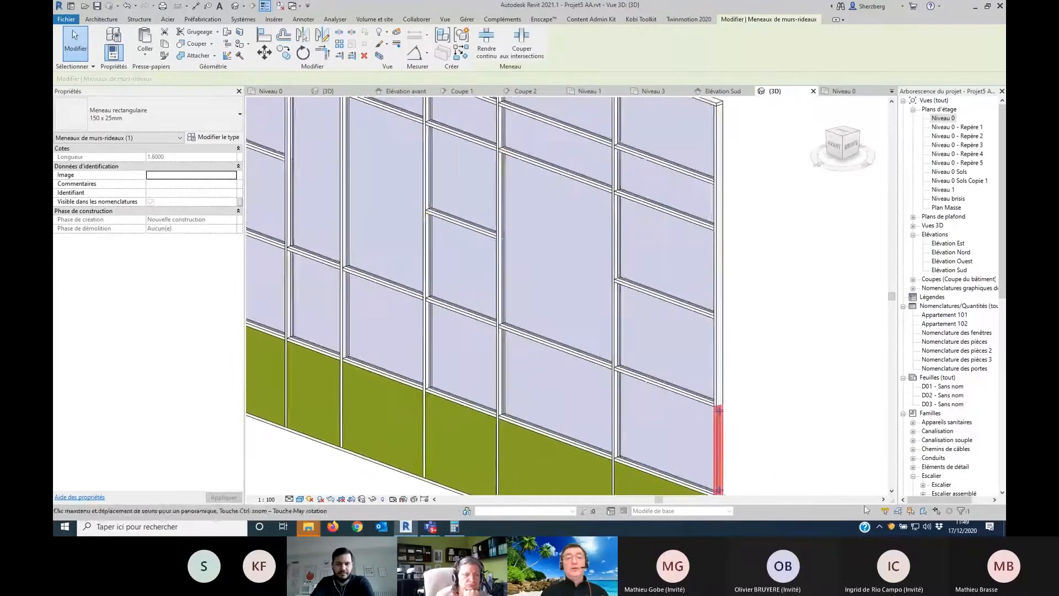
{"action": "left_click", "coordinate": [466, 227]}
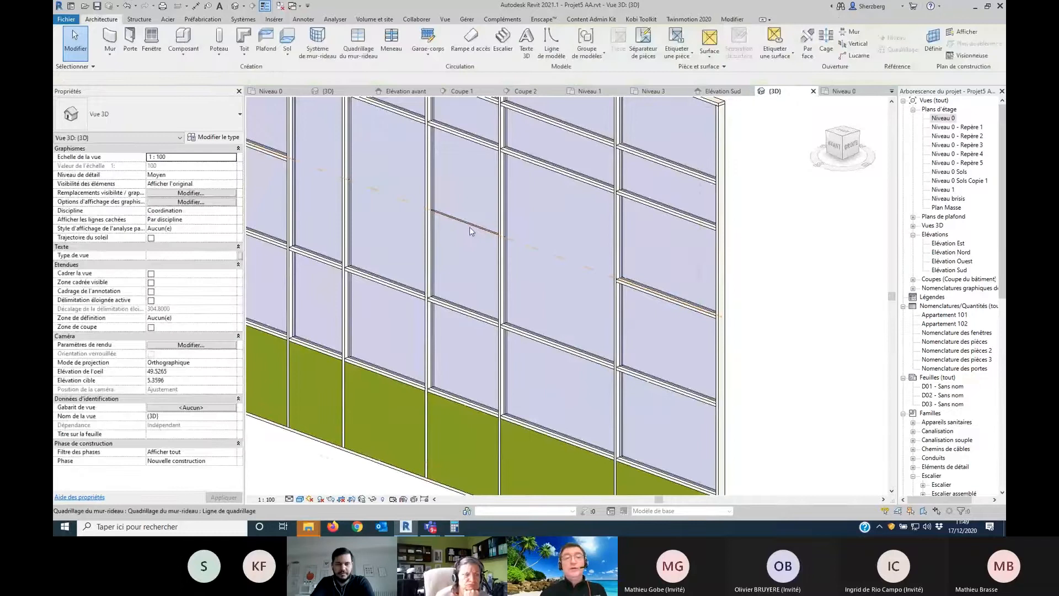
{"action": "left_click", "coordinate": [482, 228]}
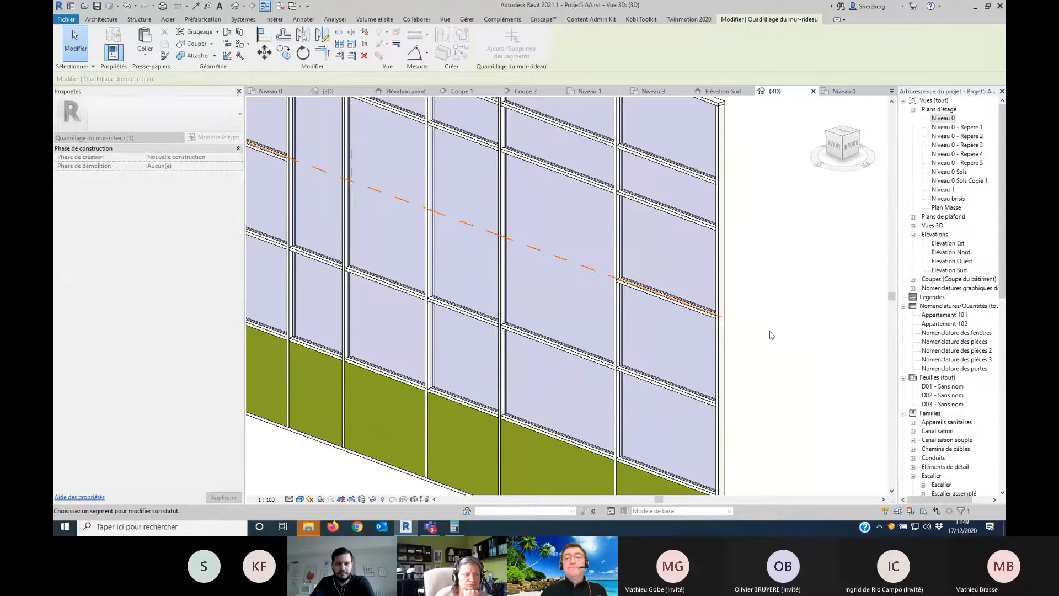
{"action": "key", "text": "Escape"}
Step: Set the vertical grid line's spacing to its neighbour to 2.30 m and lower the interrupted horizontal grid line to 1.30 m above the next
{"action": "scroll", "coordinate": [753, 328], "scroll_direction": "down", "scroll_amount": 4}
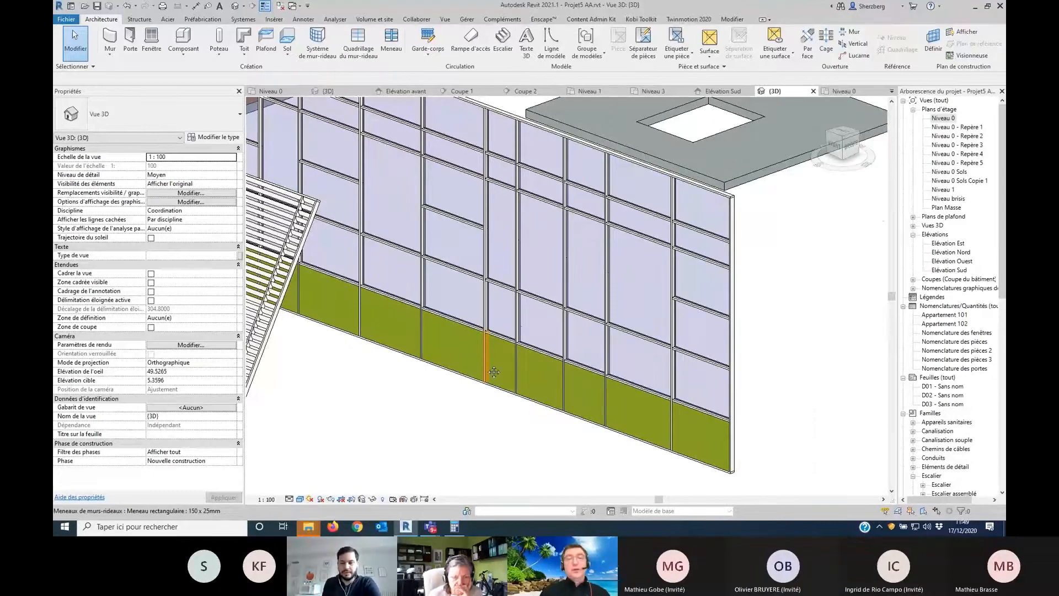
{"action": "middle_click_drag", "start_coordinate": [494, 371], "coordinate": [564, 434]}
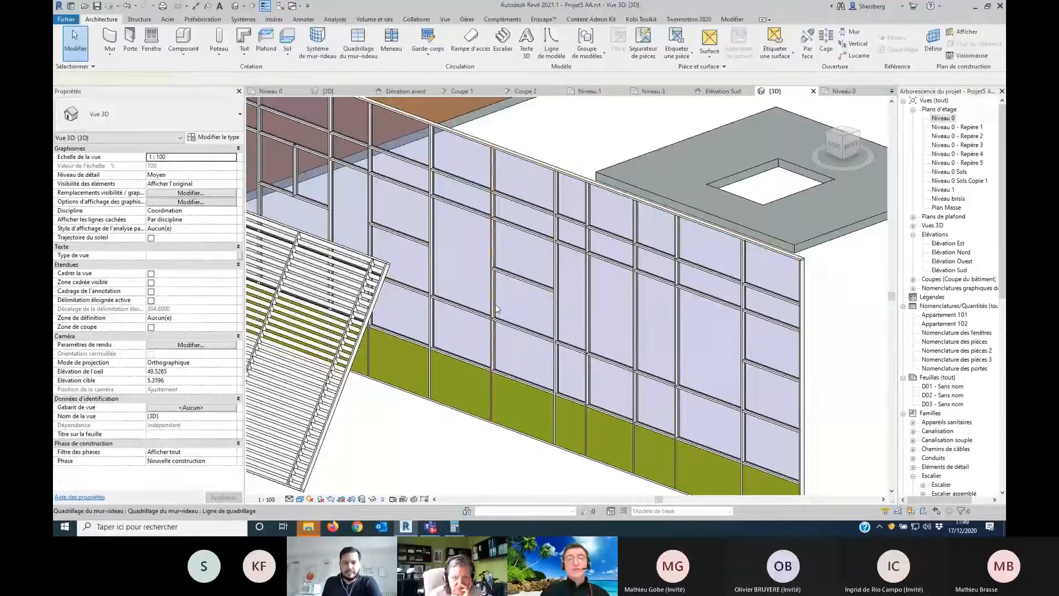
{"action": "left_click", "coordinate": [514, 332]}
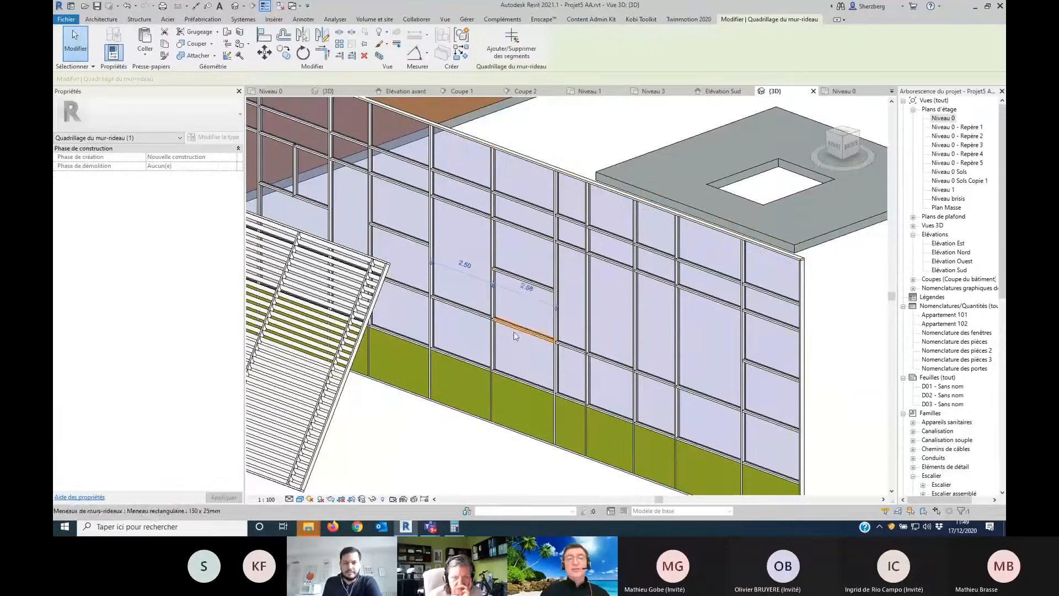
{"action": "left_click", "coordinate": [463, 267]}
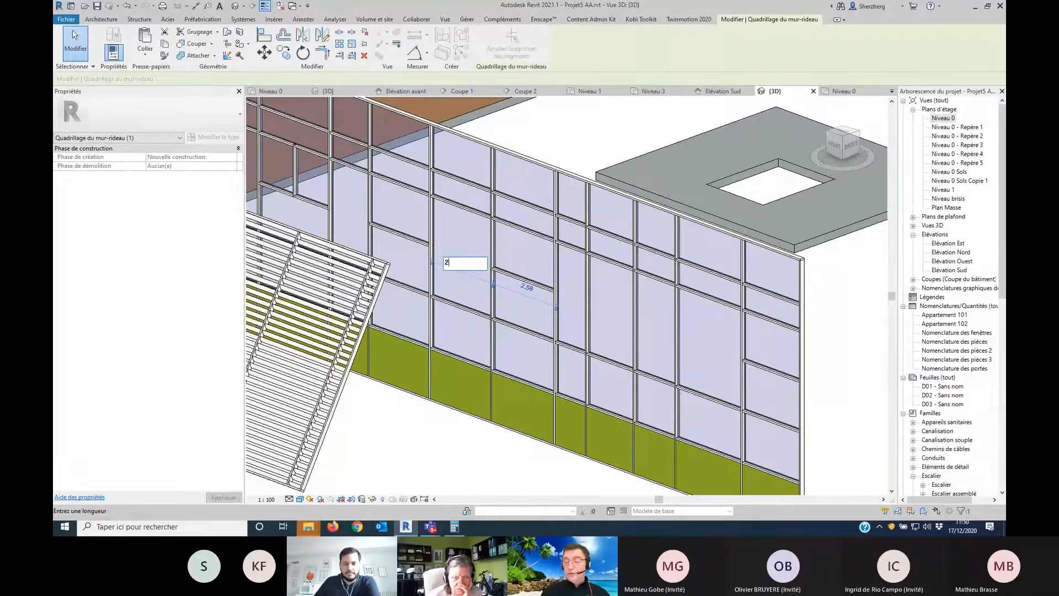
{"action": "key", "text": "Return"}
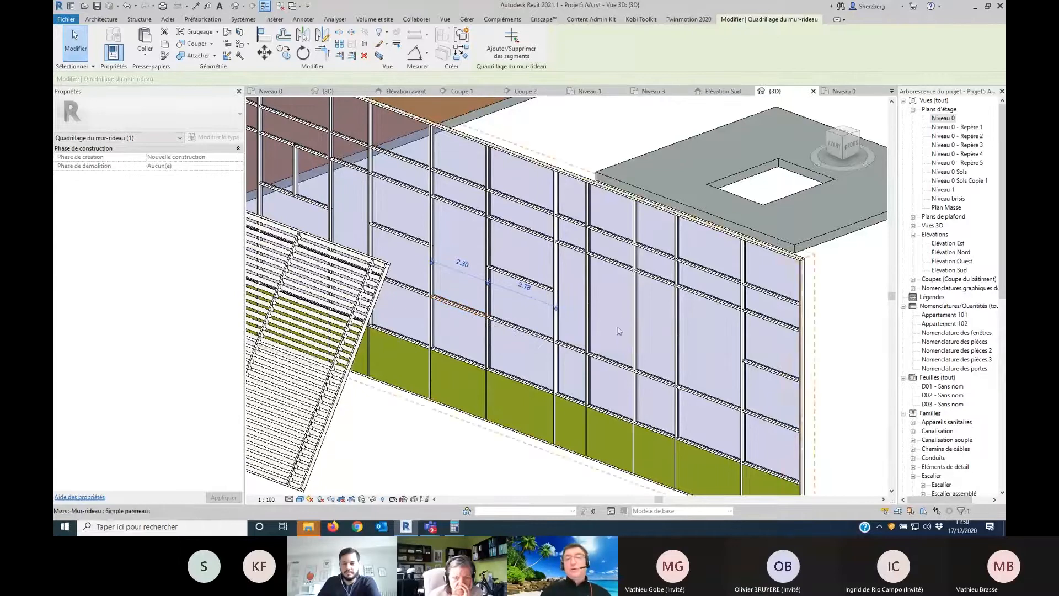
{"action": "left_click", "coordinate": [607, 310]}
{"action": "left_click_drag", "start_coordinate": [608, 296], "coordinate": [614, 324]}
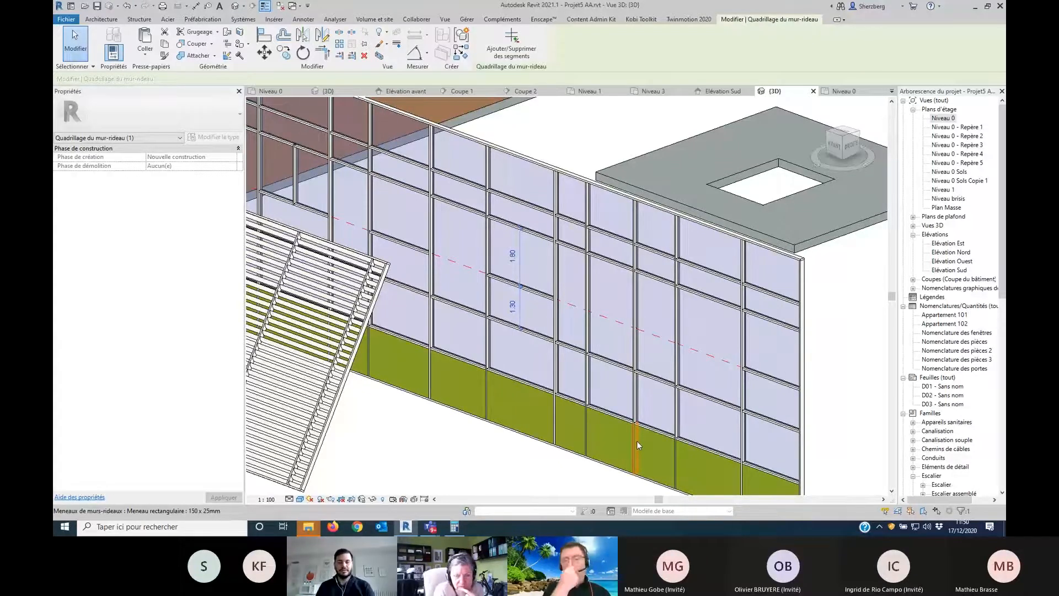
Step: Browse to the Tetris project folder inside the clients folder for opening a file
{"action": "key", "text": "ctrl+o"}
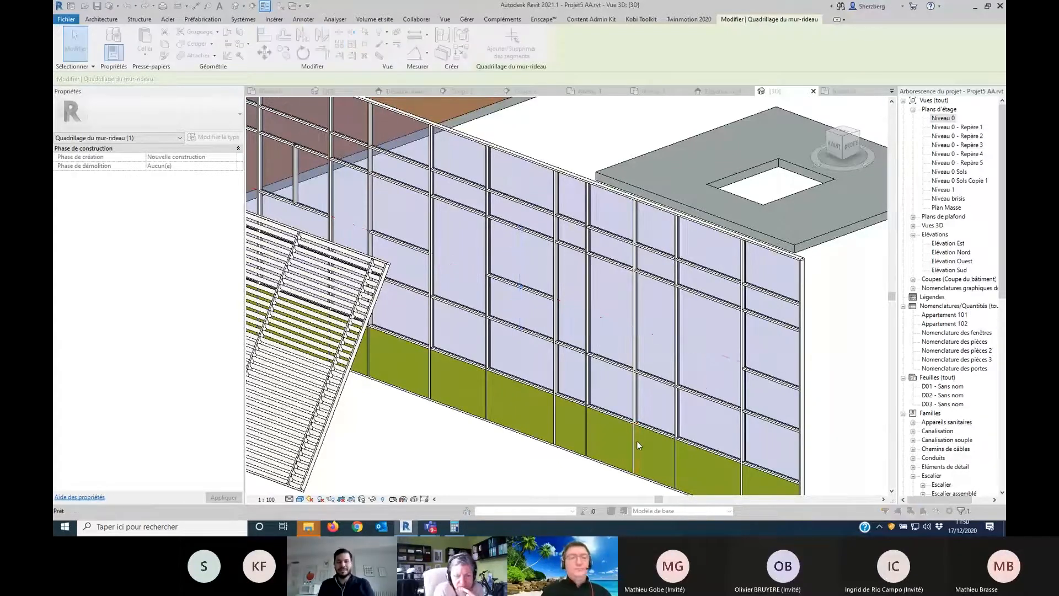
{"action": "left_click", "coordinate": [204, 238]}
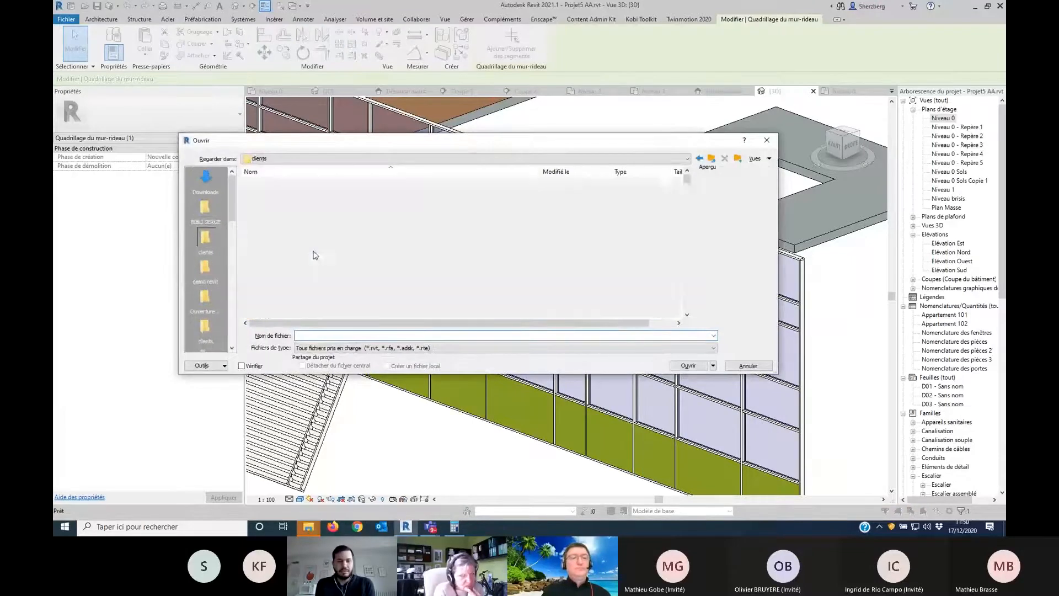
{"action": "left_click", "coordinate": [314, 252]}
{"action": "type", "text": "tet"}
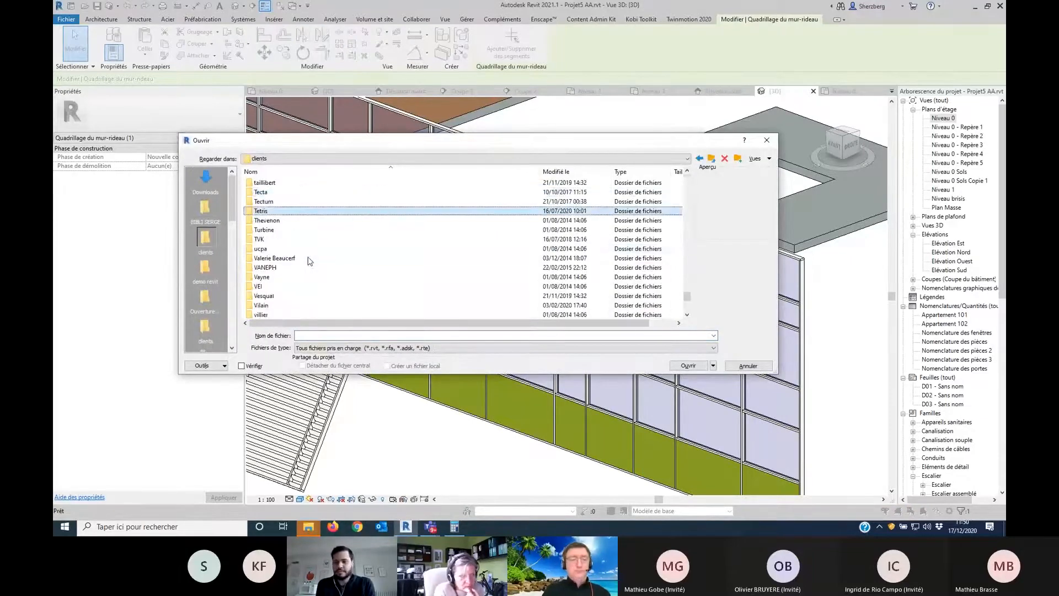
{"action": "key", "text": "Return"}
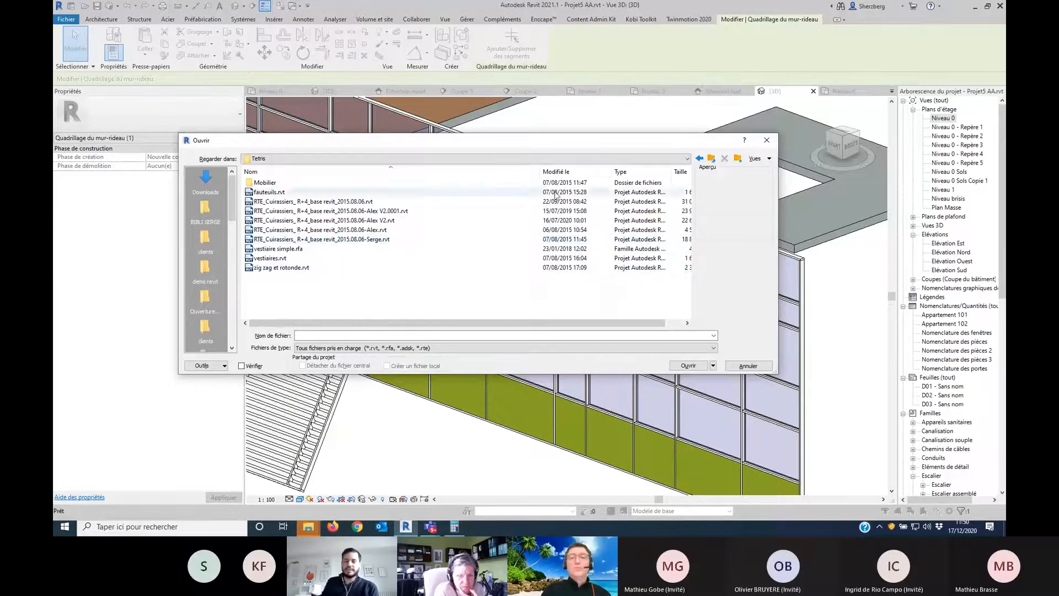
Step: Open the most recently modified RTE_Cuirassiers R+4 project and show its {3D} Copie 1 view
{"action": "left_click", "coordinate": [568, 171]}
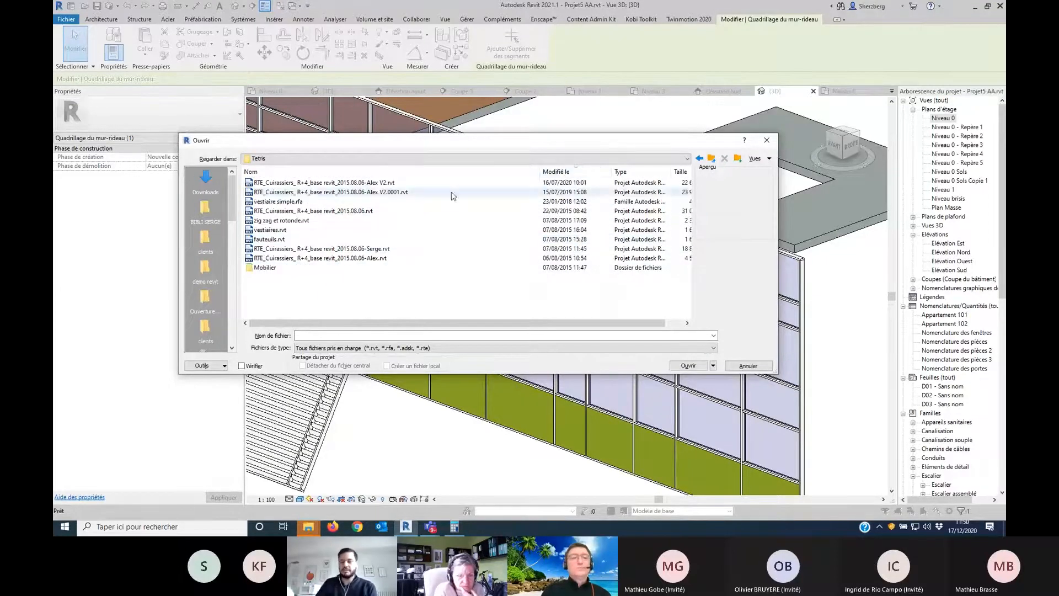
{"action": "left_click", "coordinate": [367, 183]}
{"action": "double_click", "coordinate": [367, 183]}
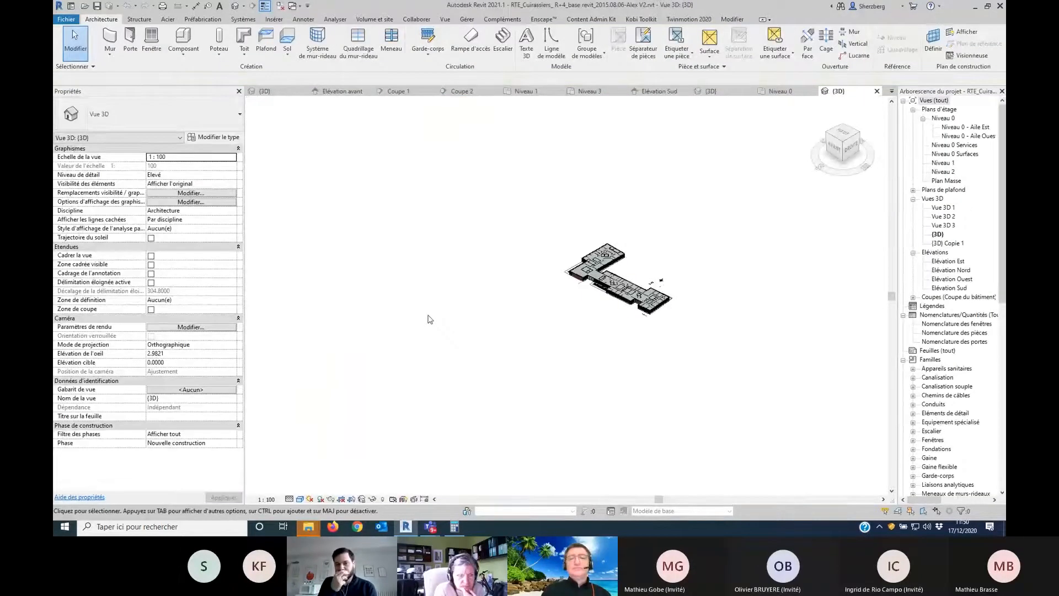
{"action": "double_click", "coordinate": [944, 243]}
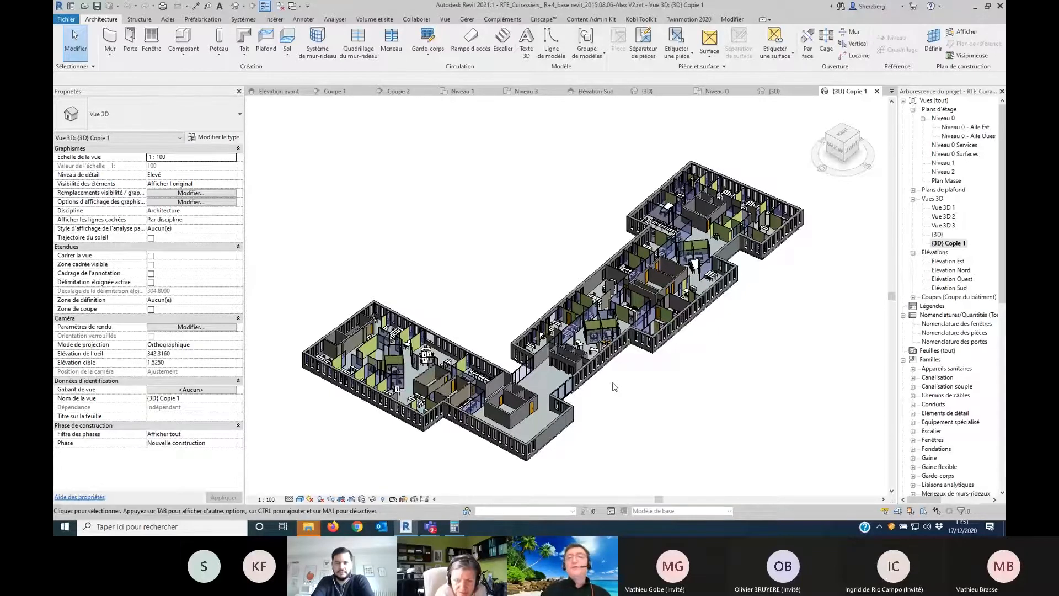
Step: Examine the area plan types offered for a new area plan, trying Construction brute, and leave without creating a plan
{"action": "left_click", "coordinate": [709, 55]}
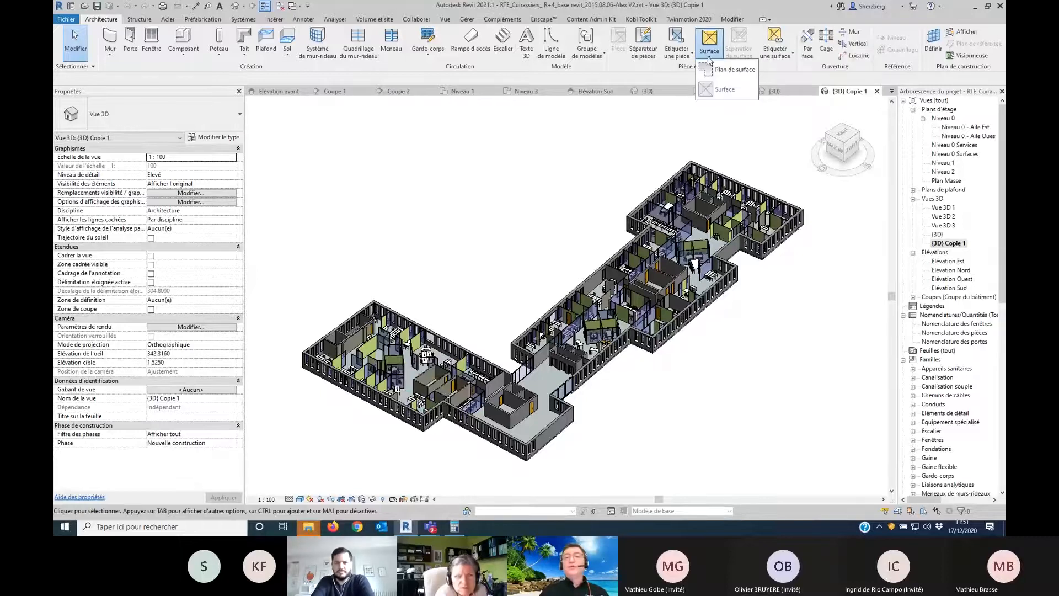
{"action": "left_click", "coordinate": [722, 69]}
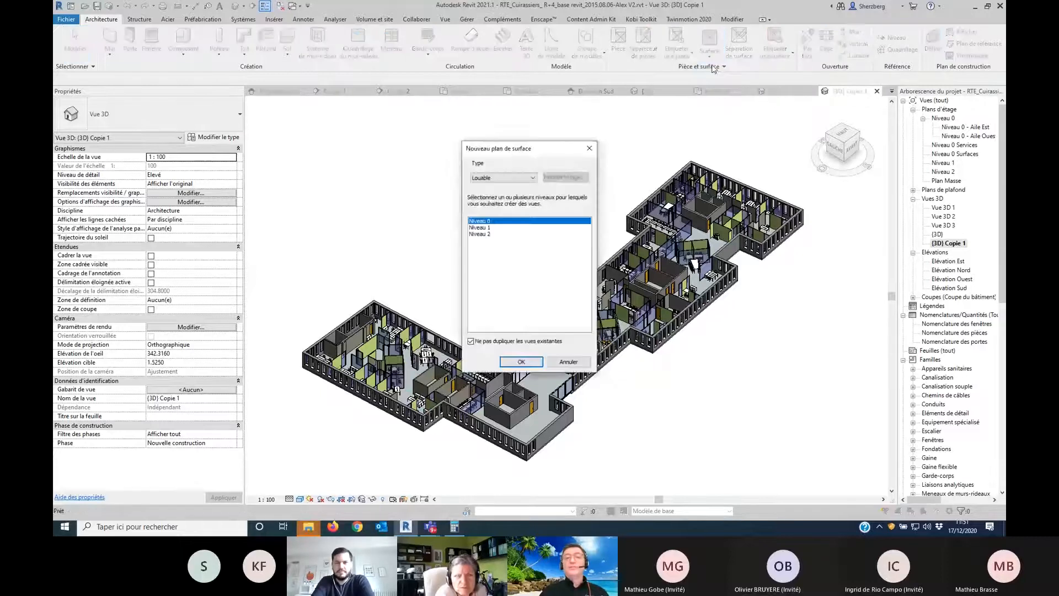
{"action": "left_click", "coordinate": [532, 177]}
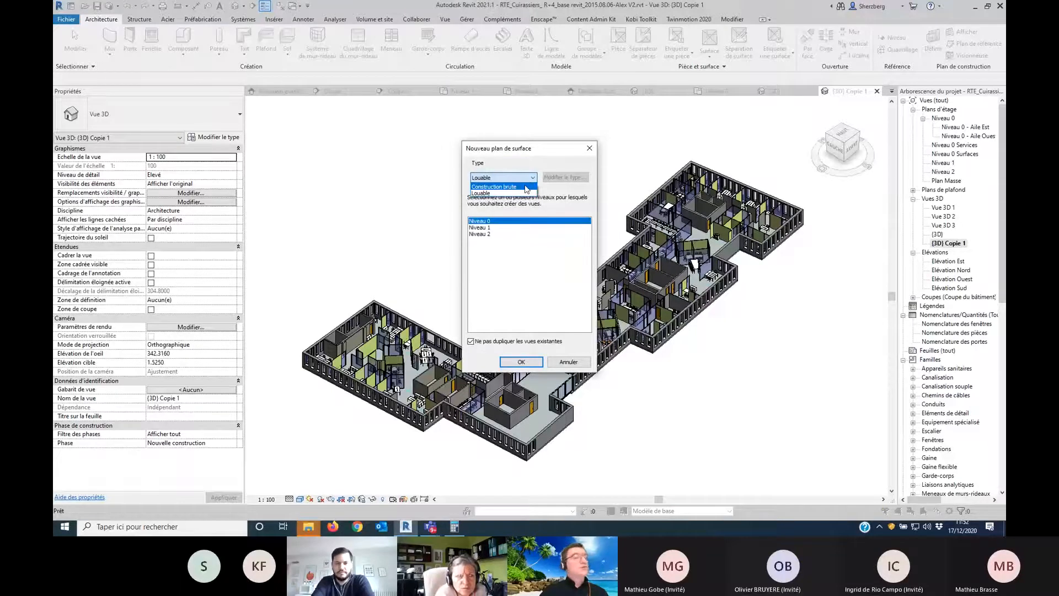
{"action": "left_click", "coordinate": [526, 187]}
{"action": "key", "text": "Escape"}
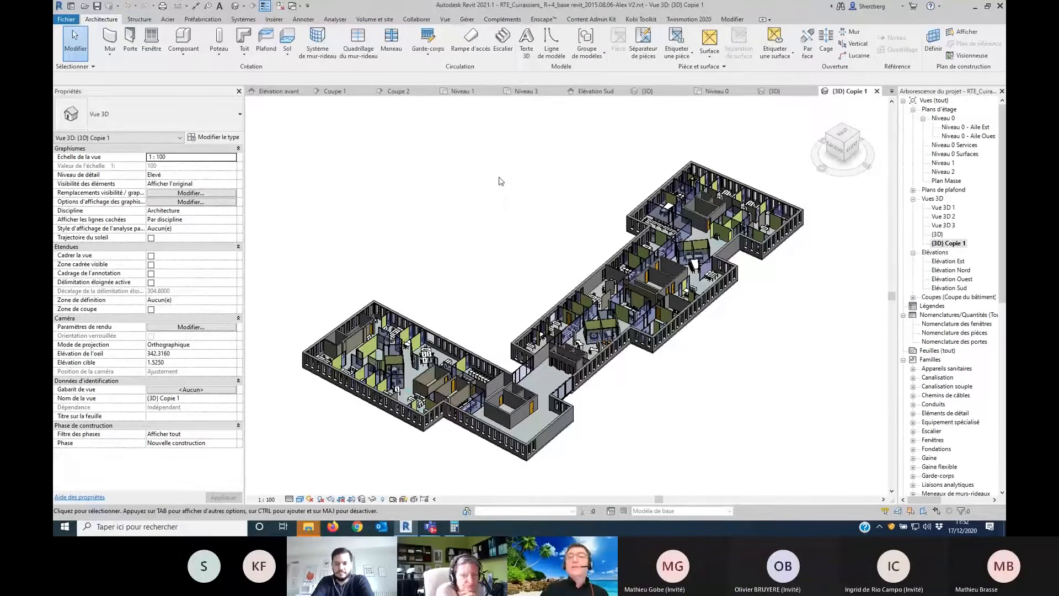
Step: Examine the area and volume calculation options and close them without changing anything
{"action": "left_click", "coordinate": [724, 67]}
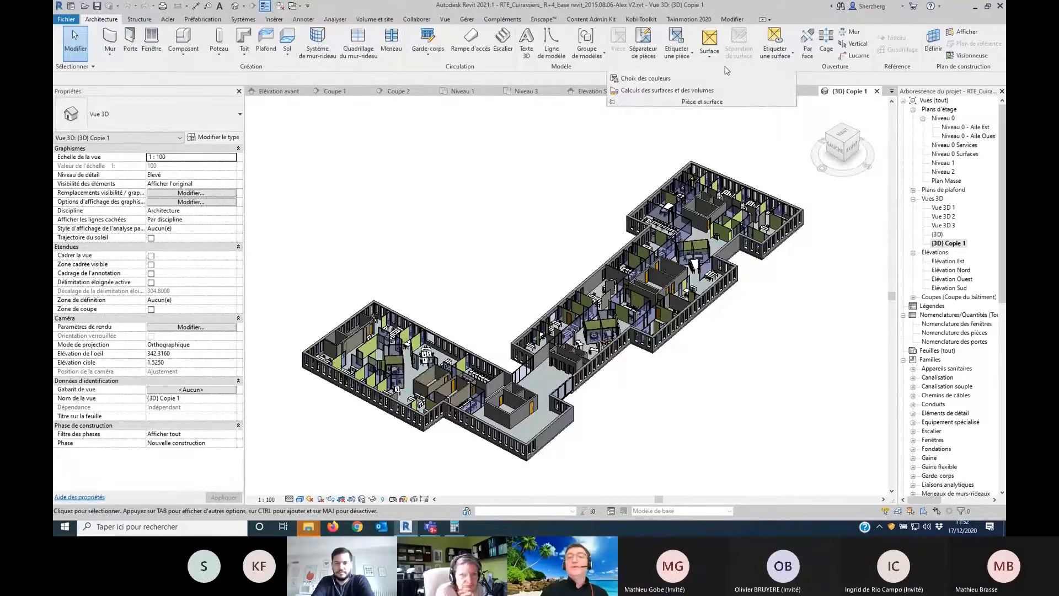
{"action": "left_click", "coordinate": [700, 91]}
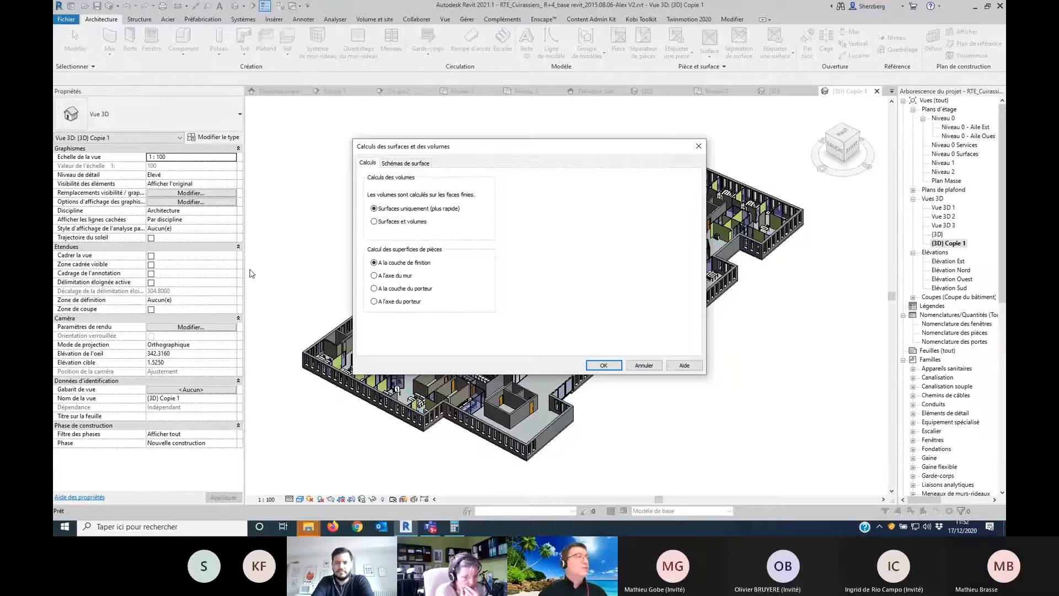
{"action": "left_click", "coordinate": [644, 366]}
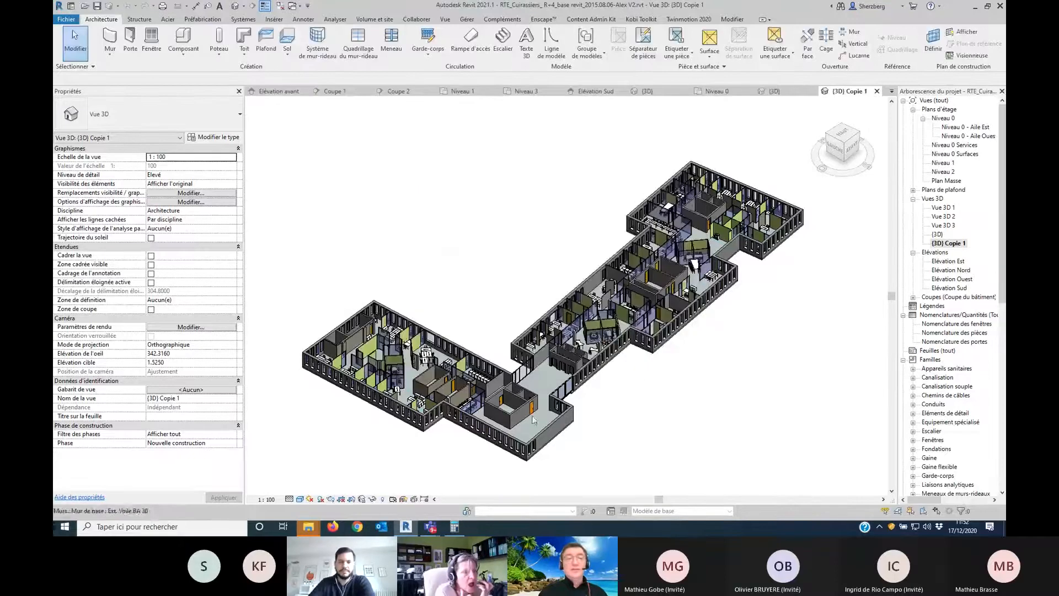
Step: Examine the office floor from several angles, following the glazed and solid partitions along both building wings
{"action": "scroll", "coordinate": [580, 308], "scroll_direction": "up", "scroll_amount": 6}
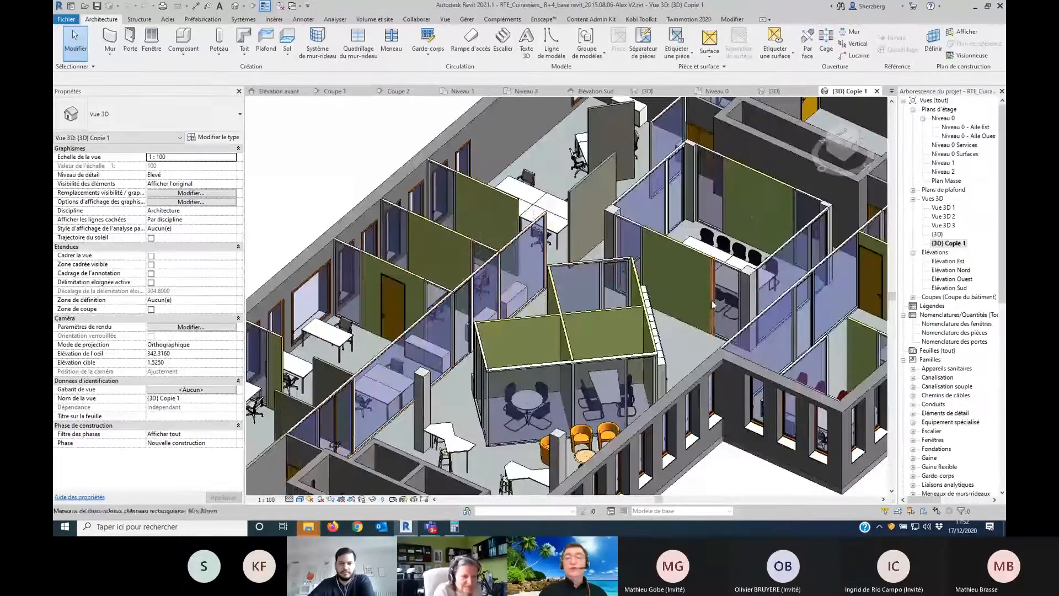
{"action": "scroll", "coordinate": [629, 319], "scroll_direction": "down", "scroll_amount": 5}
{"action": "scroll", "coordinate": [620, 422], "scroll_direction": "up", "scroll_amount": 4}
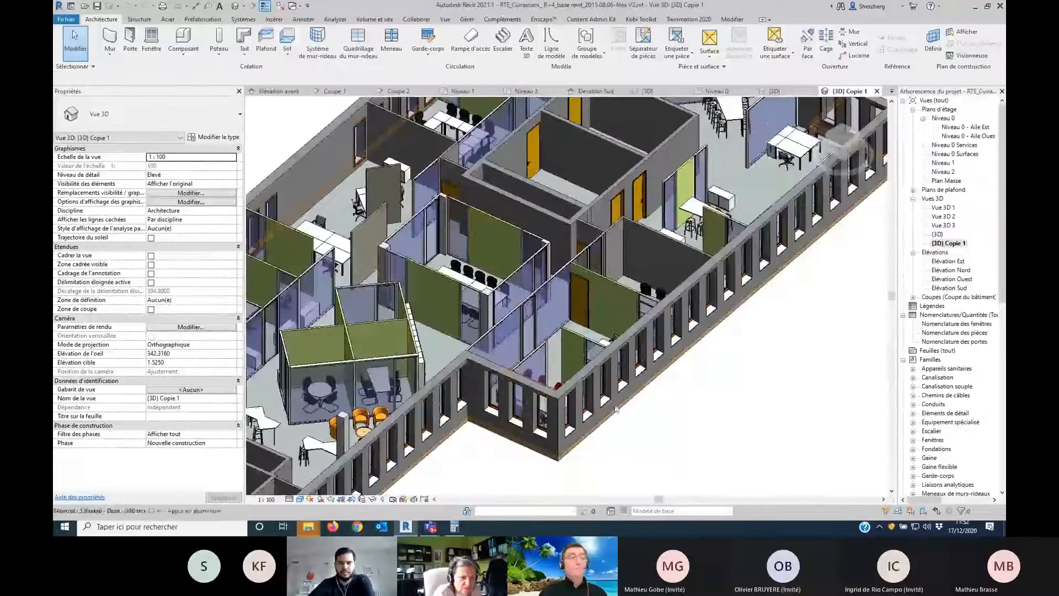
{"action": "scroll", "coordinate": [620, 422], "scroll_direction": "down", "scroll_amount": 3}
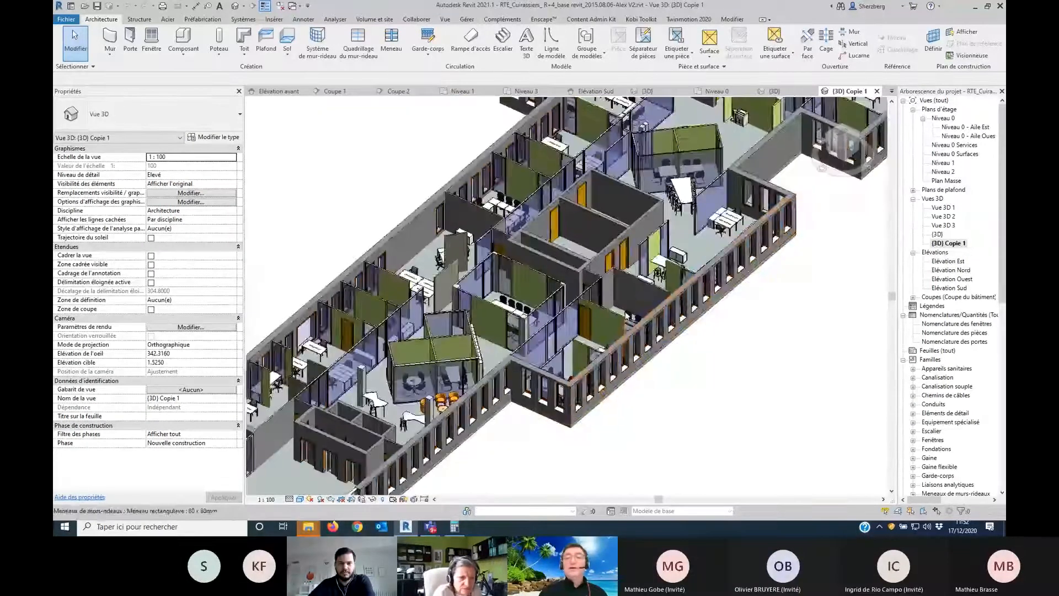
{"action": "middle_click_drag", "start_coordinate": [620, 422], "coordinate": [496, 132], "text": "shift"}
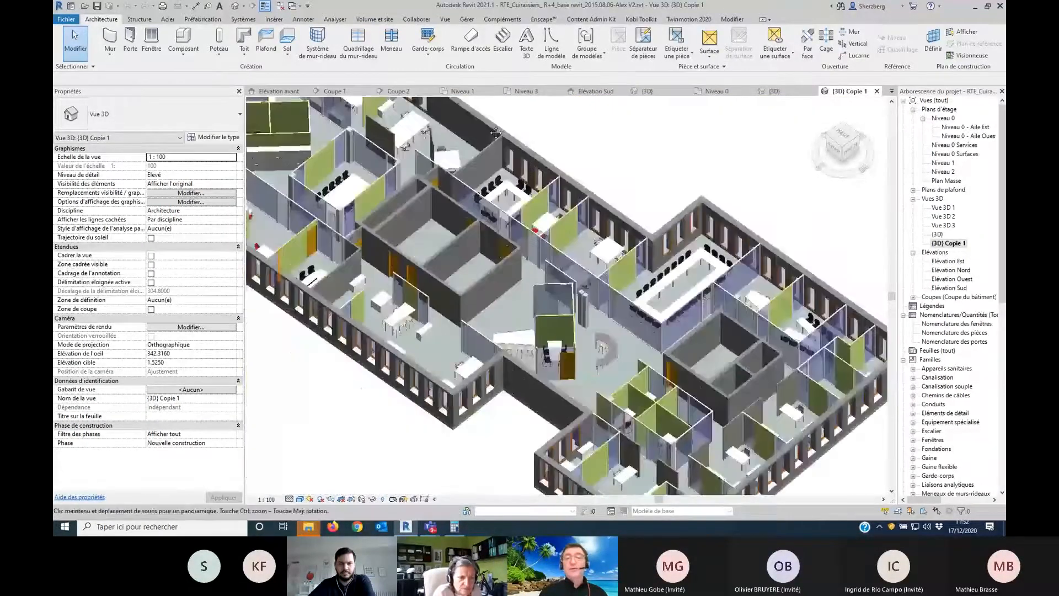
{"action": "scroll", "coordinate": [496, 436], "scroll_direction": "down", "scroll_amount": 3}
{"action": "scroll", "coordinate": [501, 448], "scroll_direction": "up", "scroll_amount": 3}
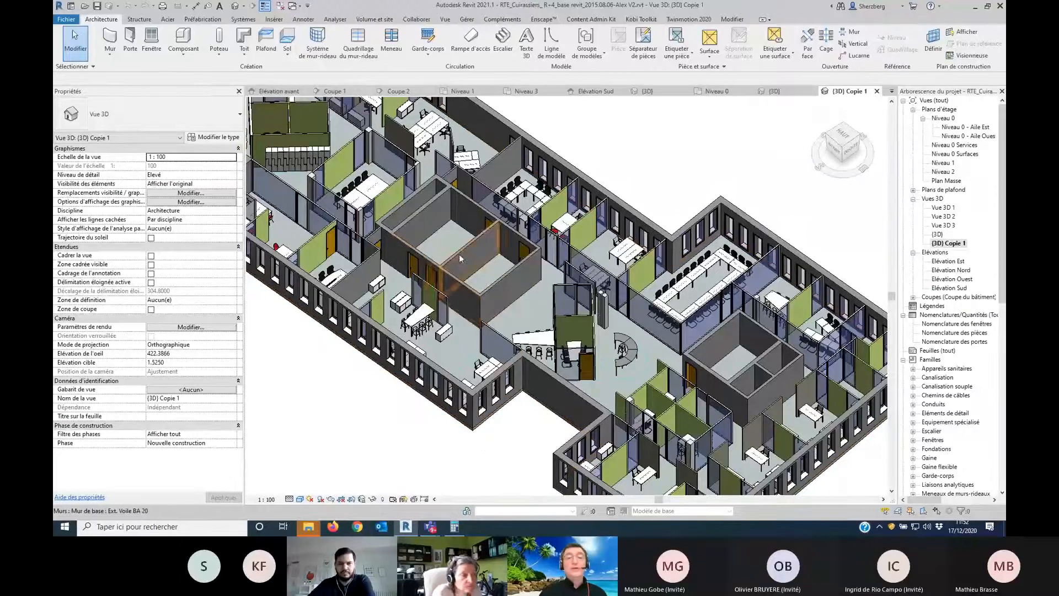
{"action": "scroll", "coordinate": [456, 250], "scroll_direction": "down", "scroll_amount": 1}
{"action": "middle_click_drag", "start_coordinate": [456, 251], "coordinate": [512, 330]}
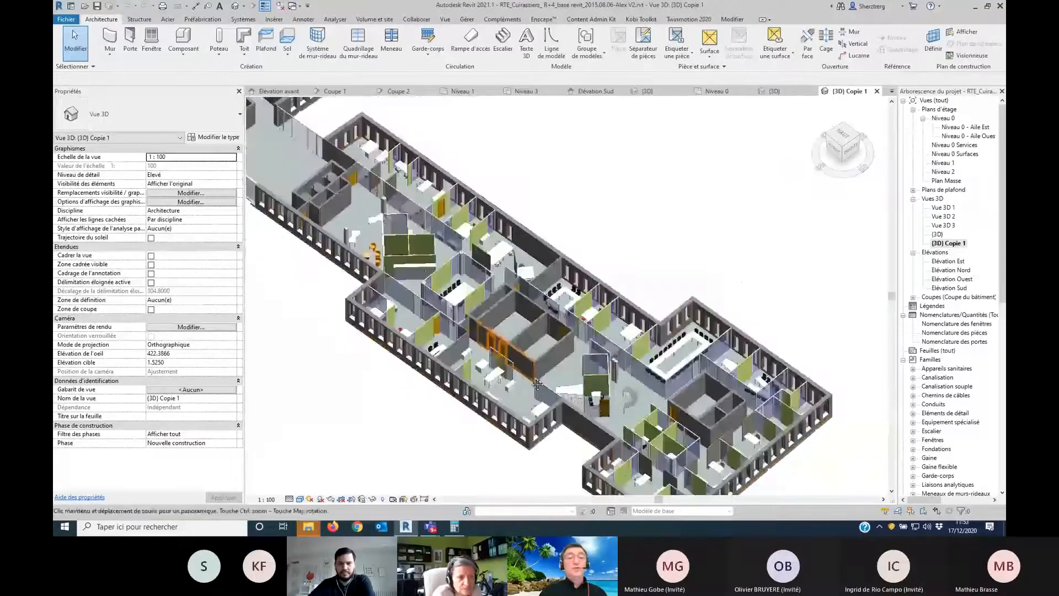
{"action": "middle_click_drag", "start_coordinate": [353, 233], "coordinate": [439, 346]}
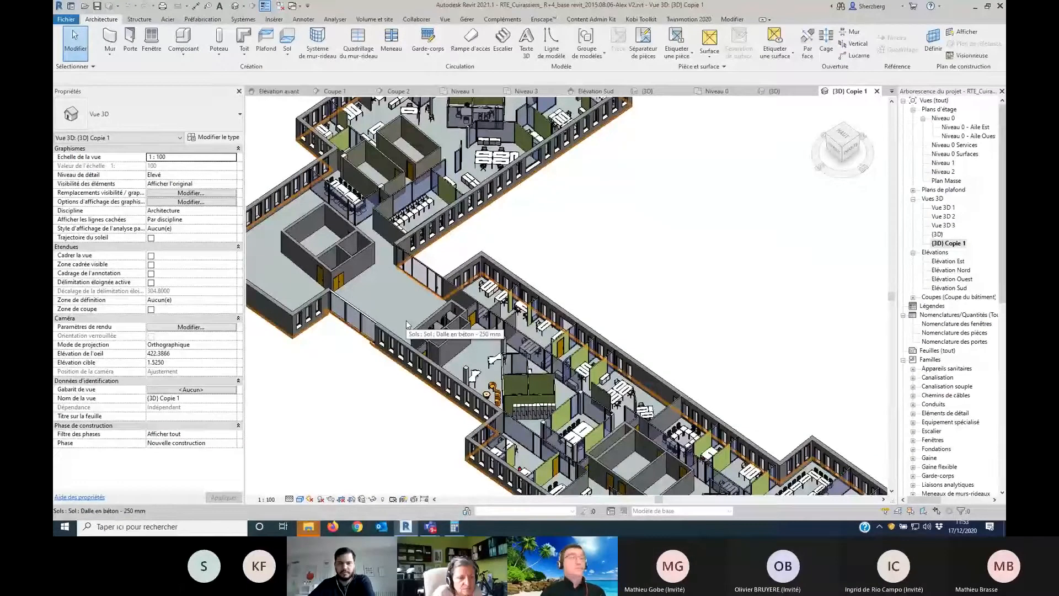
Step: Examine the glazed curtain walls on both sides of the passage between the wings and around the neighbouring meeting room
{"action": "scroll", "coordinate": [434, 282], "scroll_direction": "up", "scroll_amount": 6}
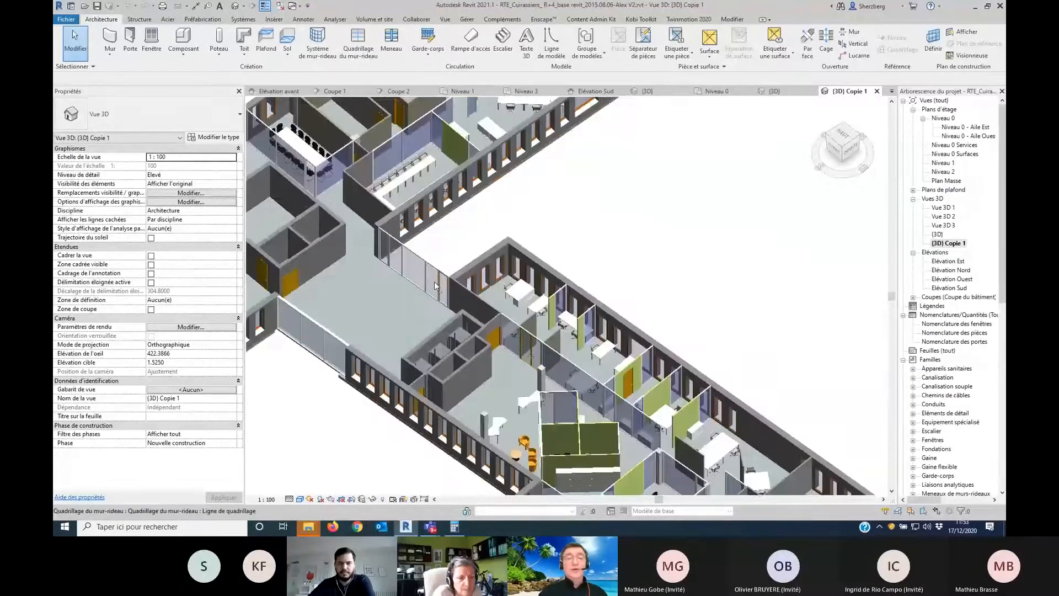
{"action": "scroll", "coordinate": [453, 334], "scroll_direction": "down", "scroll_amount": 5}
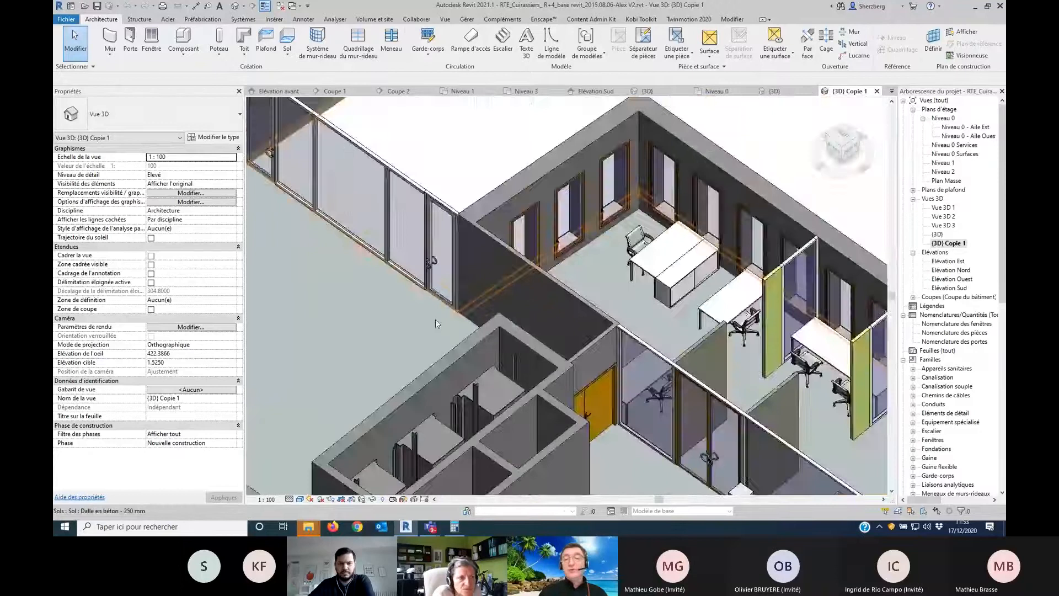
{"action": "scroll", "coordinate": [497, 330], "scroll_direction": "up", "scroll_amount": 5}
{"action": "scroll", "coordinate": [494, 338], "scroll_direction": "down", "scroll_amount": 4}
{"action": "middle_click_drag", "start_coordinate": [494, 338], "coordinate": [722, 392]}
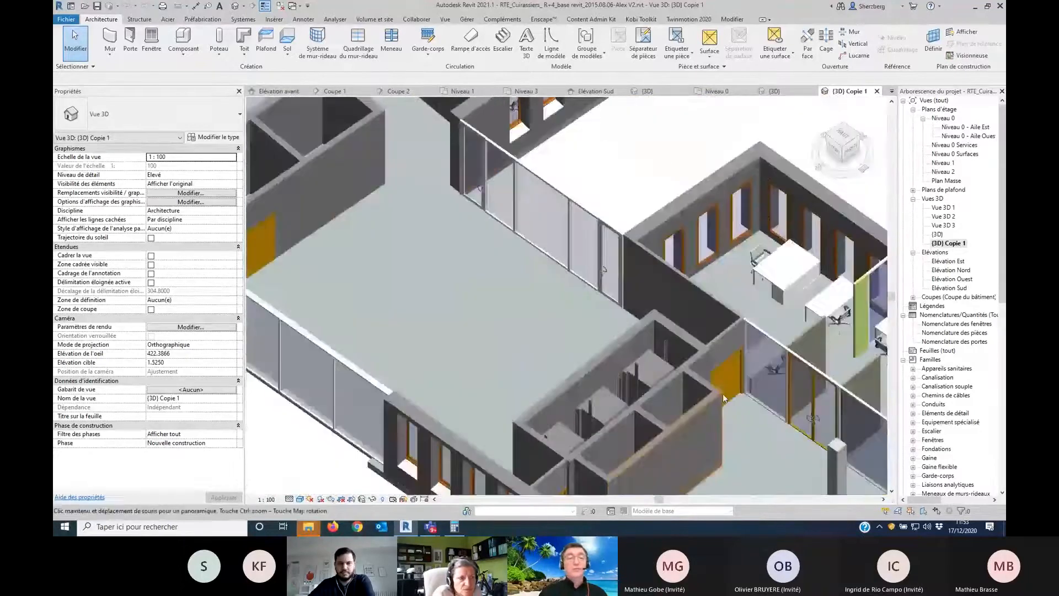
{"action": "middle_click_drag", "start_coordinate": [511, 314], "coordinate": [634, 395]}
{"action": "scroll", "coordinate": [534, 306], "scroll_direction": "down", "scroll_amount": 4}
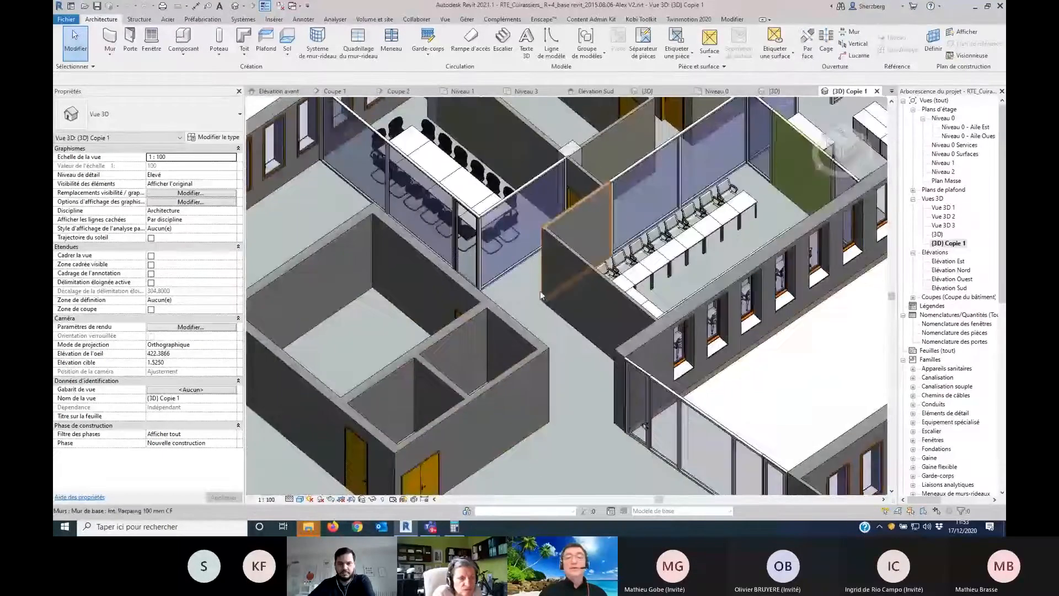
{"action": "scroll", "coordinate": [540, 290], "scroll_direction": "up", "scroll_amount": 3}
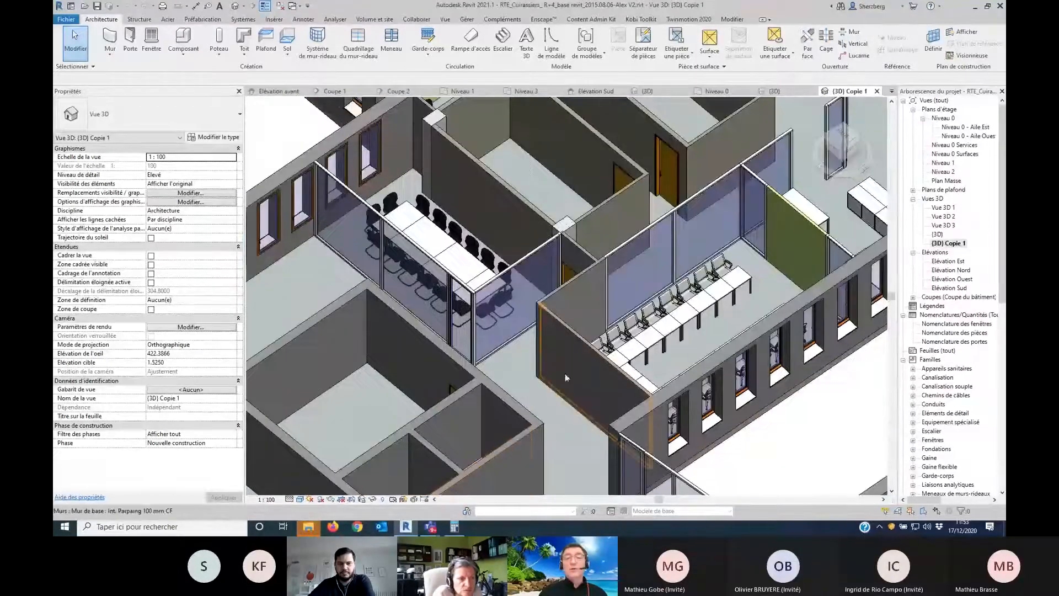
Step: Examine the furnished offices in the first wing, following the green solid partitions, glazed curtain walls and central enclosed meeting rooms
{"action": "middle_click_drag", "start_coordinate": [514, 266], "coordinate": [465, 409]}
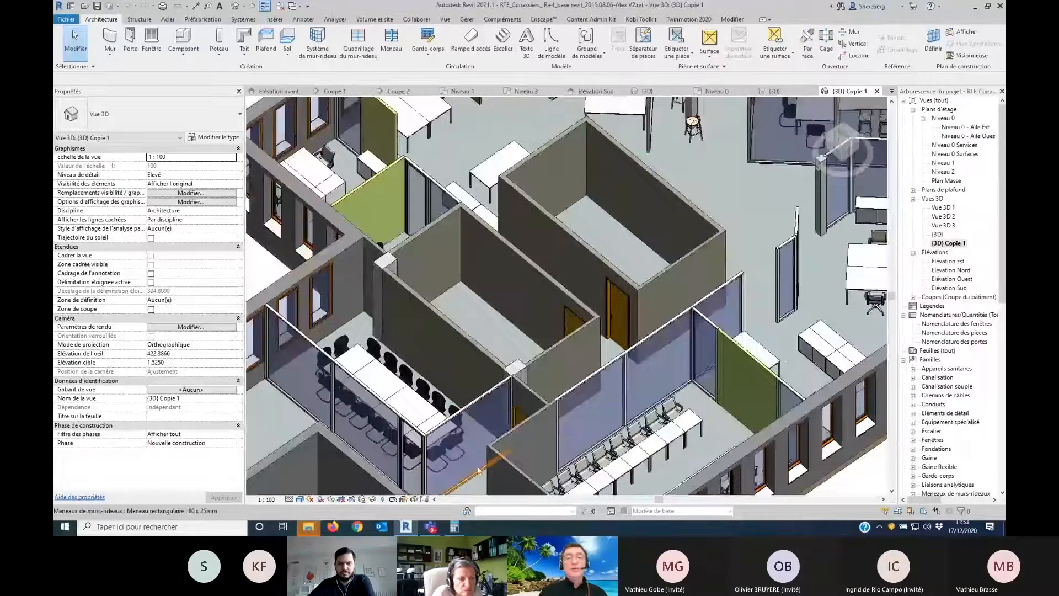
{"action": "middle_click_drag", "start_coordinate": [440, 309], "coordinate": [472, 503]}
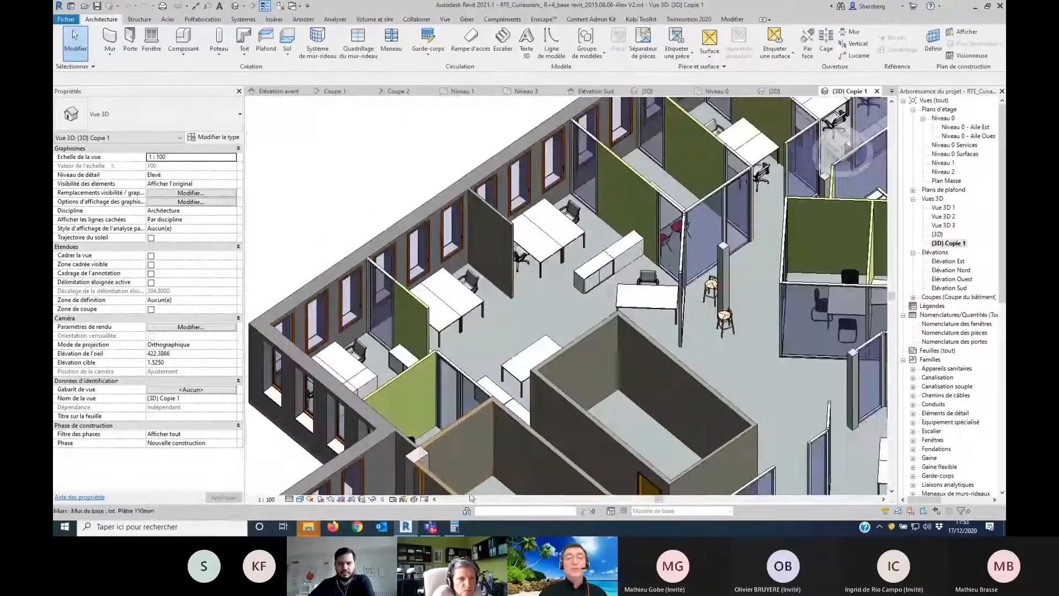
{"action": "scroll", "coordinate": [373, 319], "scroll_direction": "up", "scroll_amount": 3}
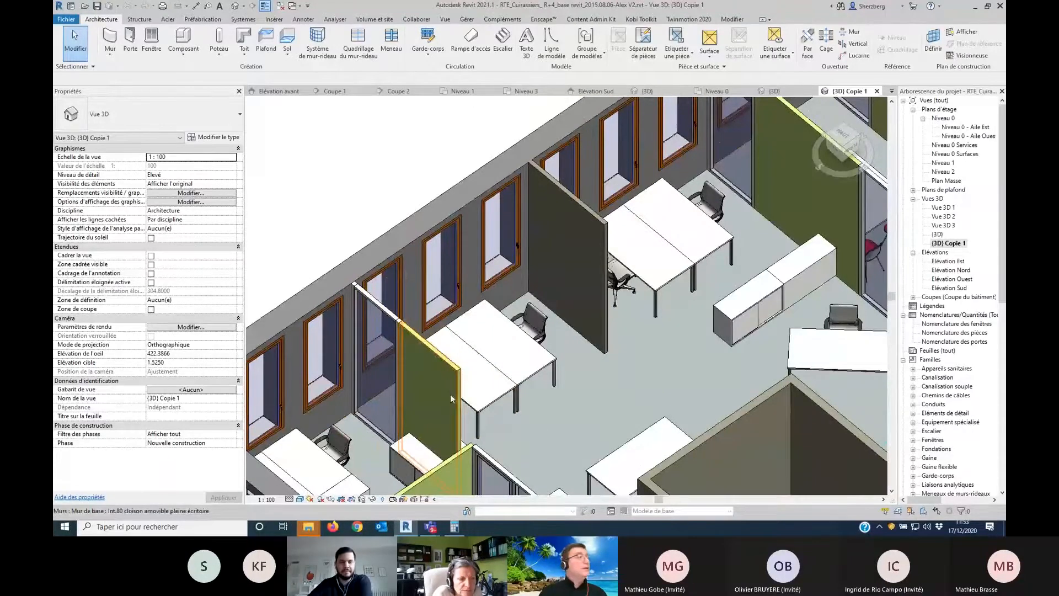
{"action": "middle_click_drag", "start_coordinate": [440, 378], "coordinate": [303, 364]}
{"action": "scroll", "coordinate": [436, 358], "scroll_direction": "down", "scroll_amount": 2}
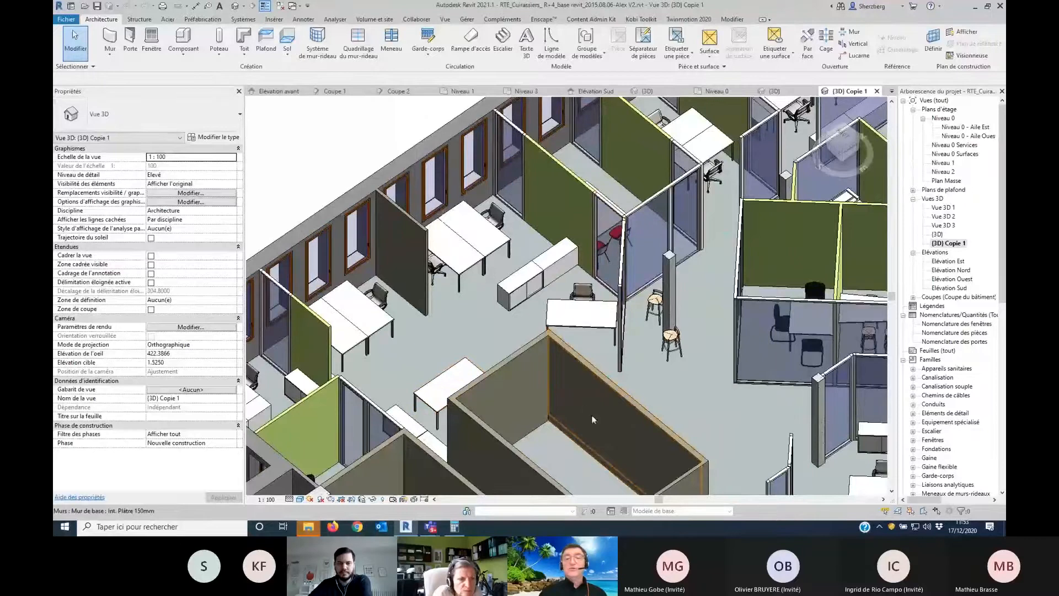
{"action": "middle_click_drag", "start_coordinate": [591, 415], "coordinate": [496, 402]}
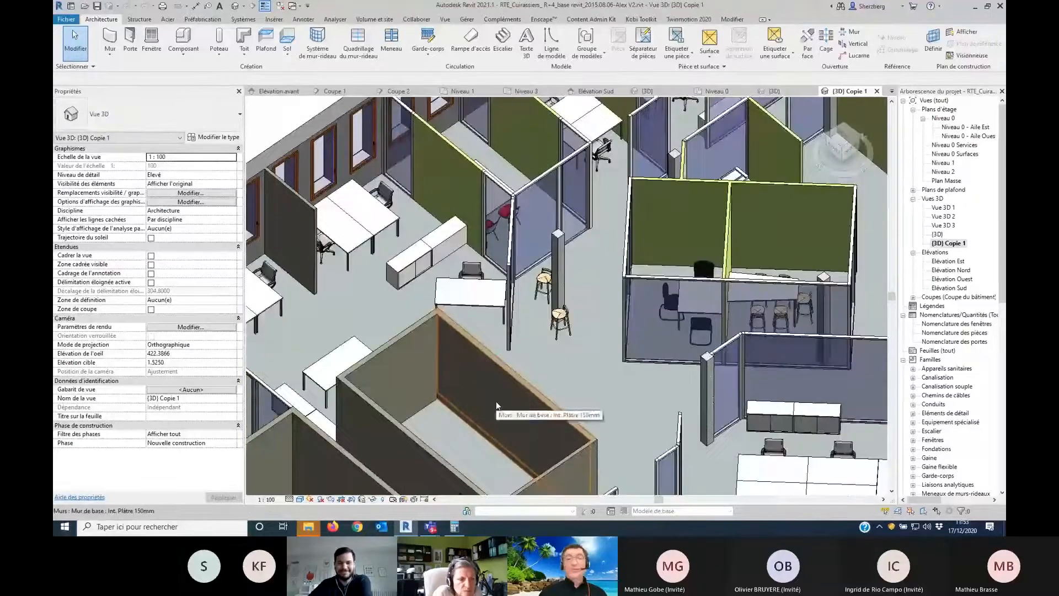
{"action": "scroll", "coordinate": [496, 402], "scroll_direction": "down", "scroll_amount": 2}
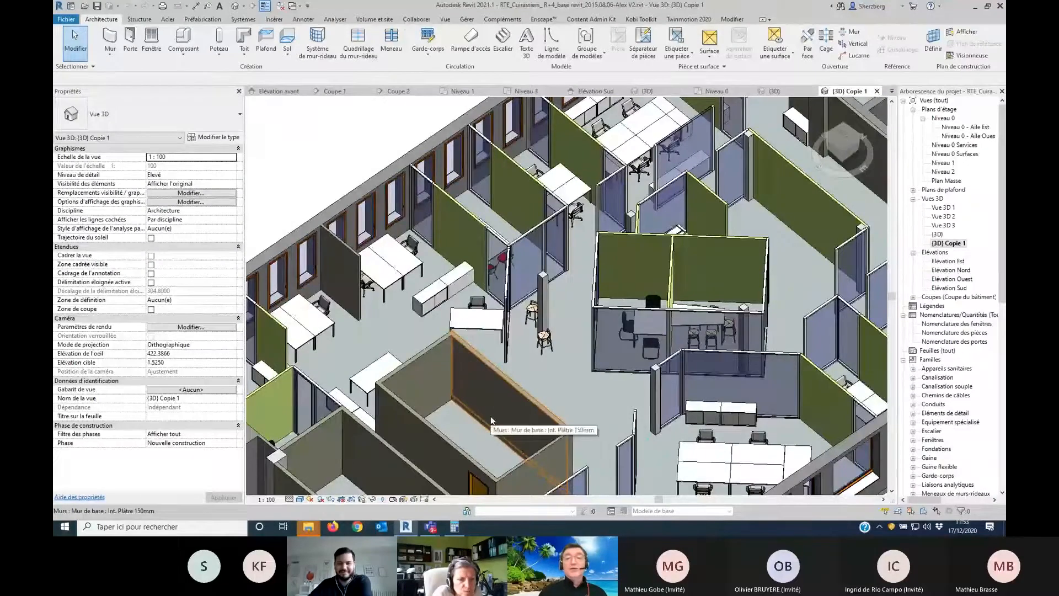
{"action": "middle_click_drag", "start_coordinate": [491, 419], "coordinate": [483, 187], "text": "shift"}
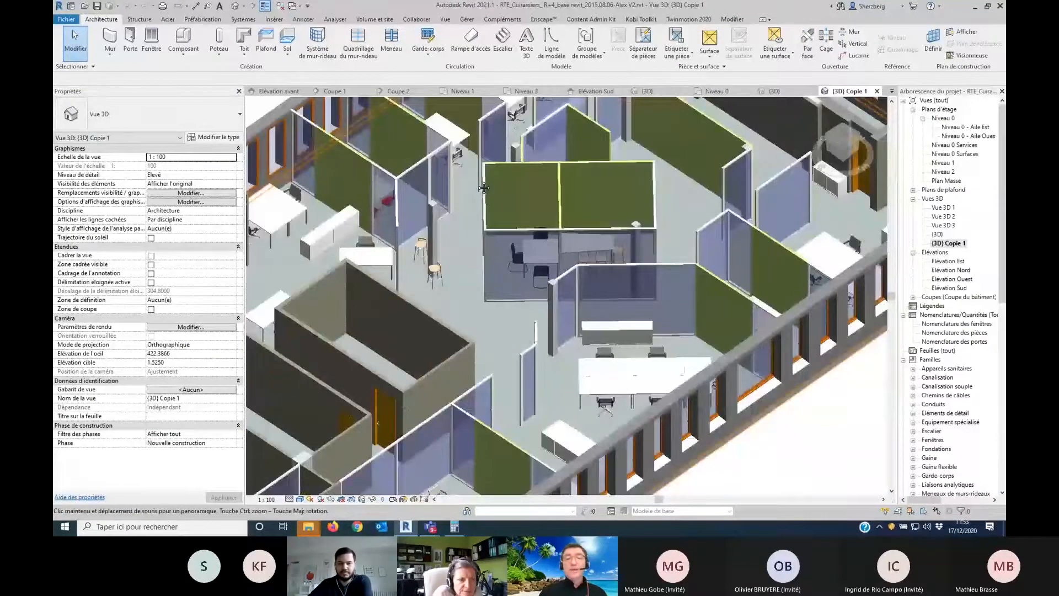
{"action": "middle_click_drag", "start_coordinate": [494, 376], "coordinate": [492, 345]}
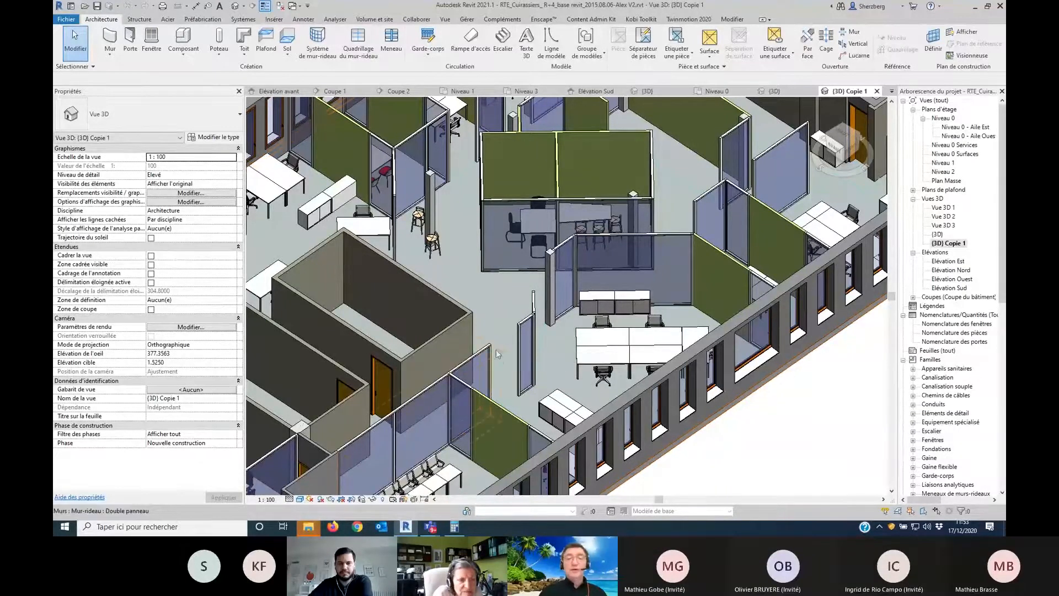
Step: Follow the glazed passage to the other wing and inspect the Zig Zag table beside the glazed partitions up close
{"action": "scroll", "coordinate": [495, 349], "scroll_direction": "down", "scroll_amount": 2}
{"action": "scroll", "coordinate": [495, 355], "scroll_direction": "up", "scroll_amount": 4}
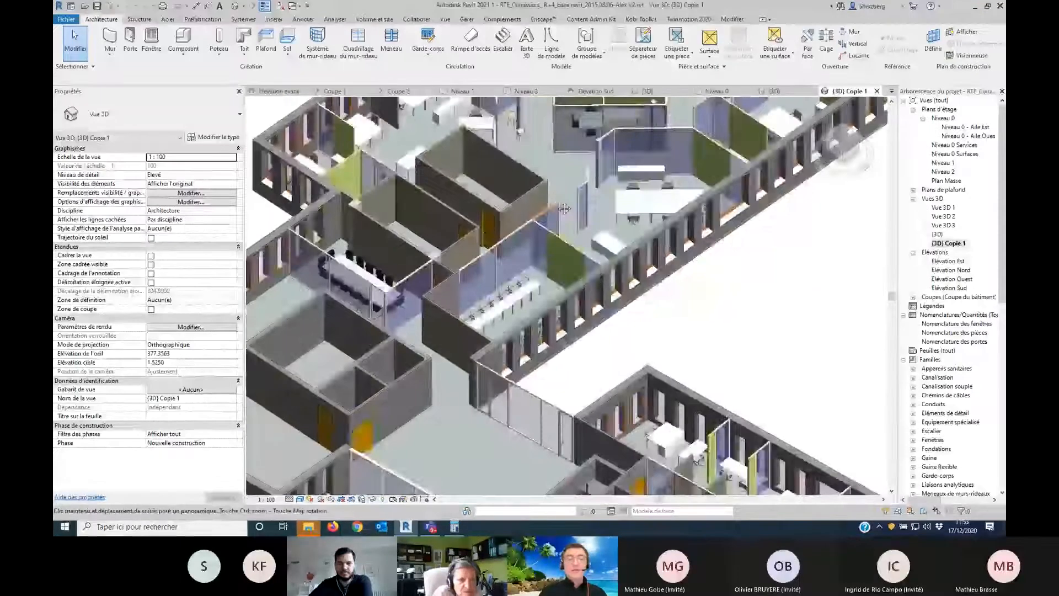
{"action": "middle_click_drag", "start_coordinate": [523, 351], "coordinate": [524, 176]}
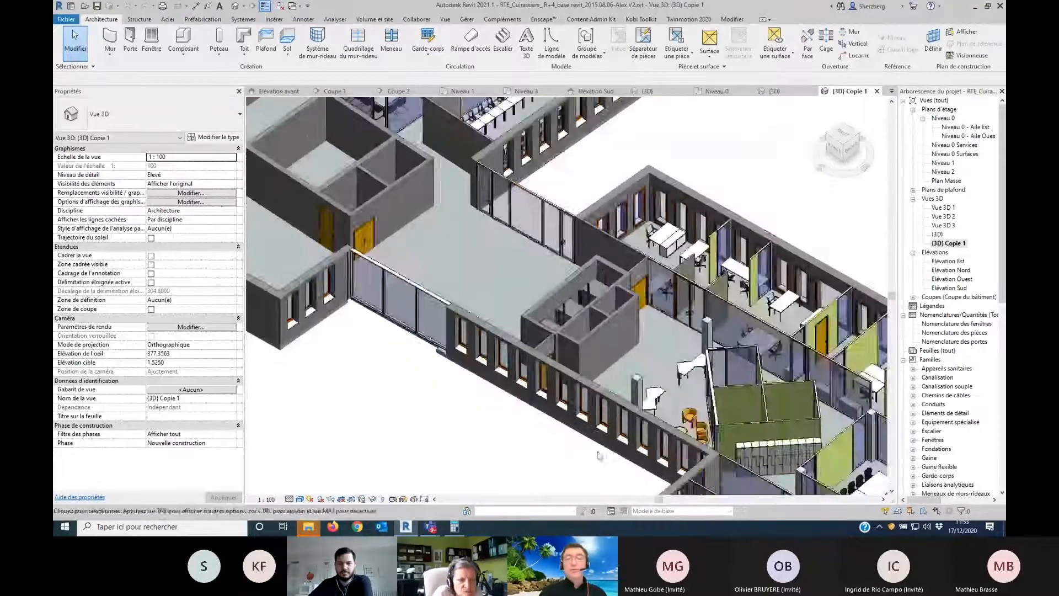
{"action": "middle_click_drag", "start_coordinate": [601, 458], "coordinate": [450, 410]}
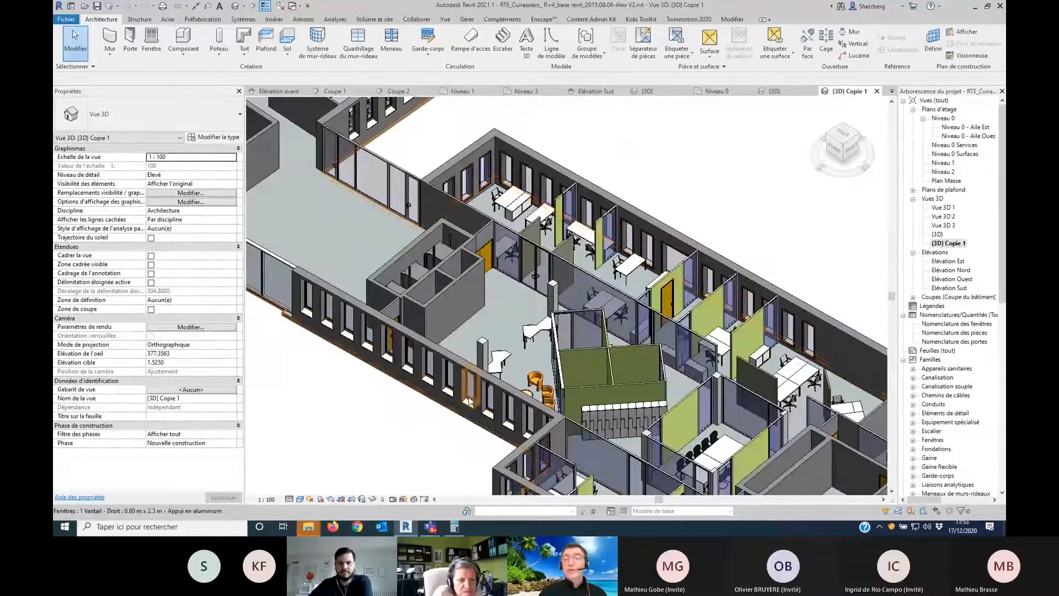
{"action": "middle_click_drag", "start_coordinate": [496, 405], "coordinate": [362, 348]}
{"action": "scroll", "coordinate": [402, 338], "scroll_direction": "up", "scroll_amount": 3}
{"action": "scroll", "coordinate": [406, 334], "scroll_direction": "up", "scroll_amount": 5}
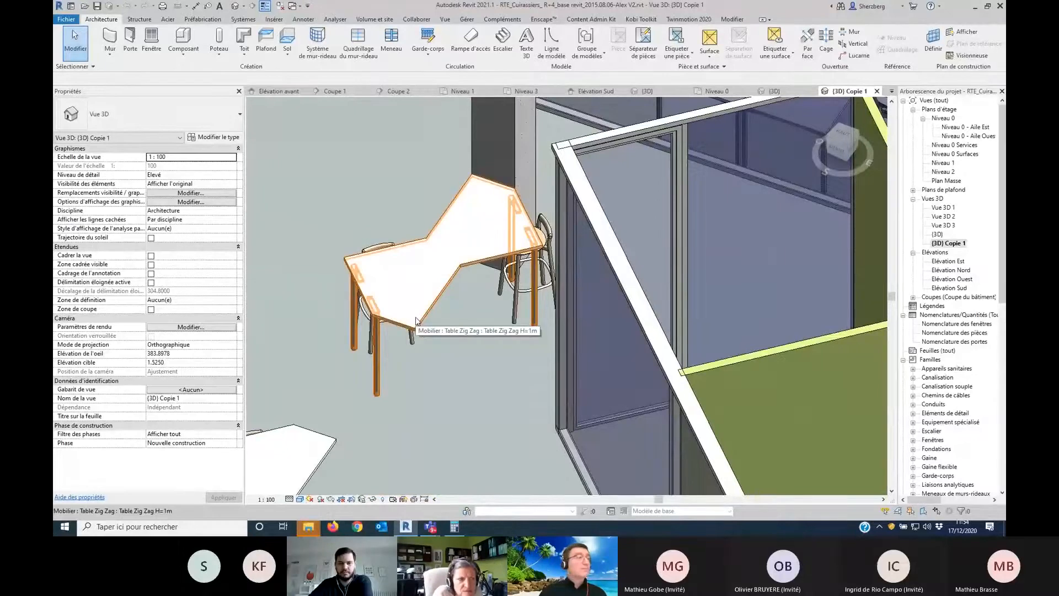
Step: Examine the meeting rooms, offices and service cores further along the second wing, from the angled central rooms to the curved counter
{"action": "scroll", "coordinate": [416, 320], "scroll_direction": "down", "scroll_amount": 8}
{"action": "scroll", "coordinate": [321, 230], "scroll_direction": "up", "scroll_amount": 4}
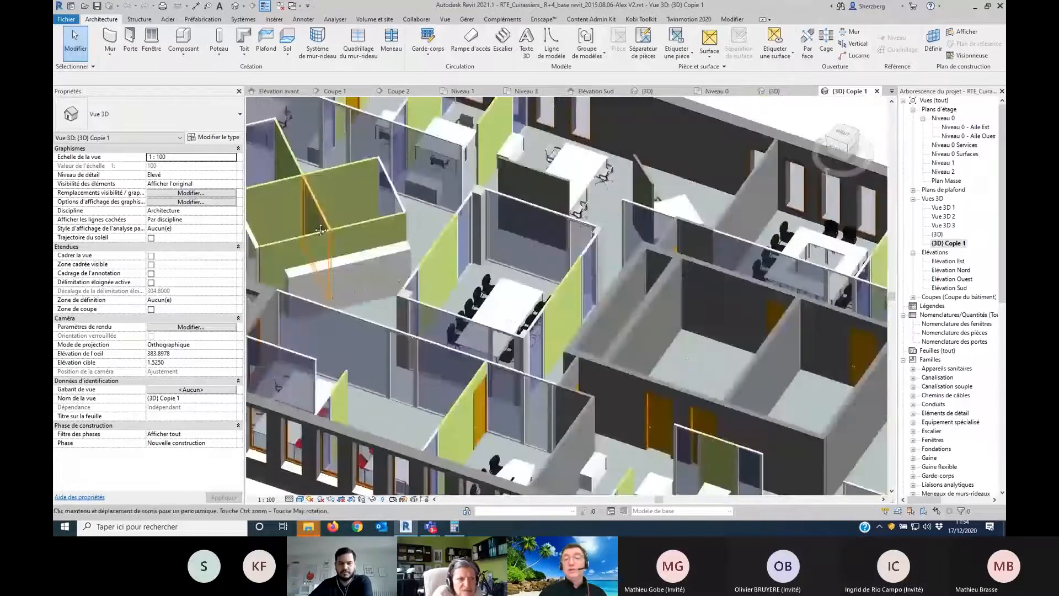
{"action": "middle_click_drag", "start_coordinate": [320, 230], "coordinate": [314, 229]}
{"action": "middle_click_drag", "start_coordinate": [530, 372], "coordinate": [271, 234]}
{"action": "scroll", "coordinate": [579, 355], "scroll_direction": "down", "scroll_amount": 2}
{"action": "middle_click_drag", "start_coordinate": [563, 359], "coordinate": [584, 384], "text": "shift"}
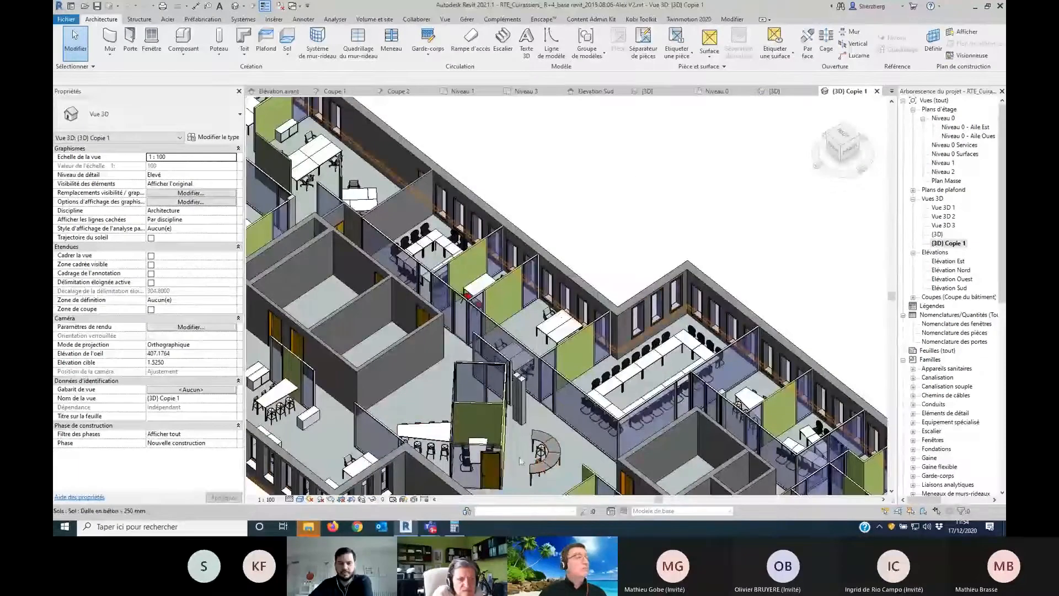
{"action": "middle_click_drag", "start_coordinate": [522, 455], "coordinate": [605, 375]}
{"action": "scroll", "coordinate": [604, 375], "scroll_direction": "down", "scroll_amount": 5}
Step: Inspect the break area with the high table and stools, checking the low cabinet's properties and clearing the selection
{"action": "scroll", "coordinate": [475, 329], "scroll_direction": "up", "scroll_amount": 8}
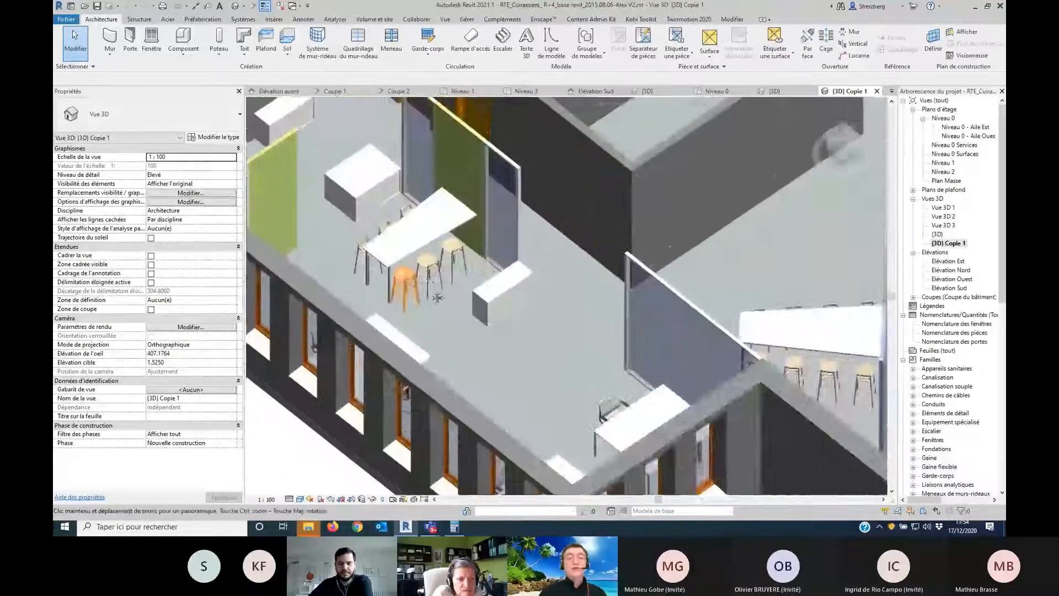
{"action": "scroll", "coordinate": [473, 327], "scroll_direction": "up", "scroll_amount": 2}
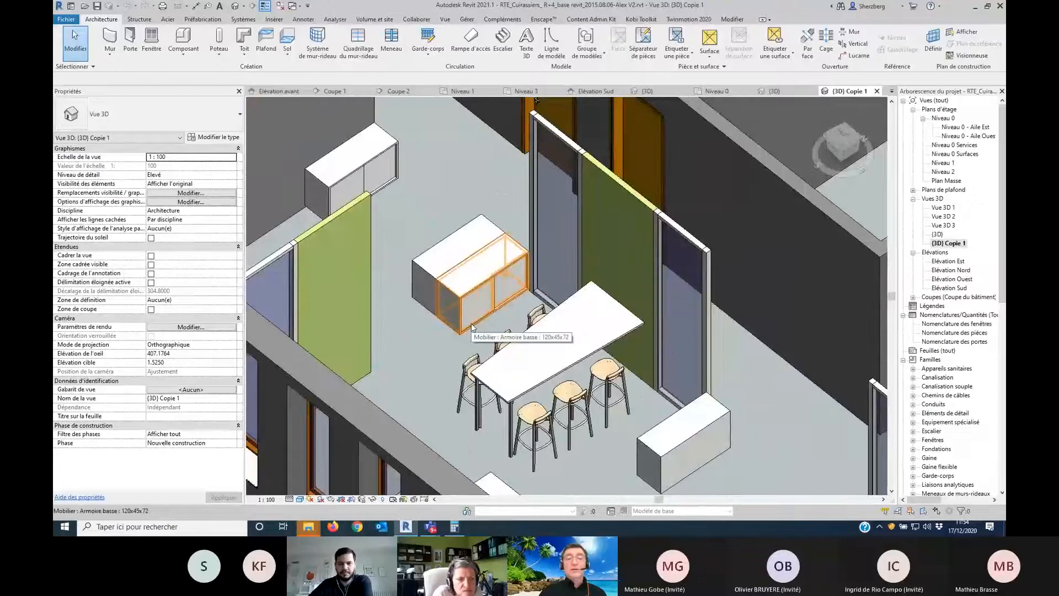
{"action": "left_click", "coordinate": [472, 328]}
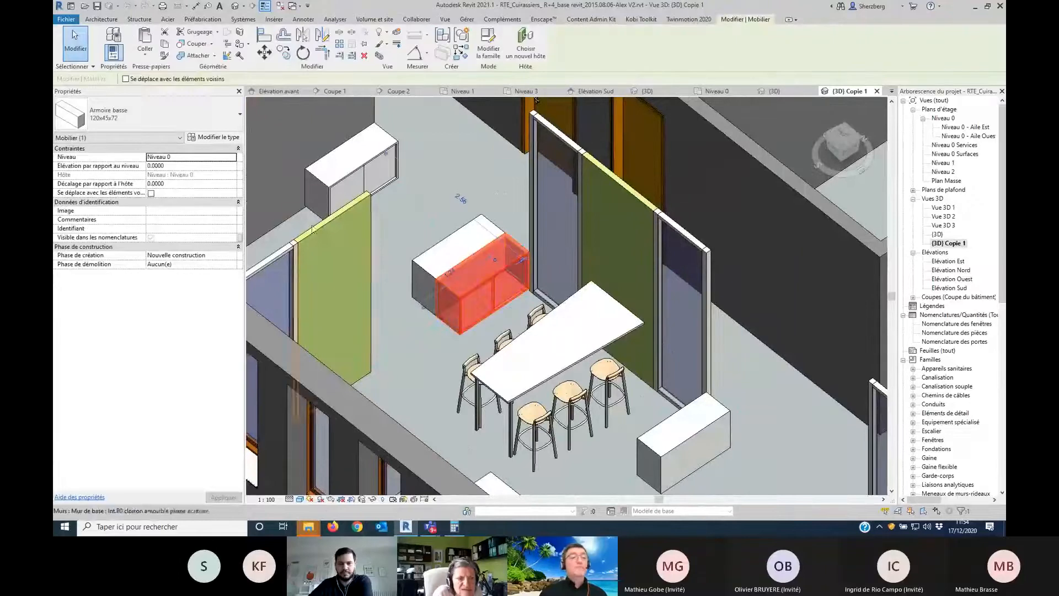
{"action": "key", "text": "Escape"}
Step: Inspect the row of lockers against the central green partitions, checking one locker's properties and its lock and key details up close
{"action": "scroll", "coordinate": [499, 295], "scroll_direction": "down", "scroll_amount": 5}
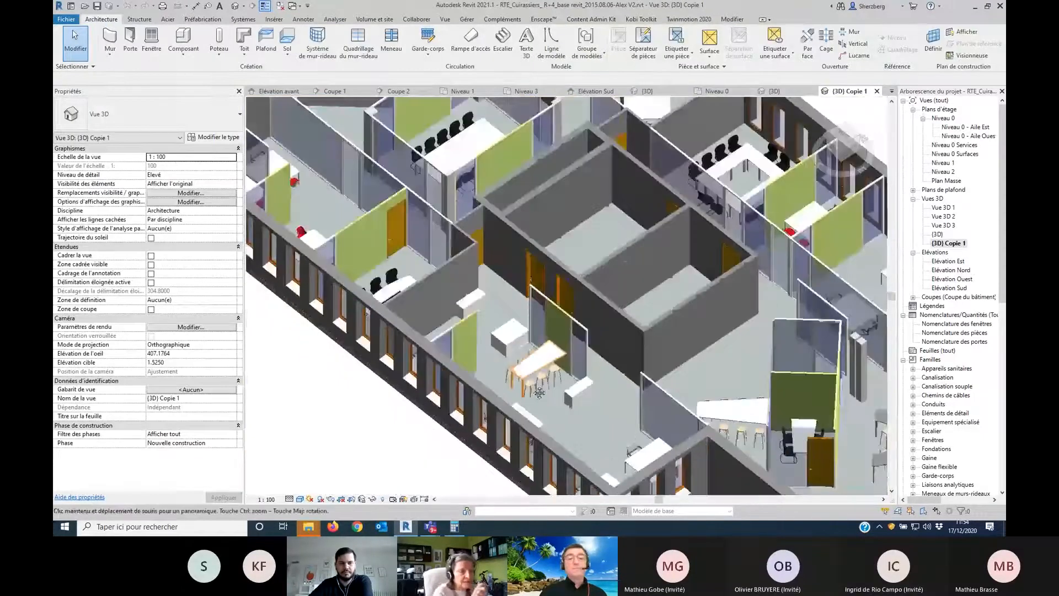
{"action": "middle_click_drag", "start_coordinate": [540, 392], "coordinate": [599, 498]}
{"action": "middle_click_drag", "start_coordinate": [404, 247], "coordinate": [450, 373]}
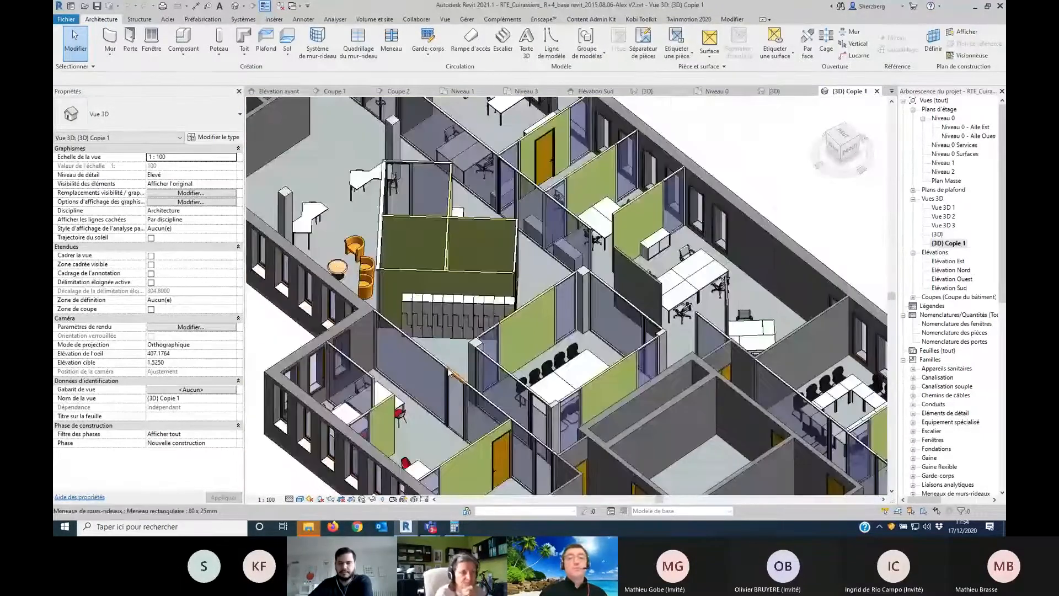
{"action": "scroll", "coordinate": [450, 320], "scroll_direction": "up", "scroll_amount": 8}
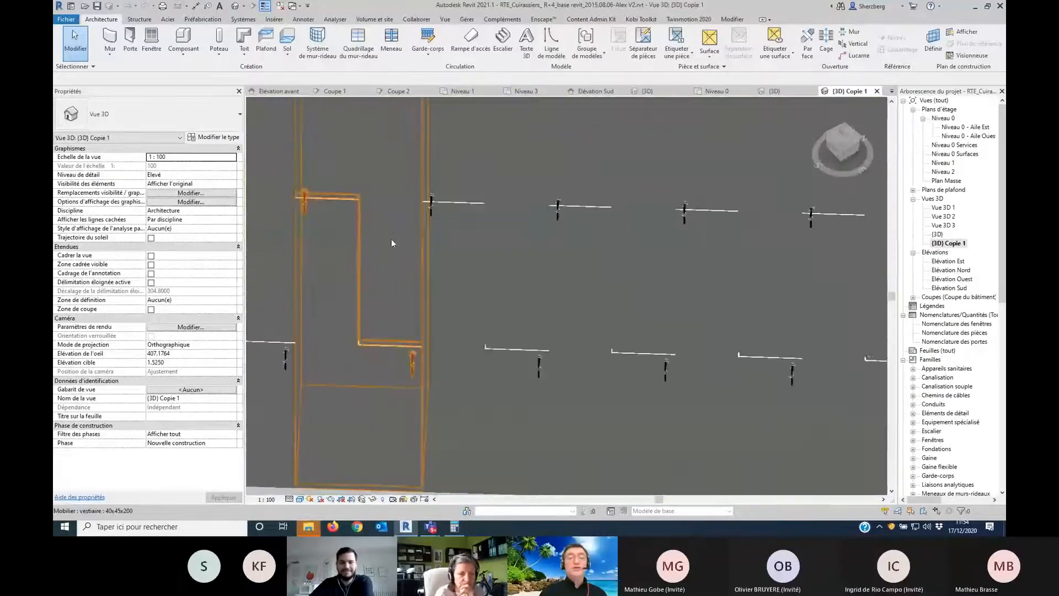
{"action": "scroll", "coordinate": [391, 243], "scroll_direction": "up", "scroll_amount": 3}
{"action": "scroll", "coordinate": [460, 267], "scroll_direction": "down", "scroll_amount": 5}
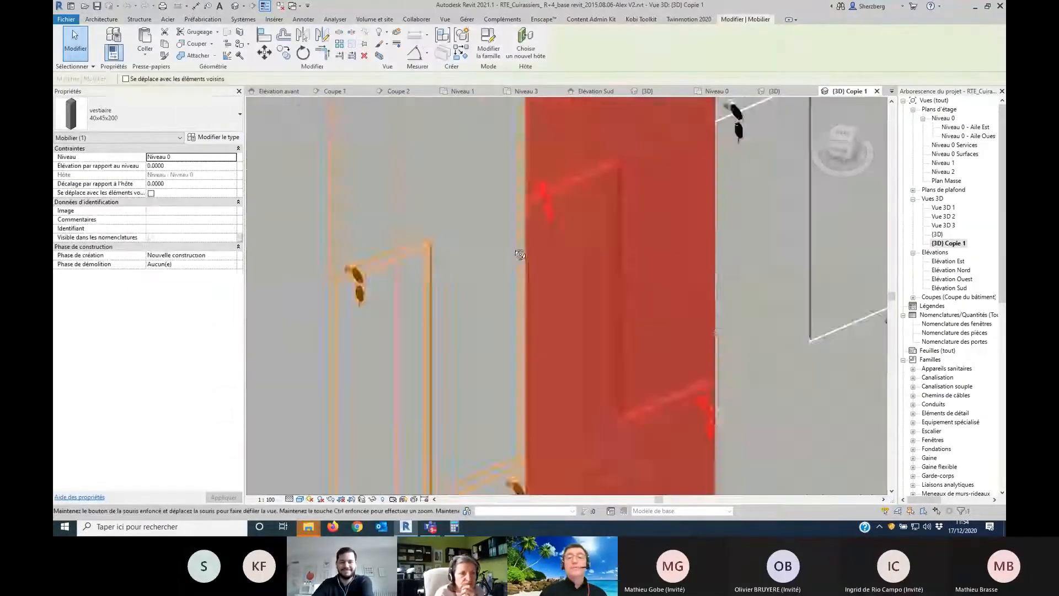
{"action": "key", "text": "Escape"}
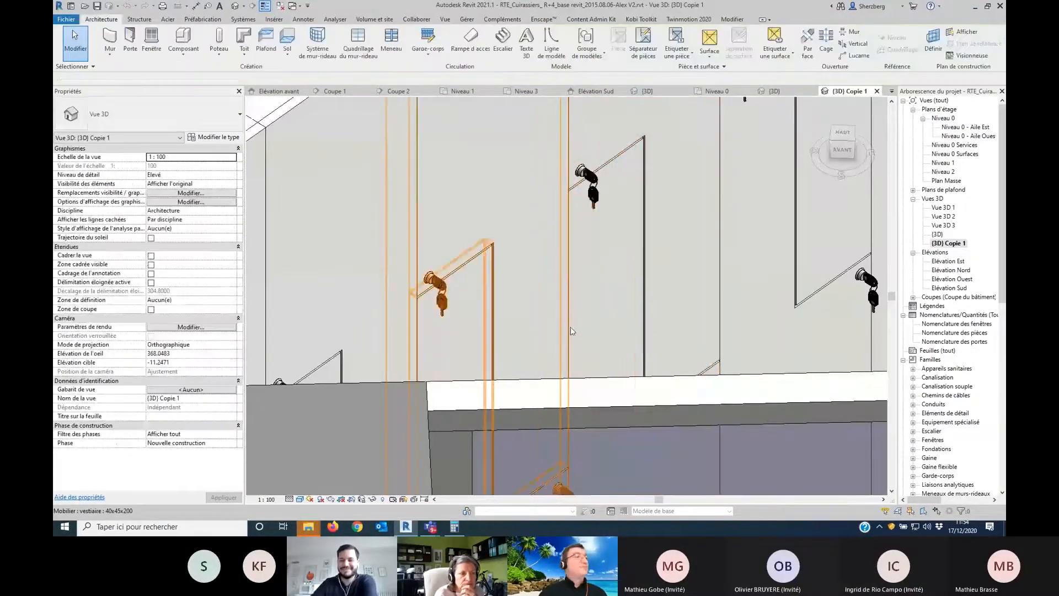
Step: Review the whole office floor from several angles, ending with an overview of both building wings
{"action": "scroll", "coordinate": [570, 327], "scroll_direction": "down", "scroll_amount": 6}
{"action": "scroll", "coordinate": [556, 332], "scroll_direction": "down", "scroll_amount": 6}
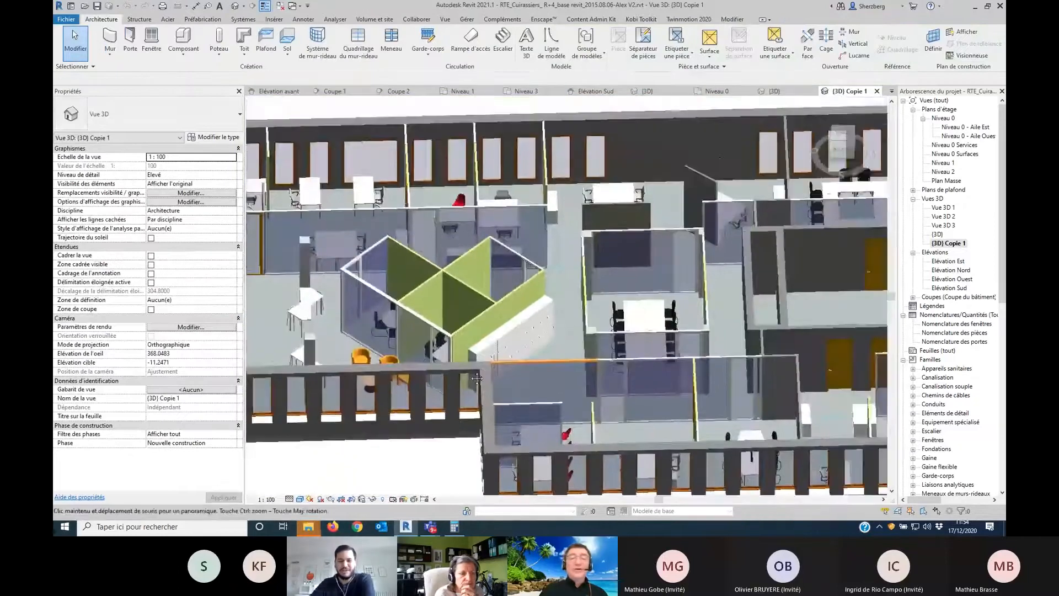
{"action": "middle_click_drag", "start_coordinate": [623, 357], "coordinate": [455, 358], "text": "shift"}
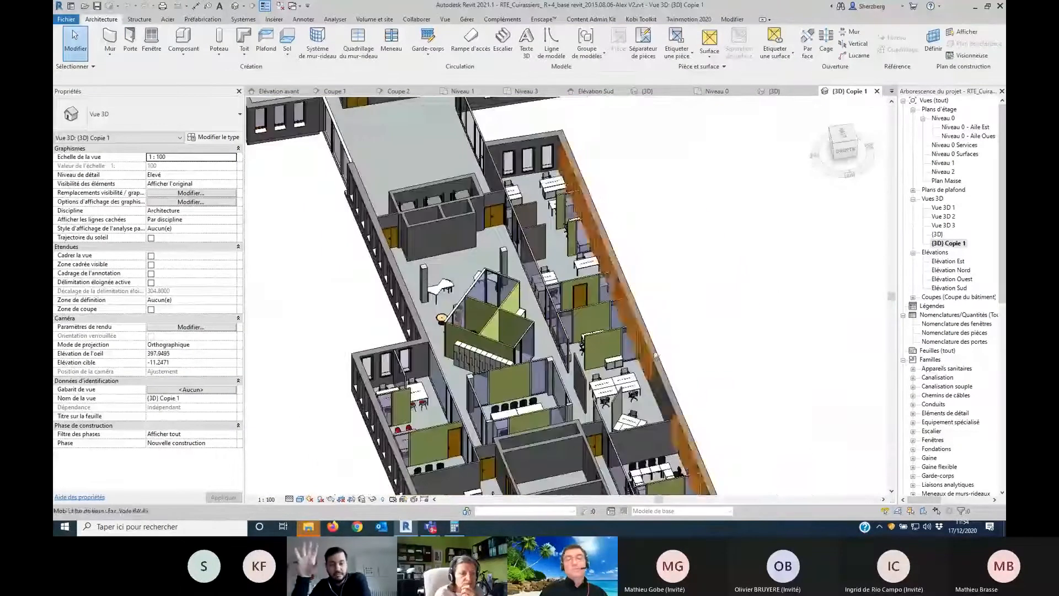
{"action": "middle_click_drag", "start_coordinate": [689, 333], "coordinate": [587, 348], "text": "shift"}
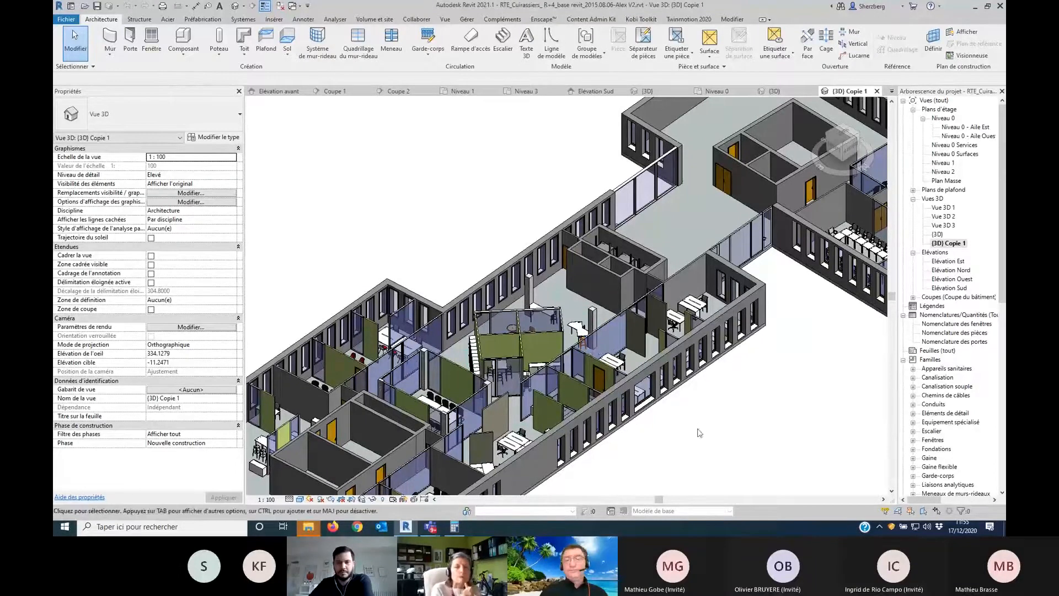
{"action": "scroll", "coordinate": [651, 331], "scroll_direction": "down", "scroll_amount": 2}
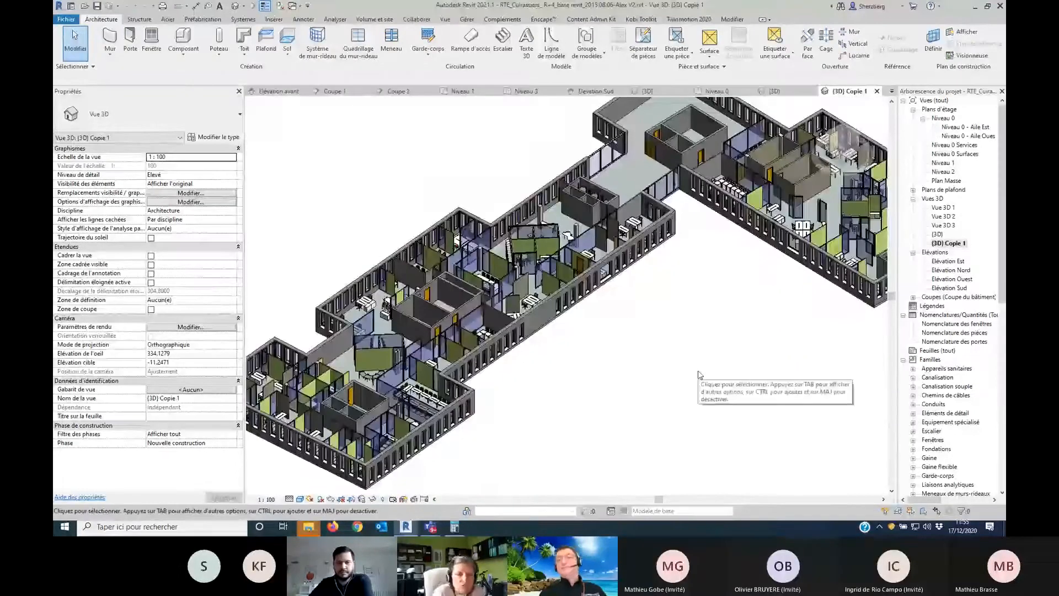